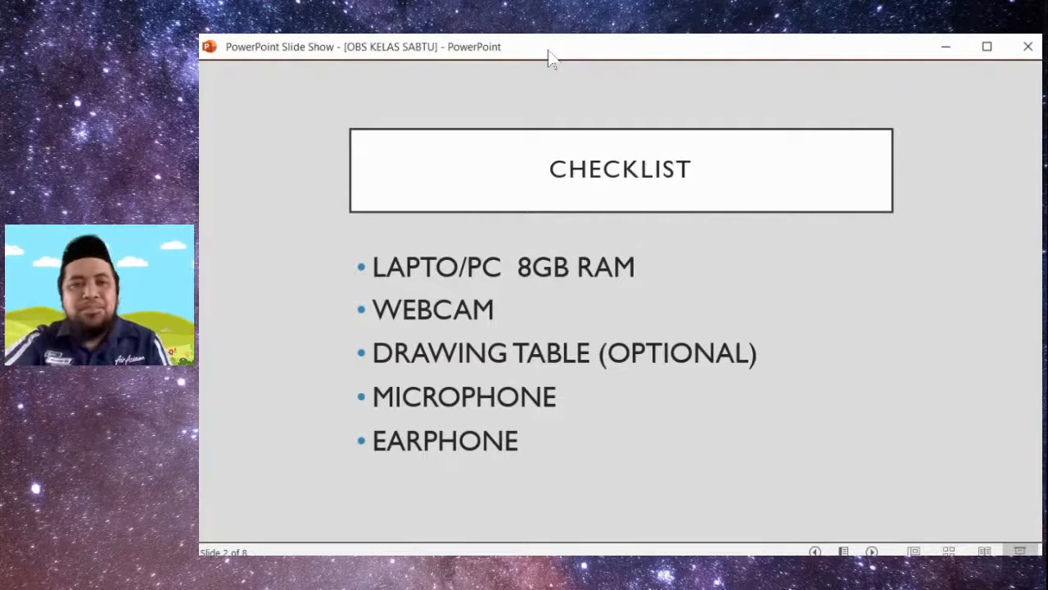
- Advance the slide show to the LAMAN WEB OBS slide and open its obsproject.com link
left_click(295, 267)
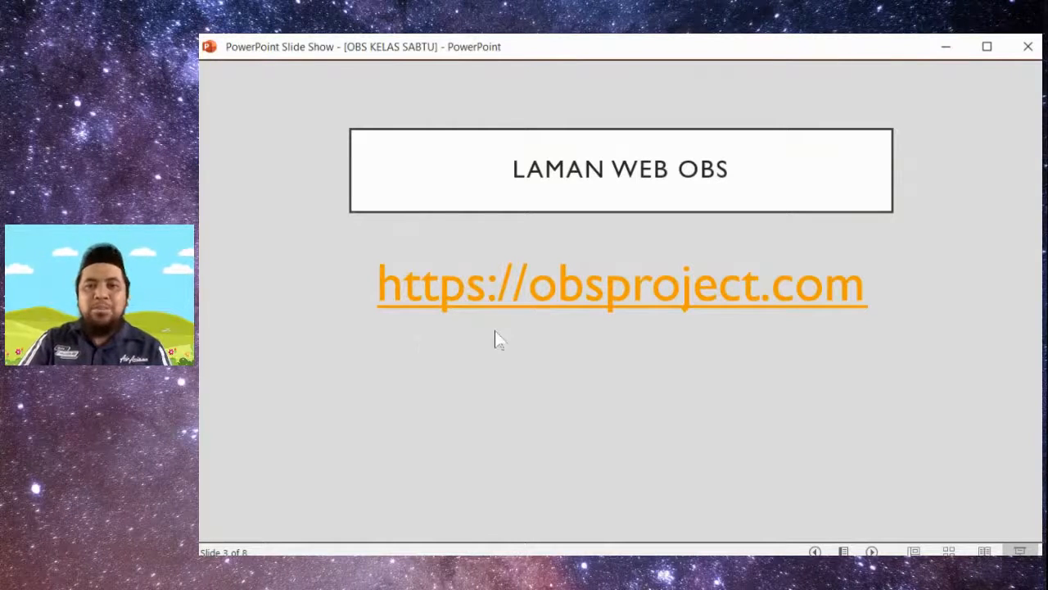
left_click(417, 372)
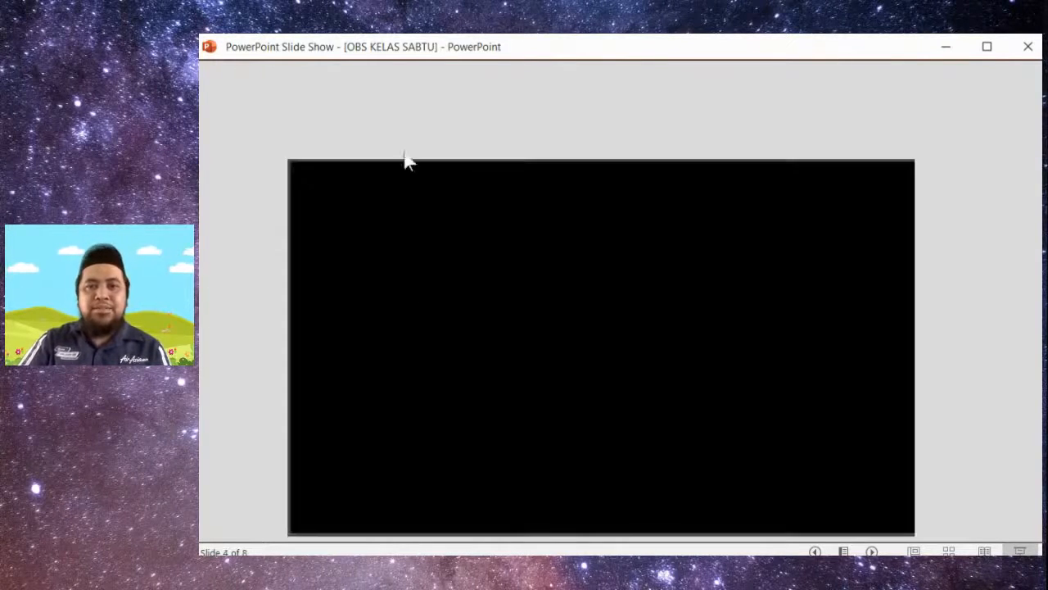
key("Left")
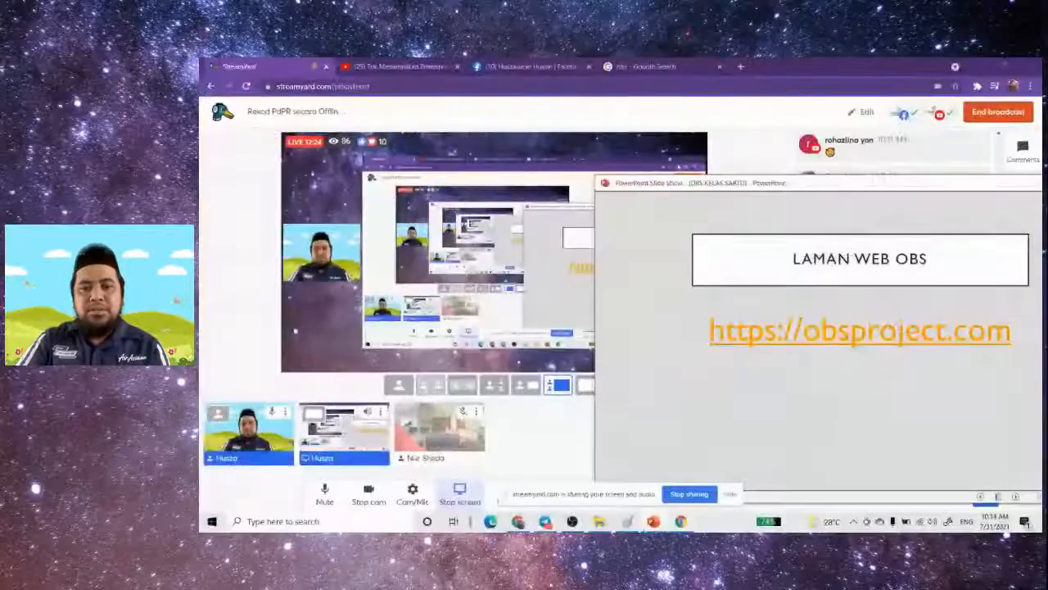
left_click(807, 332)
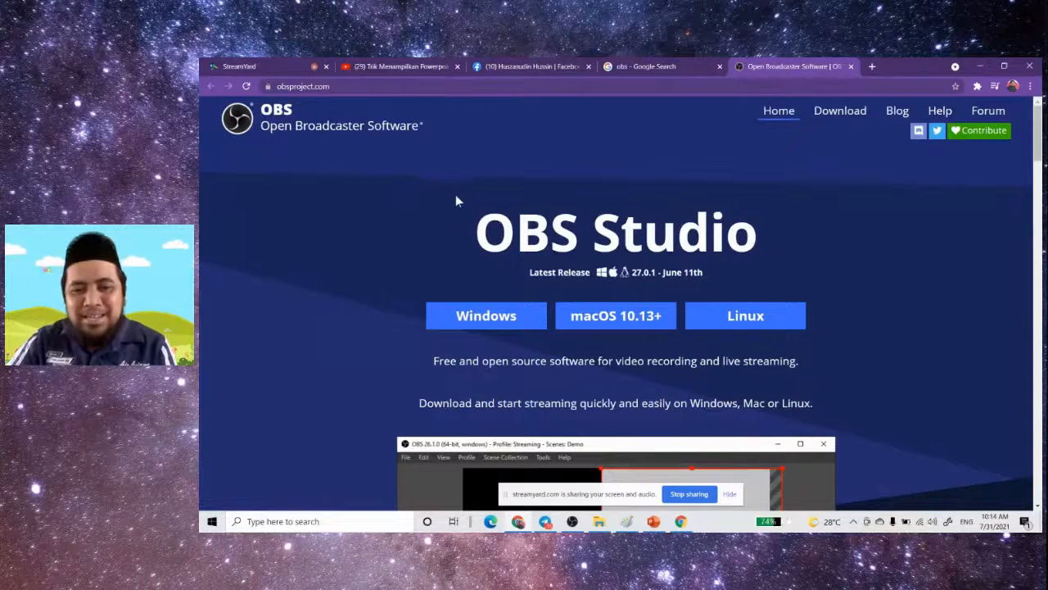
- Move the screen-sharing notice out of the way and examine the OBS home page's download options and sponsors
left_click_drag(505, 494, 839, 498)
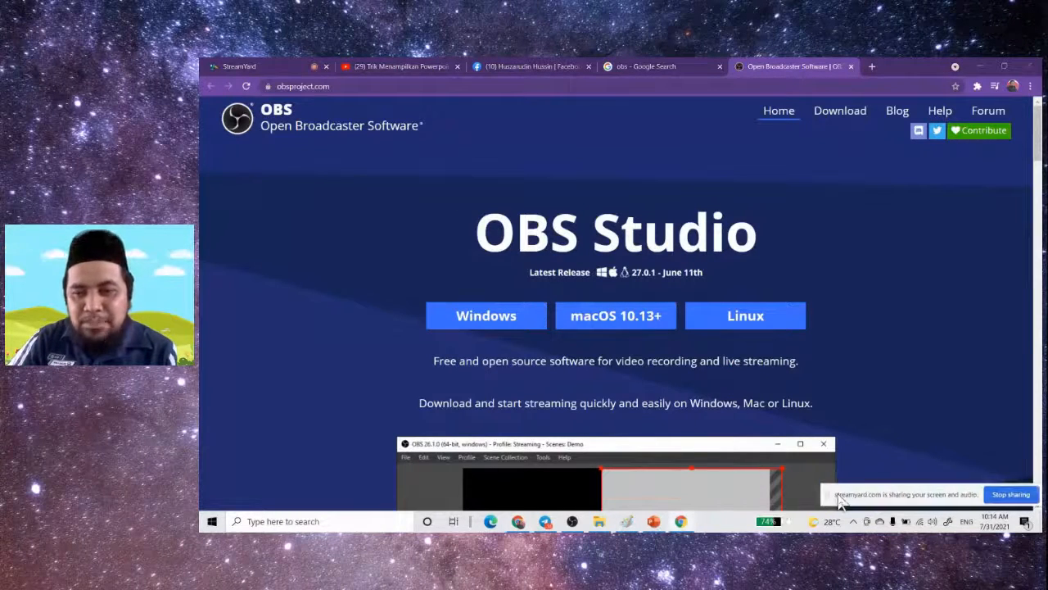
scroll(720, 384, "down", 5)
scroll(720, 379, "up", 3)
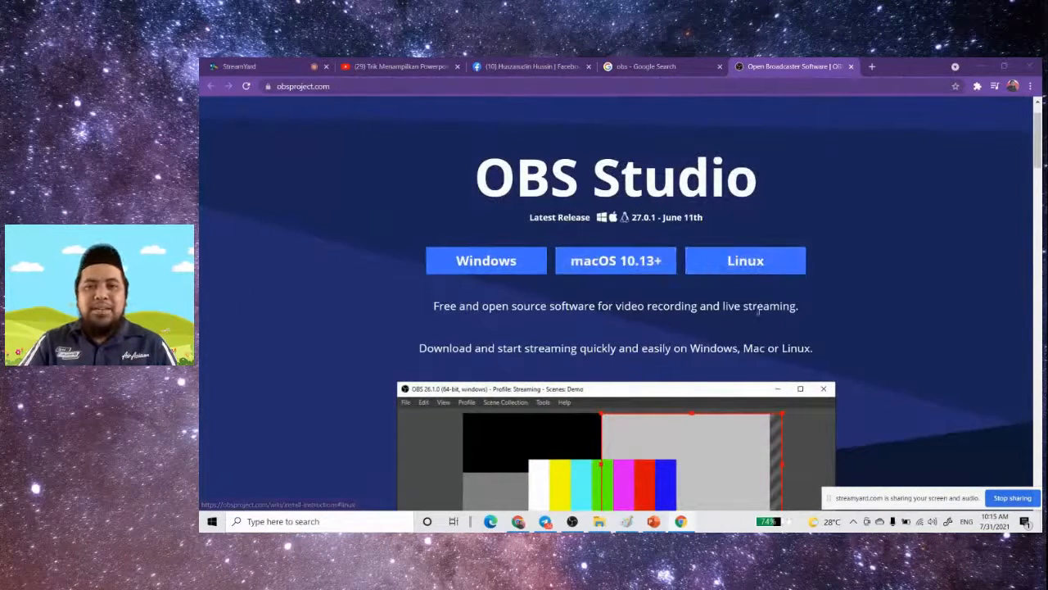
scroll(726, 321, "down", 3)
scroll(726, 319, "down", 5)
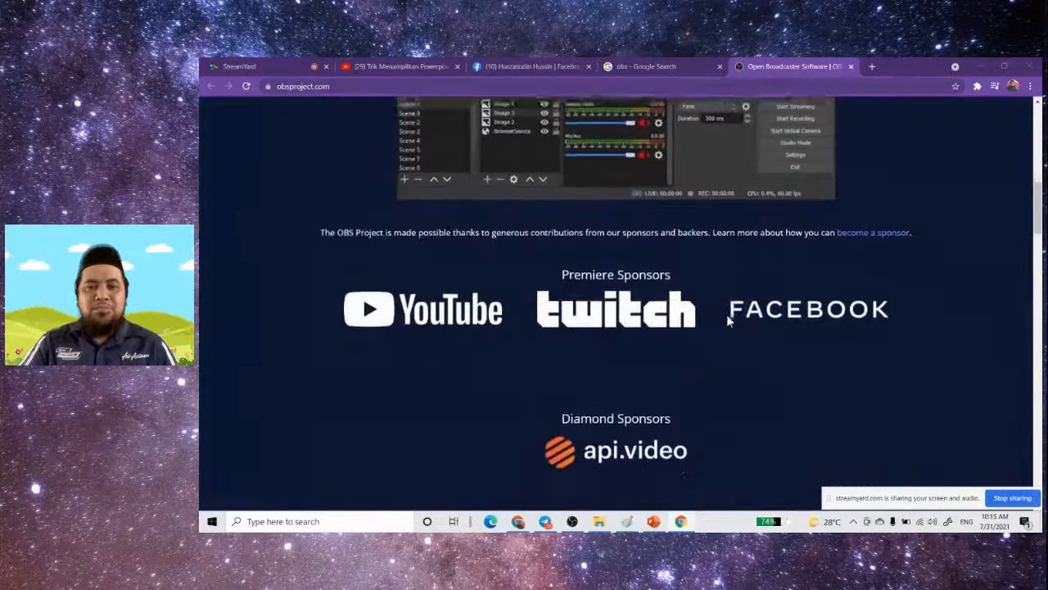
scroll(725, 317, "up", 6)
scroll(724, 317, "up", 2)
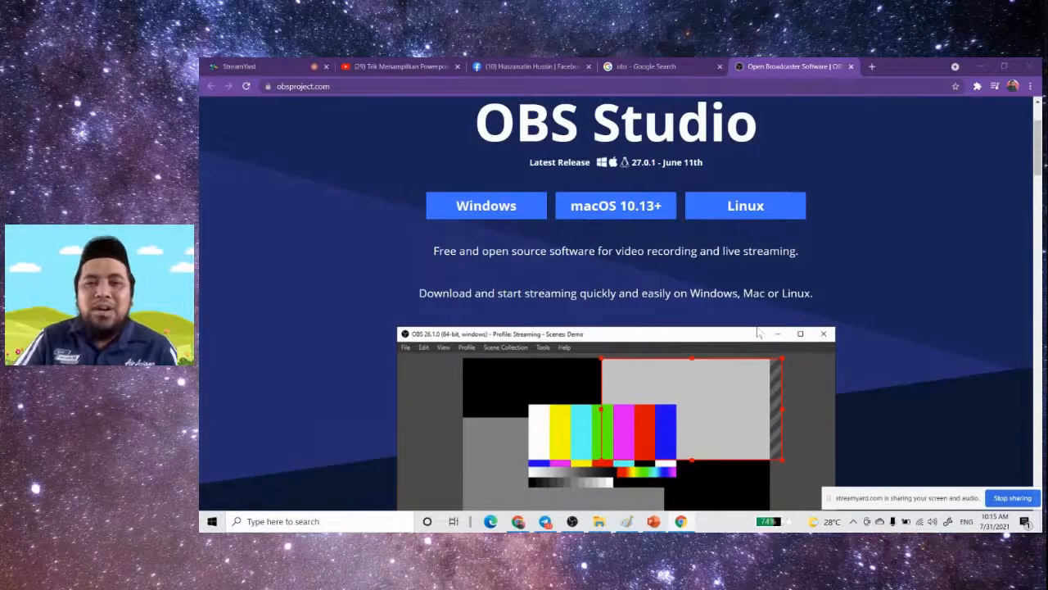
scroll(779, 310, "down", 10)
scroll(784, 311, "up", 10)
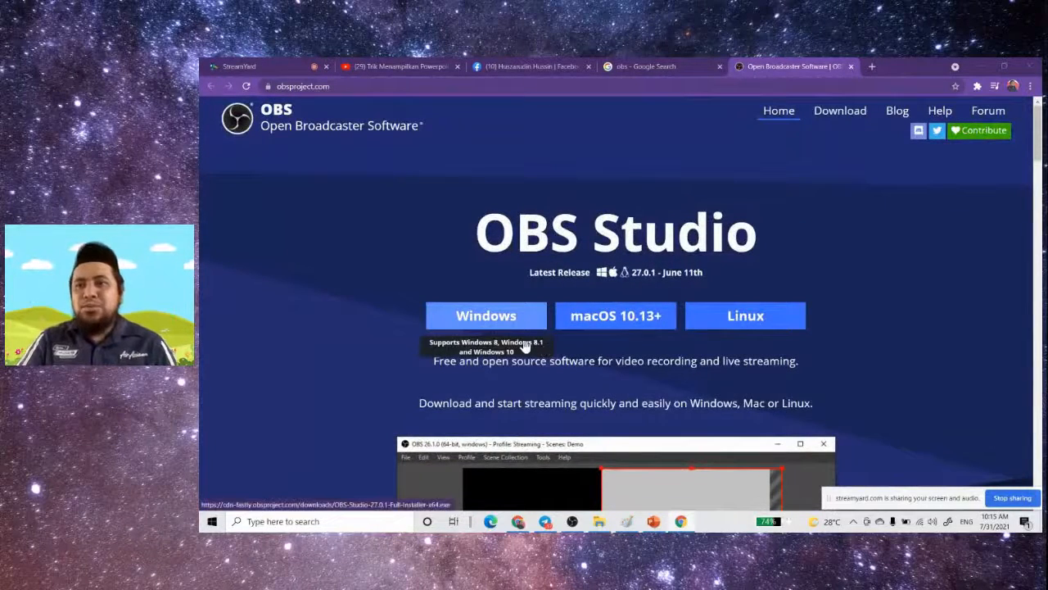
- Start downloading the Windows installer for OBS Studio and cancel the download
left_click(468, 317)
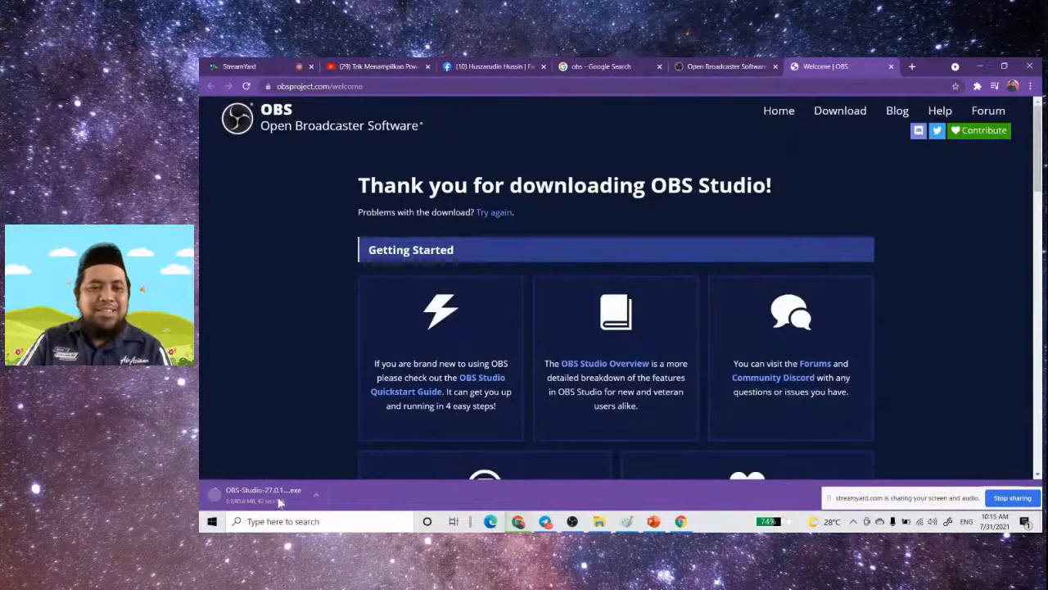
left_click(316, 494)
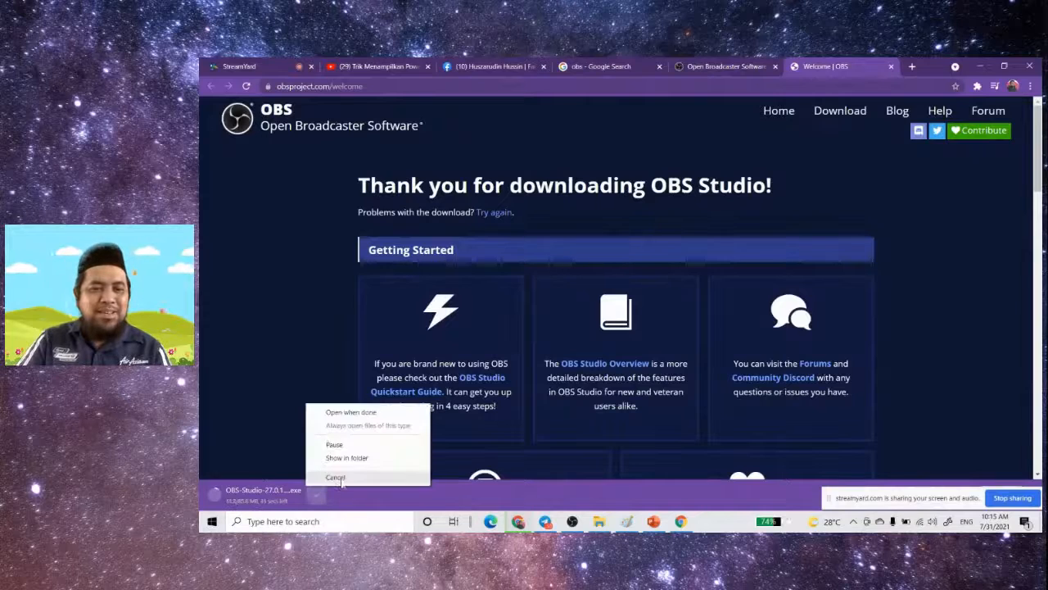
left_click(337, 476)
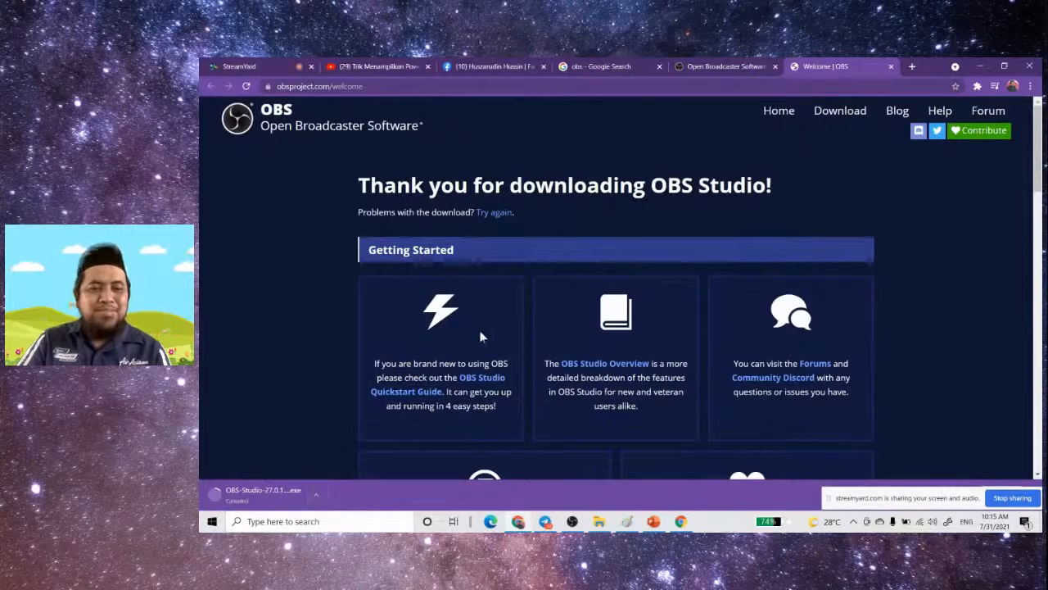
- Look through the welcome page's getting-started resources and latest updates, and switch to the installed OBS Studio
scroll(743, 301, "down", 3)
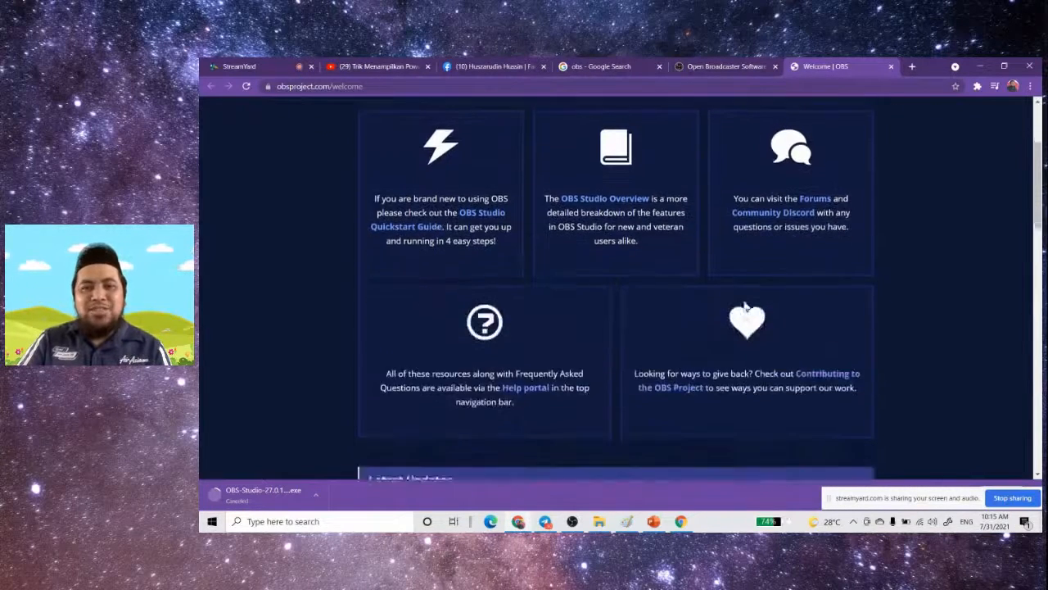
scroll(744, 305, "down", 2)
scroll(742, 307, "up", 4)
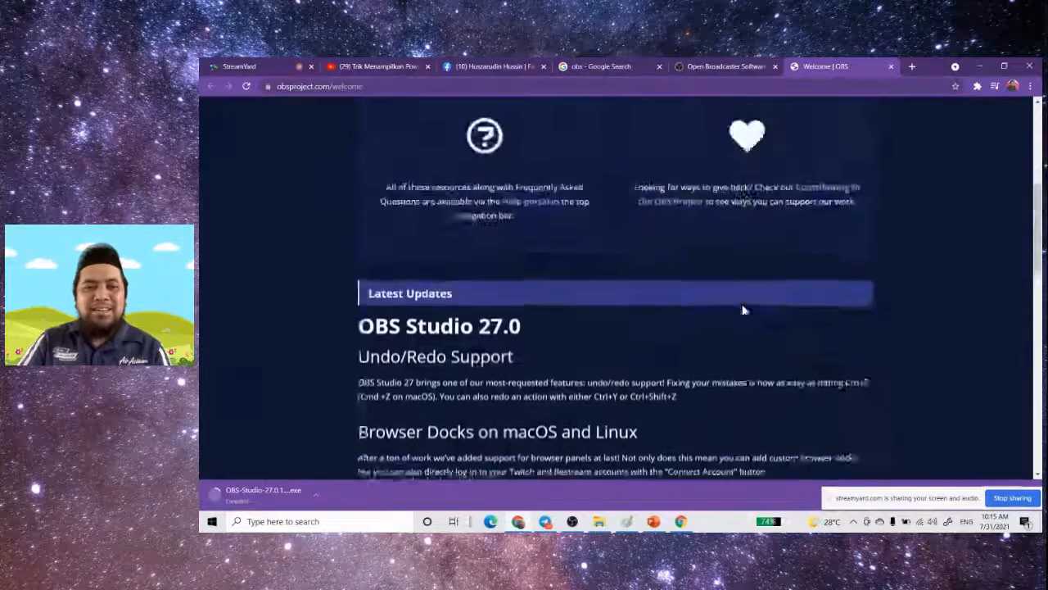
scroll(742, 309, "up", 1)
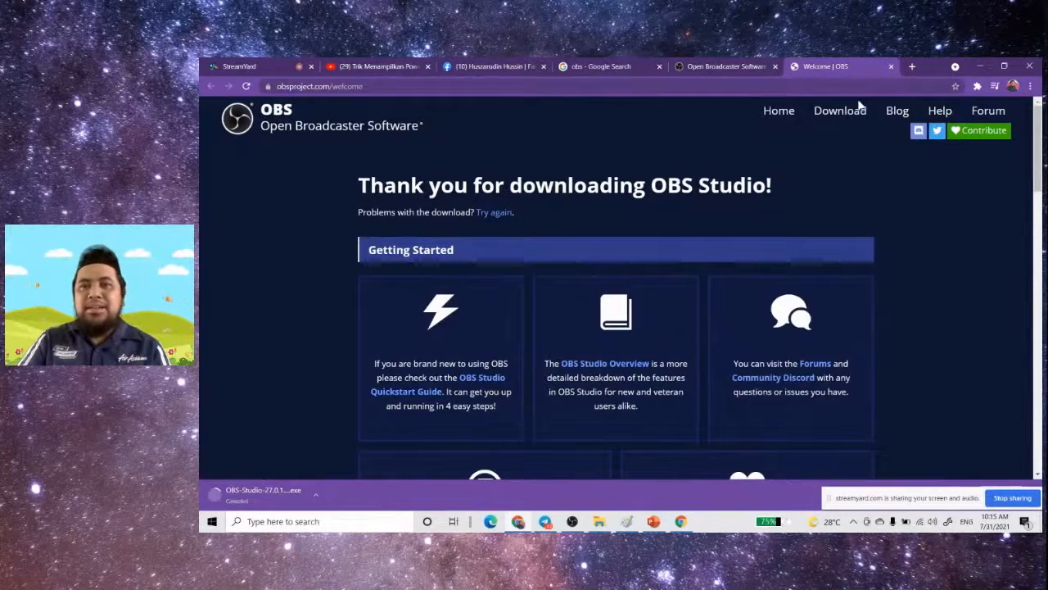
left_click(572, 520)
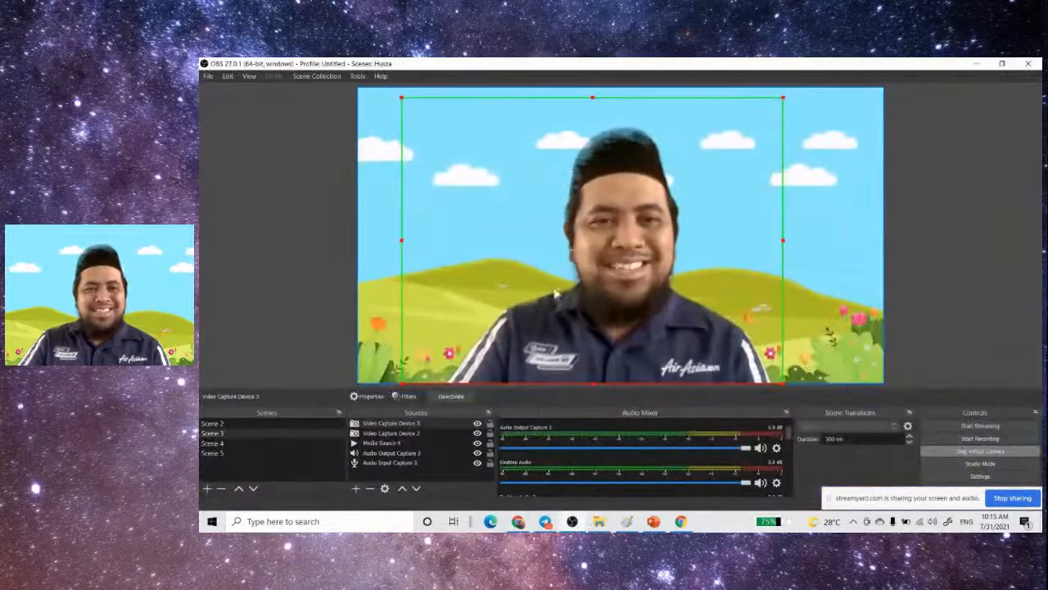
- Switch to the StreamYard studio in Chrome and add the guest's camera to the broadcast
left_click(518, 522)
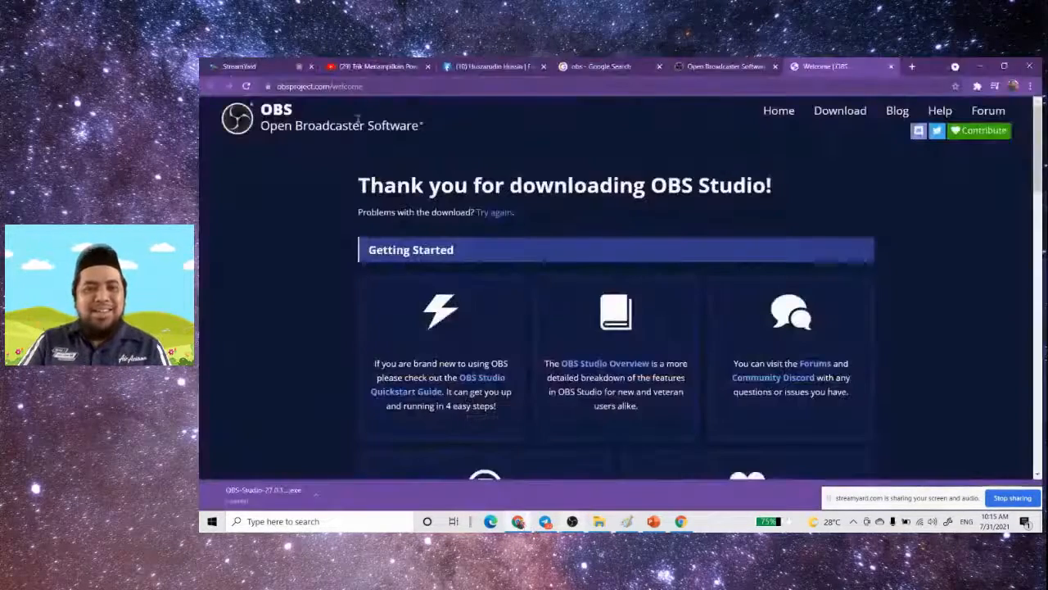
left_click(239, 66)
left_click(434, 408)
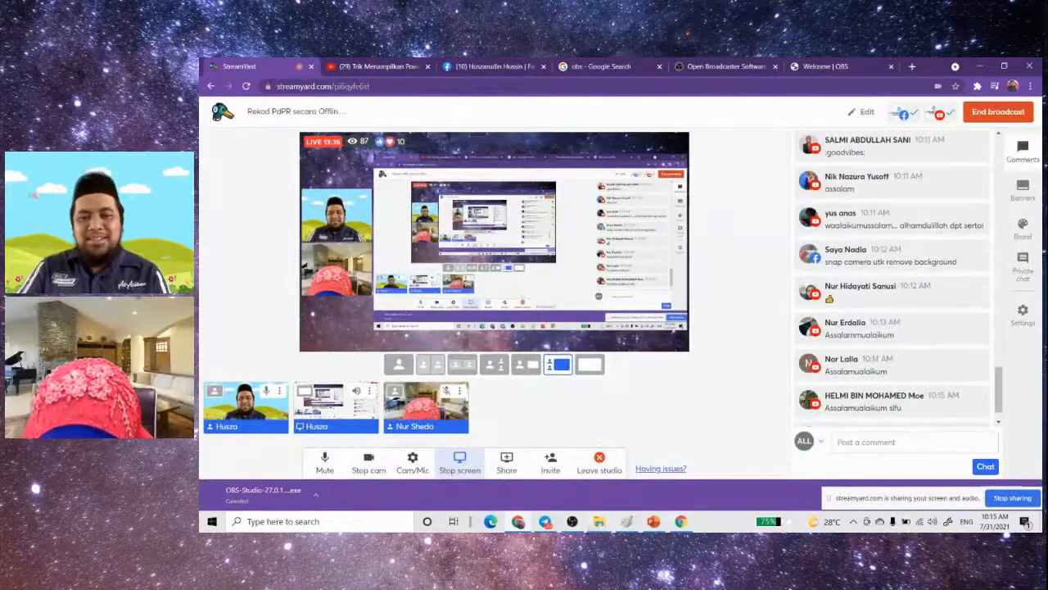
- Create a new scene collection in OBS Studio named with the presenter's nickname followed by 1, and stop the virtual camera
left_click(571, 521)
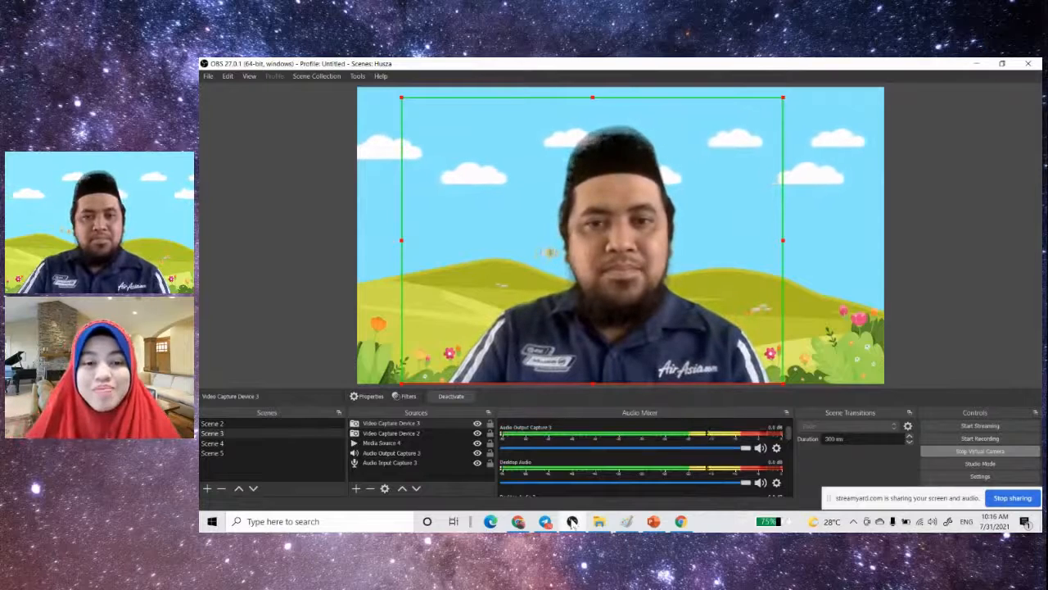
left_click_drag(829, 498, 907, 527)
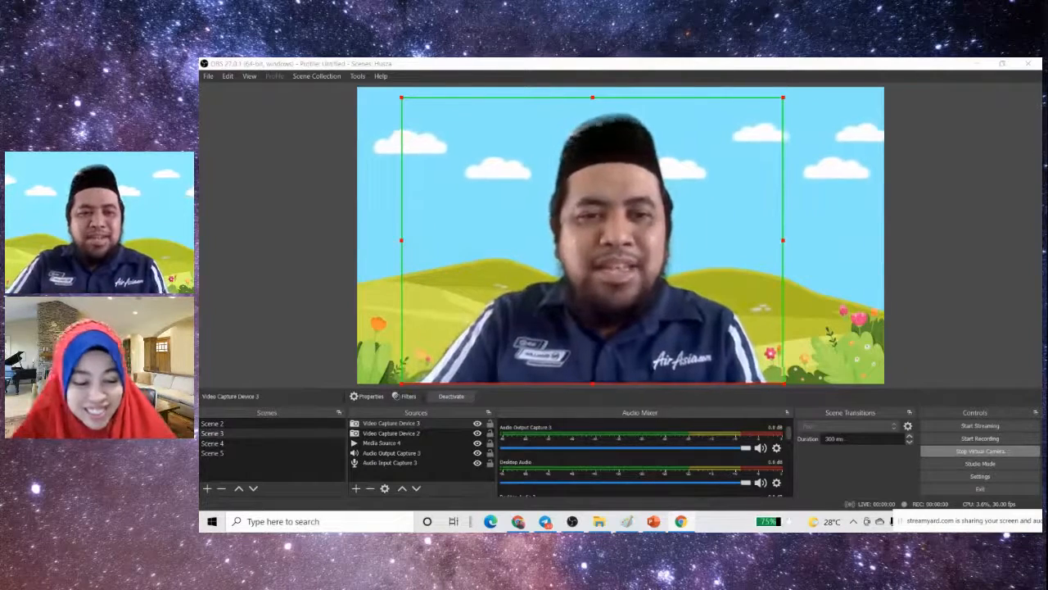
left_click(358, 77)
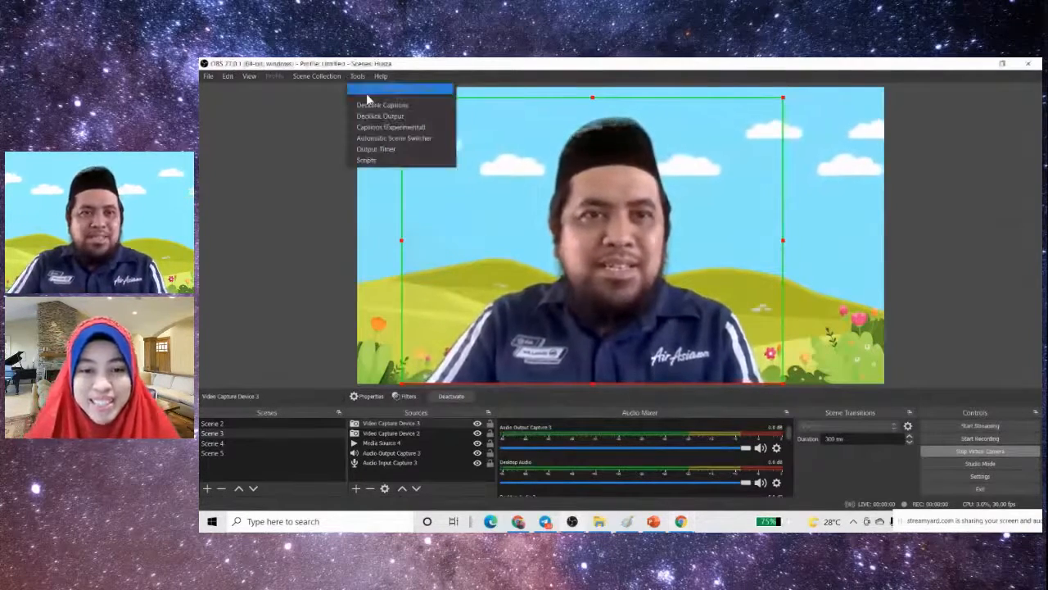
left_click(325, 79)
left_click(324, 80)
left_click(312, 89)
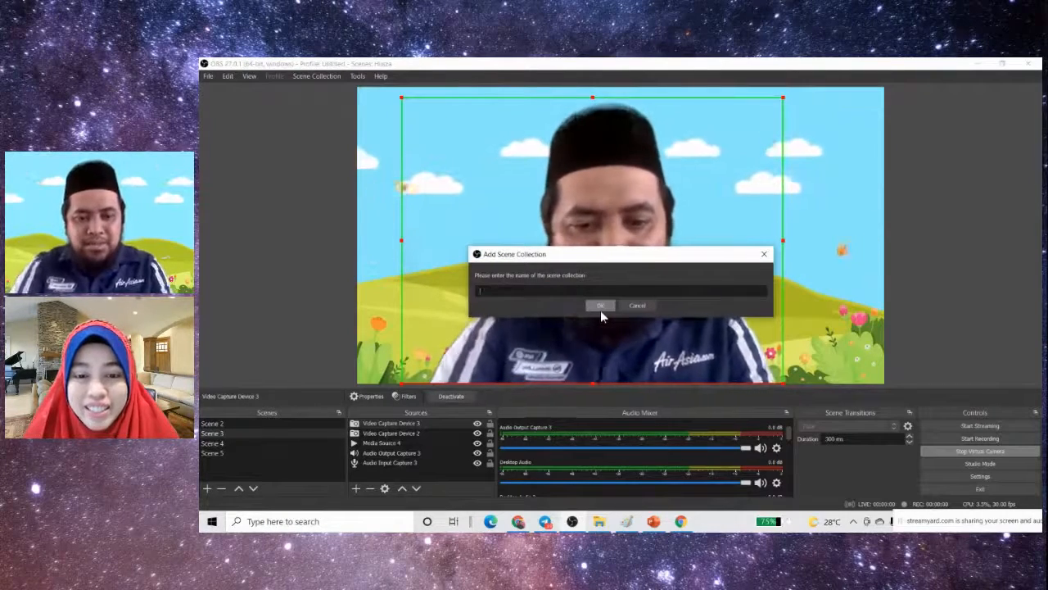
type("Hamzah")
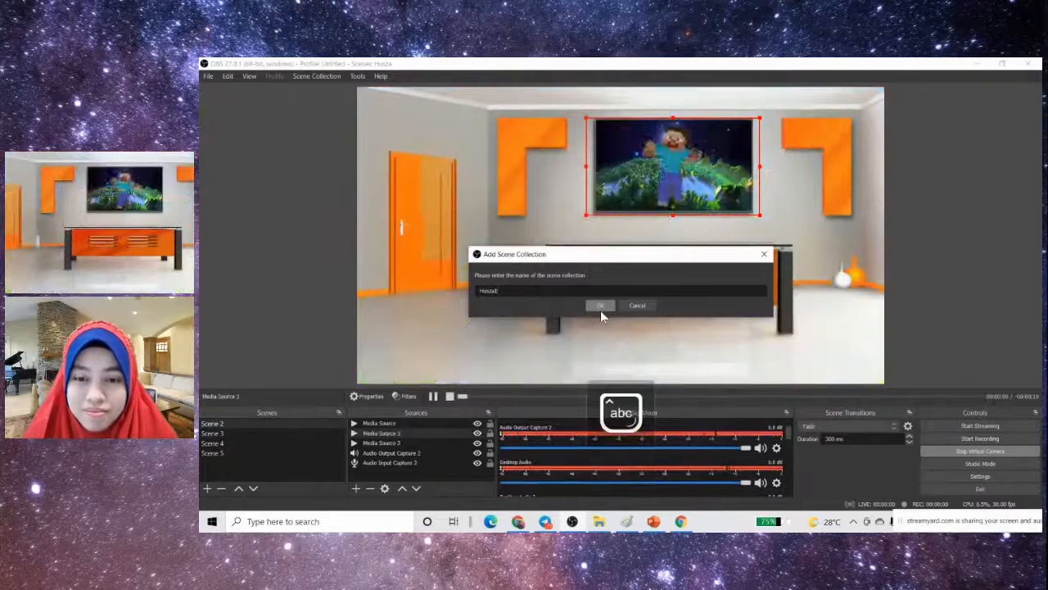
left_click(606, 306)
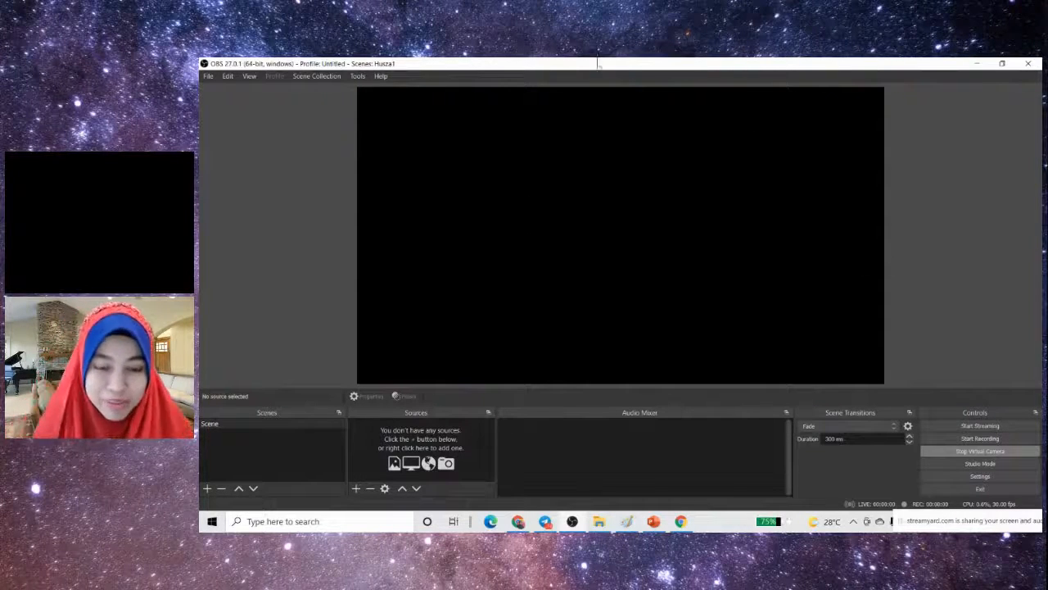
left_click(998, 451)
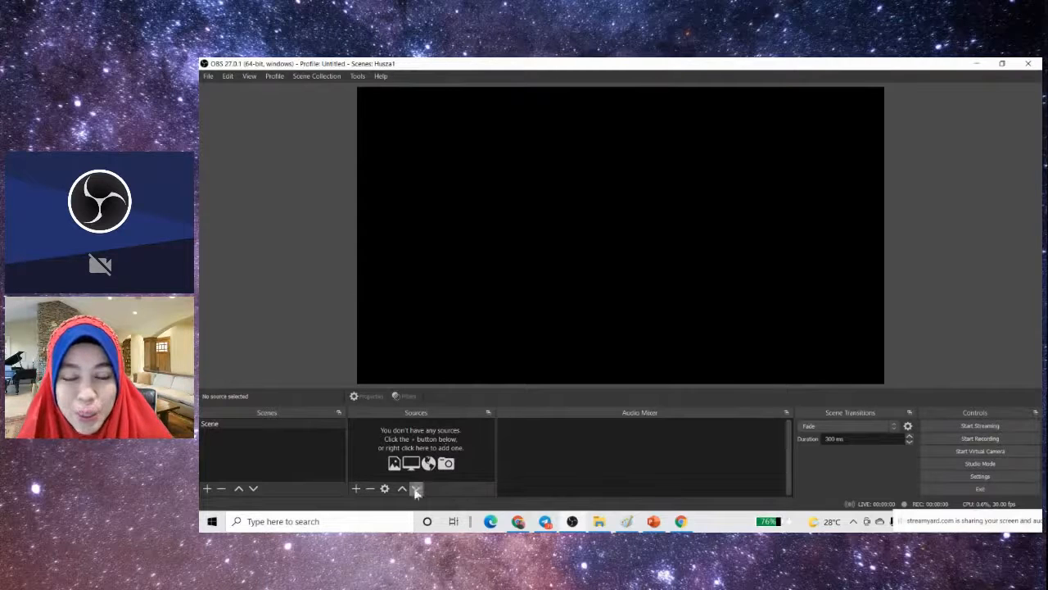
- Switch to the PowerPoint slide show, maximize its window and advance to slide 4
left_click(652, 521)
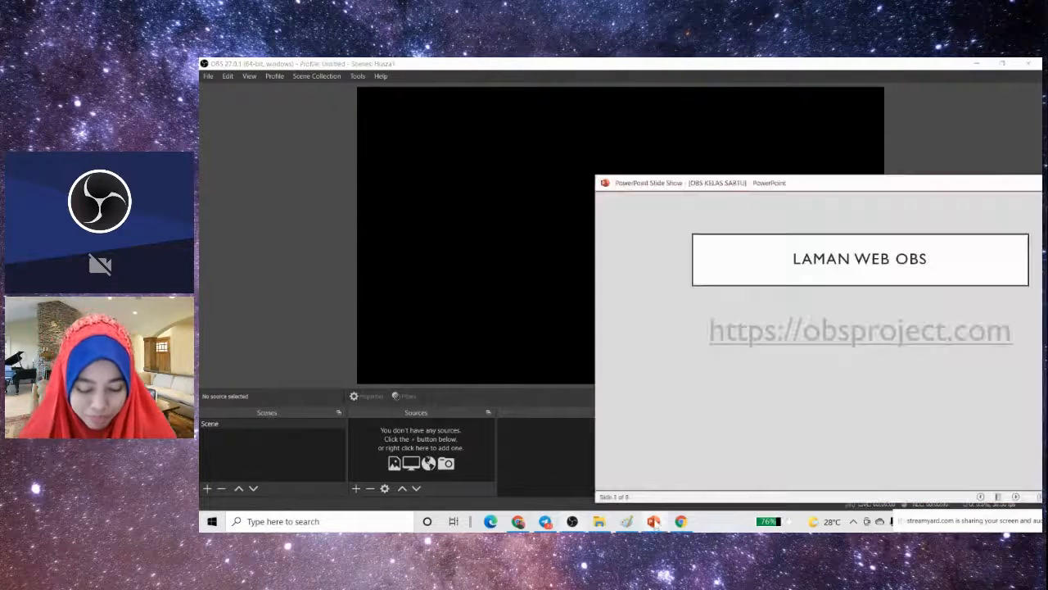
left_click_drag(954, 182, 615, 153)
left_click(746, 152)
left_click(634, 402)
left_click(990, 346)
left_click(991, 349)
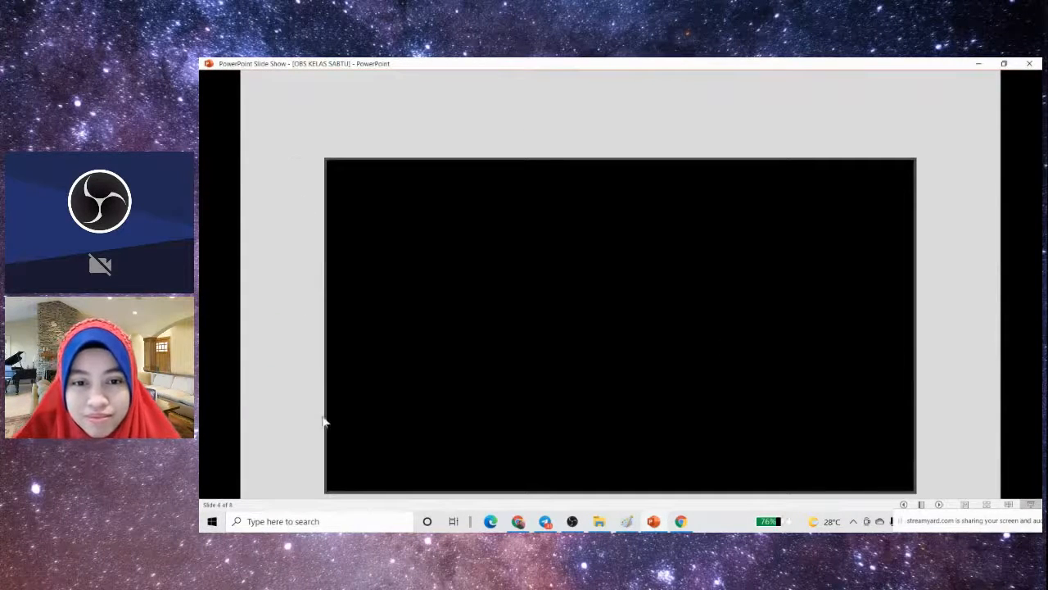
- Glance at the empty OBS Studio workspace, return to the PowerPoint slide show and advance to the Scenes slide
left_click(571, 520)
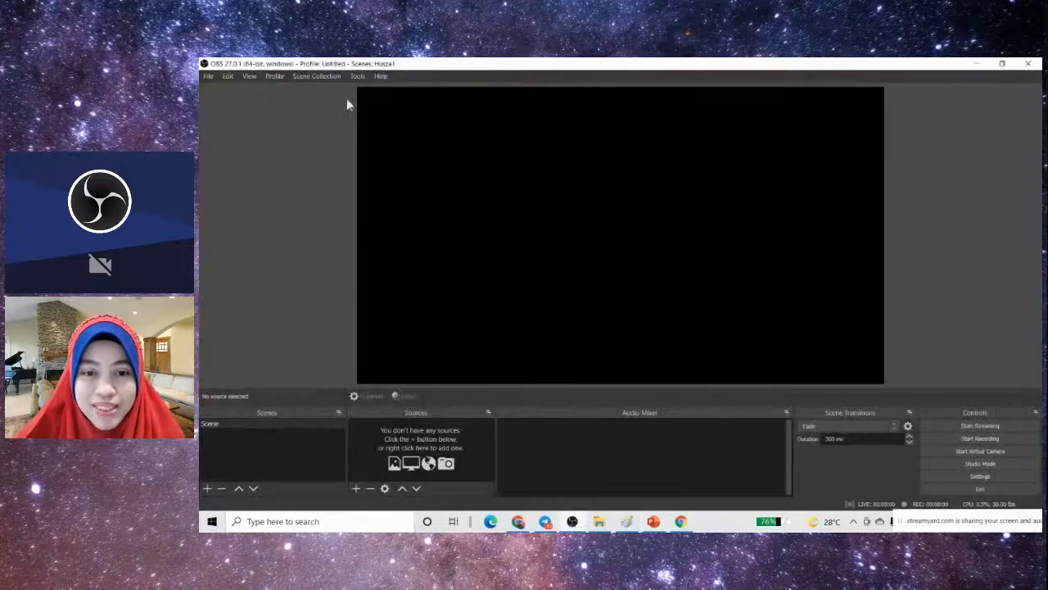
left_click(654, 524)
left_click(922, 370)
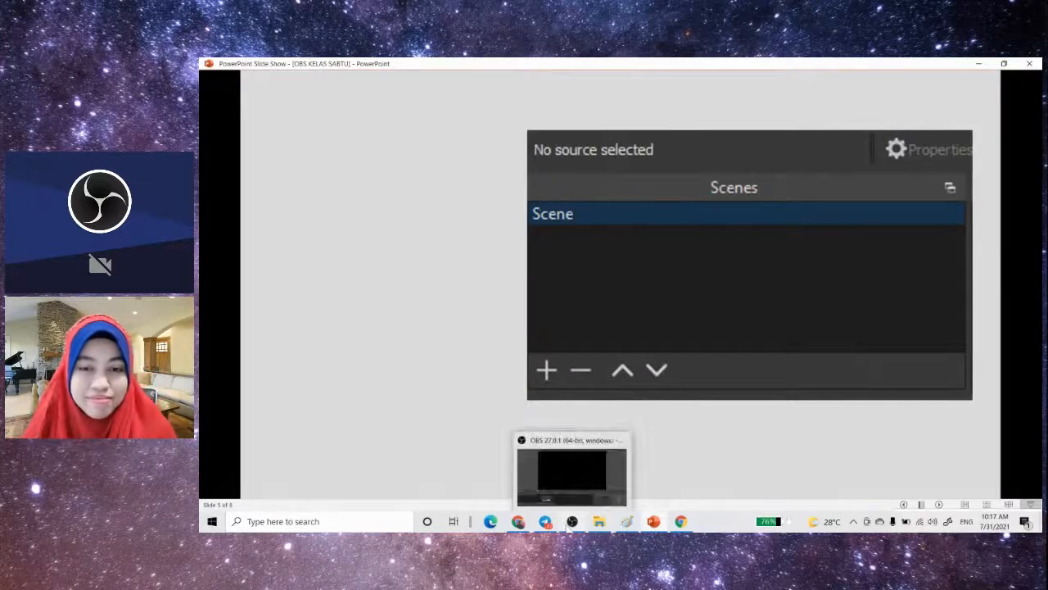
- Switch to OBS Studio, select the default scene and open the list of source types that can be added
left_click(573, 471)
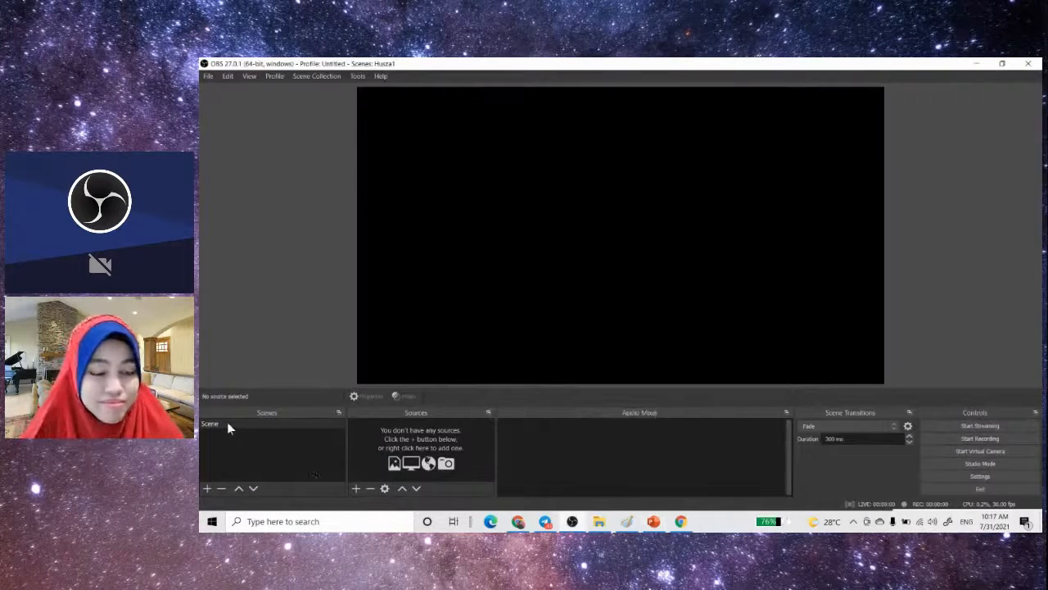
left_click(227, 424)
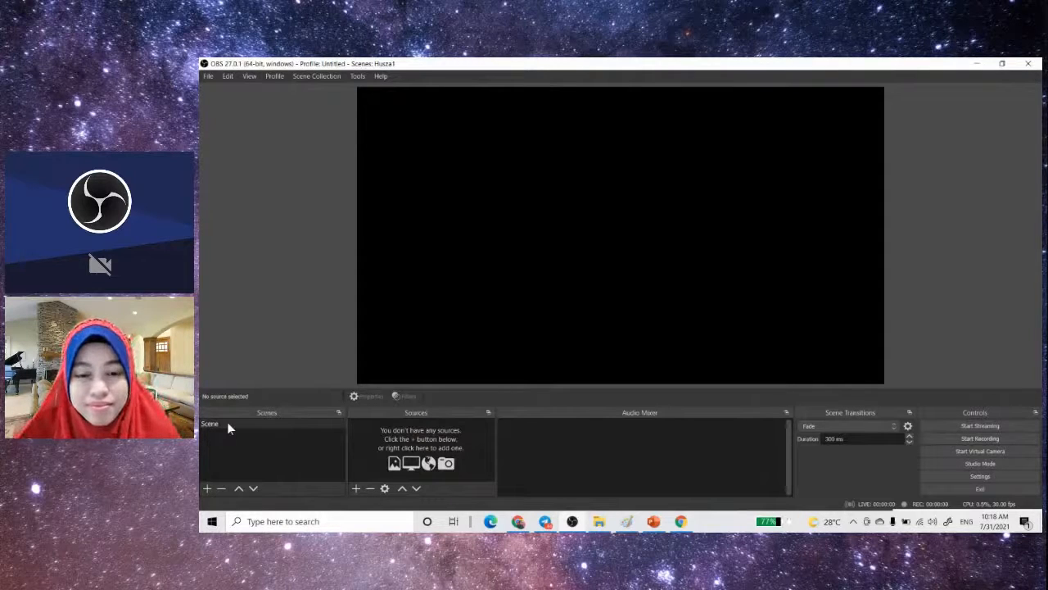
key("ctrl")
key("ctrl")
left_click(356, 489)
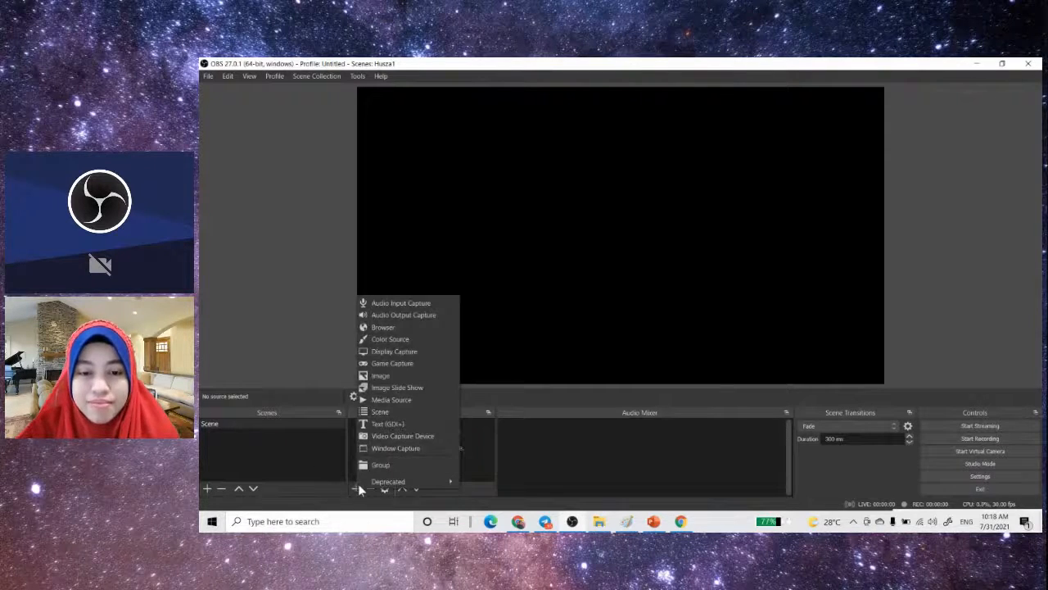
- Return to the PowerPoint slide show and advance to slide 7, which labels the OBS source types
left_click(653, 520)
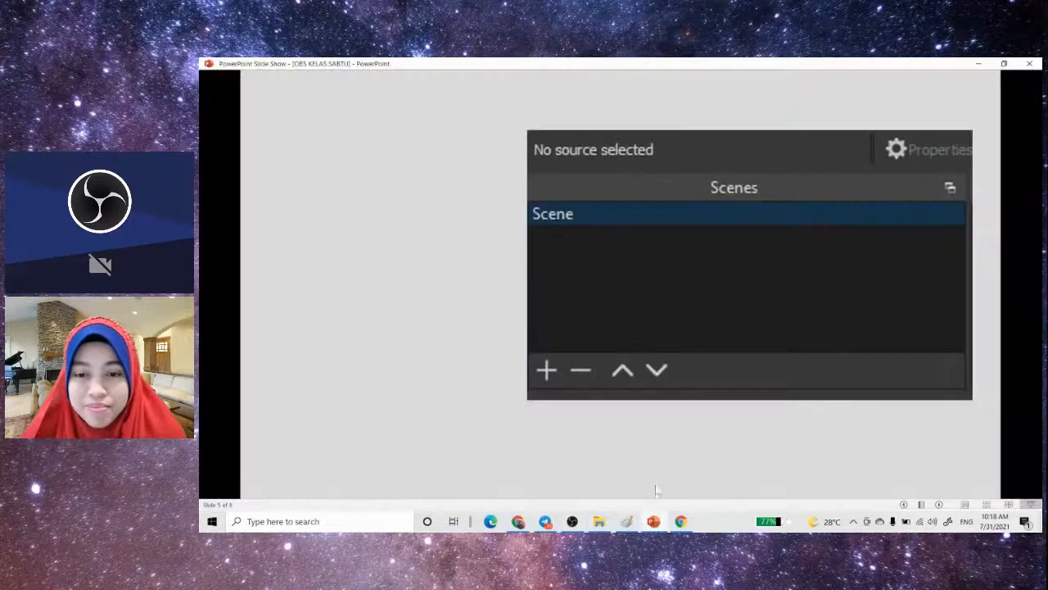
left_click(663, 452)
left_click(662, 452)
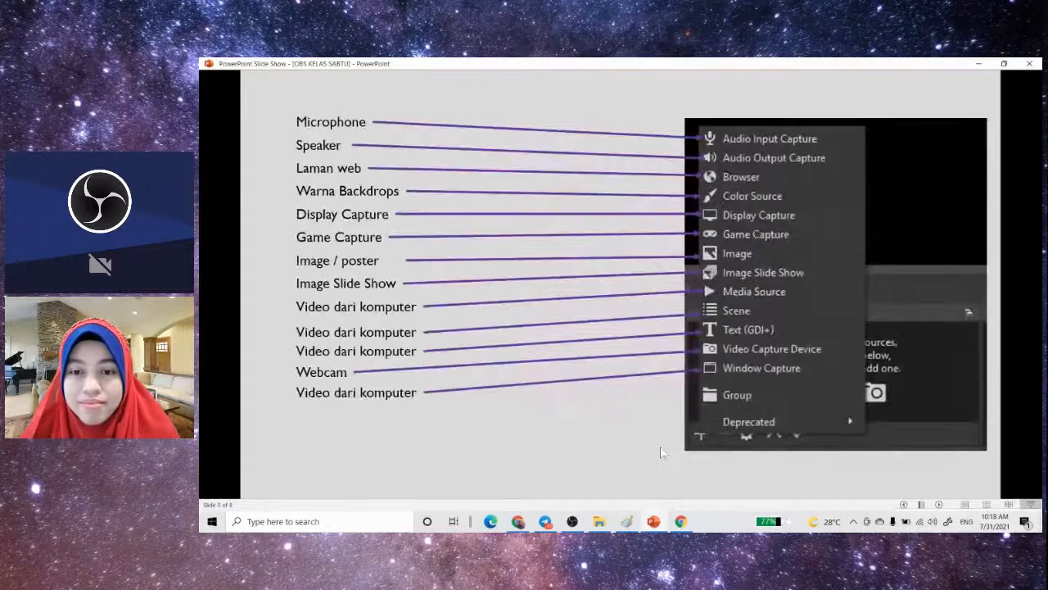
key("ctrl")
key("ctrl")
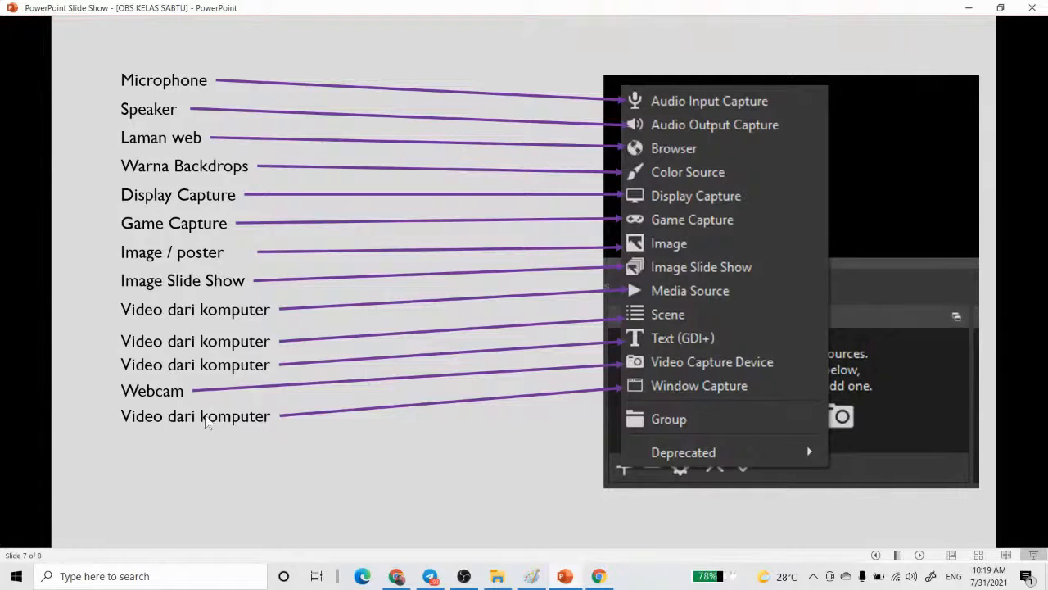
- Switch from the slide show to OBS Studio and add an Audio Input Capture source using the Default device
left_click(207, 422)
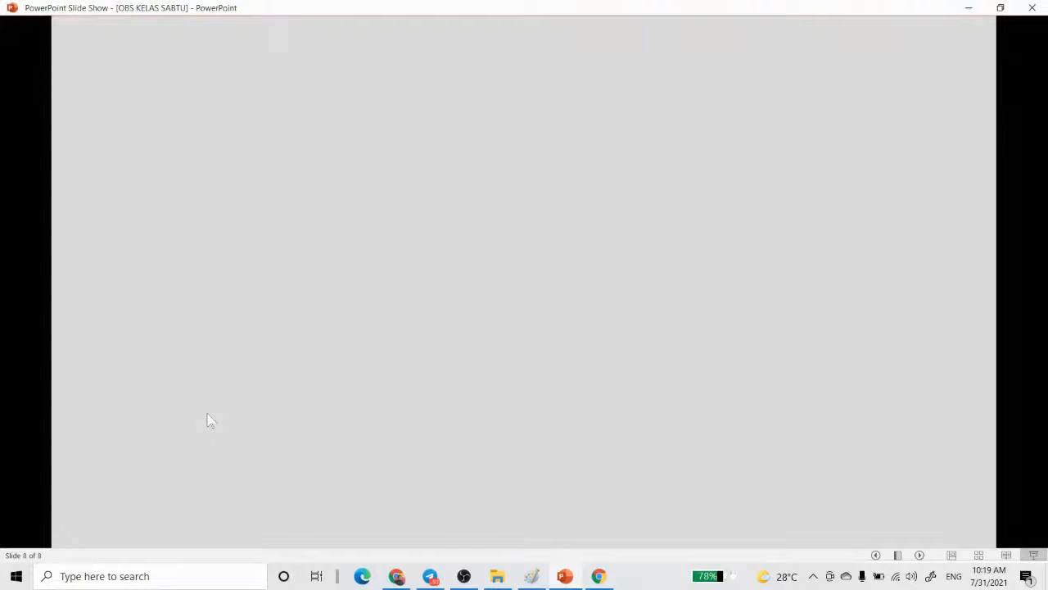
left_click(464, 576)
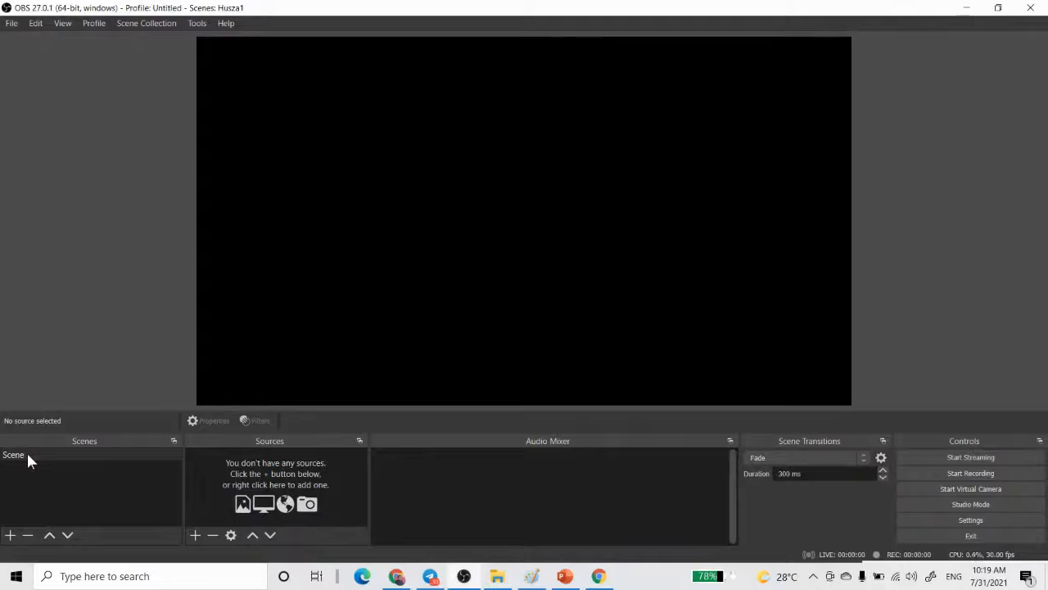
left_click(193, 536)
left_click(193, 536)
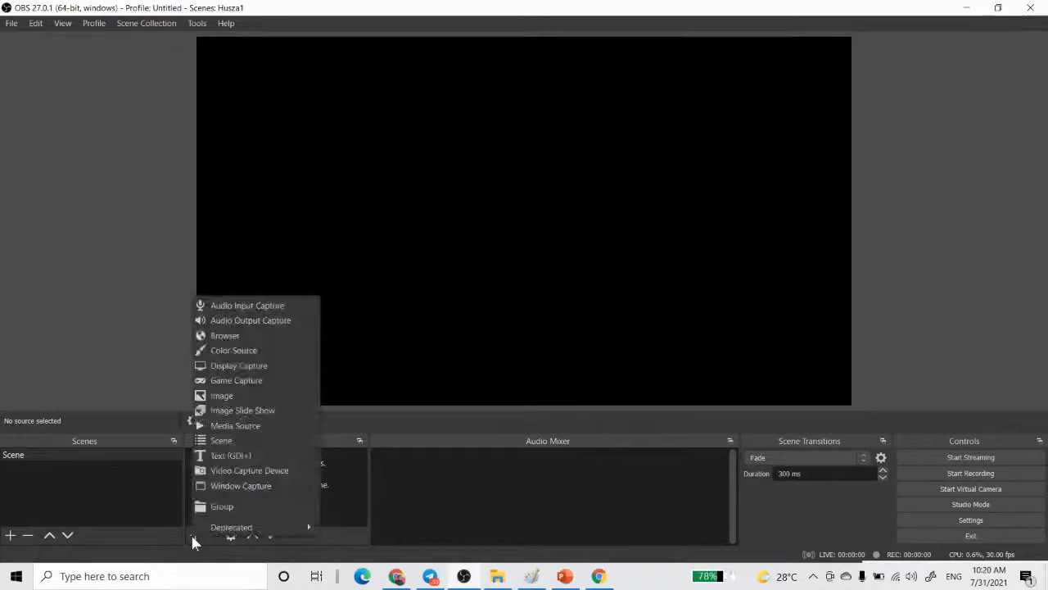
left_click(289, 308)
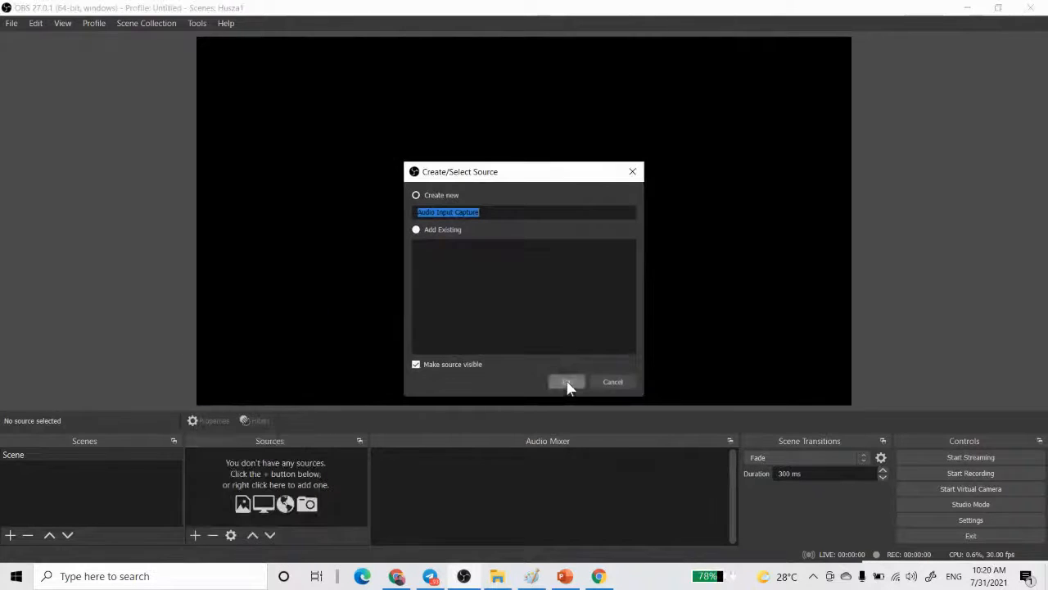
left_click(567, 382)
left_click(692, 473)
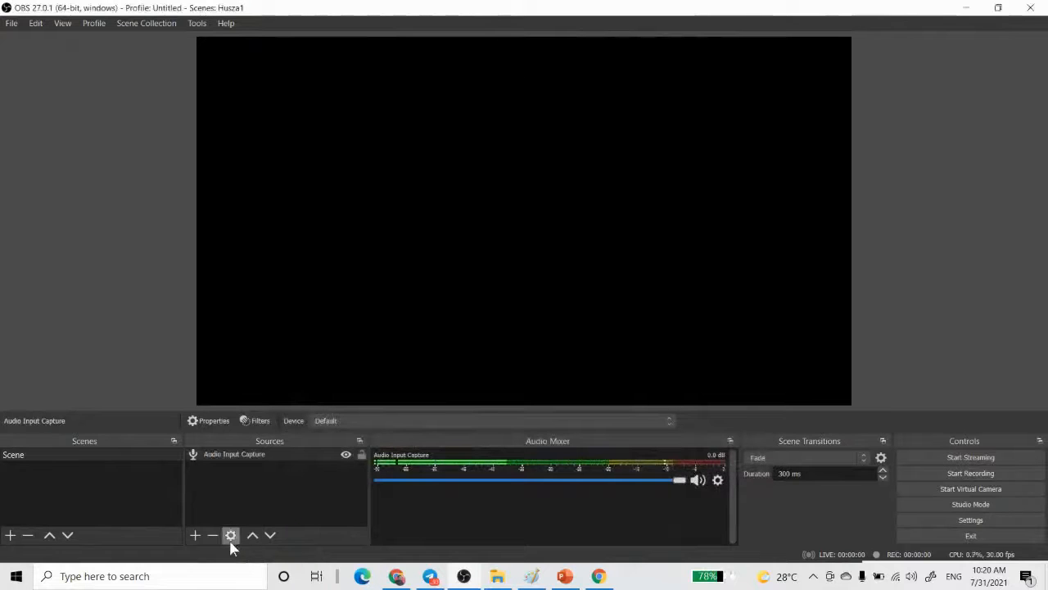
- Add an Audio Output Capture source to the scene using the Default device
left_click(195, 536)
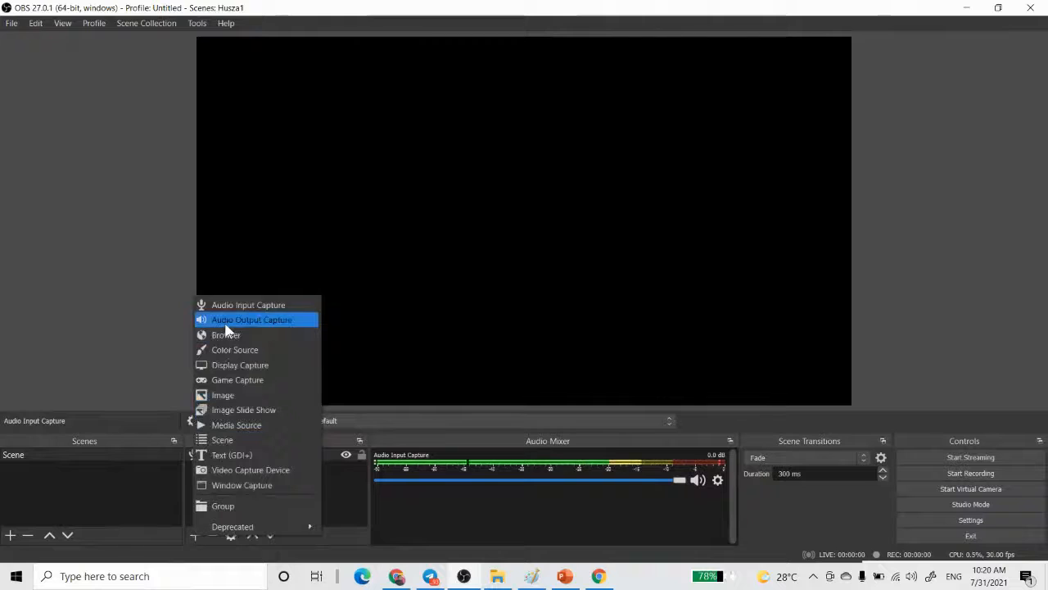
left_click(223, 320)
left_click(568, 383)
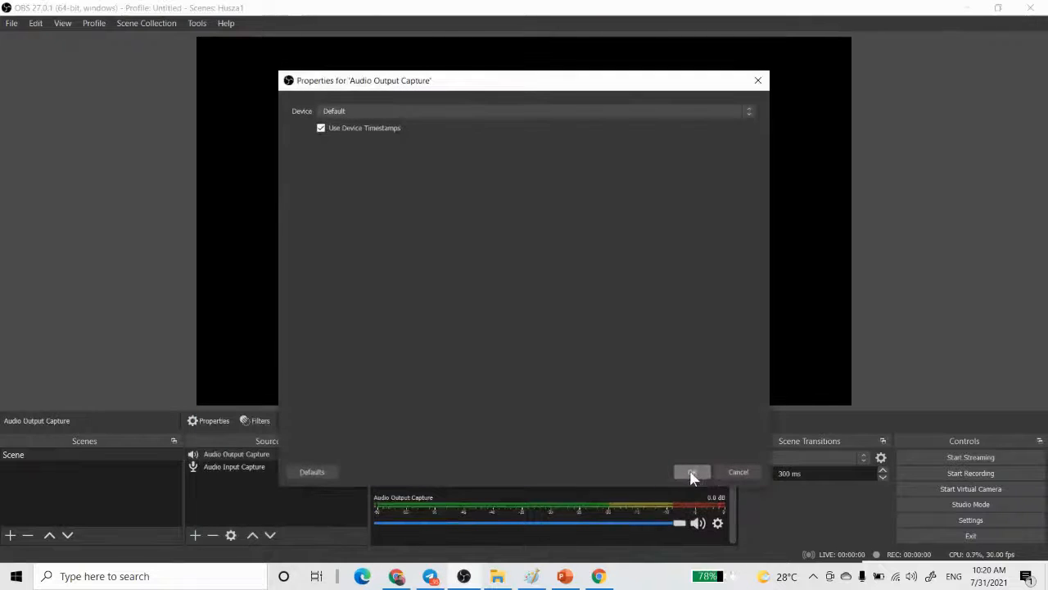
left_click(692, 474)
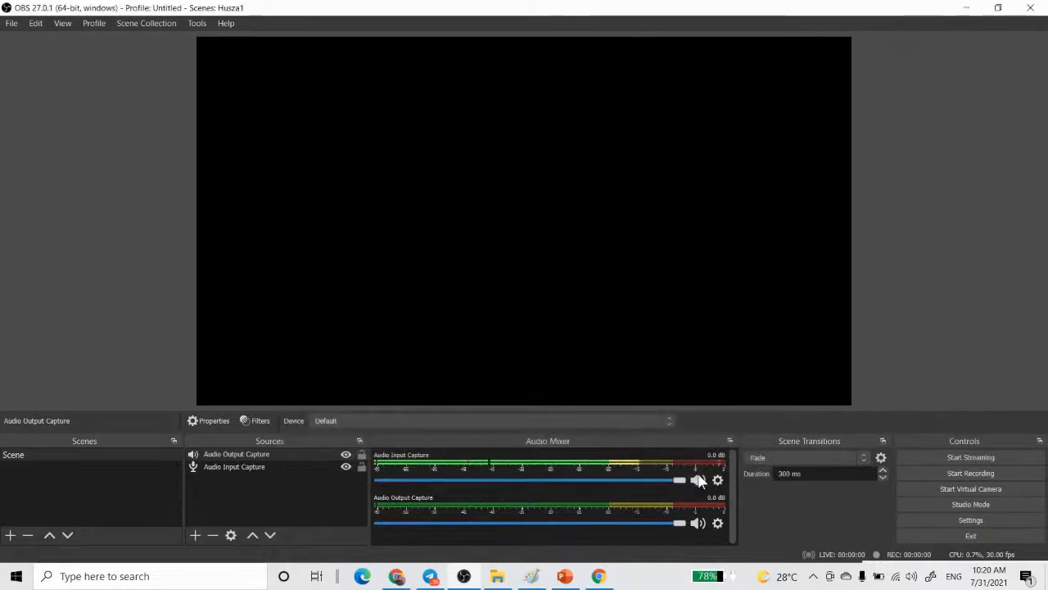
- Add a new Image source and browse to the Desktop for its image file
left_click(196, 536)
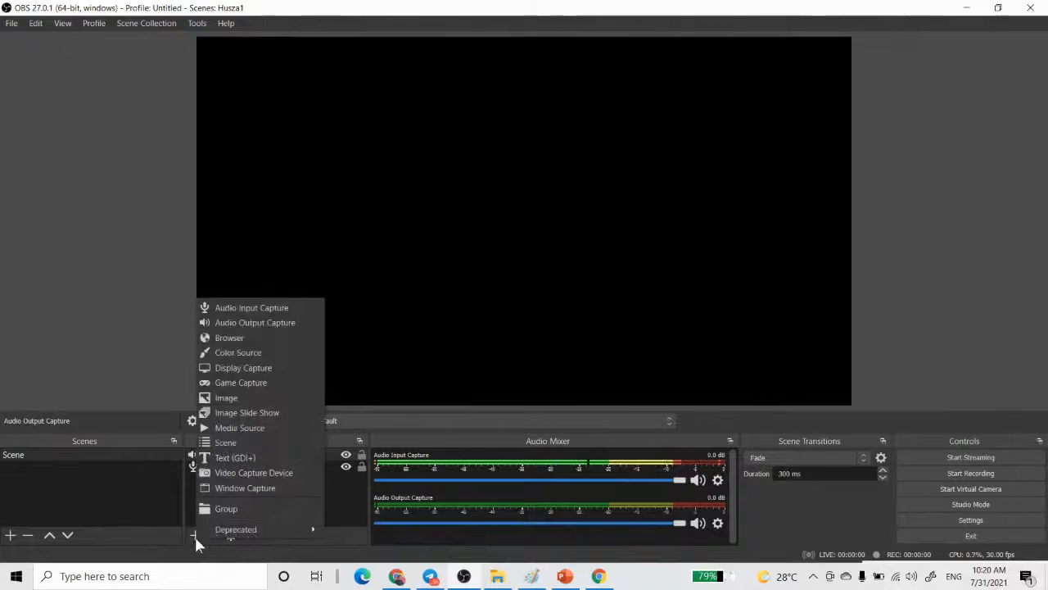
left_click(247, 401)
left_click(567, 382)
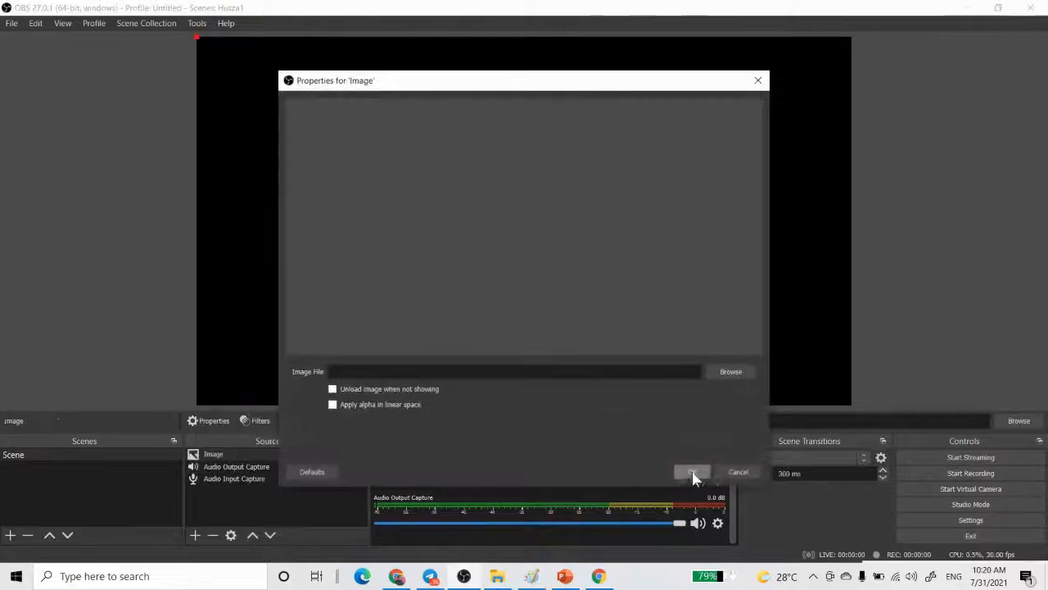
left_click(732, 373)
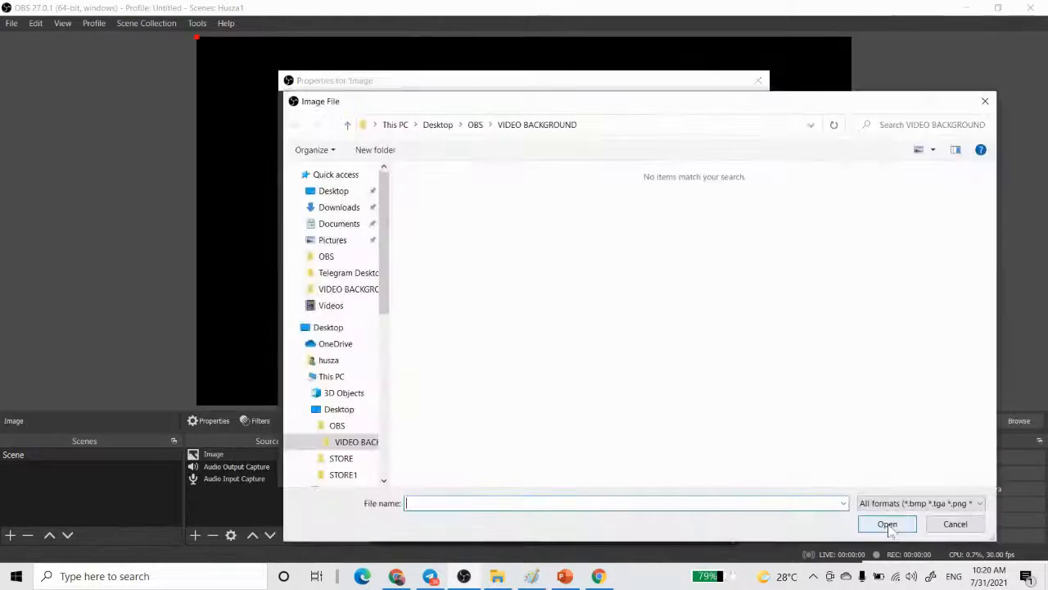
left_click(338, 193)
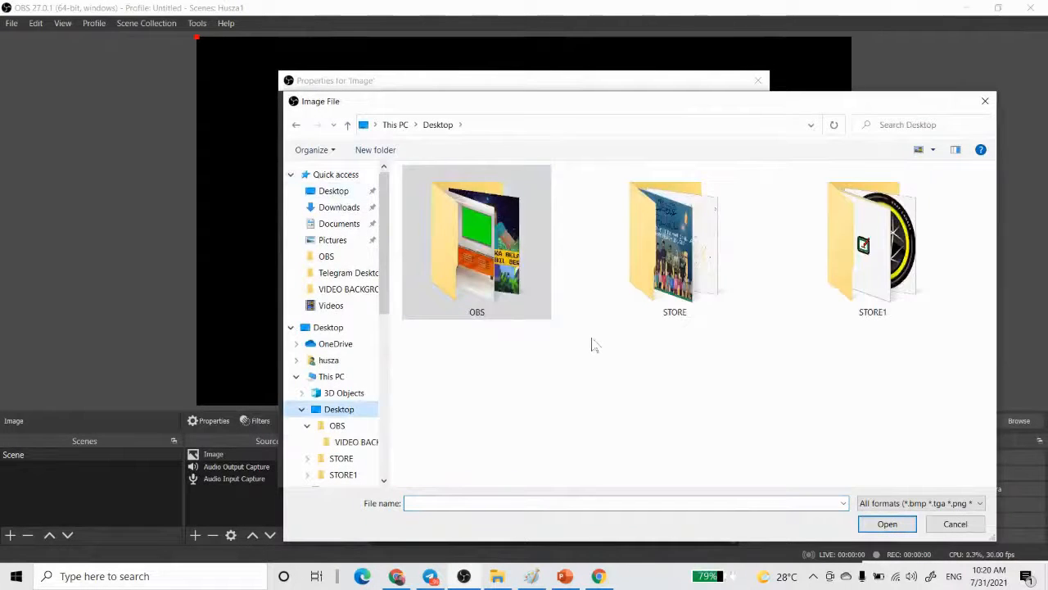
double_click(477, 246)
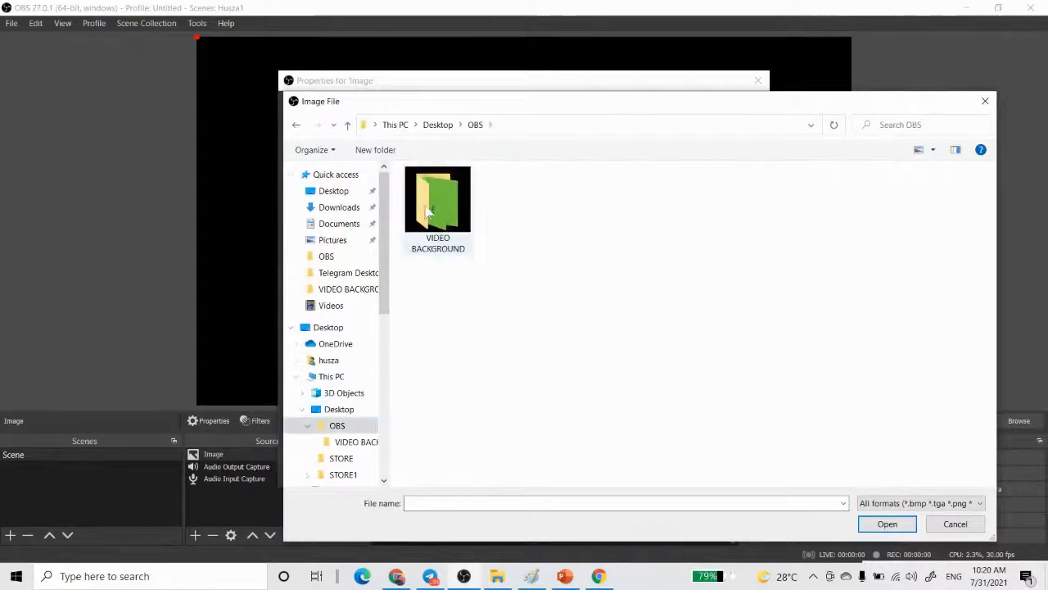
double_click(429, 209)
left_click(333, 193)
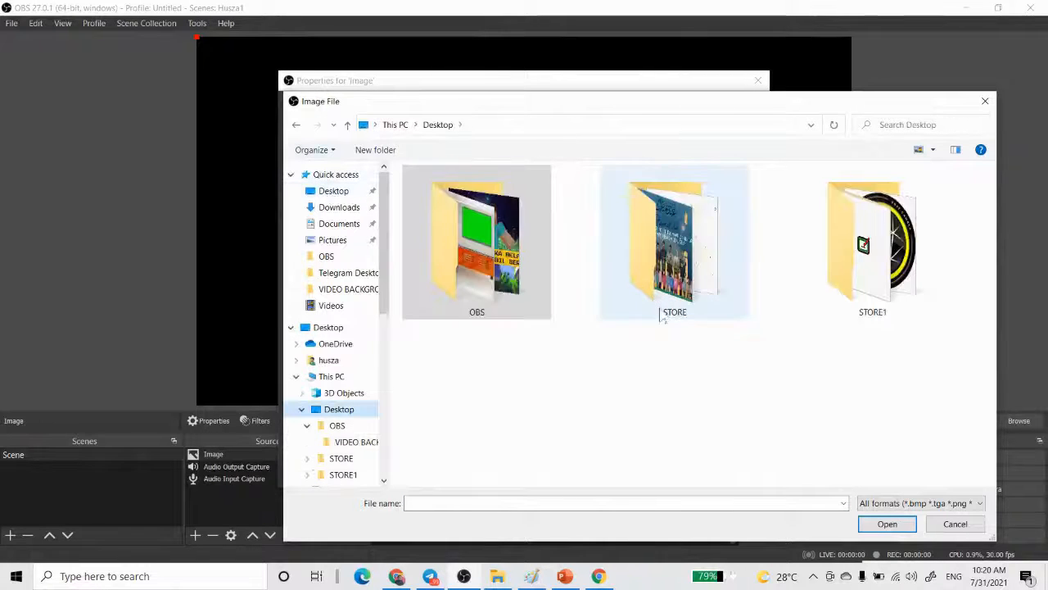
- Load the white geometric pattern image, 360_F_235670617, from the Desktop's STORE folder into the Image source
double_click(679, 274)
scroll(693, 312, "down", 2)
scroll(693, 325, "down", 12)
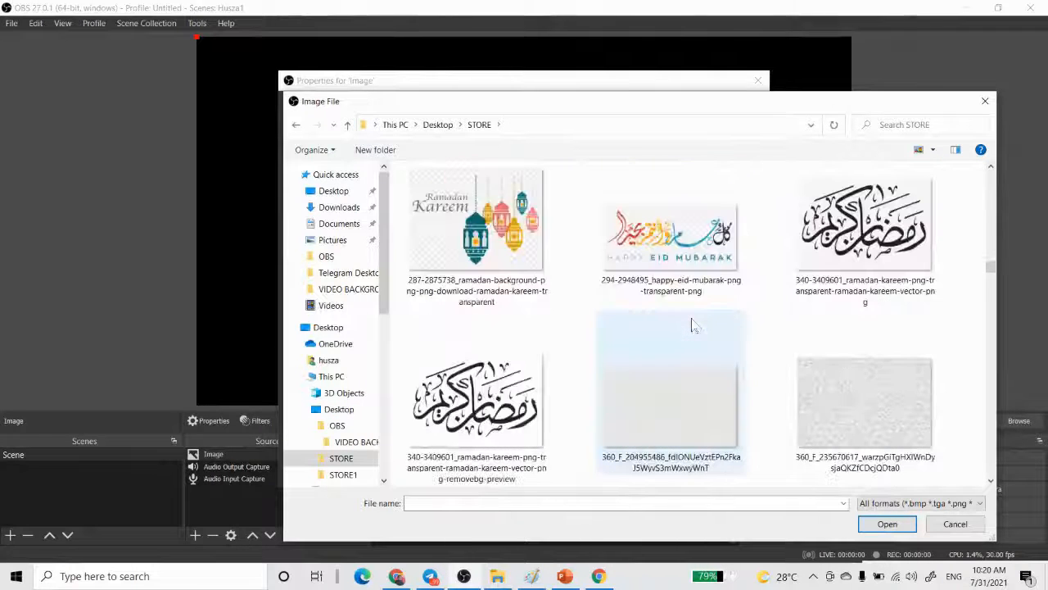
double_click(832, 401)
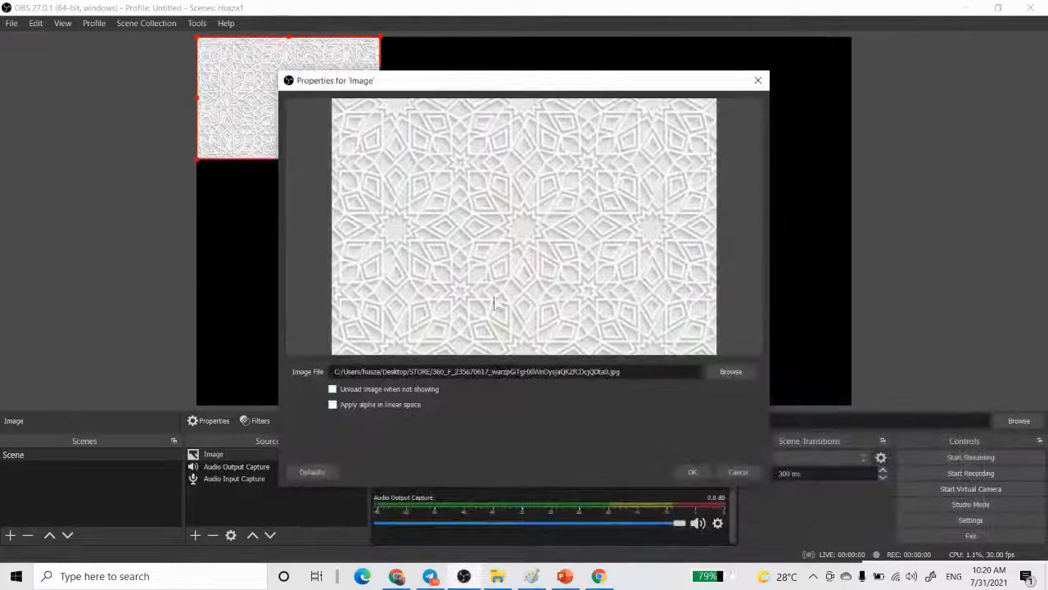
left_click(693, 472)
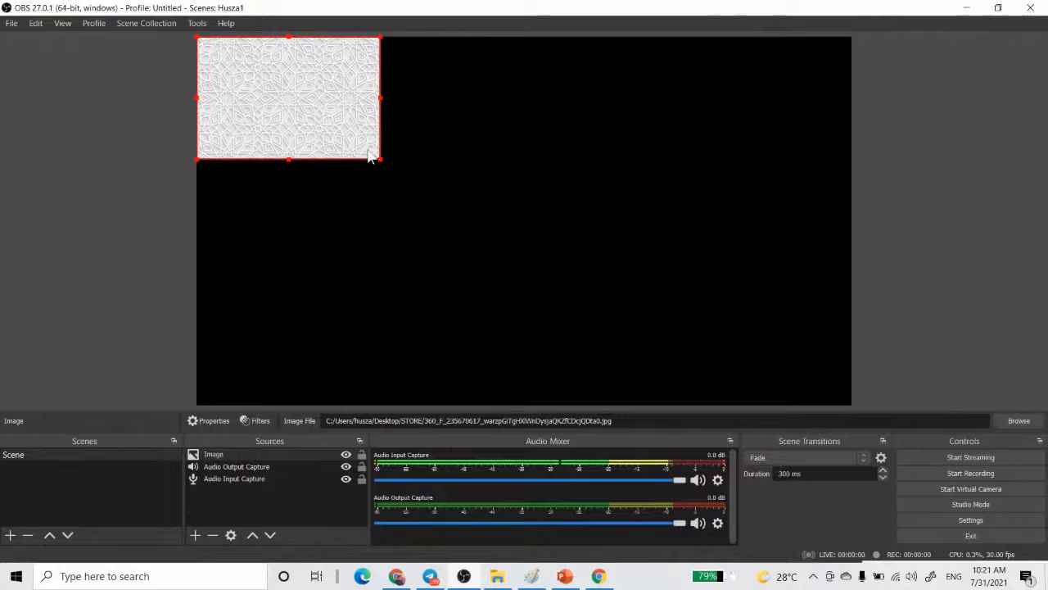
right_click(314, 112)
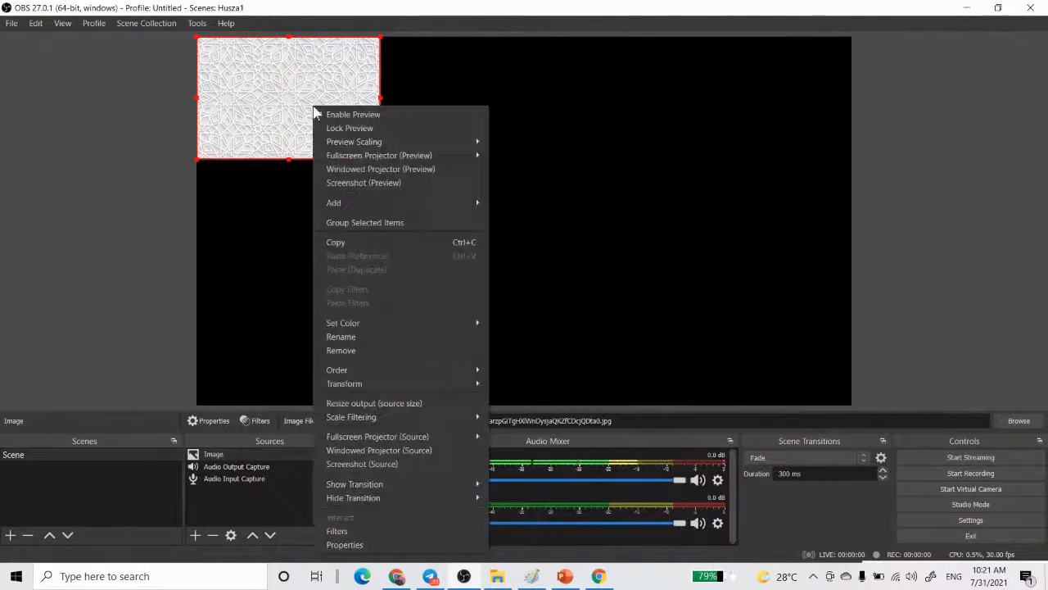
left_click(454, 391)
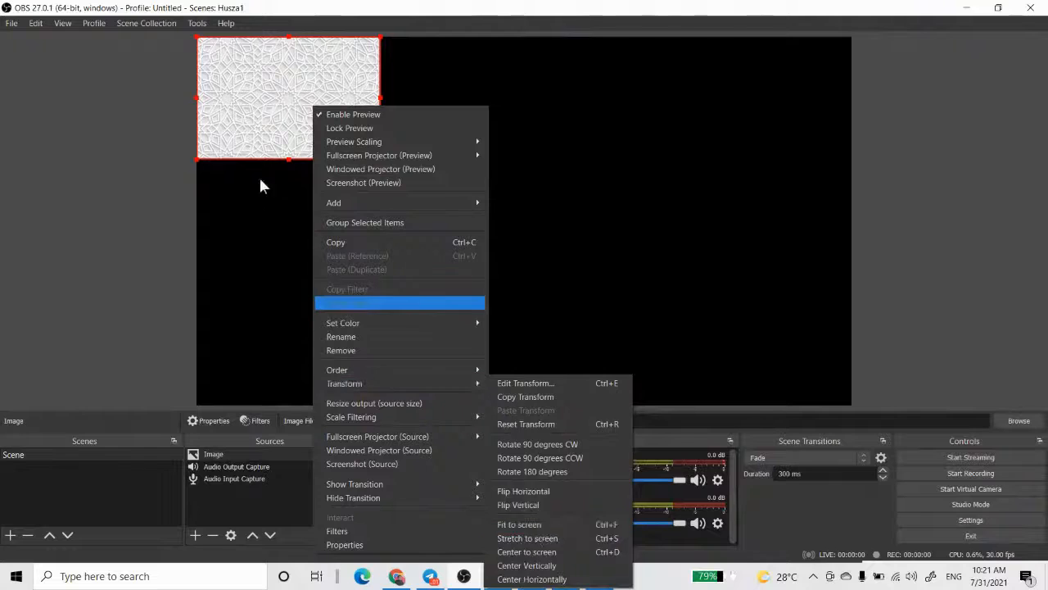
left_click(177, 211)
left_click(180, 208)
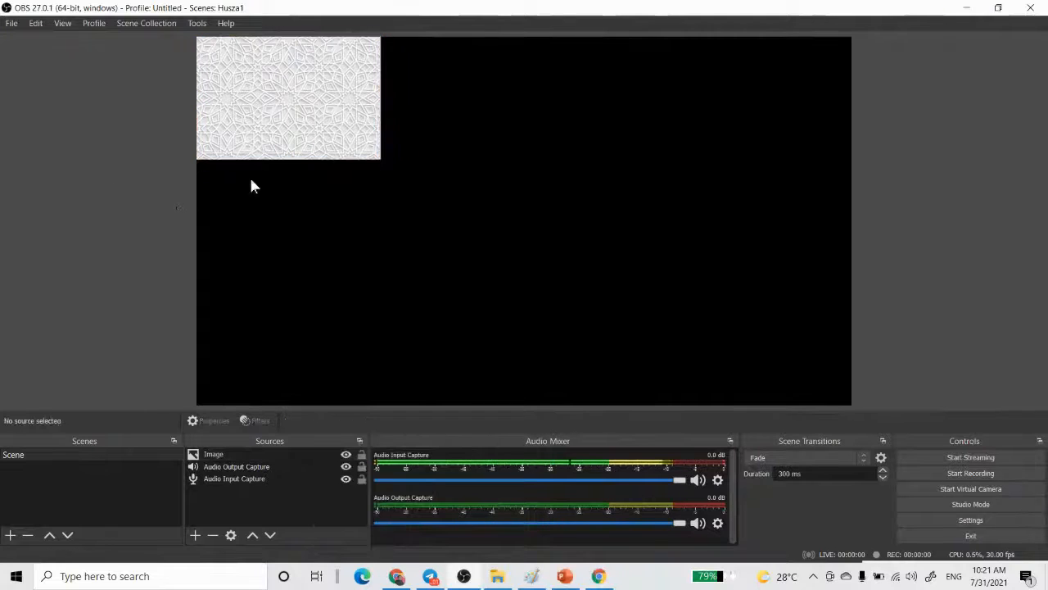
- Select the pattern image on the canvas and apply the Fit to screen transform
left_click(346, 114)
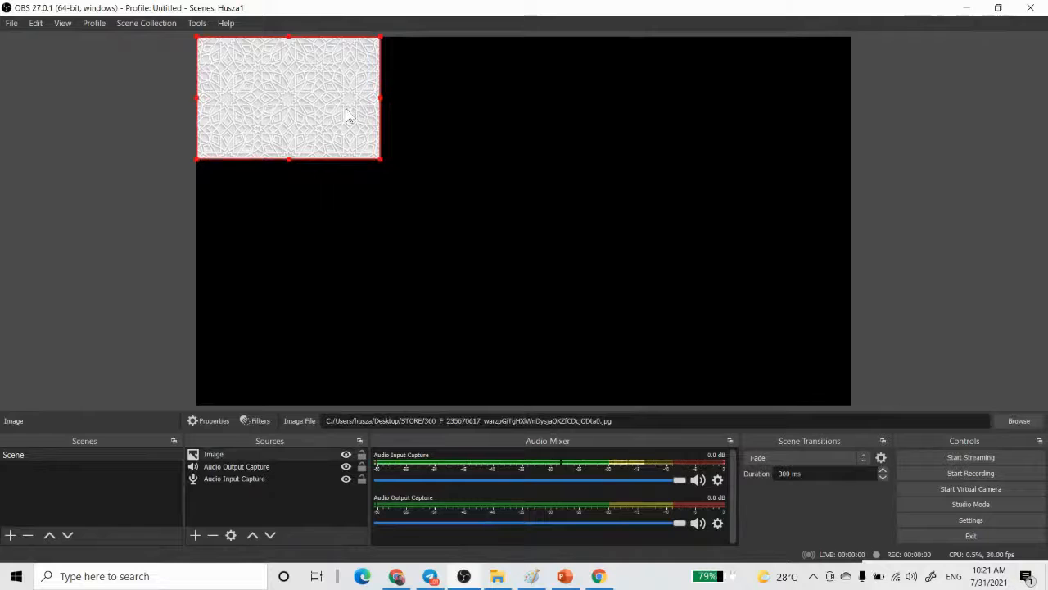
right_click(346, 115)
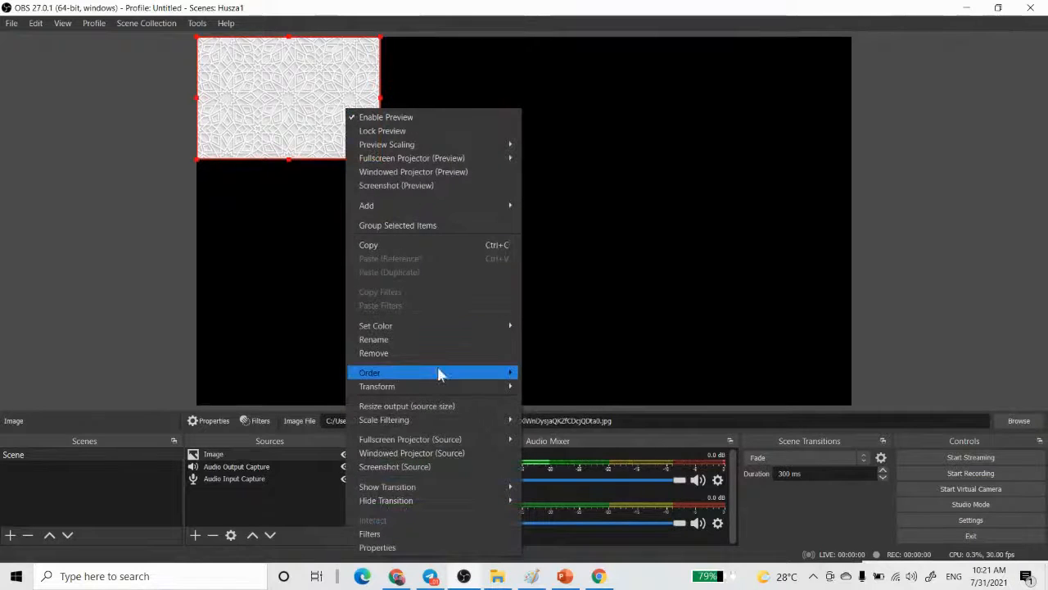
mouse_move(442, 388)
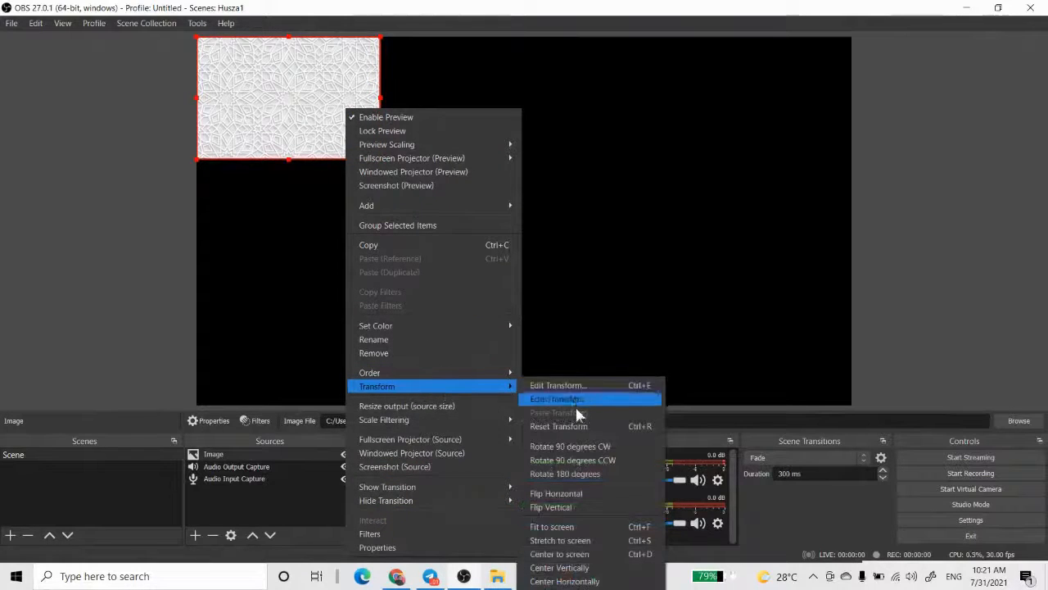
left_click(579, 527)
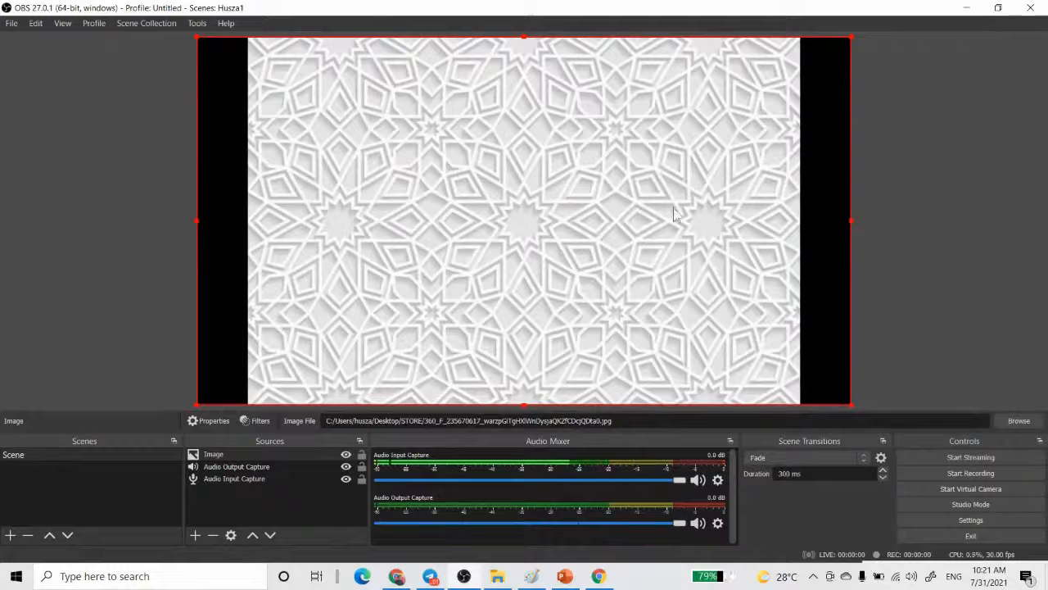
- Enlarge and reposition the pattern image until it covers the whole canvas, leaving no black areas, and deselect it
left_click(879, 180)
left_click(507, 180)
left_click_drag(483, 179, 430, 158)
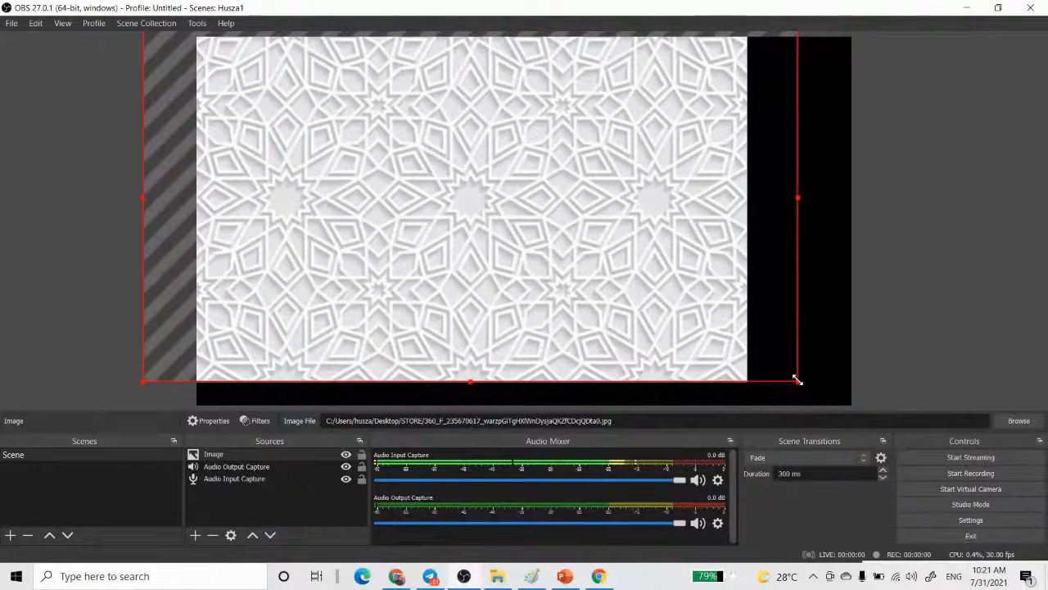
left_click_drag(800, 381, 942, 421)
left_click_drag(568, 236, 505, 165)
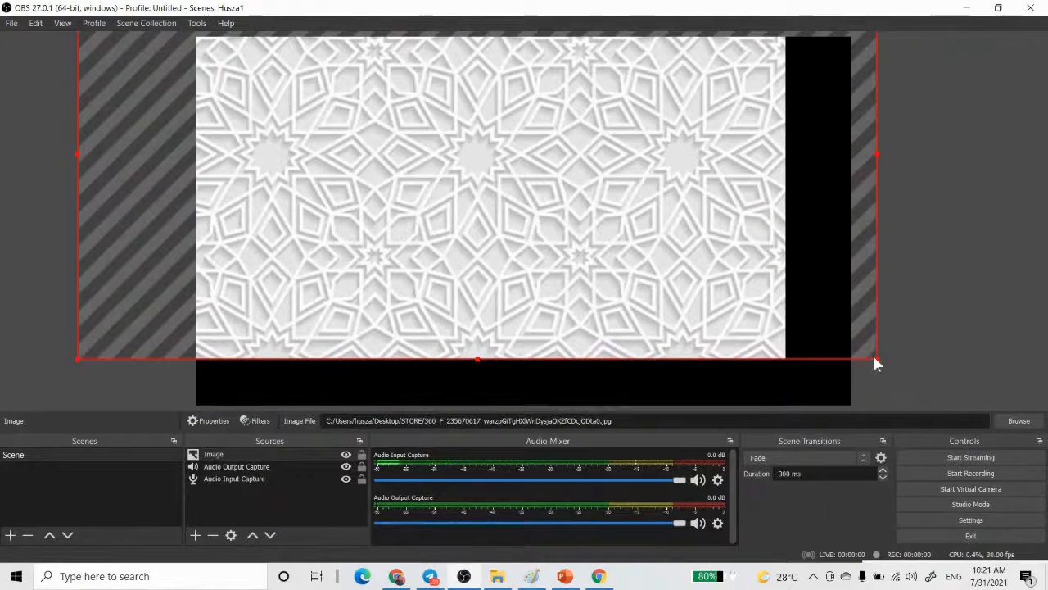
left_click_drag(875, 357, 955, 404)
left_click_drag(602, 298, 596, 315)
left_click(981, 262)
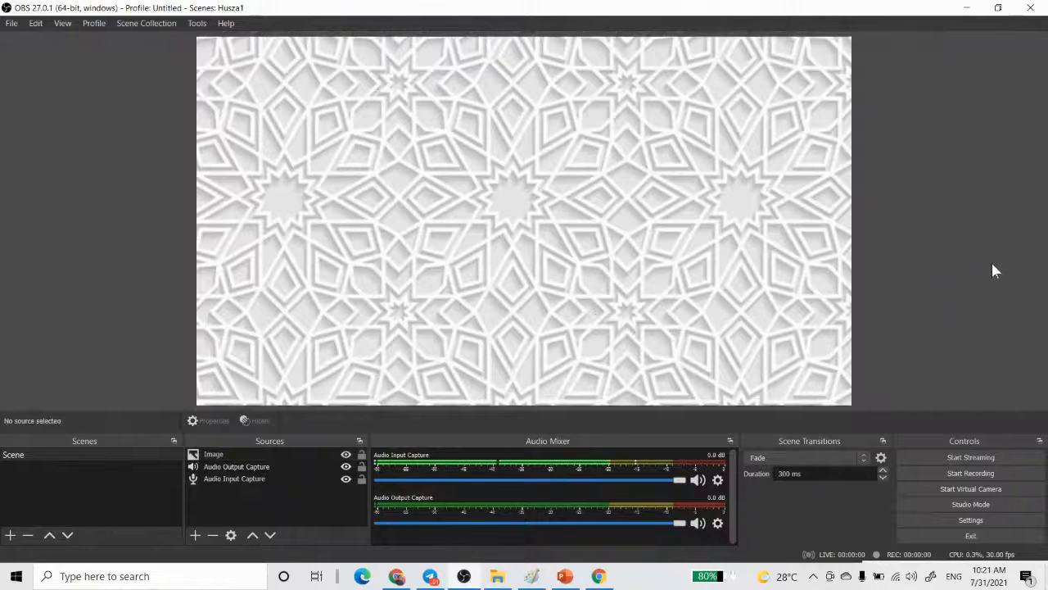
- Add a Video Capture Device source that uses the Integrated Camera with default settings
left_click(196, 535)
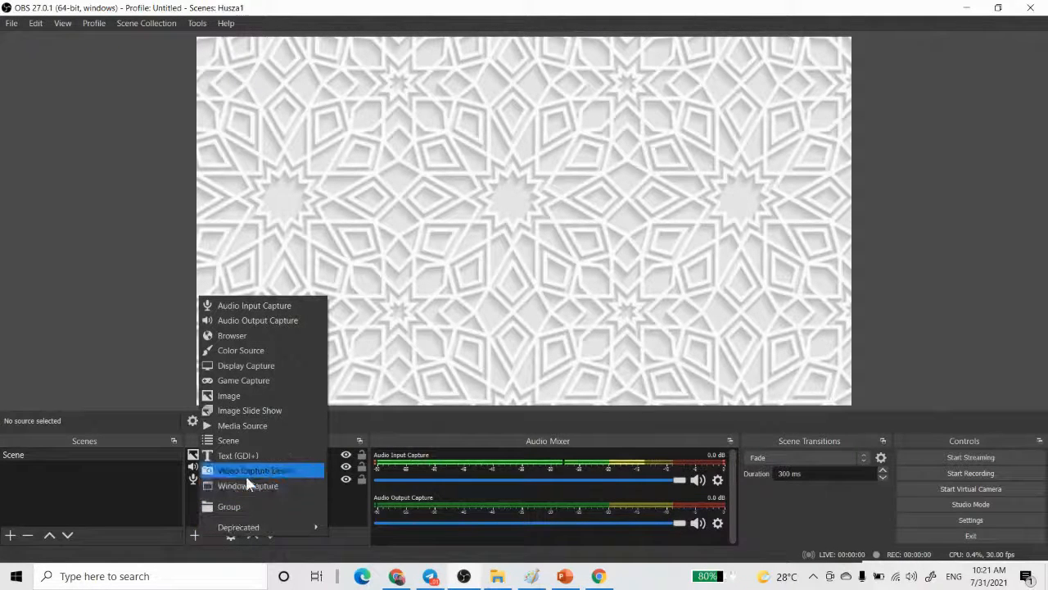
left_click(249, 478)
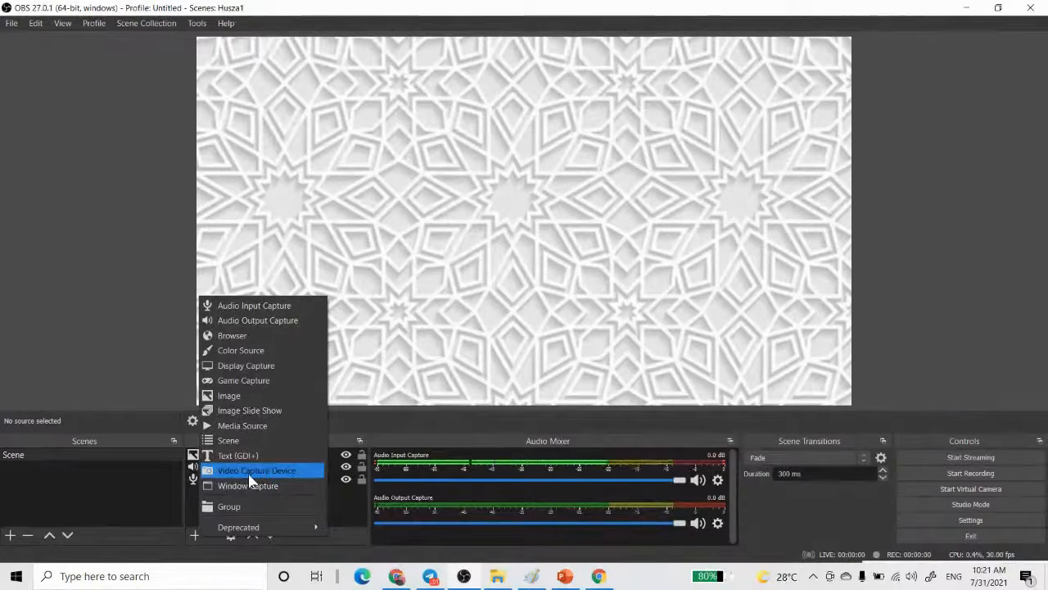
left_click(249, 477)
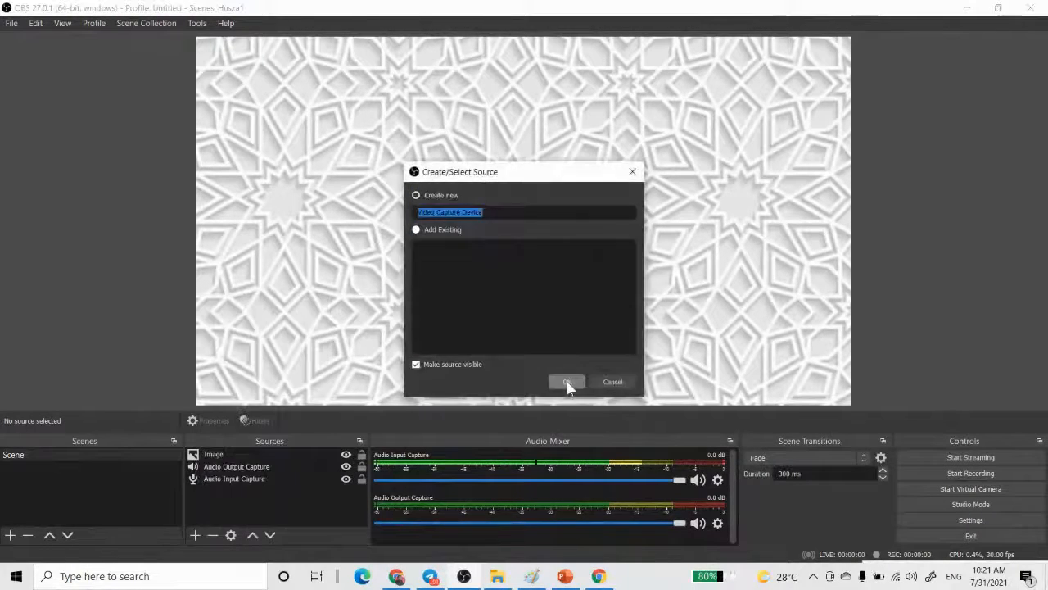
left_click(568, 383)
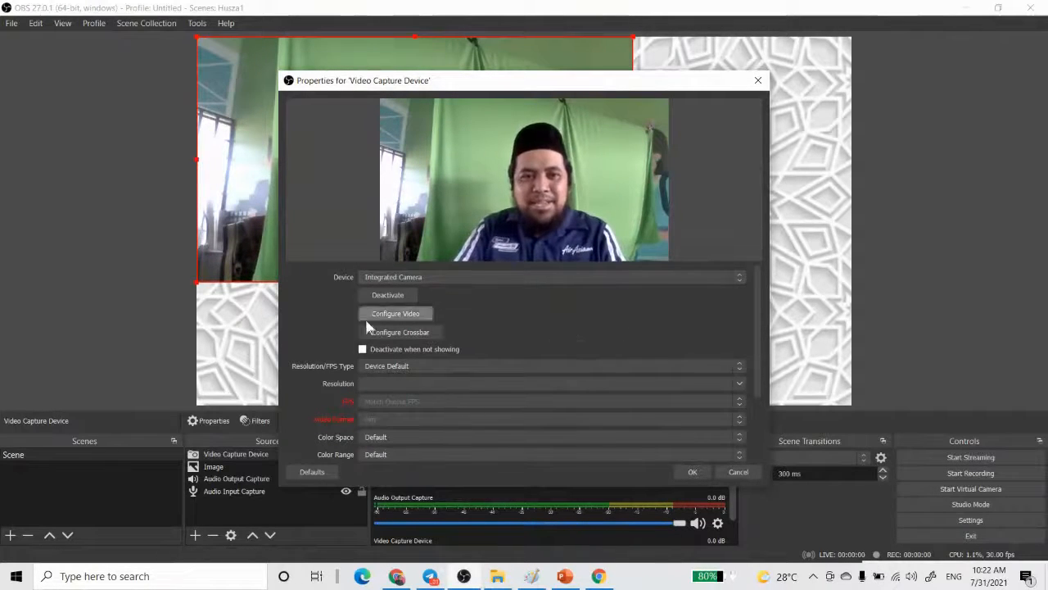
left_click(685, 472)
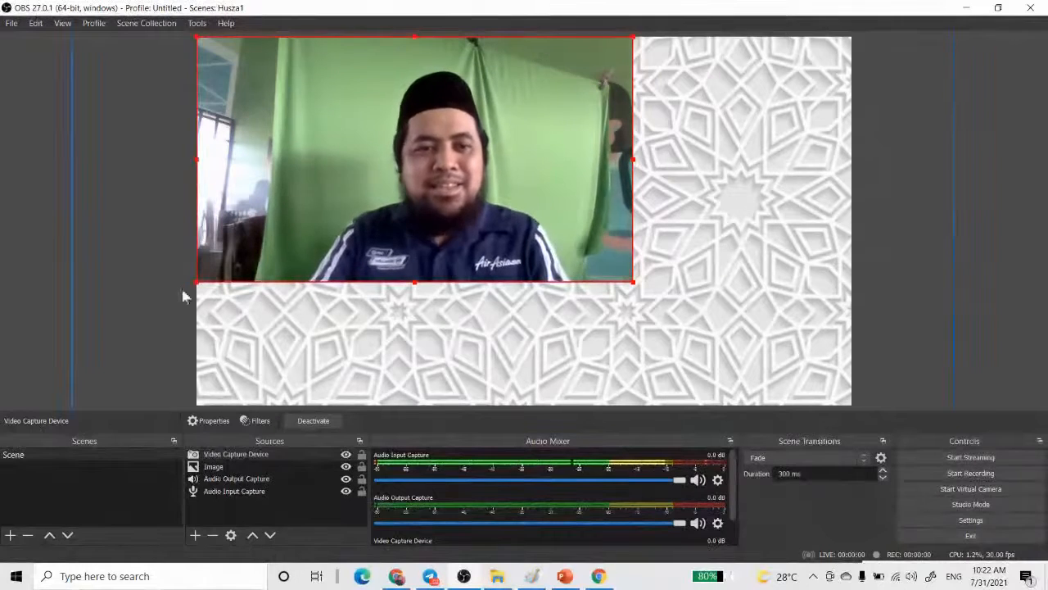
- Add a Chroma Key effect filter to the Video Capture Device source, keeping the default name and the Green key color
left_click(231, 457)
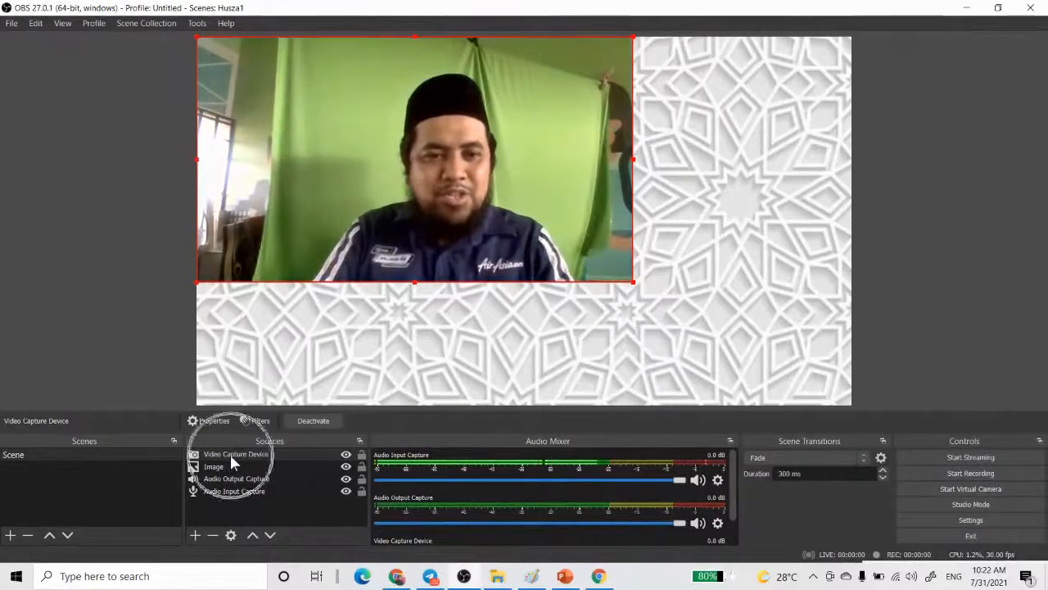
key("ctrl")
key("ctrl")
right_click(231, 456)
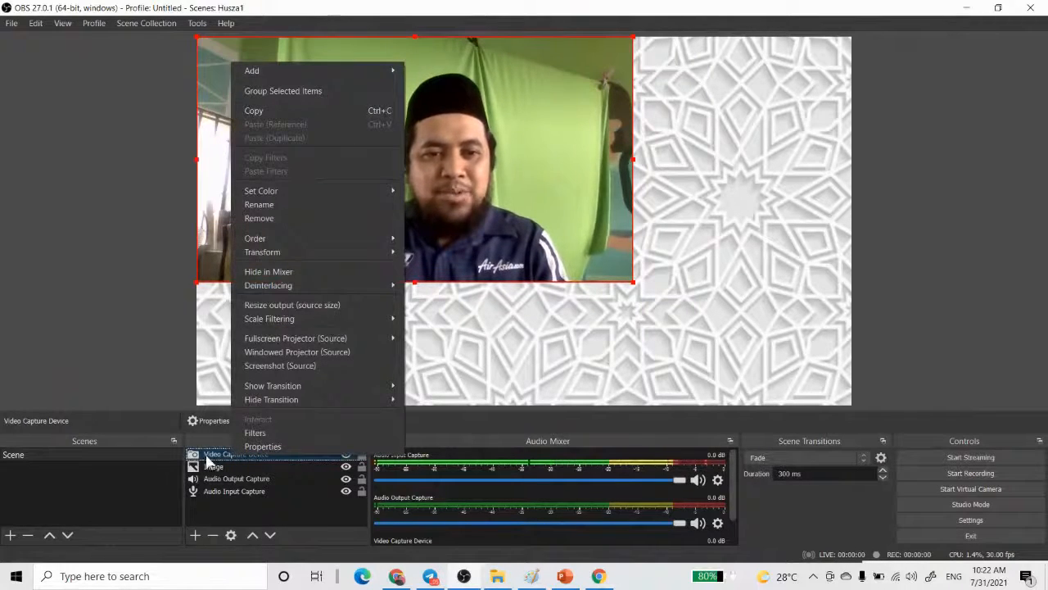
left_click(207, 456)
key("ctrl")
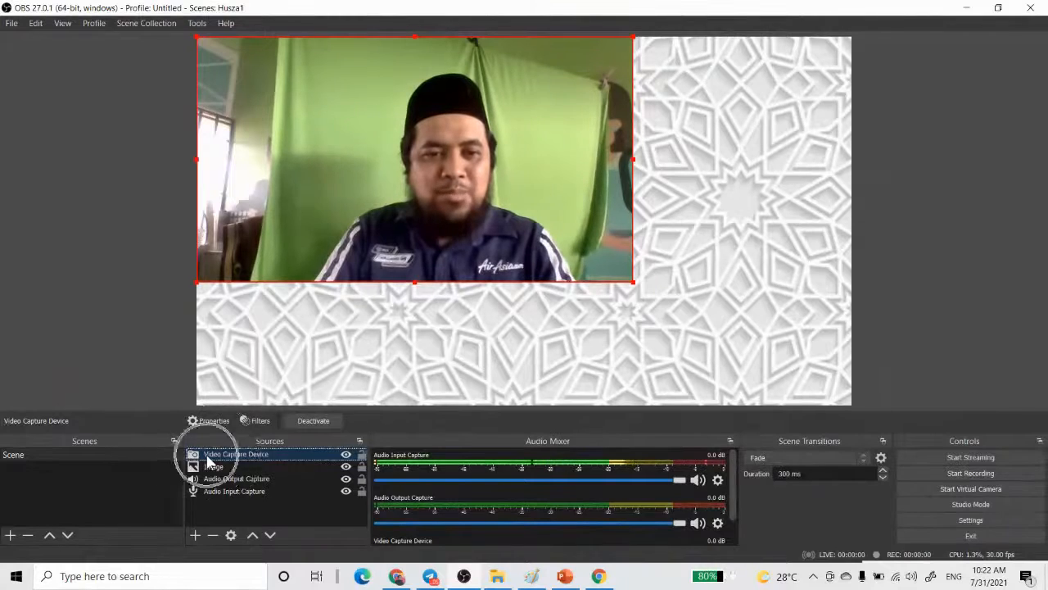
left_click(256, 421)
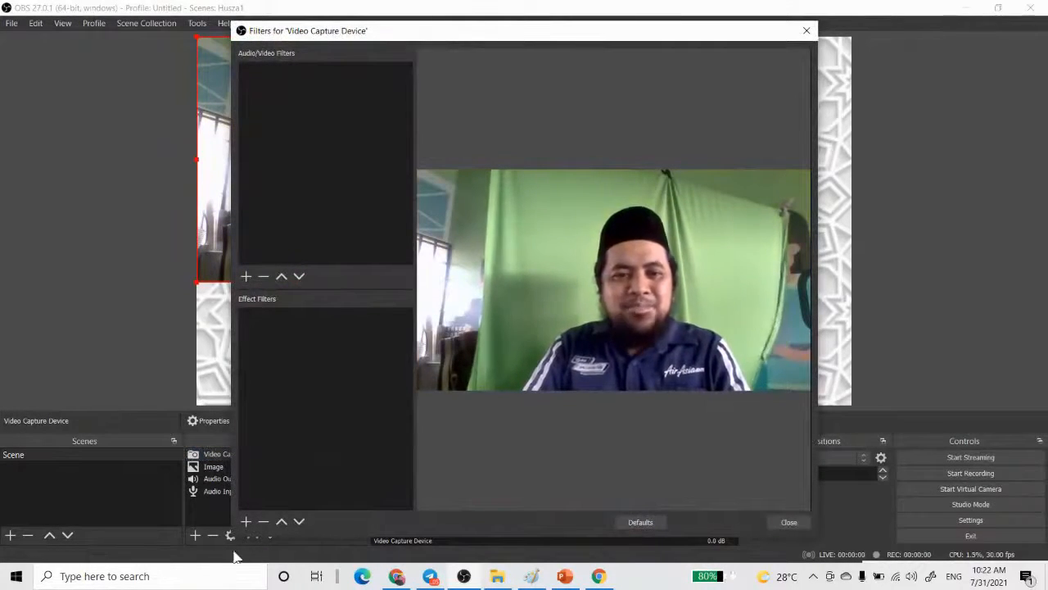
left_click(246, 522)
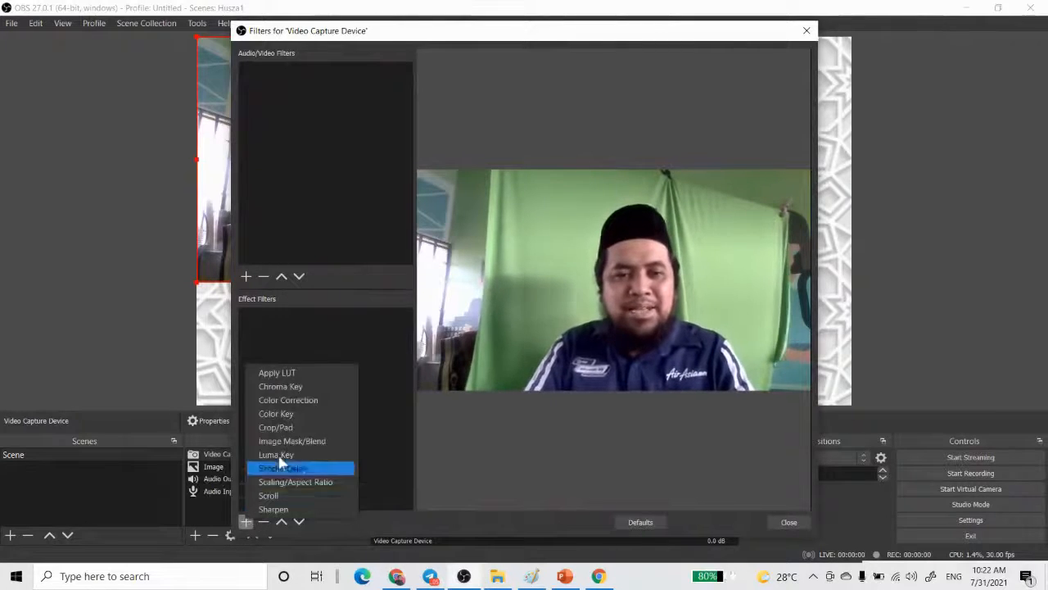
left_click(302, 385)
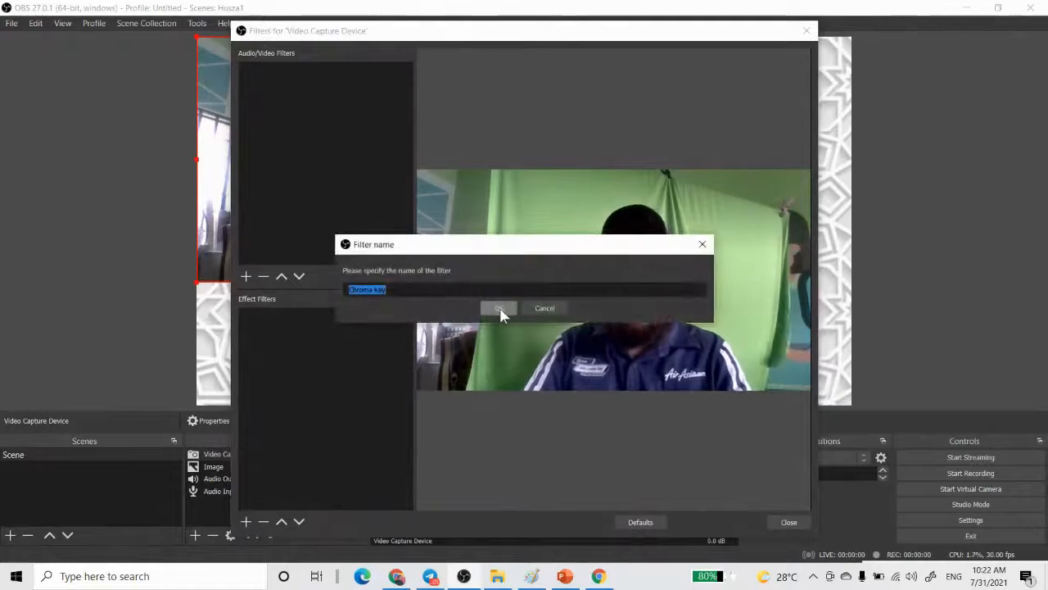
left_click(498, 309)
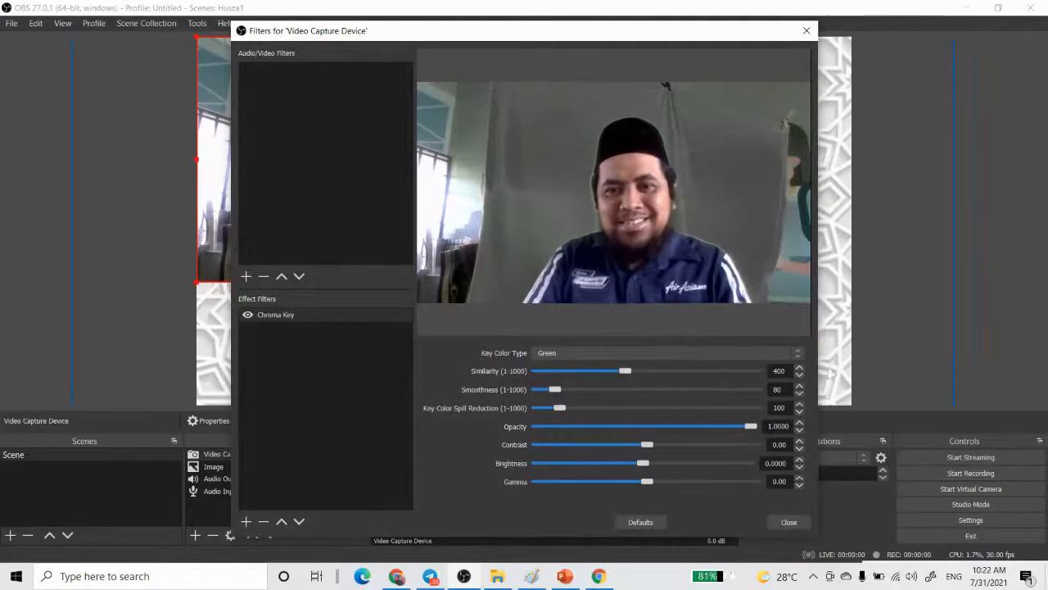
left_click(790, 522)
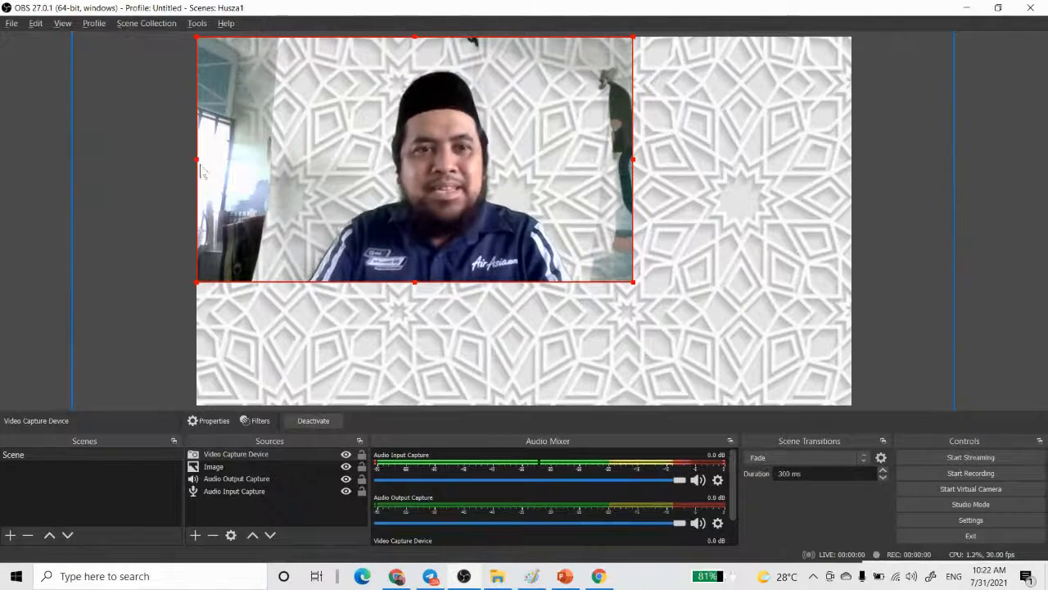
- Crop the webcam picture's left, right and upper edges so only the presenter in front of the keyed backdrop remains
left_click_drag(196, 159, 292, 166)
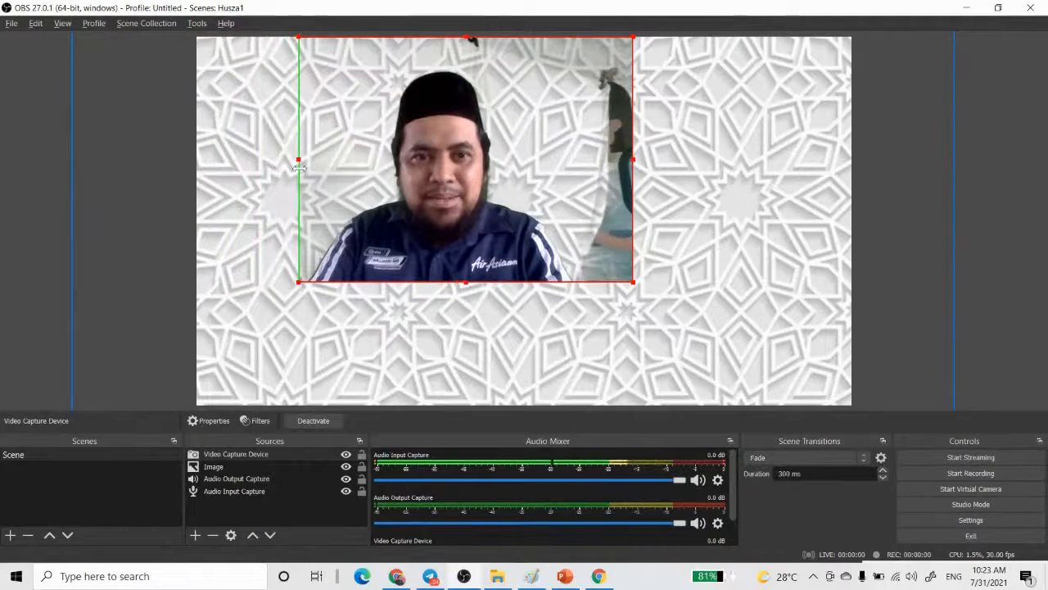
left_click_drag(636, 162, 586, 156)
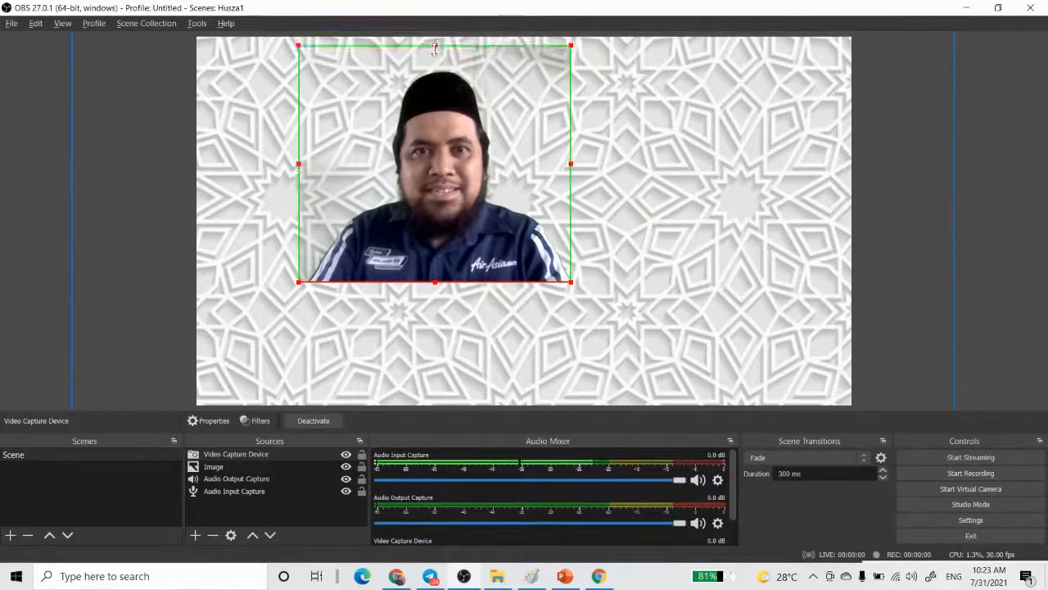
- Select the background Image source and lock it against accidental changes on the canvas
left_click(626, 292)
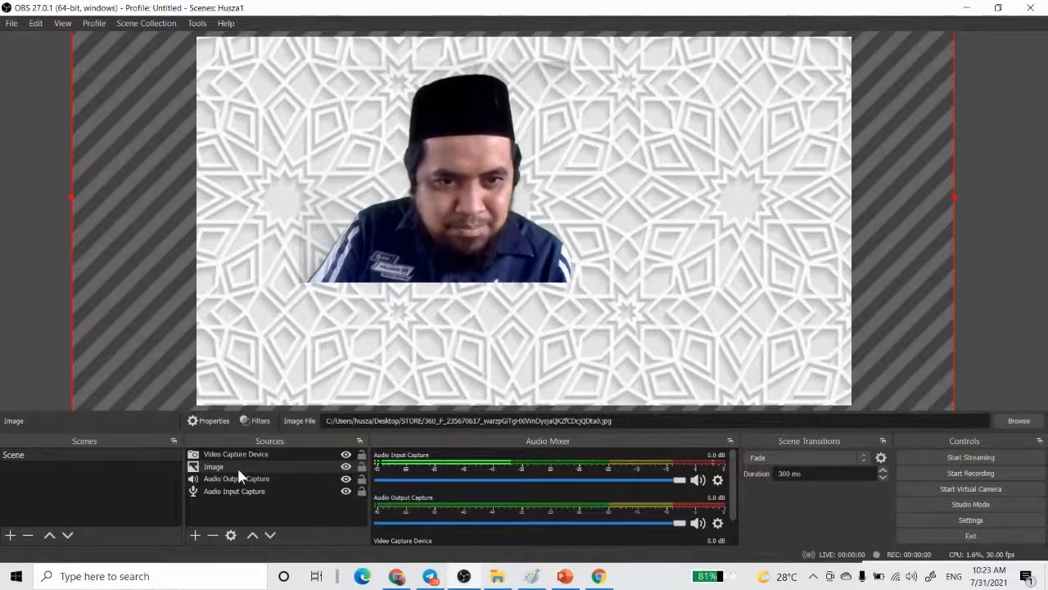
left_click(208, 467)
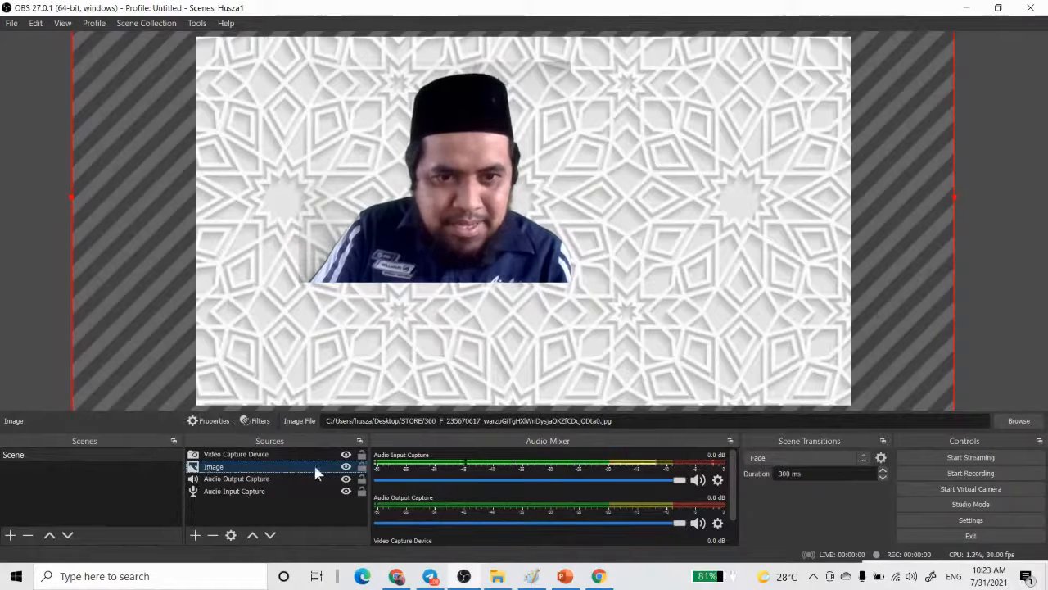
left_click(361, 466)
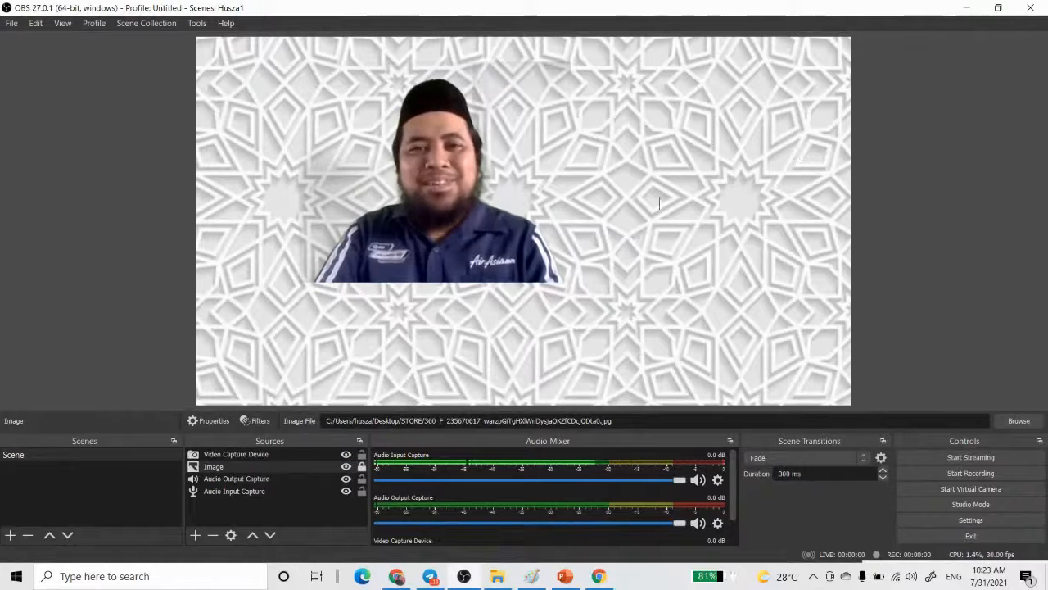
- Enlarge the cropped webcam picture until it reaches the canvas's lower edge around the middle, and deselect it
left_click(443, 243)
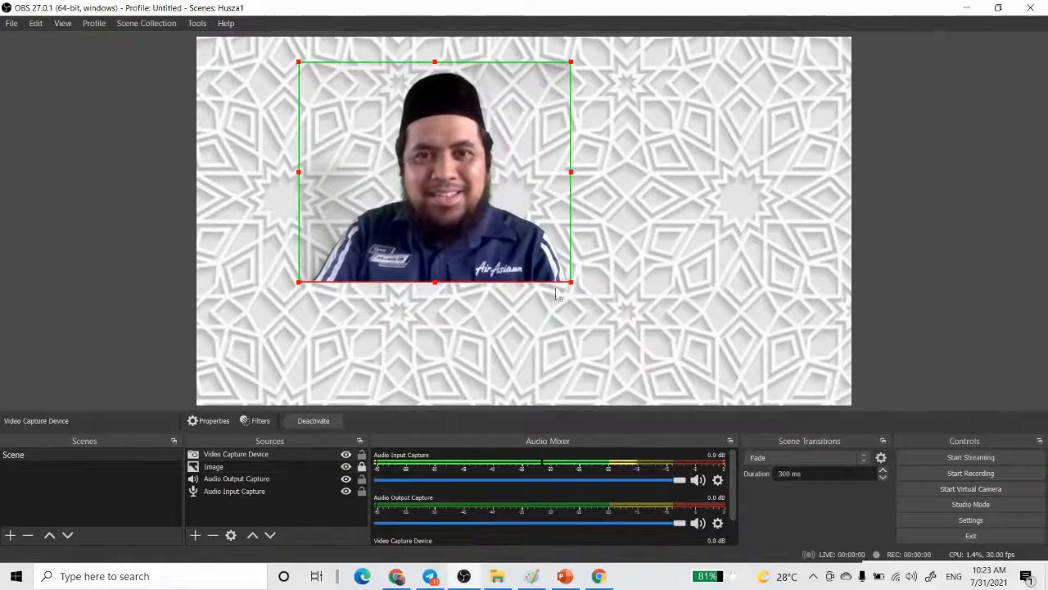
left_click_drag(571, 283, 717, 401)
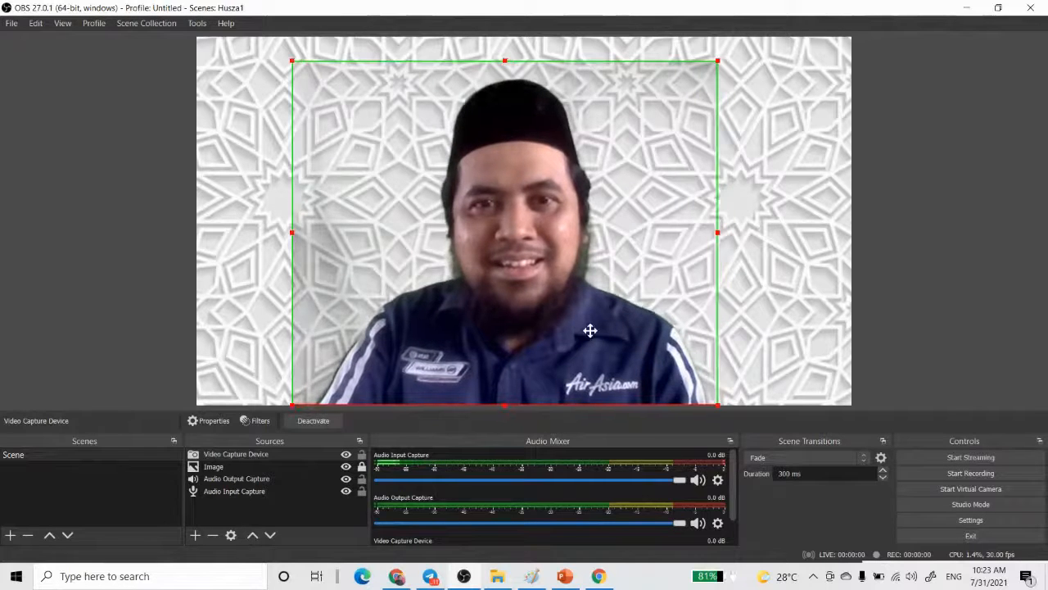
left_click(898, 296)
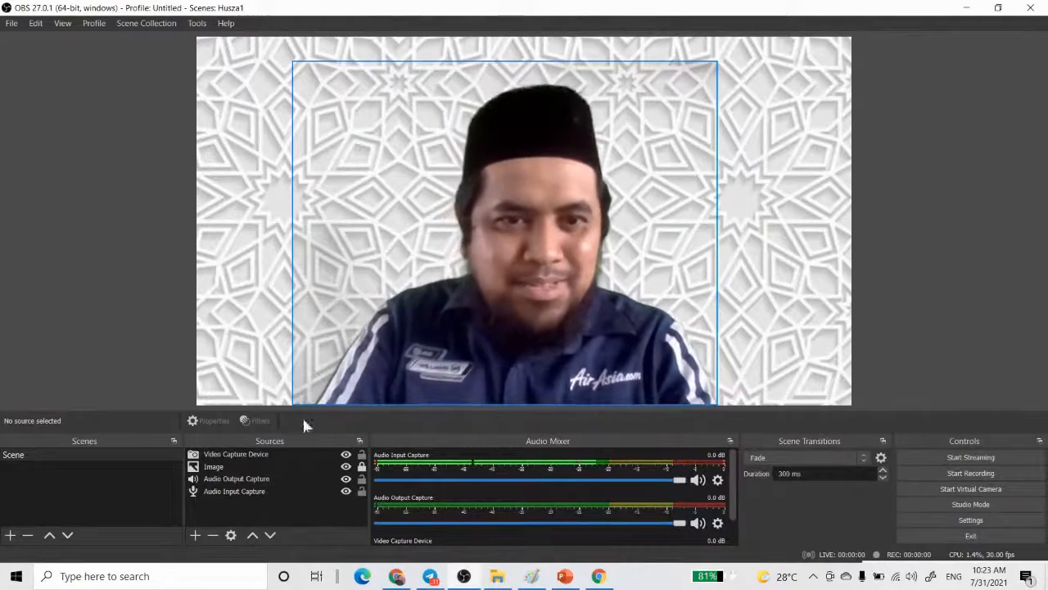
- Raise the similarity of the Video Capture Device's Chroma Key filter to about 426 and close the filters
left_click(263, 456)
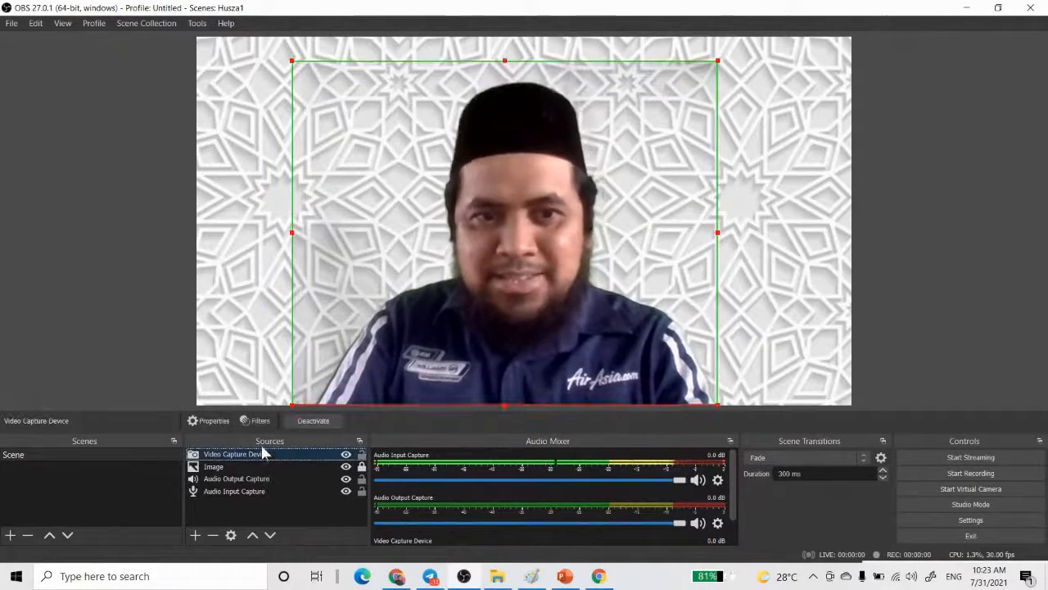
left_click(258, 421)
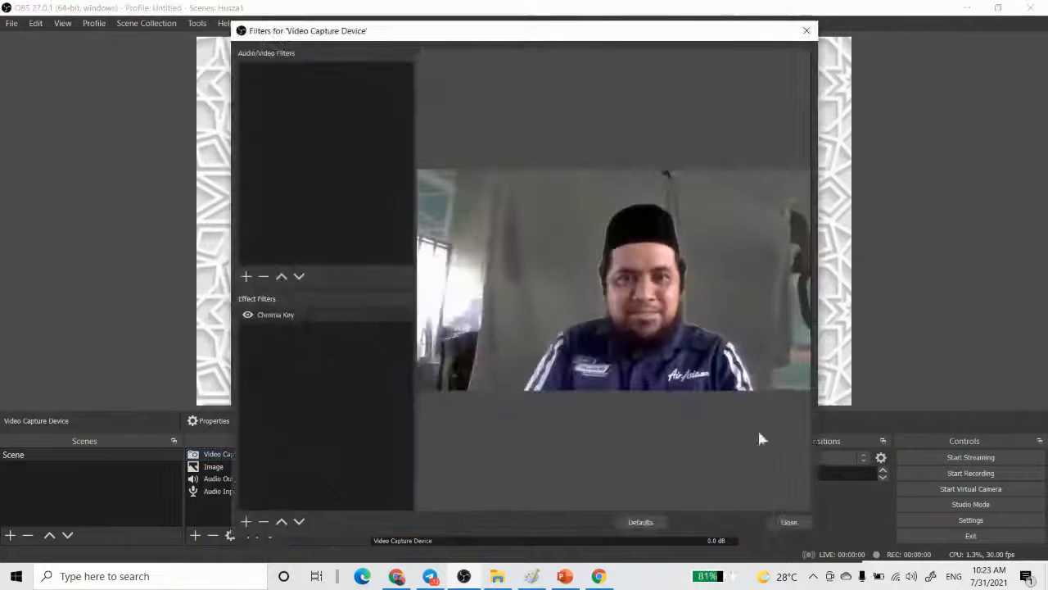
left_click(275, 314)
left_click_drag(625, 372, 635, 377)
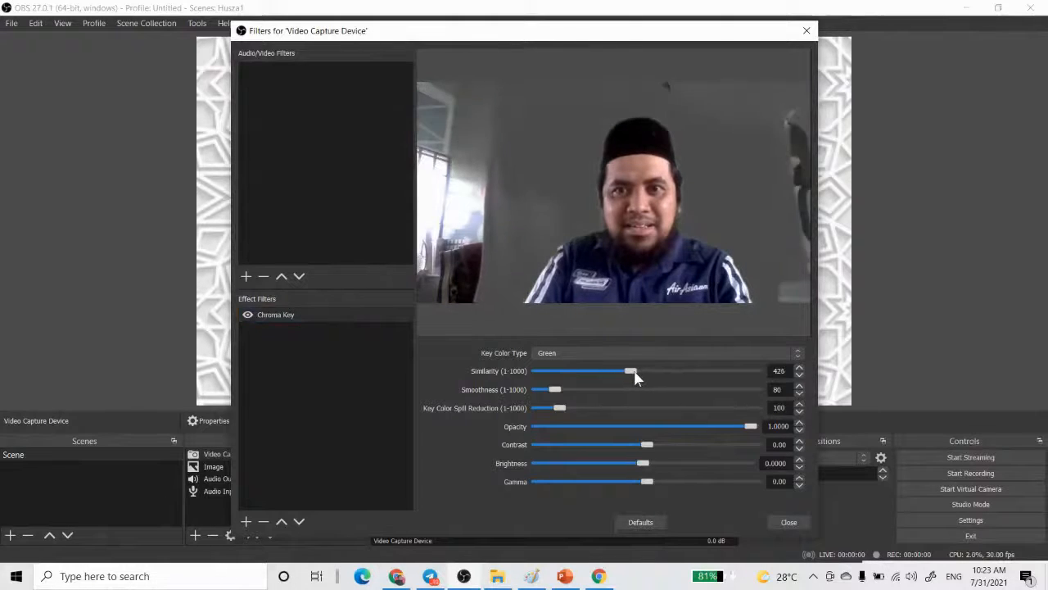
left_click(786, 522)
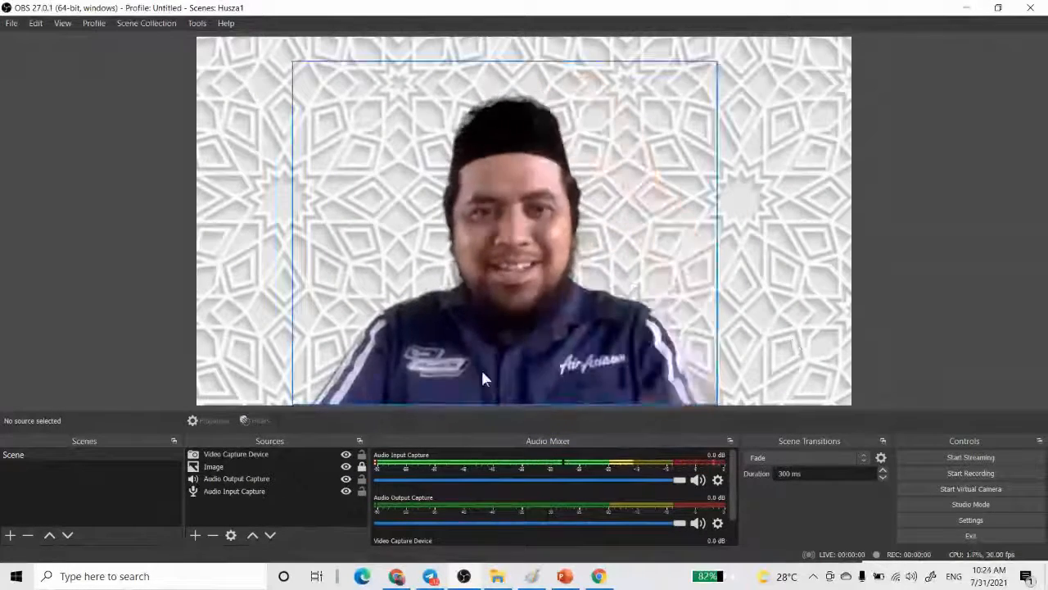
- Lower the similarity of the webcam's Chroma Key filter to about 401, close the filters and deselect the source
left_click(231, 455)
left_click(255, 420)
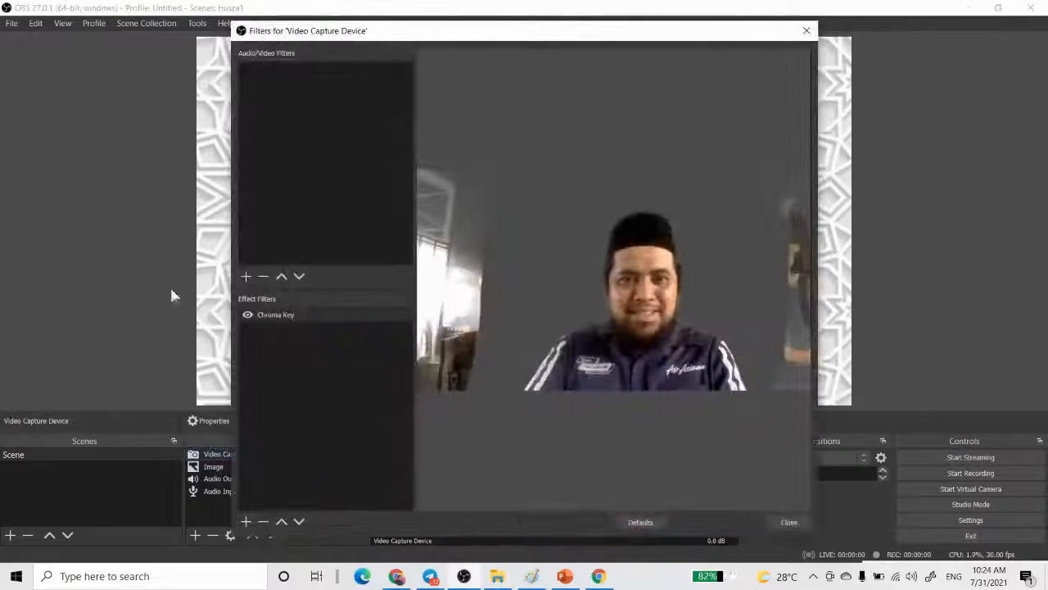
left_click(264, 315)
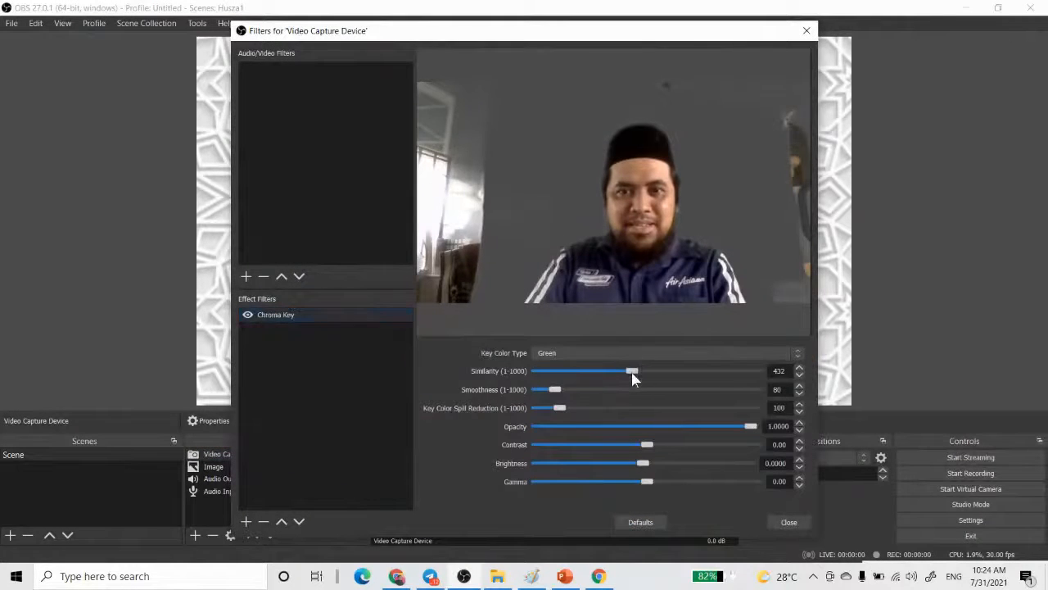
left_click_drag(629, 378, 627, 375)
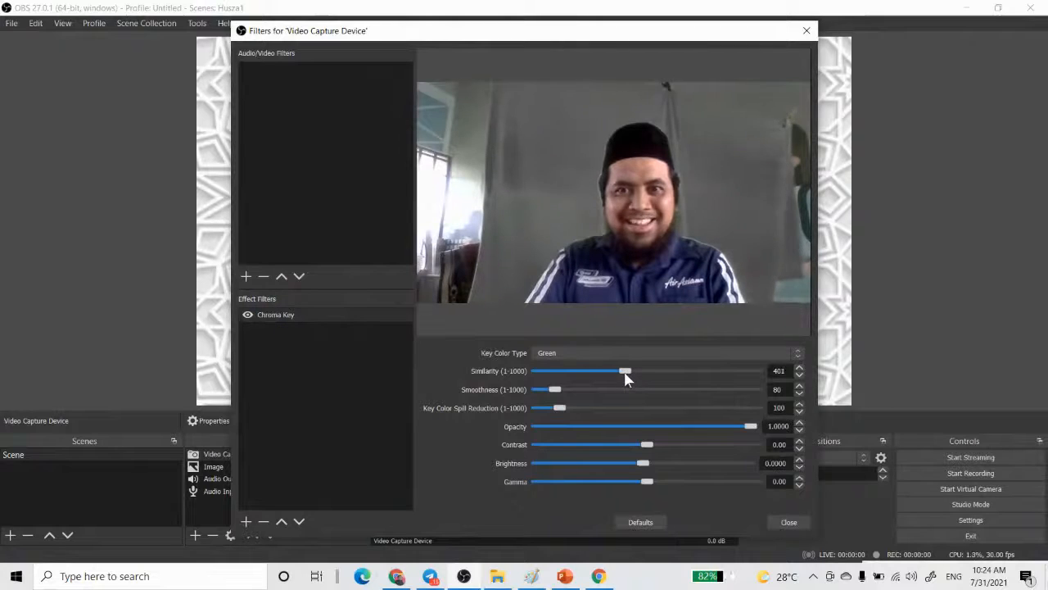
left_click(773, 521)
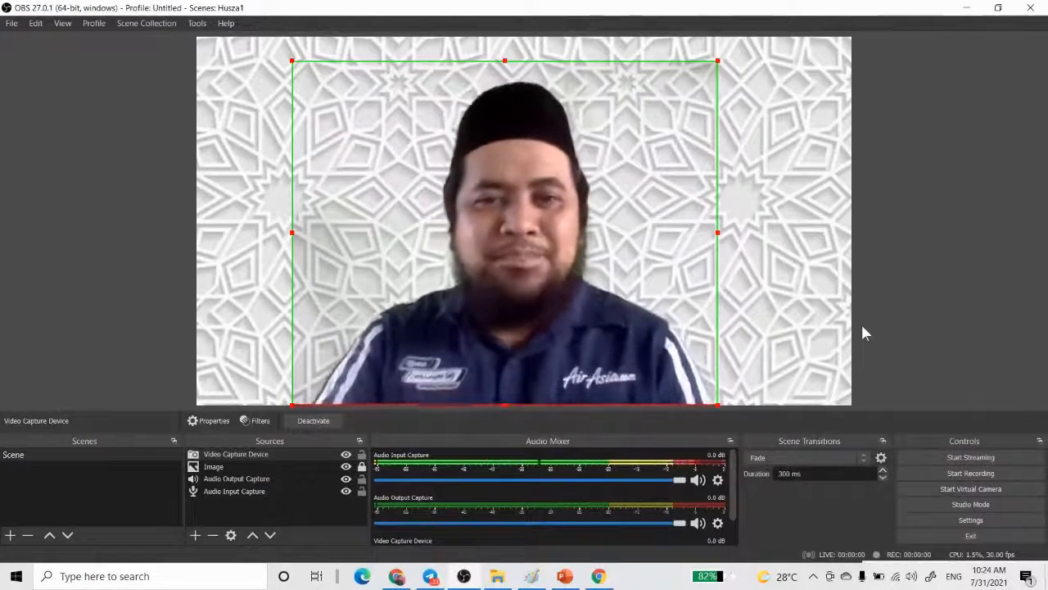
left_click(885, 275)
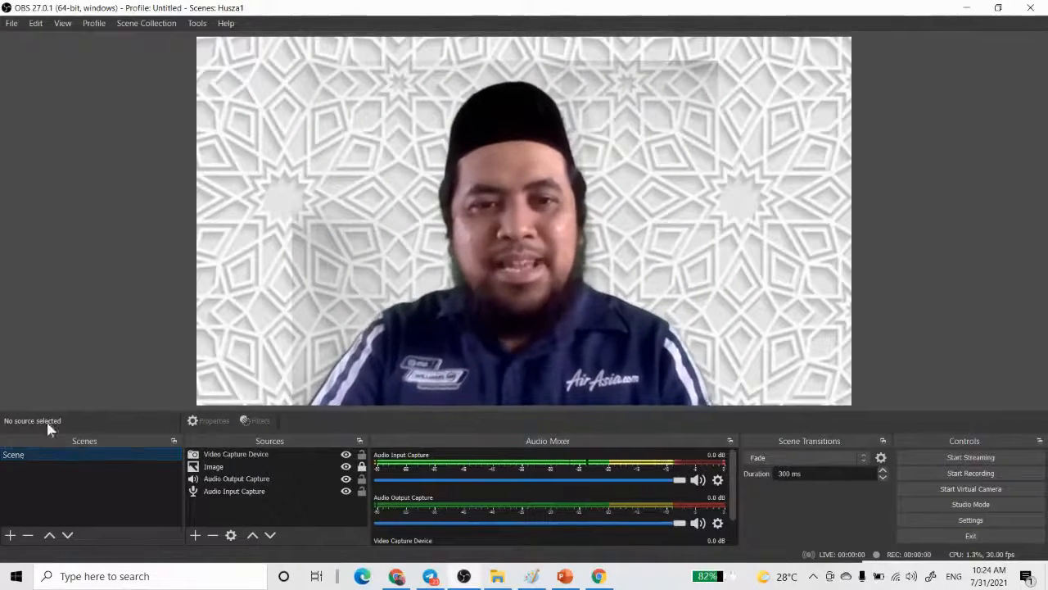
- Add a new scene with the suggested name Scene 2
left_click(10, 536)
key("ctrl")
key("ctrl")
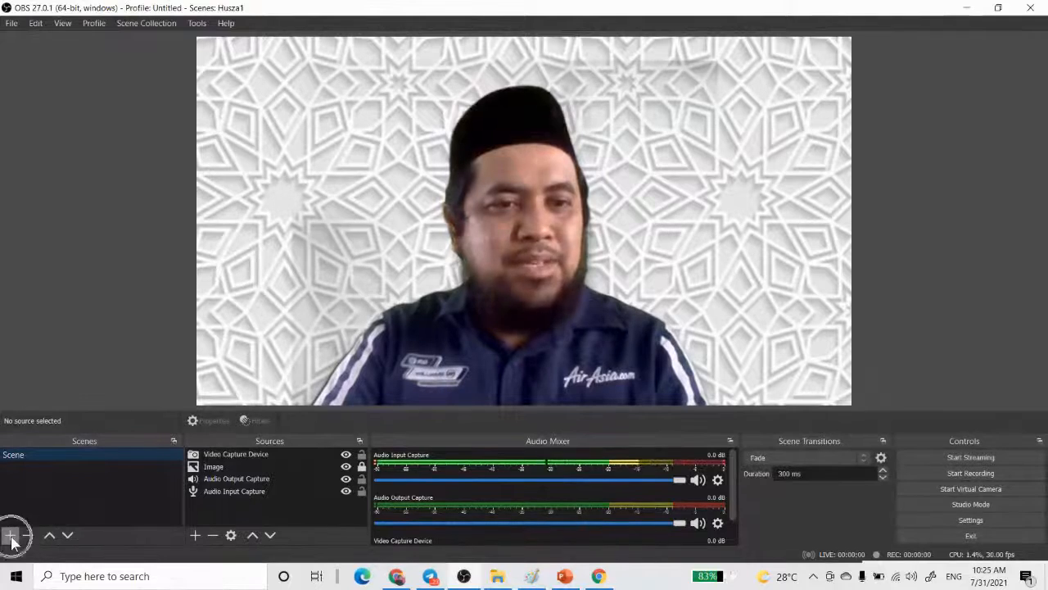
left_click(11, 536)
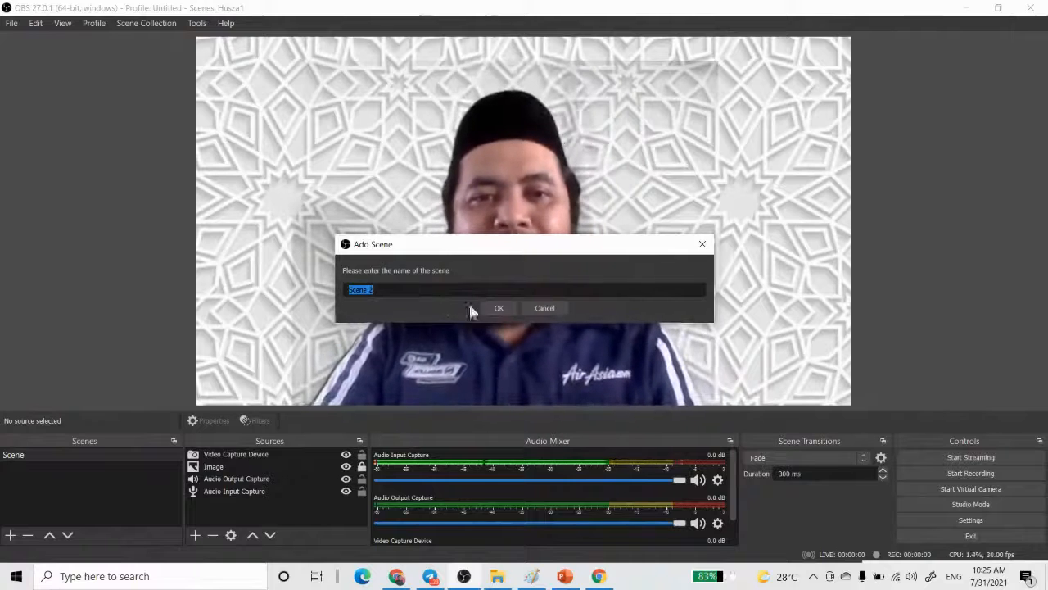
left_click(496, 308)
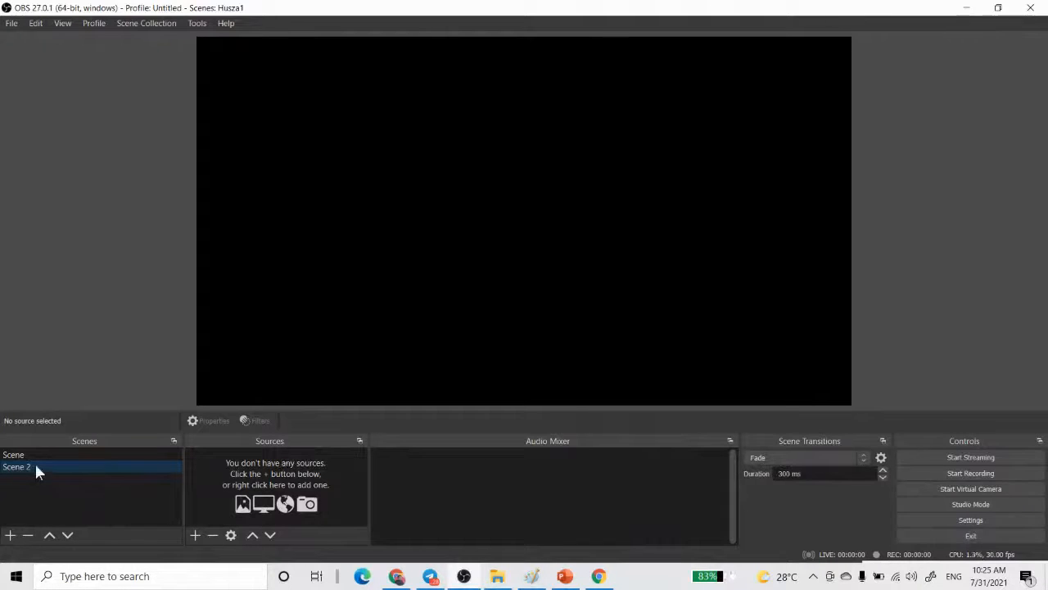
- Create a new Audio Input Capture source in Scene 2 with the suggested name and the Default device
left_click(195, 537)
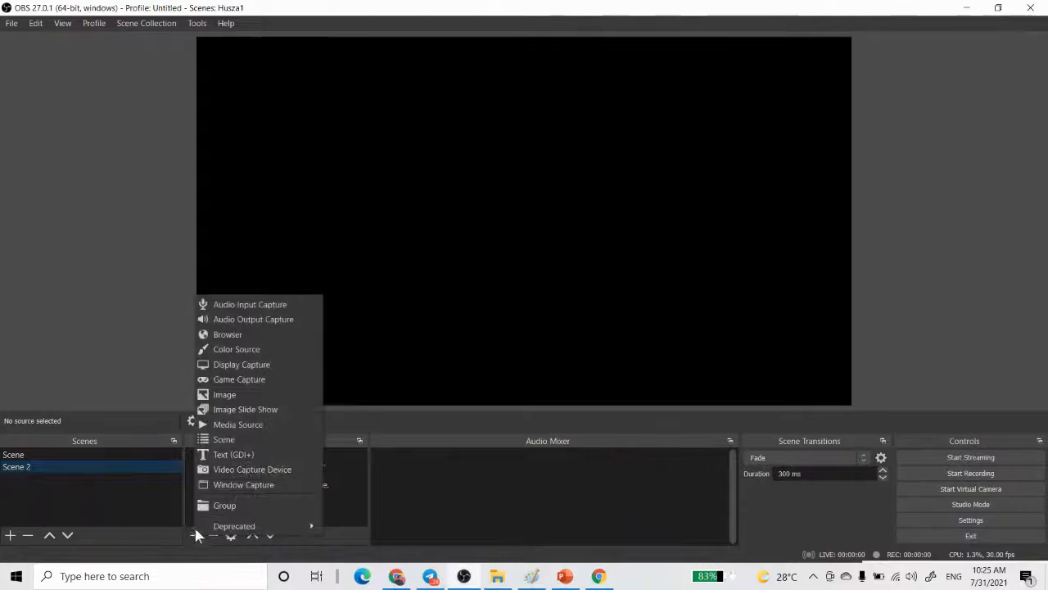
left_click(232, 303)
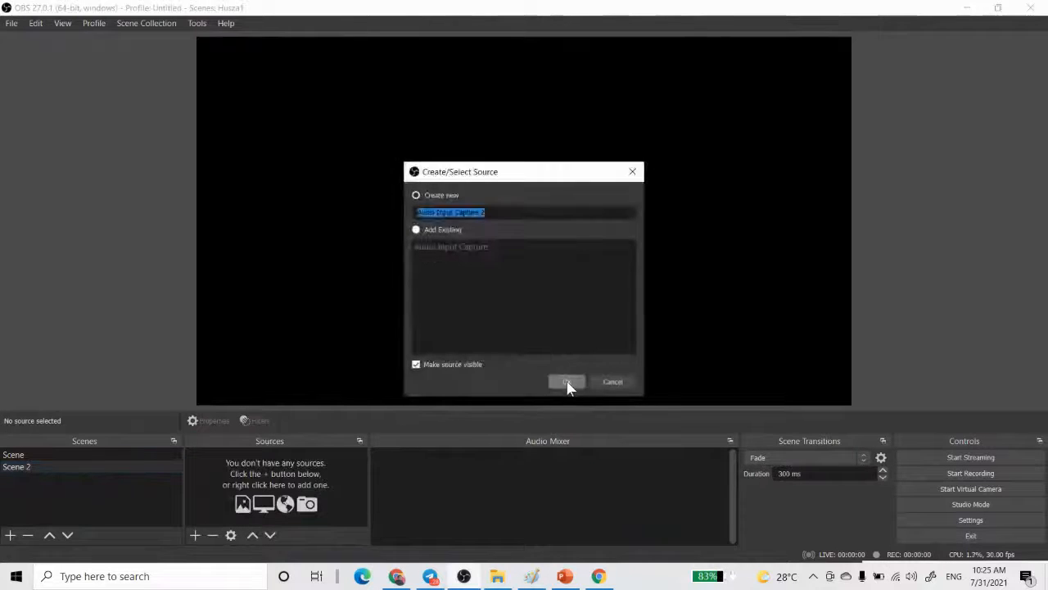
left_click(566, 382)
left_click(692, 472)
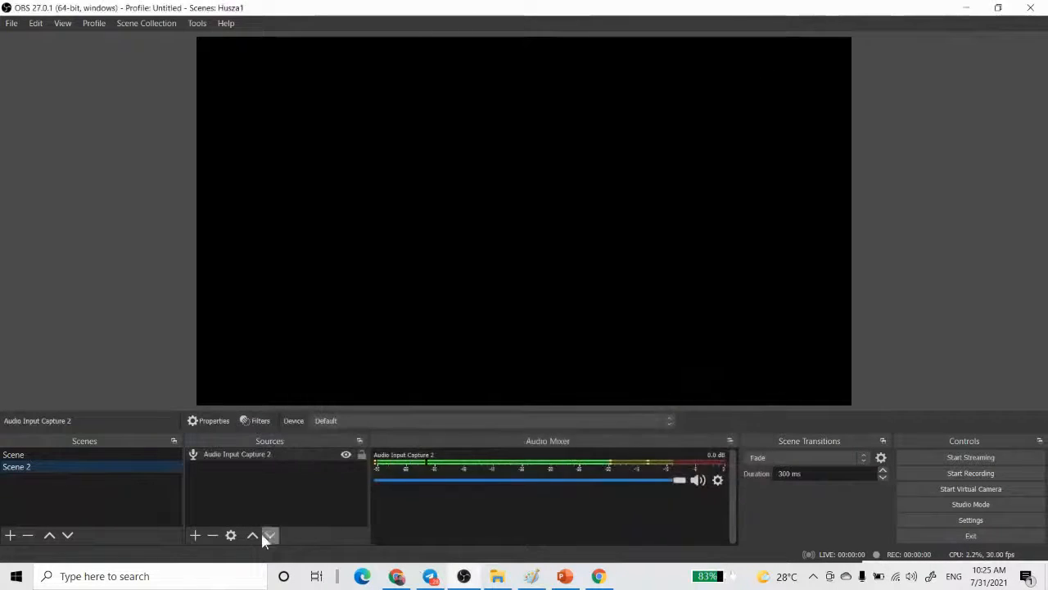
- Create a new Audio Output Capture source in Scene 2 with the suggested name and the Default device
left_click(195, 535)
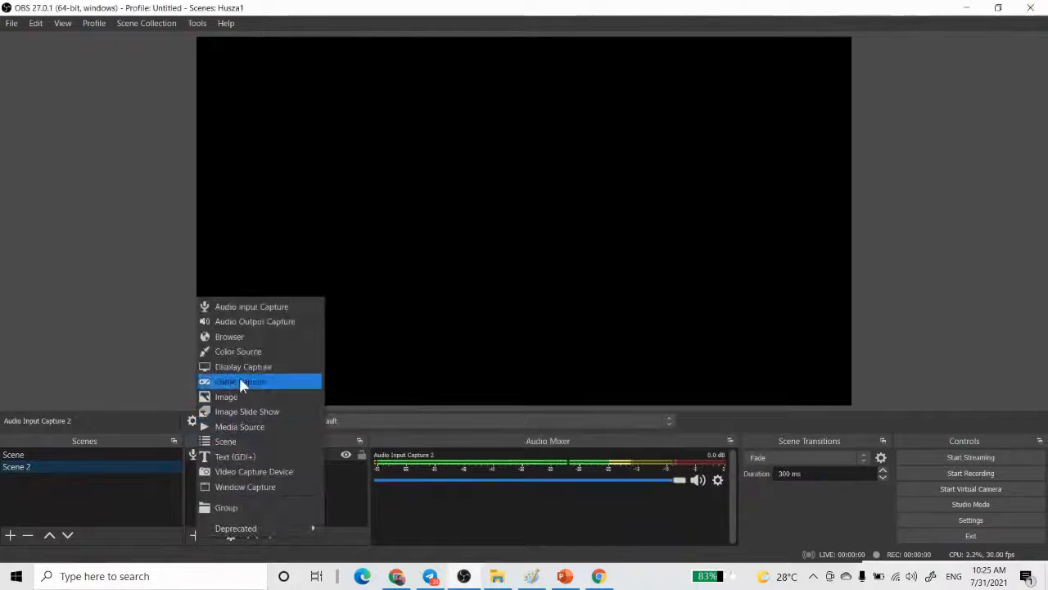
left_click(255, 322)
left_click(564, 382)
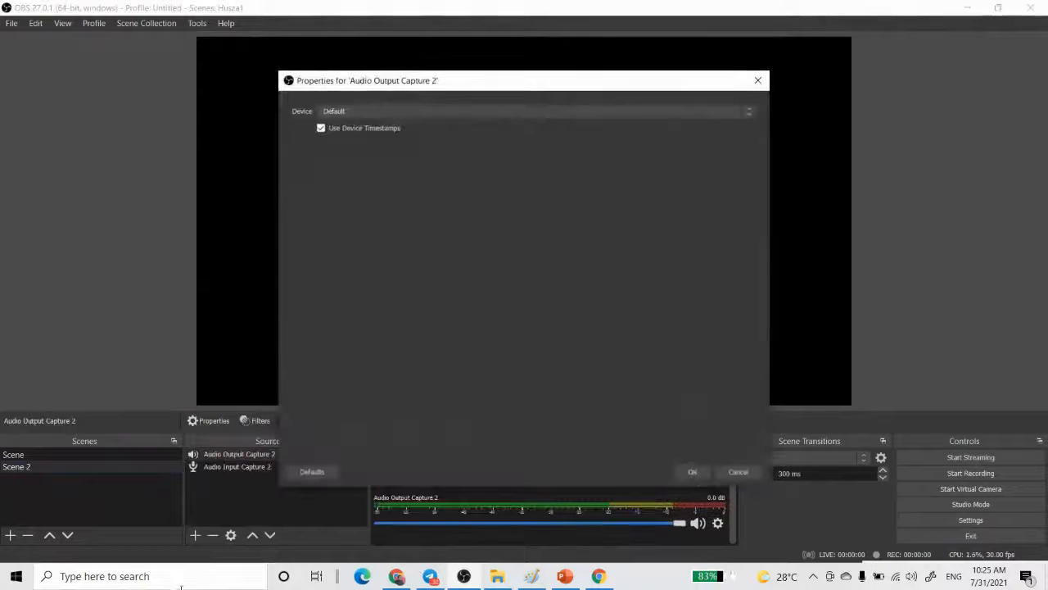
left_click(693, 472)
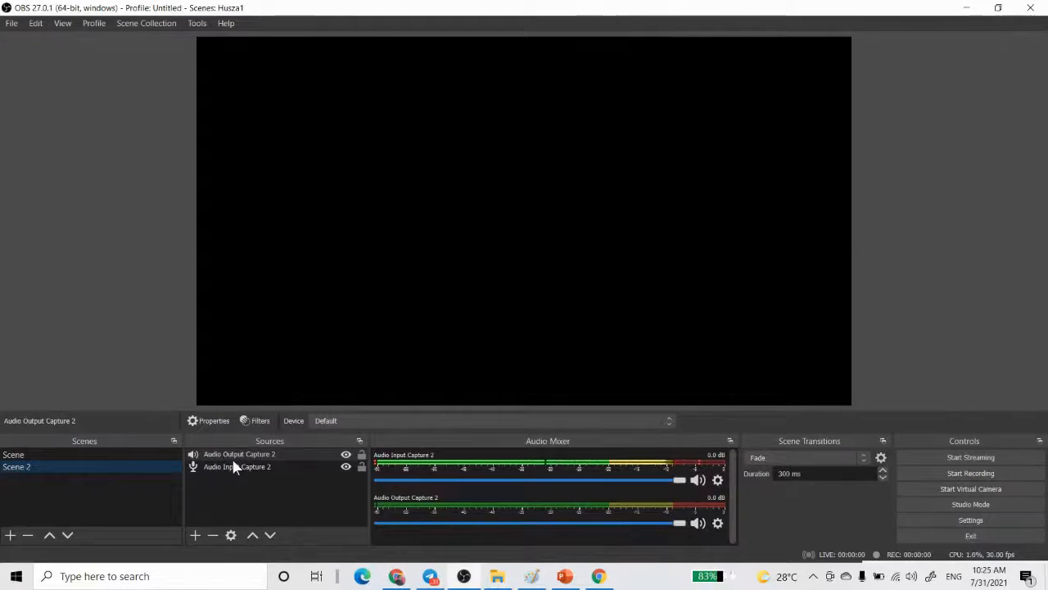
- Create a new Media Source in Scene 2 with the suggested name
left_click(196, 536)
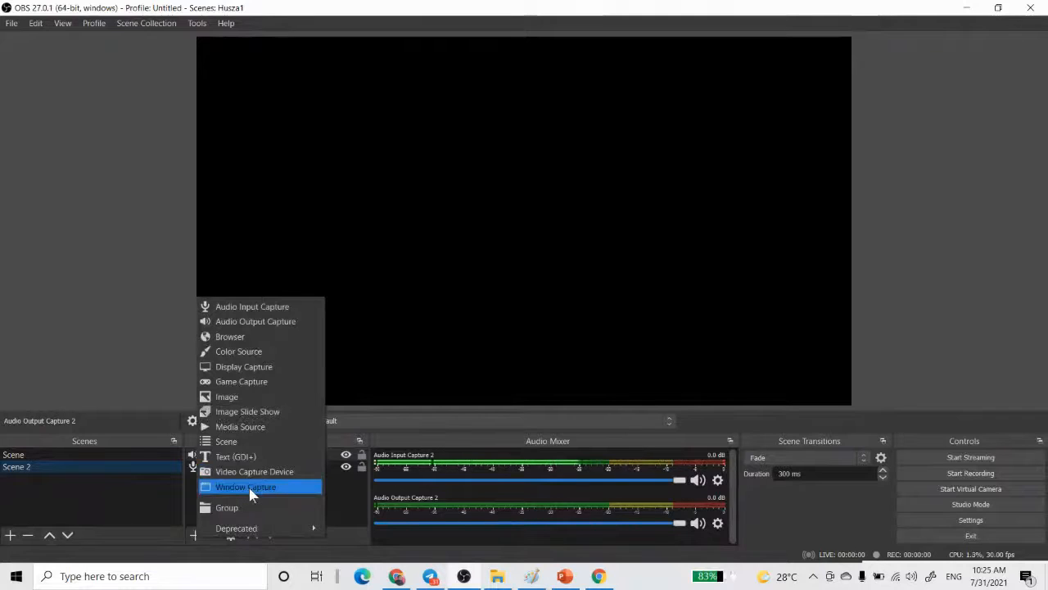
left_click(262, 429)
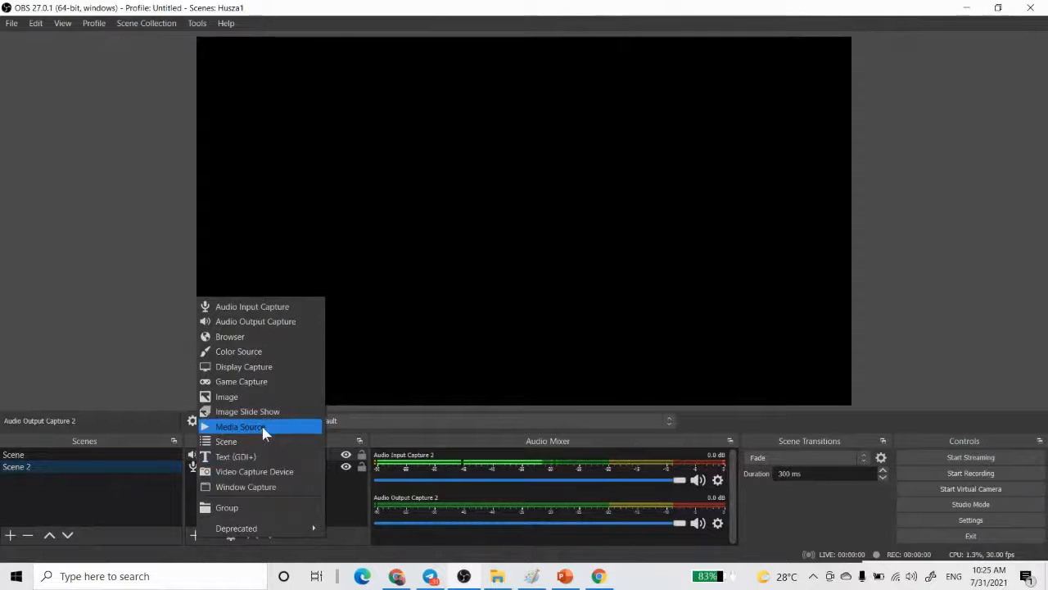
left_click(263, 432)
left_click(567, 383)
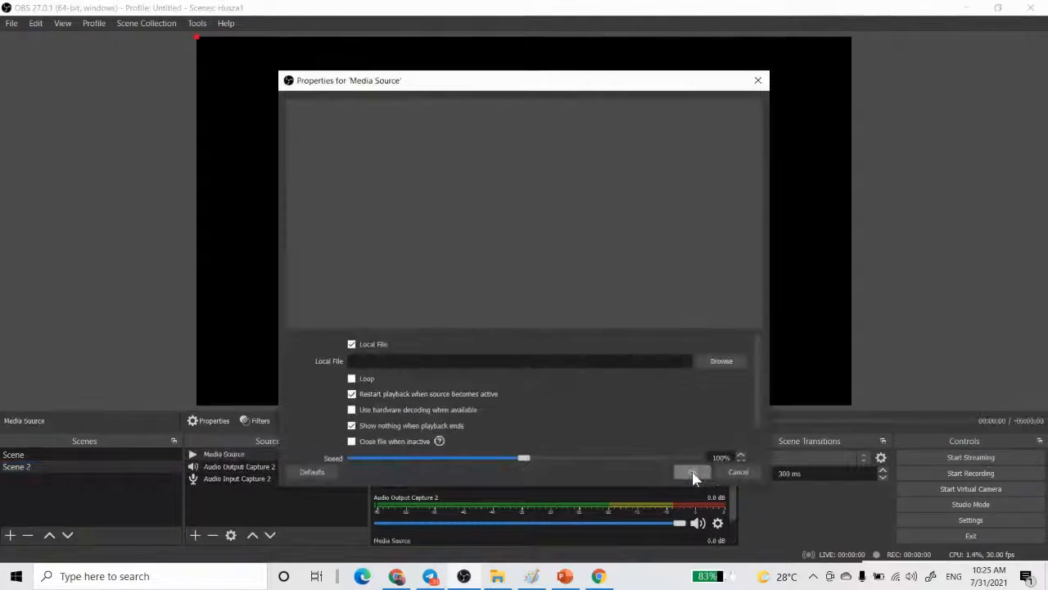
- Load the Free_Motion_Graphic_Background Cartoon_Undersea_Ocean_Fish_Scene.mp4 video from the Desktop's OBS folder into the Media Source and enable Loop
left_click(719, 361)
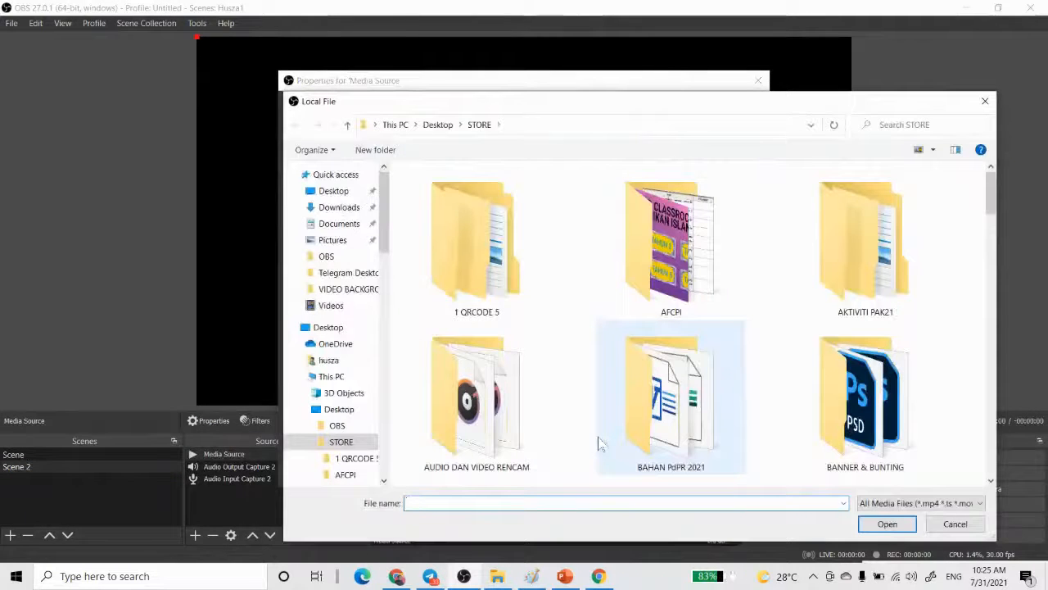
left_click(331, 191)
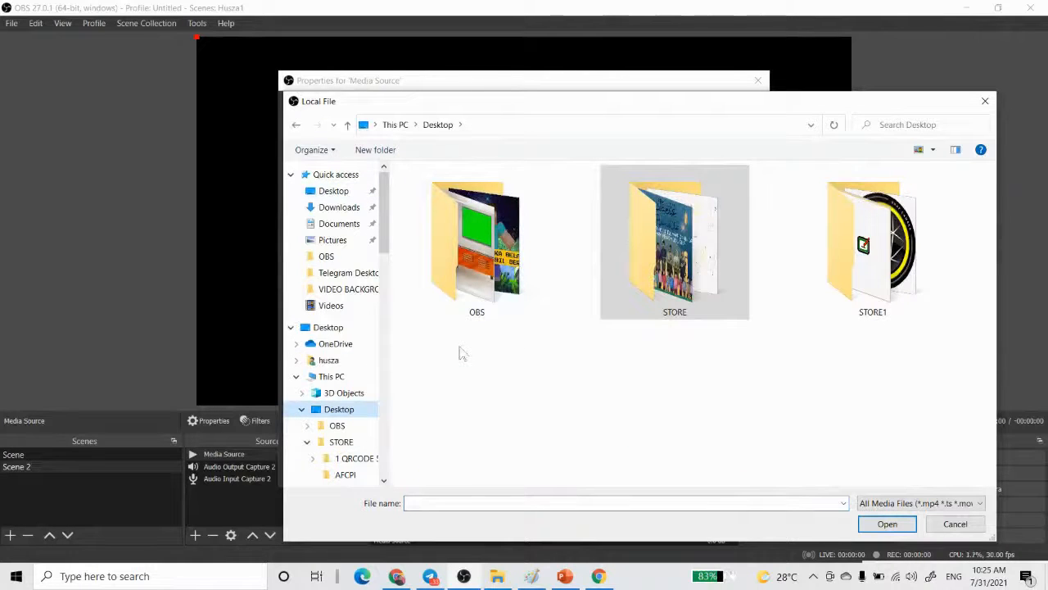
double_click(489, 259)
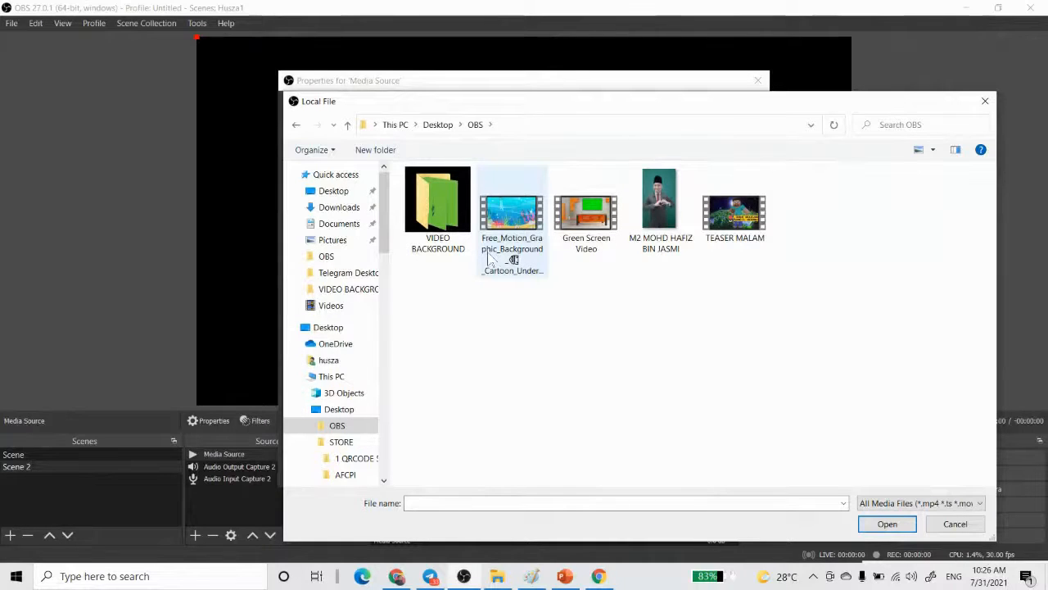
double_click(521, 210)
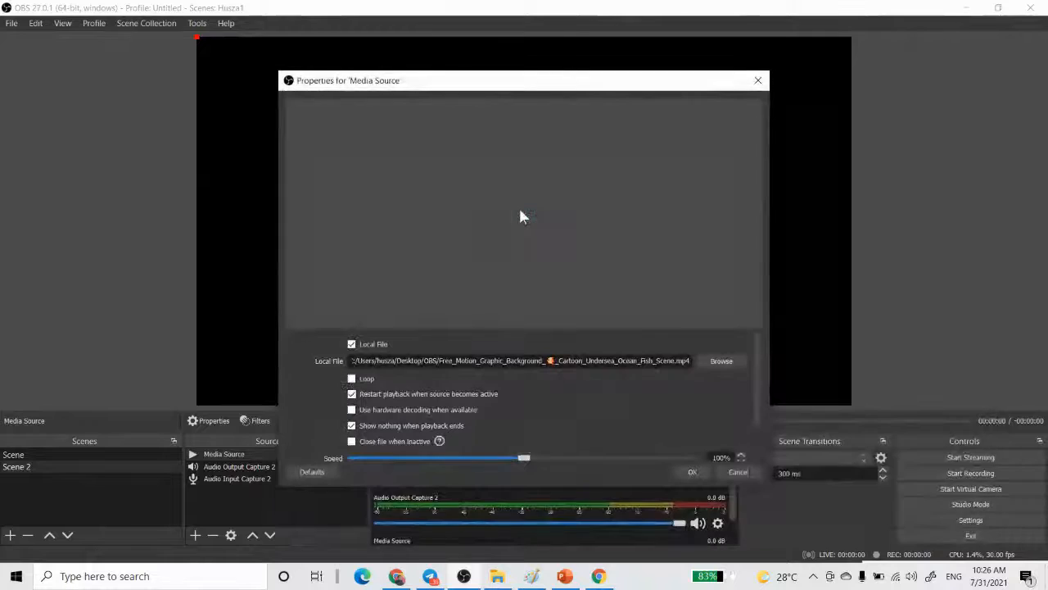
left_click(353, 380)
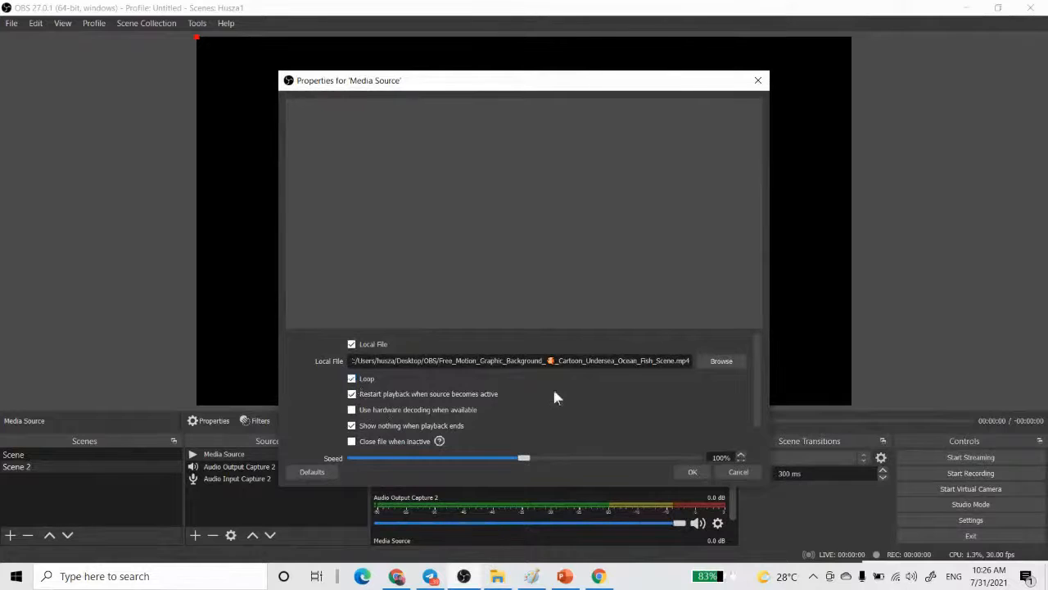
left_click(692, 473)
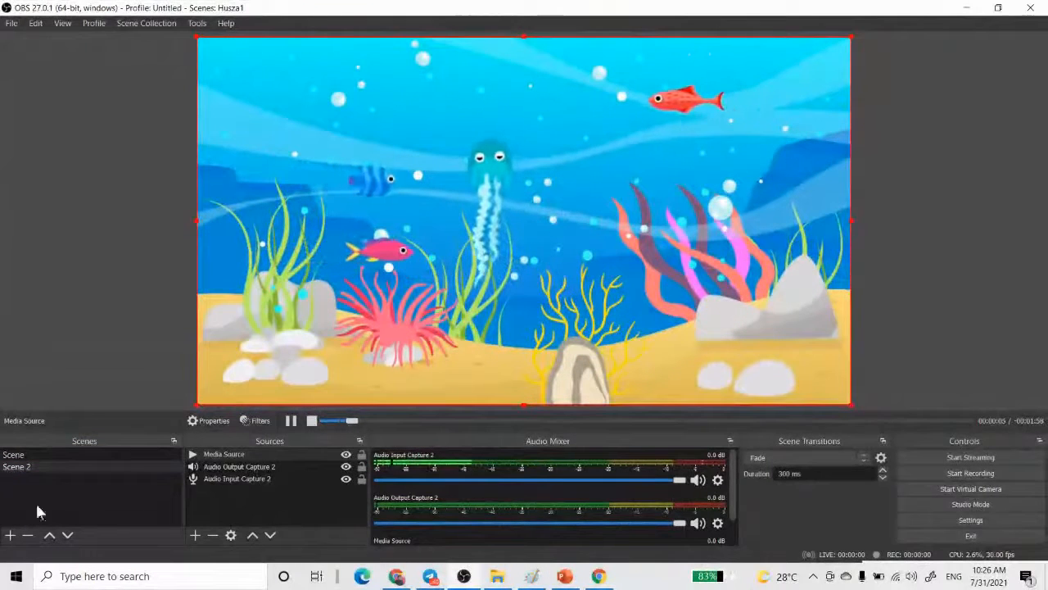
- Create a new Video Capture Device source in Scene 2 with the suggested name, using the Integrated Camera
left_click(194, 536)
left_click(238, 472)
left_click(569, 381)
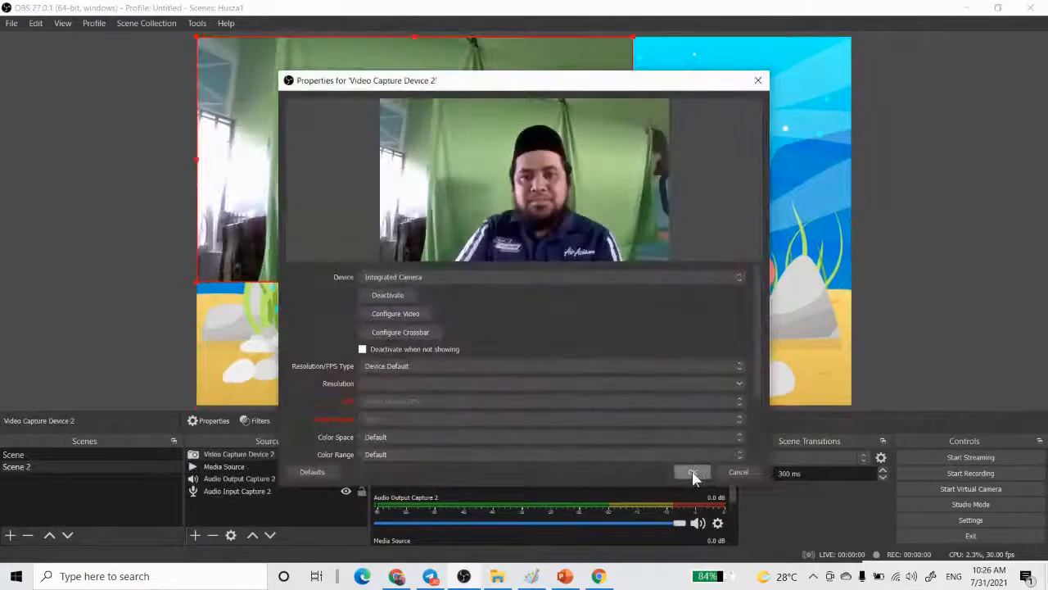
left_click(692, 473)
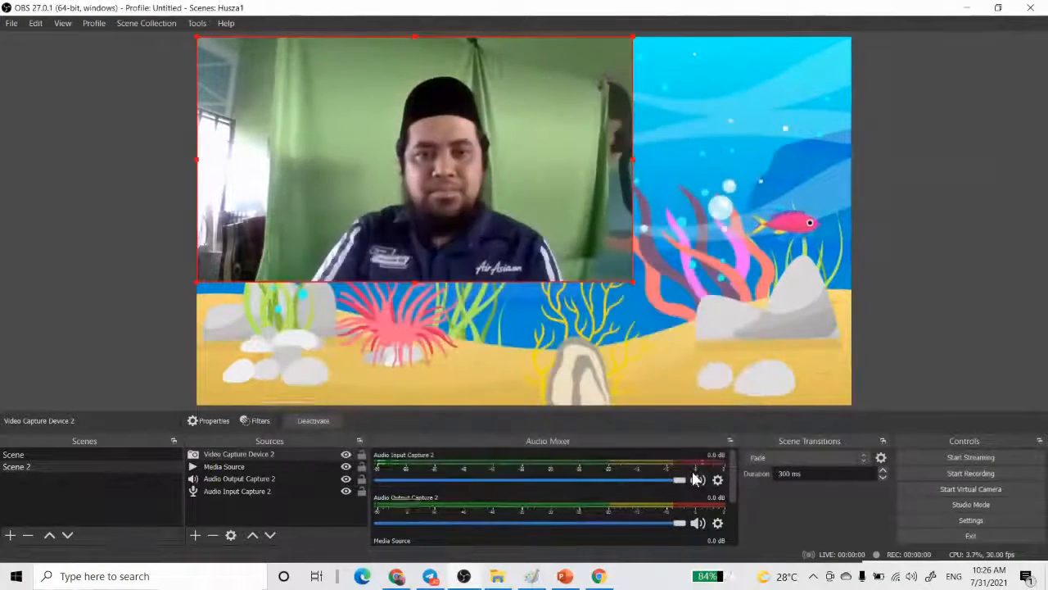
- Add a Chroma Key effect filter with the suggested name and the Green key color to Video Capture Device 2
left_click(255, 420)
left_click(246, 522)
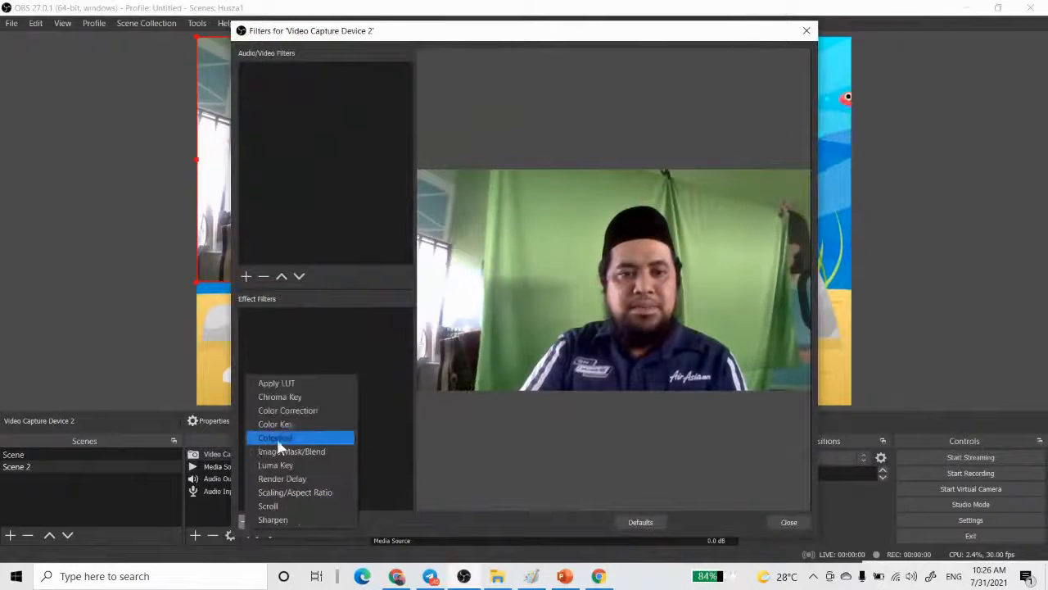
left_click(305, 397)
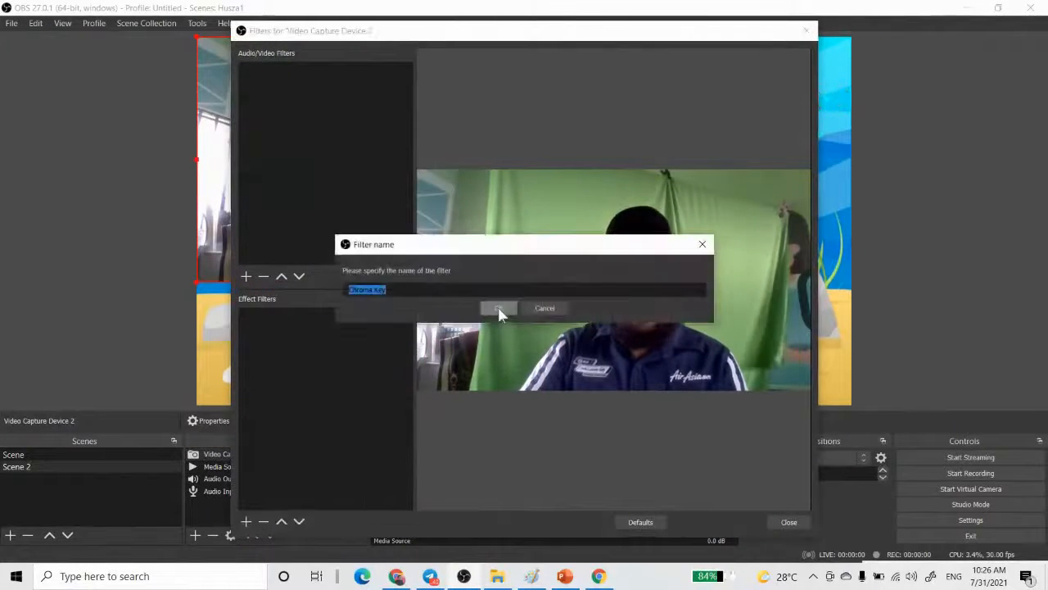
left_click(497, 306)
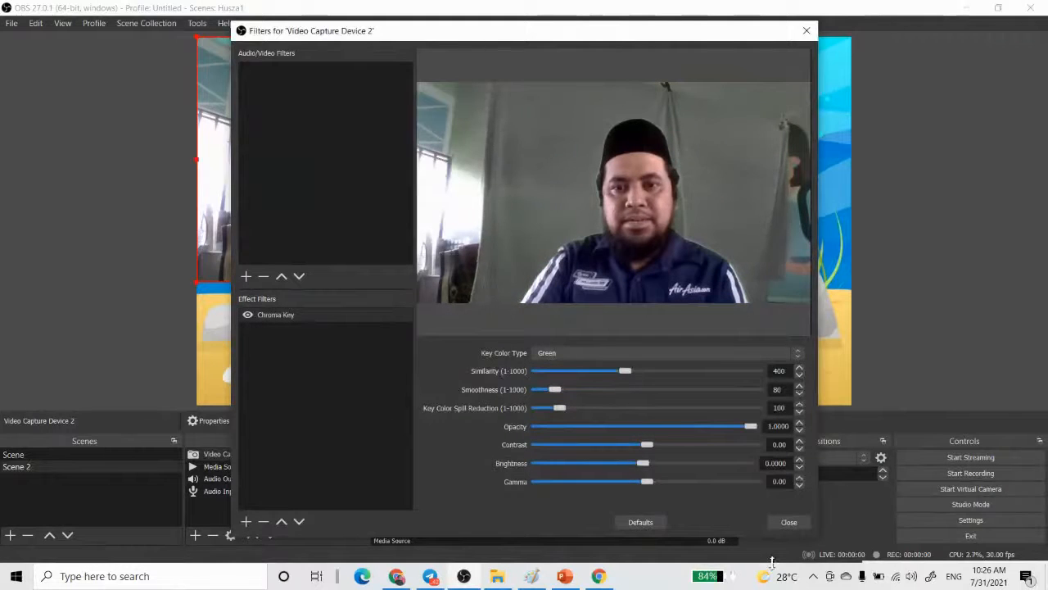
left_click(789, 523)
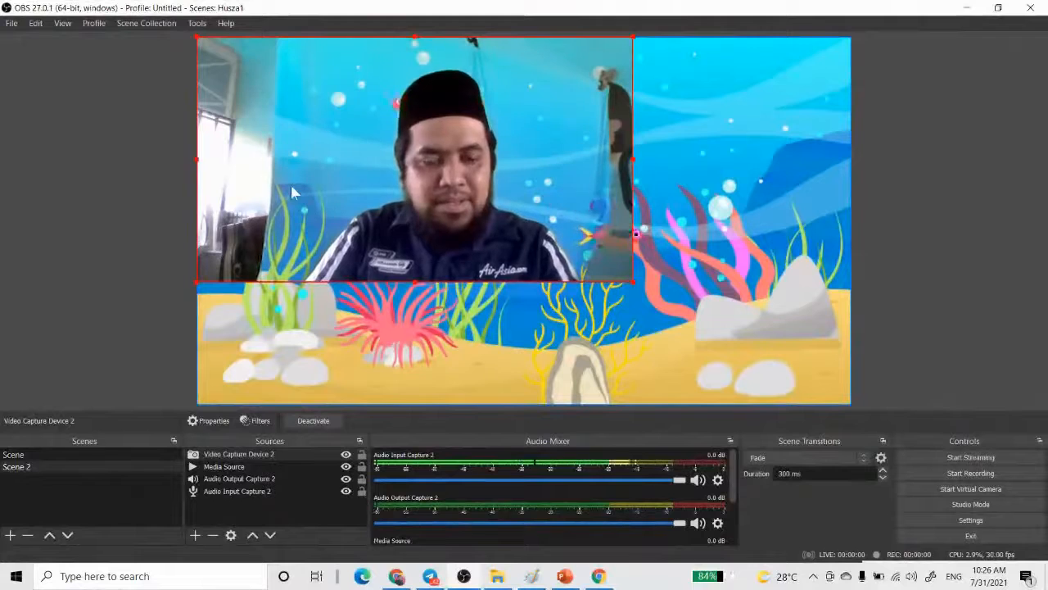
- Crop both sides and the top of the webcam picture to cut away the room around the green cloth
left_click_drag(196, 158, 291, 164)
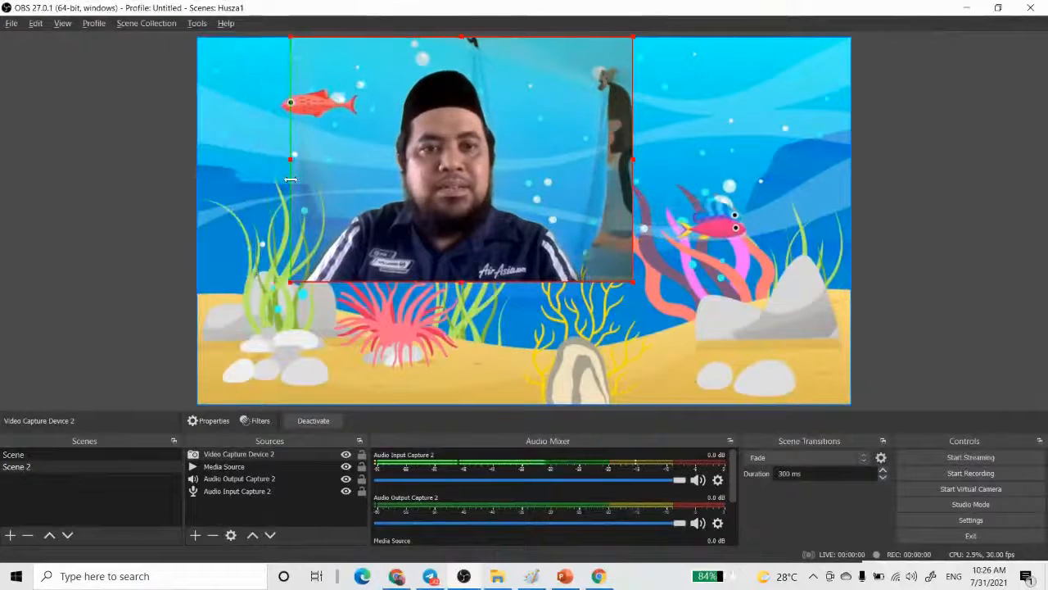
left_click_drag(633, 159, 578, 157)
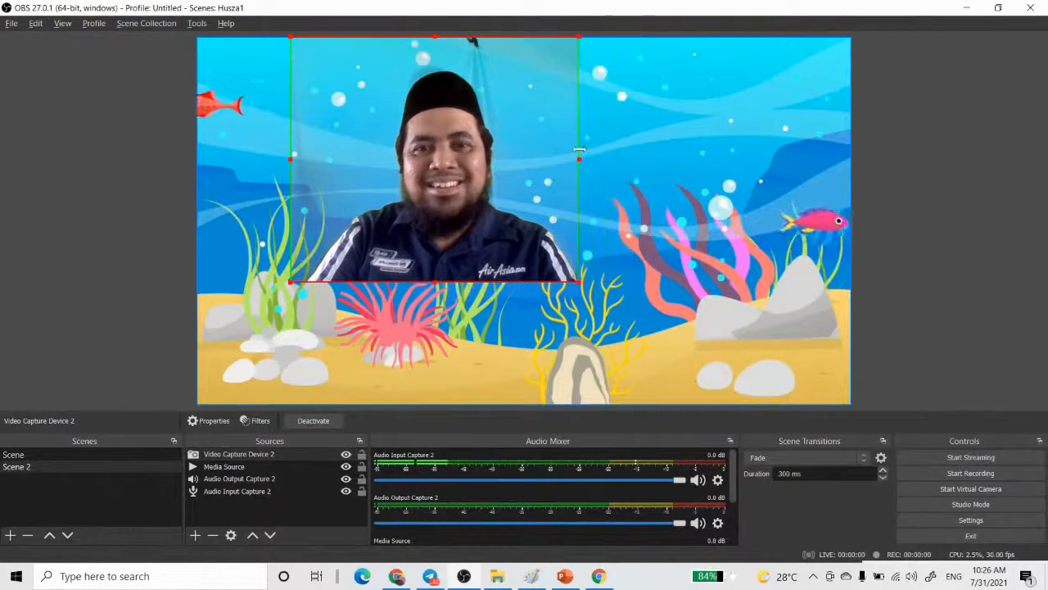
left_click(436, 35)
left_click(435, 39)
left_click_drag(437, 40, 435, 67)
- Lock the Media Source, enlarge the webcam picture down to the canvas's bottom edge, and deselect it
left_click(471, 215)
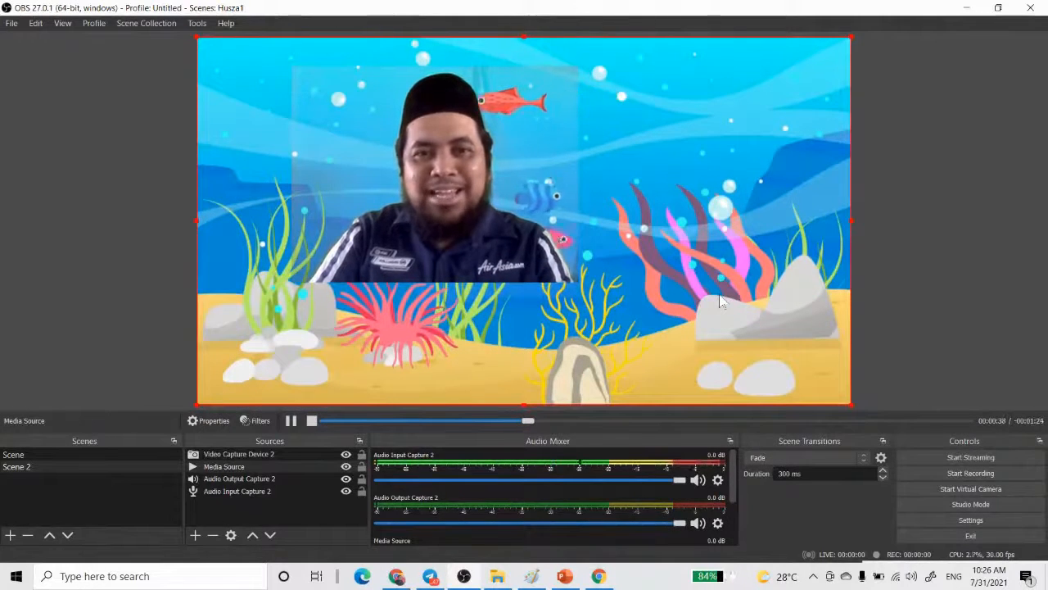
left_click(362, 466)
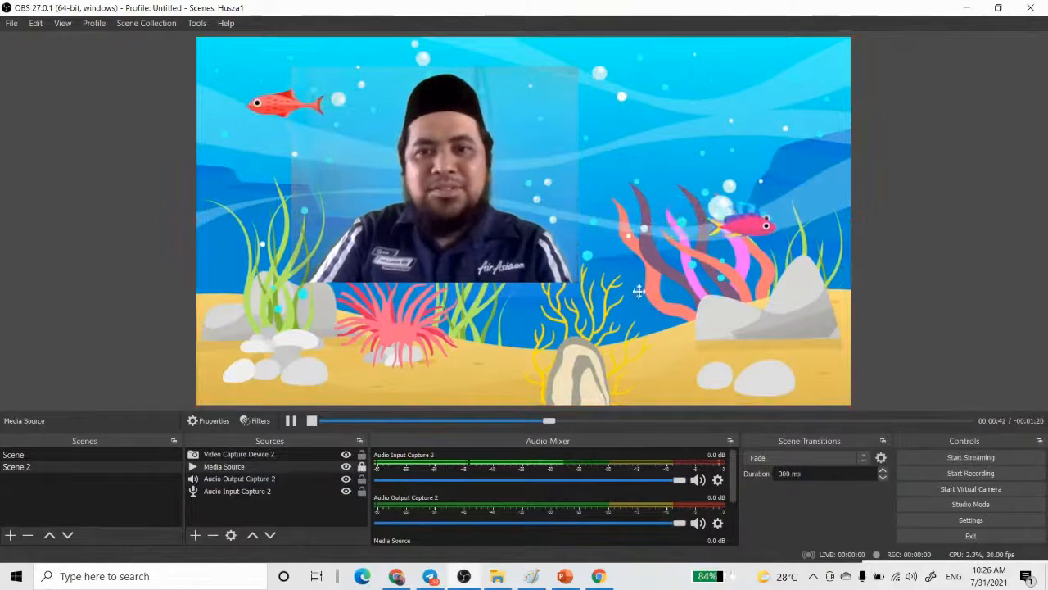
left_click(407, 209)
left_click_drag(578, 282, 738, 400)
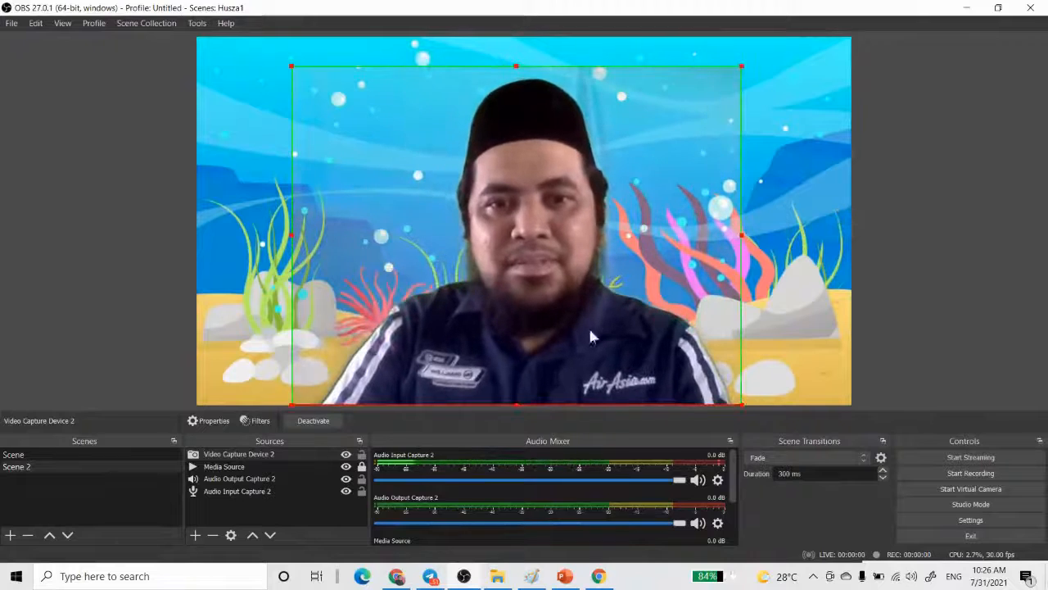
left_click(931, 268)
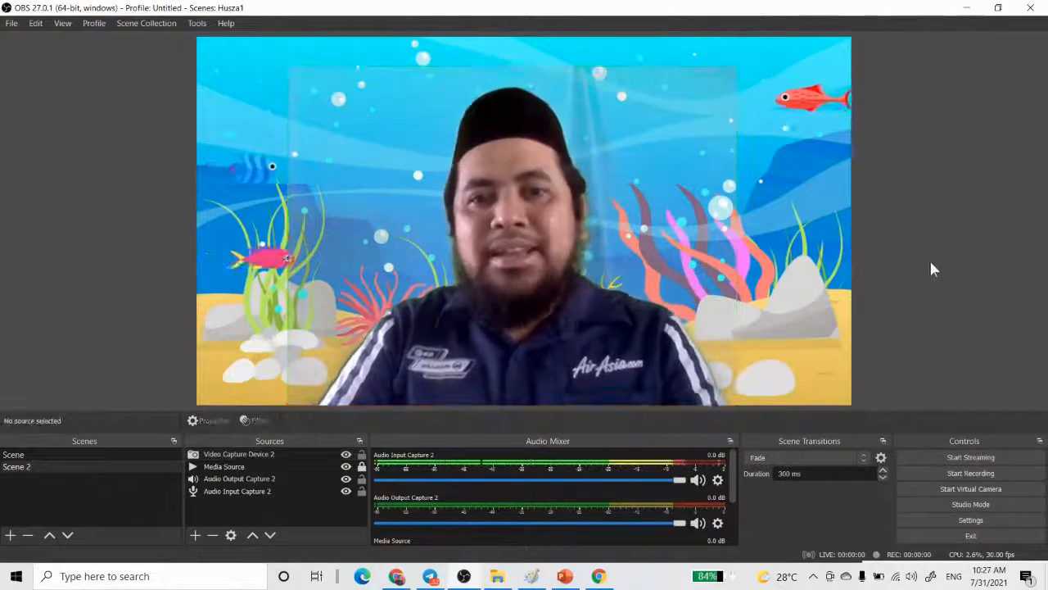
- Compare Scene and Scene 2 by switching between them, and check the webcam source's properties in Scene
left_click(47, 452)
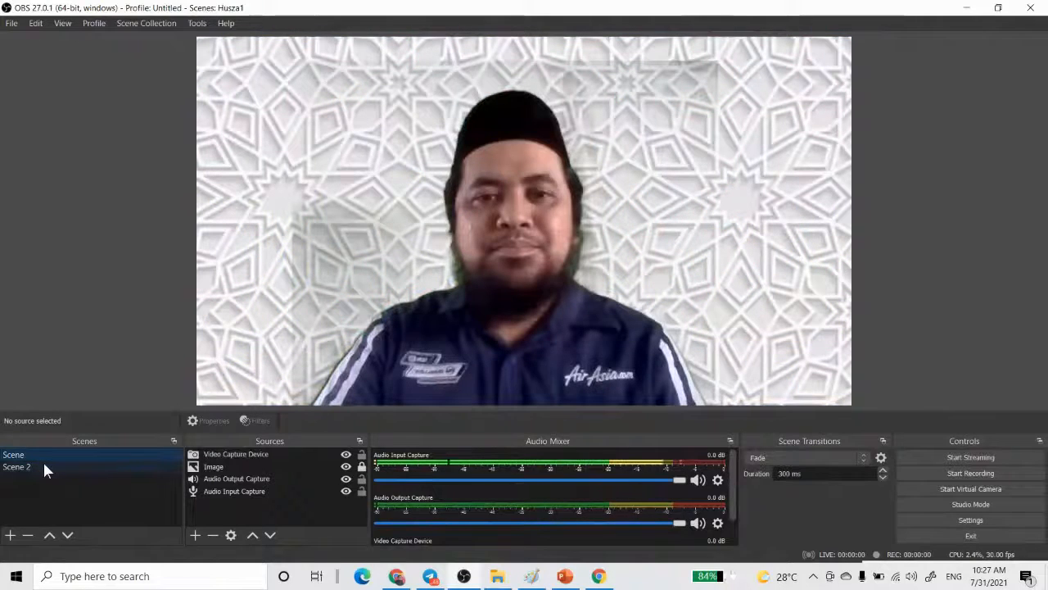
left_click(38, 467)
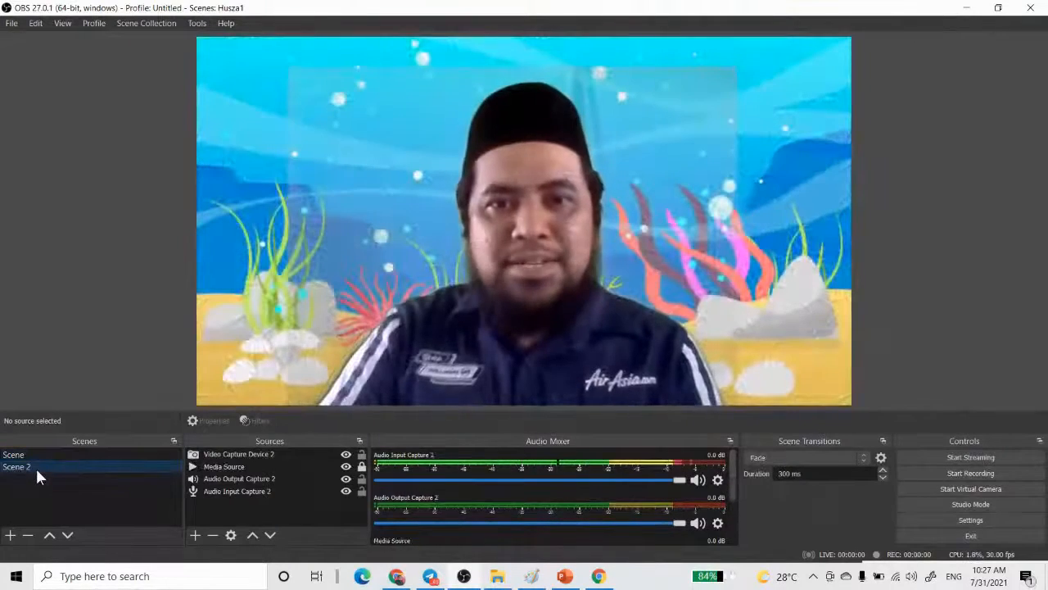
left_click(39, 455)
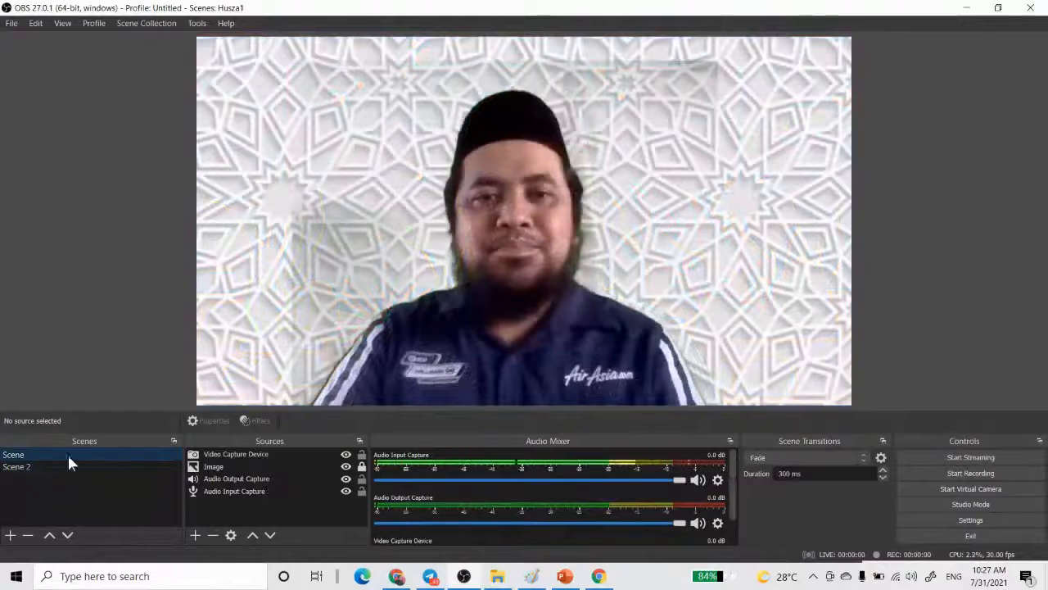
left_click(219, 454)
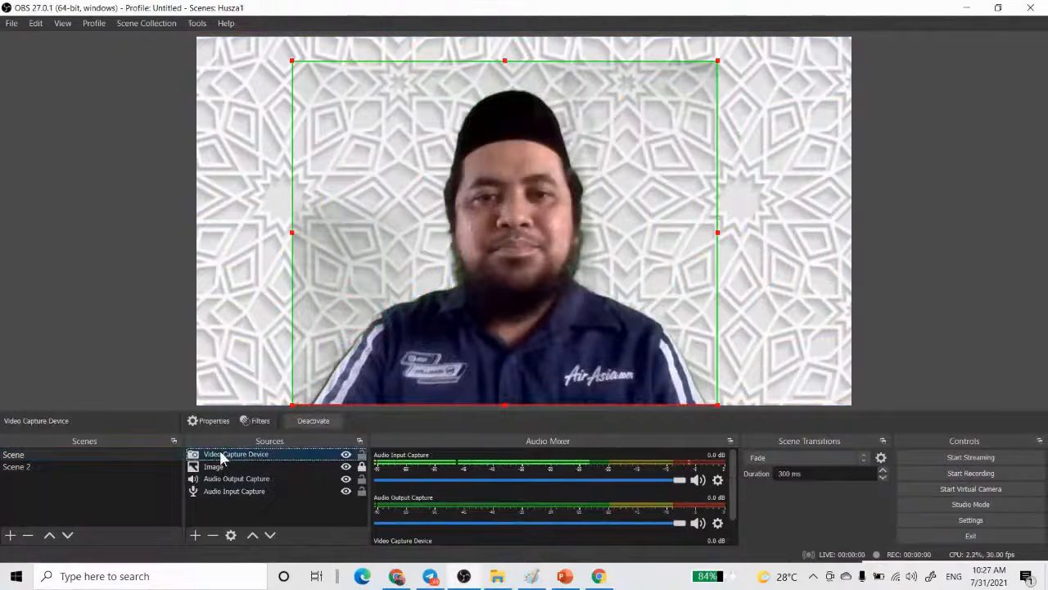
double_click(226, 456)
left_click(693, 473)
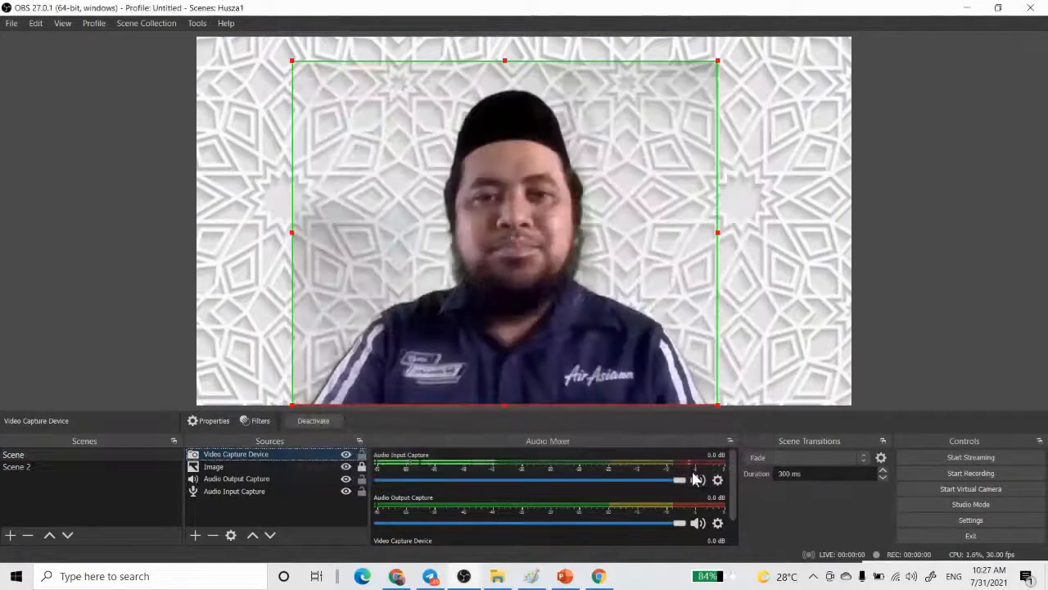
left_click(41, 467)
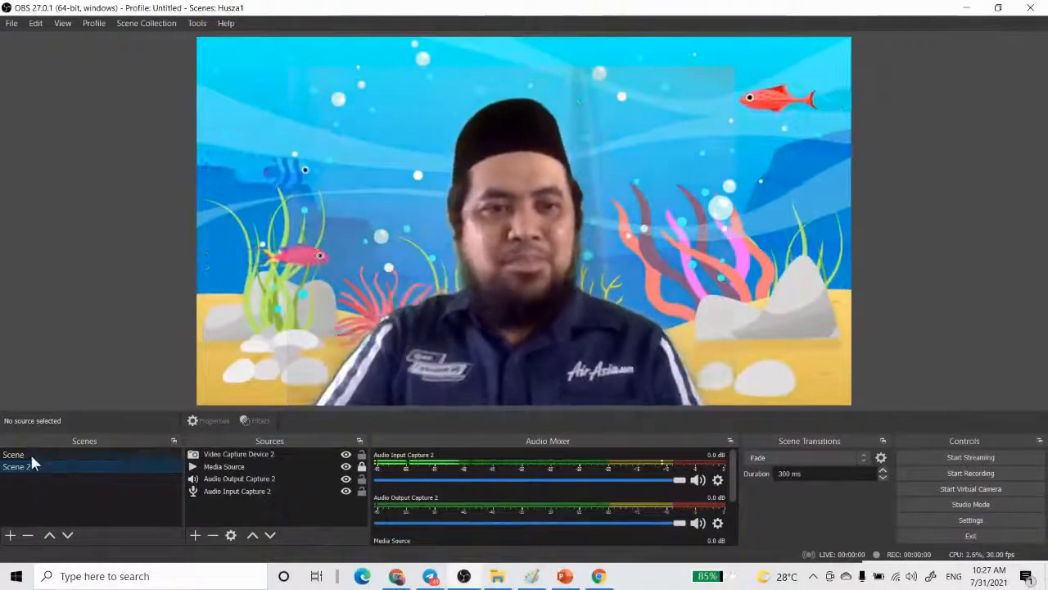
- Remove the Video Capture Device source from the first scene
left_click(33, 456)
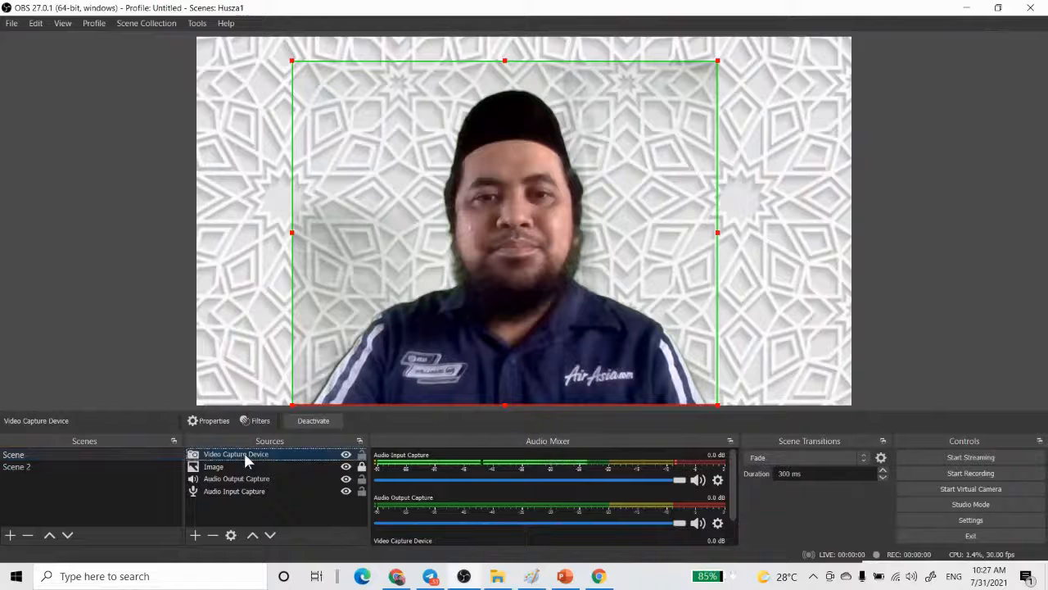
right_click(244, 455)
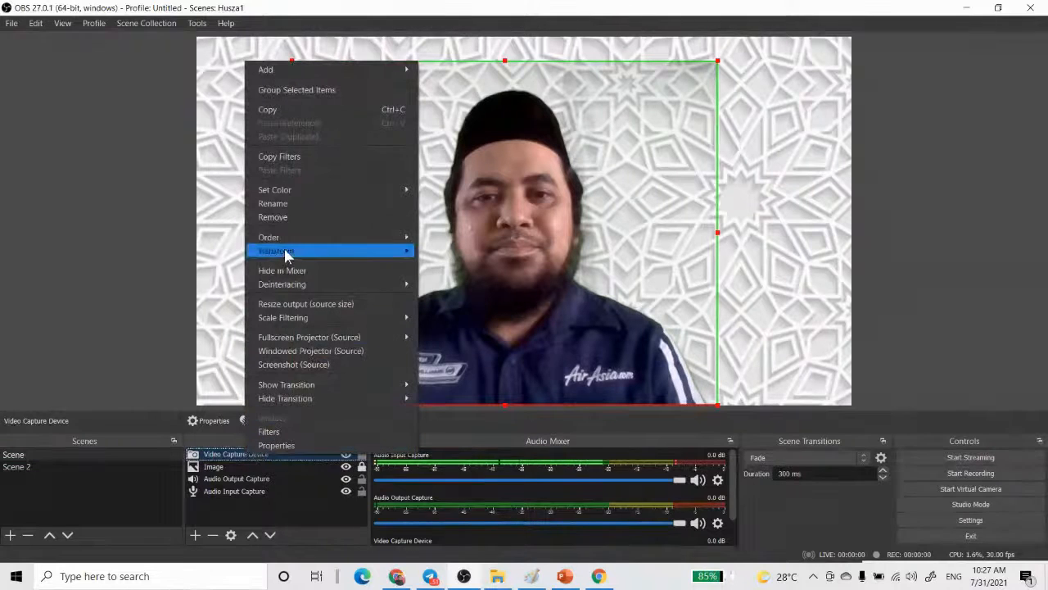
left_click(279, 218)
left_click(585, 304)
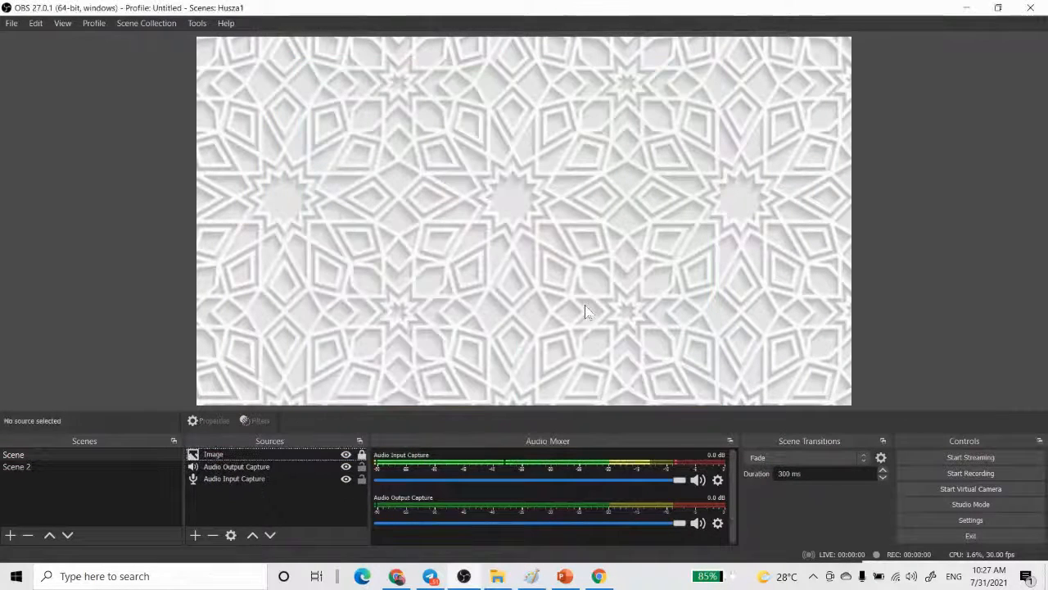
- Create a Text (GDI+) source in the first scene with the suggested name and enter the text Assalamualaikum
left_click(195, 537)
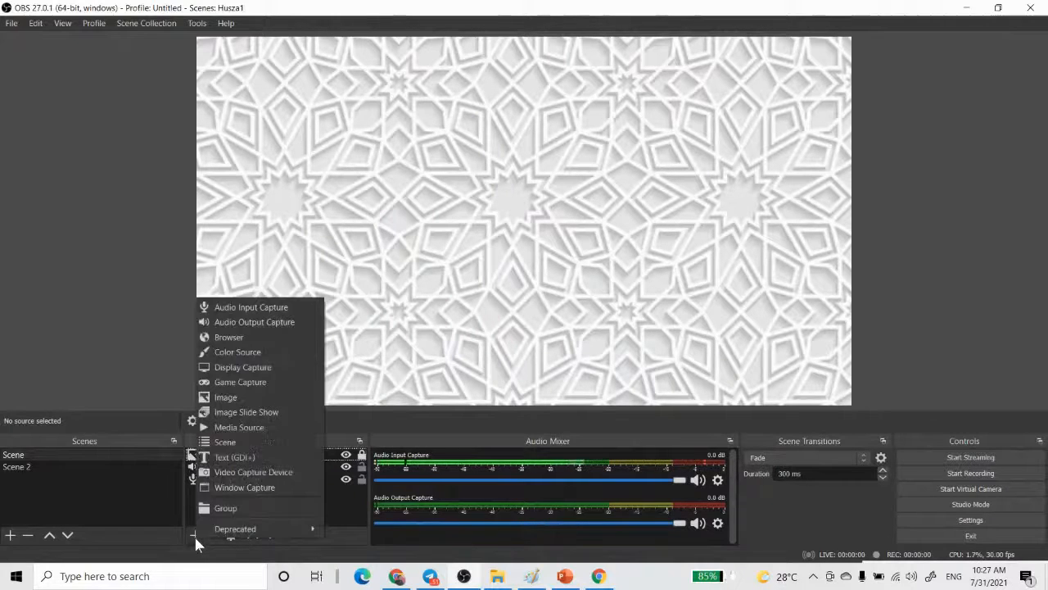
left_click(237, 456)
left_click(567, 383)
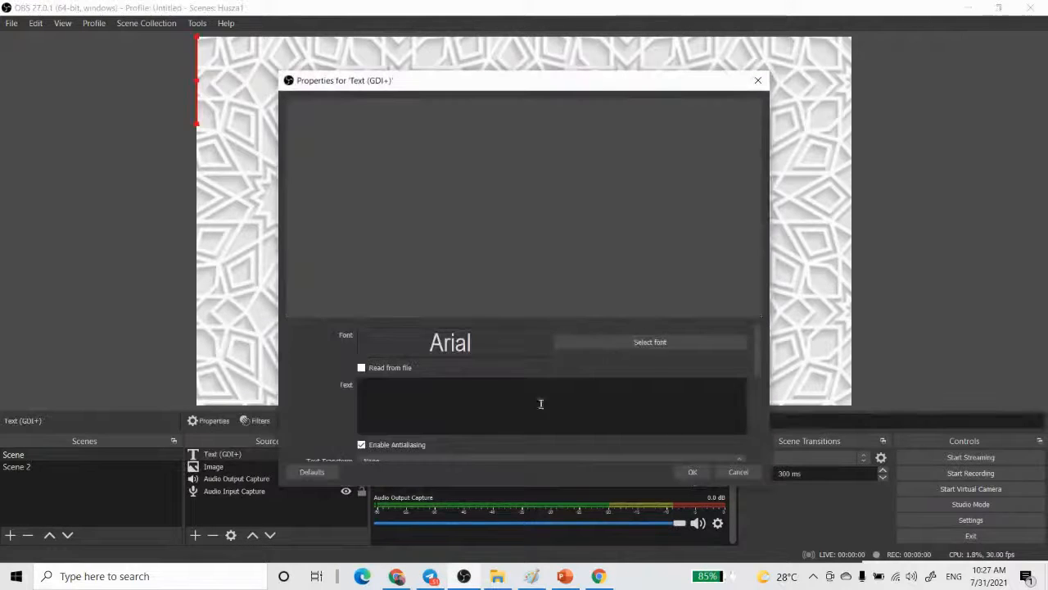
left_click(447, 409)
key("Caps_Lock")
type("A")
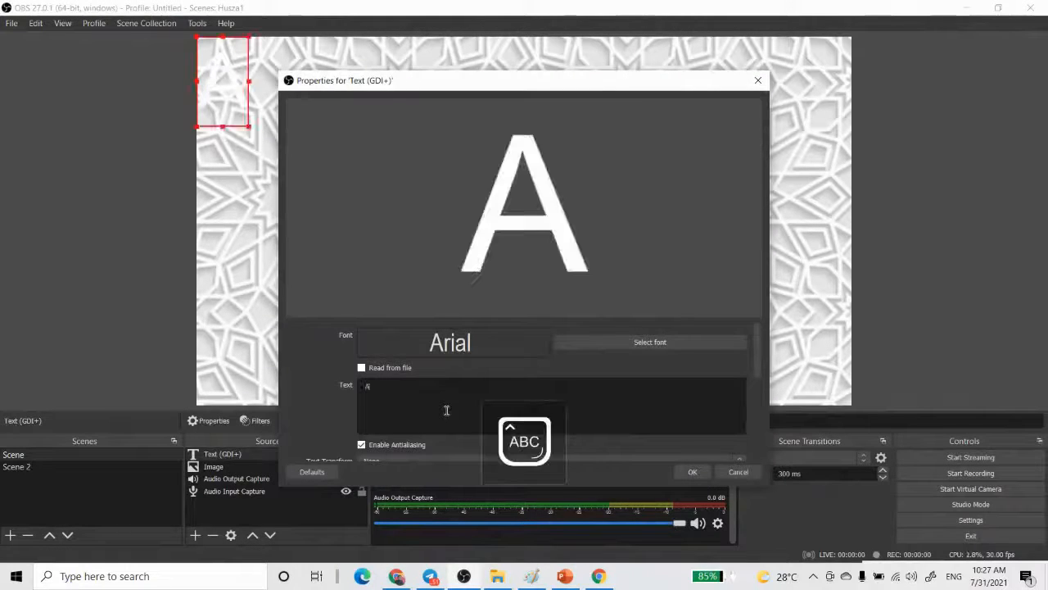
type("ssala")
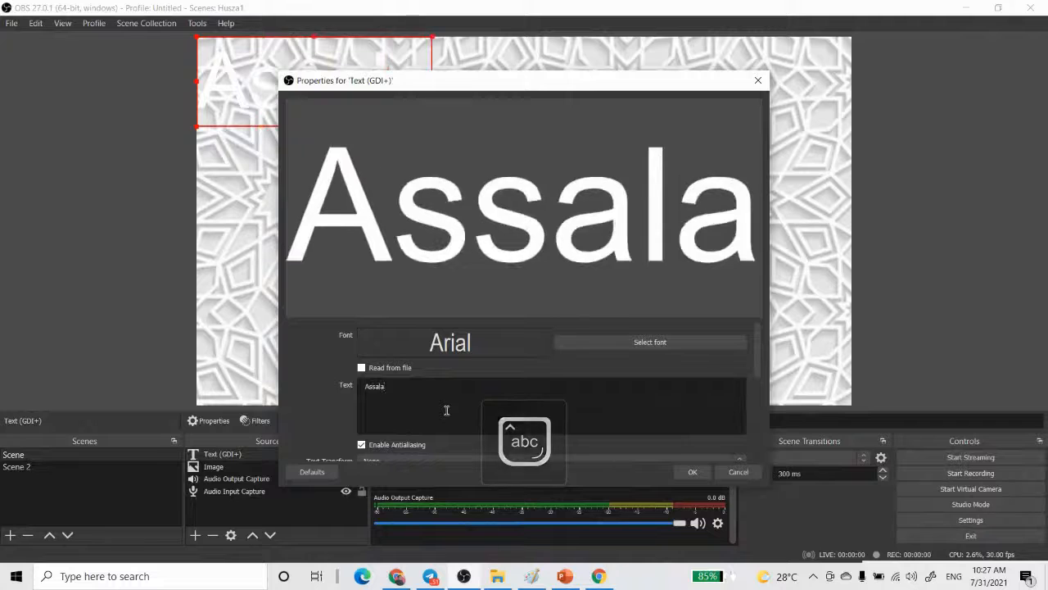
type("mualaikum")
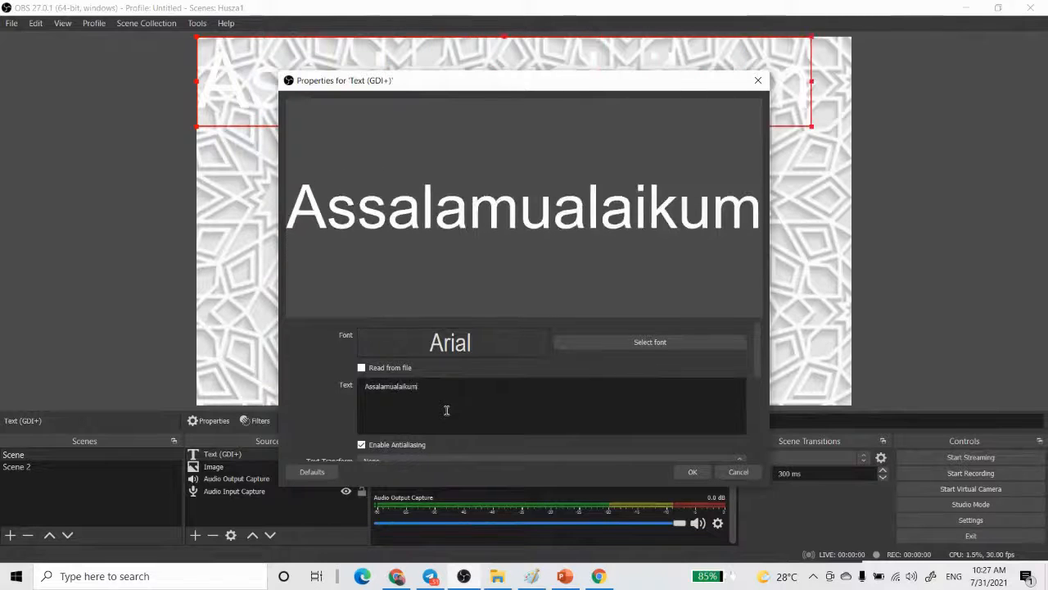
- Replace the text source's content with Kelas Pendidikan Islam
key("ctrl+a")
key("Caps_Lock")
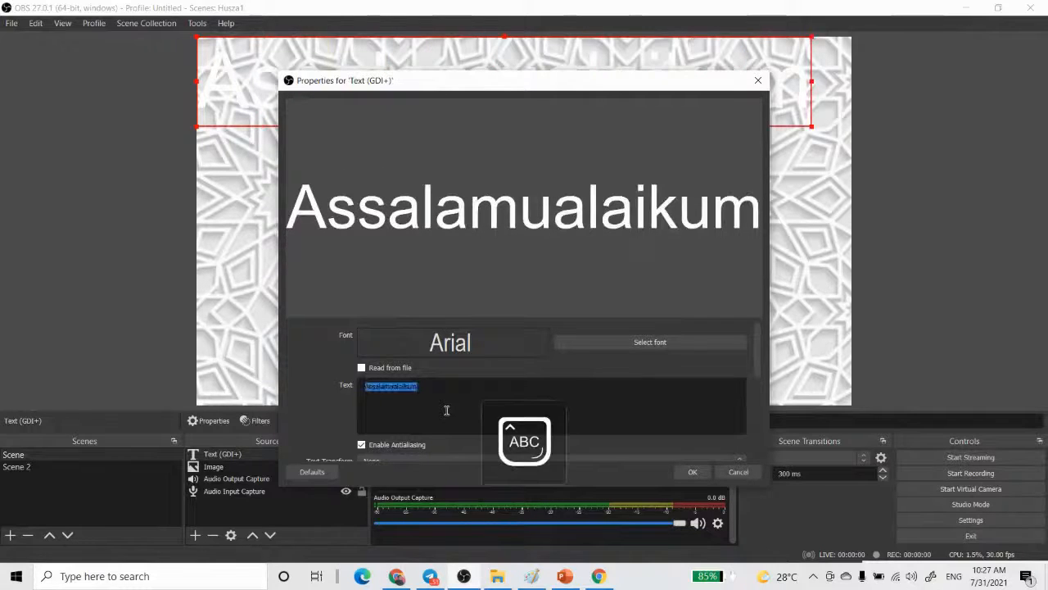
type("K")
key("Caps_Lock")
type("elas P")
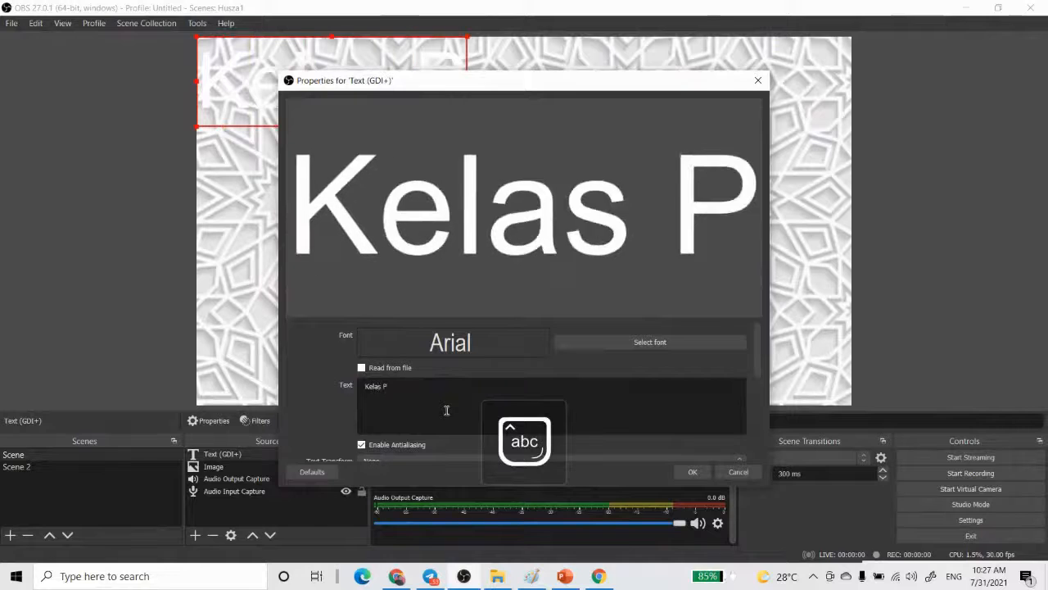
type("endidikan Islam")
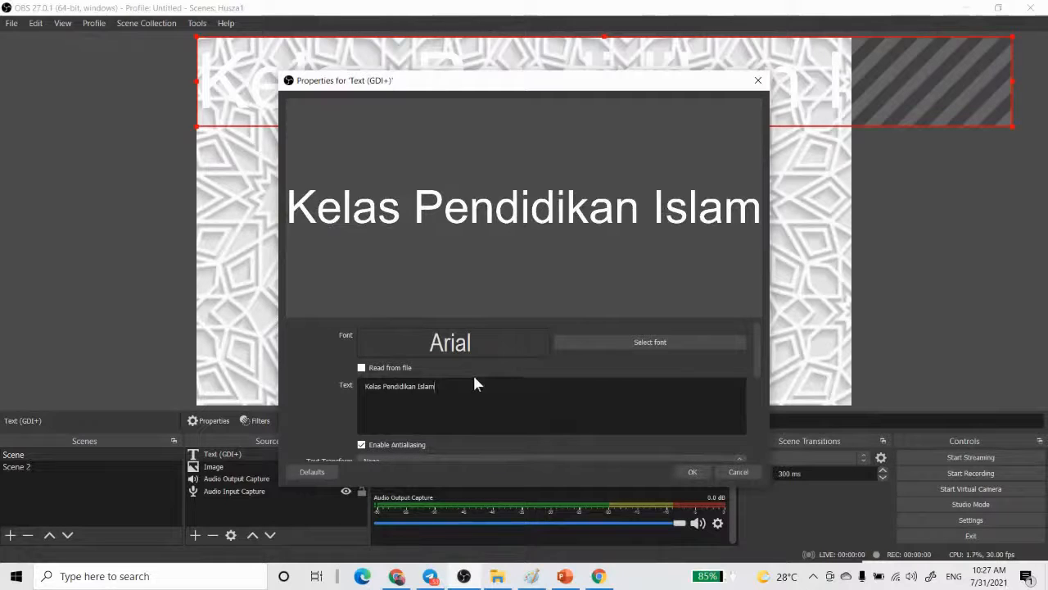
- Set the text colour to black (#000000)
scroll(524, 381, "down", 2)
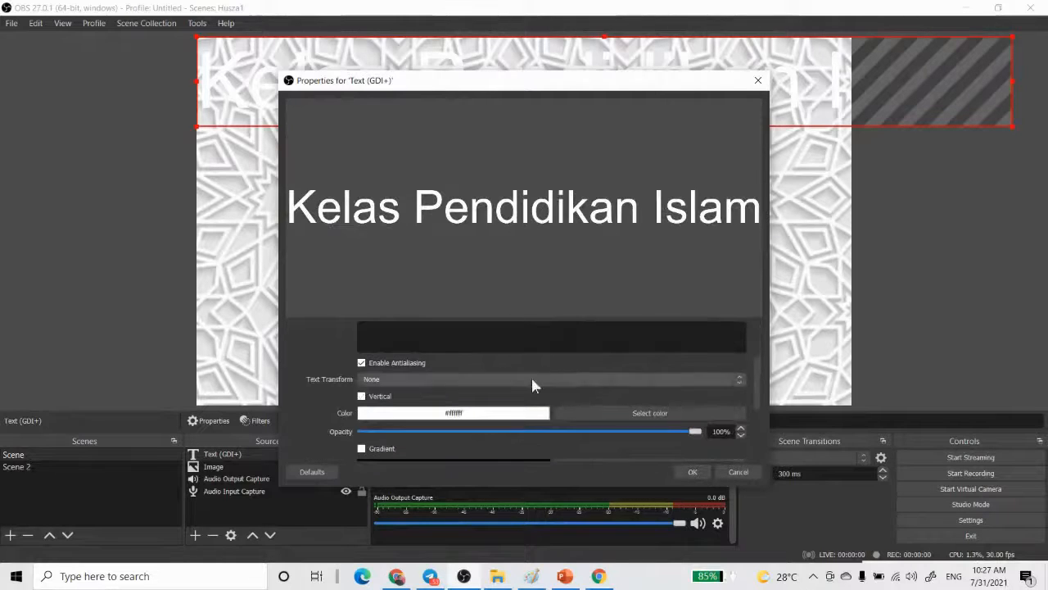
left_click(581, 418)
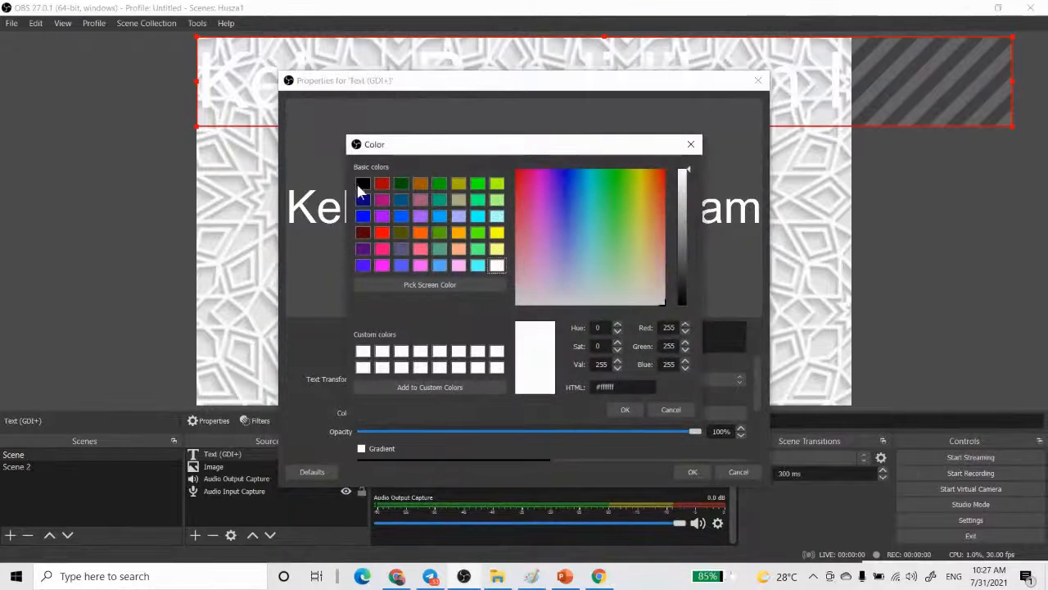
left_click(361, 184)
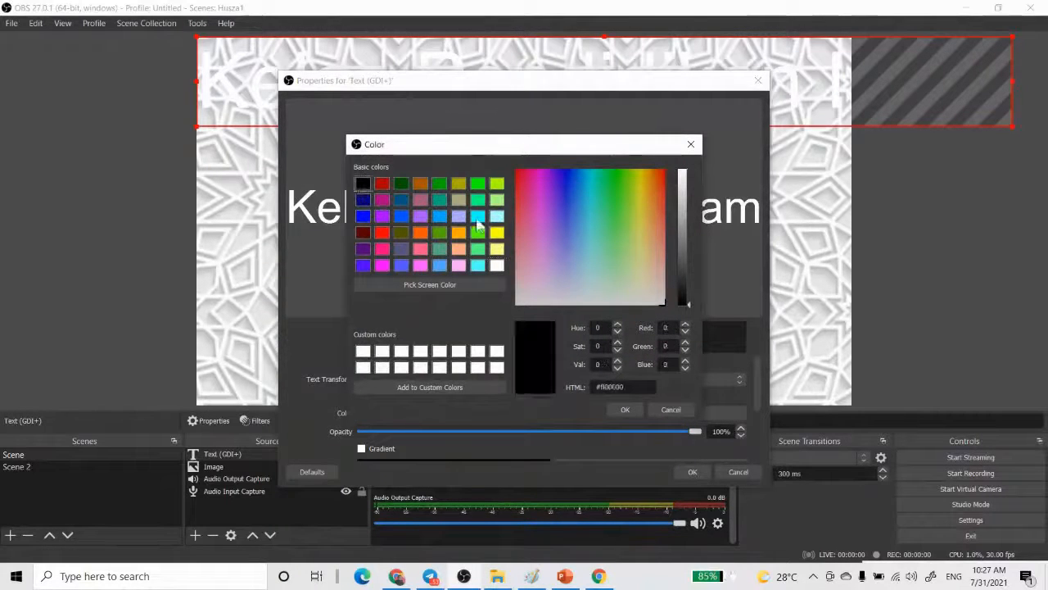
left_click(625, 410)
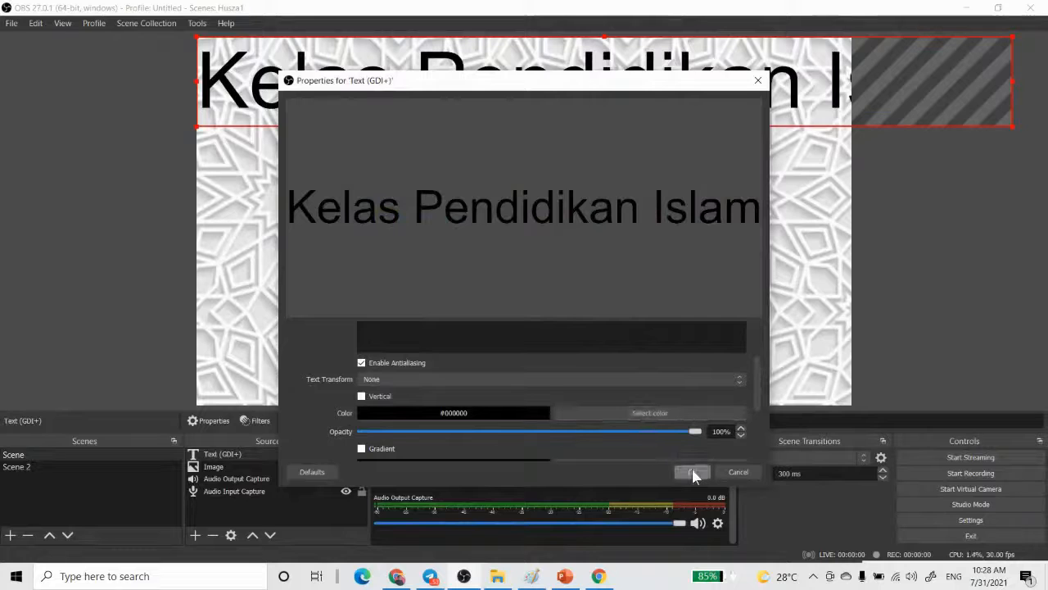
- Set the text's background opacity to 100% and its text colour to white (#ffffff), and accept the properties
scroll(678, 447, "down", 1)
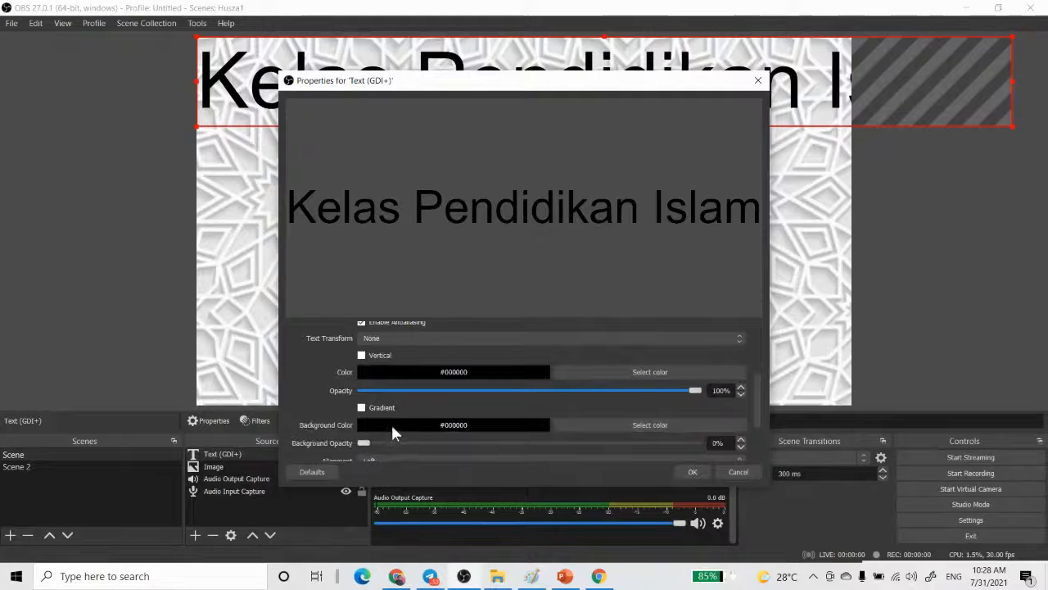
left_click_drag(365, 443, 743, 447)
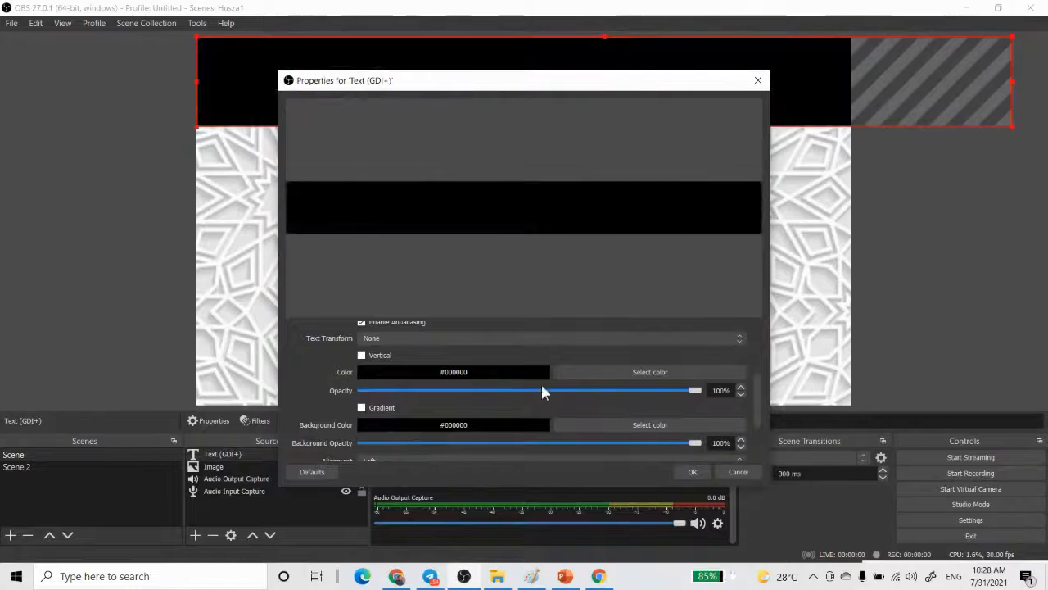
left_click(568, 373)
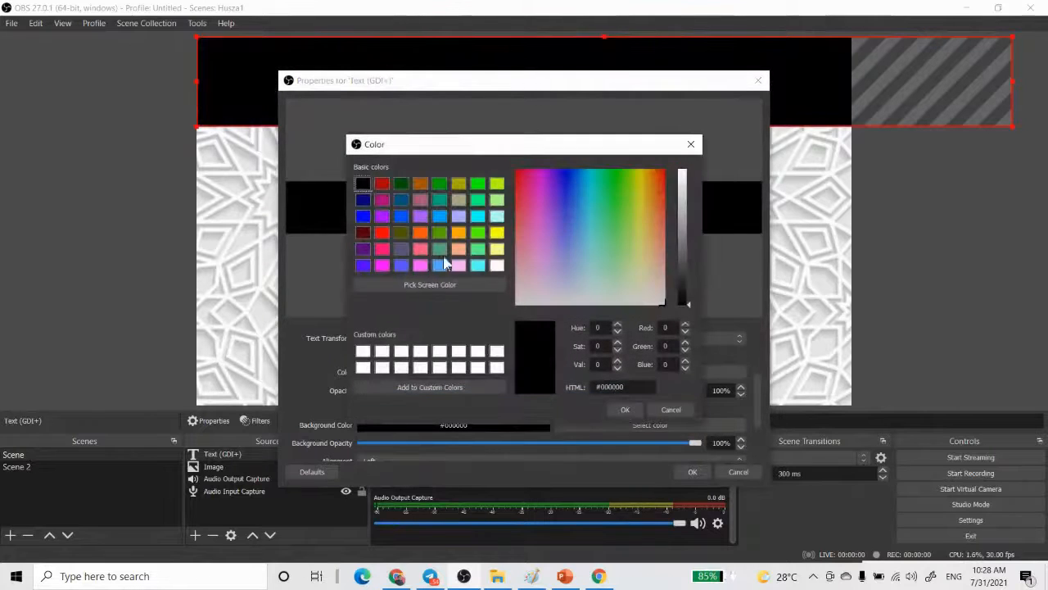
left_click(496, 266)
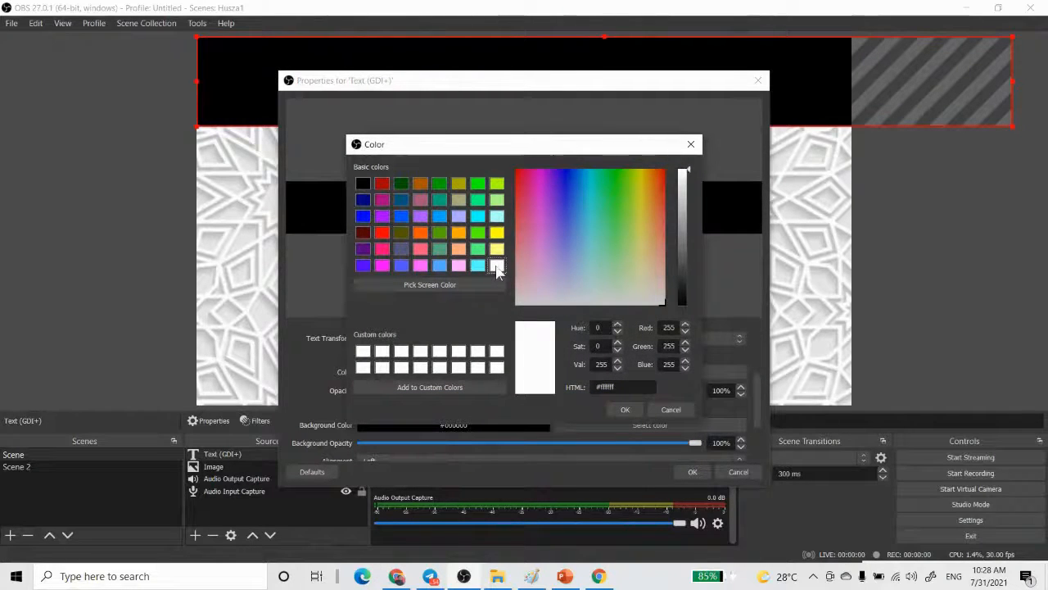
left_click(626, 410)
left_click(698, 471)
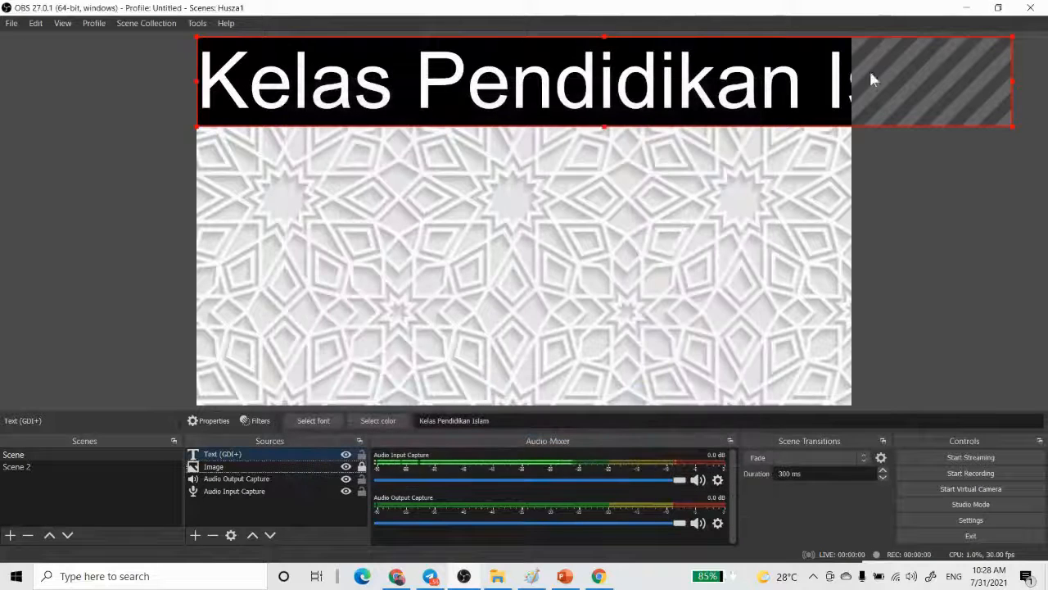
- Shrink the Kelas Pendidikan Islam title to fit the canvas width, centre it in the upper part, and deselect it
left_click_drag(1011, 37, 808, 78)
left_click_drag(681, 101, 701, 142)
left_click(973, 209)
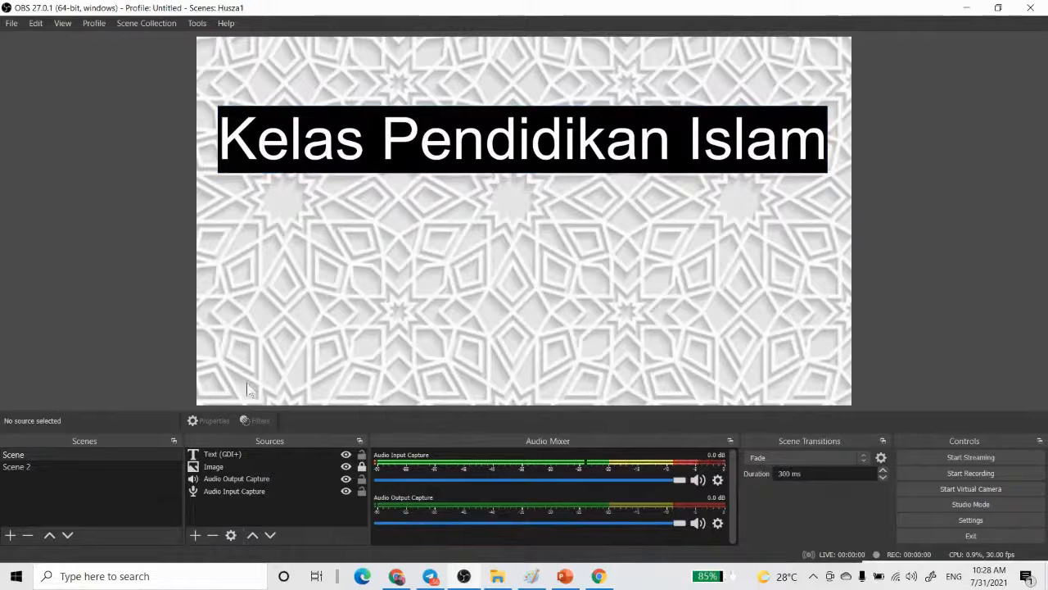
- Create a second Text (GDI+) source with the suggested name and the text Dhul Jalaliwalikram Nama Allah SWT
left_click(195, 536)
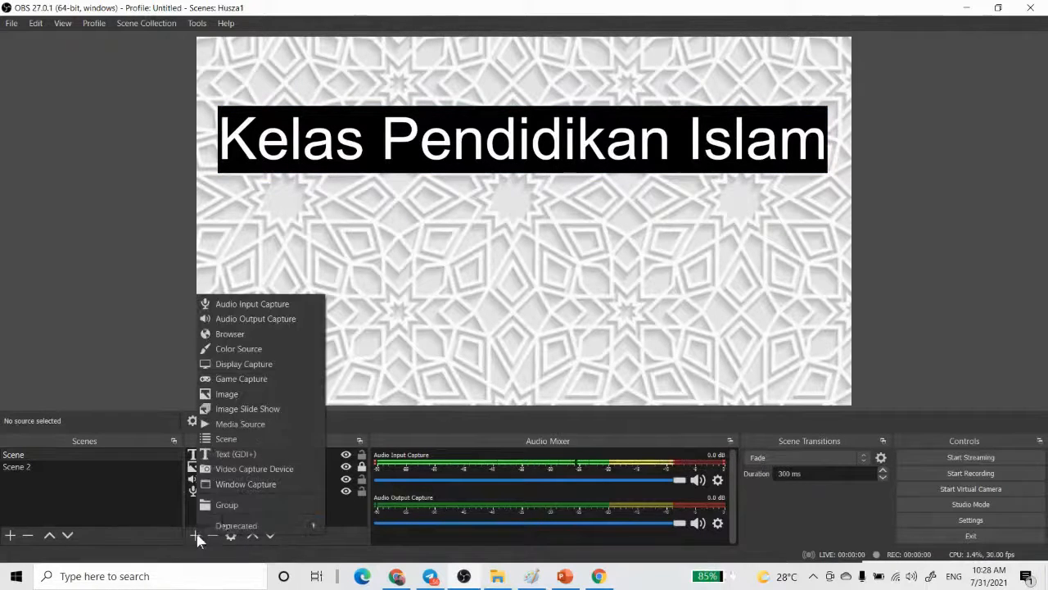
left_click(251, 455)
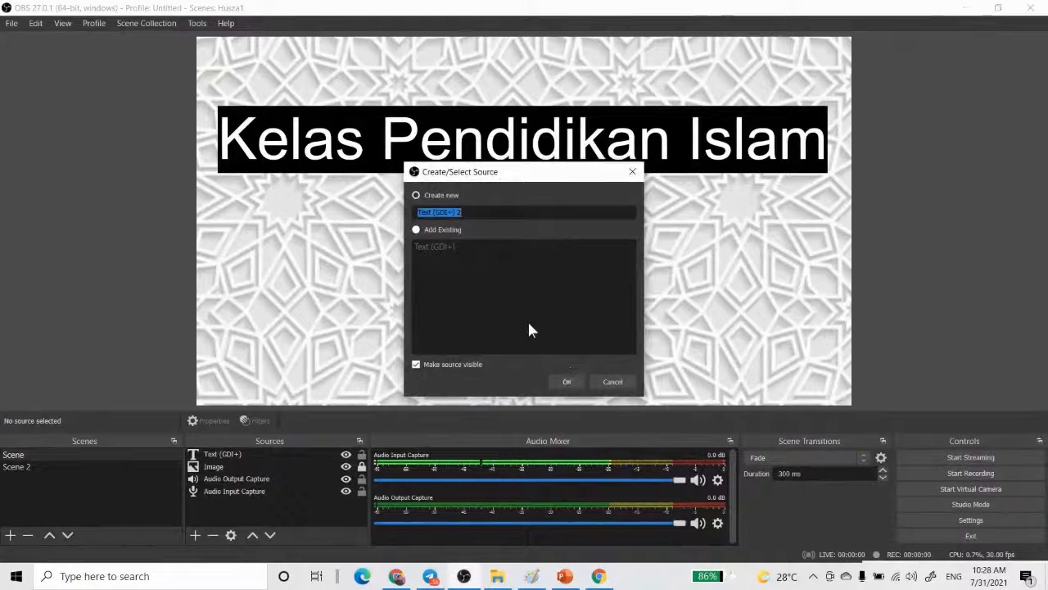
left_click(567, 381)
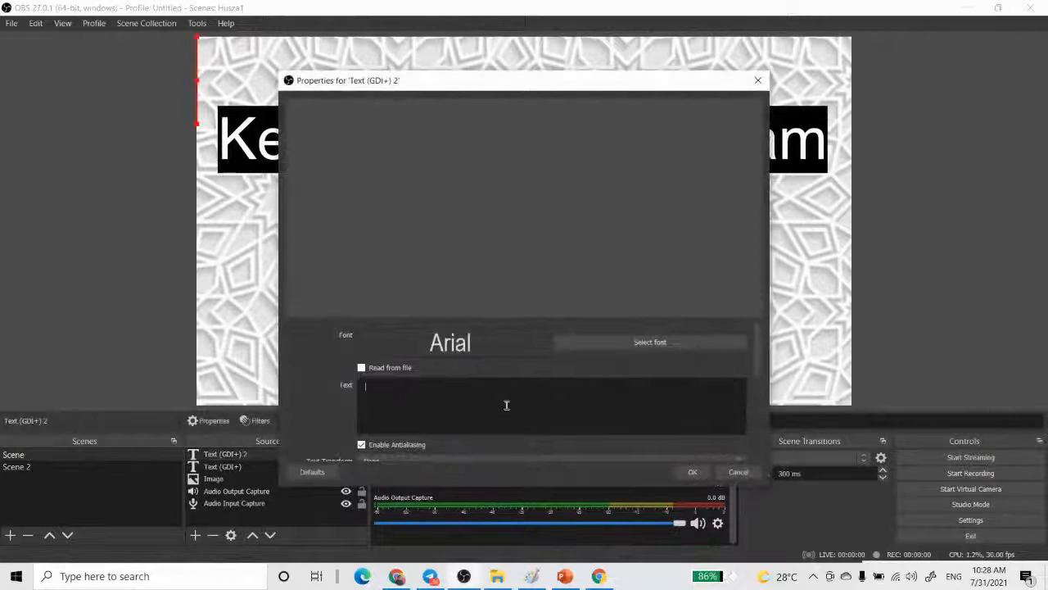
left_click(506, 404)
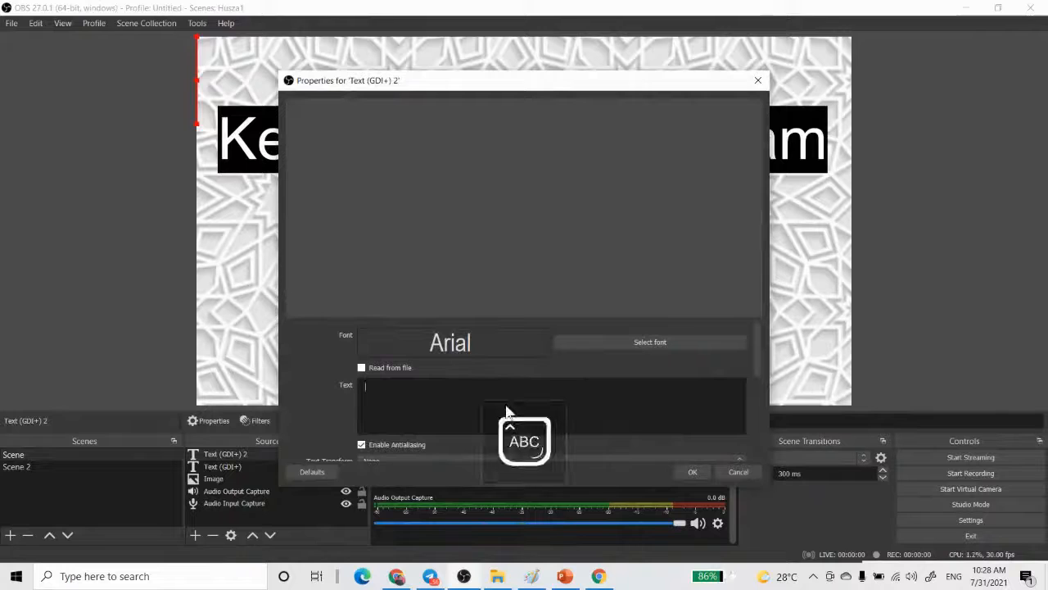
type("Dhul ")
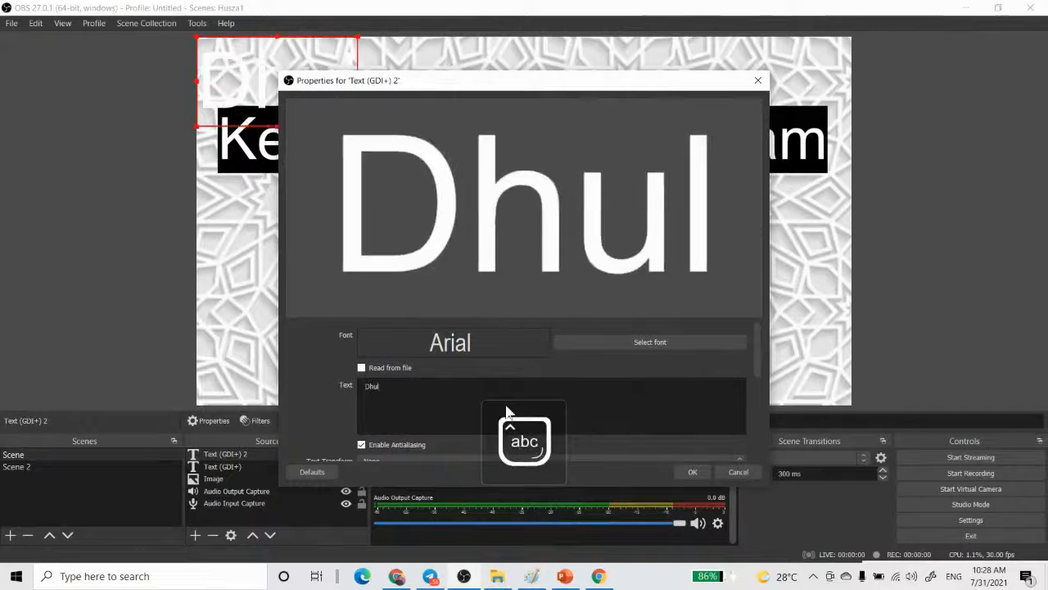
type("Jala")
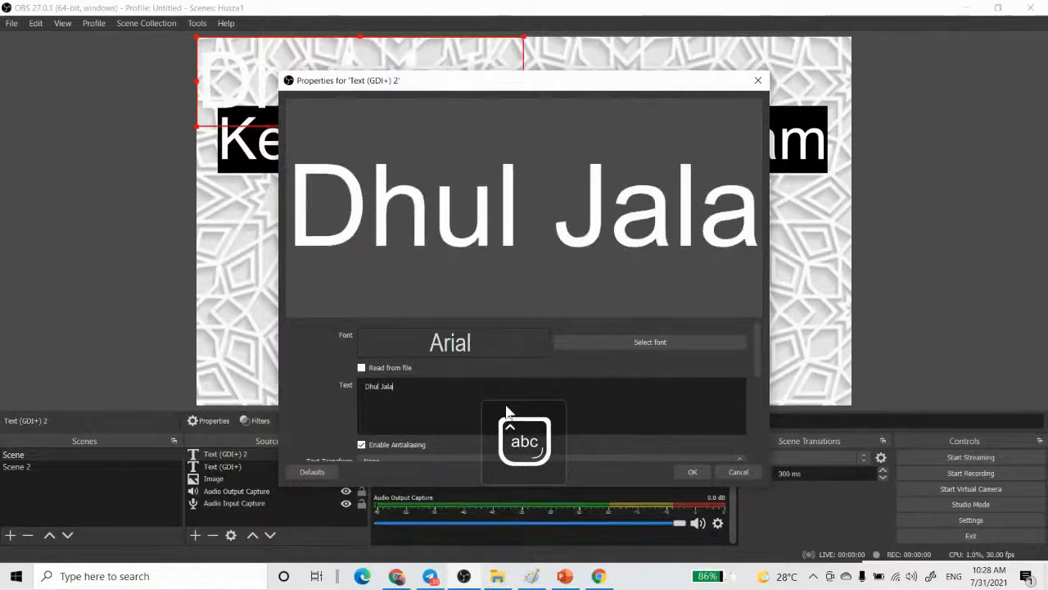
type("liwal")
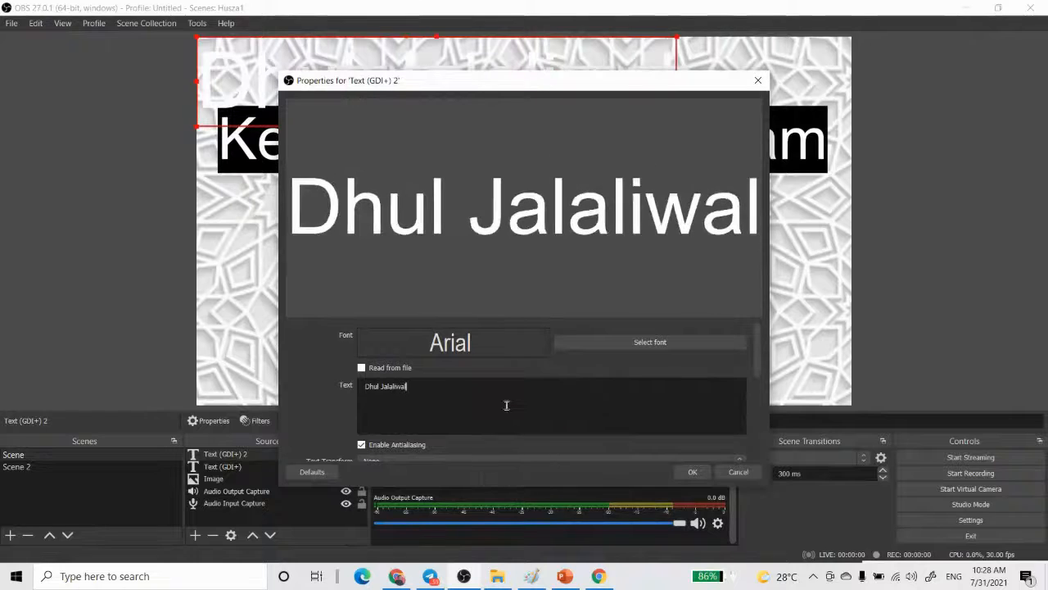
type("ikram")
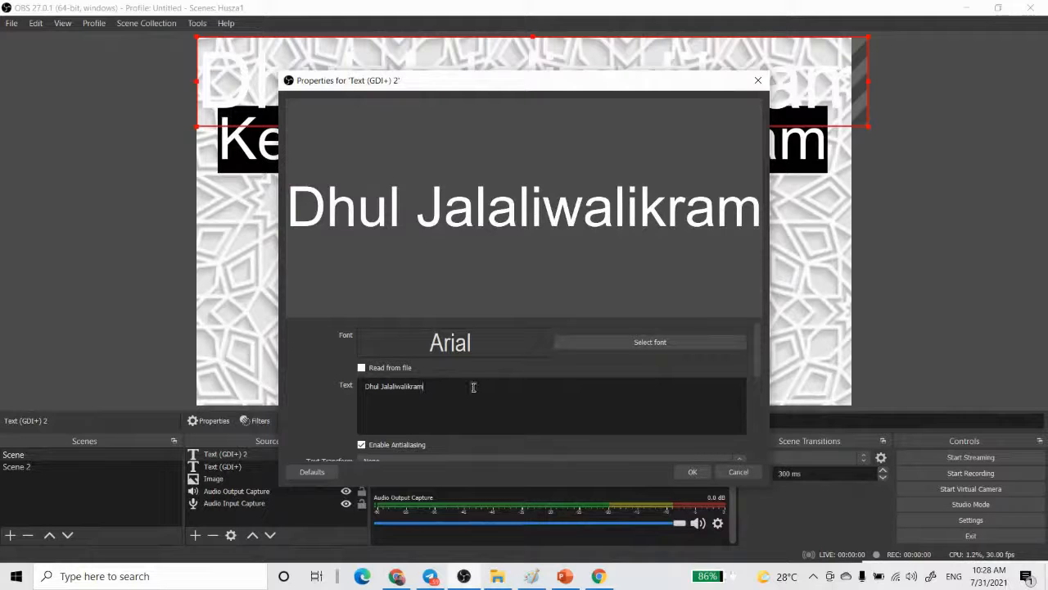
type(" N")
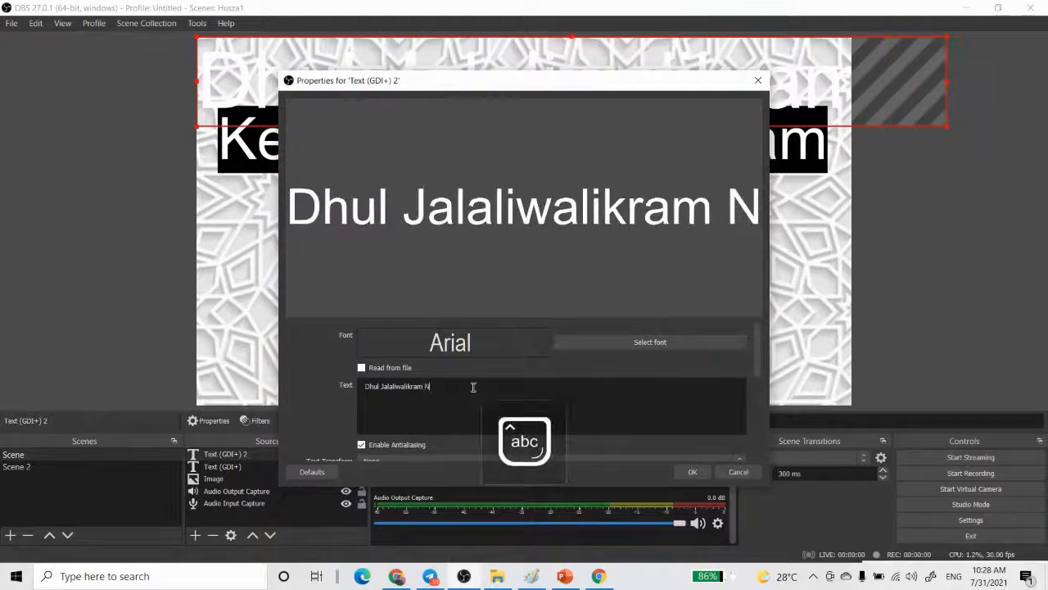
type("ama Allah SWT")
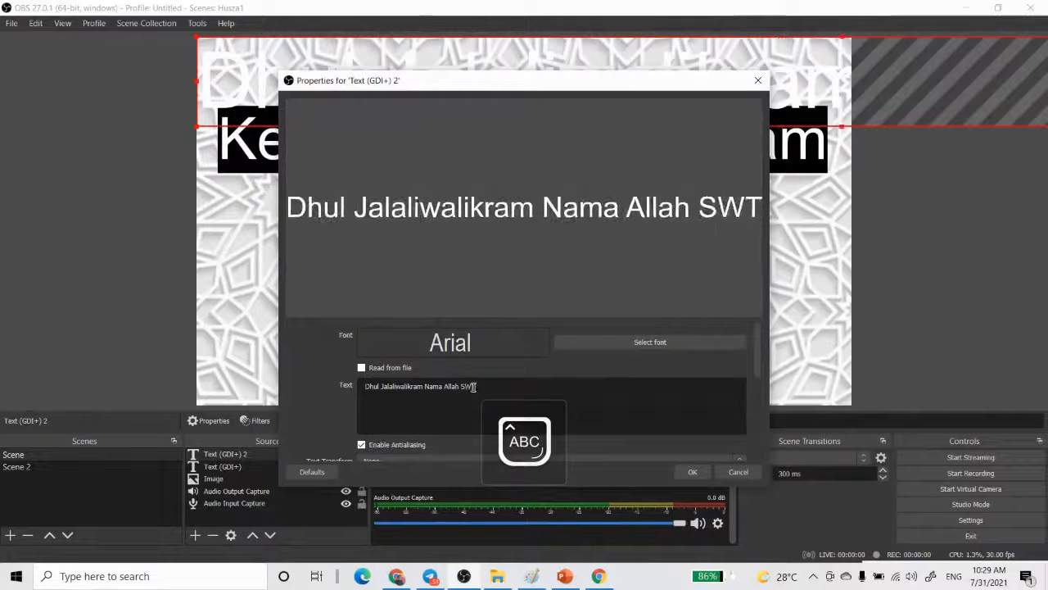
left_click(693, 472)
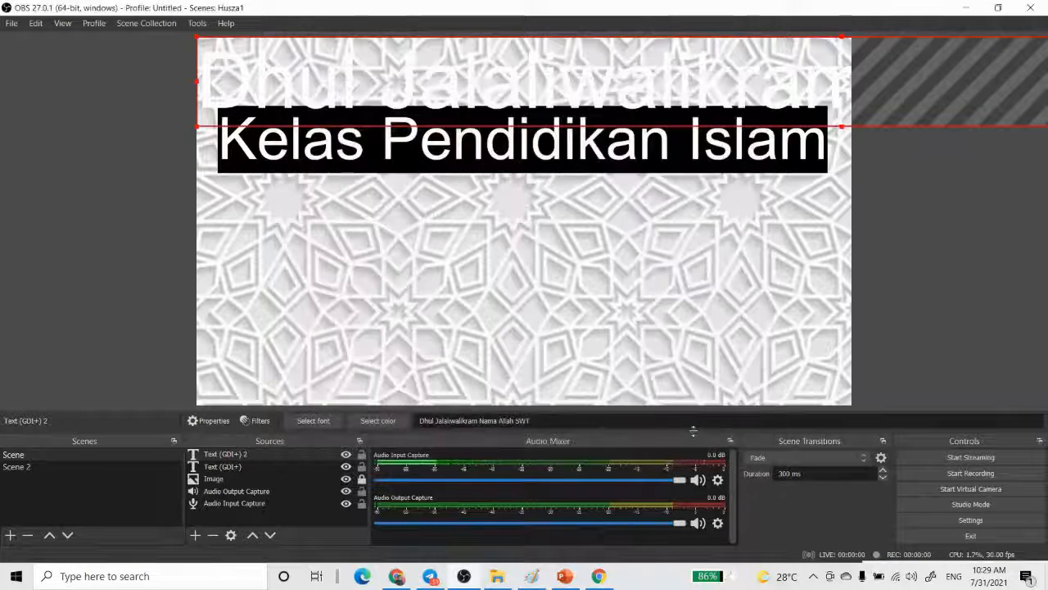
- Move the second text into the lower half of the canvas below the title and set its colour to blue
left_click_drag(487, 94, 475, 305)
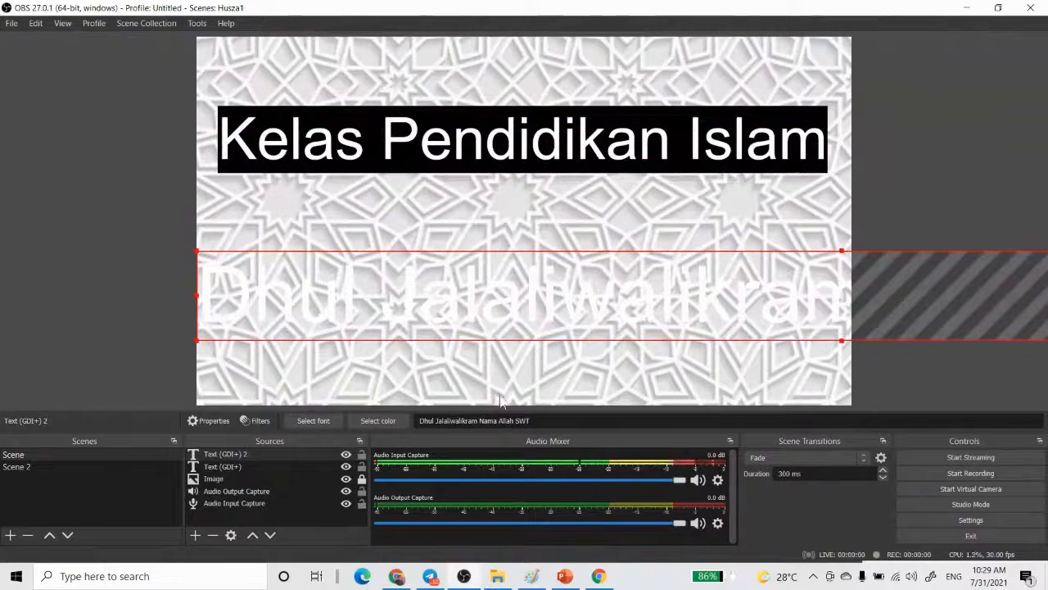
double_click(244, 453)
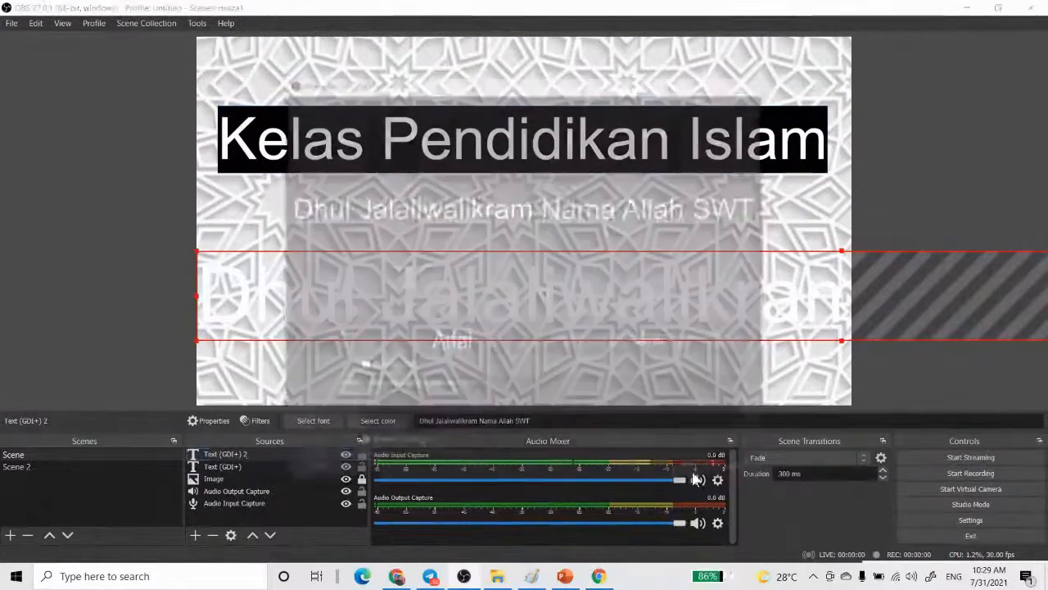
scroll(565, 411, "down", 1)
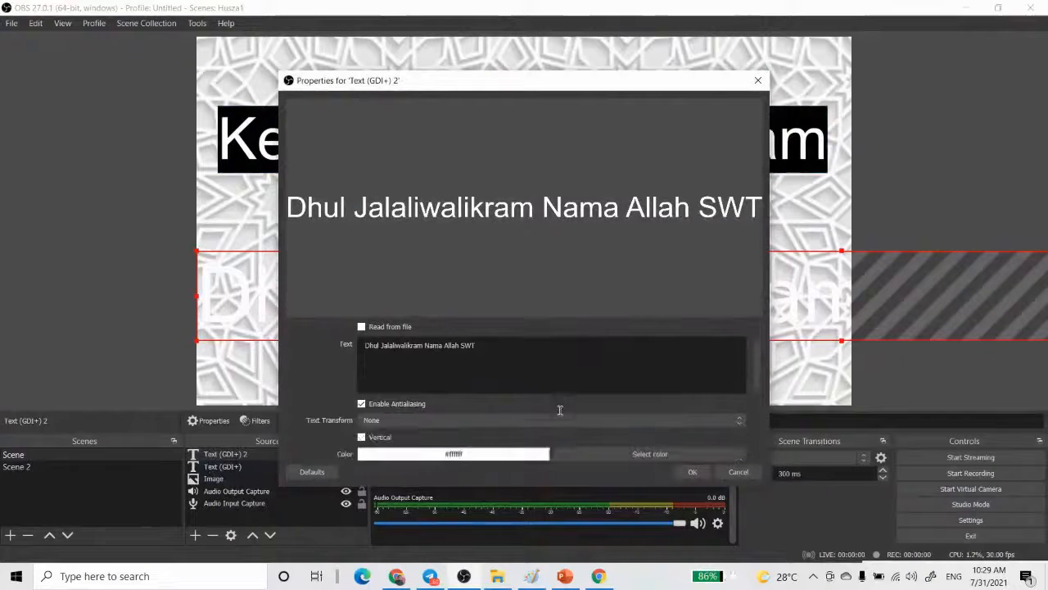
scroll(560, 409, "down", 1)
left_click(597, 414)
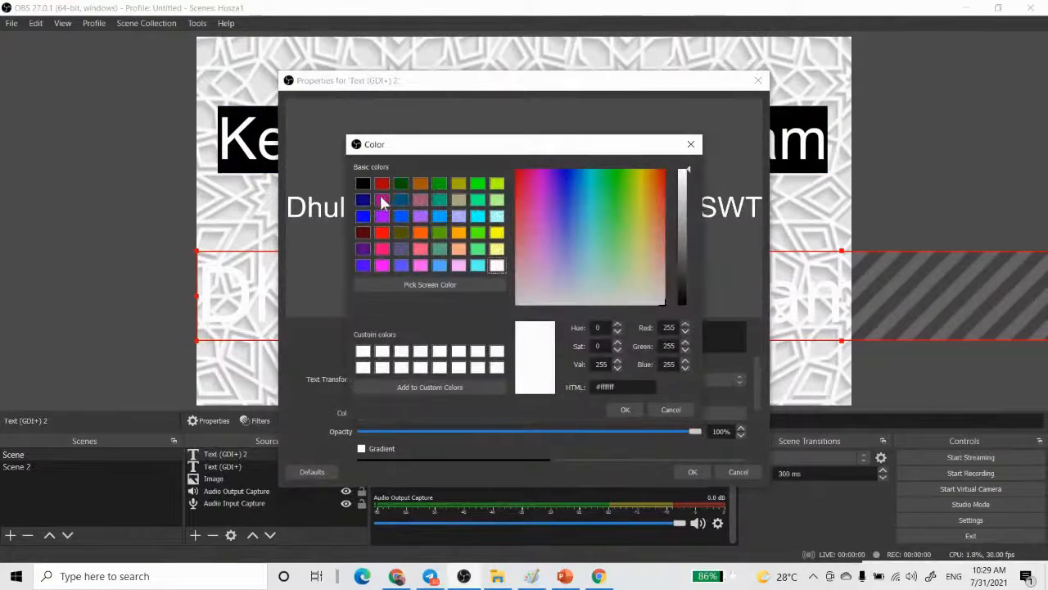
left_click(615, 410)
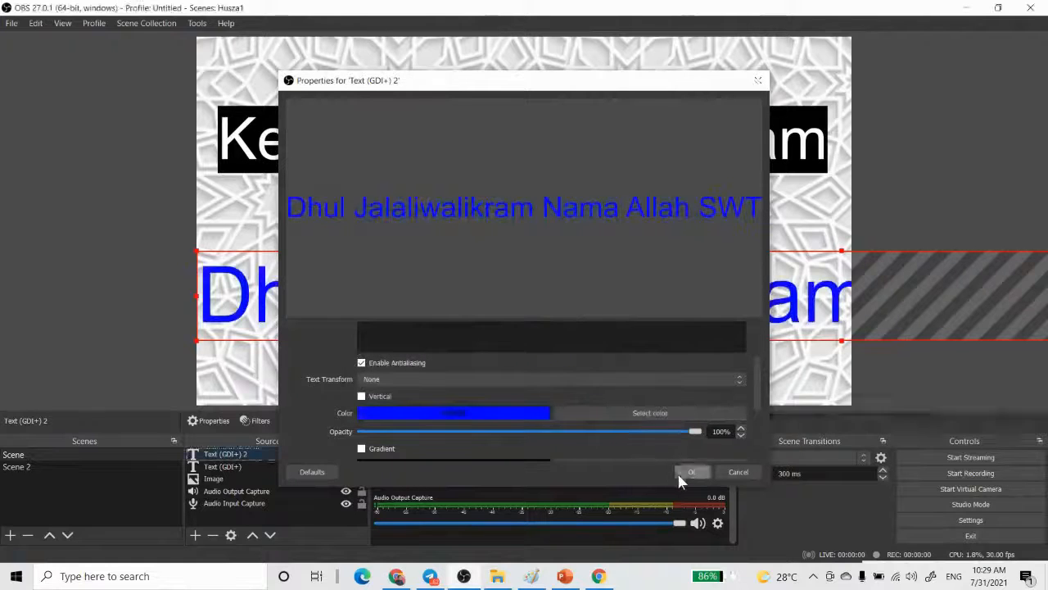
left_click(691, 473)
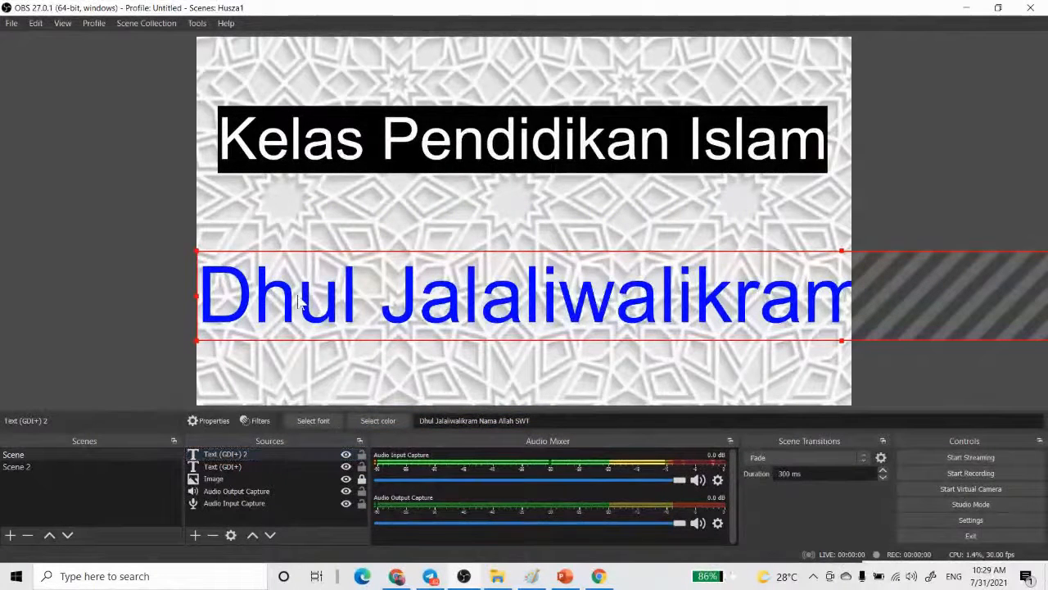
- Change the second text's font to Arabic Transparent in Italic style
double_click(261, 462)
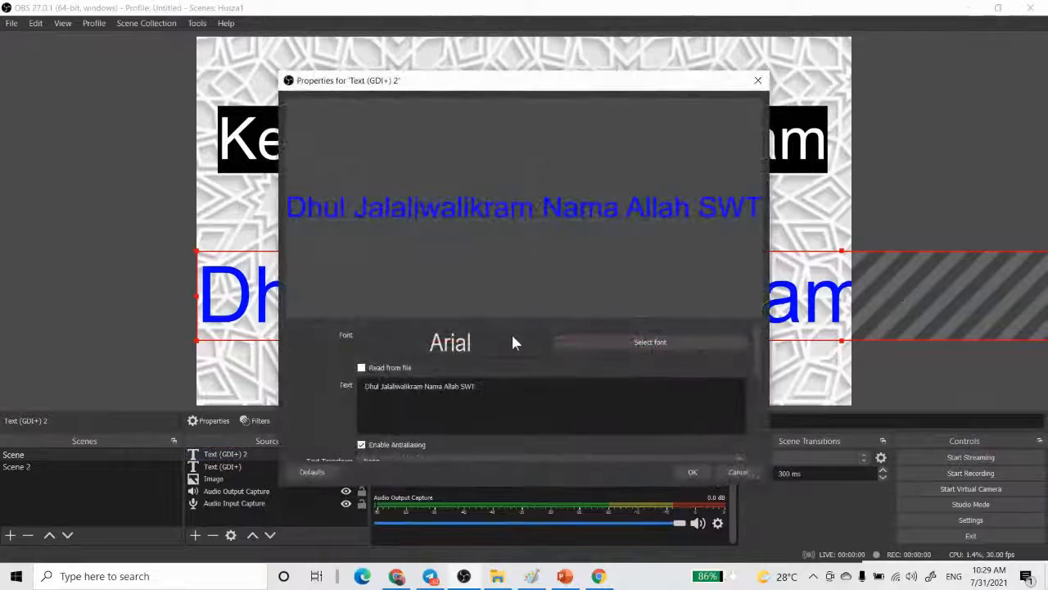
left_click(570, 344)
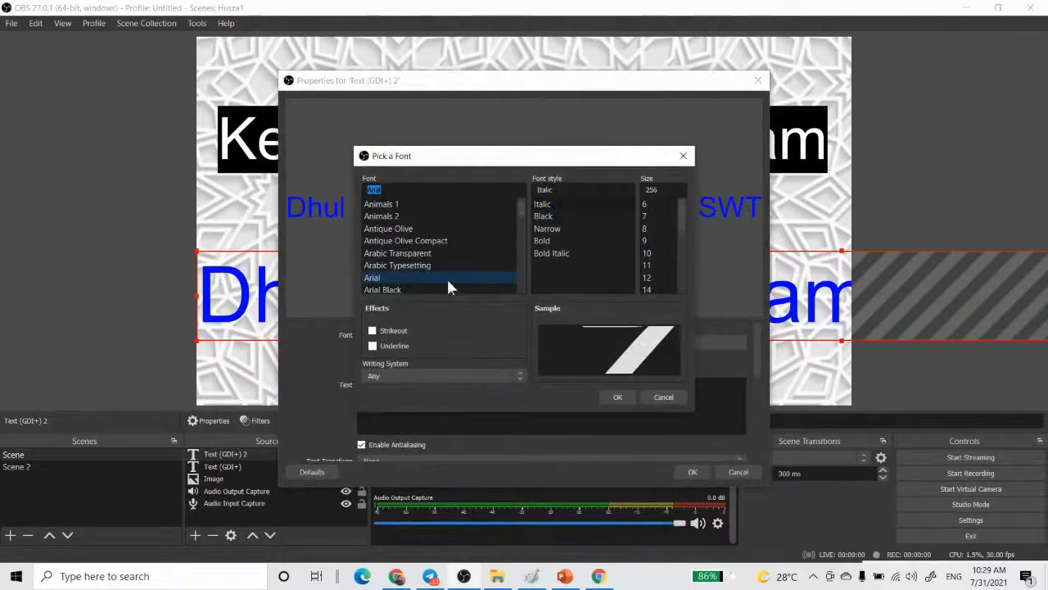
left_click(437, 254)
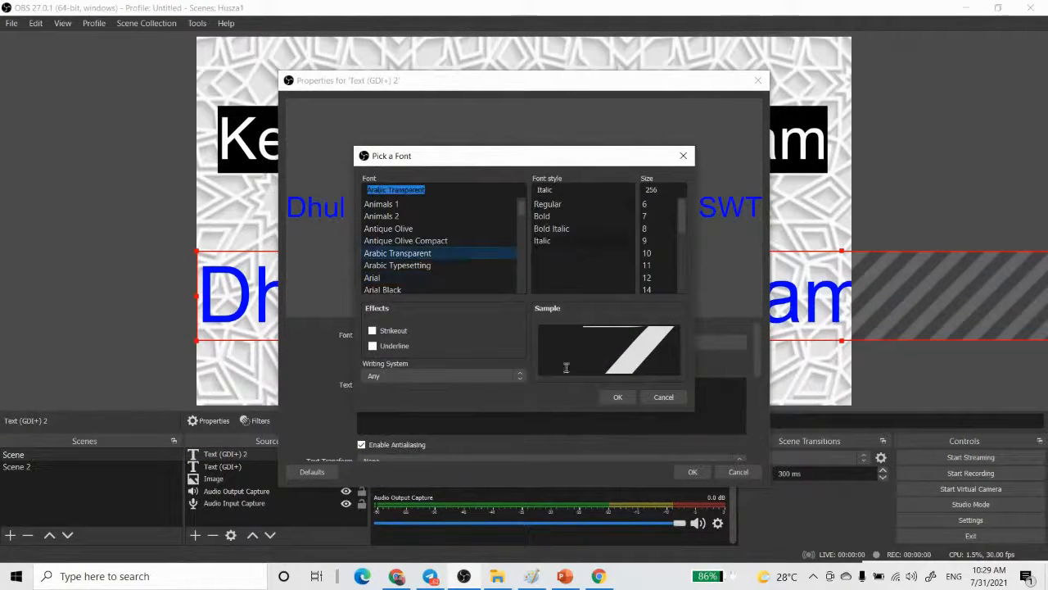
left_click(622, 399)
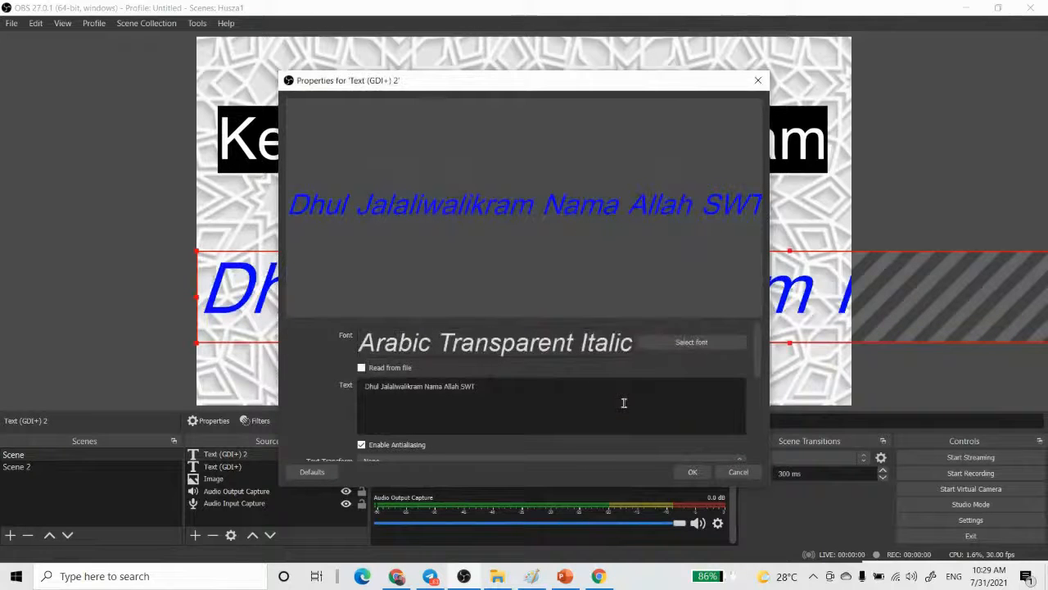
- Change the second text's font to Antique Olive Compact Regular and accept its properties
left_click(656, 345)
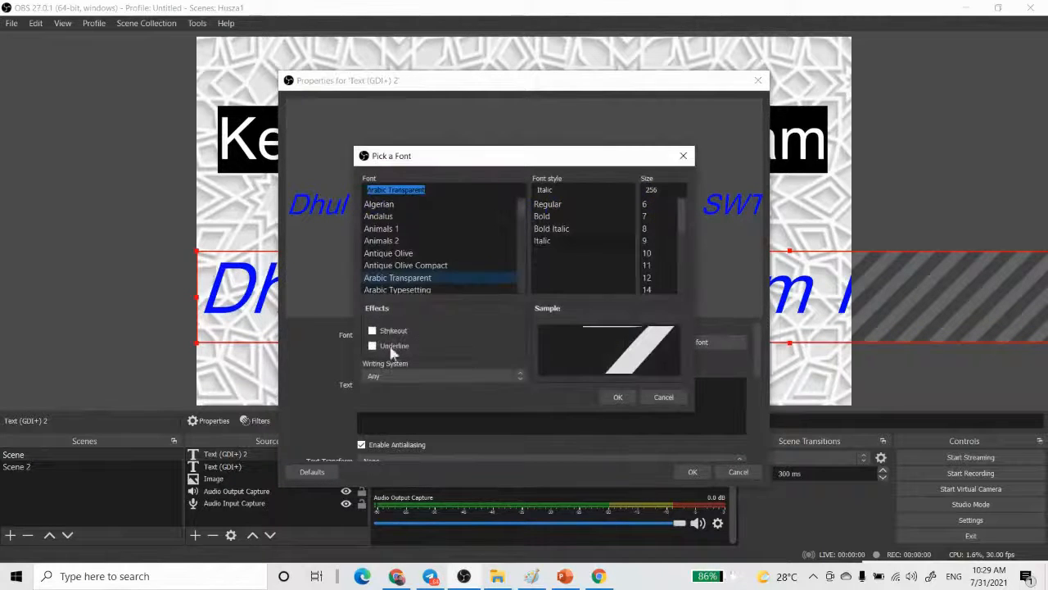
left_click(392, 264)
left_click(618, 396)
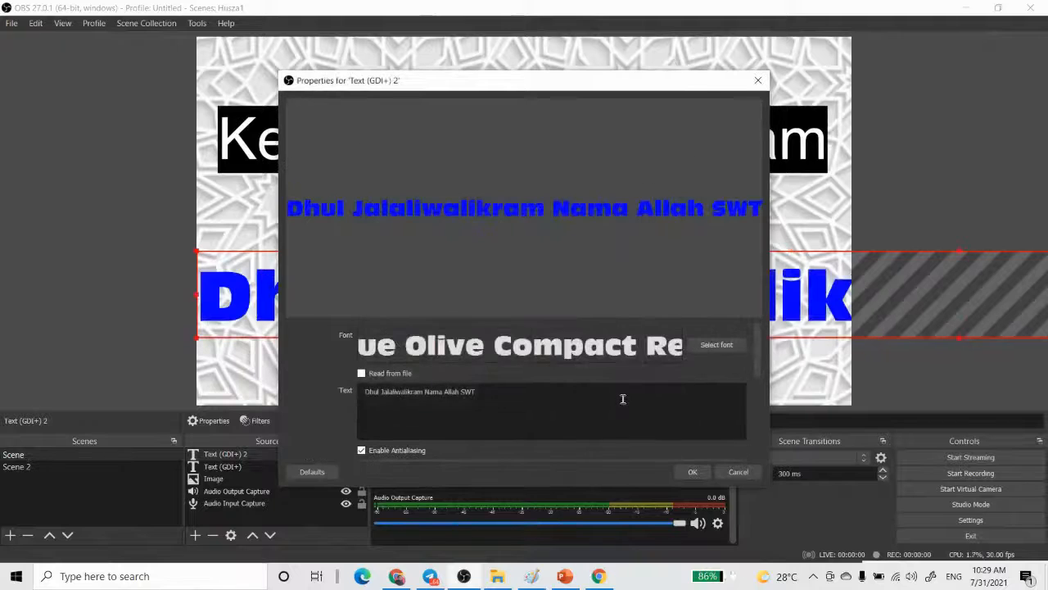
left_click(692, 473)
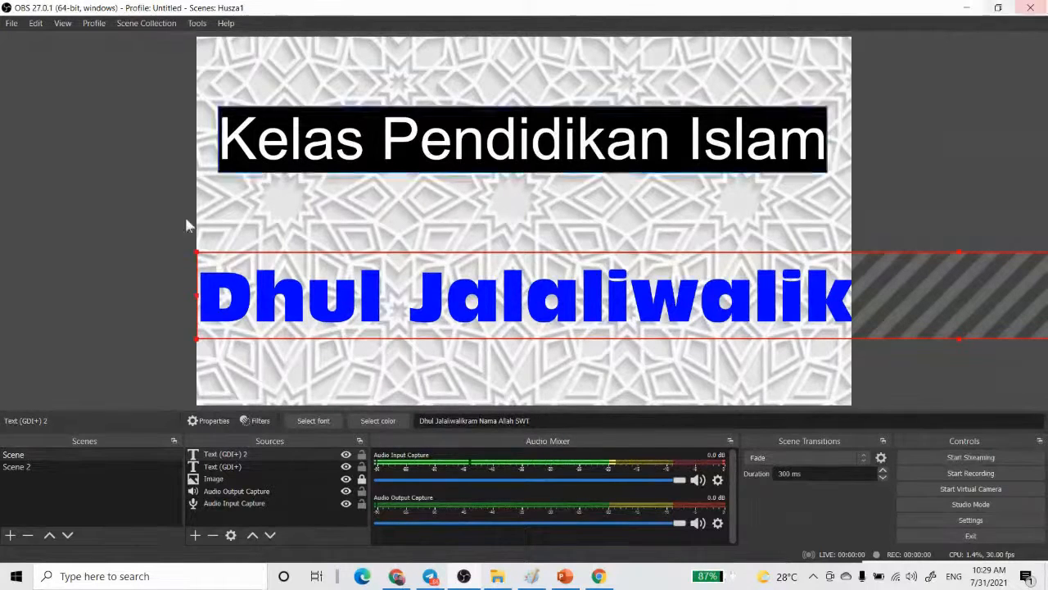
- Add a Scroll filter with the suggested name to the second text and set its horizontal speed to 134
right_click(235, 453)
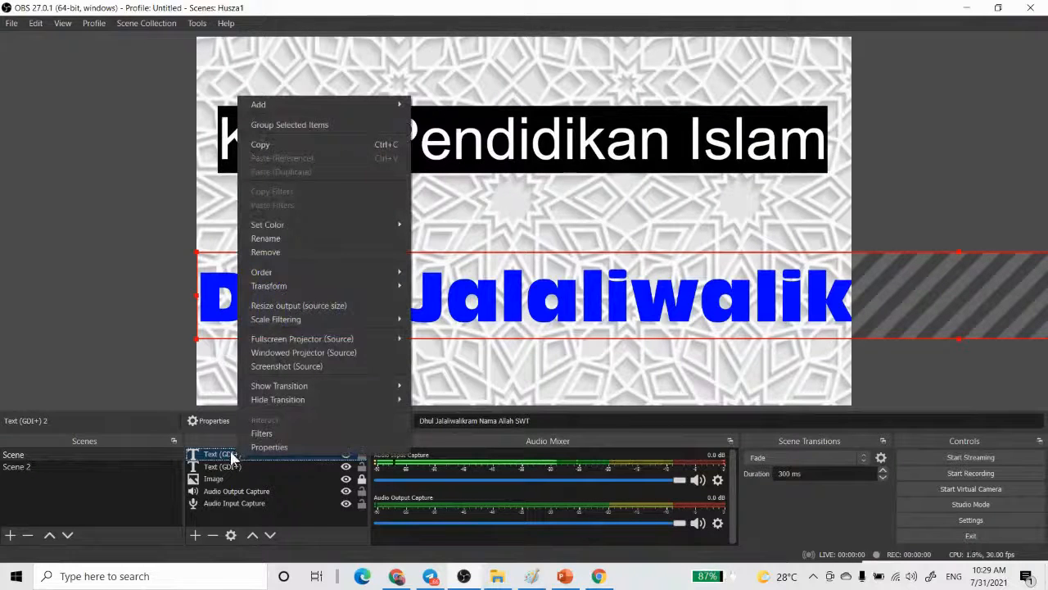
left_click(261, 433)
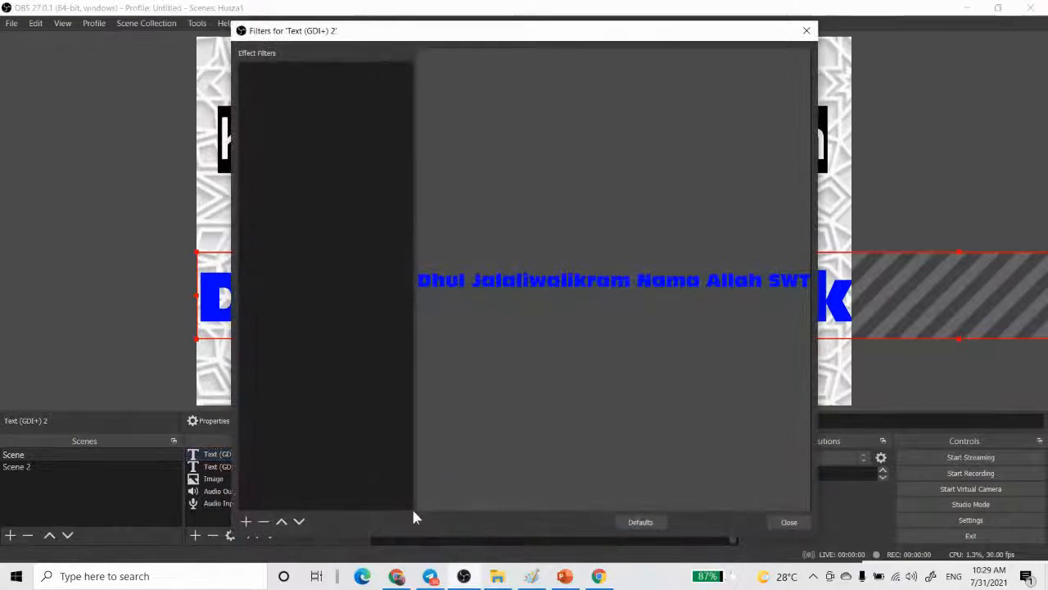
left_click(246, 522)
left_click(265, 497)
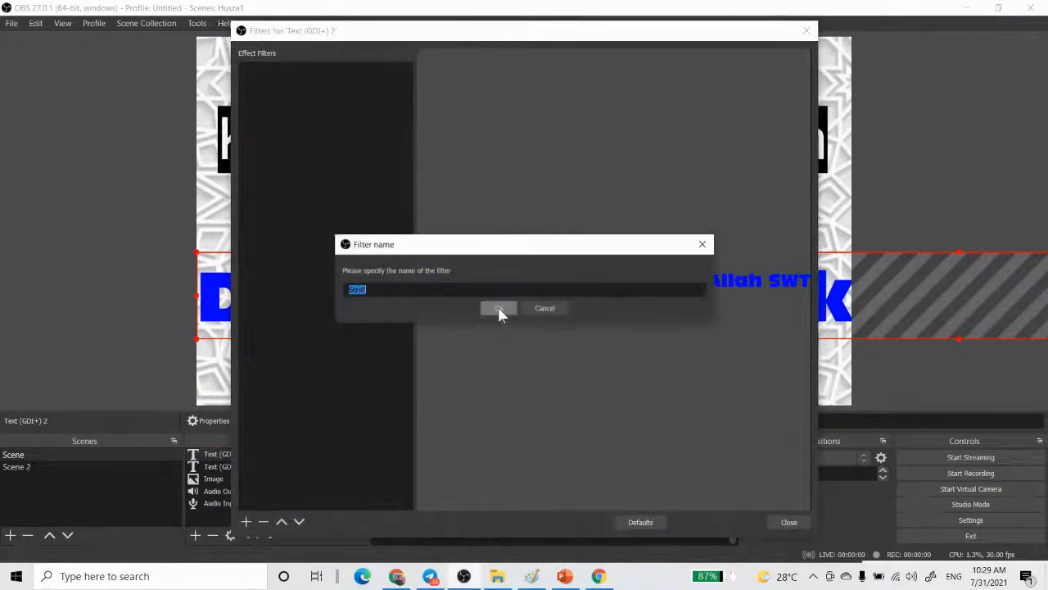
left_click(498, 309)
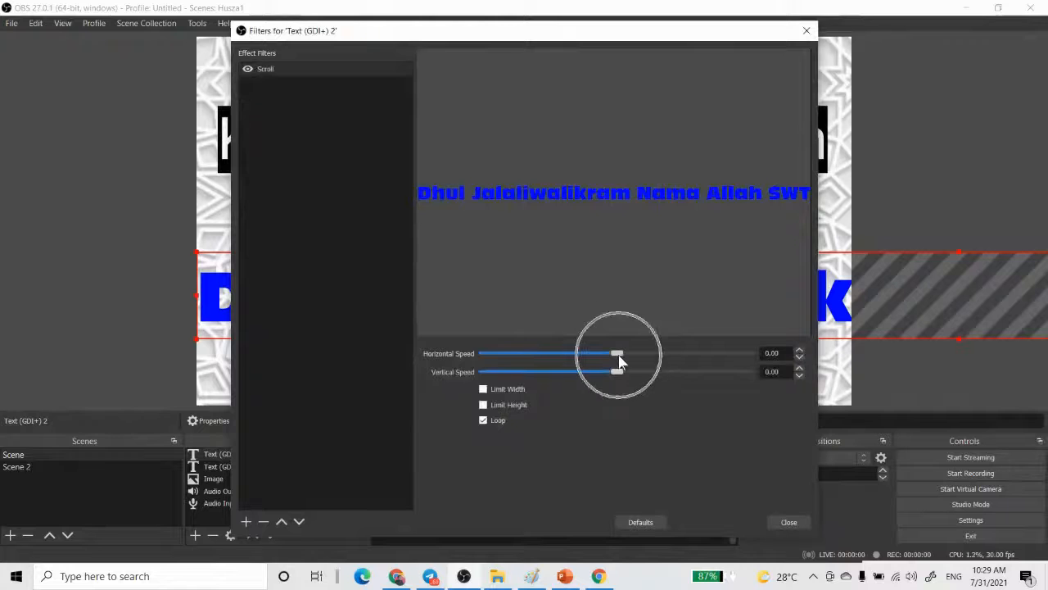
left_click_drag(628, 354, 647, 355)
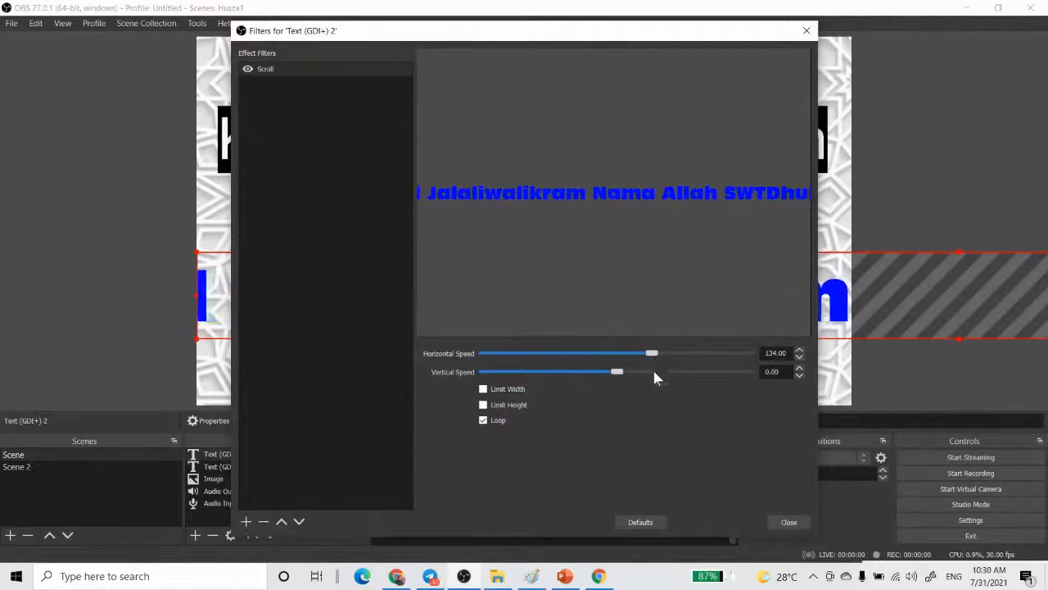
left_click(790, 522)
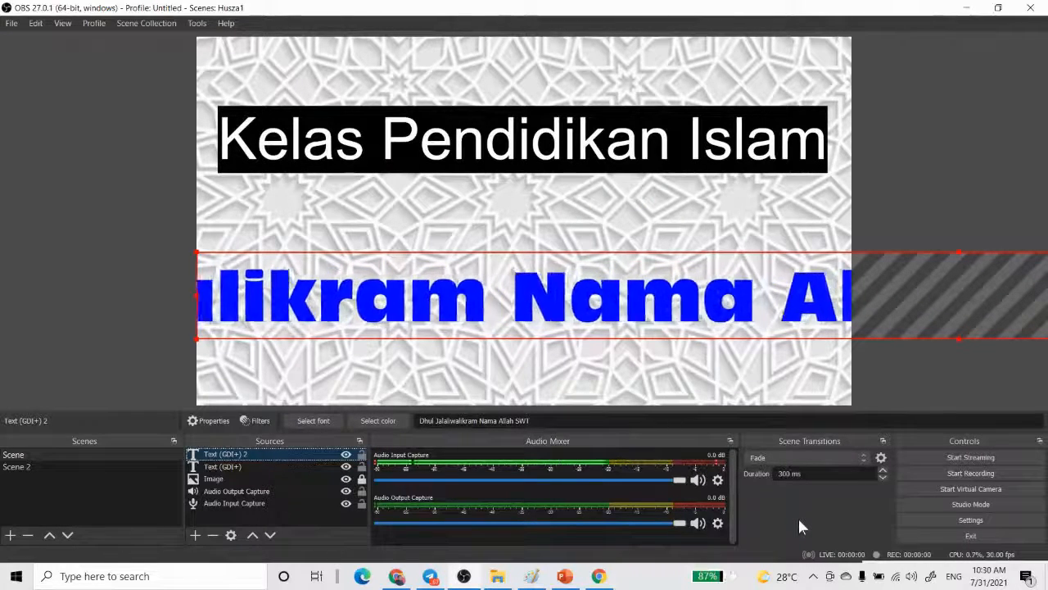
- Raise the horizontal speed of the second text's Scroll filter to 560
double_click(222, 455)
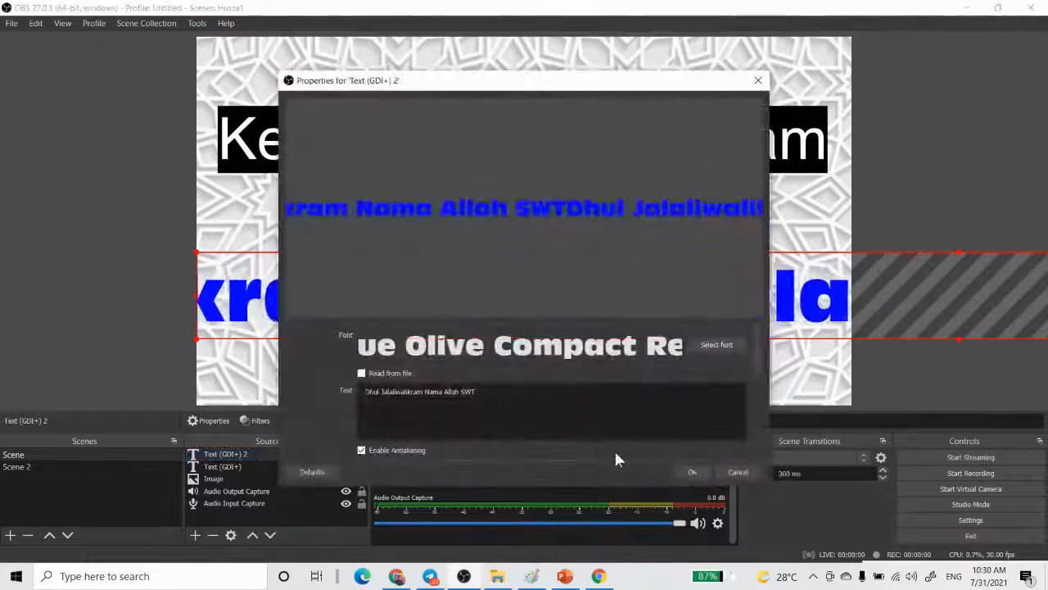
left_click(738, 471)
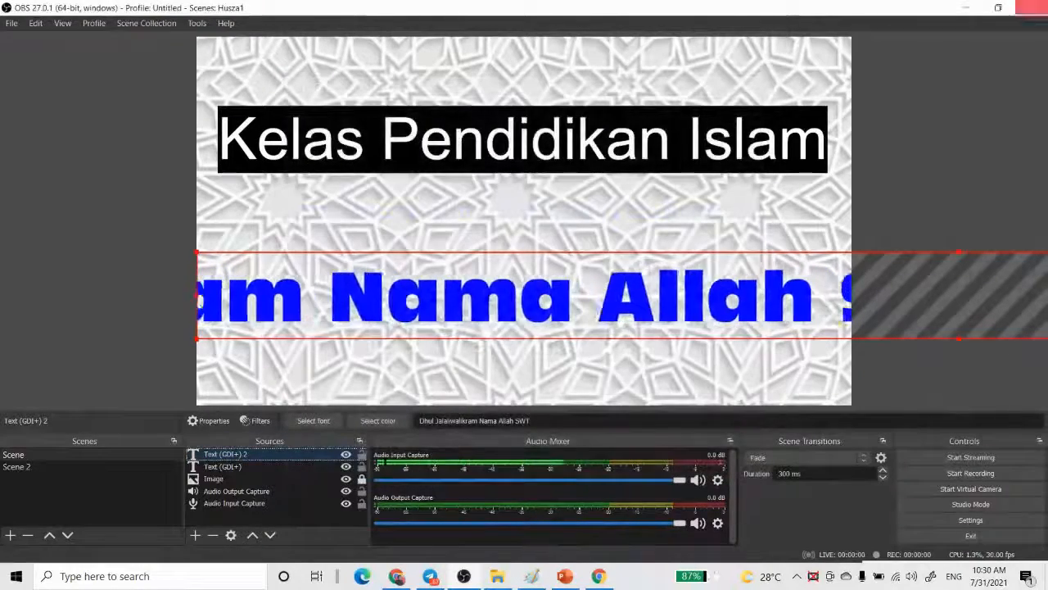
left_click(256, 420)
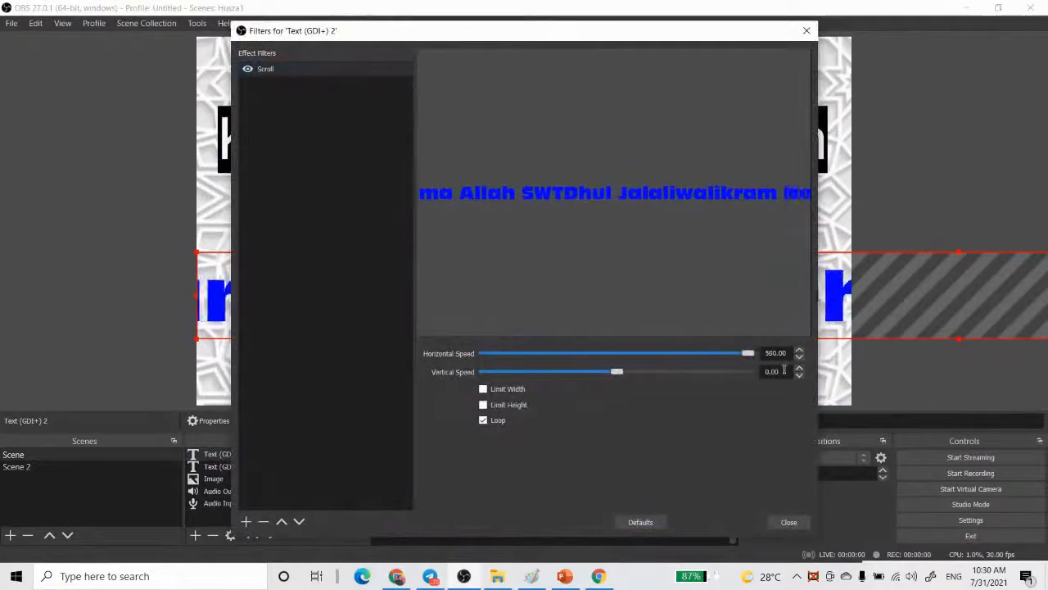
left_click(788, 522)
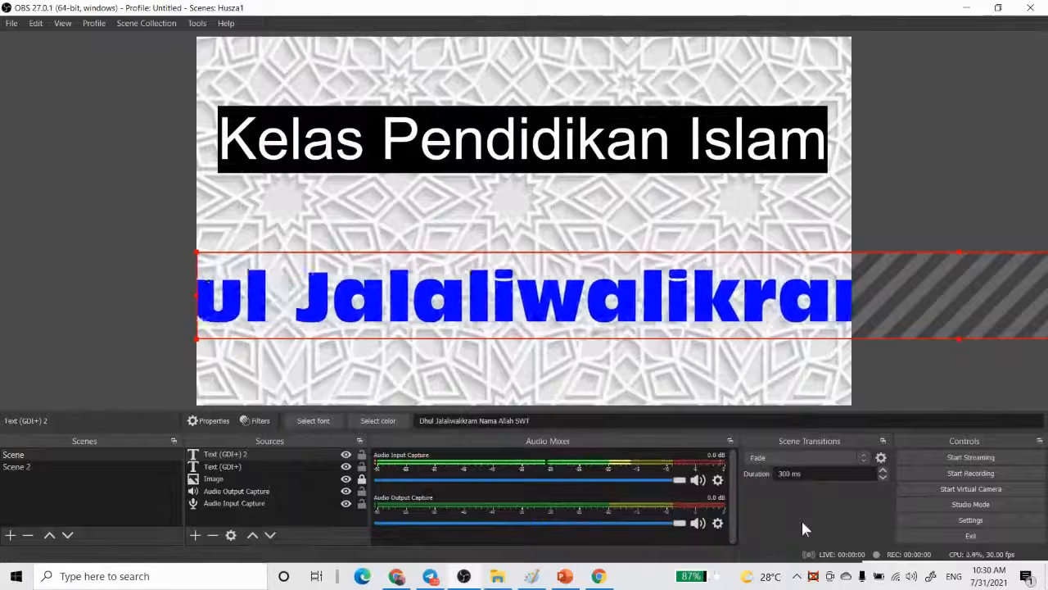
- Insert a hyphen with spaces around it between Jalaliwalikram and Nama in the second text
double_click(234, 451)
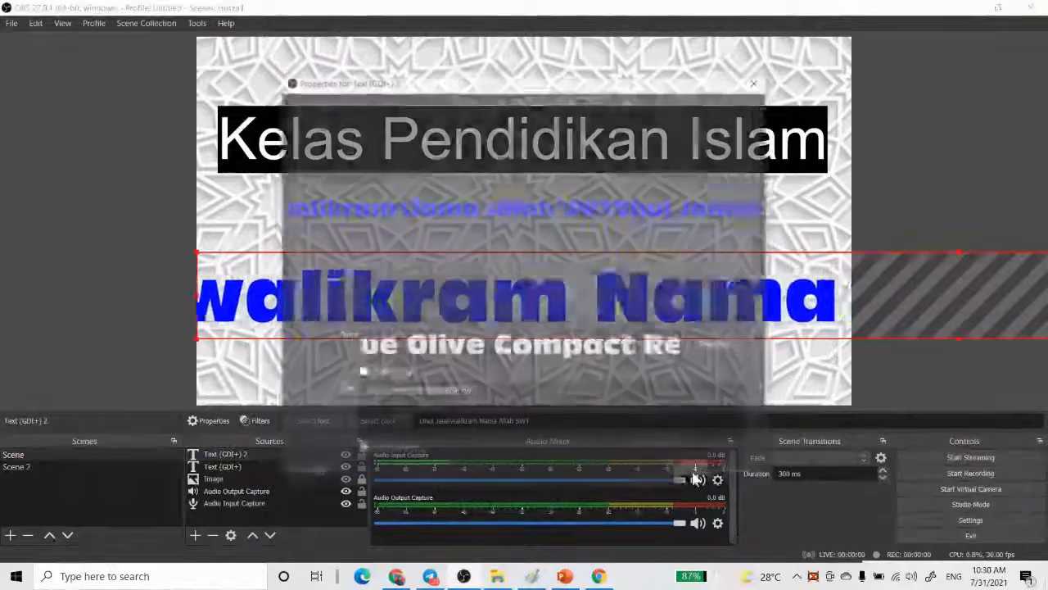
left_click(425, 391)
type("-")
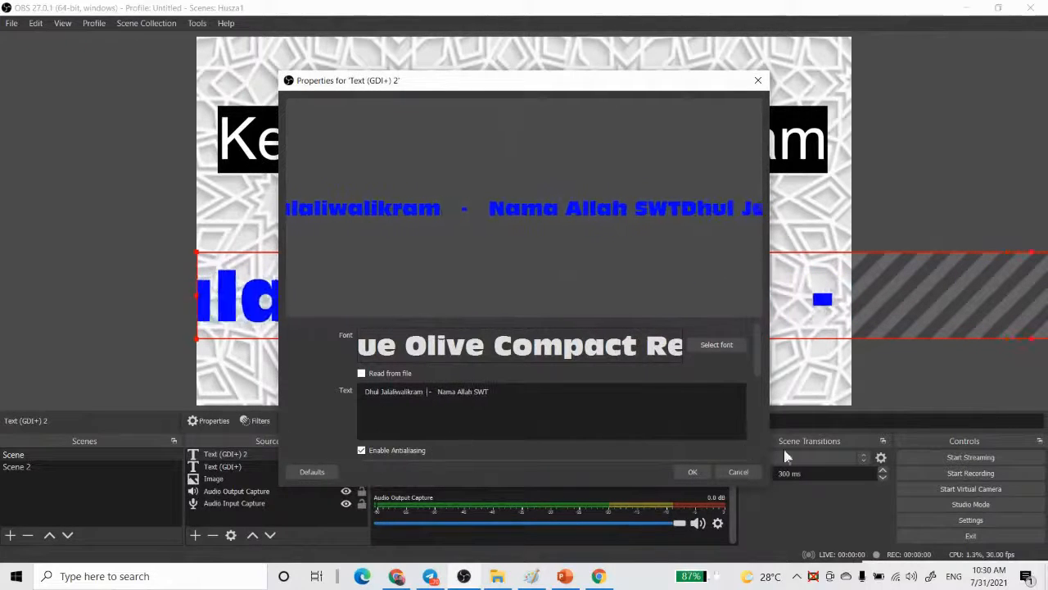
left_click(706, 473)
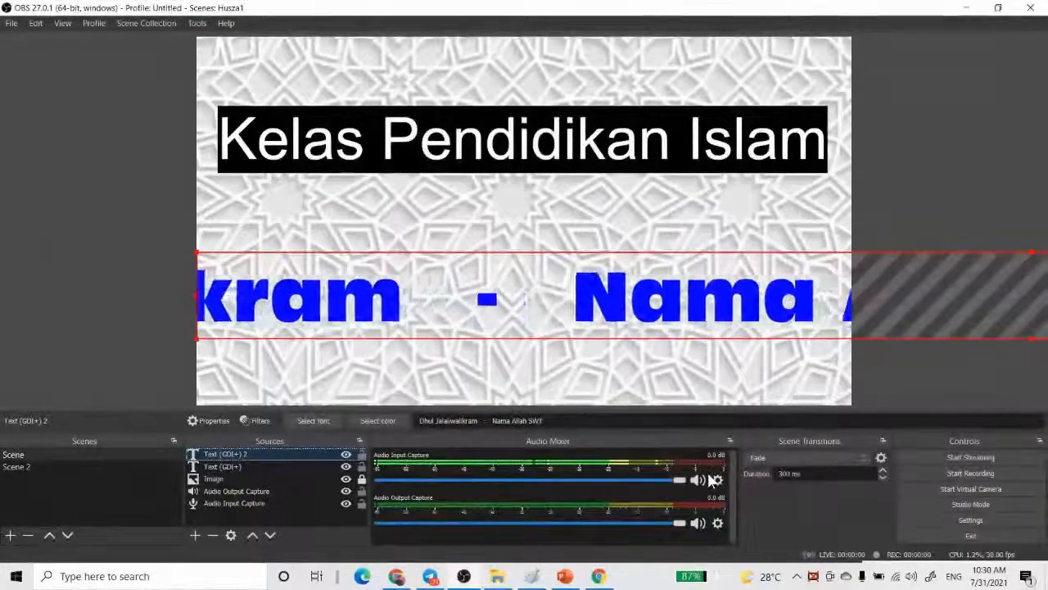
- Move the Kelas Pendidikan Islam title down near the scrolling text and add a new Image source using LOGO PPIM.jpg from the STORE1 folder
left_click(525, 153)
left_click_drag(525, 153, 525, 216)
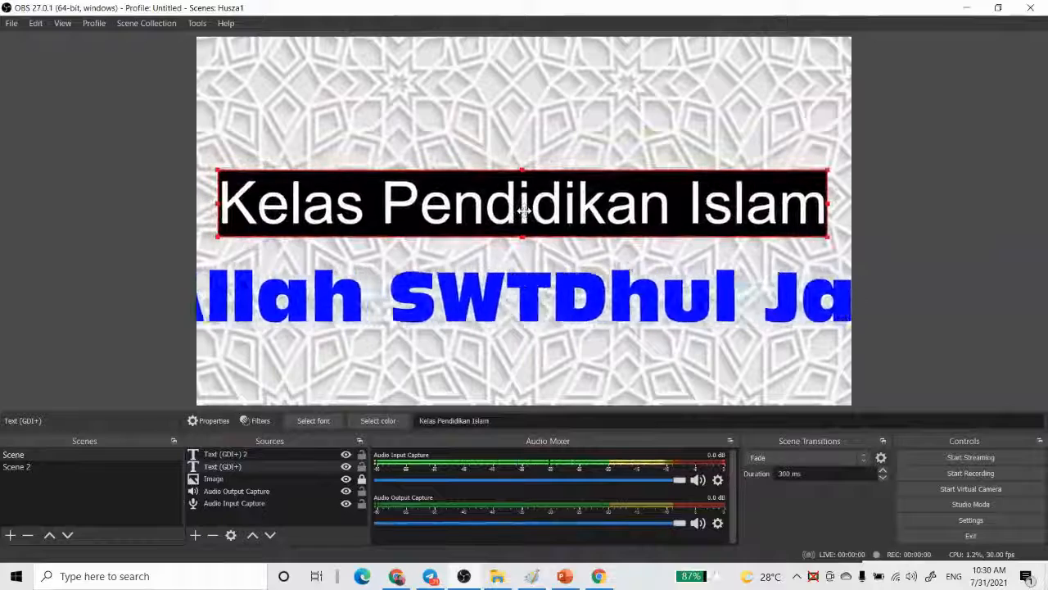
left_click(194, 535)
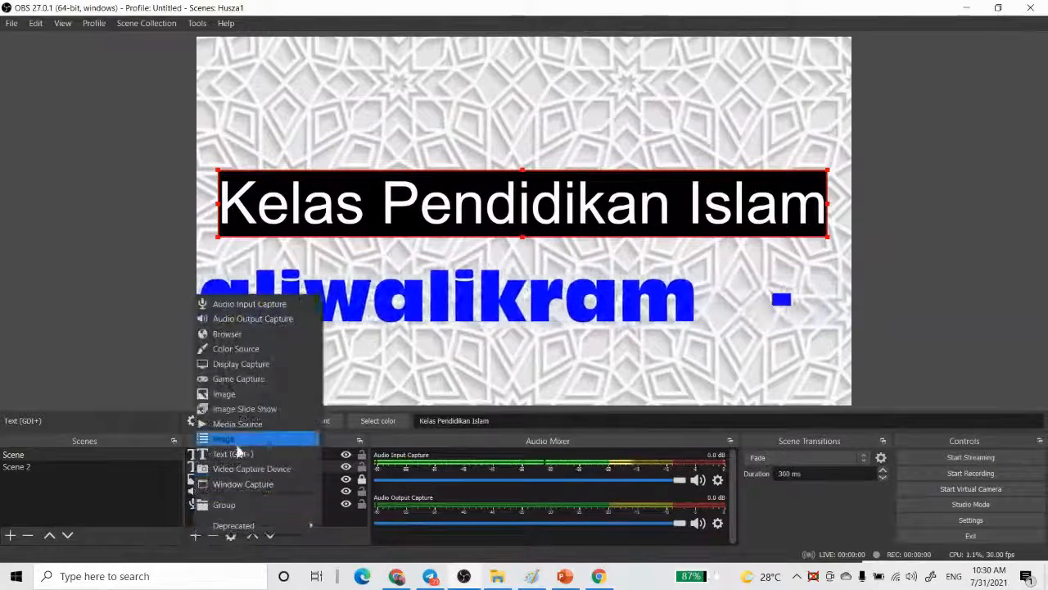
left_click(237, 393)
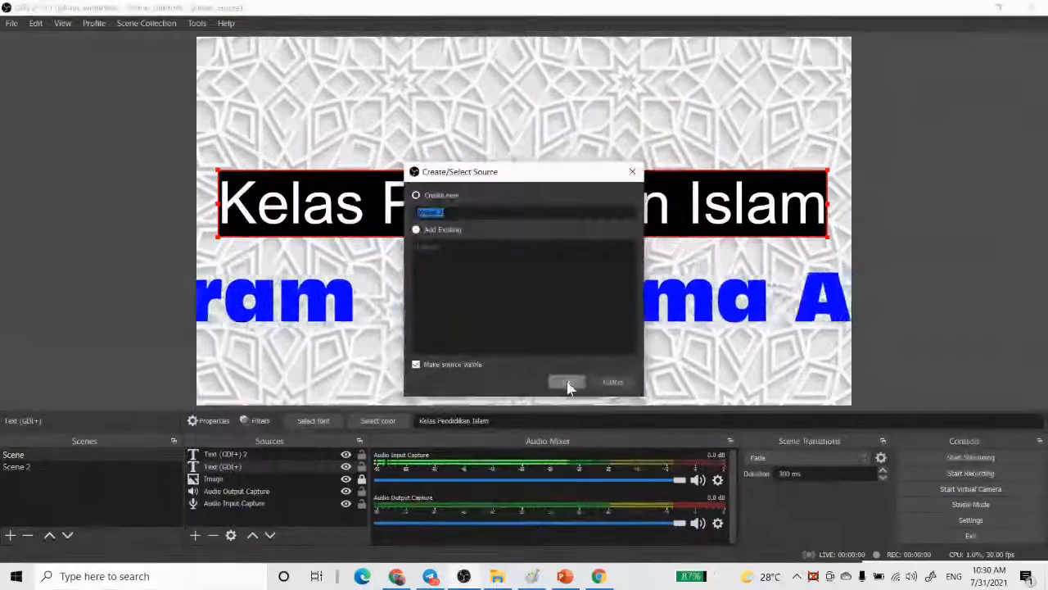
left_click(568, 382)
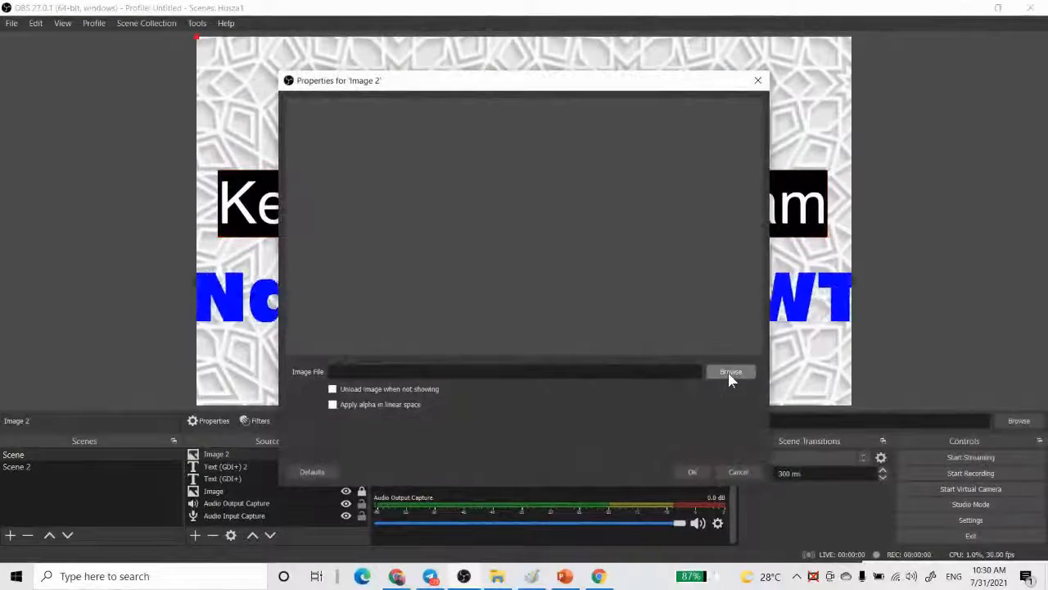
left_click(730, 370)
left_click(342, 191)
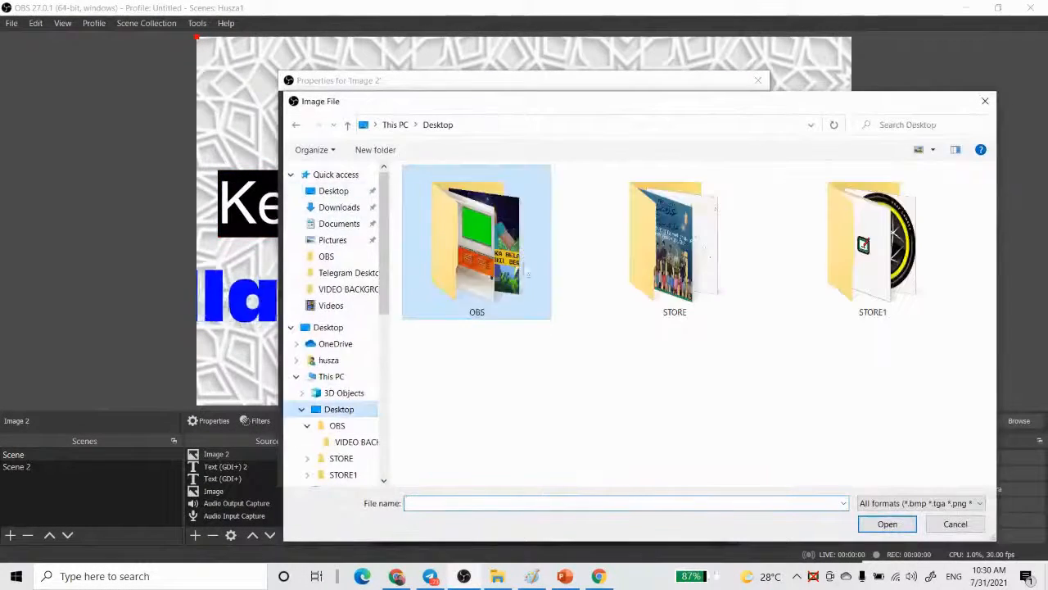
left_click(881, 274)
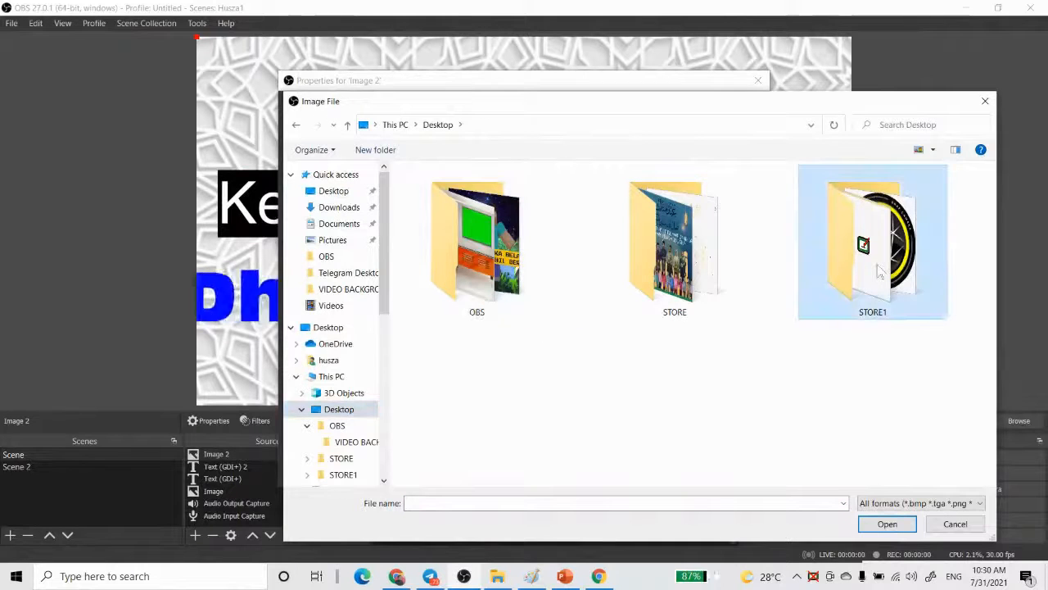
double_click(881, 274)
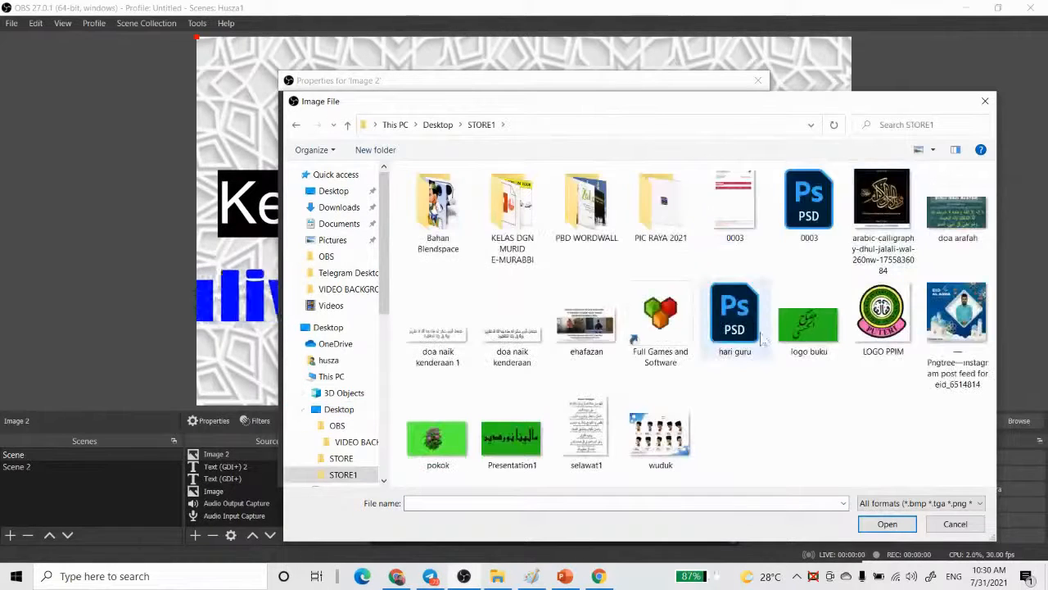
double_click(887, 313)
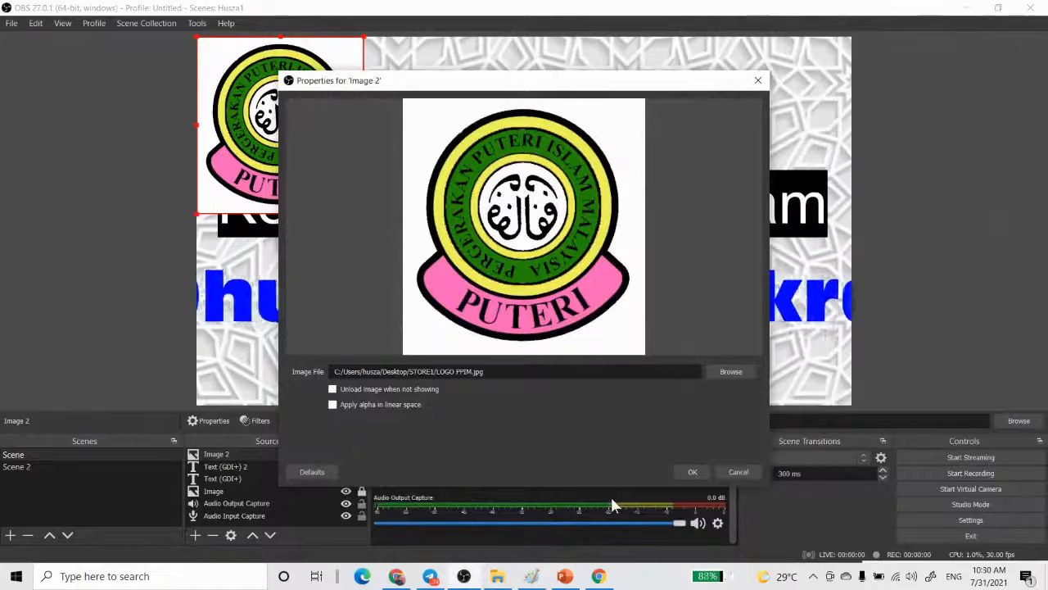
left_click(692, 471)
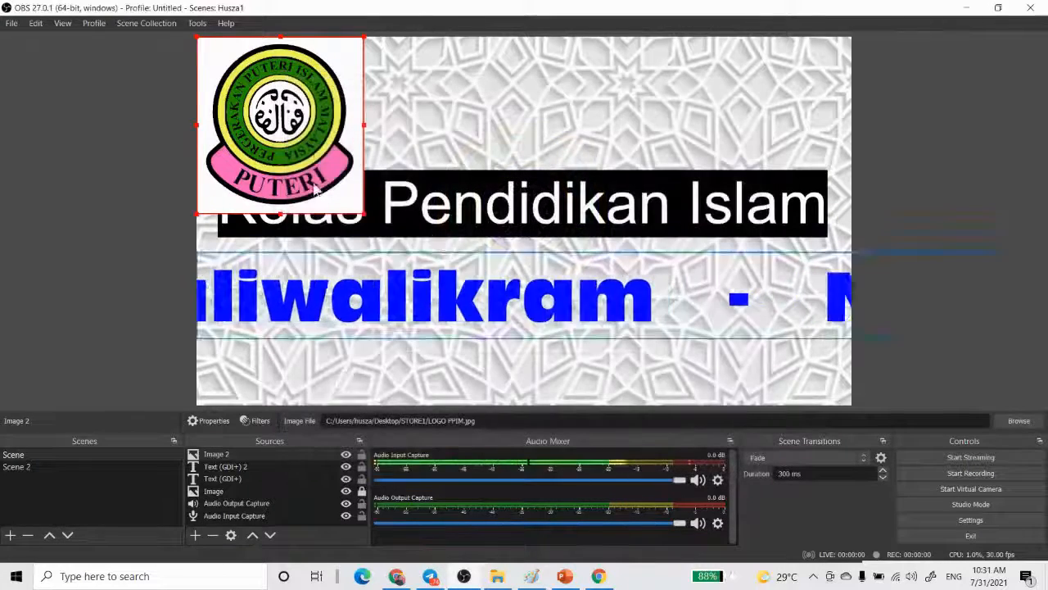
- Shrink the logo image, place it centred above the Kelas Pendidikan Islam title, and deselect it
left_click_drag(303, 145, 568, 160)
left_click_drag(462, 229, 513, 121)
left_click(859, 135)
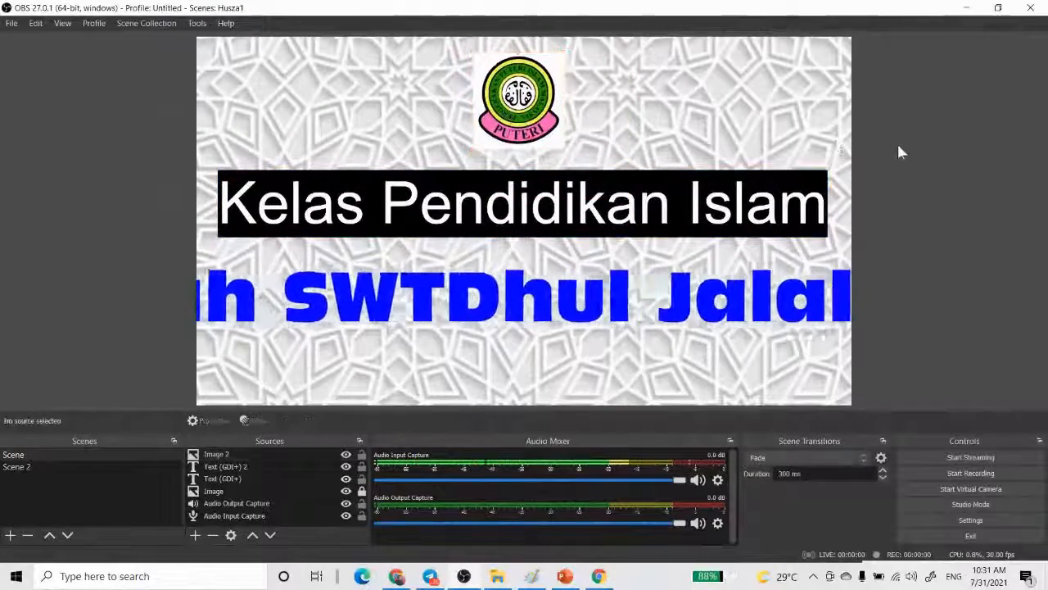
- Move the scrolling text down near the canvas's lower edge, shift the title slightly down, and deselect
left_click_drag(548, 288, 557, 327)
left_click_drag(559, 205, 559, 215)
left_click(910, 215)
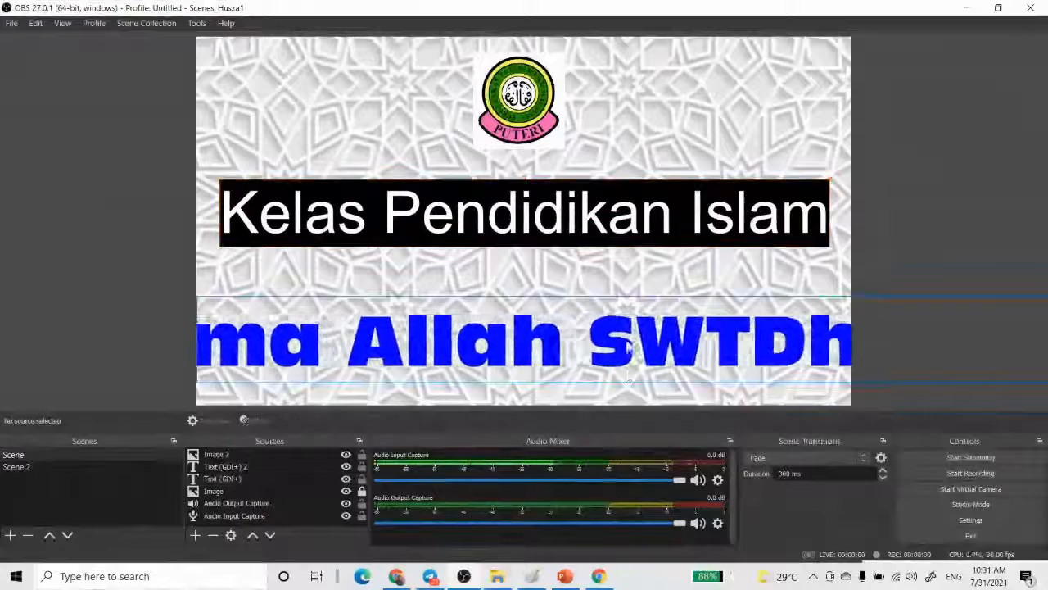
- Show Scene 2 and create a new scene with the suggested name Scene 3
left_click(25, 469)
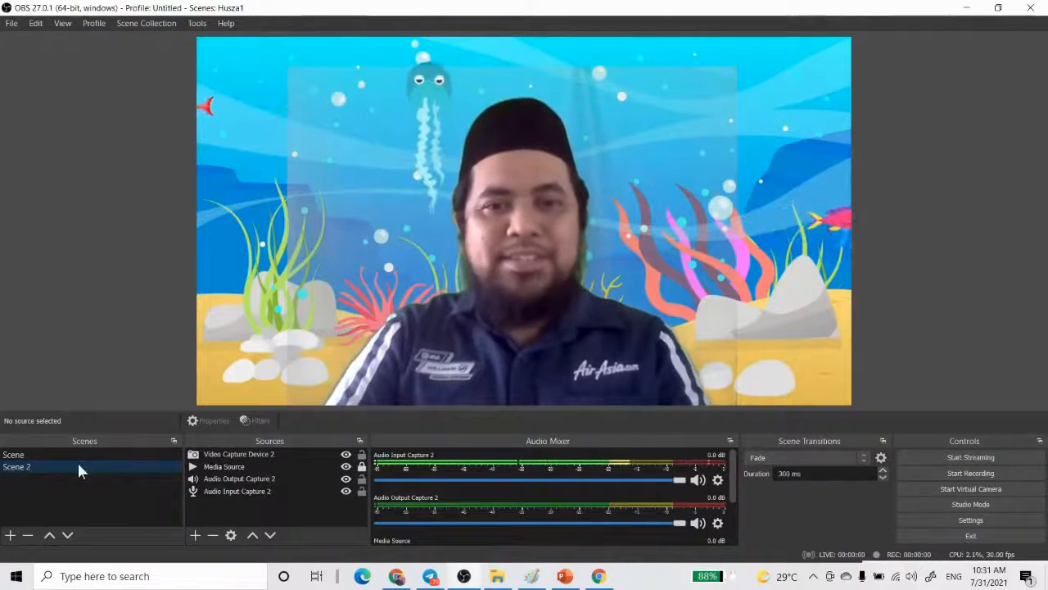
left_click(10, 537)
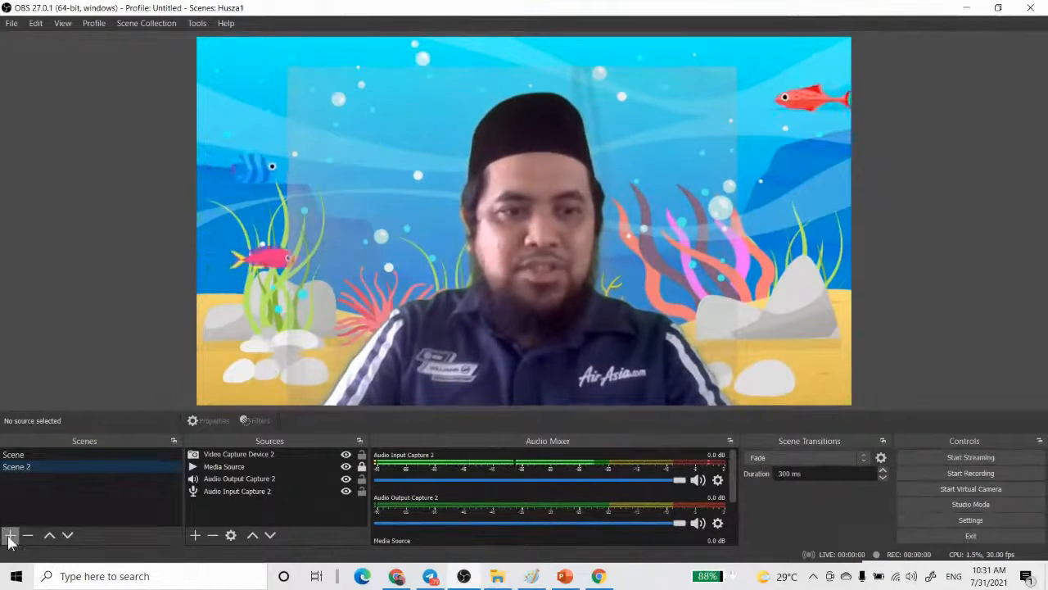
left_click(498, 307)
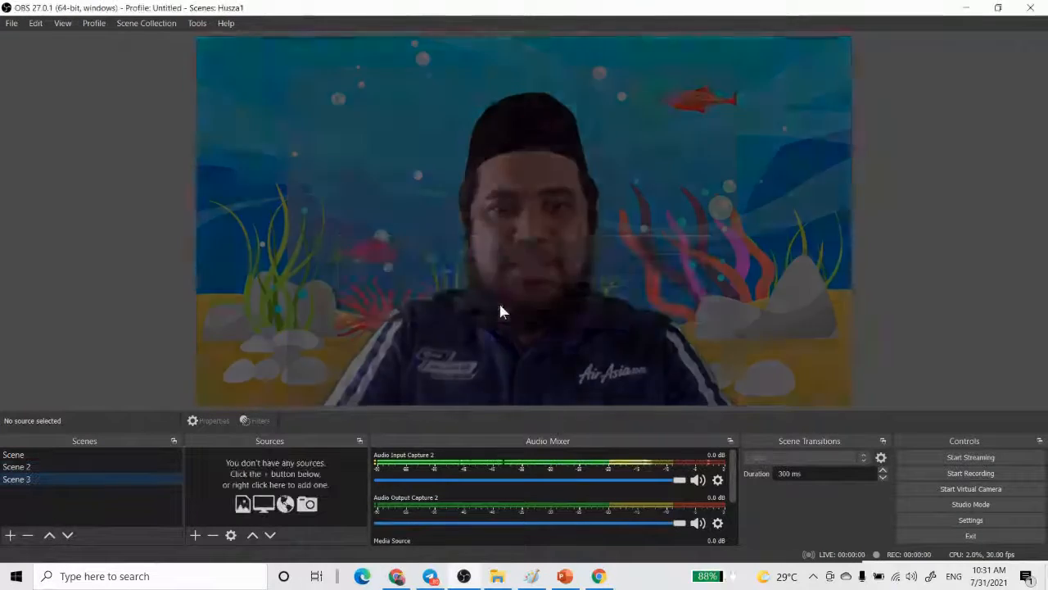
- Add an Audio Input Capture source with the suggested name to Scene 3, using the Default device
left_click(197, 536)
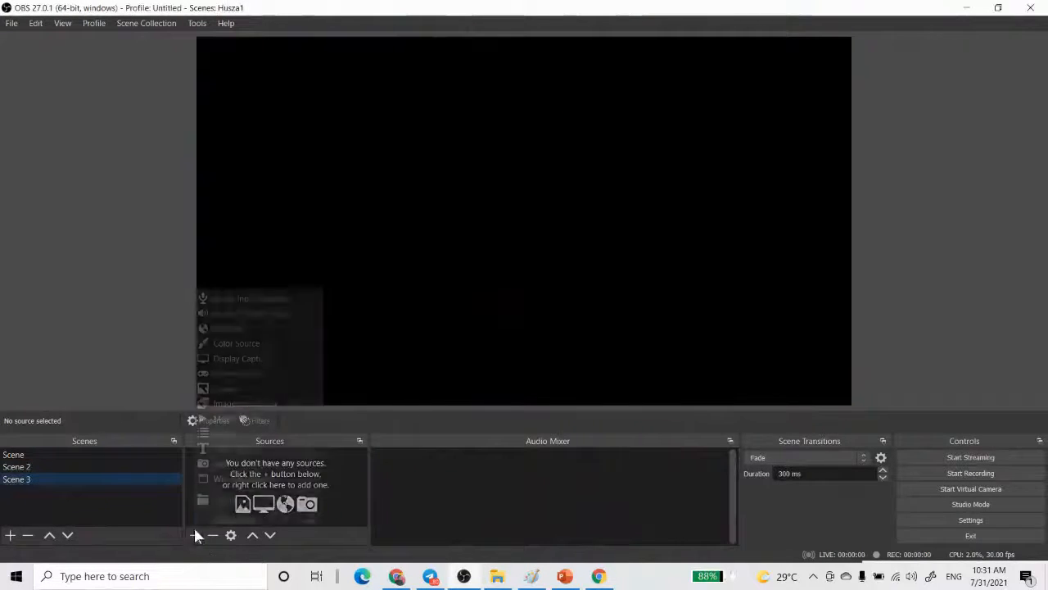
left_click(257, 299)
left_click(577, 386)
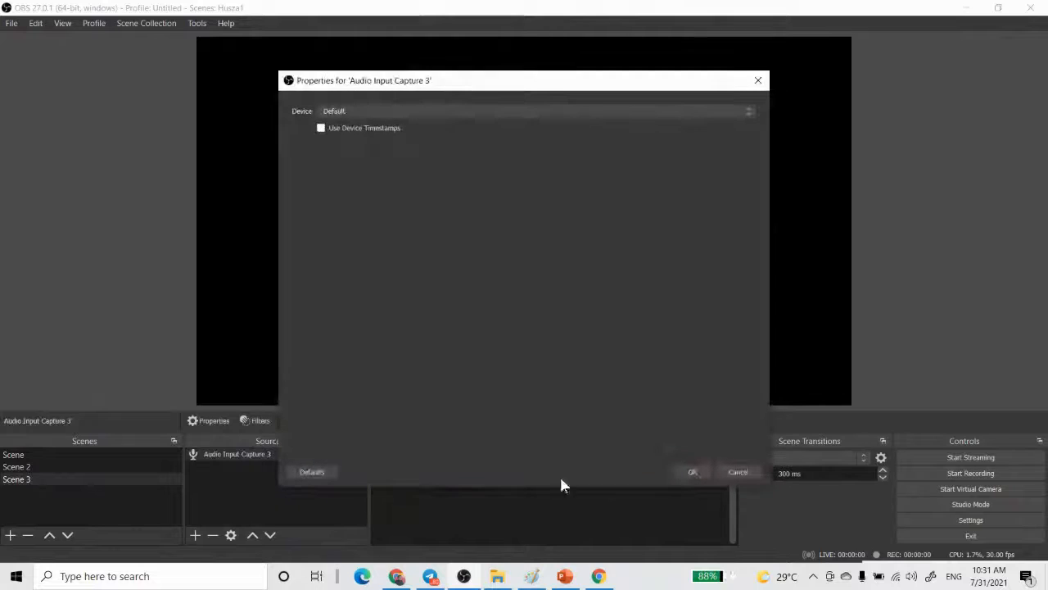
left_click(692, 473)
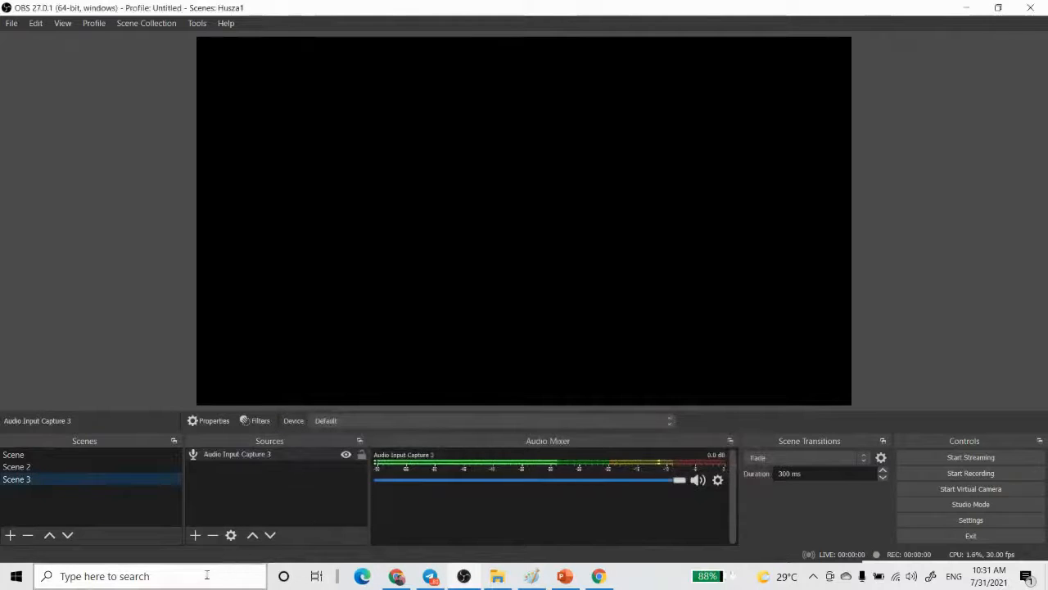
- Add an Audio Output Capture source with the suggested name to Scene 3, using the Default device
left_click(195, 536)
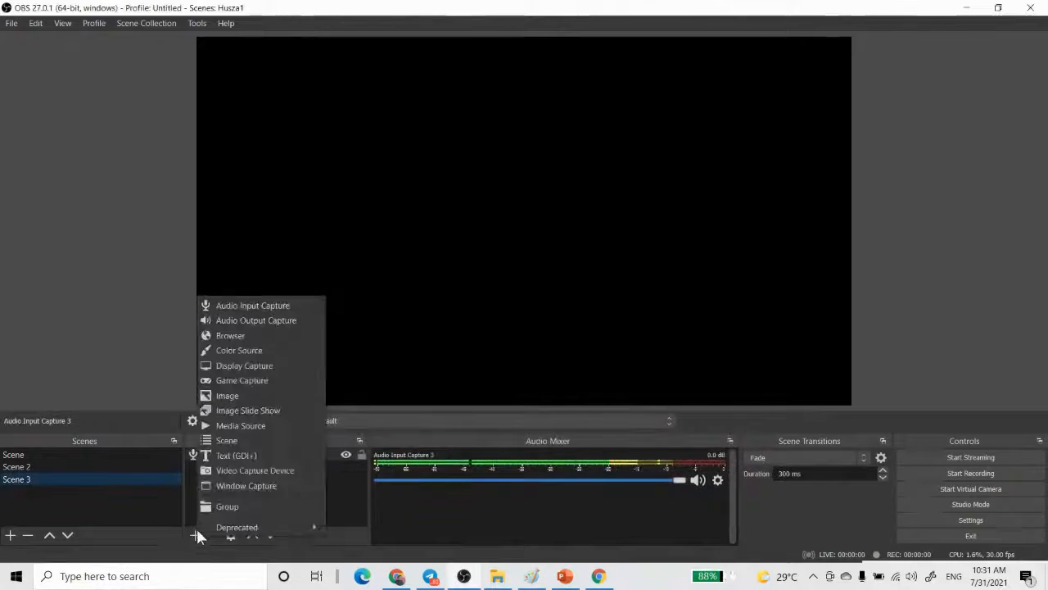
left_click(257, 320)
left_click(568, 385)
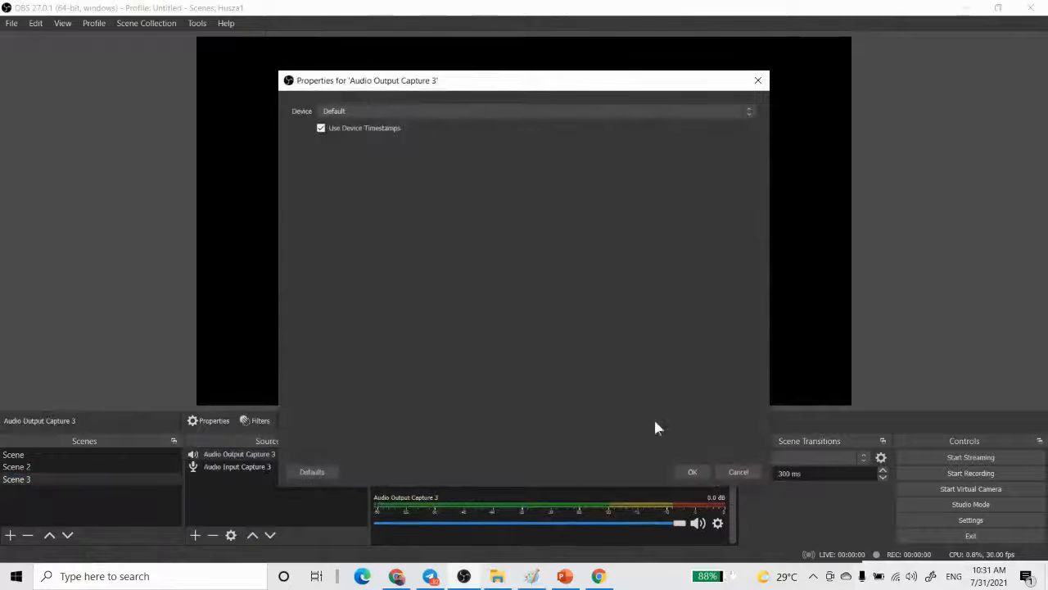
left_click(692, 473)
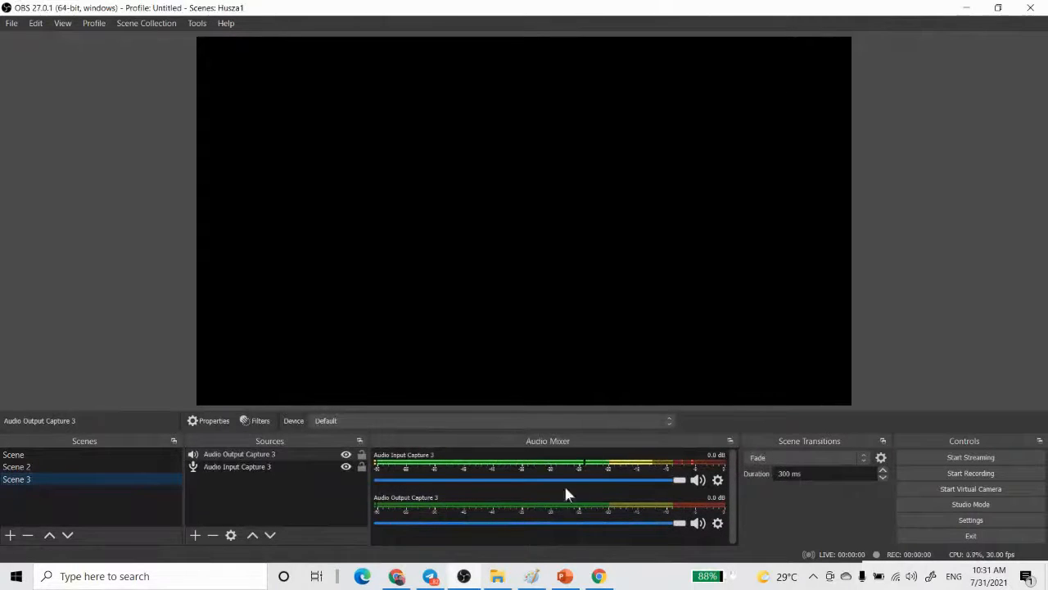
- Switch to PowerPoint and close the OBS KELAS SABTU slide show and its presentation
left_click(564, 577)
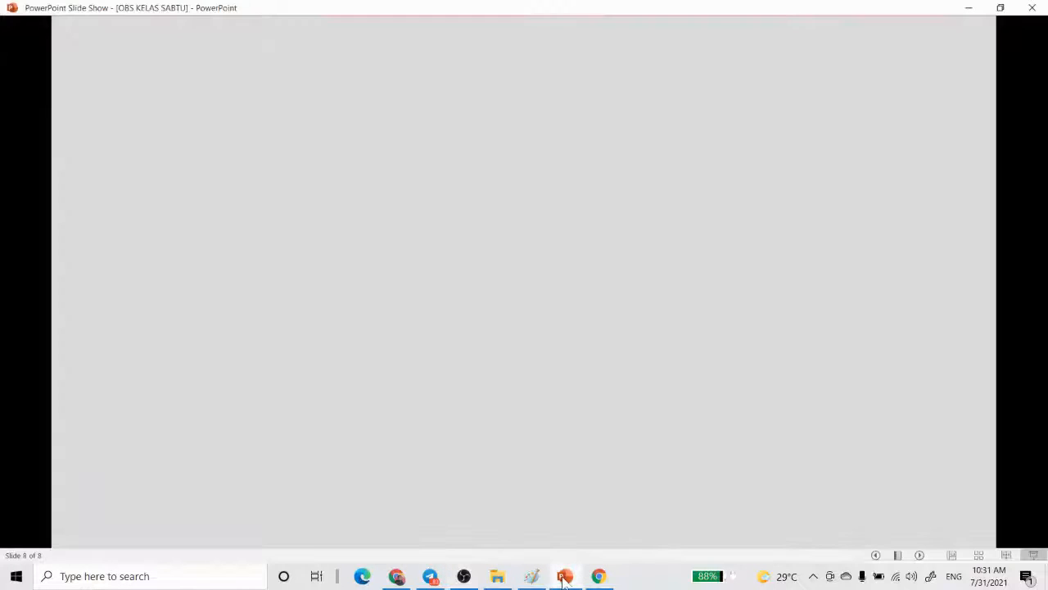
left_click(563, 580)
left_click(563, 581)
left_click(1032, 7)
left_click(561, 319)
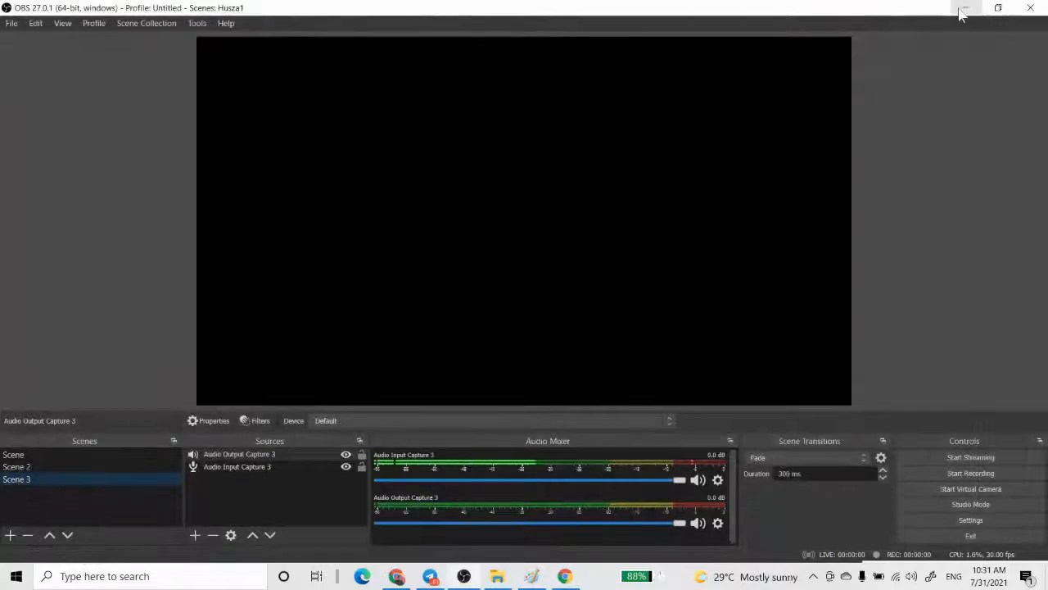
- Look through the OBS and STORE folders on the Desktop in File Explorer for a teaching presentation
left_click(964, 8)
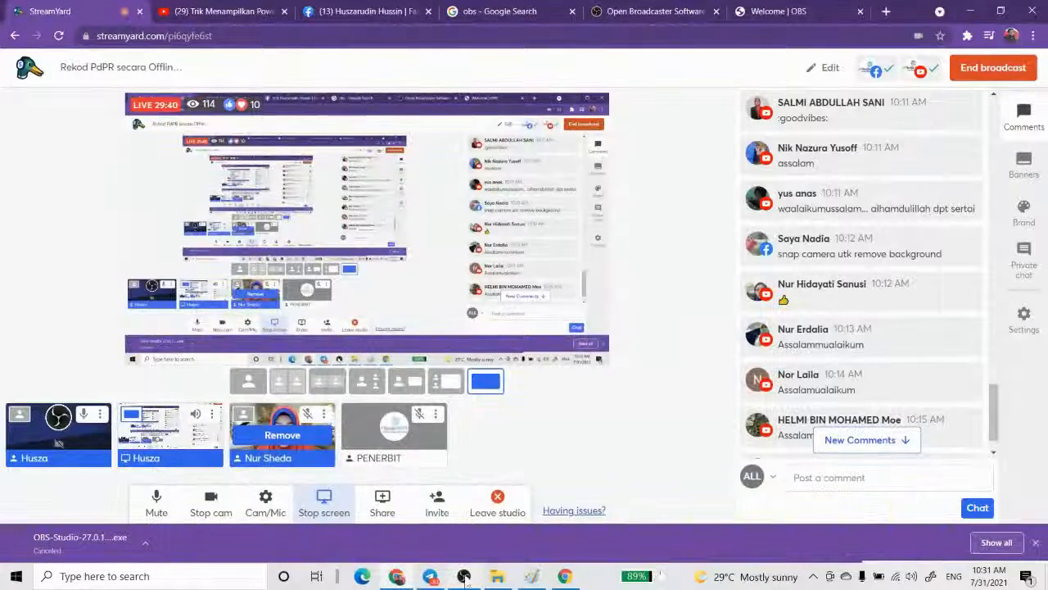
left_click(463, 577)
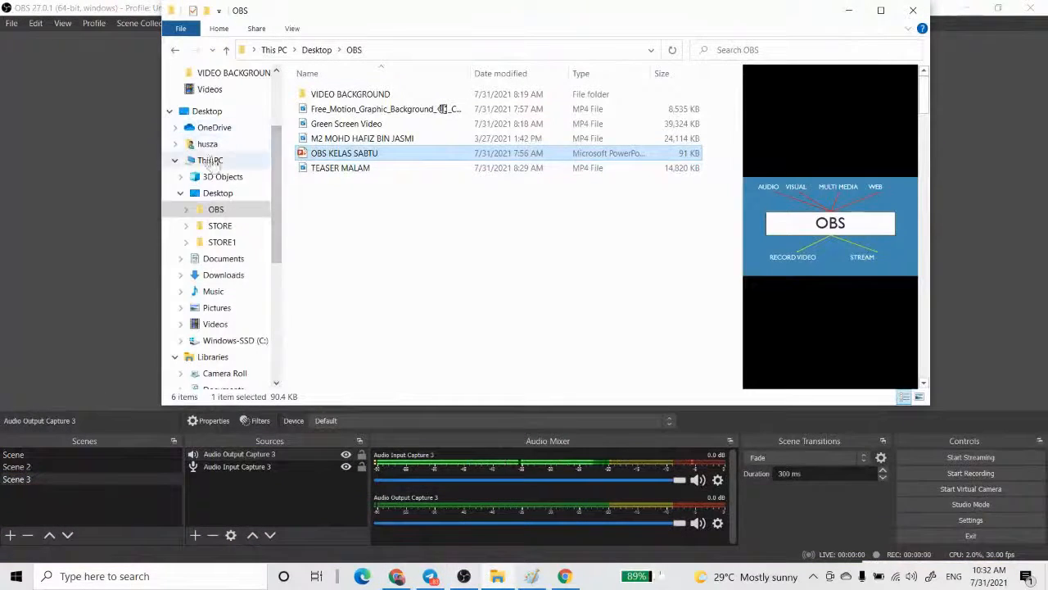
left_click(218, 193)
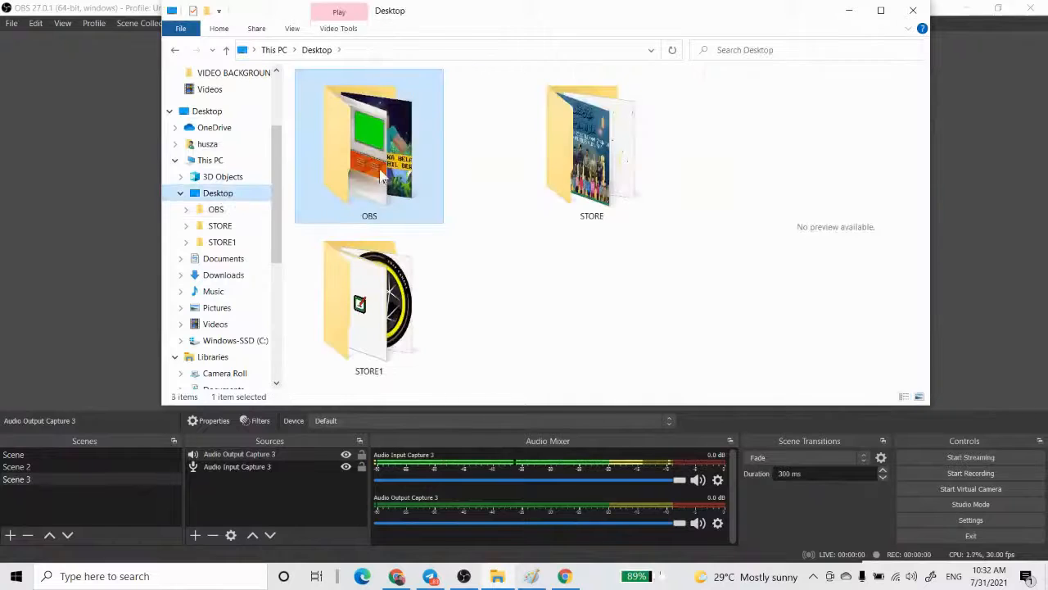
double_click(380, 179)
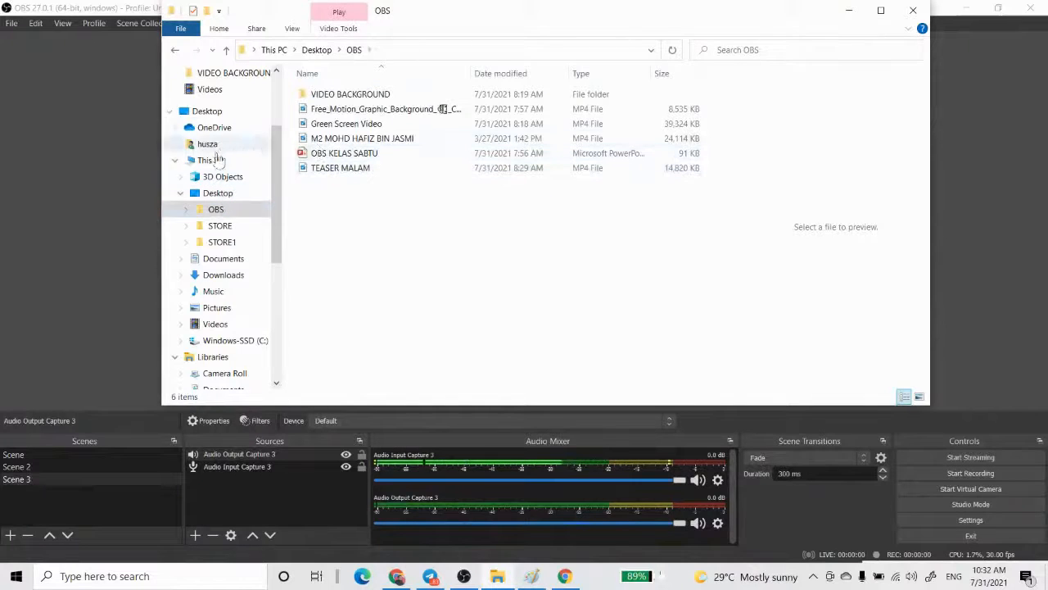
left_click(211, 192)
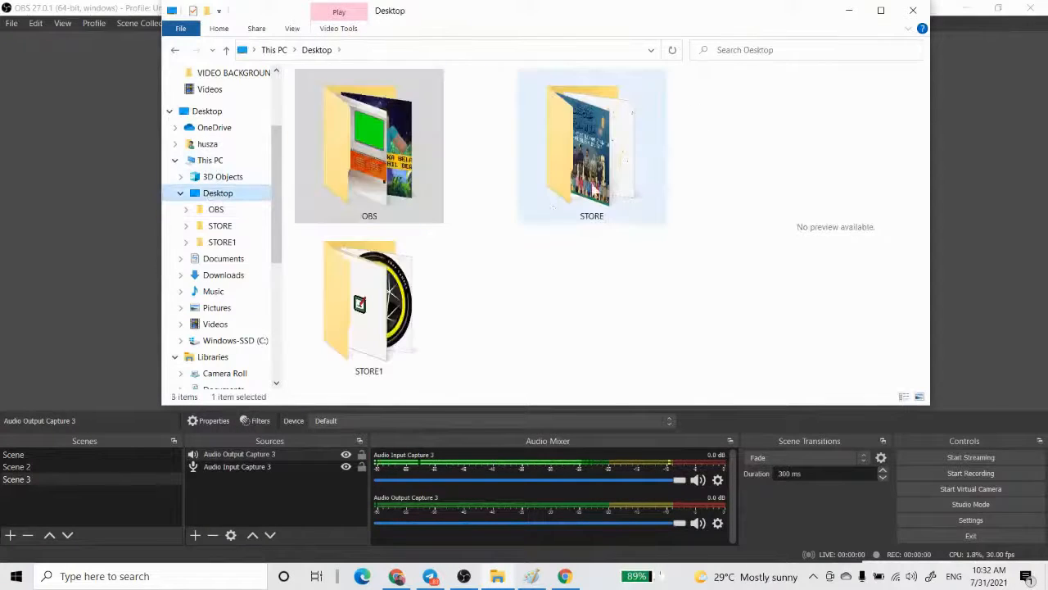
double_click(606, 164)
scroll(614, 227, "down", 15)
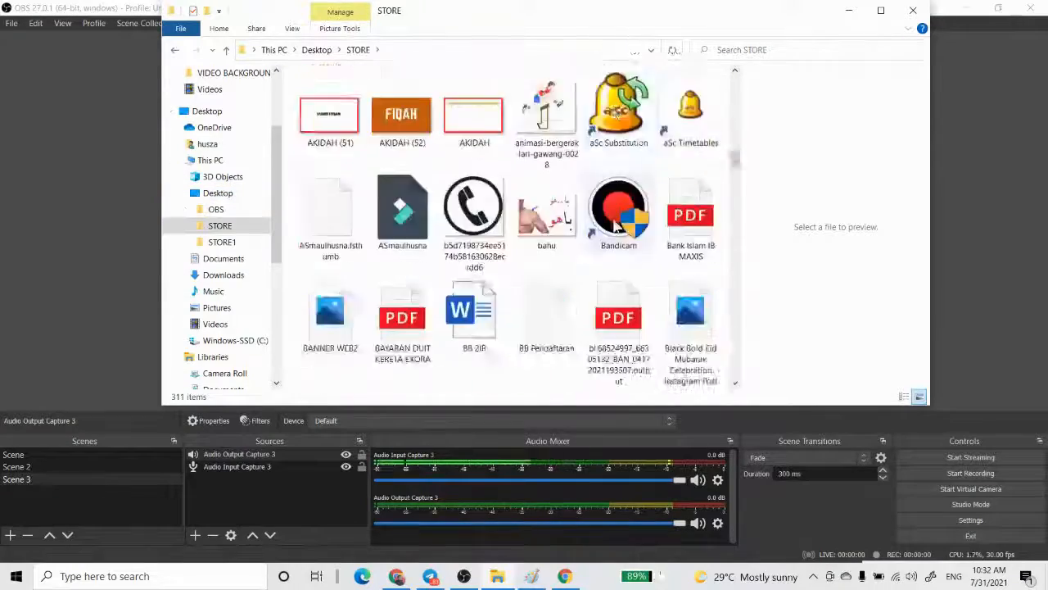
scroll(614, 227, "down", 15)
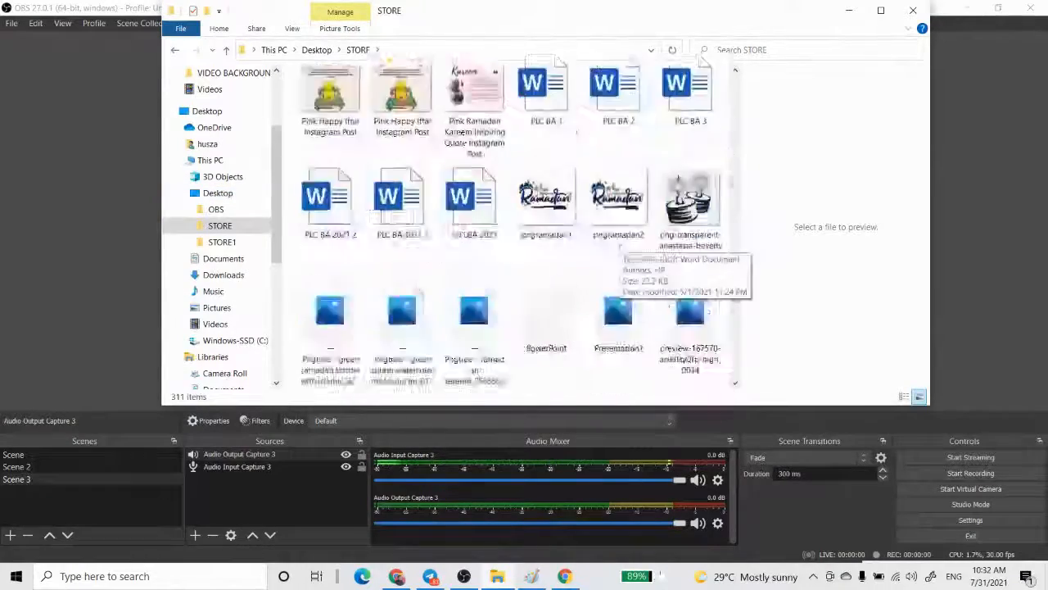
scroll(594, 267, "up", 5)
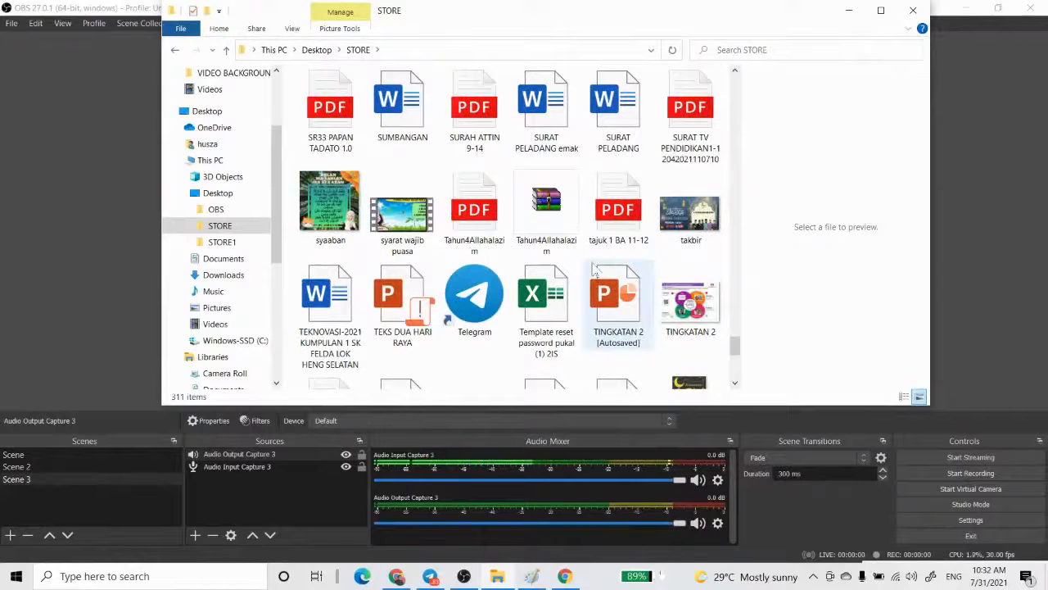
scroll(594, 270, "up", 5)
scroll(595, 271, "up", 10)
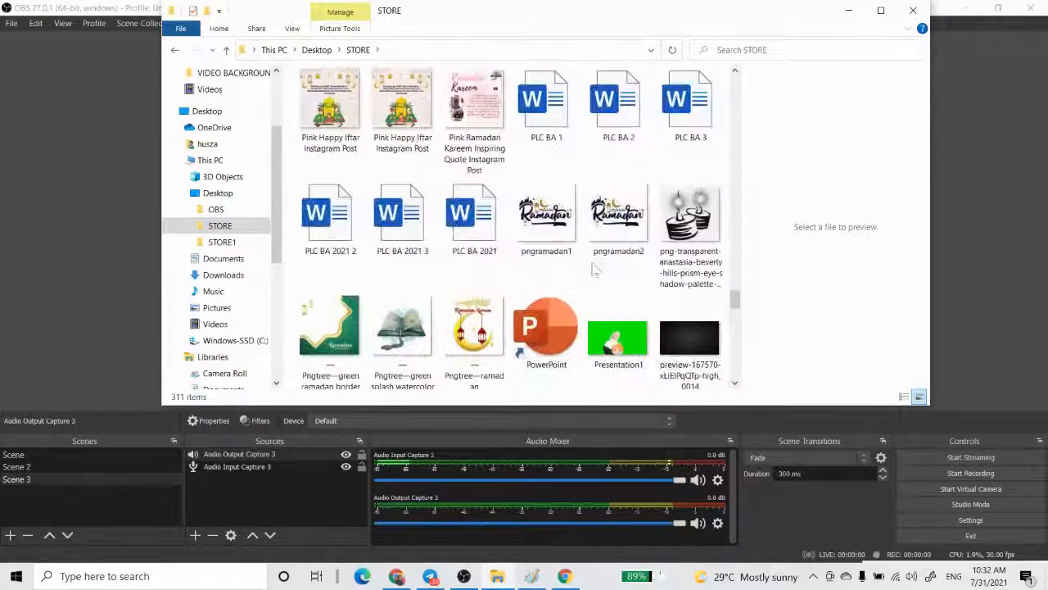
left_click(226, 50)
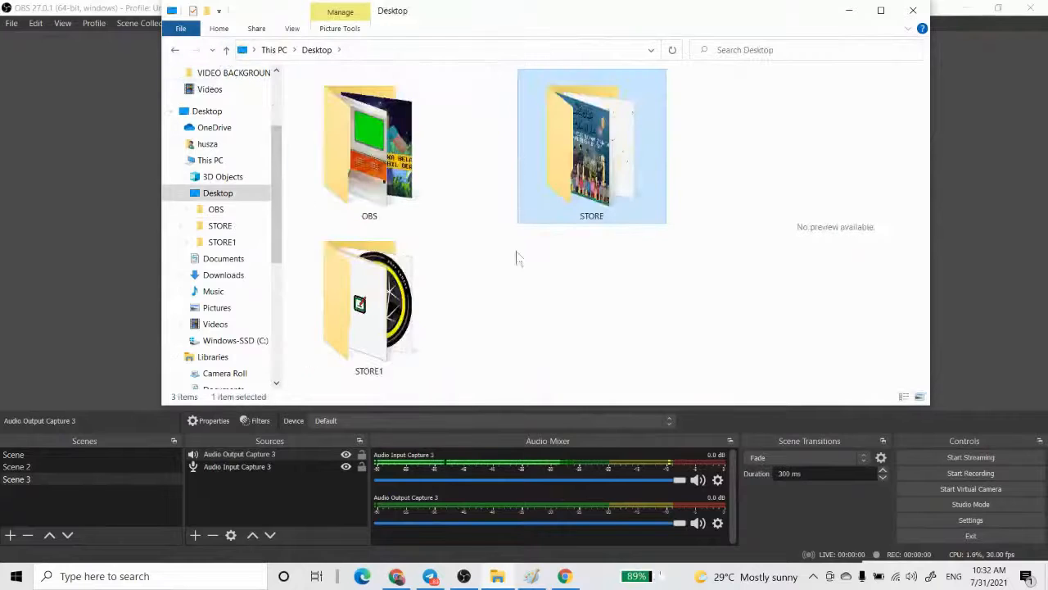
double_click(369, 319)
scroll(511, 300, "down", 10)
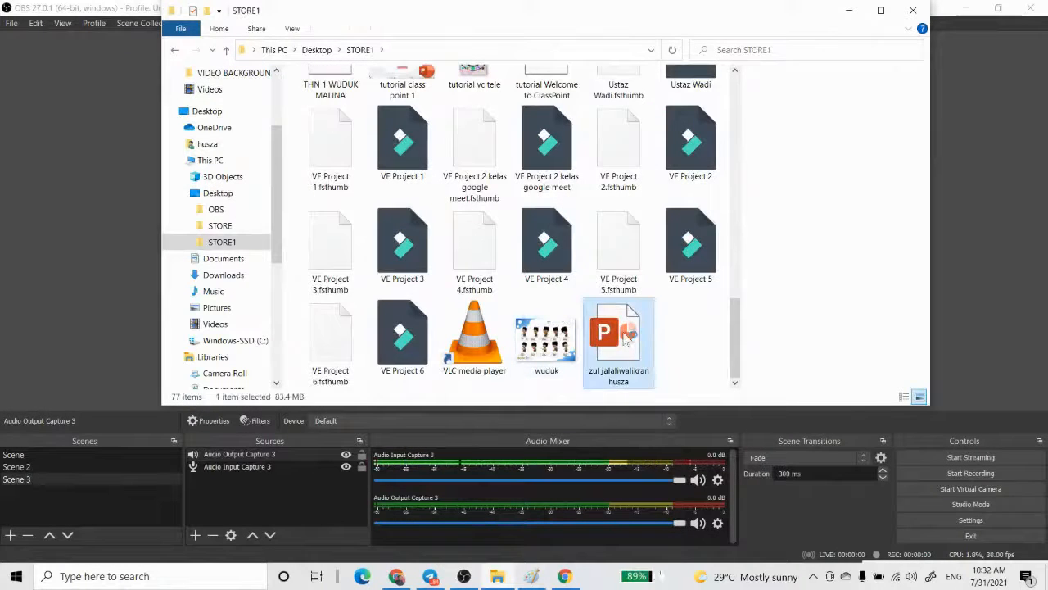
double_click(625, 337)
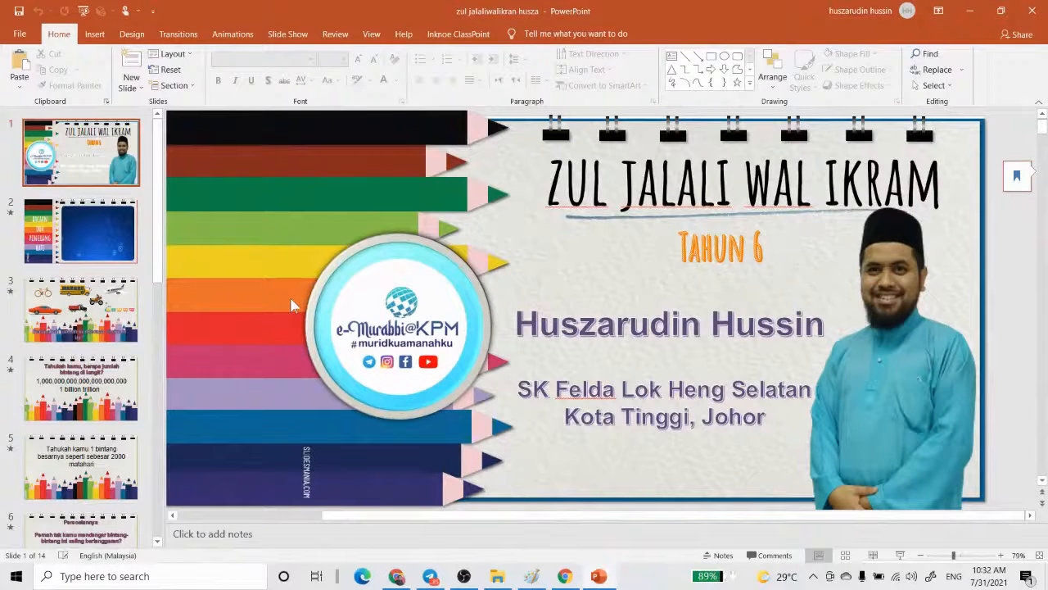
- Set up the presentation's slide show as Browsed by an individual (window) and accept the settings
left_click(278, 38)
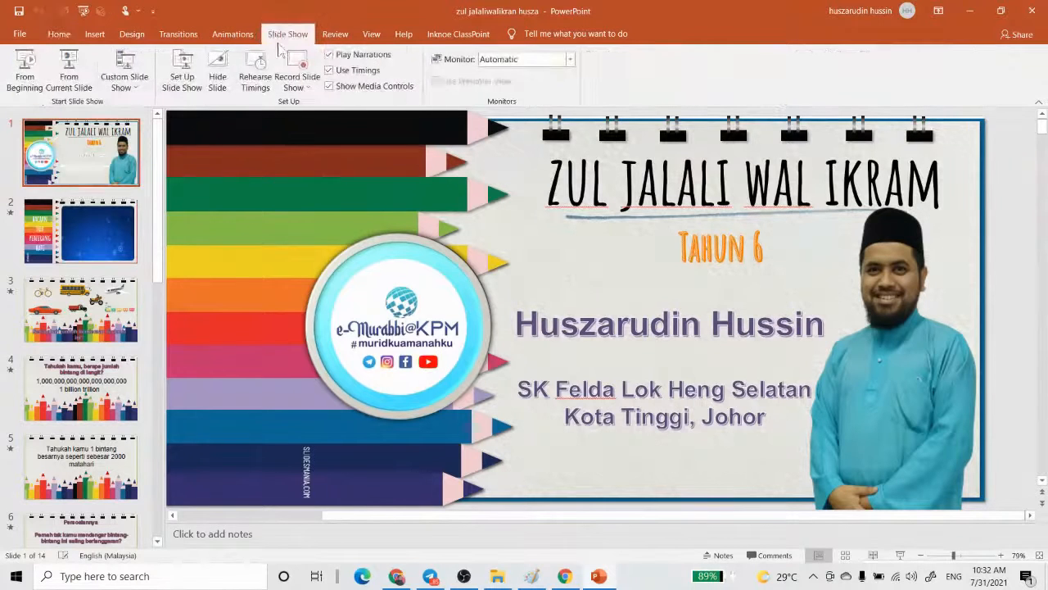
left_click(186, 77)
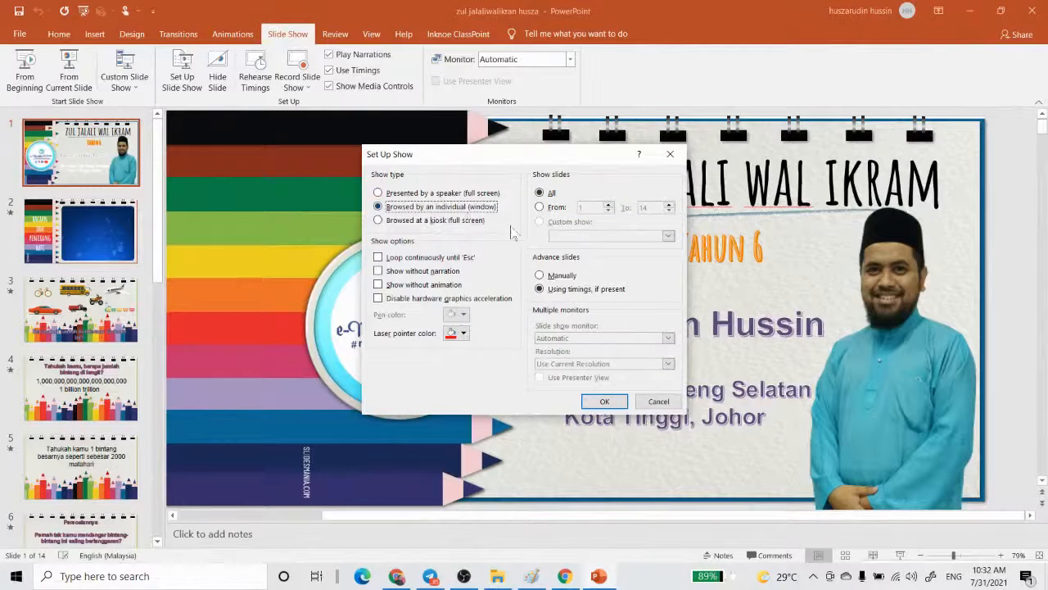
left_click(604, 401)
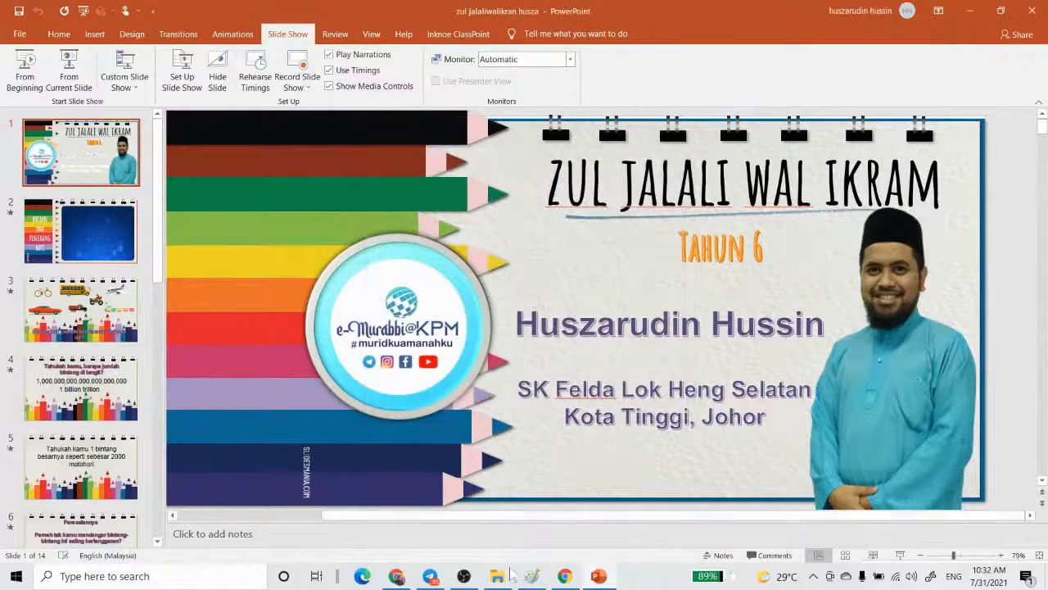
- Switch to OBS and add a Window Capture source with the suggested name to Scene 3, capturing the zul jalaliwalikran PowerPoint window
left_click(463, 576)
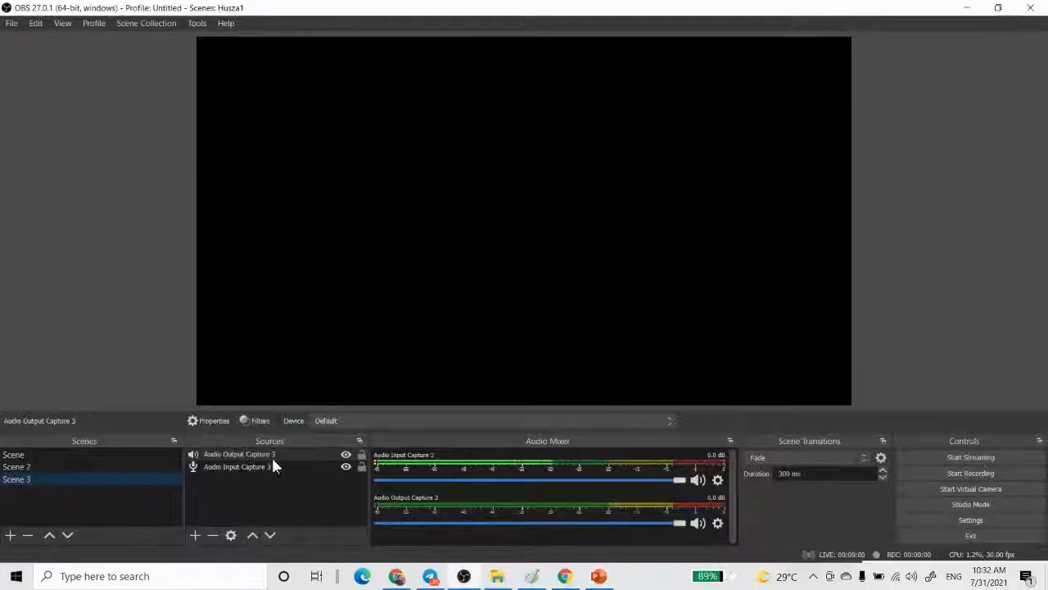
left_click(199, 537)
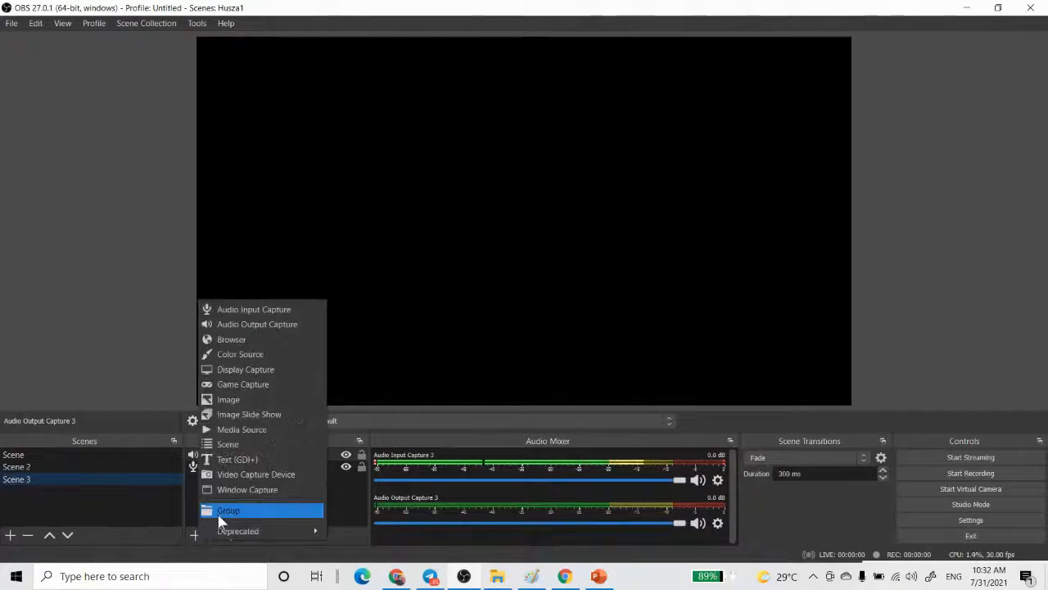
left_click(236, 490)
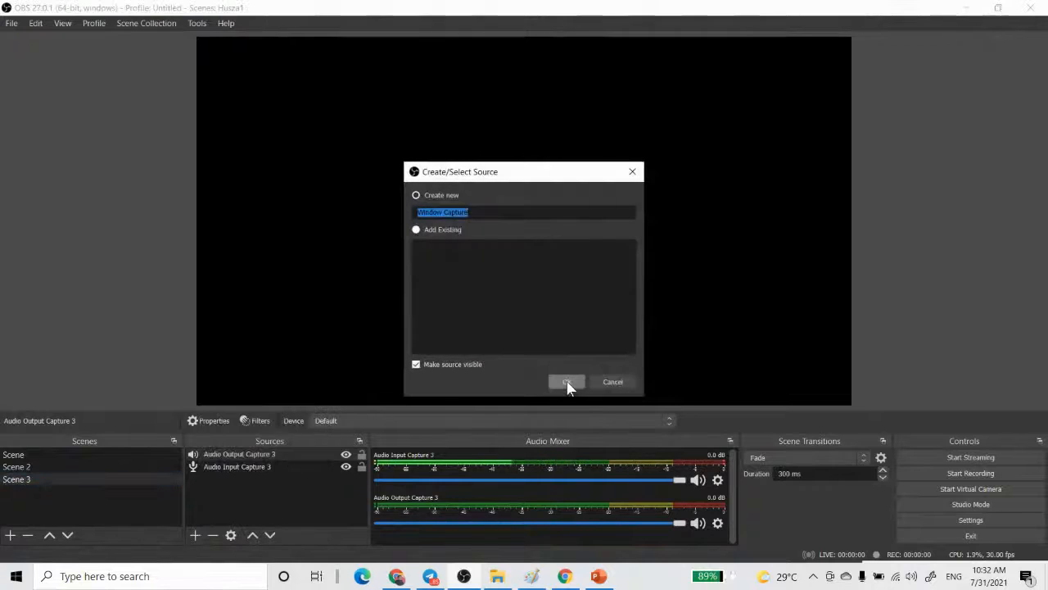
left_click(566, 383)
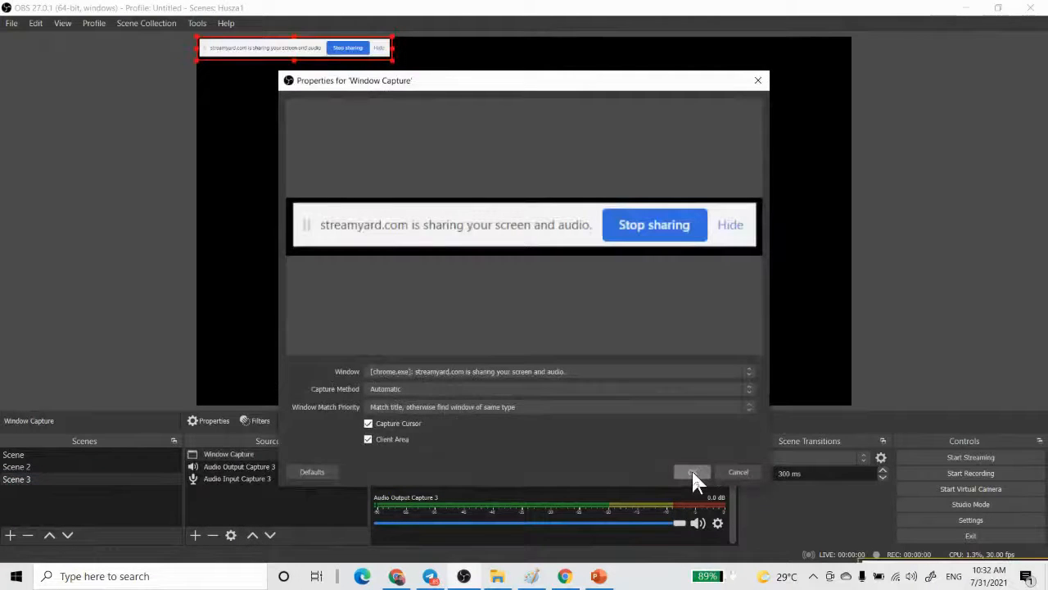
left_click(749, 371)
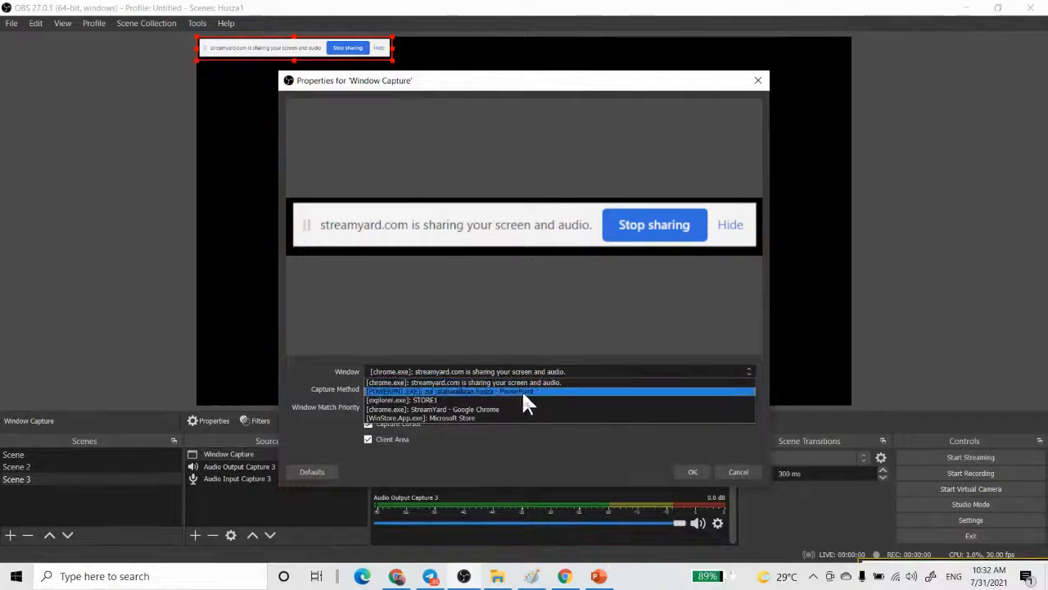
left_click(521, 391)
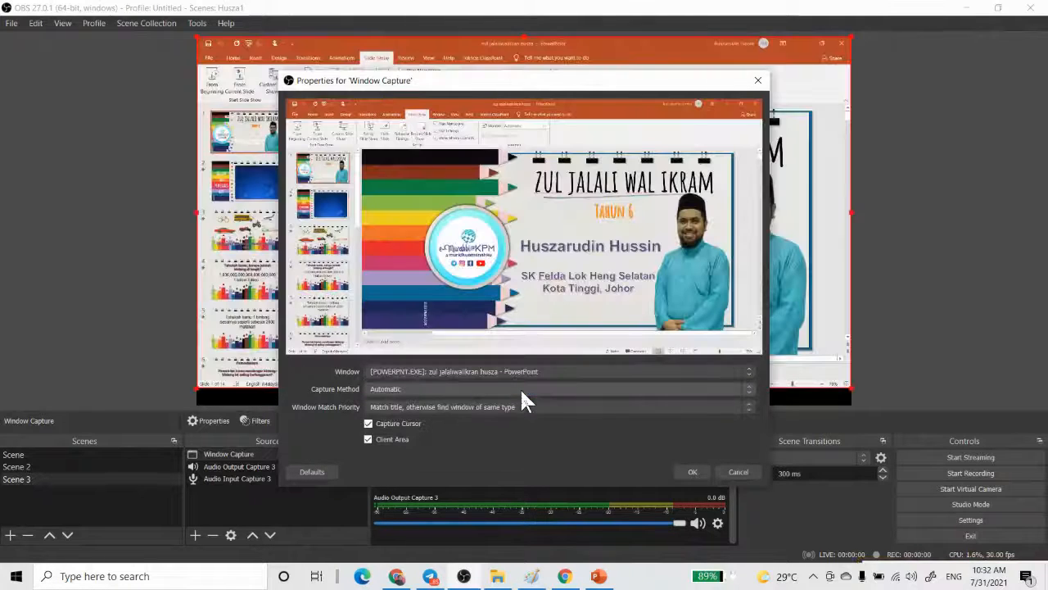
left_click(690, 472)
- Switch to PowerPoint, reduce it from full screen to a smaller window clear of the OBS preview, and start the slide show from the beginning
left_click(596, 576)
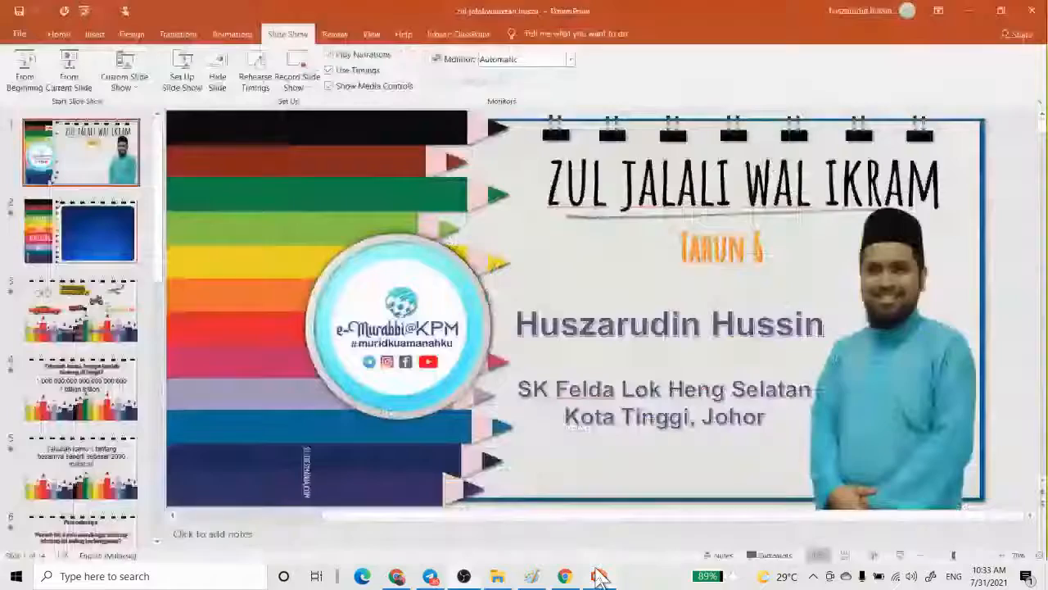
left_click(1001, 11)
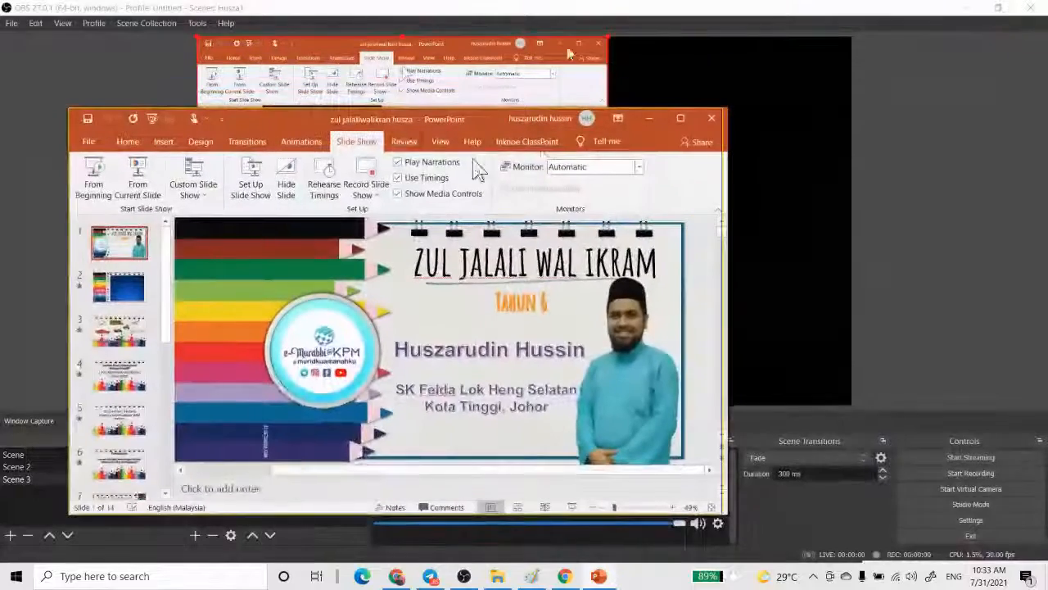
left_click_drag(404, 122, 793, 245)
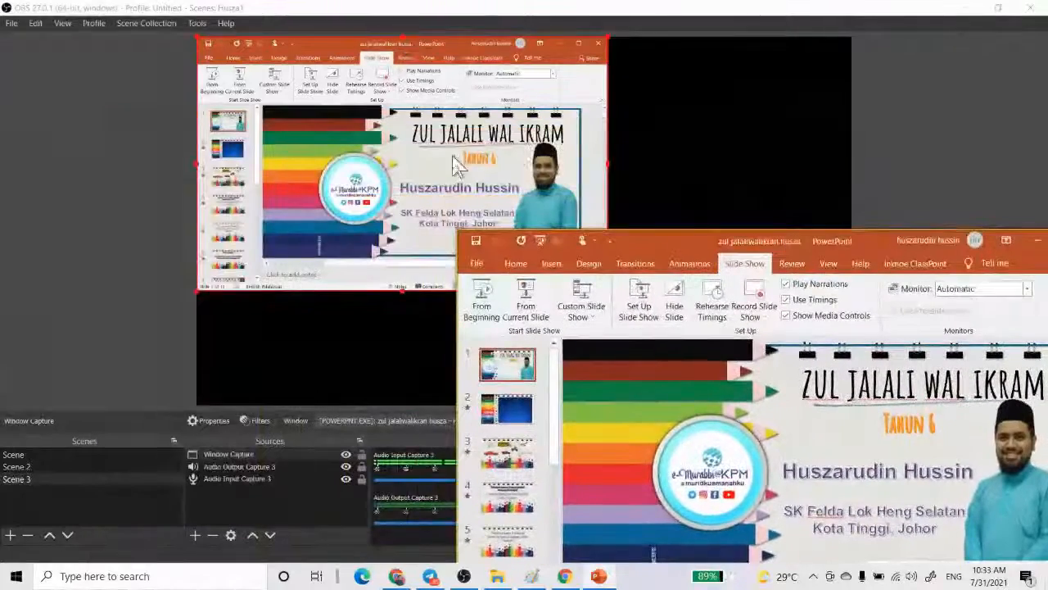
left_click(487, 296)
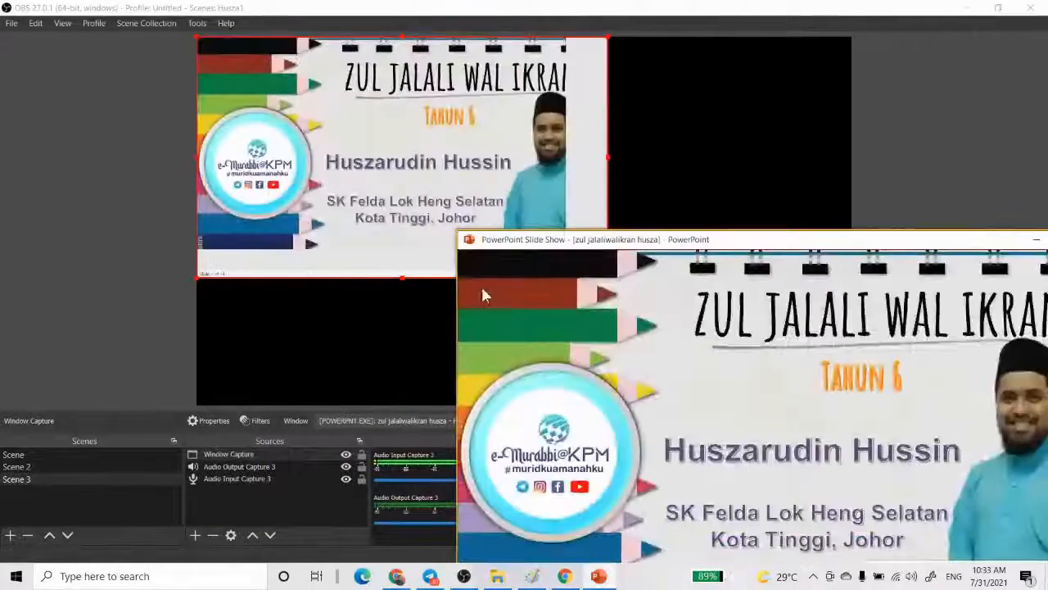
- Move the slide show window off the OBS preview and enlarge the Window Capture to span the full canvas
left_click_drag(711, 254, 10, 368)
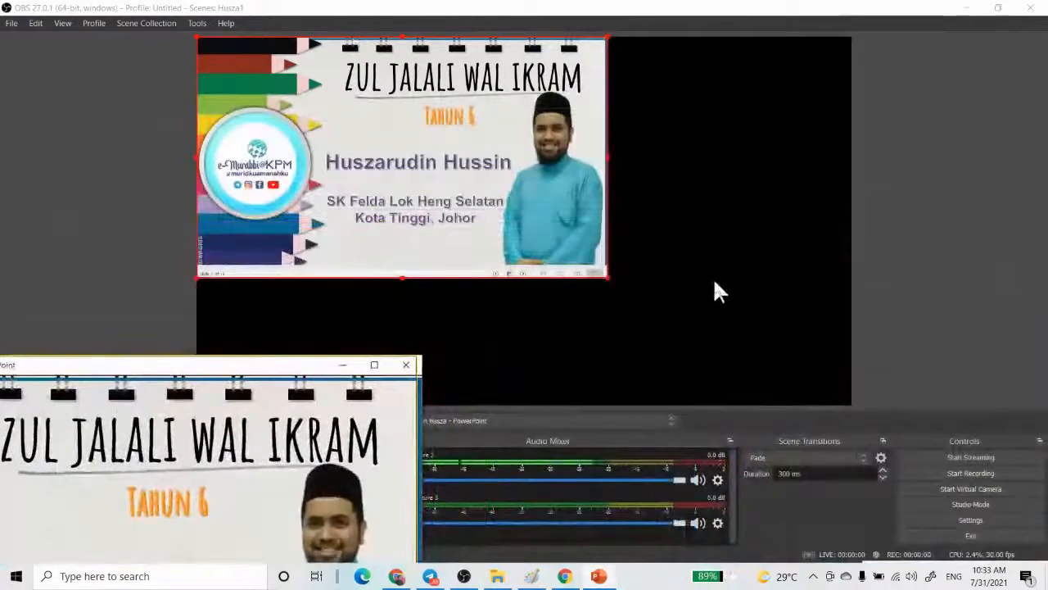
left_click_drag(612, 286, 847, 379)
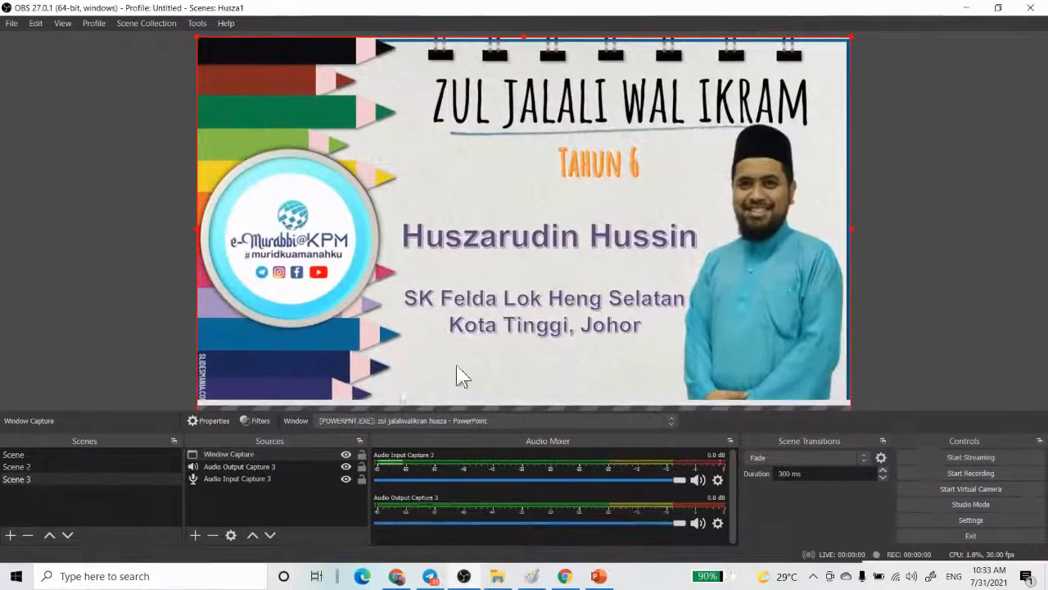
- Bring the slide show window back fully into view and advance it to the Bacaan Doa Penerang Hati slide
left_click(599, 577)
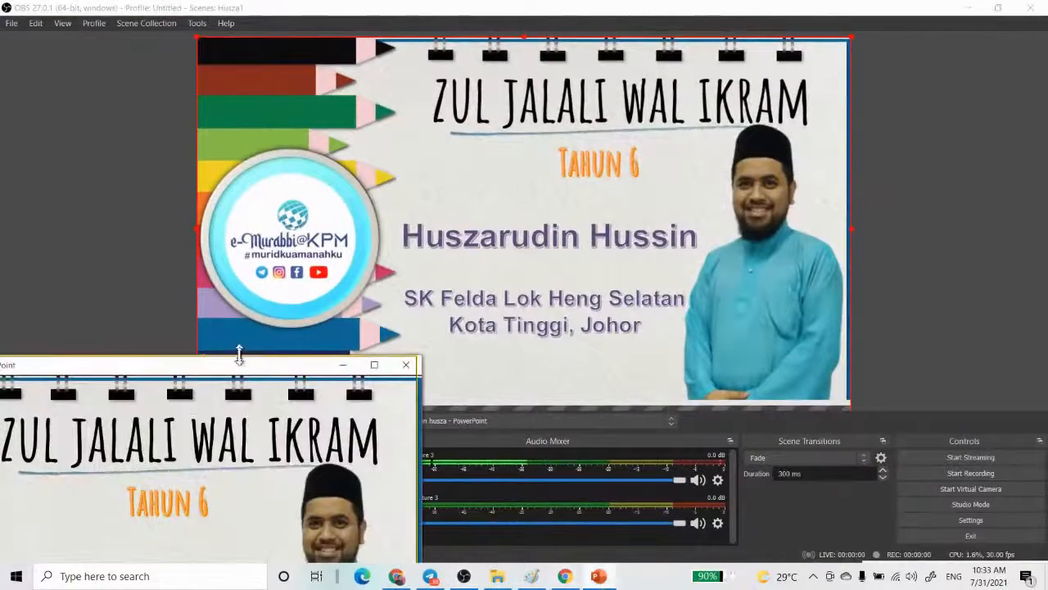
left_click_drag(244, 370, 862, 187)
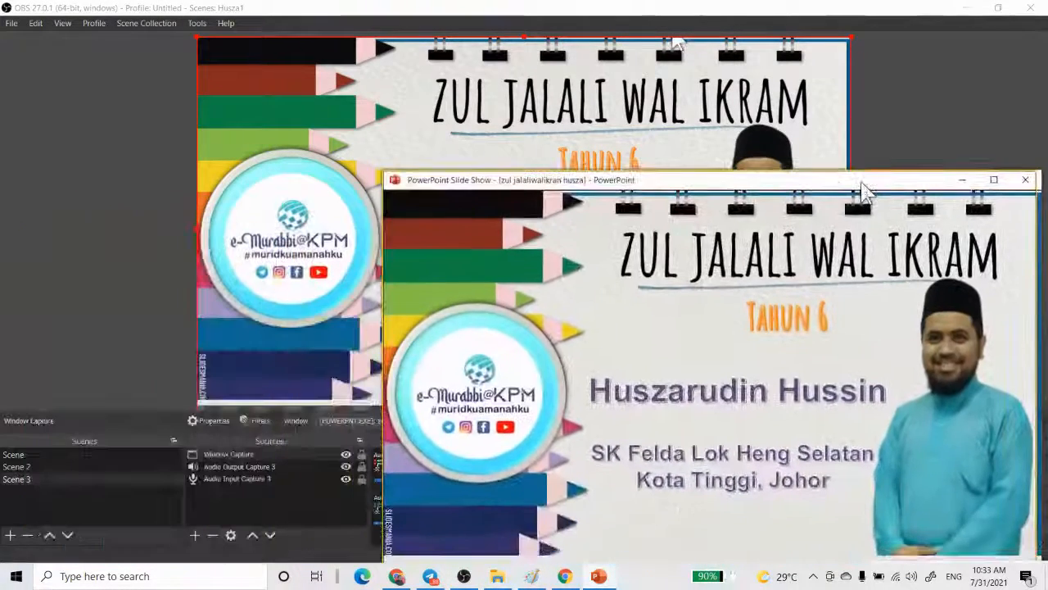
left_click(657, 378)
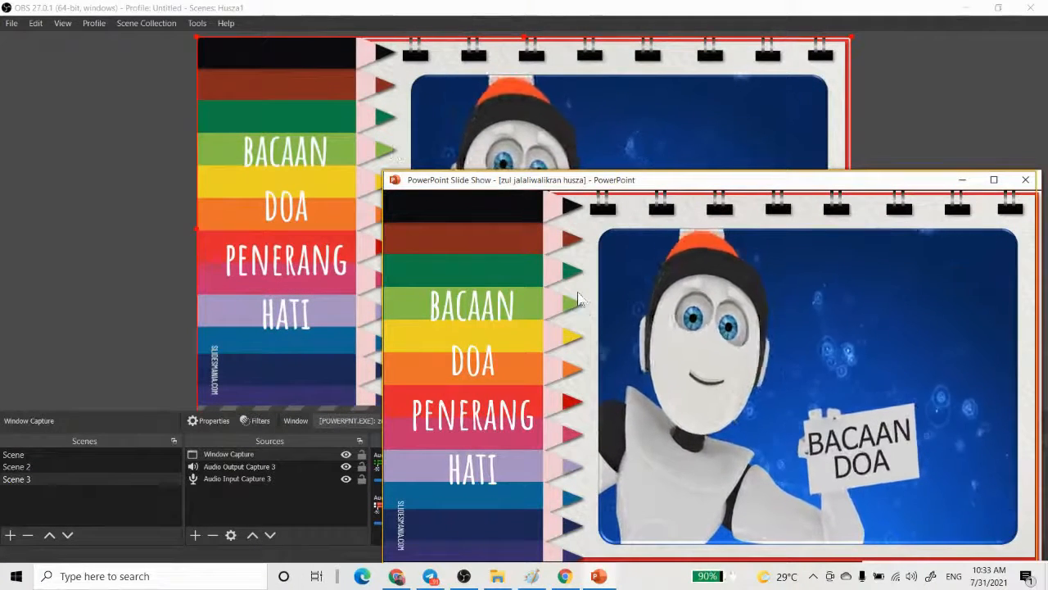
- Flip through the running slide show and return it to the Zul Jalali Wal Ikram title slide
left_click(568, 306)
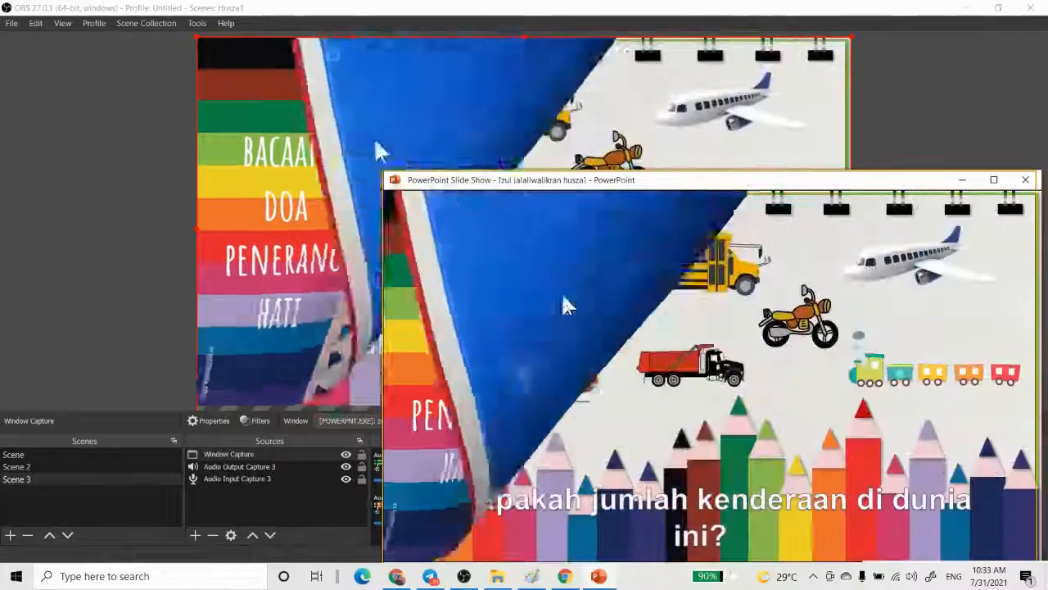
left_click(568, 305)
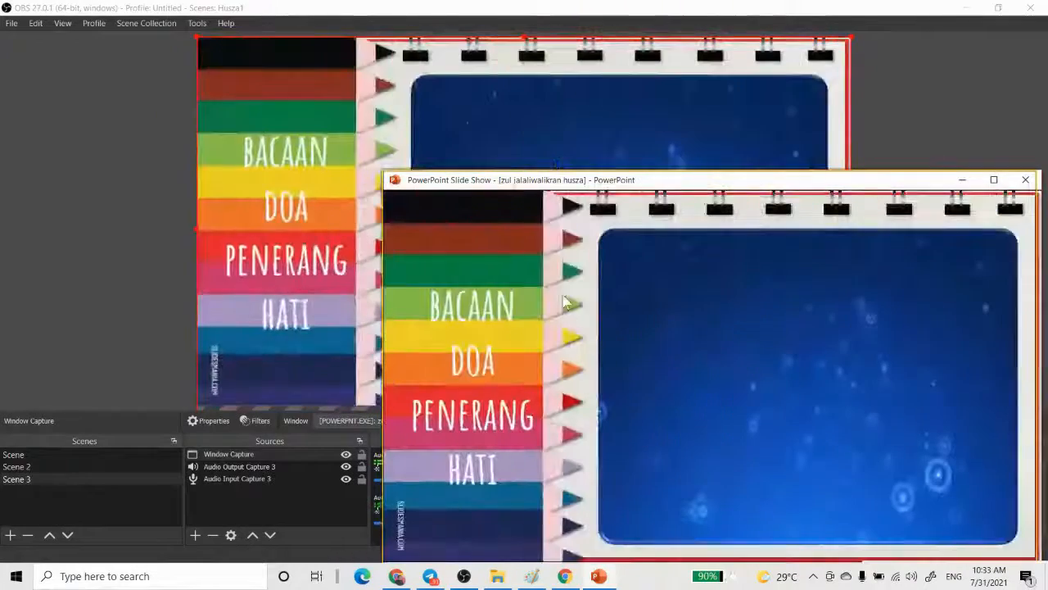
left_click(564, 303)
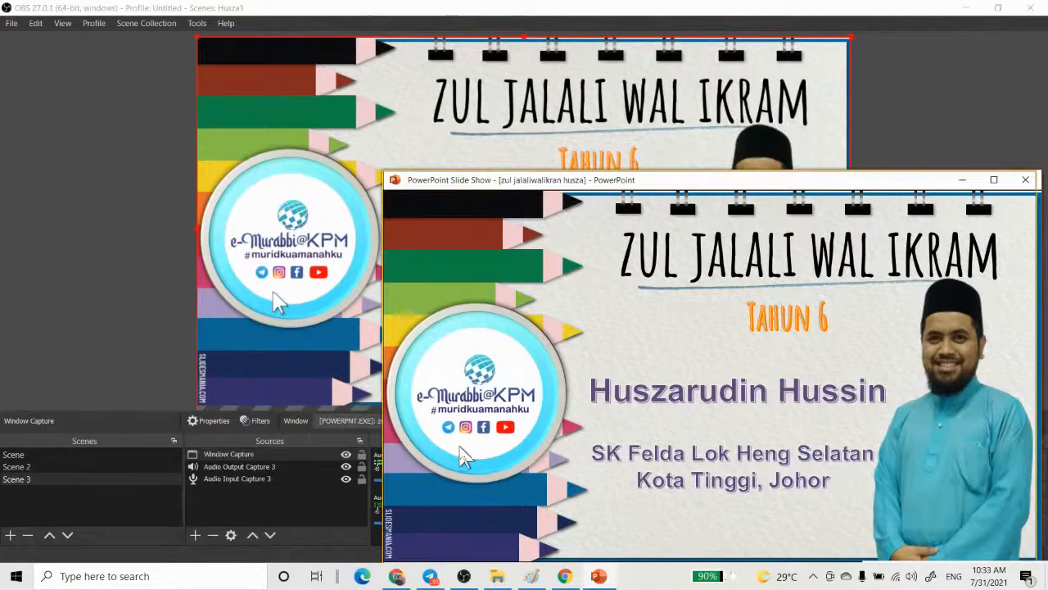
- Switch to OBS and preview Scene, Scene 2 and Scene 3 in turn, ending on Scene
left_click(476, 583)
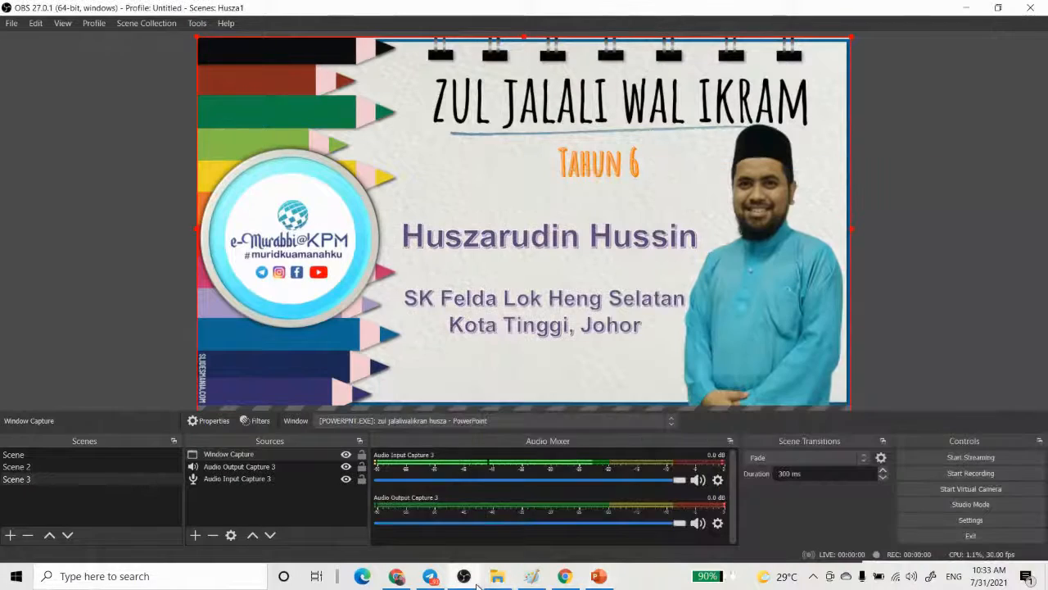
left_click(69, 465)
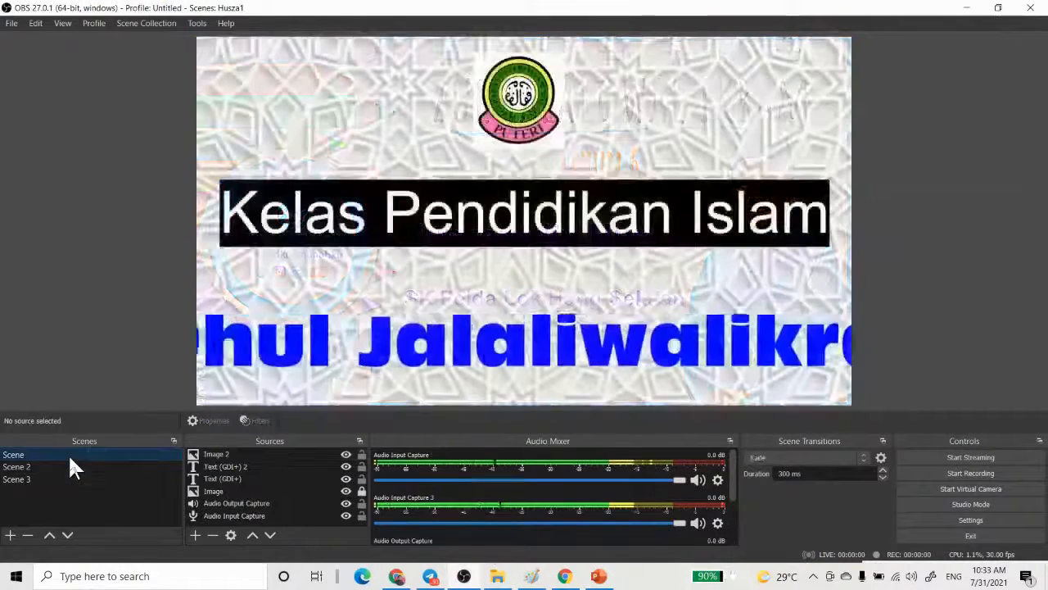
left_click(62, 468)
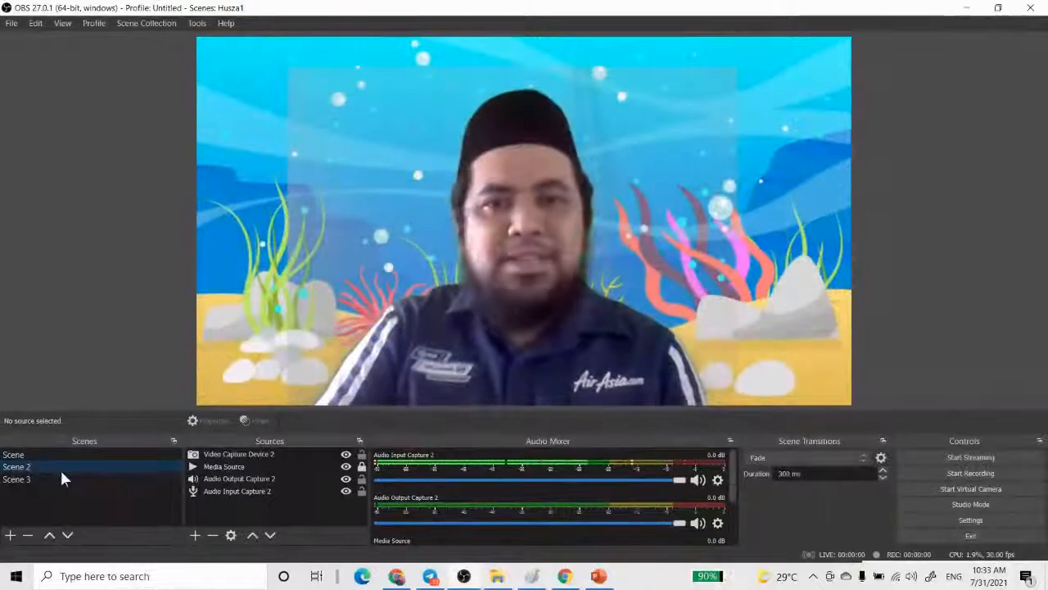
left_click(48, 479)
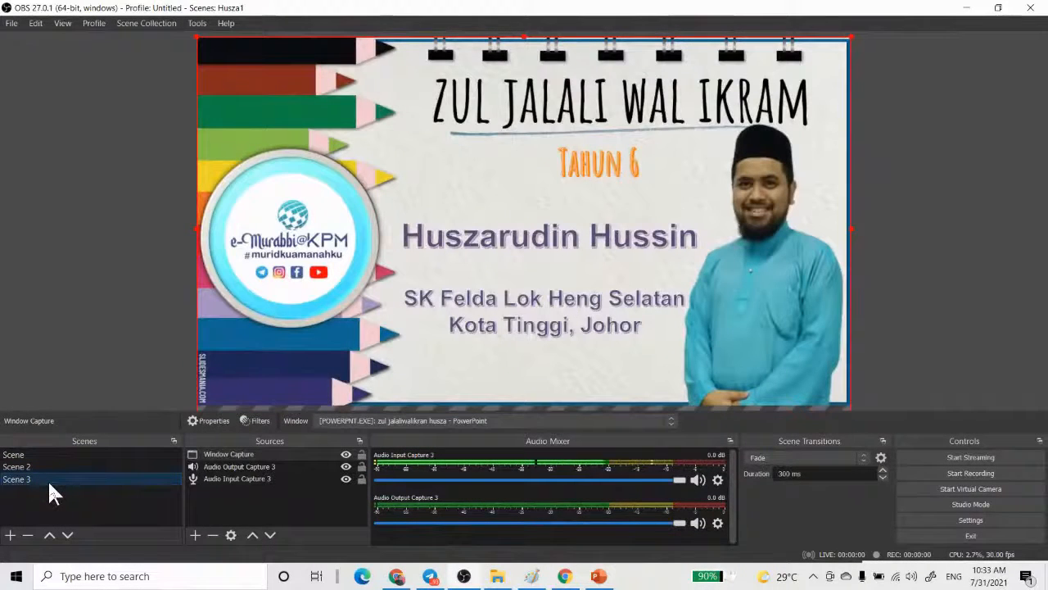
left_click(47, 454)
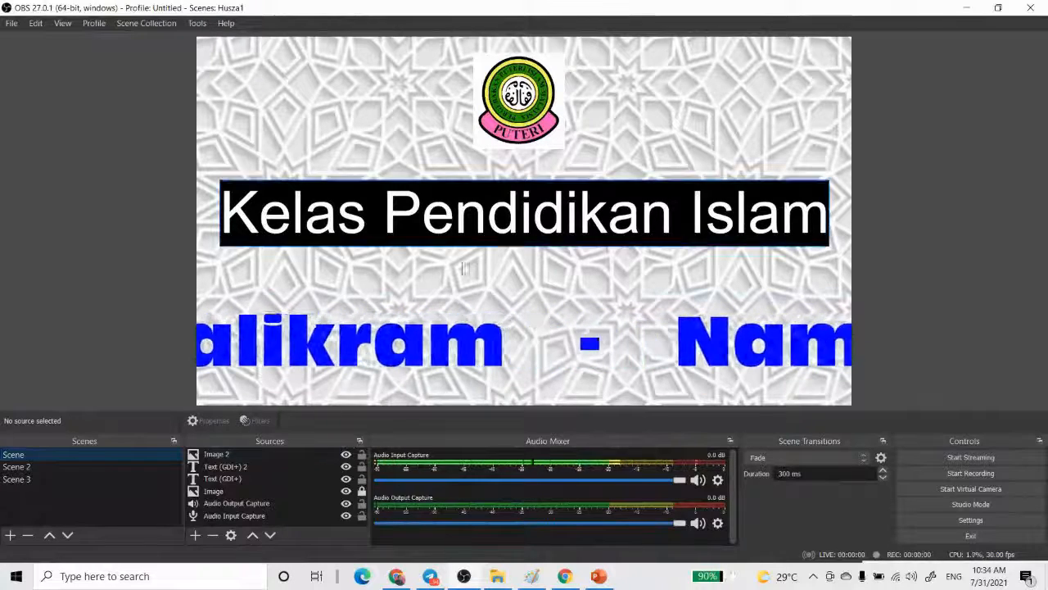
- Assign the switch-to-scene hotkeys Z for Scene, X for Scene 2 and C for Scene 3, and save the settings
left_click(954, 519)
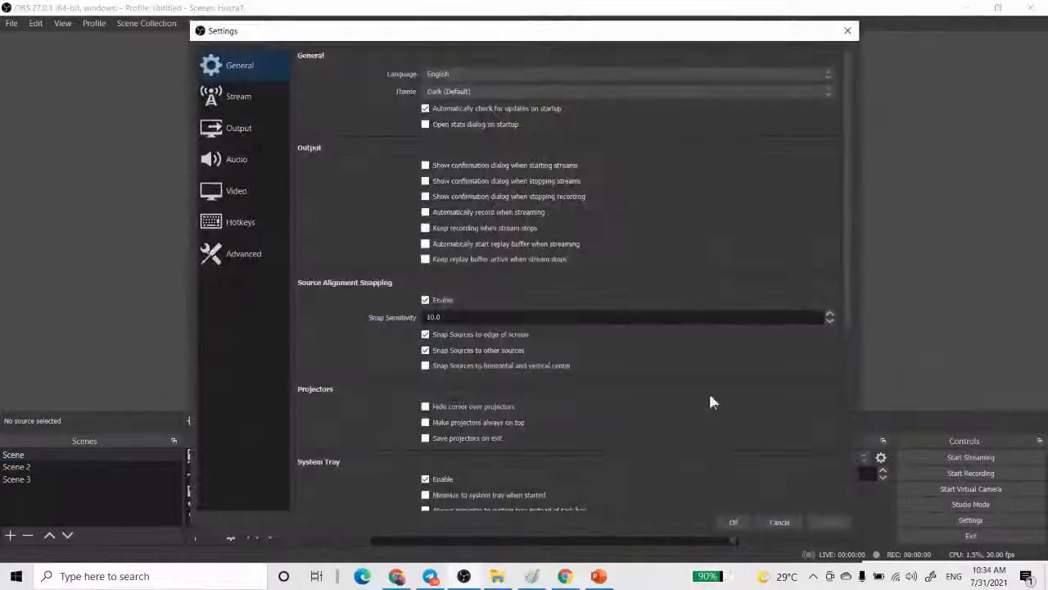
left_click(246, 225)
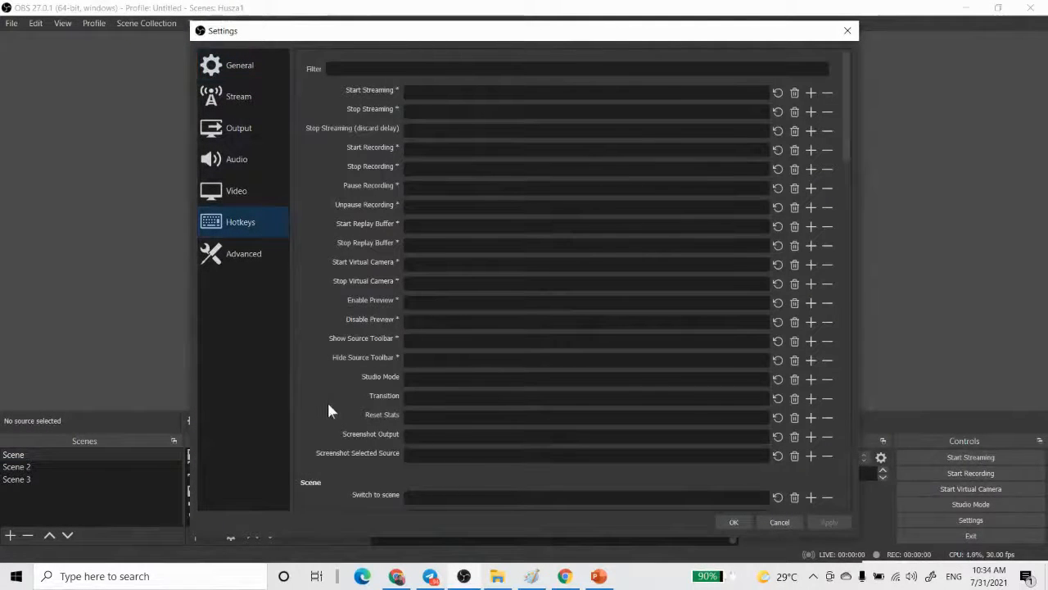
scroll(426, 399, "down", 3)
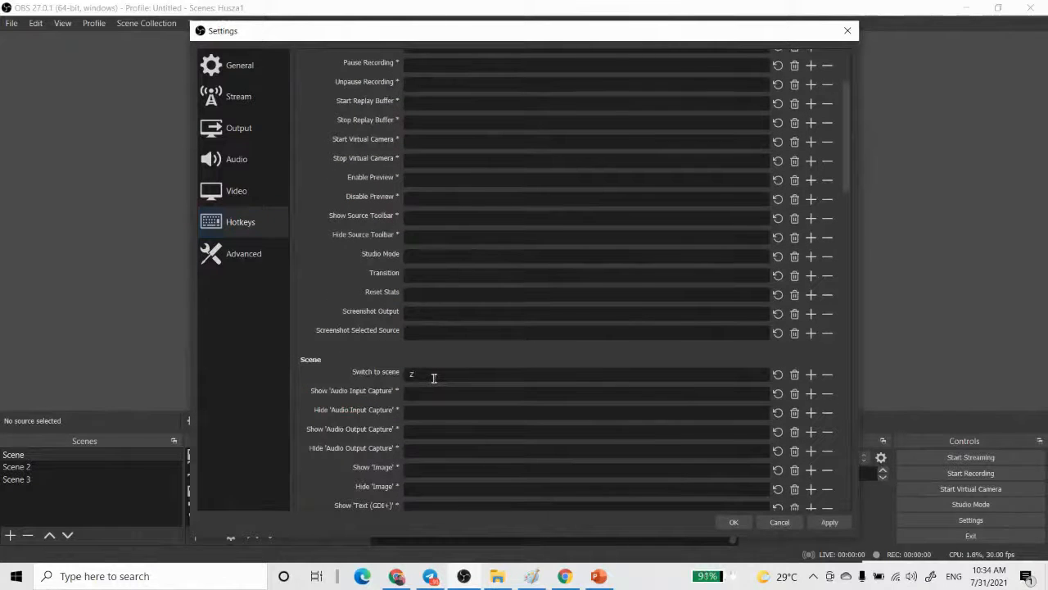
scroll(434, 377, "down", 5)
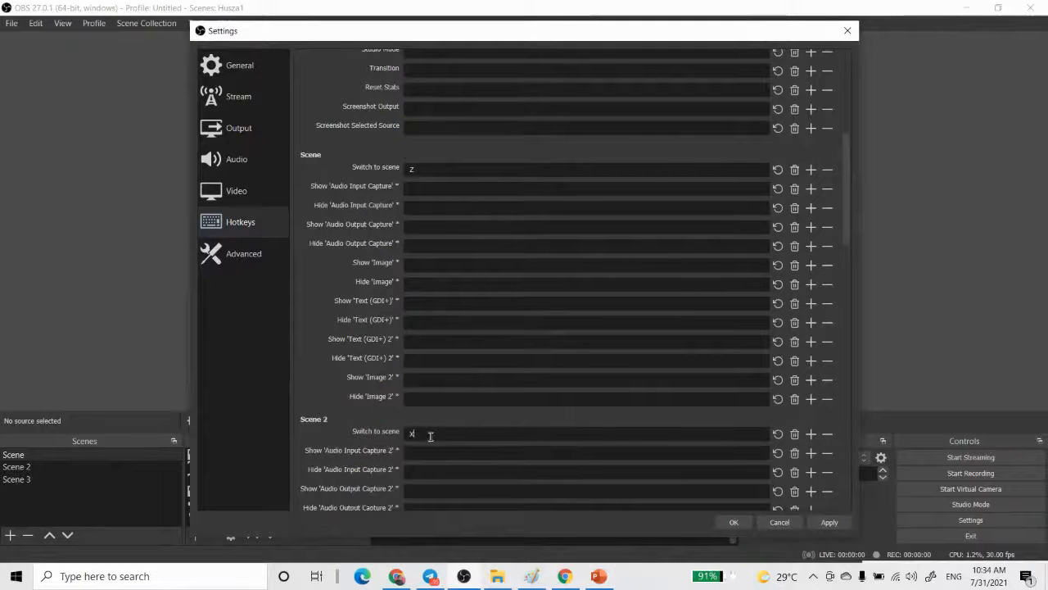
scroll(430, 436, "down", 6)
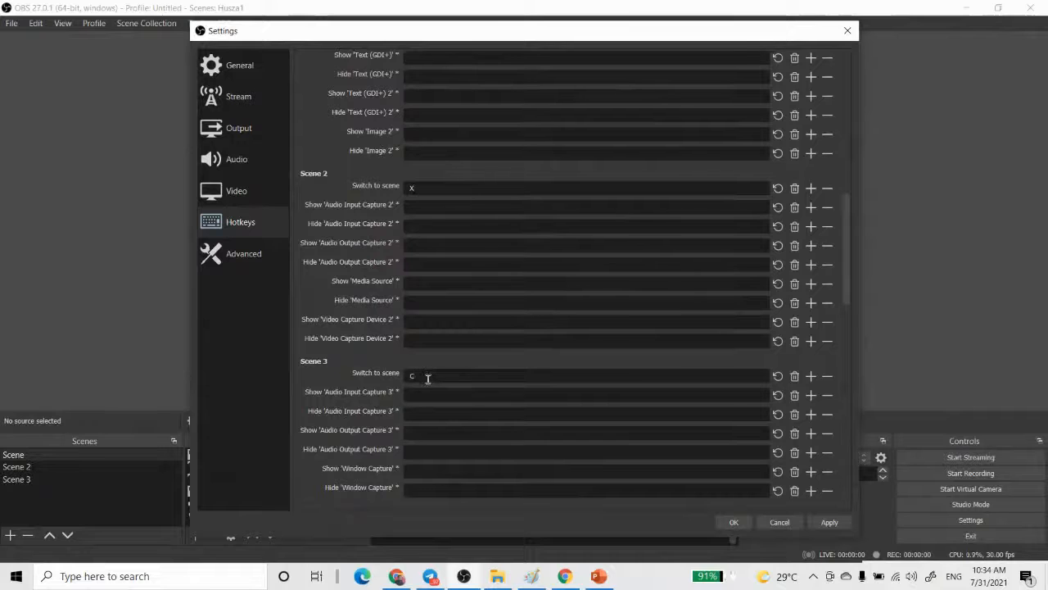
left_click(807, 522)
left_click(732, 521)
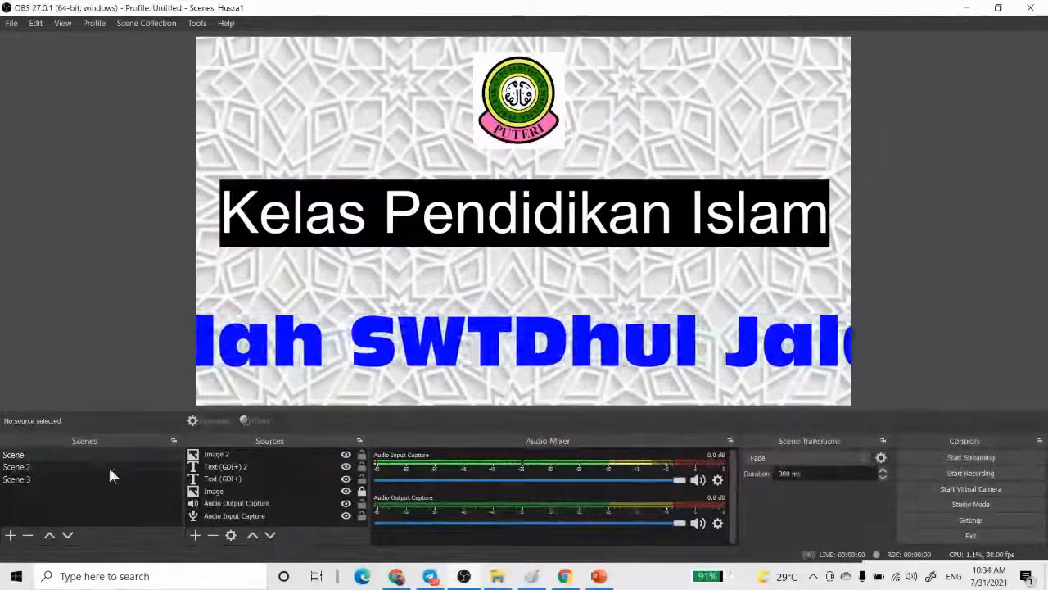
- Bring up the available actions for the first scene, Scene
right_click(13, 457)
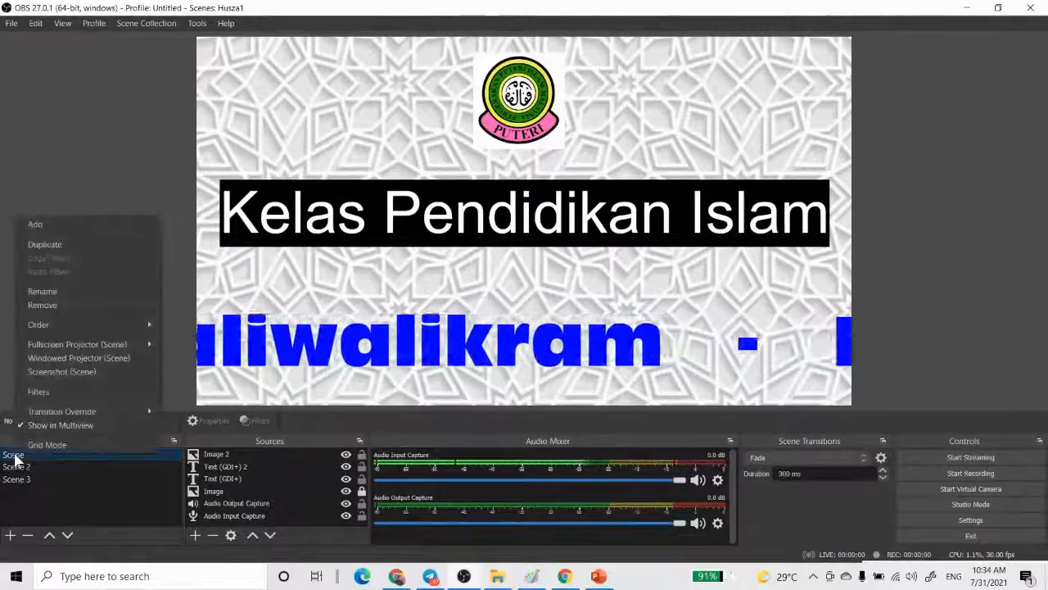
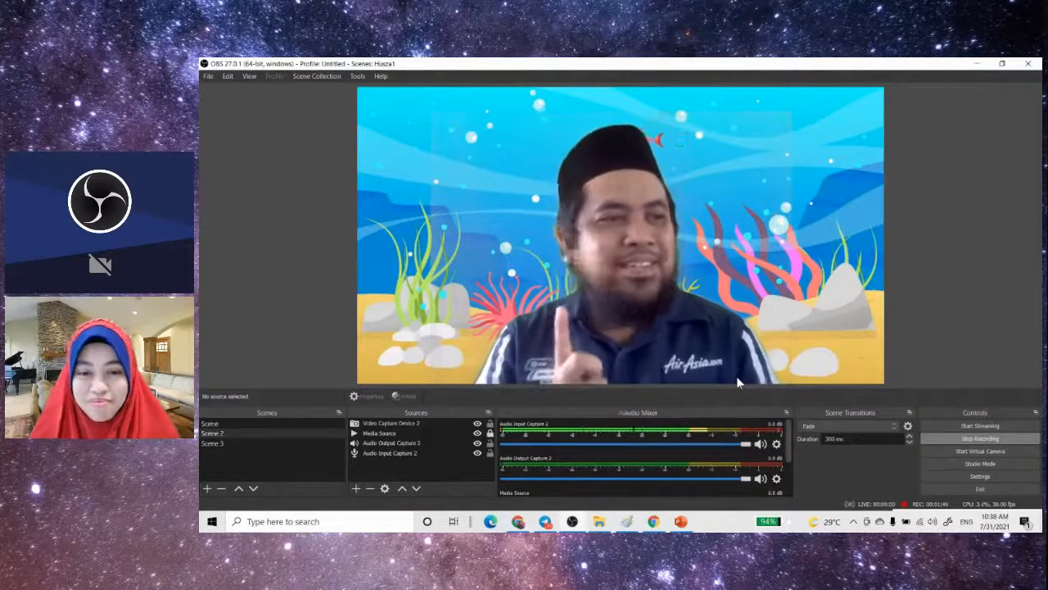
- Switch the recording to Scene 3, bring the PowerPoint slide show forward and advance it to the vehicle-counting question slide
key("Down")
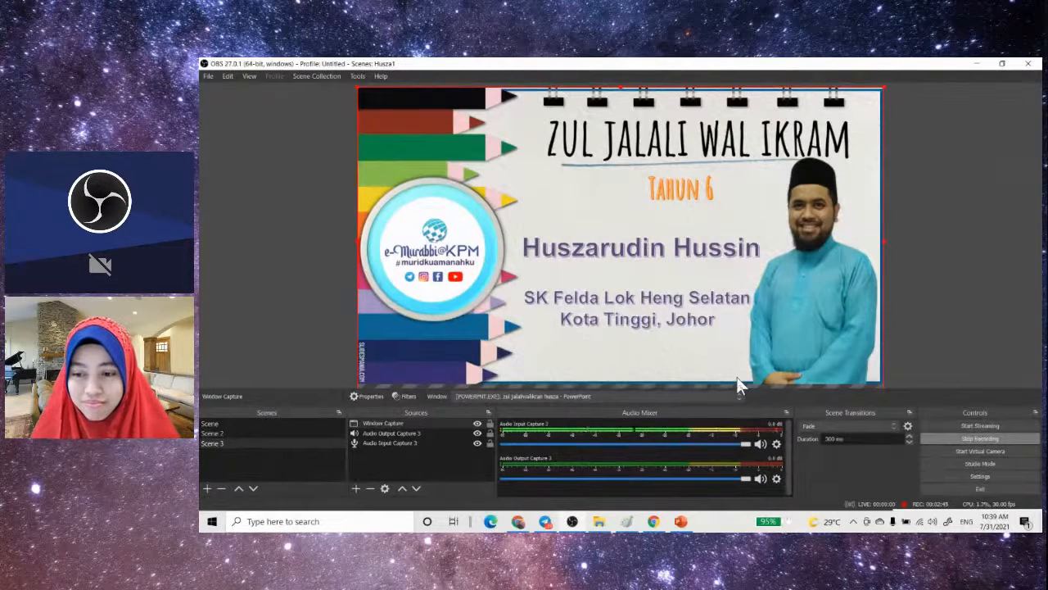
left_click(681, 522)
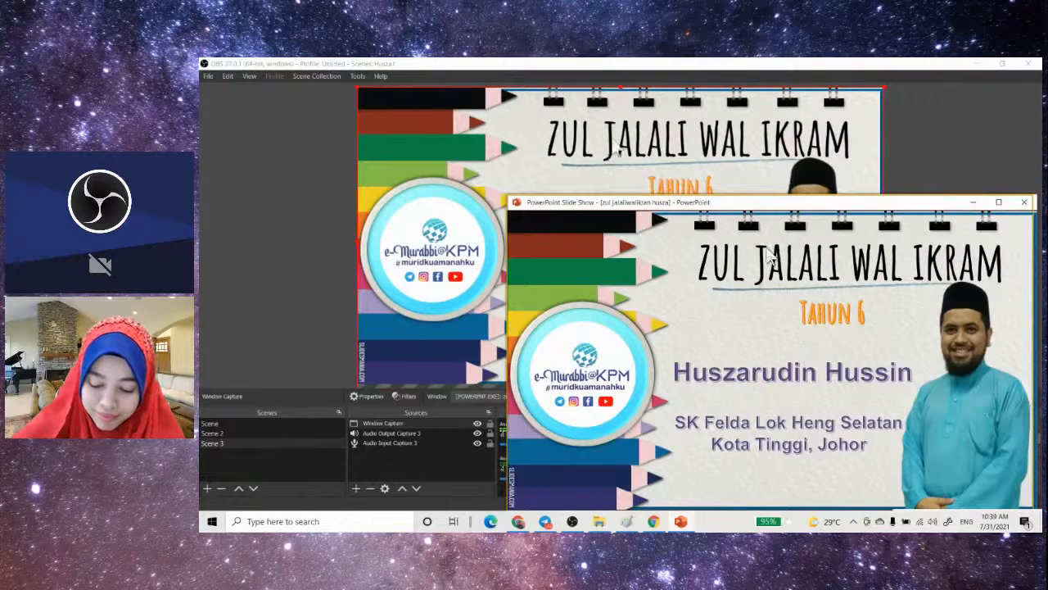
left_click_drag(775, 205, 790, 229)
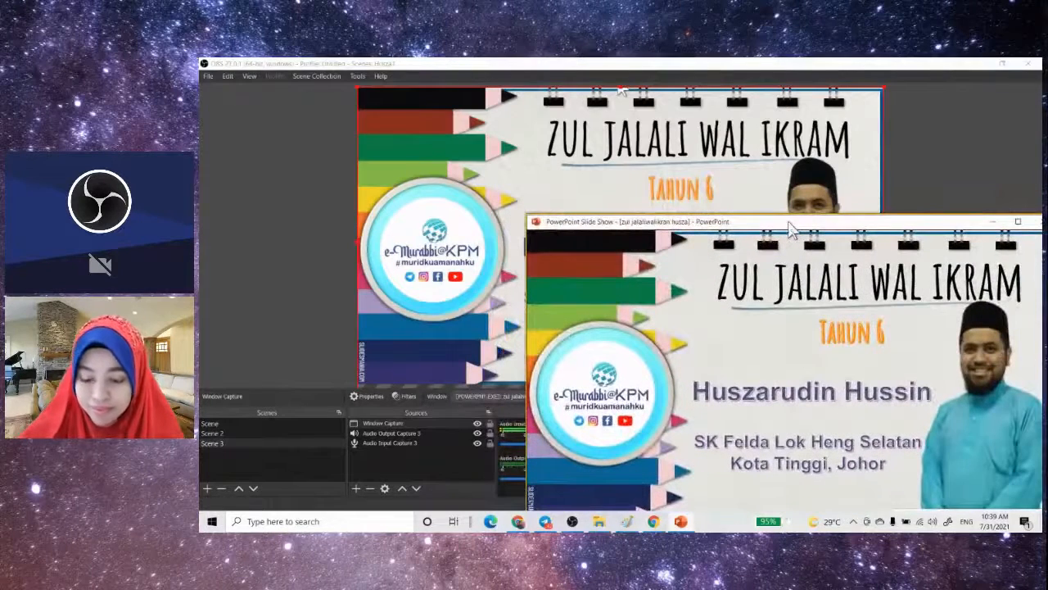
left_click(775, 344)
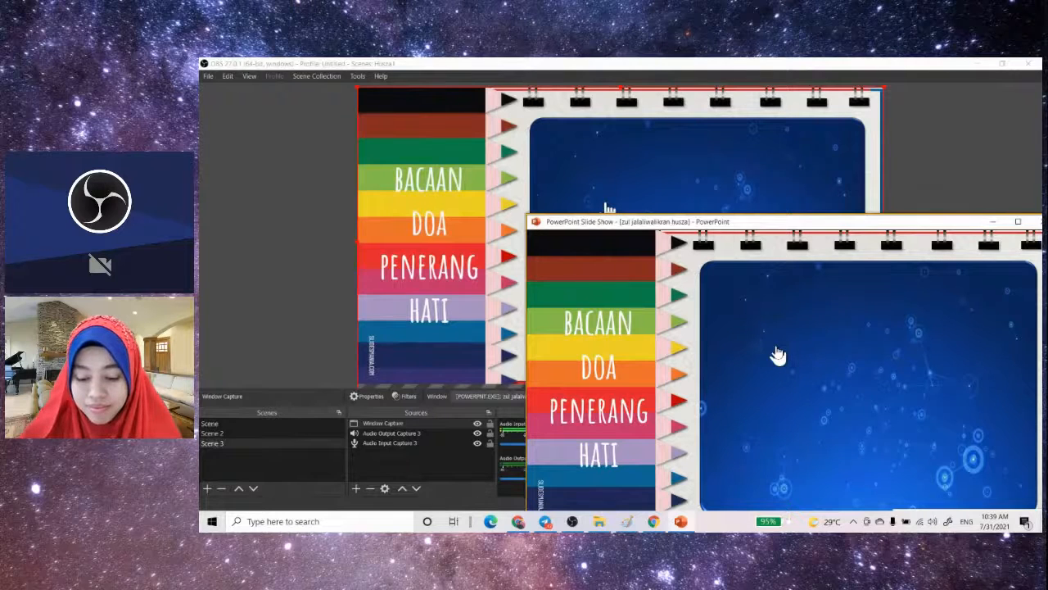
mouse_move(730, 324)
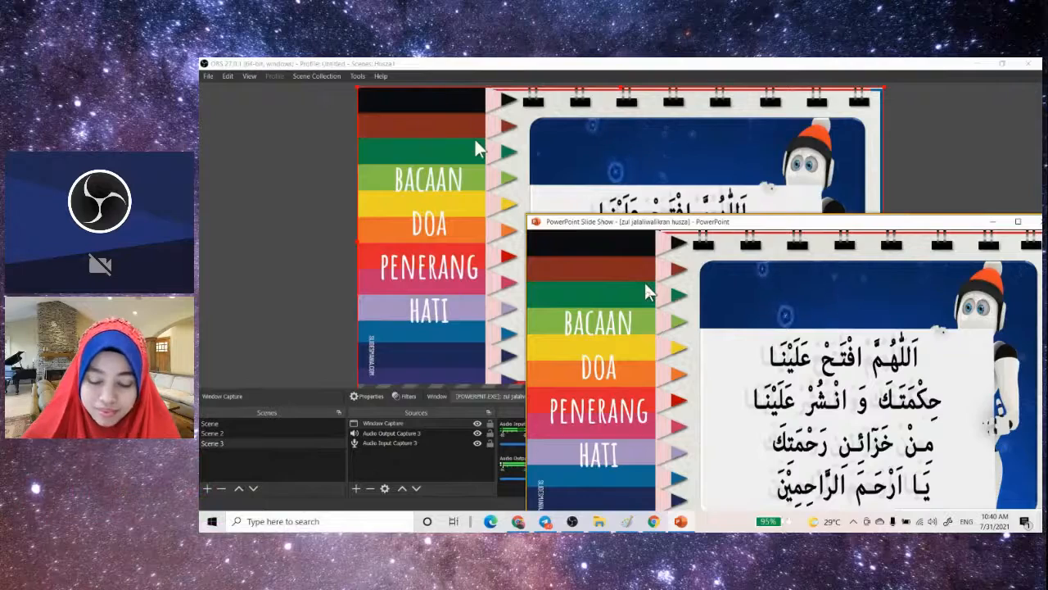
left_click(645, 285)
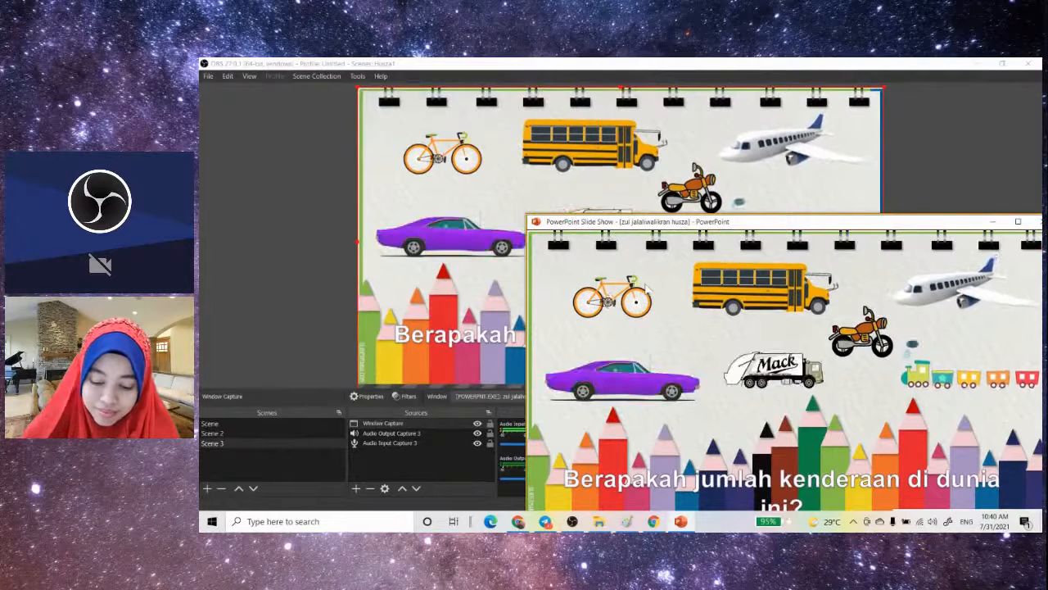
- Minimize the slide show and stop the recording, also closing the open STORE1 folder window
left_click(992, 222)
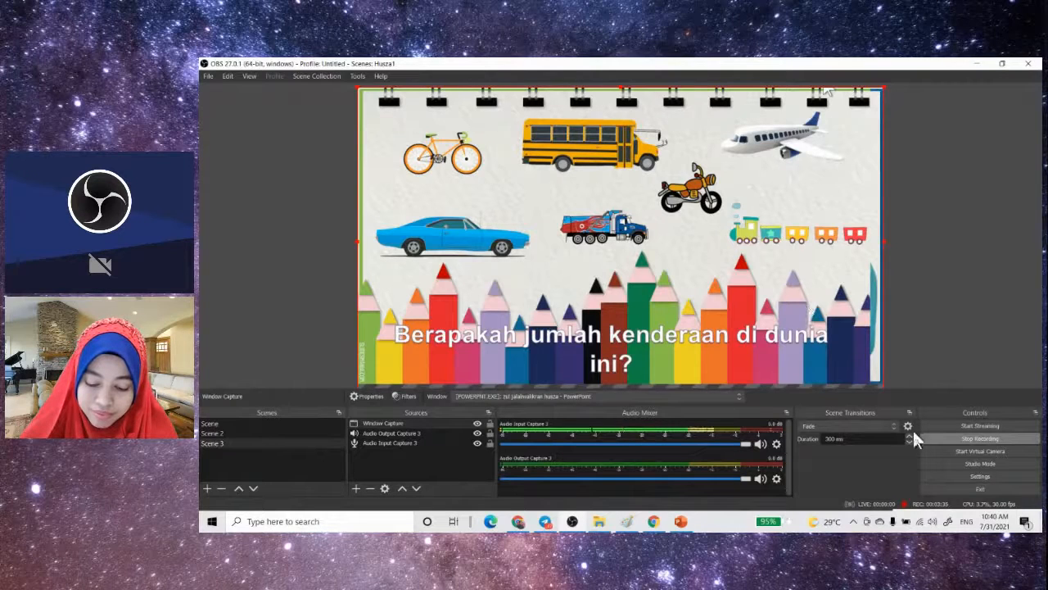
left_click(967, 437)
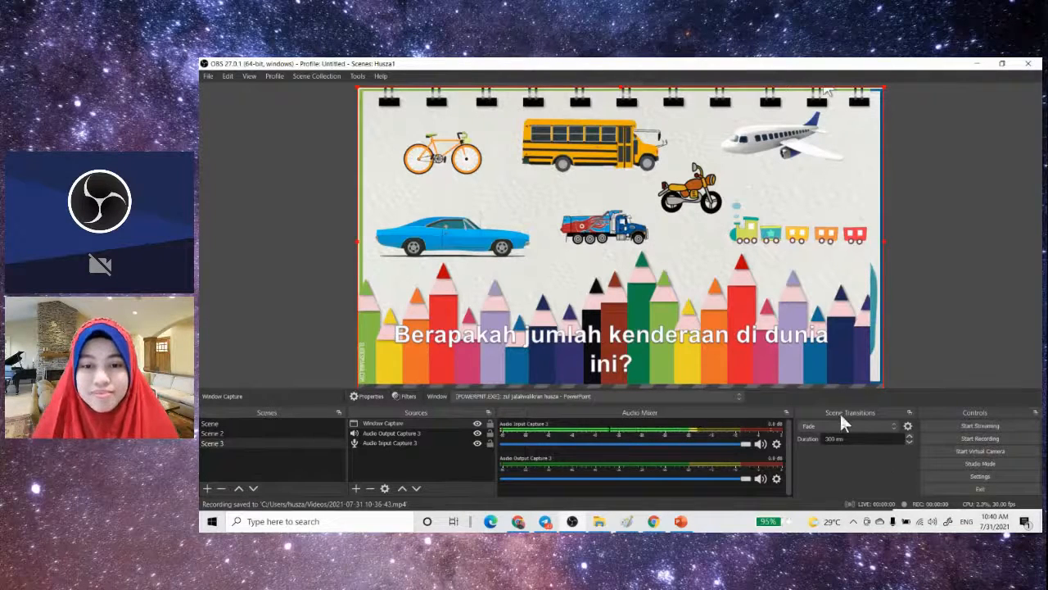
left_click(602, 523)
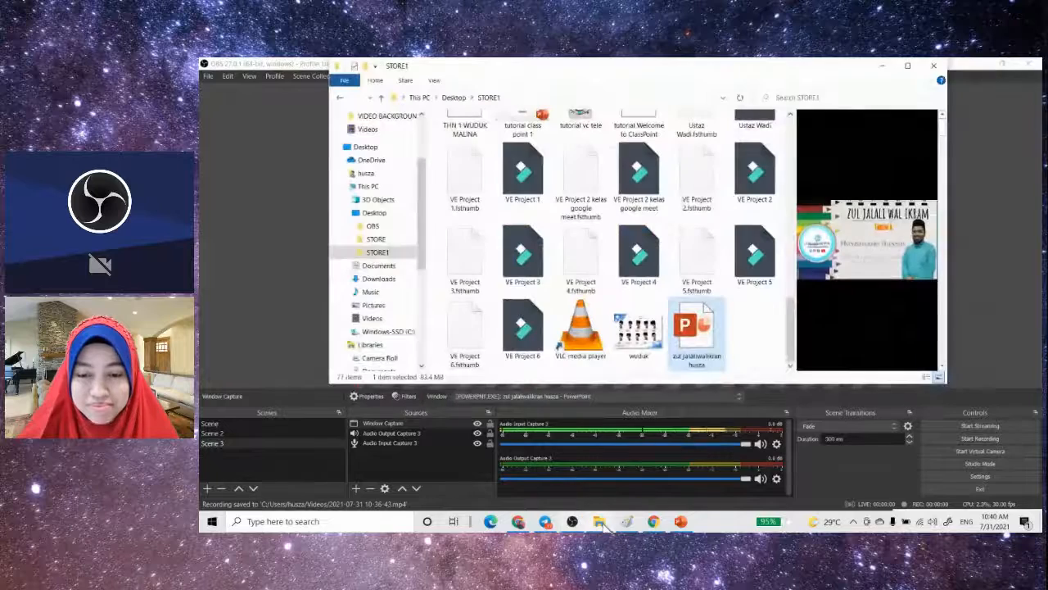
left_click(934, 66)
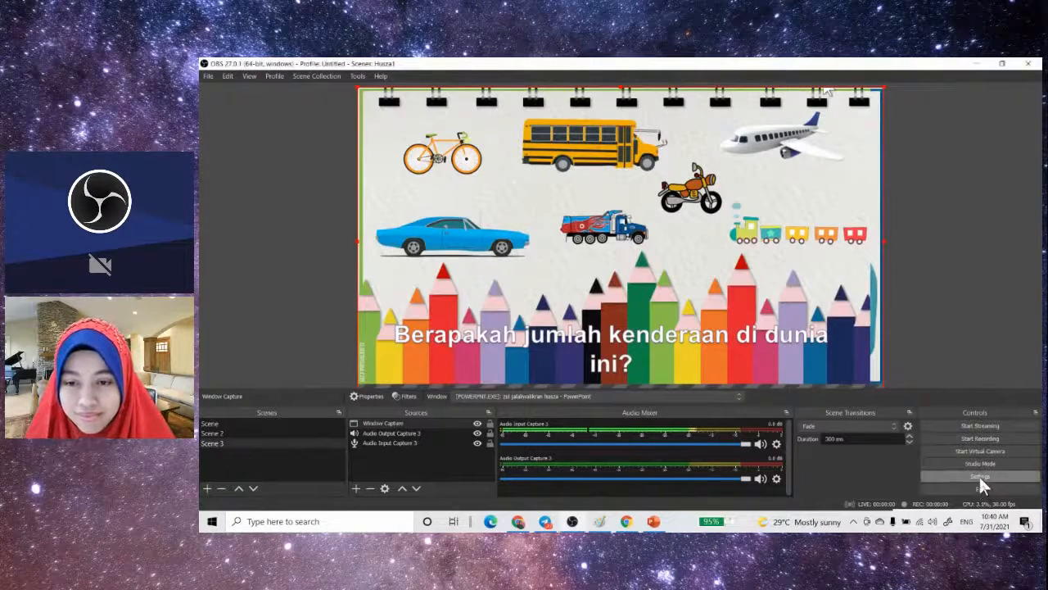
- Check the recording path in the output settings and open the matching Videos folder in File Explorer
left_click(979, 477)
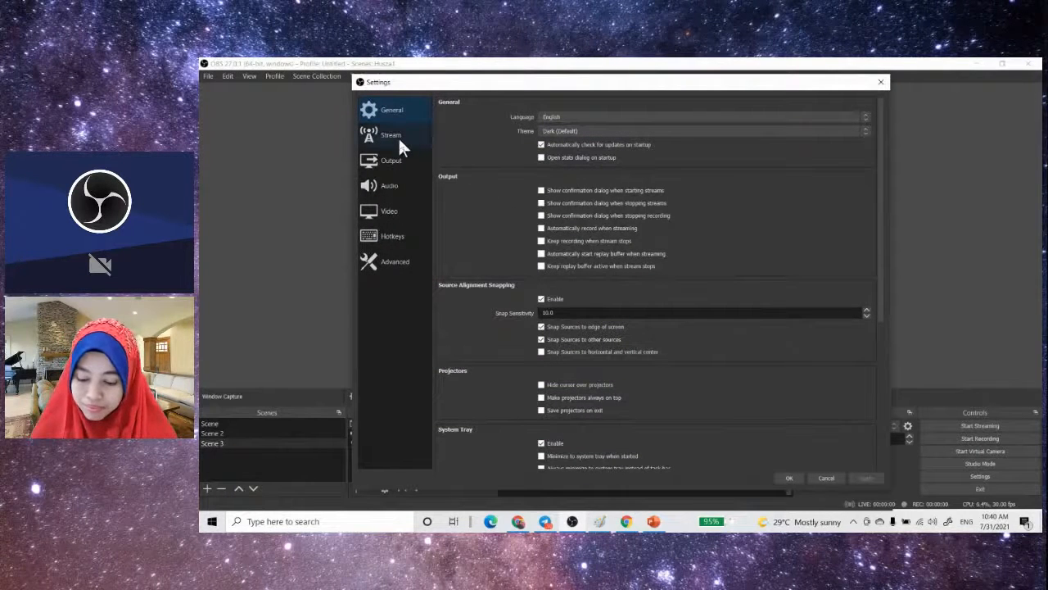
left_click(389, 162)
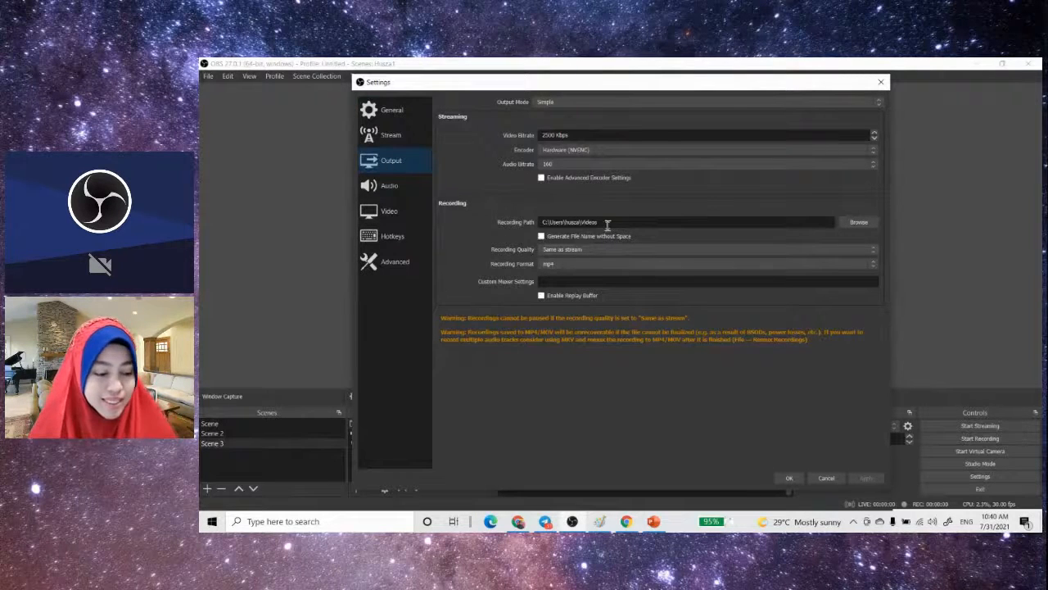
left_click(208, 522)
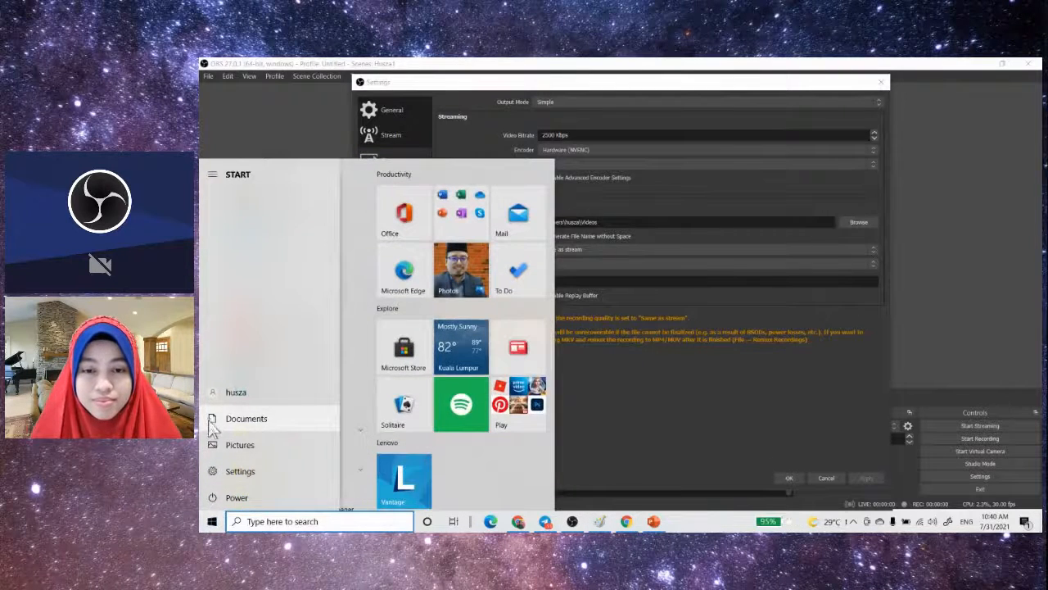
left_click(213, 420)
left_click(899, 64)
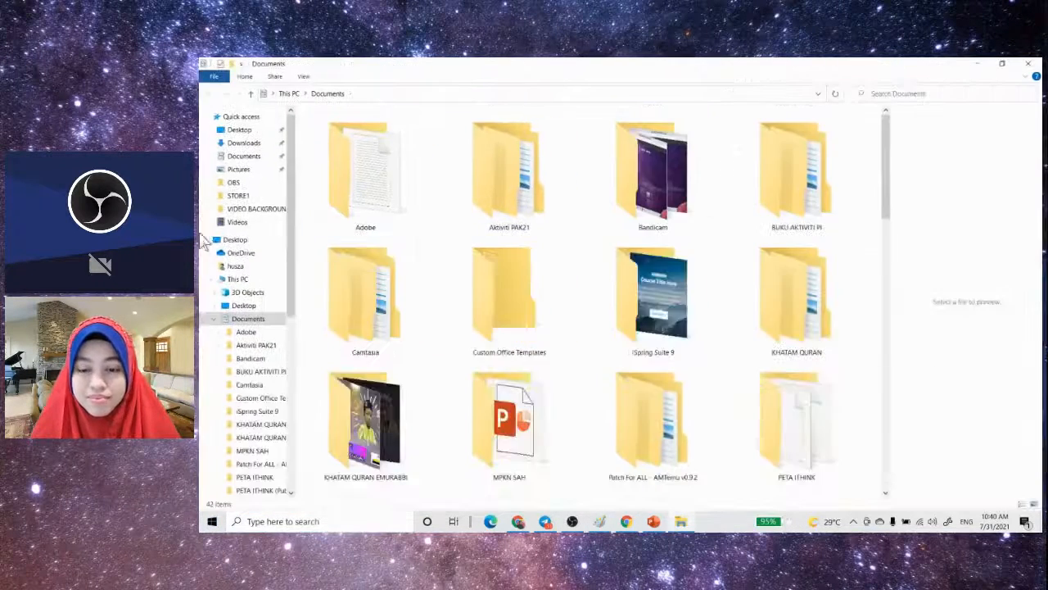
left_click(238, 222)
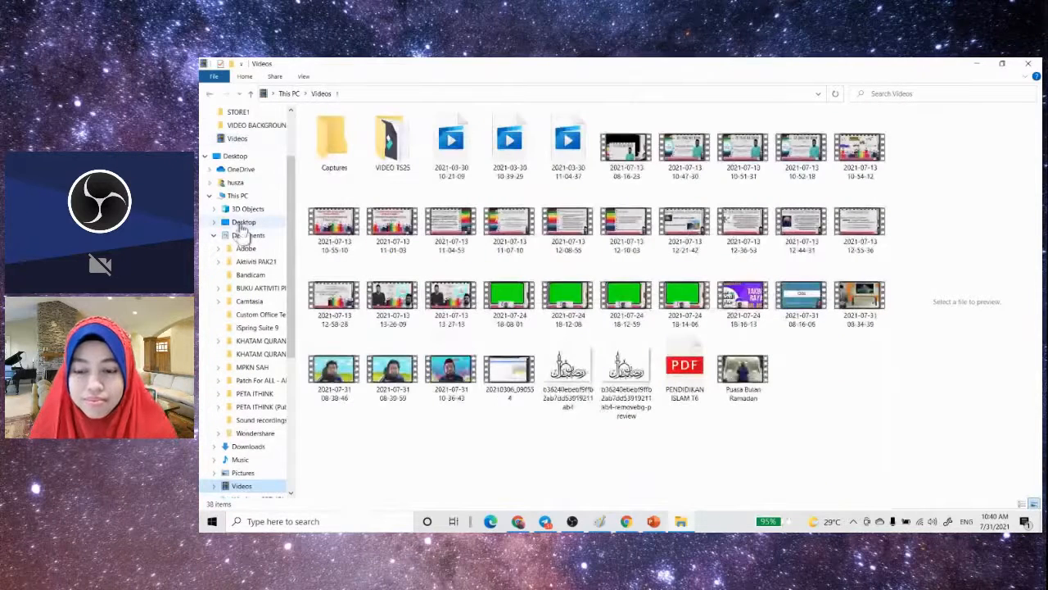
left_click(452, 379)
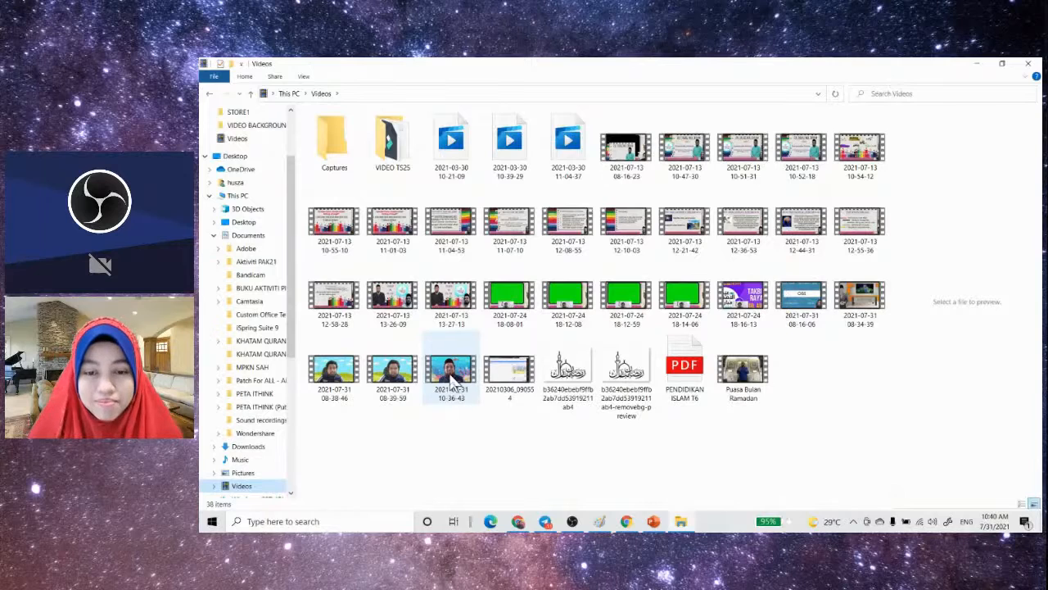
right_click(451, 379)
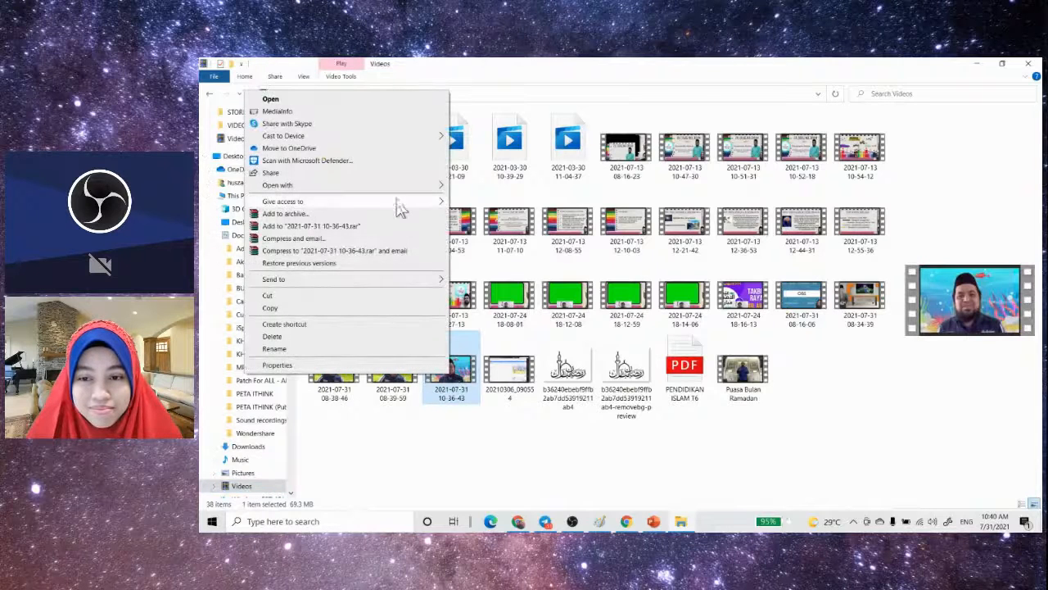
mouse_move(401, 193)
left_click(473, 245)
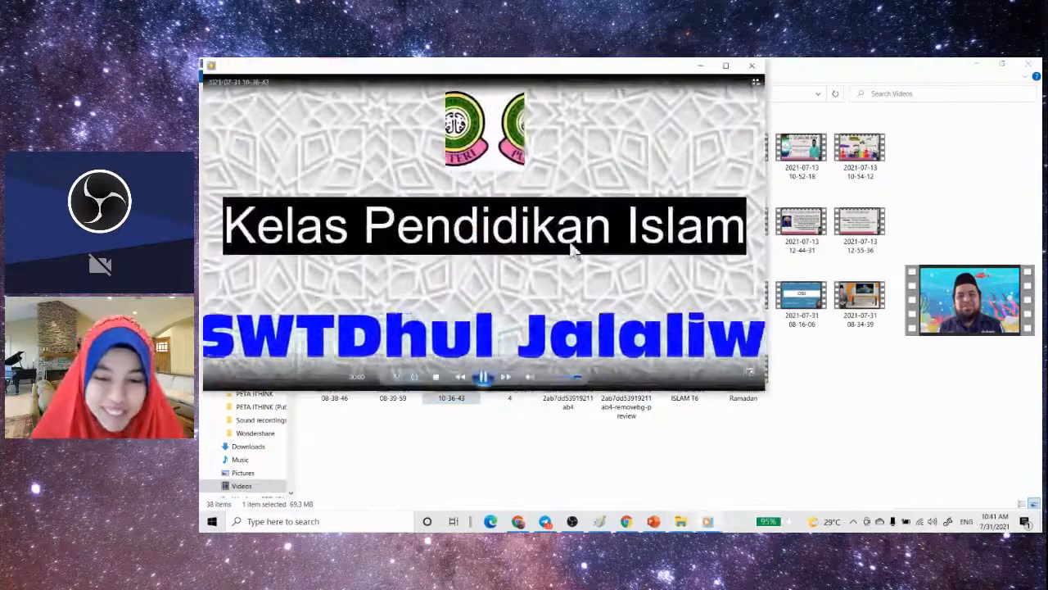
double_click(582, 245)
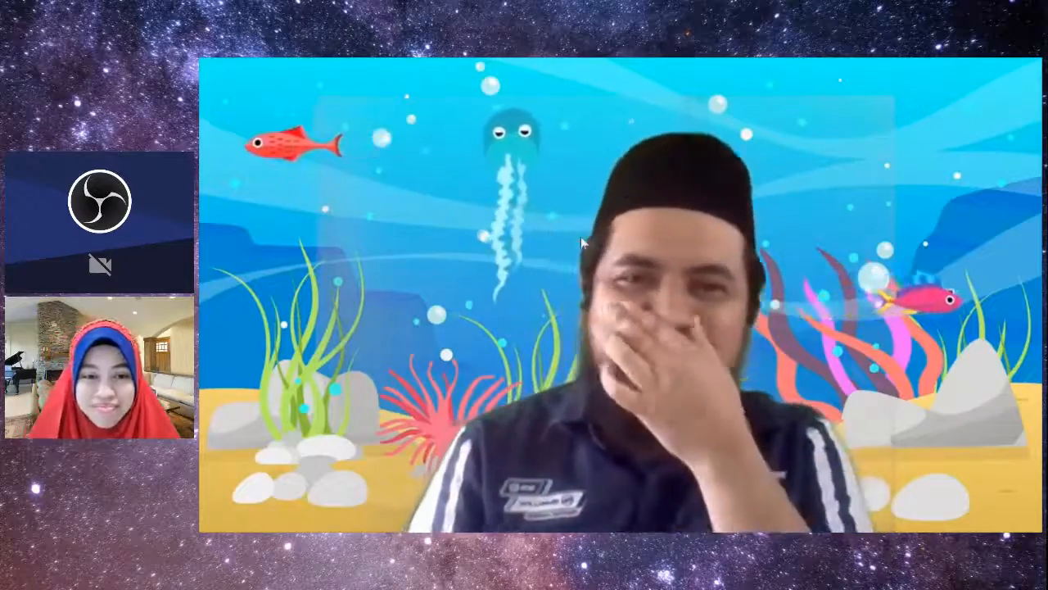
mouse_move(487, 498)
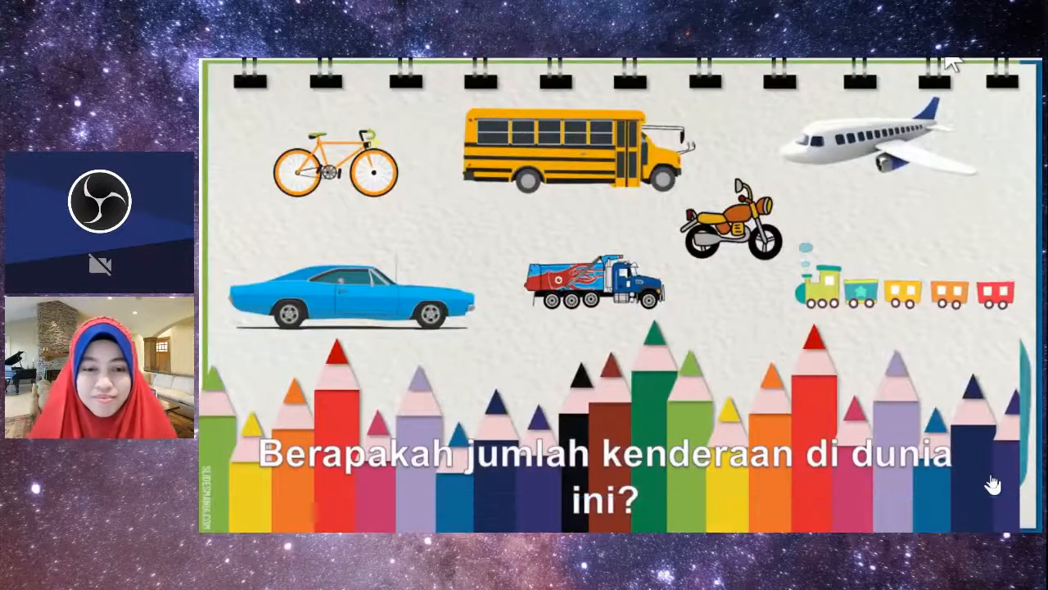
key("Escape")
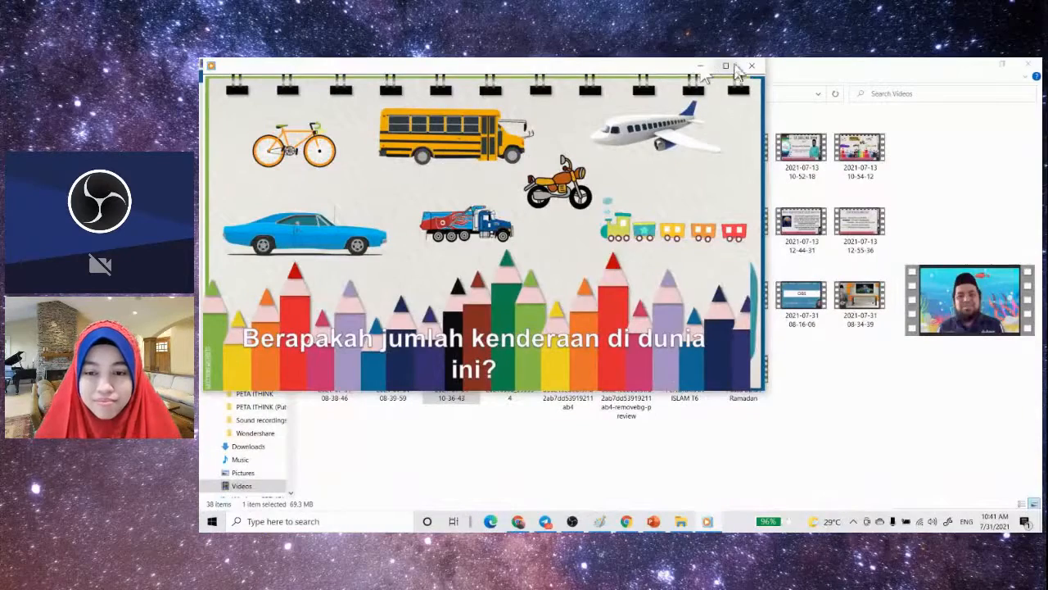
left_click(752, 66)
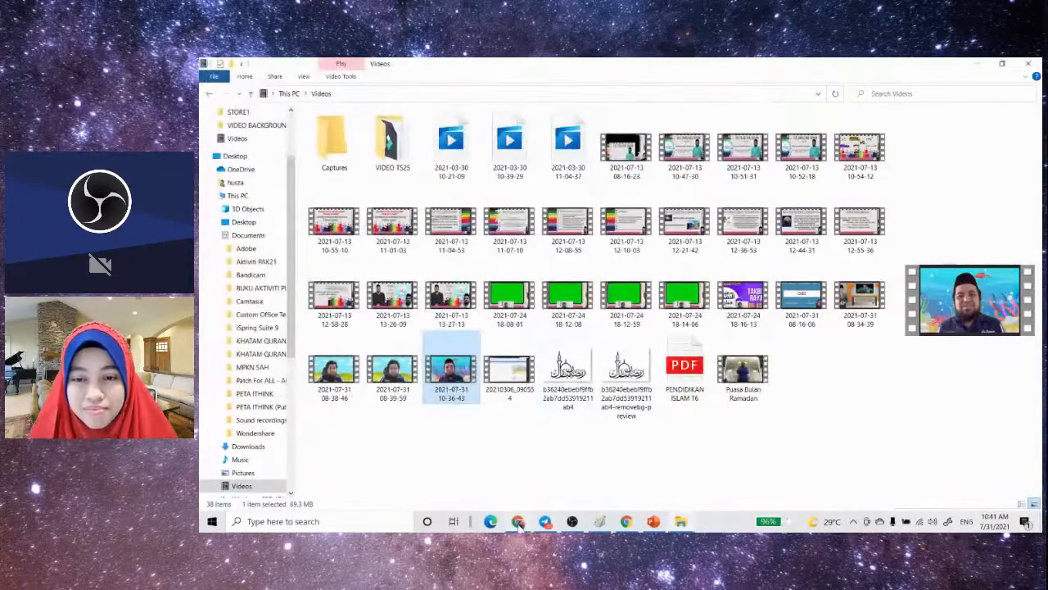
- Switch back to OBS and dismiss the open settings without saving changes
left_click(518, 522)
left_click(572, 522)
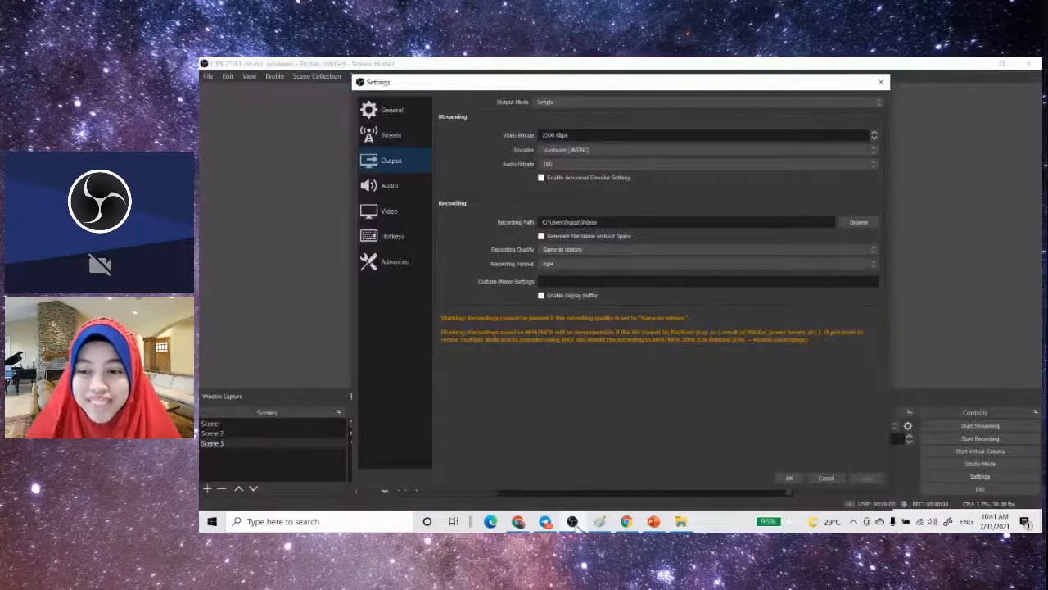
left_click(820, 478)
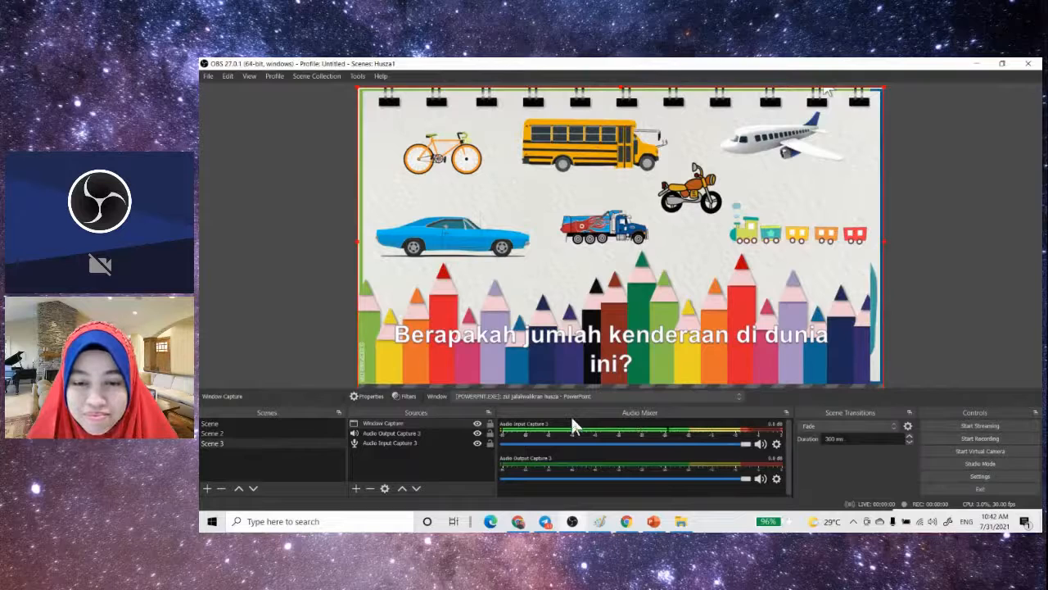
- Switch to Scene 2, open the properties of its Media Source and confirm them unchanged
left_click(212, 433)
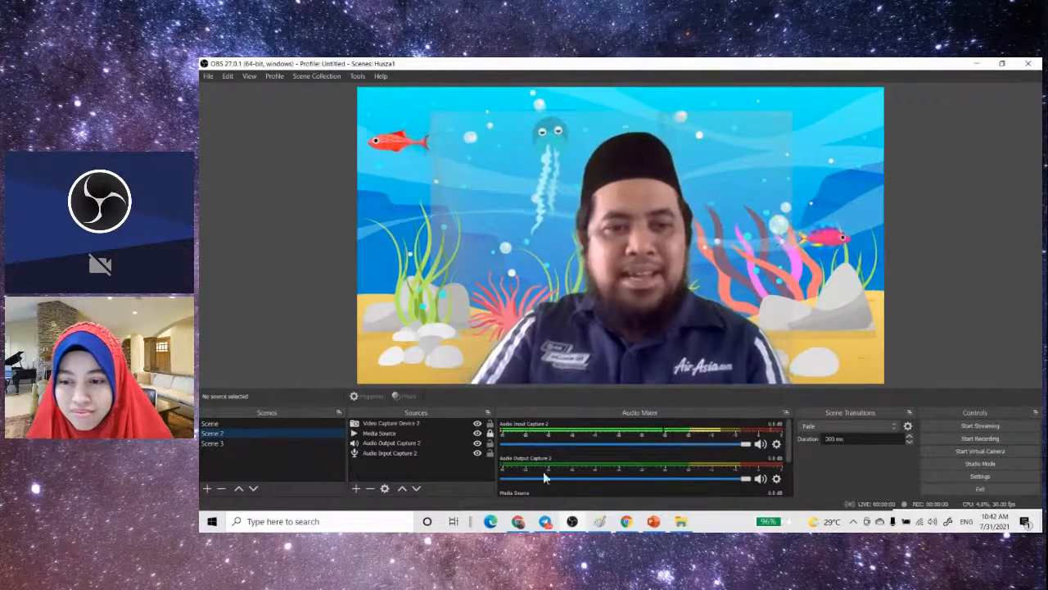
left_click(378, 434)
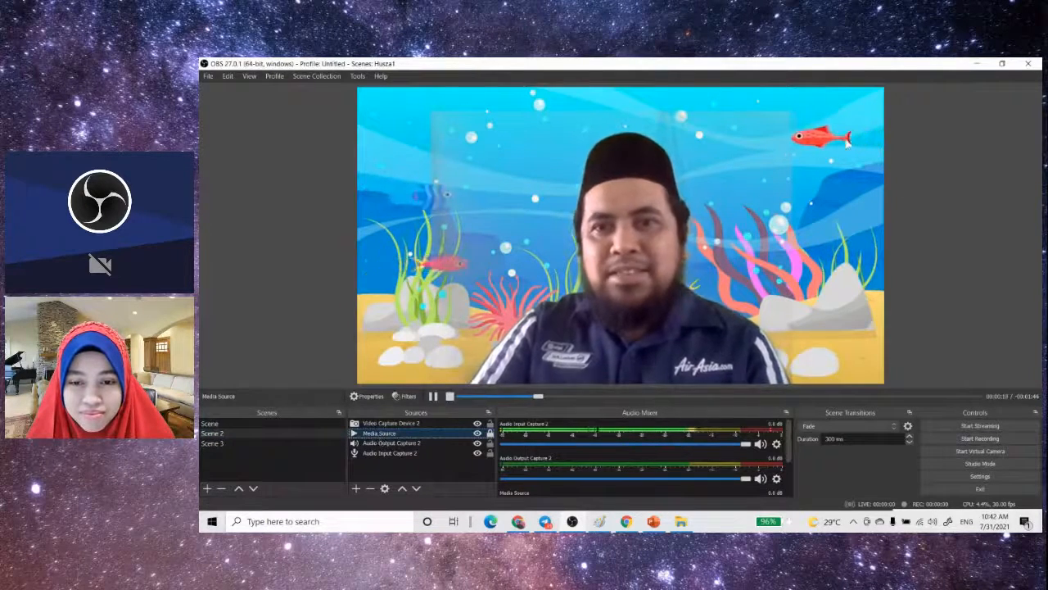
left_click(616, 242)
double_click(379, 433)
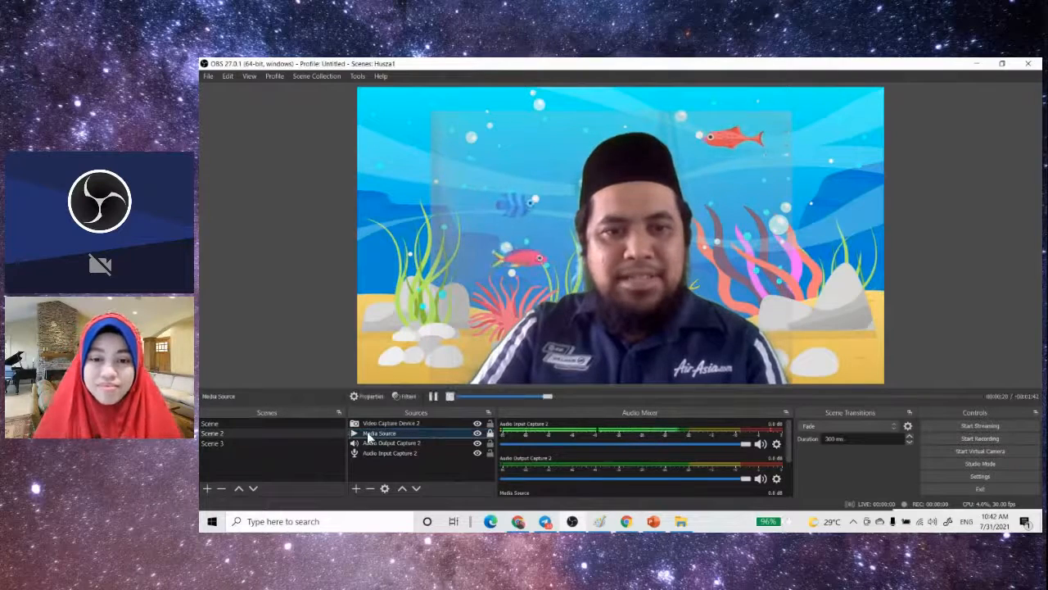
left_click(755, 439)
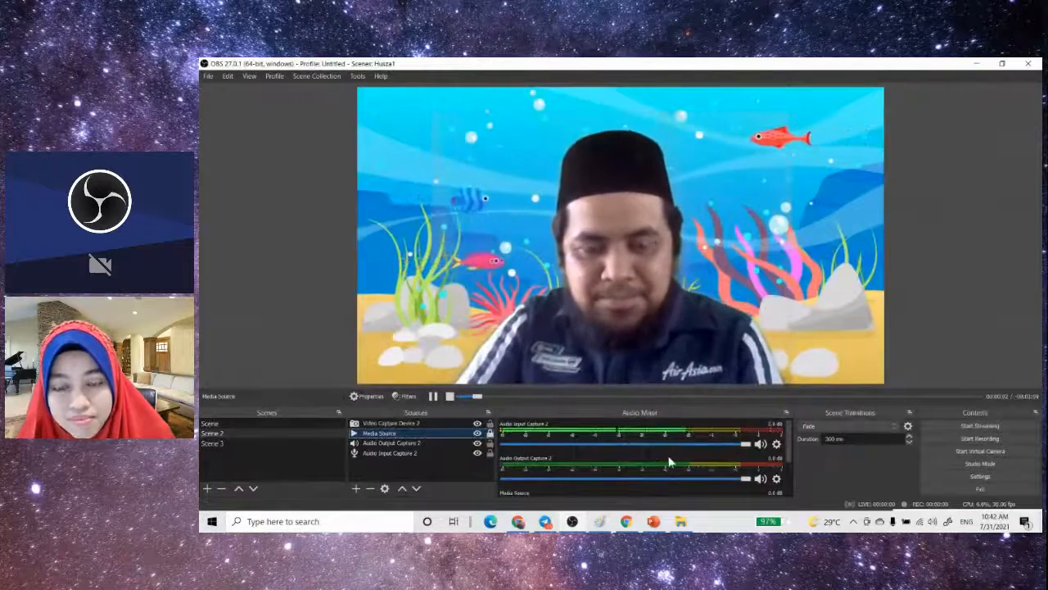
- Lower the Media Source volume in the audio mixer to about -16.5 dB
scroll(671, 465, "down", 1)
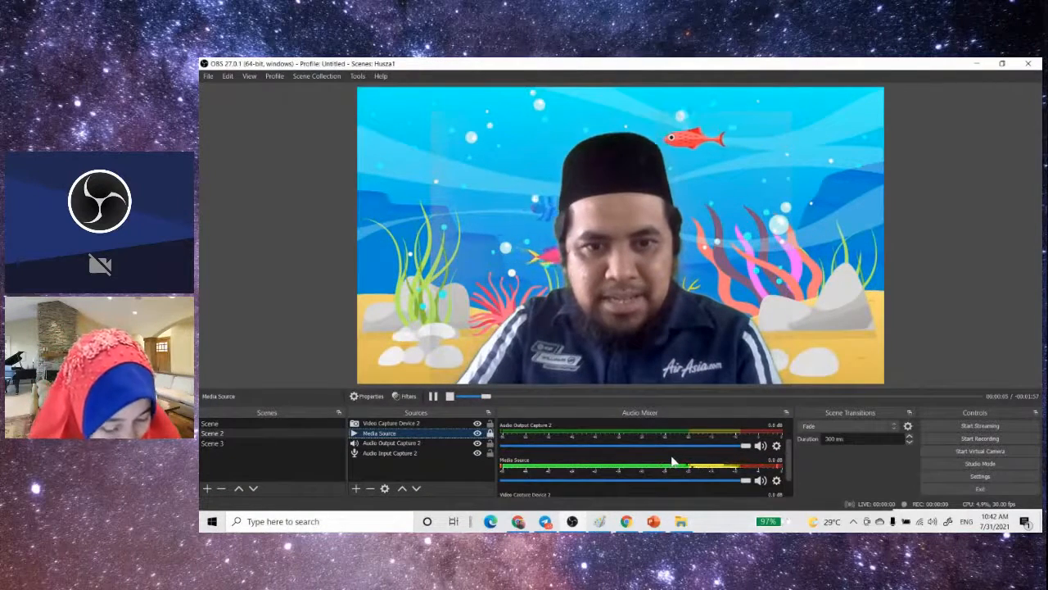
left_click_drag(736, 480, 745, 485)
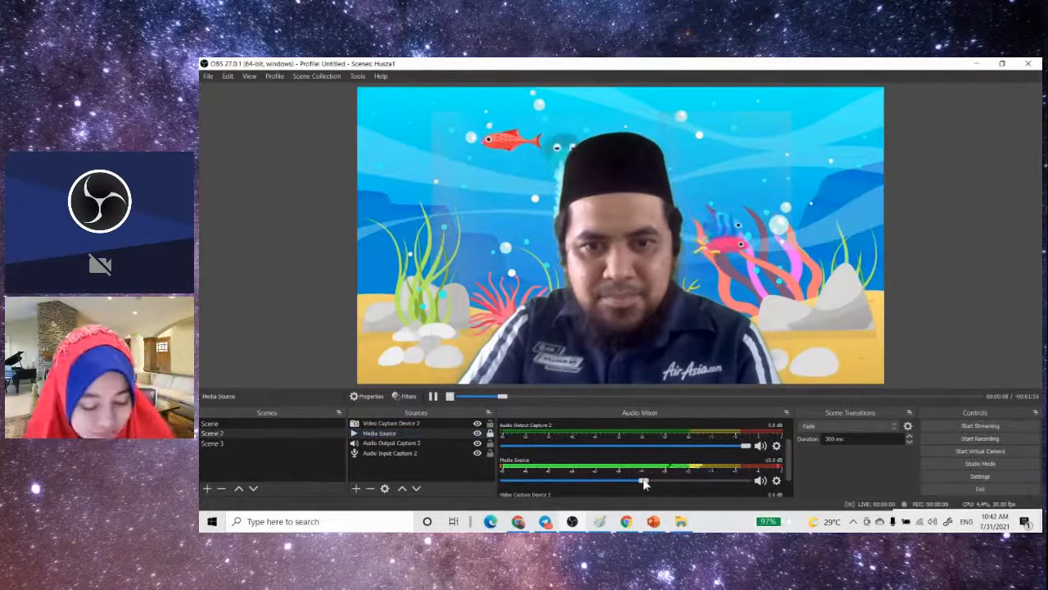
left_click_drag(644, 483, 633, 483)
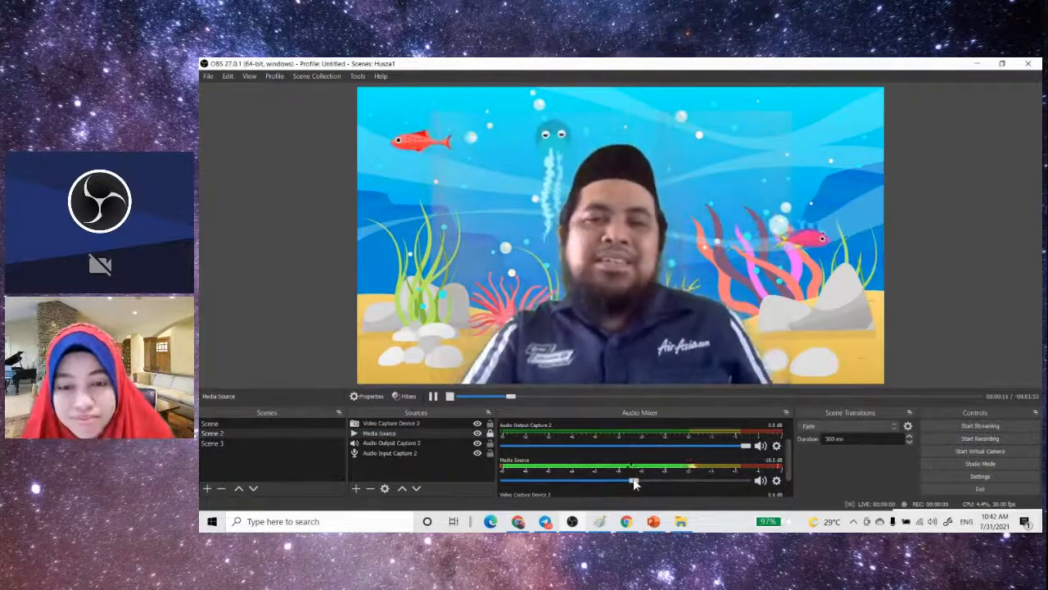
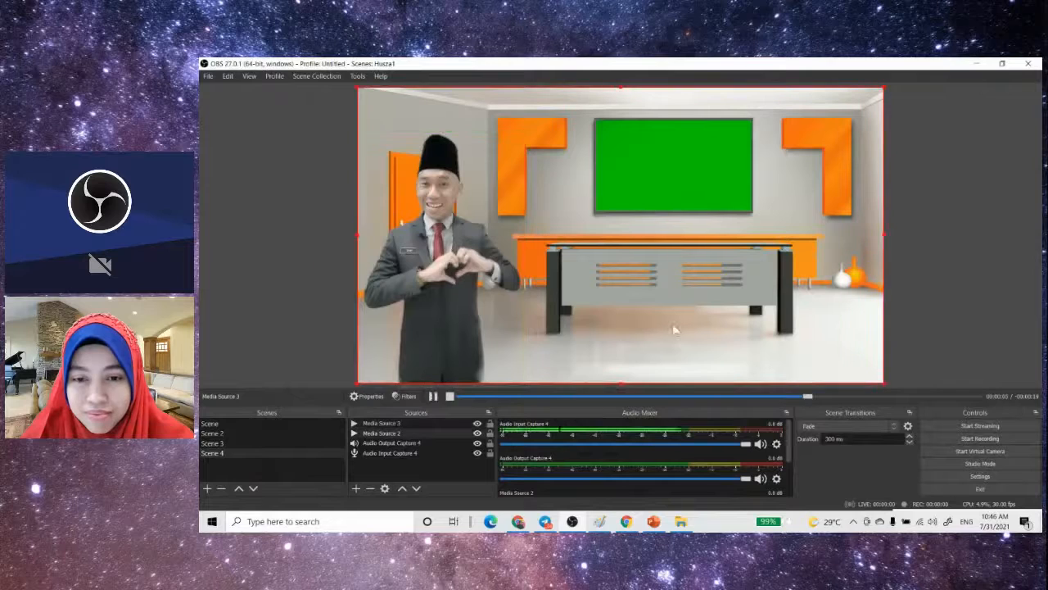
- Add a Chroma Key effect filter to Media Source 2 in Scene 4 with the default green key settings
left_click(265, 186)
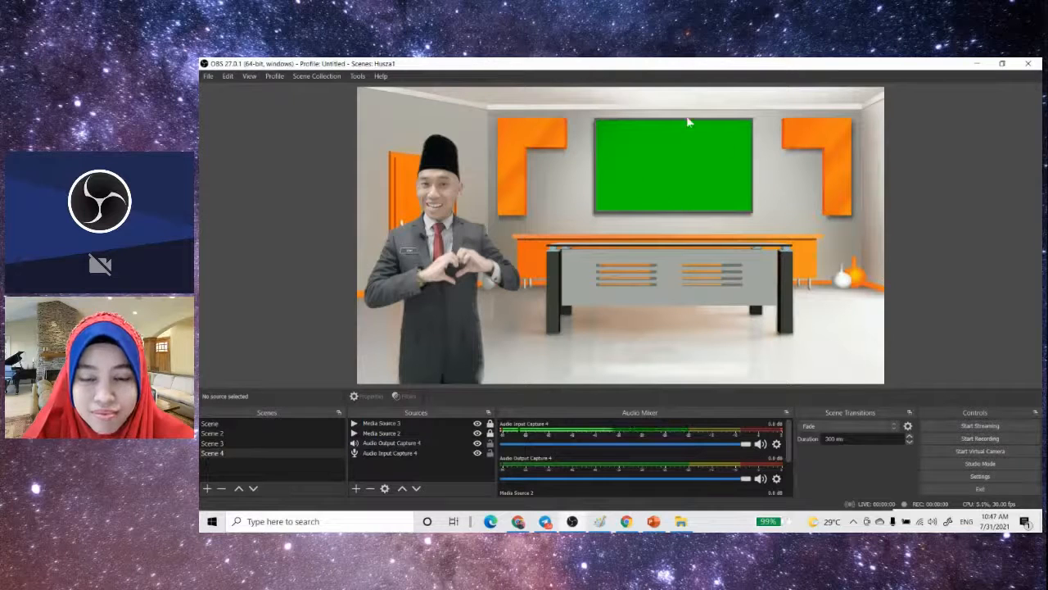
left_click(384, 433)
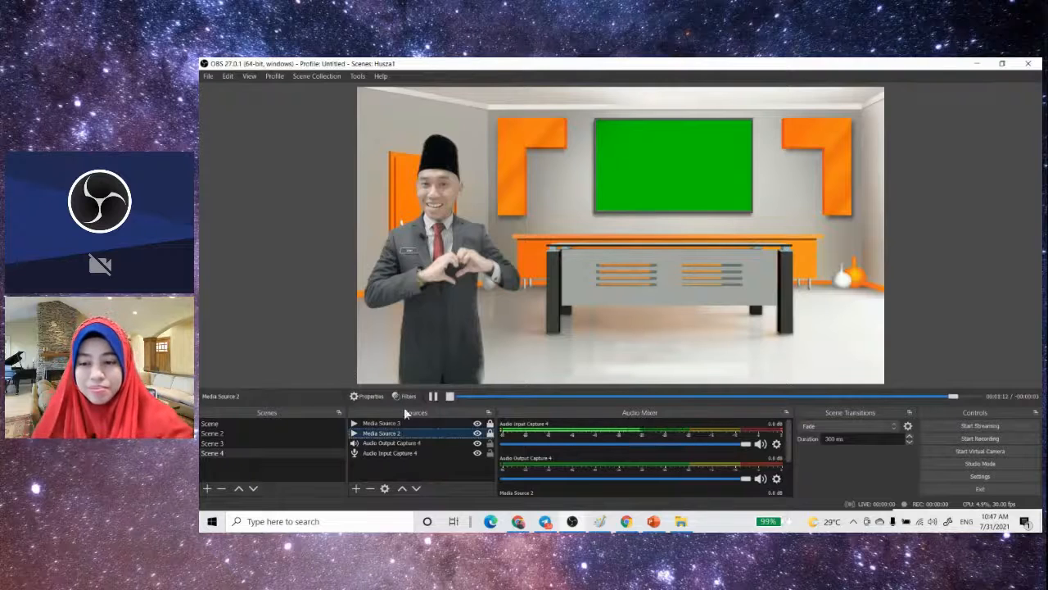
left_click(404, 396)
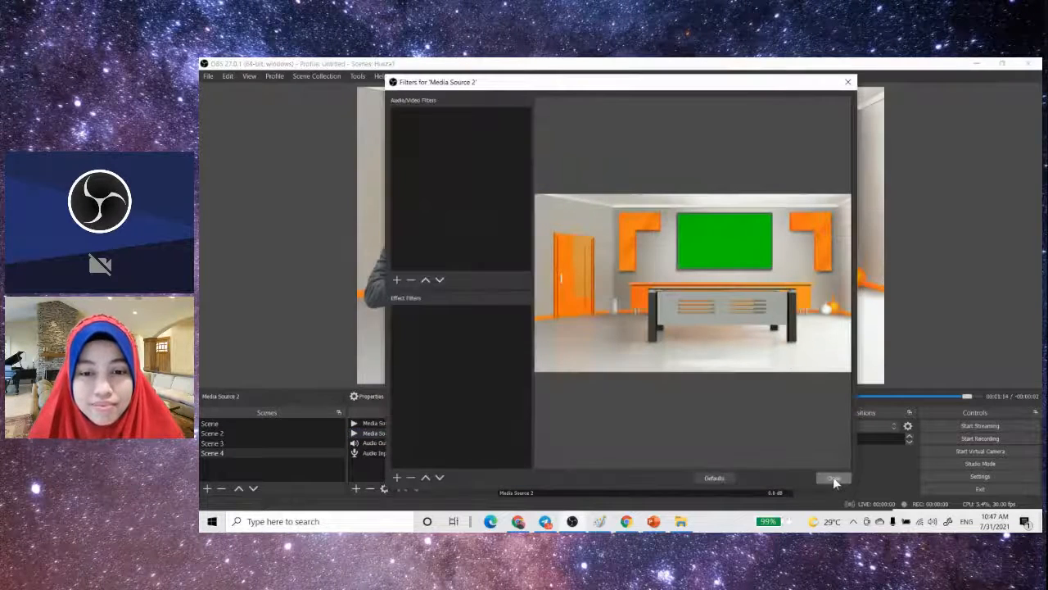
left_click(396, 477)
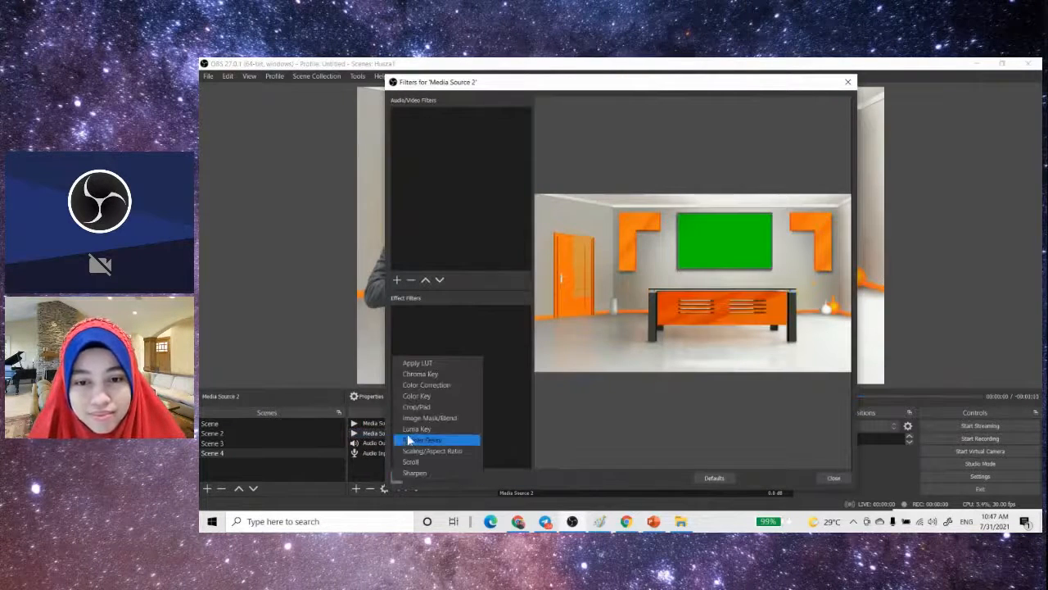
left_click(430, 374)
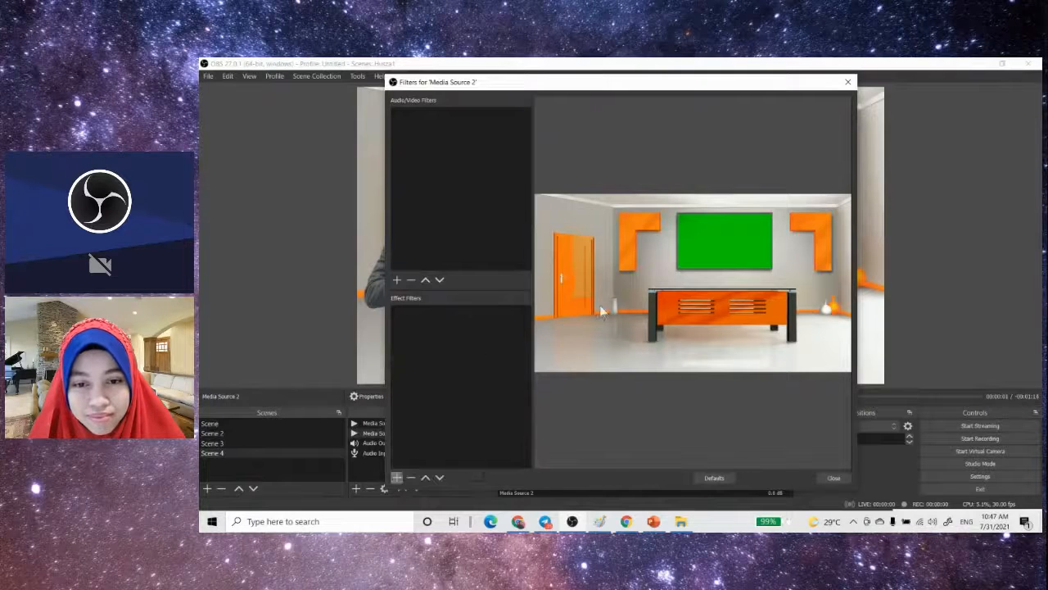
left_click(600, 310)
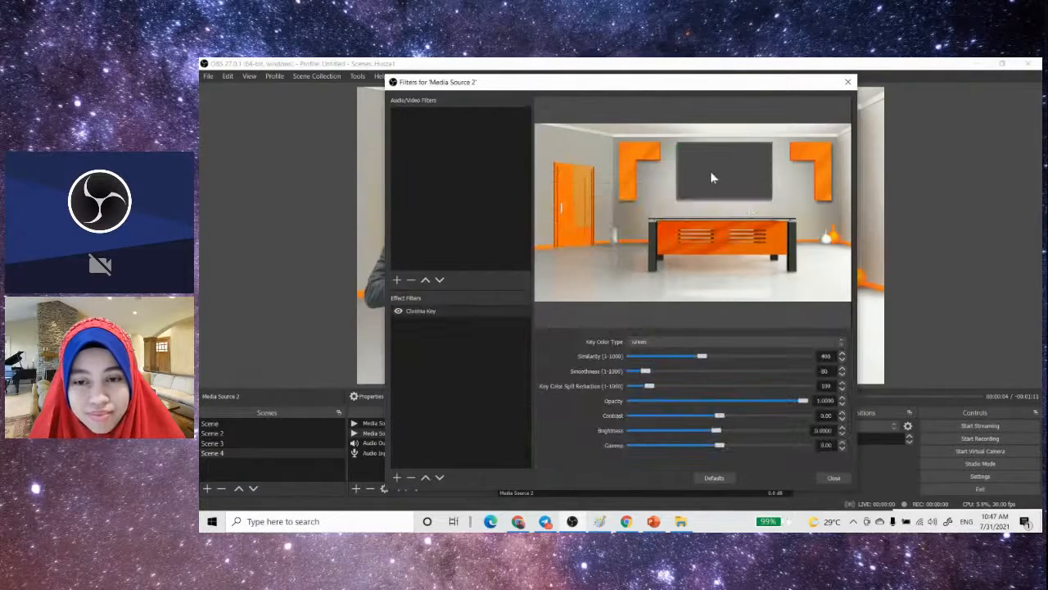
left_click(833, 478)
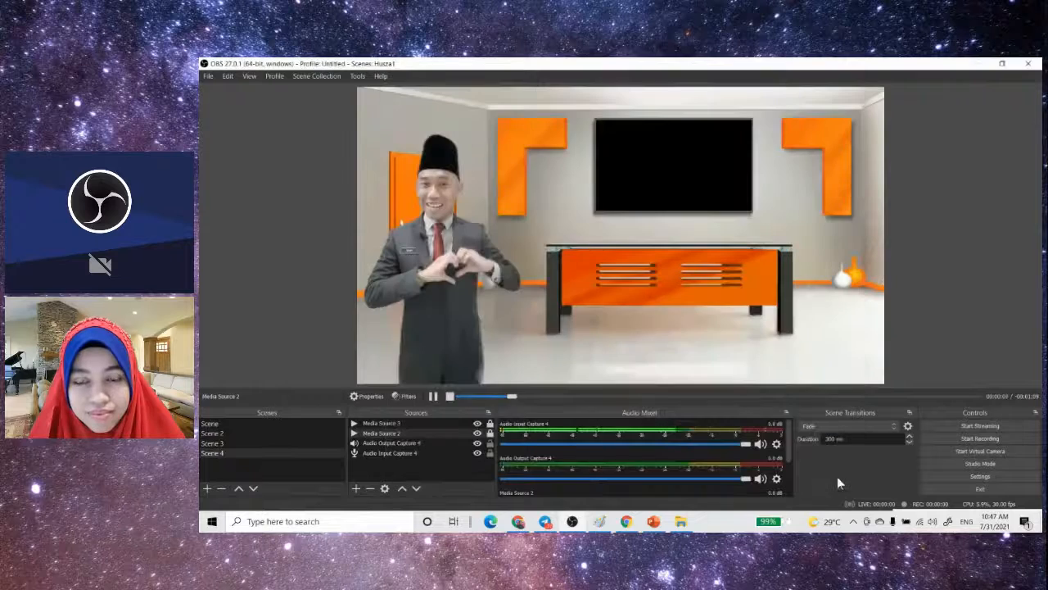
- Add a new Media Source to Scene 4 that plays TEASER MALAM.mp4 from the OBS folder, with Loop enabled
left_click(357, 489)
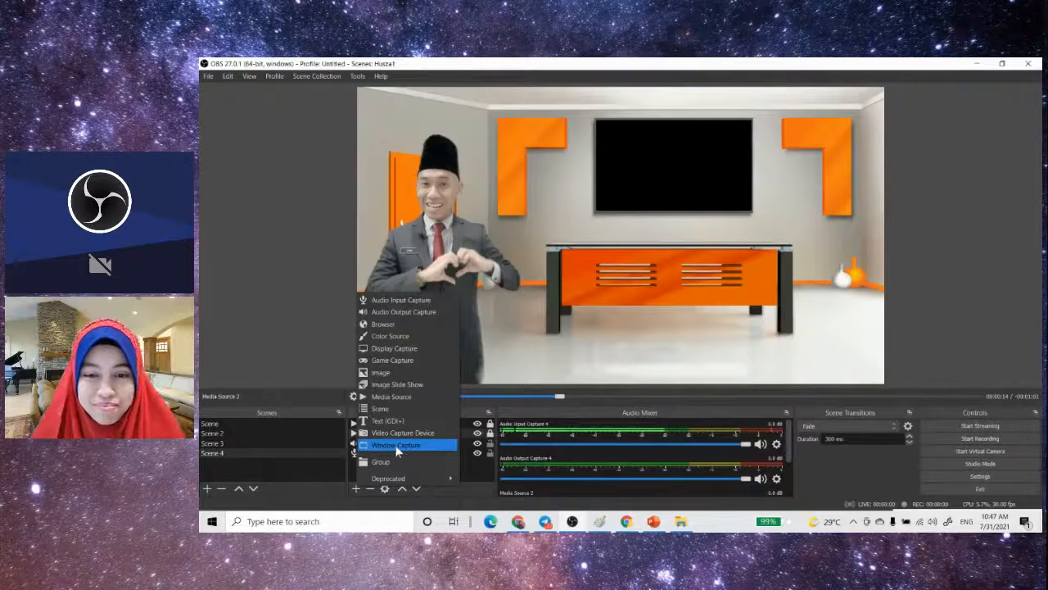
left_click(402, 398)
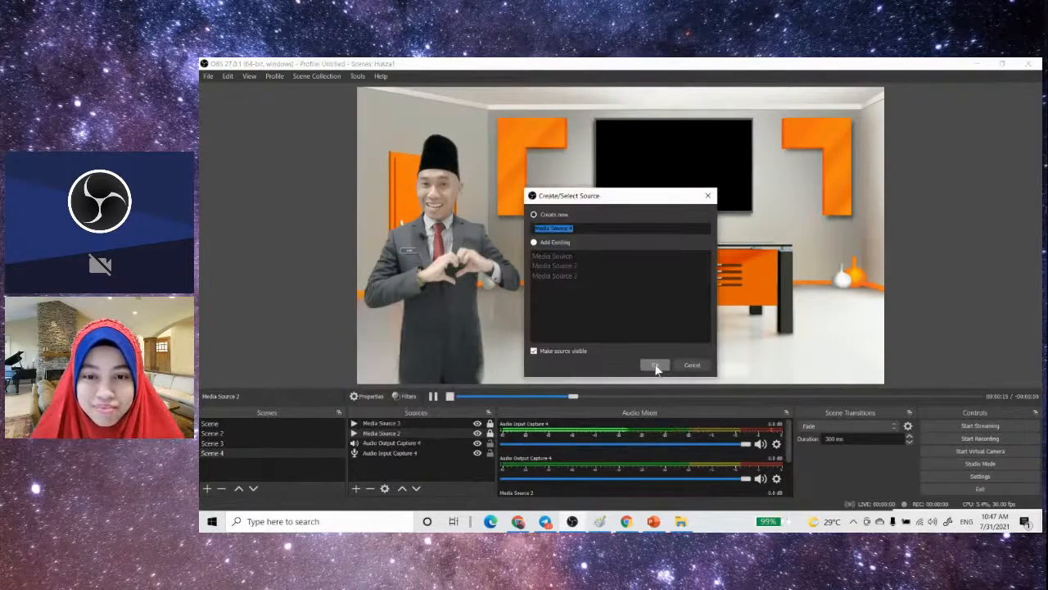
left_click(655, 366)
left_click(780, 349)
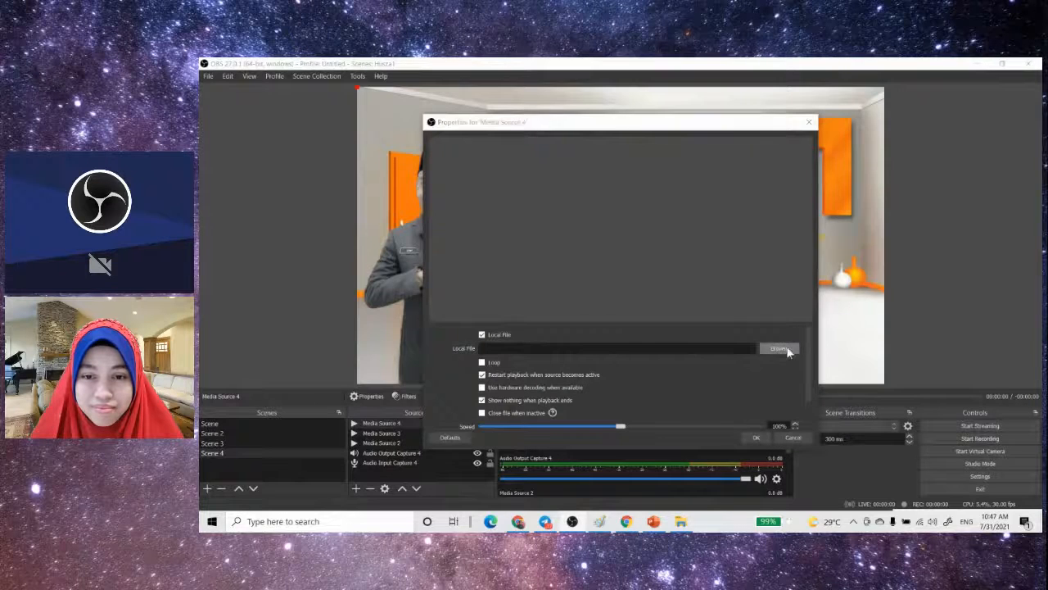
double_click(786, 231)
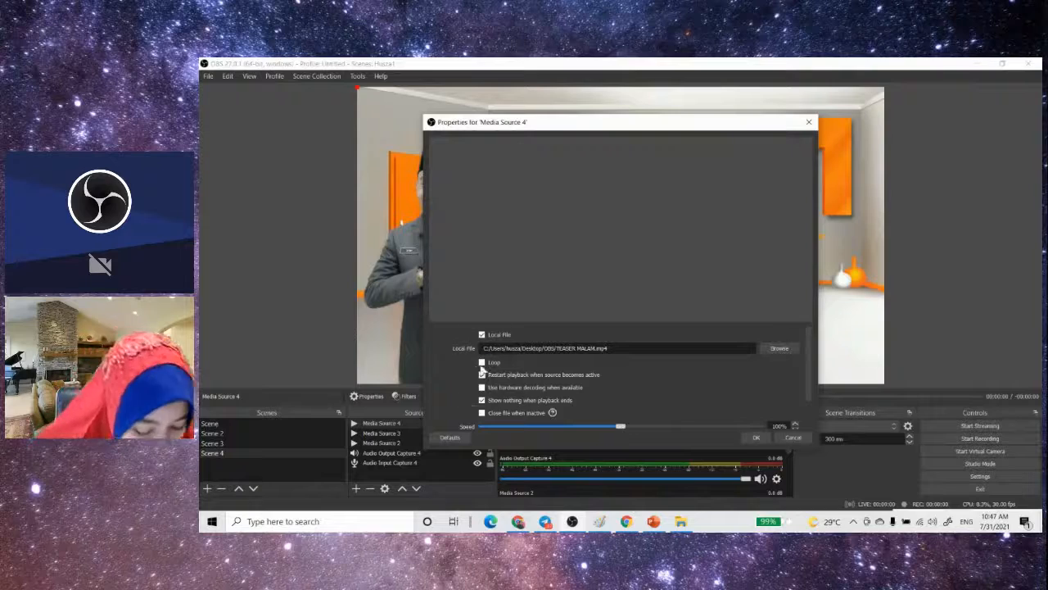
left_click(481, 362)
left_click(755, 438)
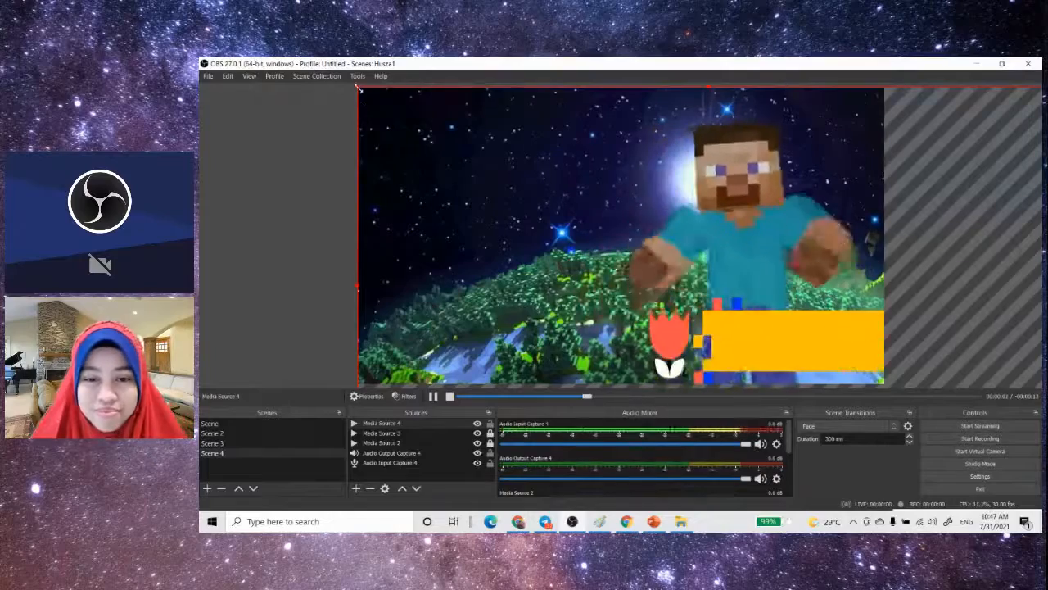
- Shrink the teaser video in the preview and move it over the TV screen on the room's back wall
left_click_drag(358, 88, 566, 144)
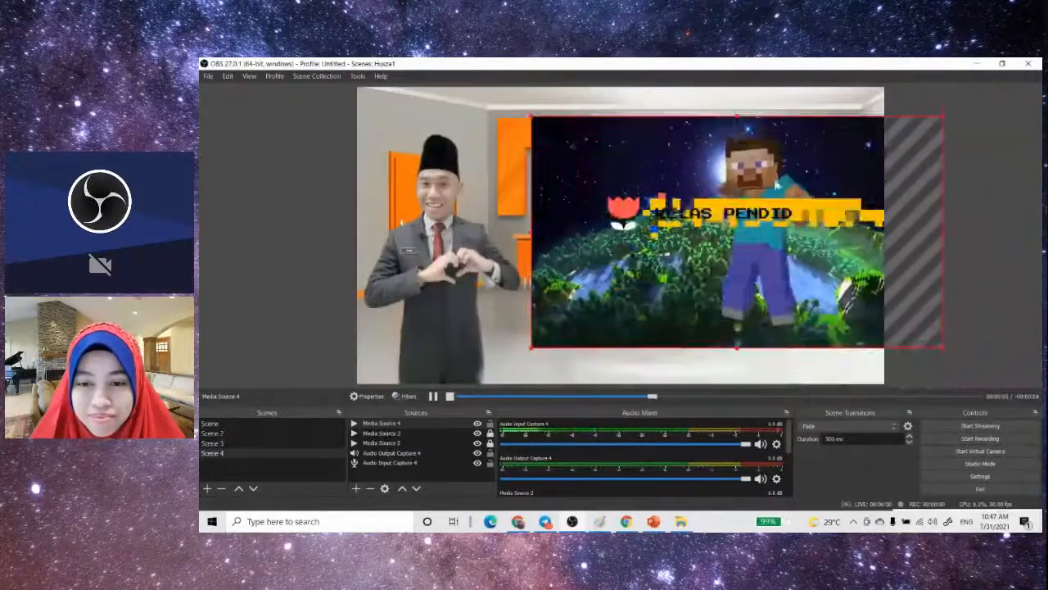
left_click_drag(944, 115, 743, 229)
left_click_drag(678, 262, 701, 154)
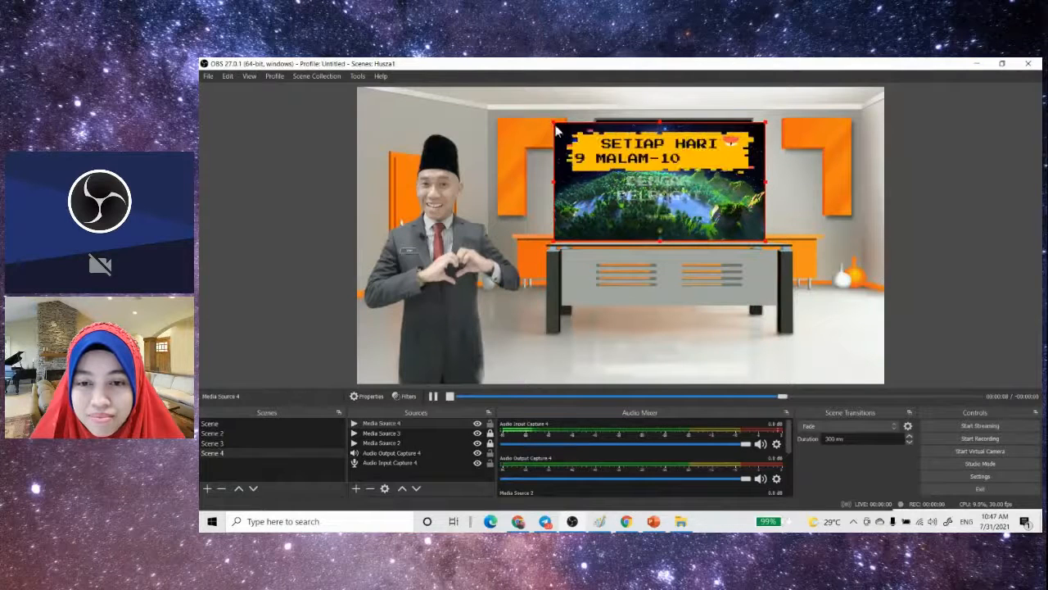
left_click_drag(652, 195, 655, 186)
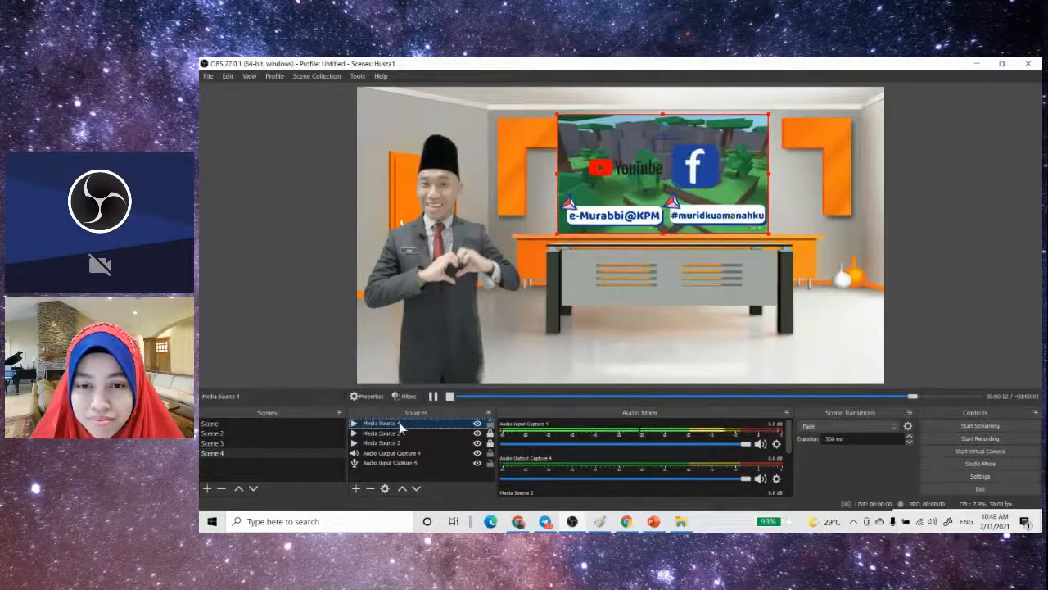
- Move Media Source 4 below Media Source 2 in the source order, and shrink and position it to fit the keyed-out TV screen
left_click_drag(401, 426, 402, 443)
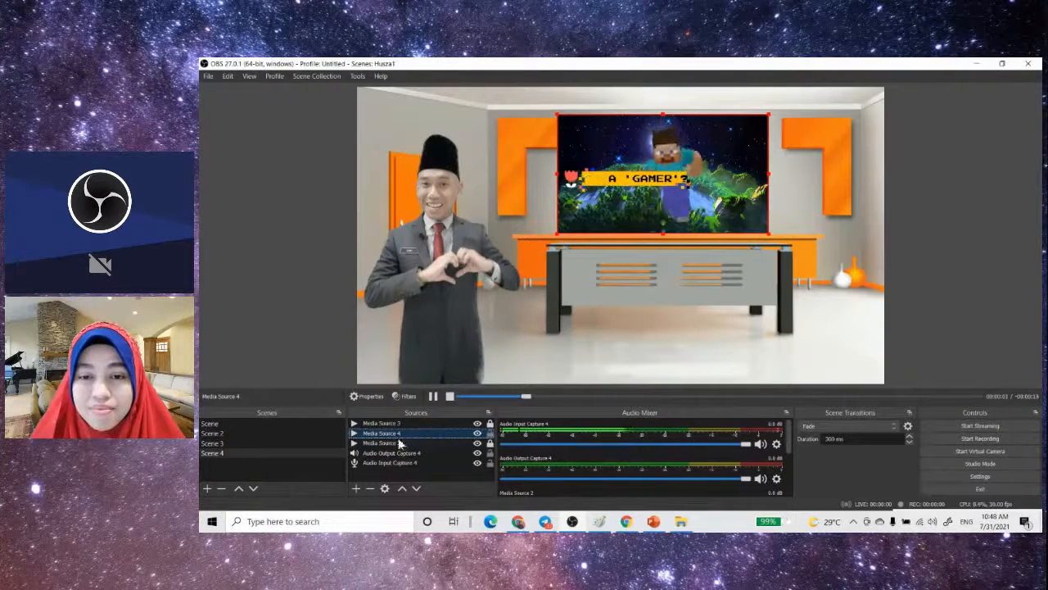
left_click_drag(396, 440, 402, 444)
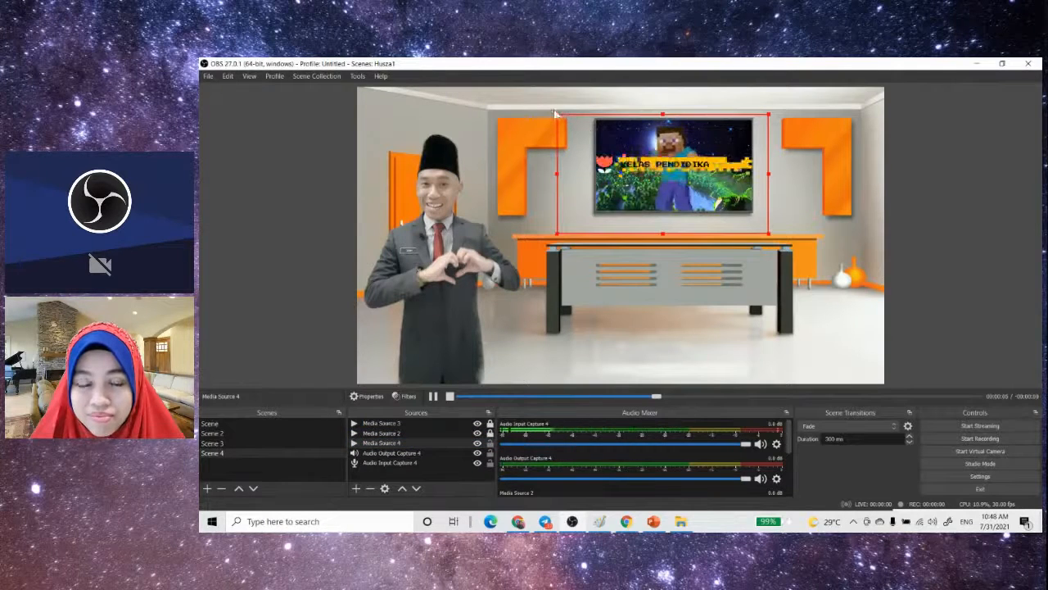
left_click_drag(556, 114, 578, 126)
left_click_drag(719, 204, 717, 181)
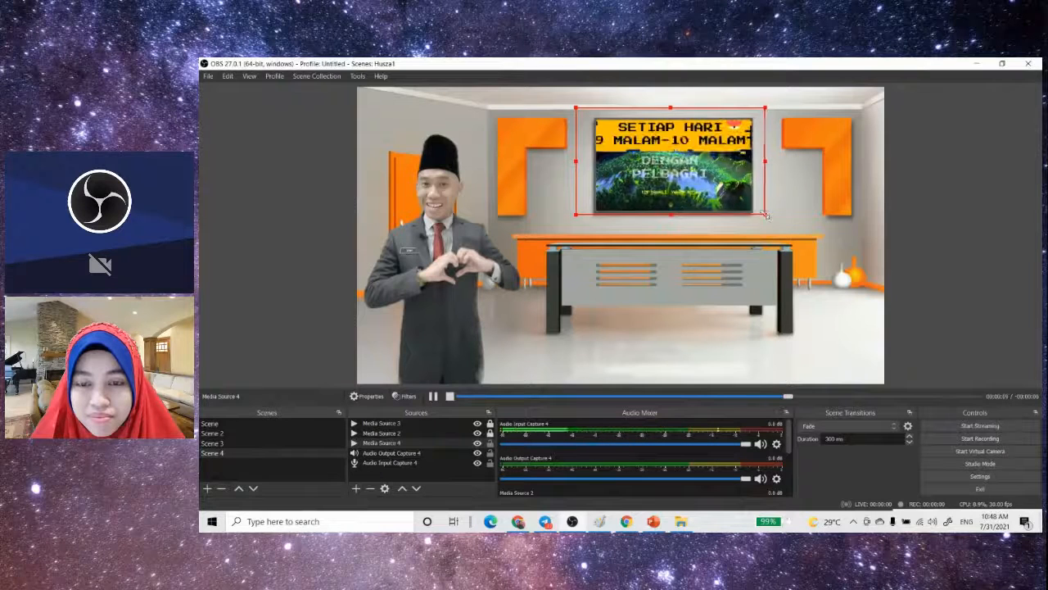
left_click_drag(766, 211, 746, 194)
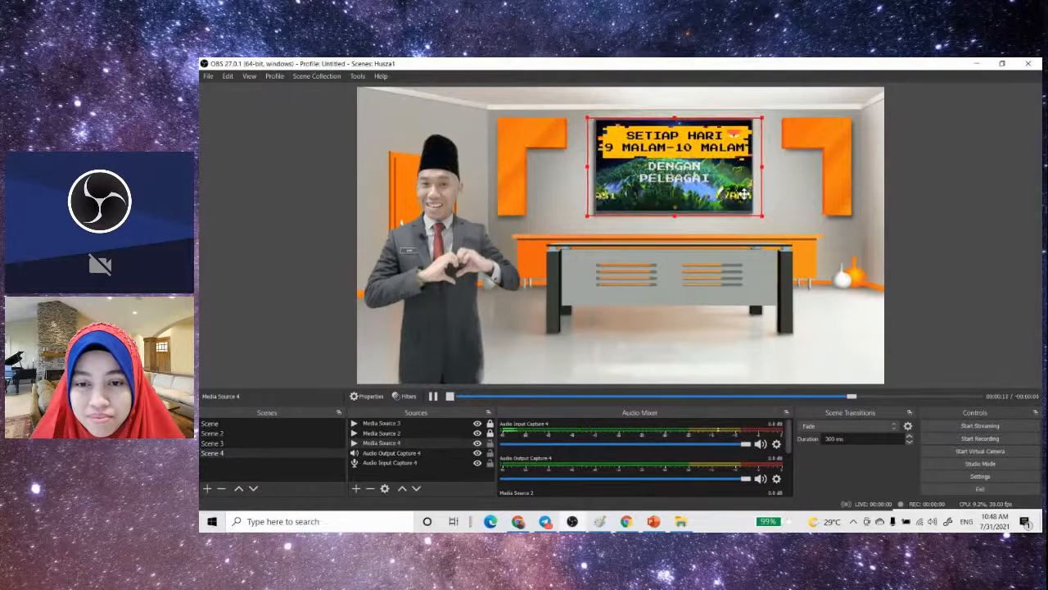
left_click(898, 214)
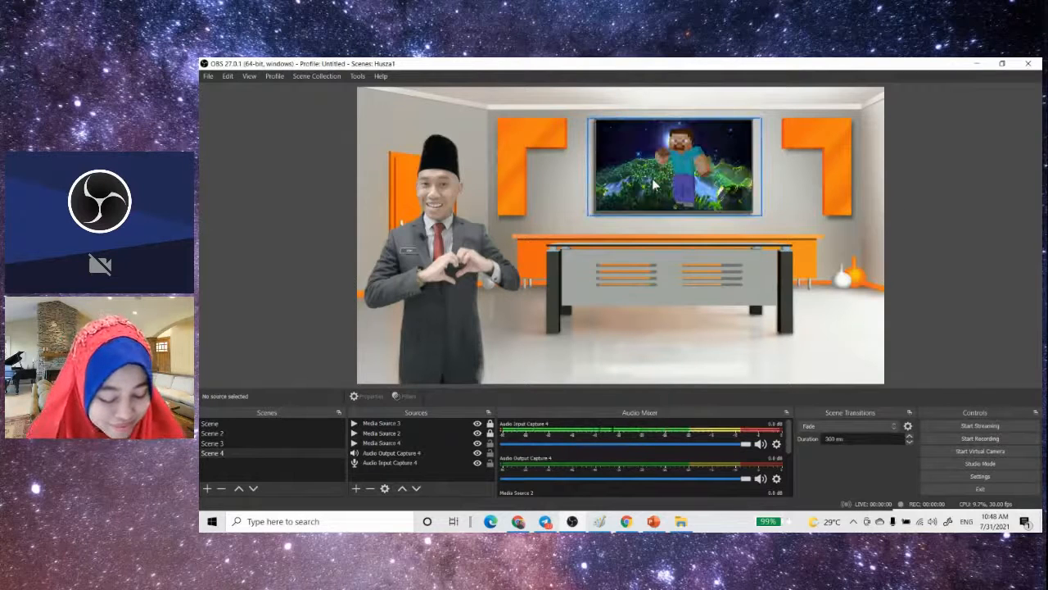
- Set audio monitoring for Media Source 4 and Media Source 3 to Monitor and Output, and lower Media Source 4's volume to about -29 dB
left_click(401, 442)
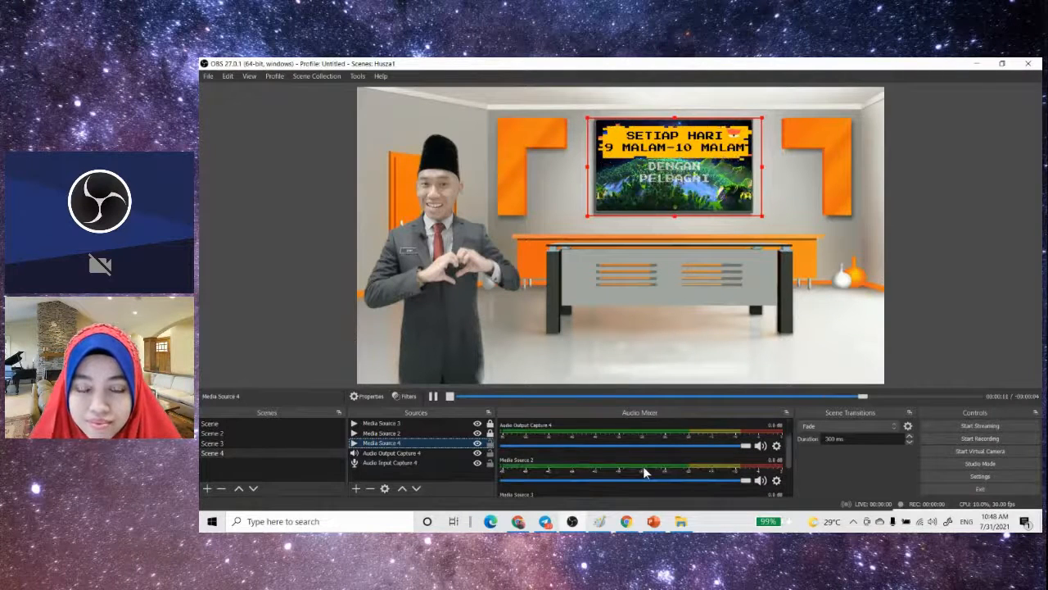
scroll(595, 467, "down", 3)
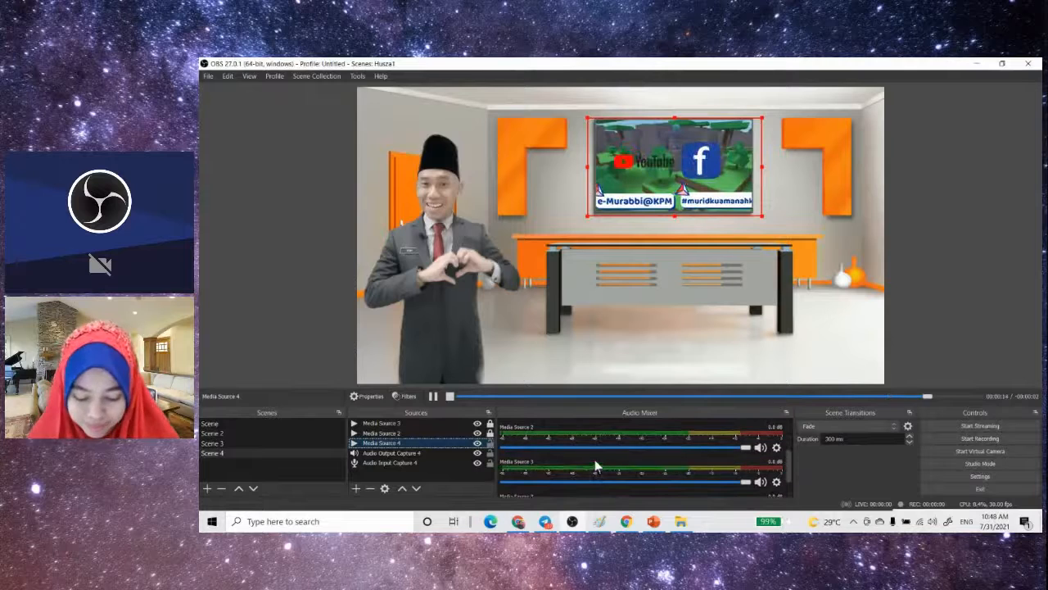
left_click(778, 488)
left_click(798, 481)
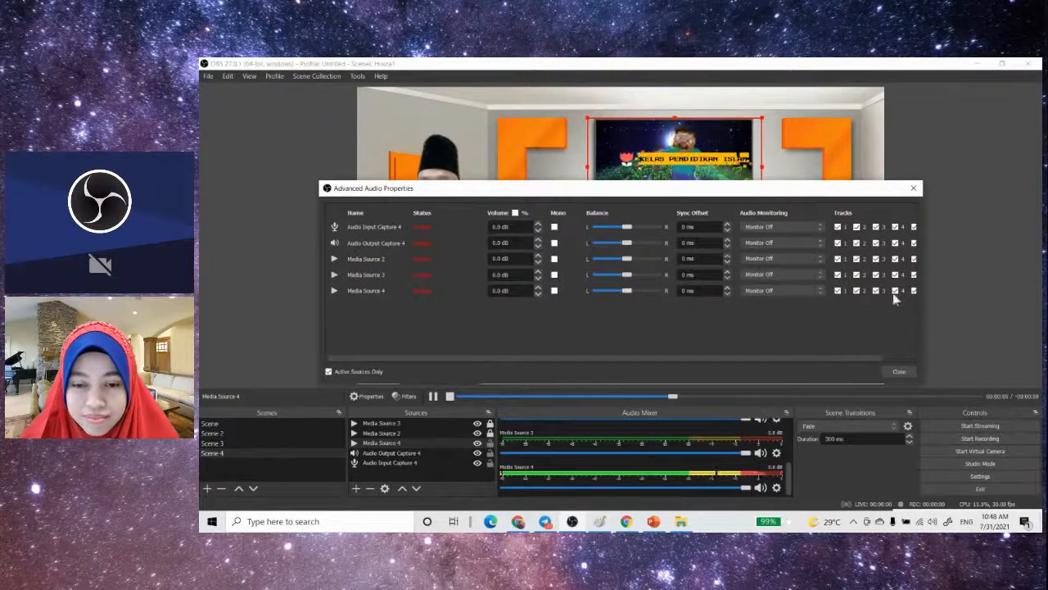
left_click(816, 295)
left_click(776, 315)
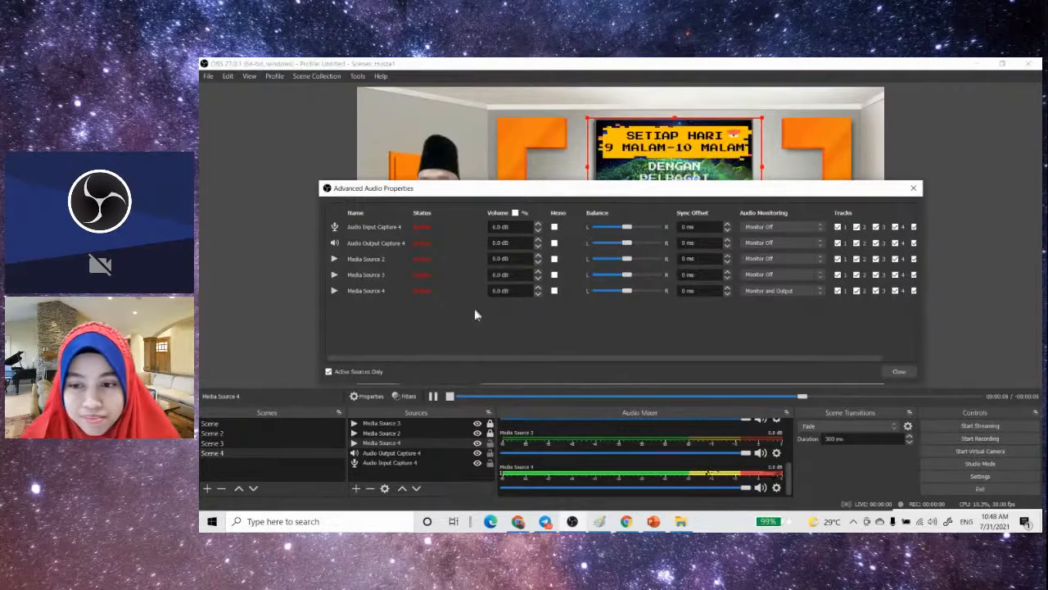
left_click(818, 275)
left_click(794, 297)
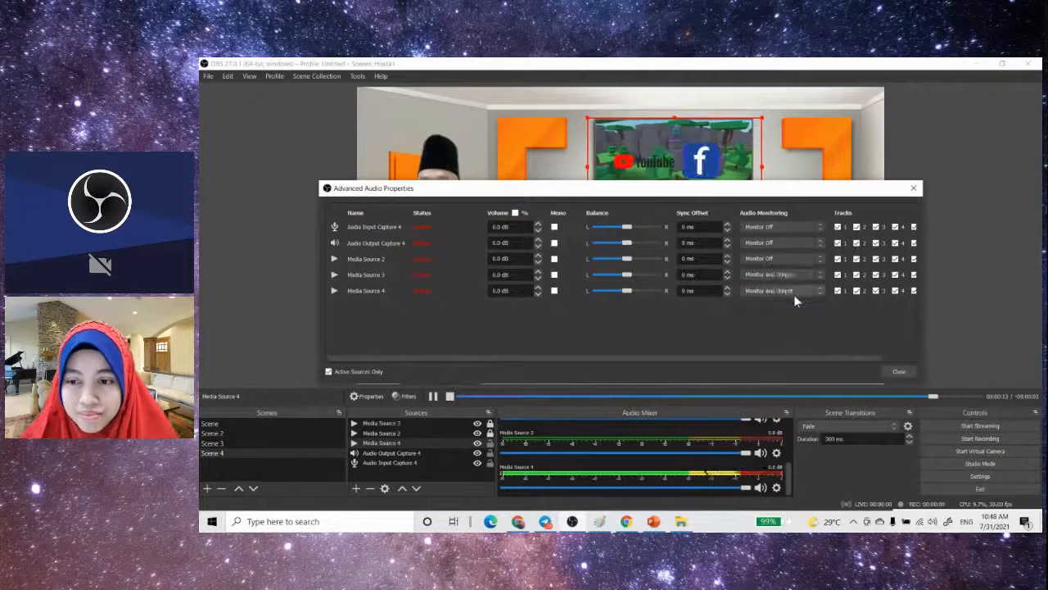
left_click(898, 371)
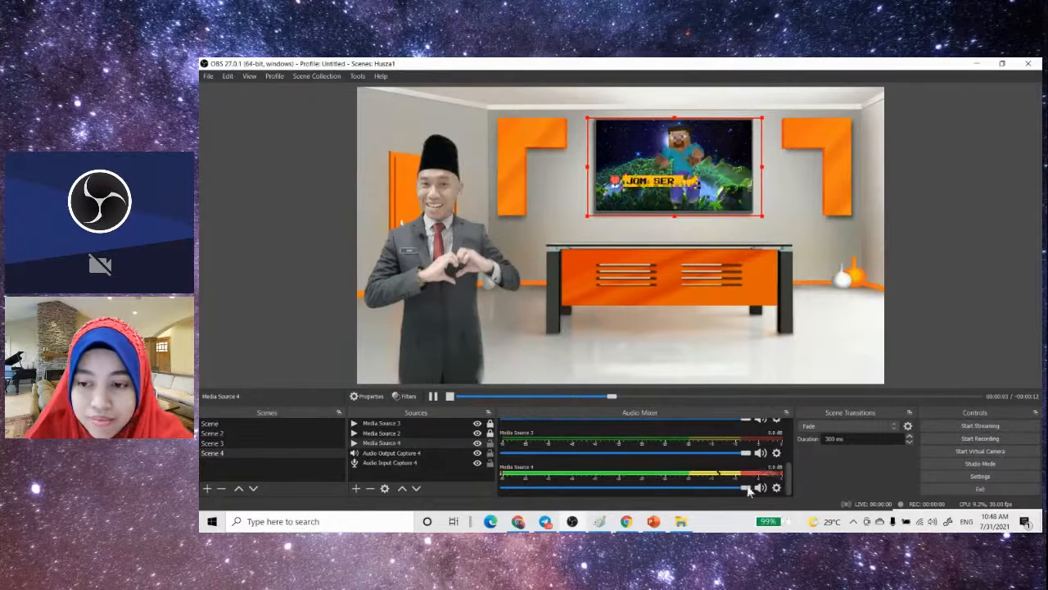
left_click_drag(745, 489, 596, 489)
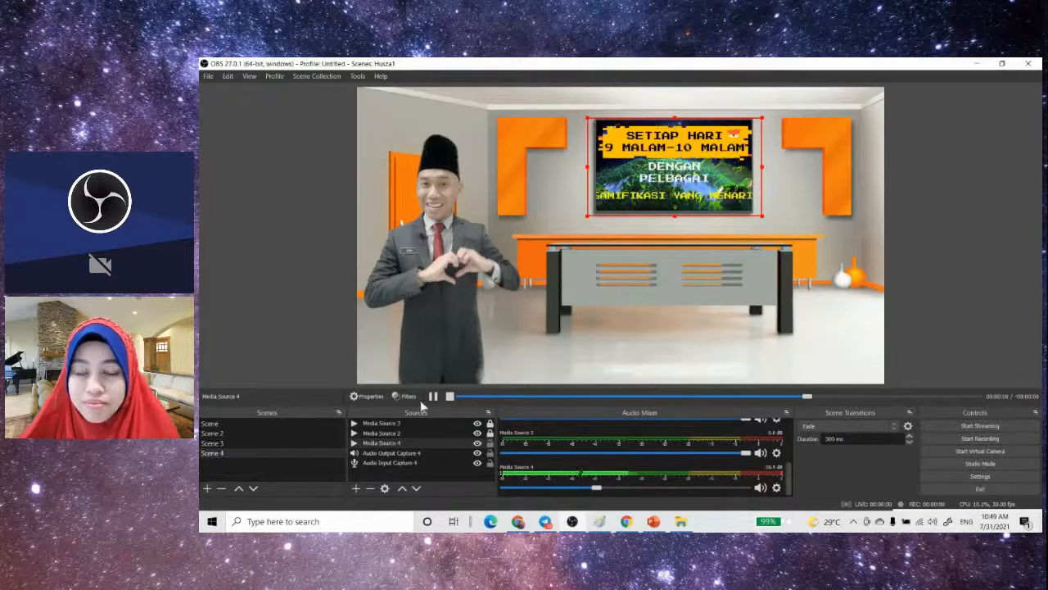
- Play the presenter video in Media Source 3 and compare the playback controls of the scene's media sources
left_click(398, 424)
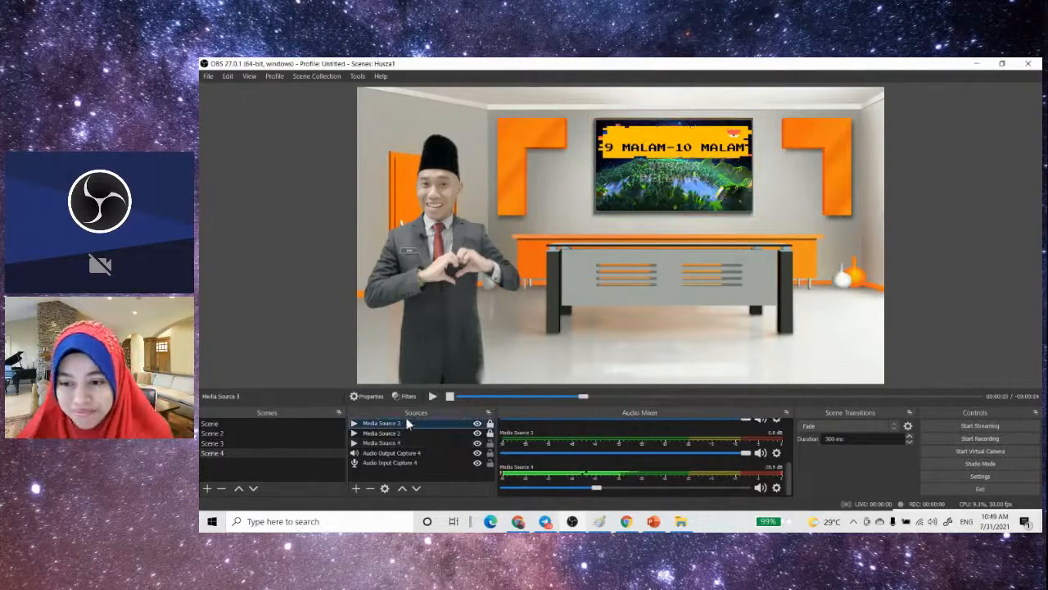
left_click(433, 396)
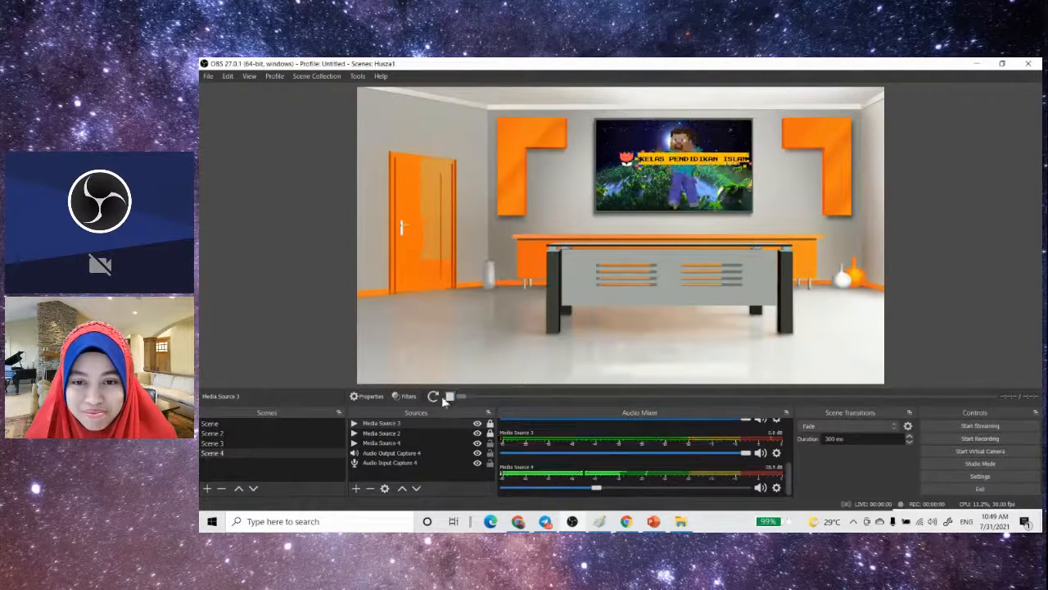
left_click(398, 434)
left_click(401, 423)
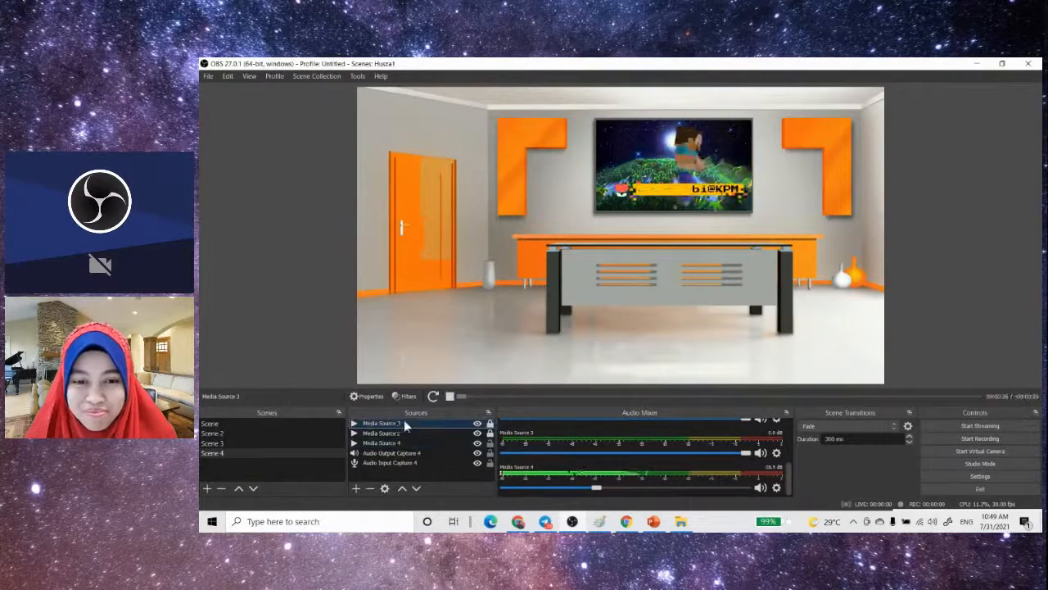
left_click(390, 432)
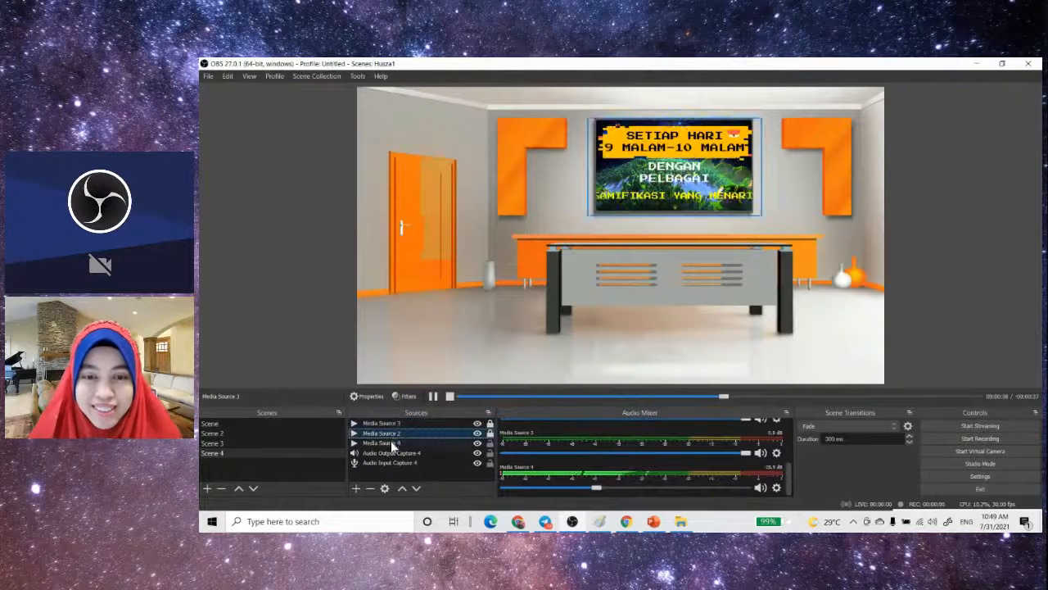
left_click(390, 440)
left_click(395, 424)
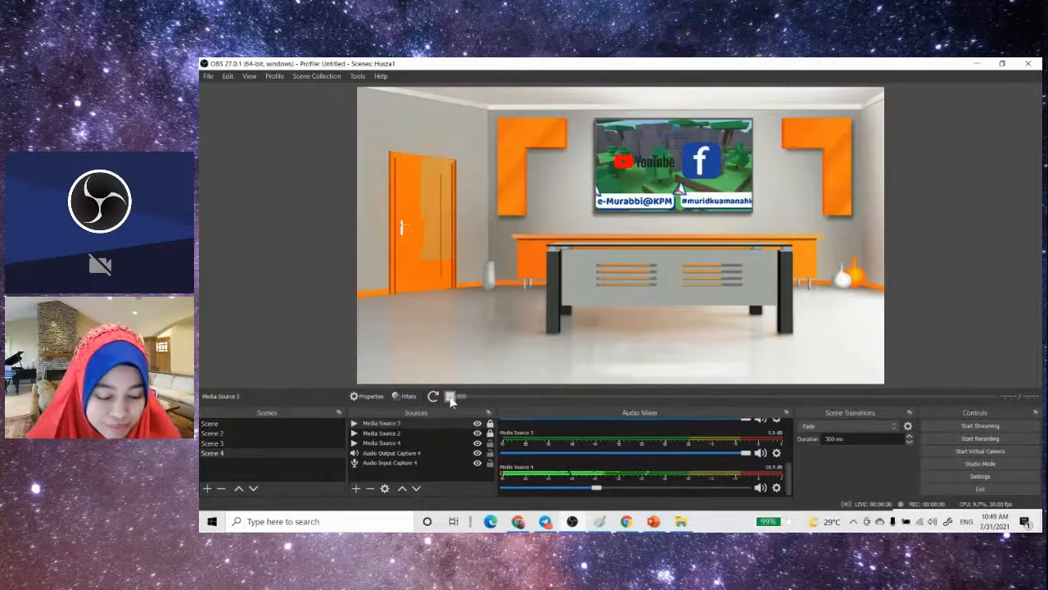
- Review the Loop option in Media Source 3's properties, confirm the dialog, and restart the presenter video
double_click(400, 432)
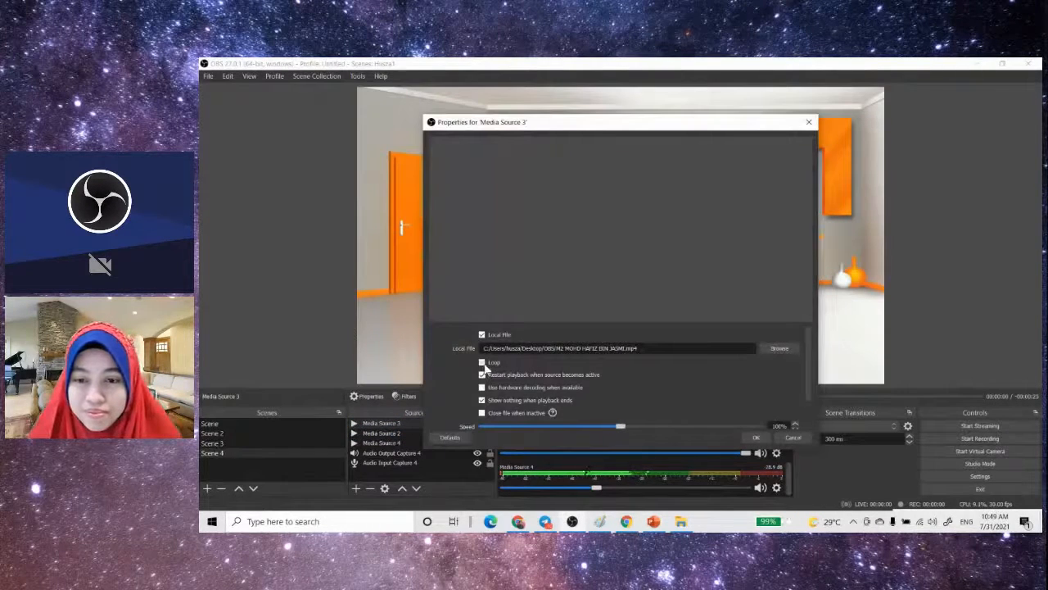
left_click(756, 438)
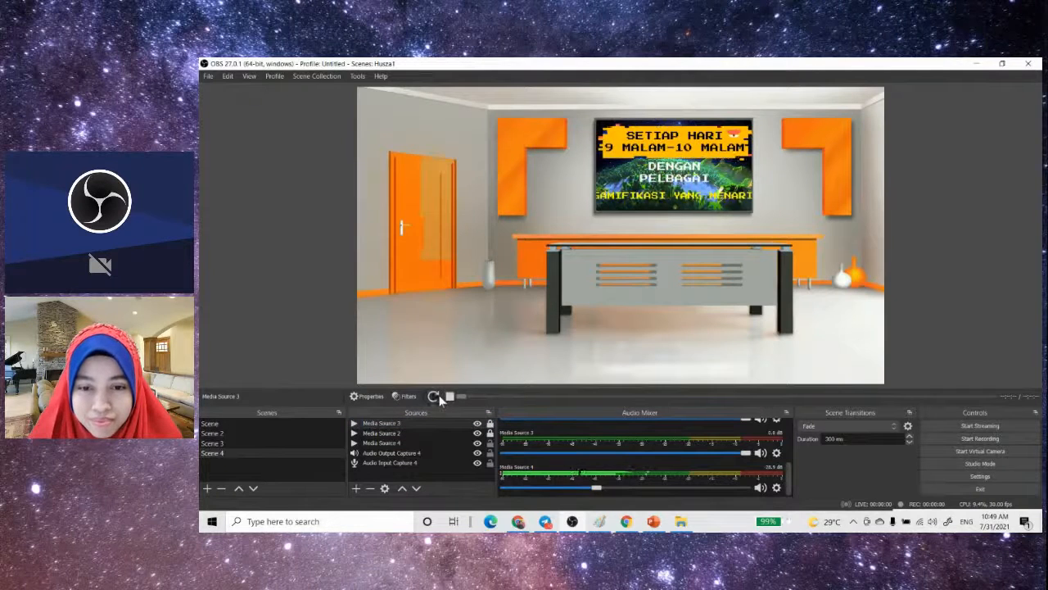
left_click(435, 396)
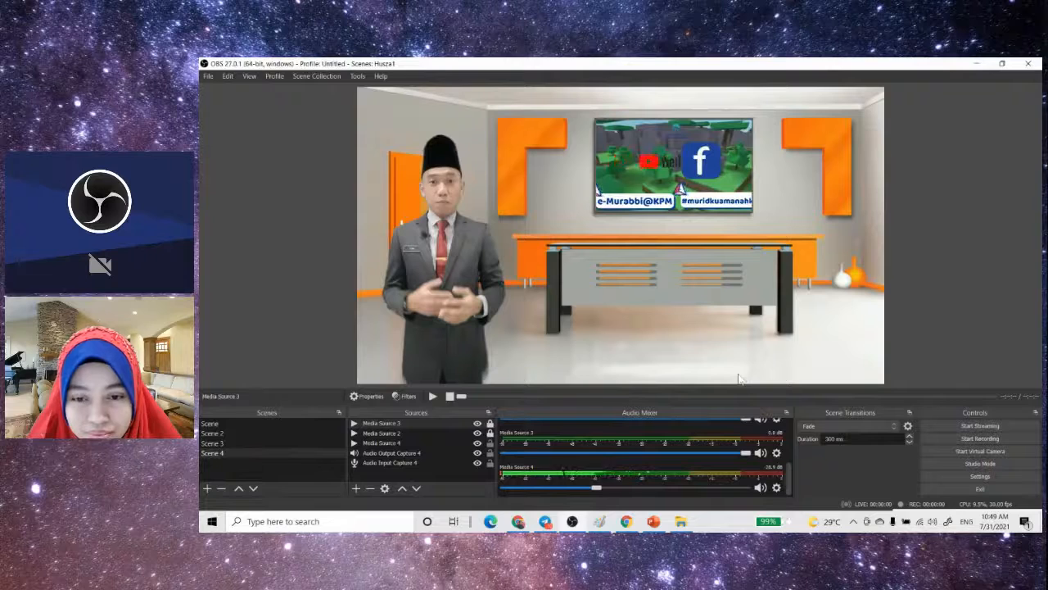
- Record Scene 4 while the presenter video in Media Source 3 plays, then stop the recording and the playback of the scene's media sources
left_click(991, 440)
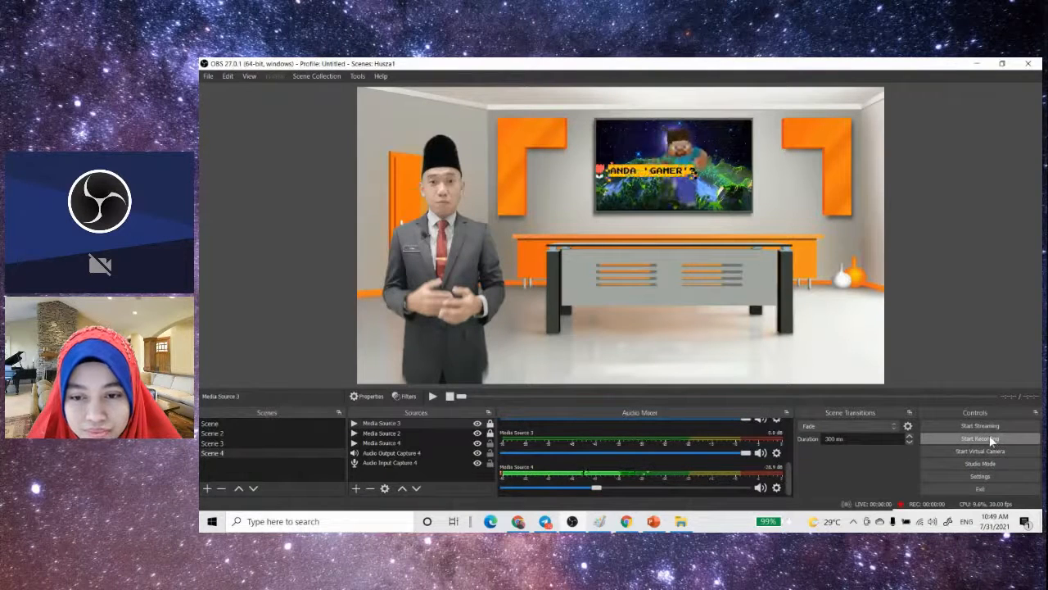
left_click(434, 397)
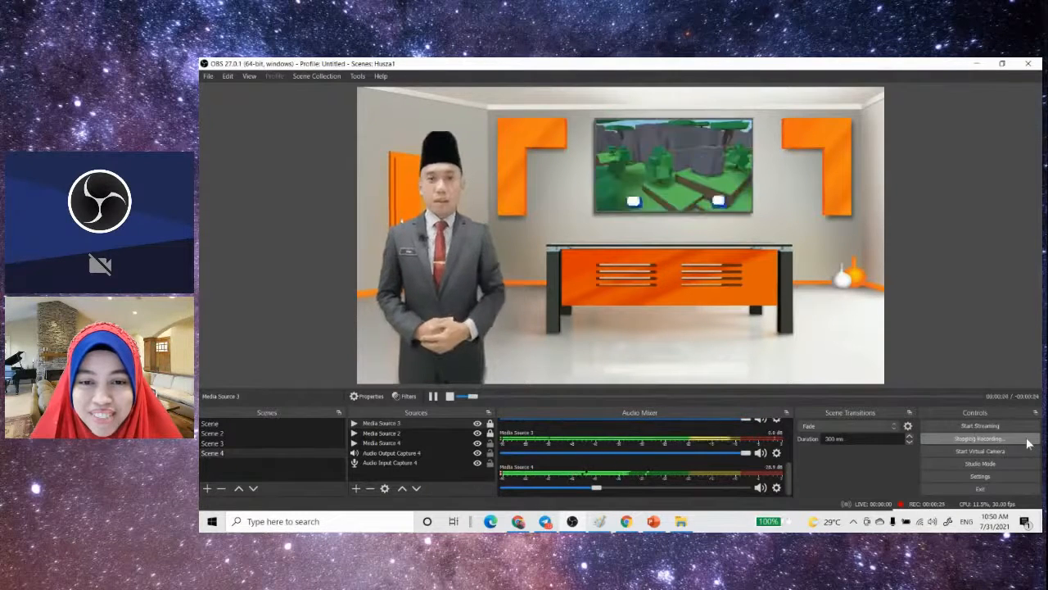
left_click(1026, 437)
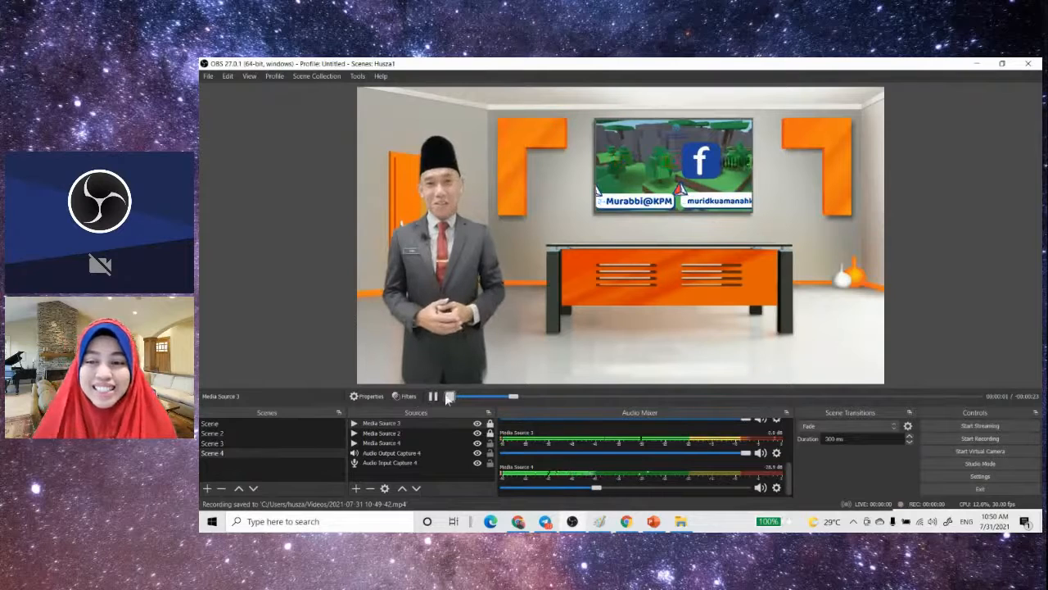
left_click(391, 433)
left_click(394, 442)
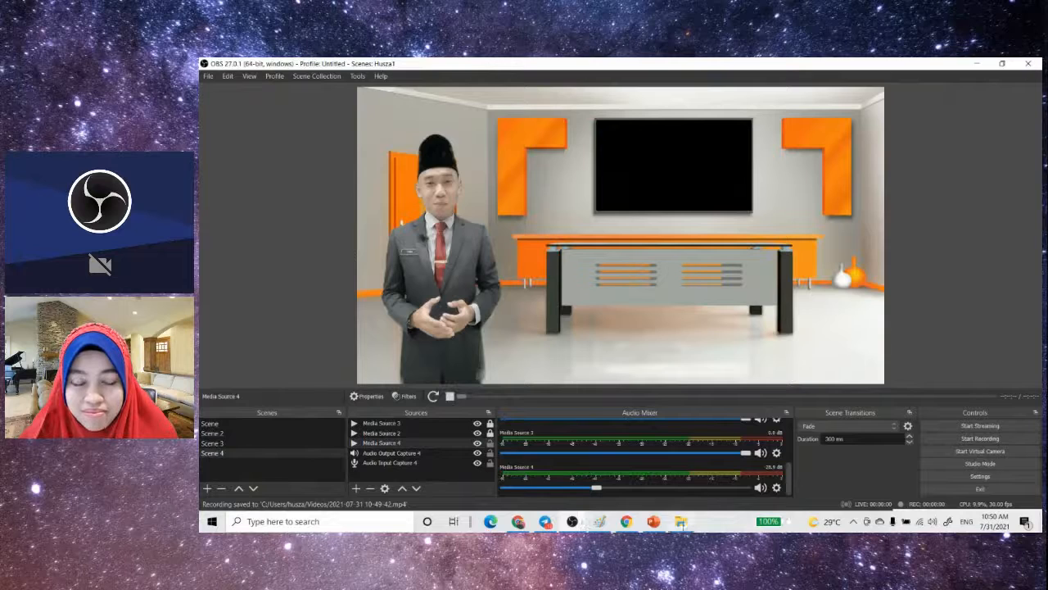
mouse_move(683, 524)
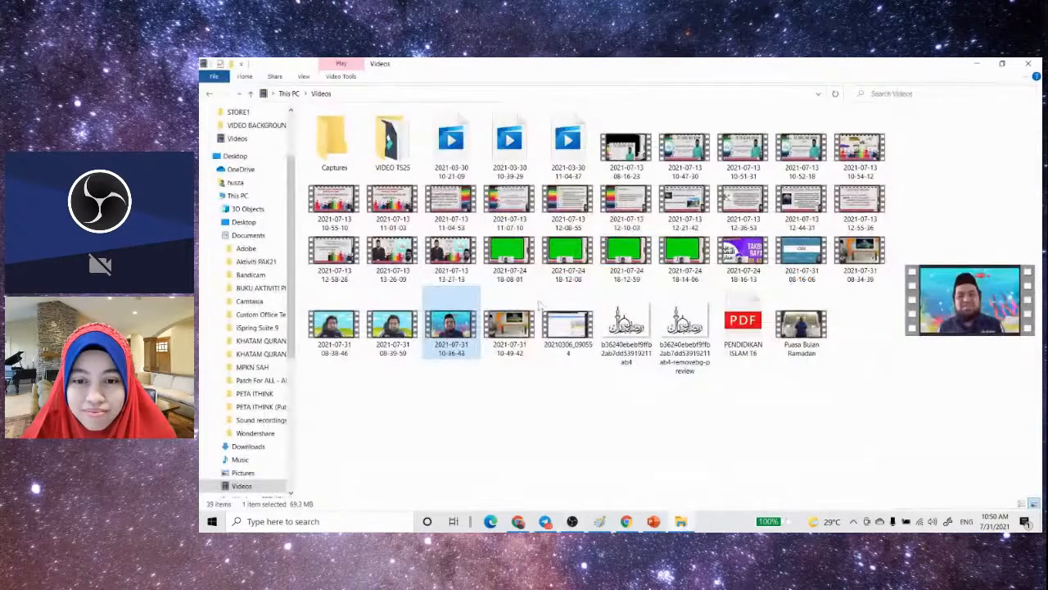
right_click(502, 329)
mouse_move(442, 331)
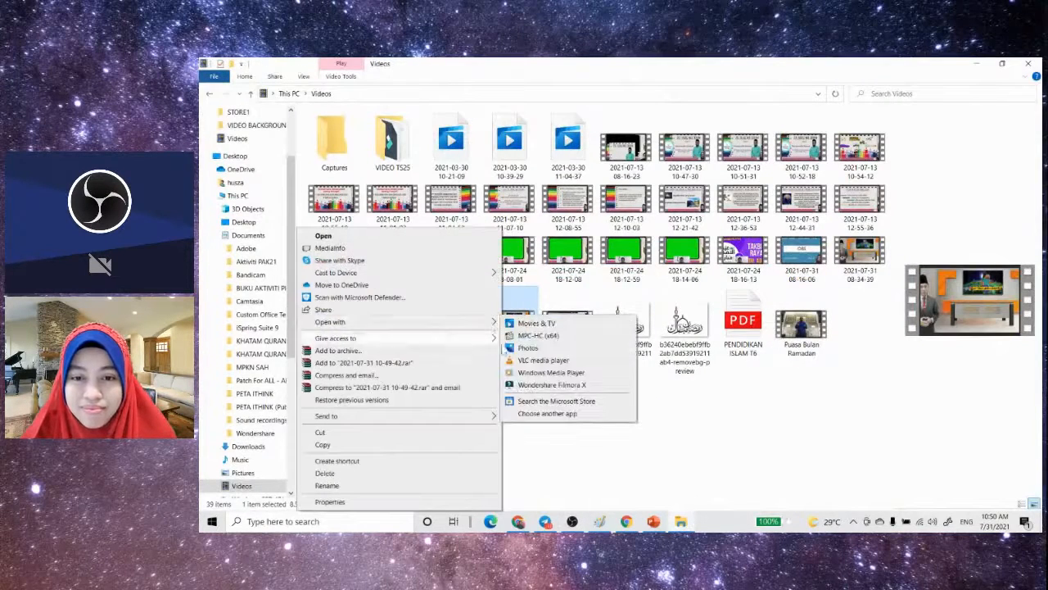
left_click(526, 374)
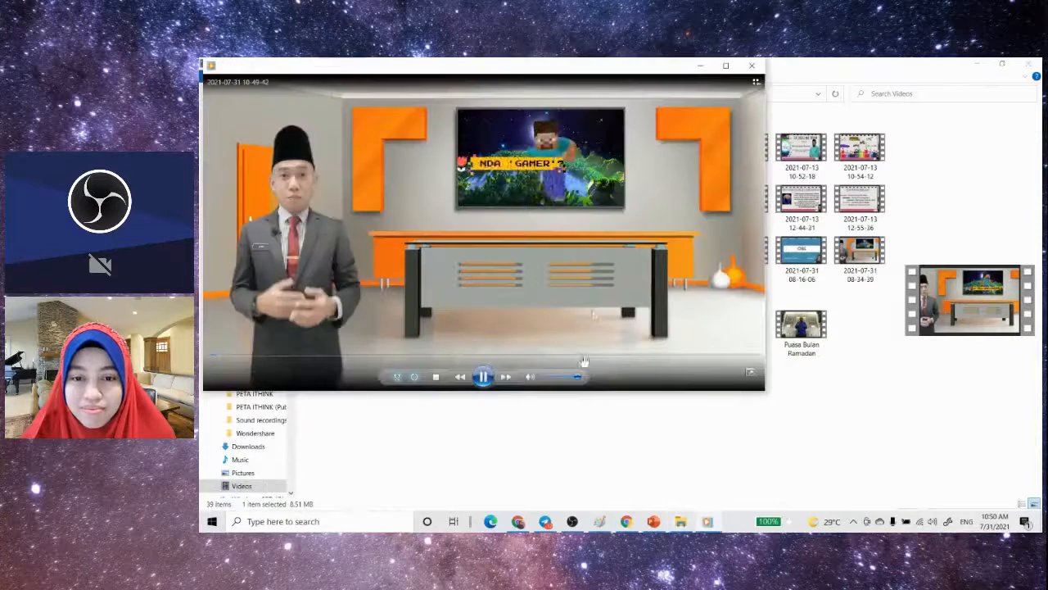
double_click(590, 273)
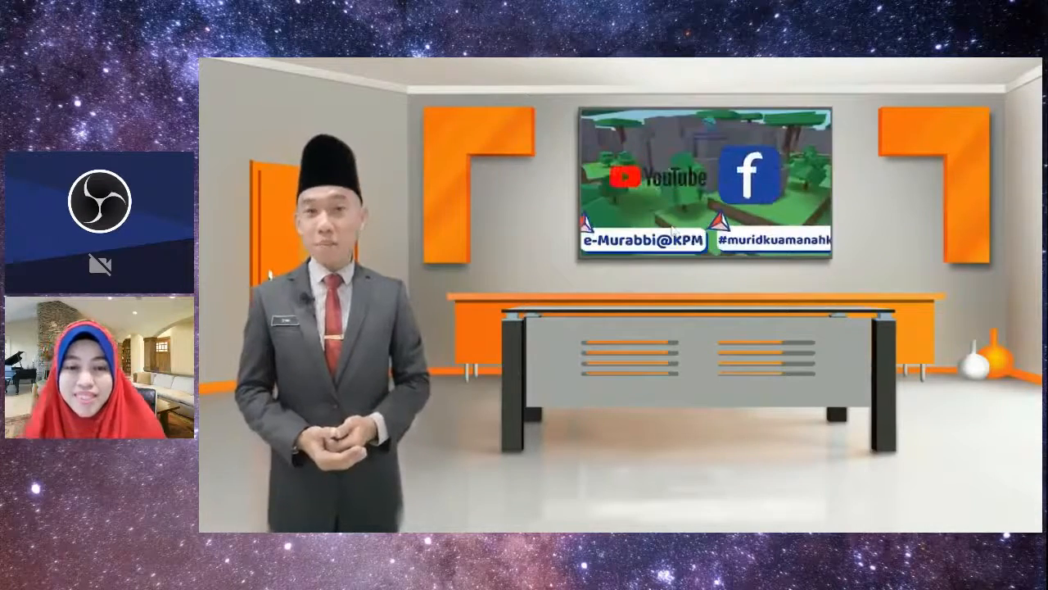
key("Escape")
left_click(754, 67)
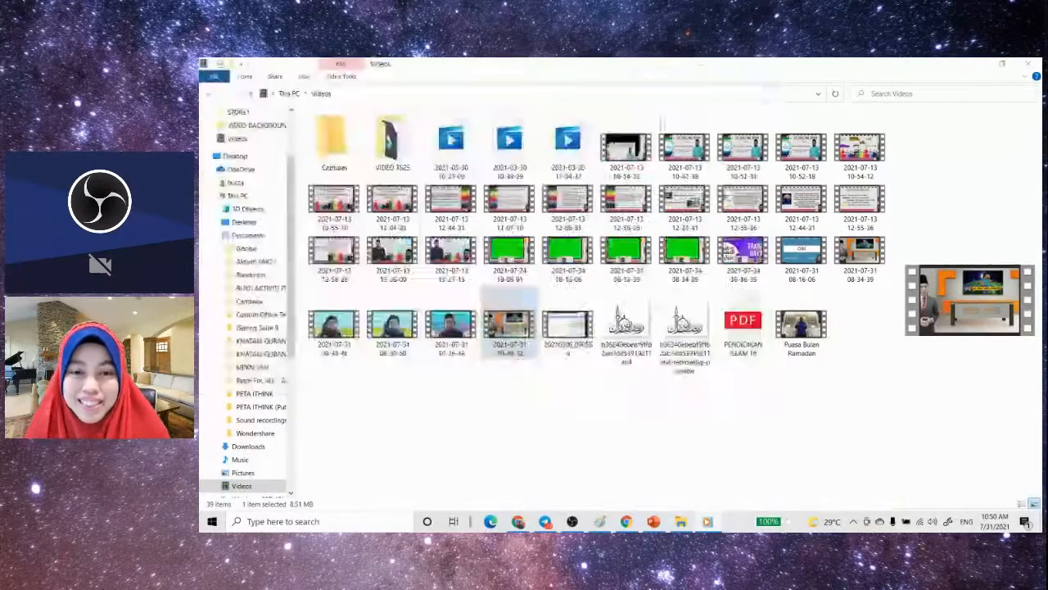
- Switch back to OBS Studio and add a new scene named Scene 5
left_click(570, 524)
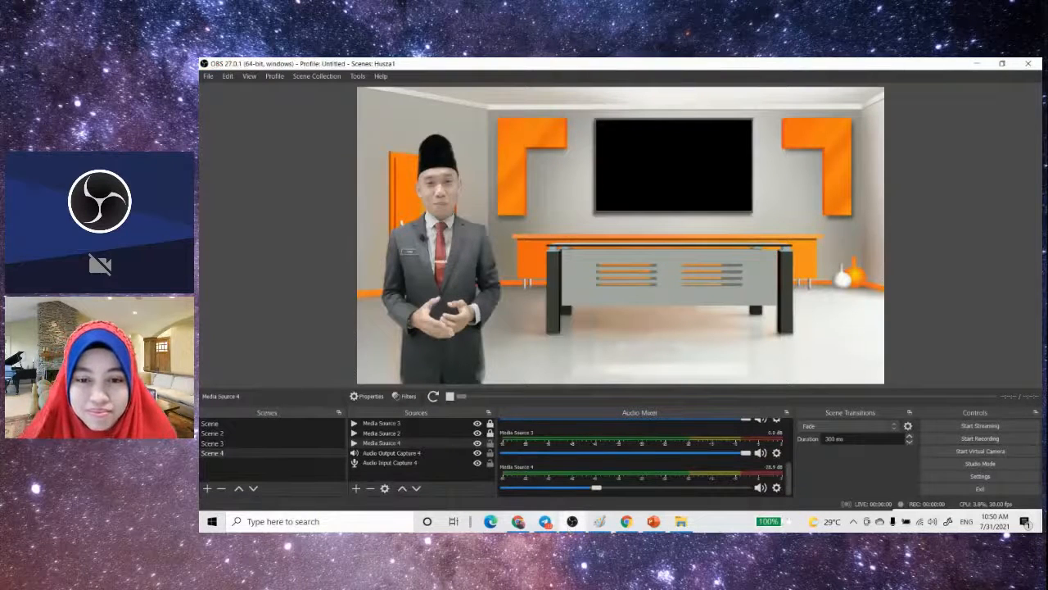
scroll(623, 476, "up", 3)
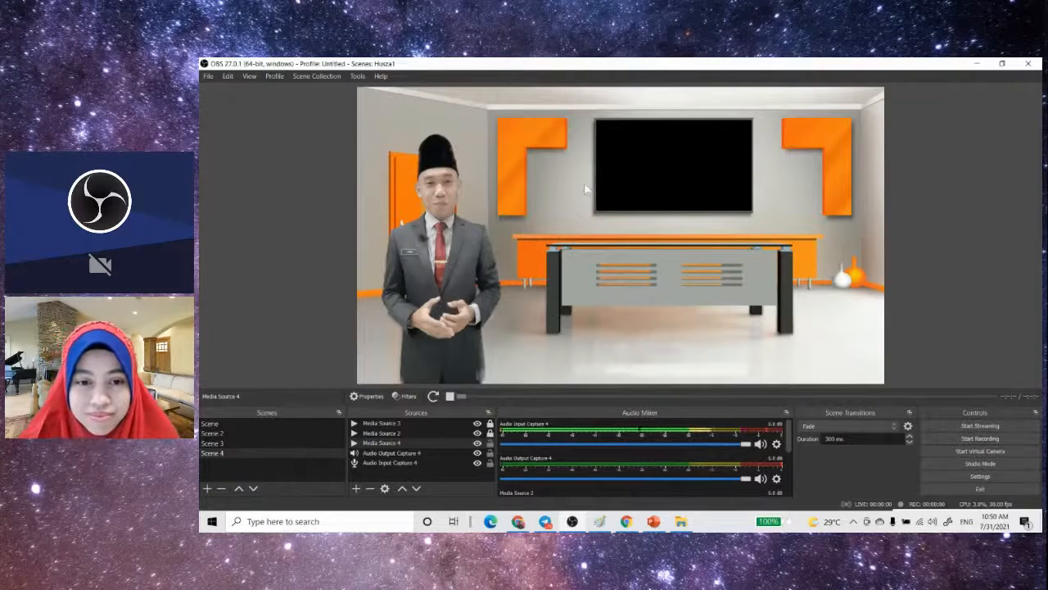
left_click(208, 489)
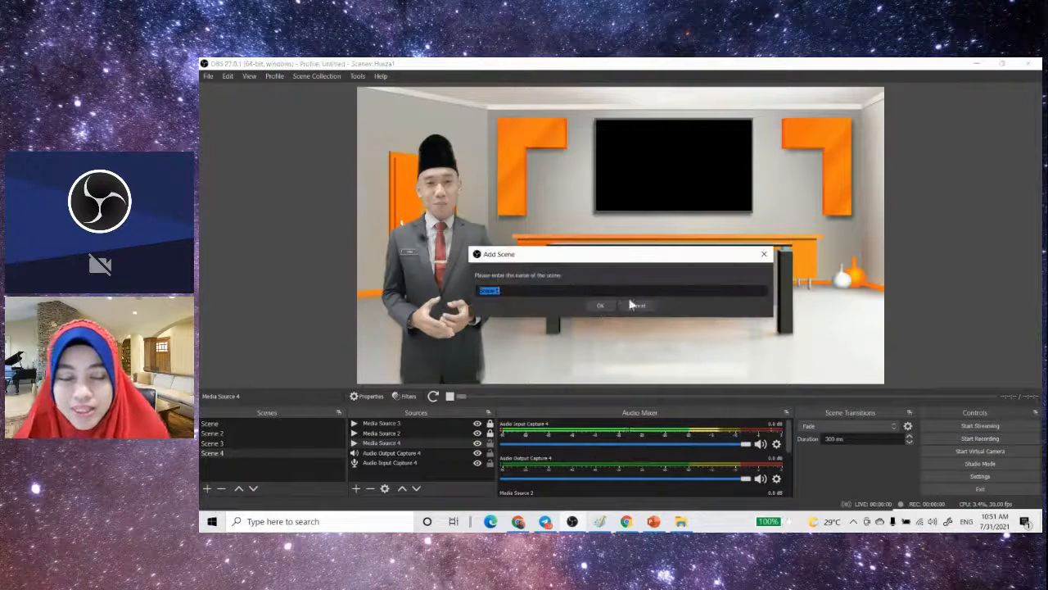
left_click(612, 307)
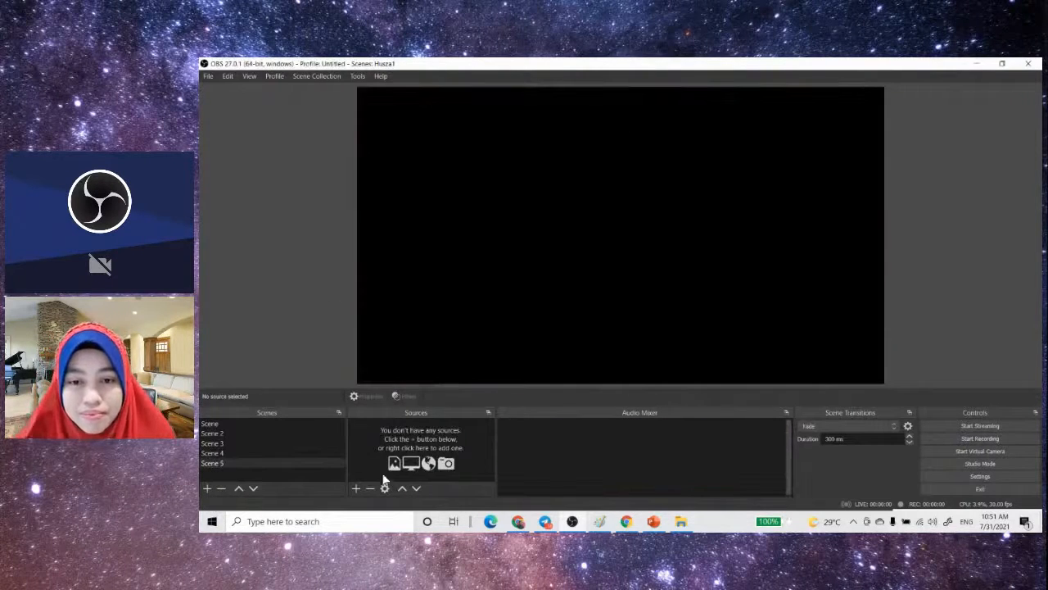
- Add an Audio Input Capture and an Audio Output Capture source to Scene 5, both using the Default device
left_click(357, 488)
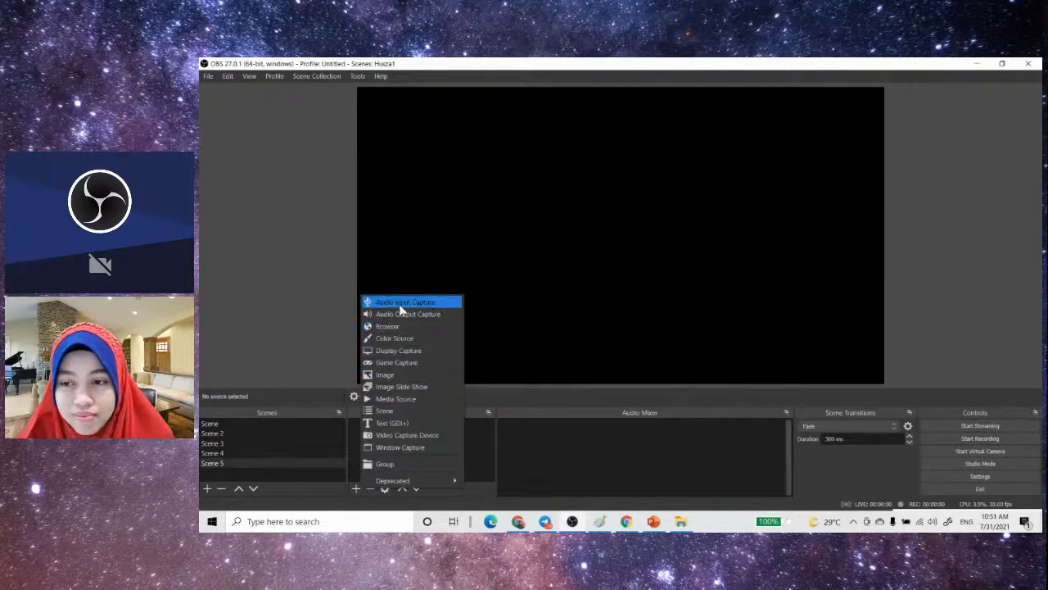
left_click(400, 302)
left_click(655, 365)
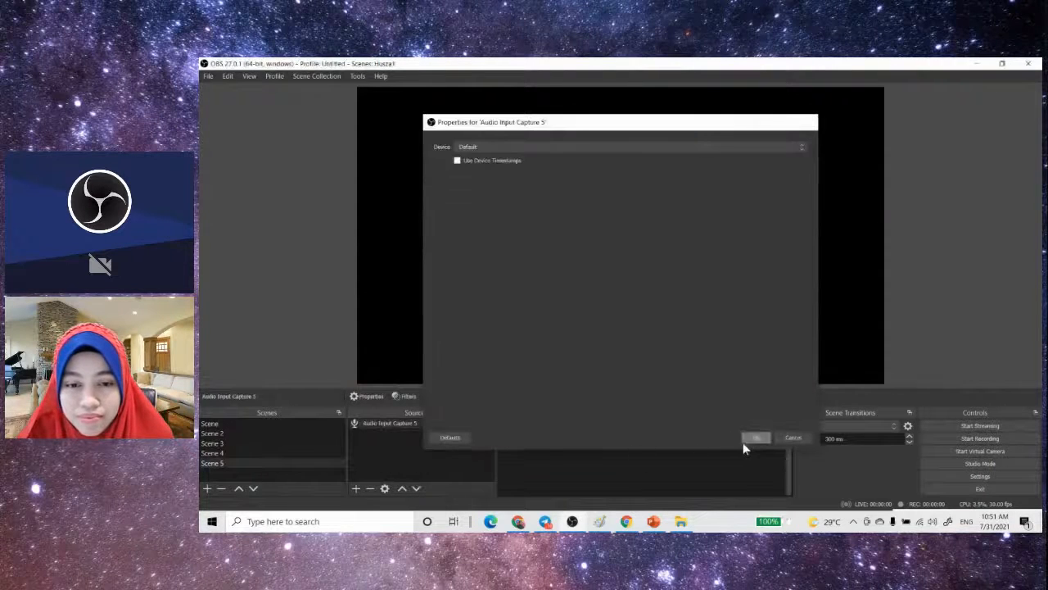
left_click(747, 440)
left_click(355, 488)
left_click(399, 318)
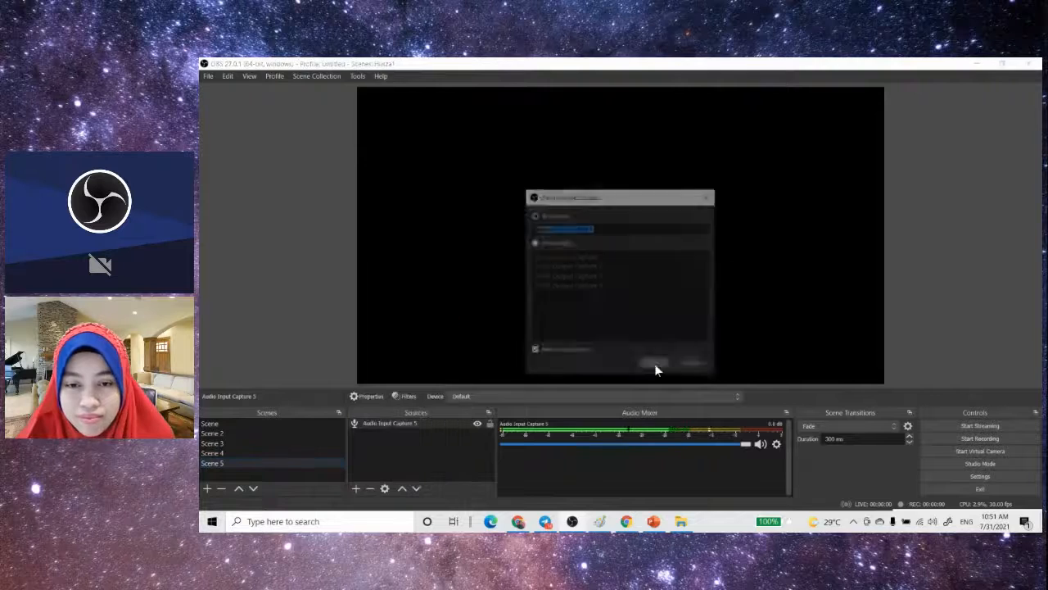
left_click(655, 365)
left_click(748, 439)
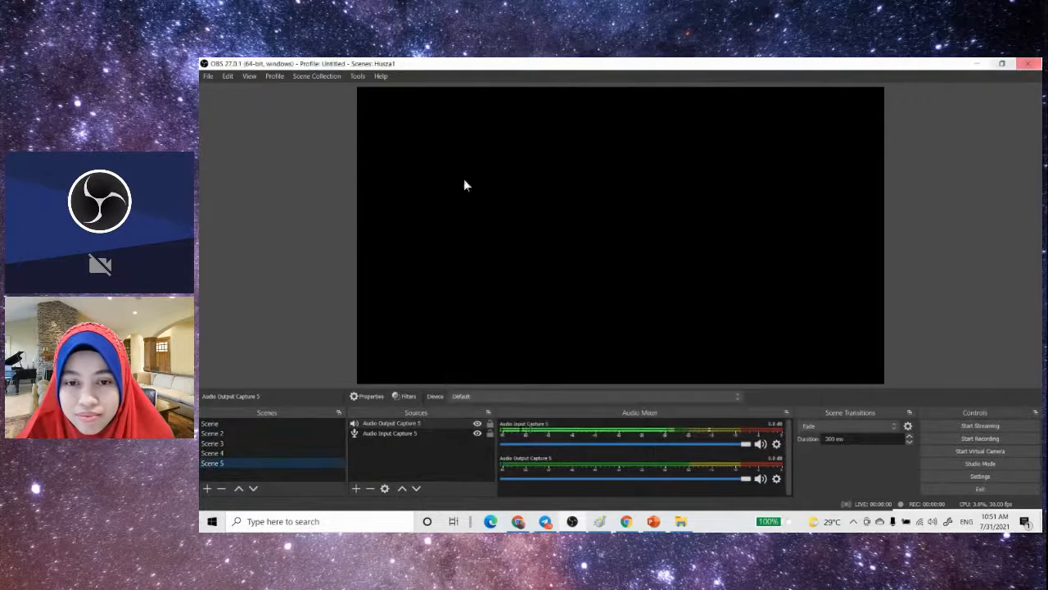
- Add a Media Source to Scene 5 with the cartoon underwater motion background video from the OBS folder, and enlarge it to fill the canvas
left_click(355, 491)
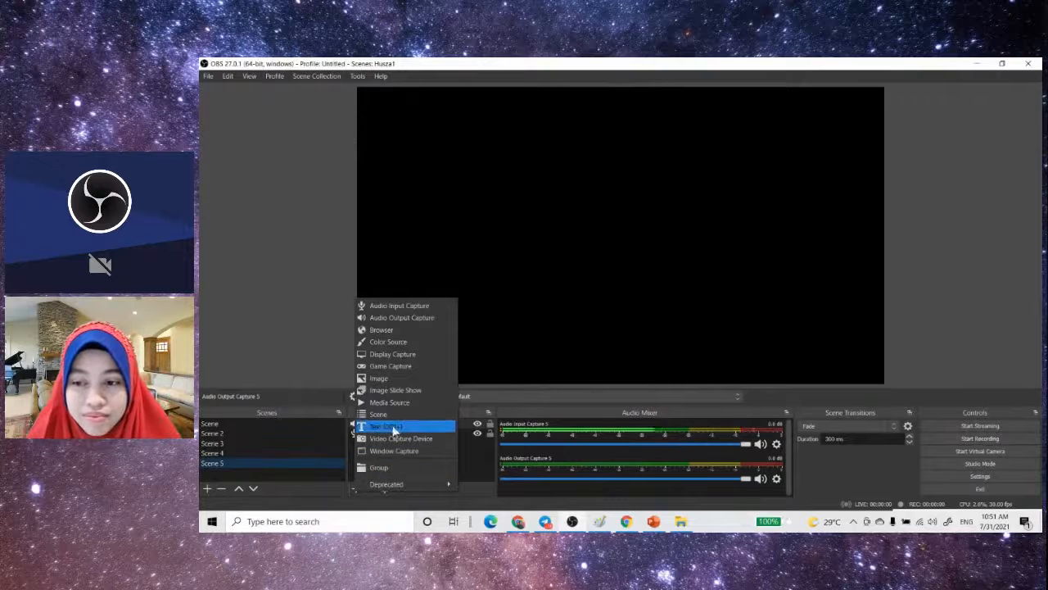
left_click(389, 402)
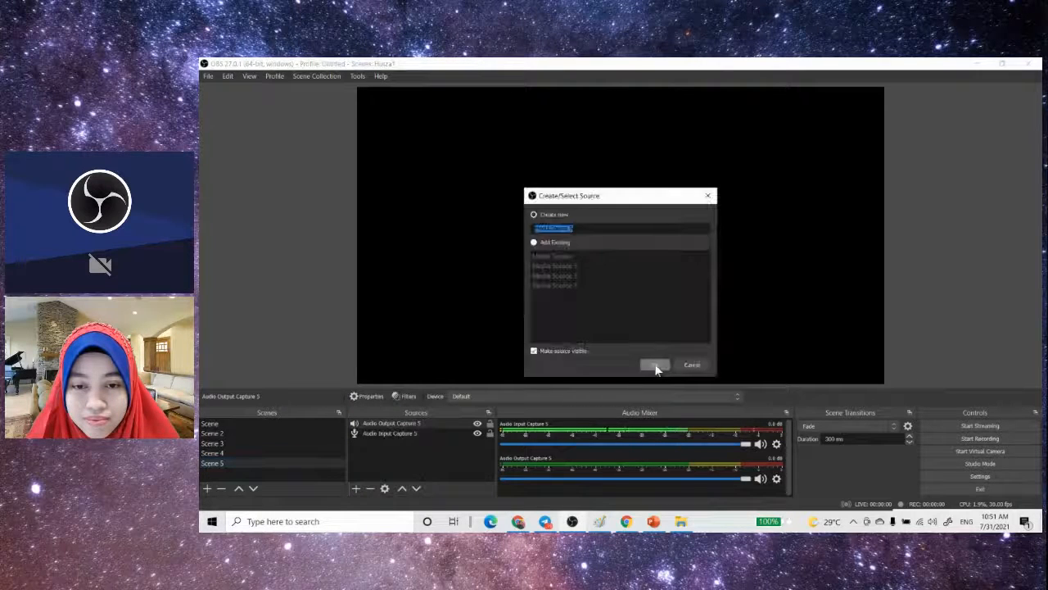
left_click(655, 365)
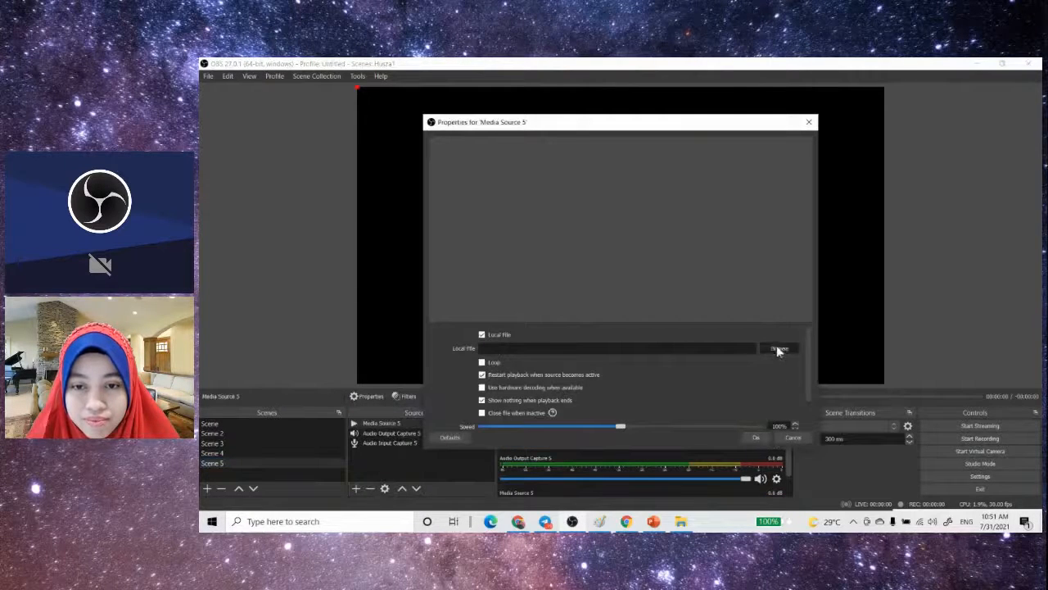
left_click(777, 349)
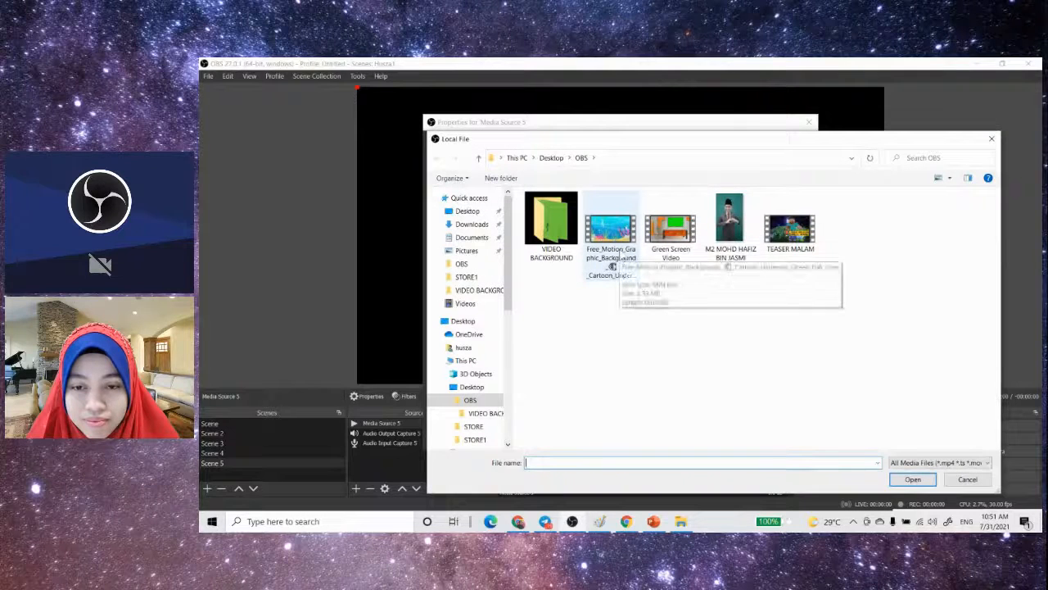
double_click(621, 232)
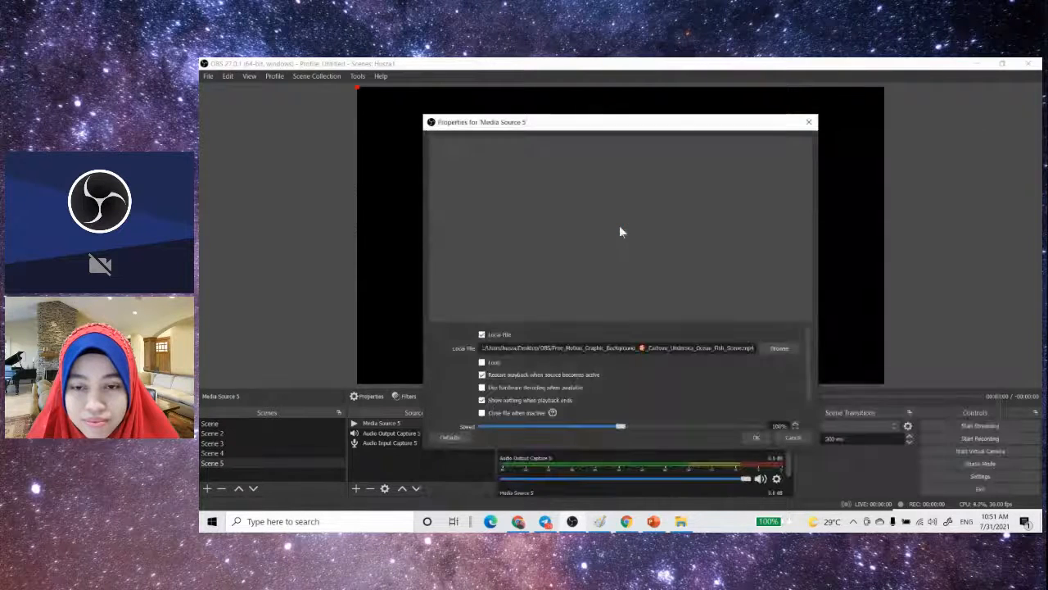
left_click(750, 440)
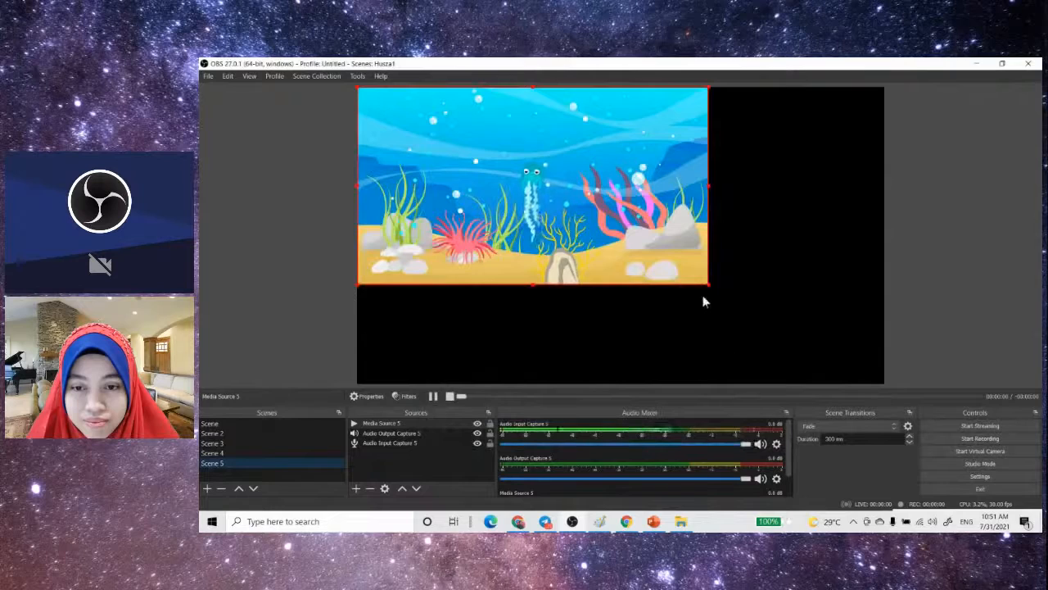
left_click_drag(709, 285, 884, 382)
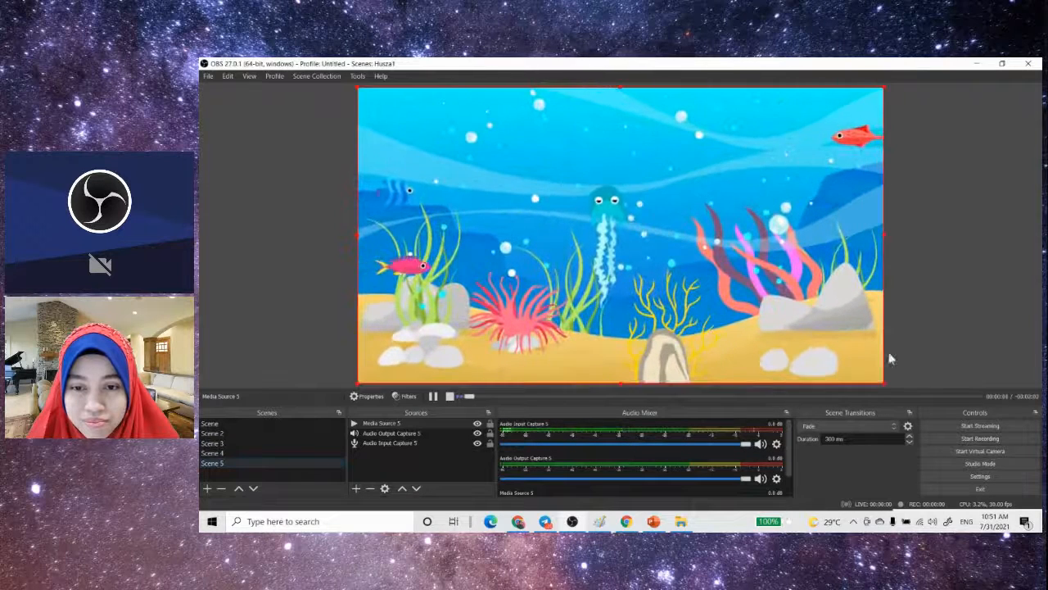
left_click(380, 397)
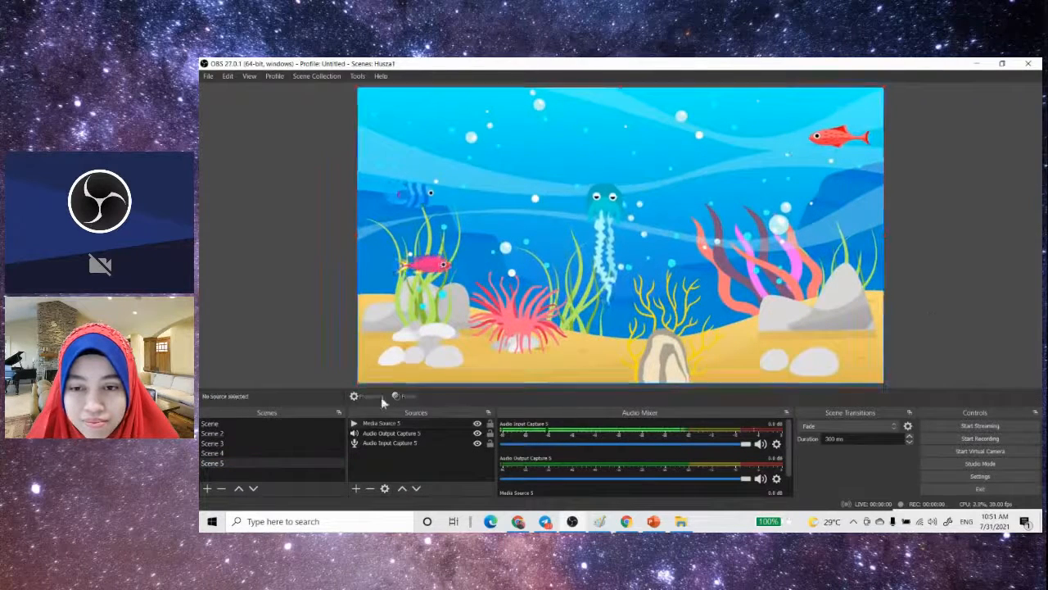
- Add a new Video Capture Device source to Scene 5 for the webcam
left_click(356, 488)
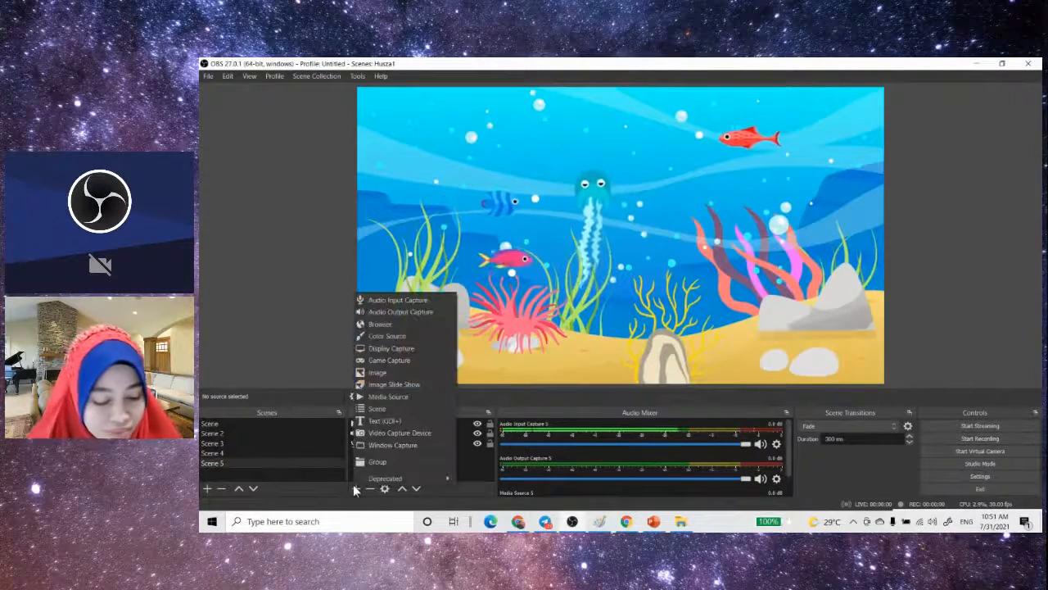
left_click(395, 433)
left_click(659, 366)
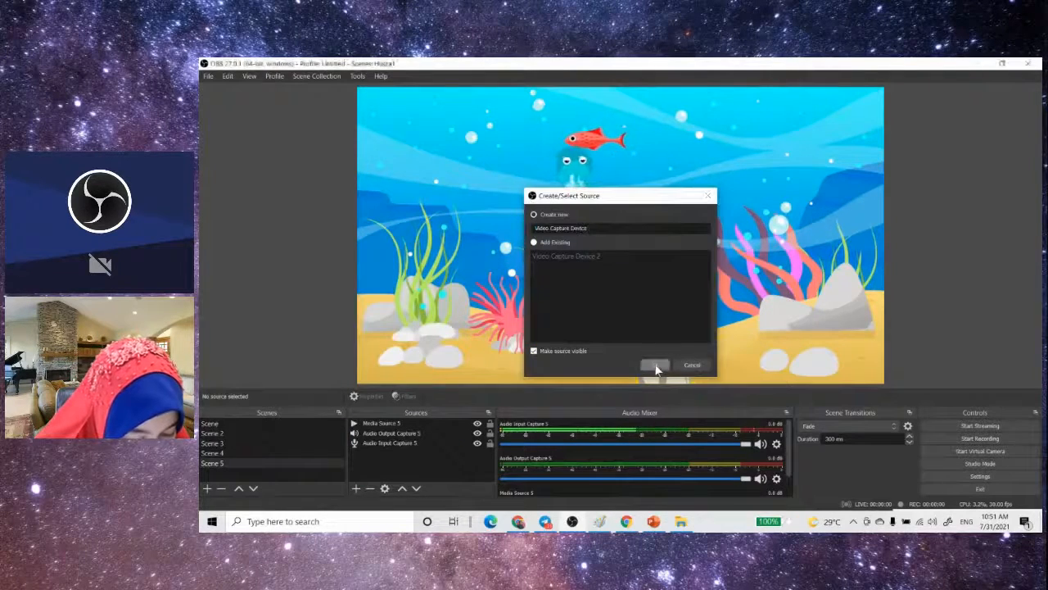
left_click(758, 438)
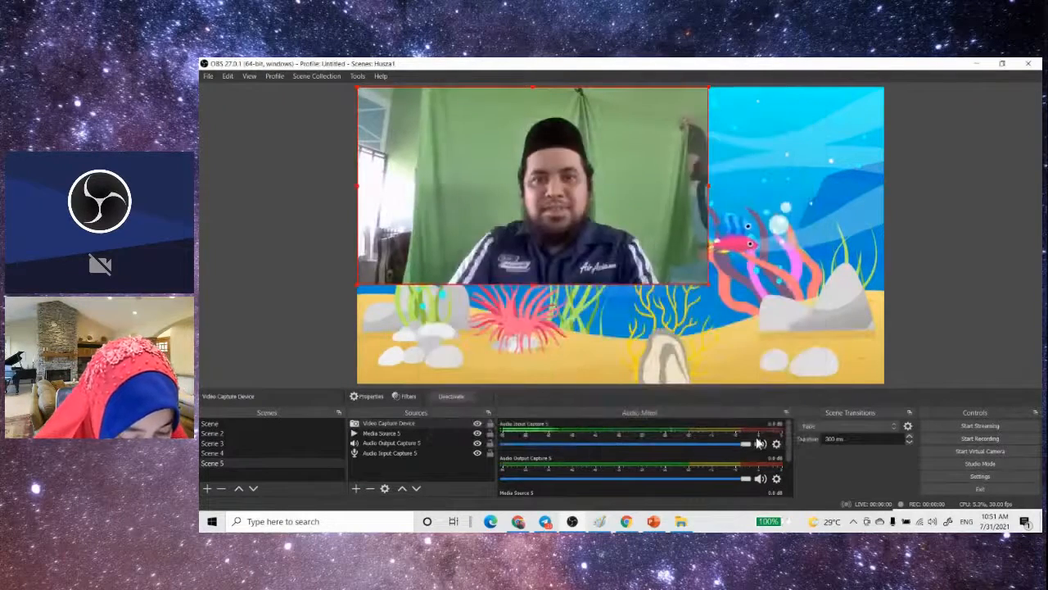
- Crop both sides of the webcam picture to the green backdrop and place it at the bottom centre of the underwater scene
left_click_drag(357, 185, 423, 201)
left_click_drag(709, 182, 669, 182)
left_click_drag(567, 225, 627, 328)
left_click(1000, 342)
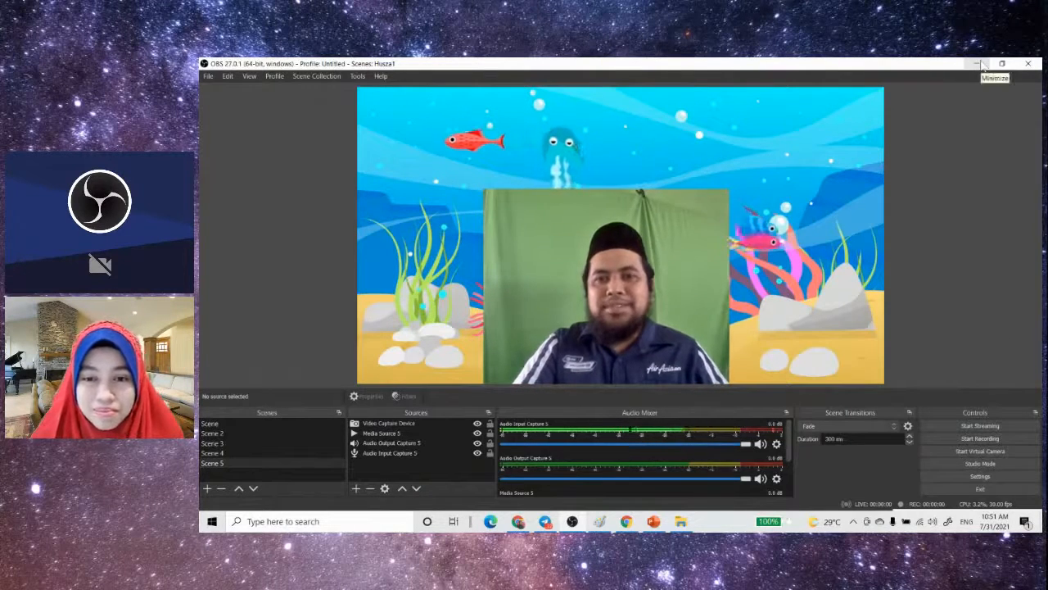
- Minimize the open windows, launch Snap Camera, maximize it, and open its settings
left_click(977, 64)
left_click(975, 65)
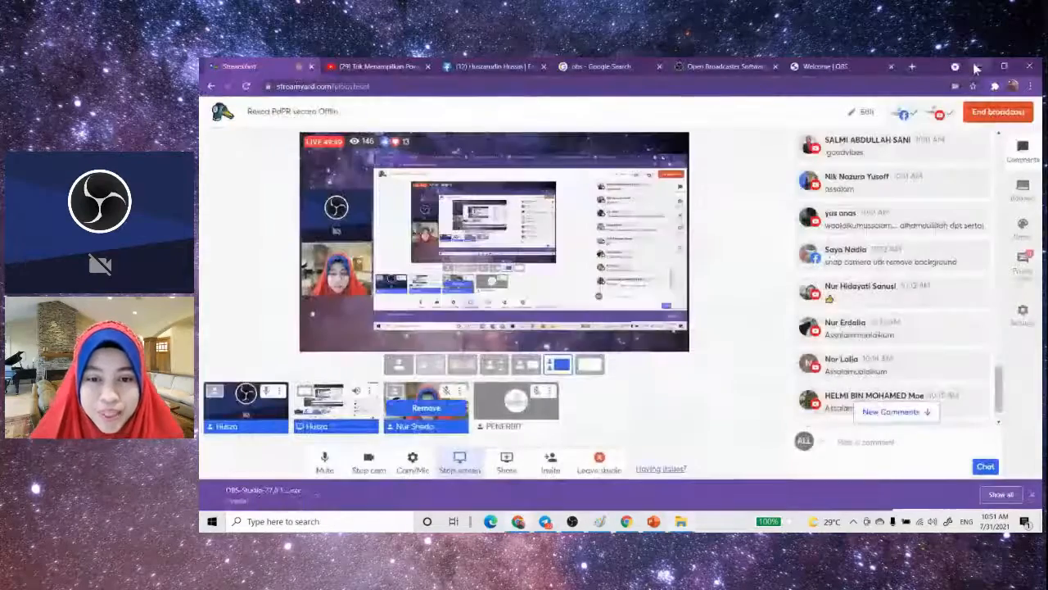
left_click(974, 65)
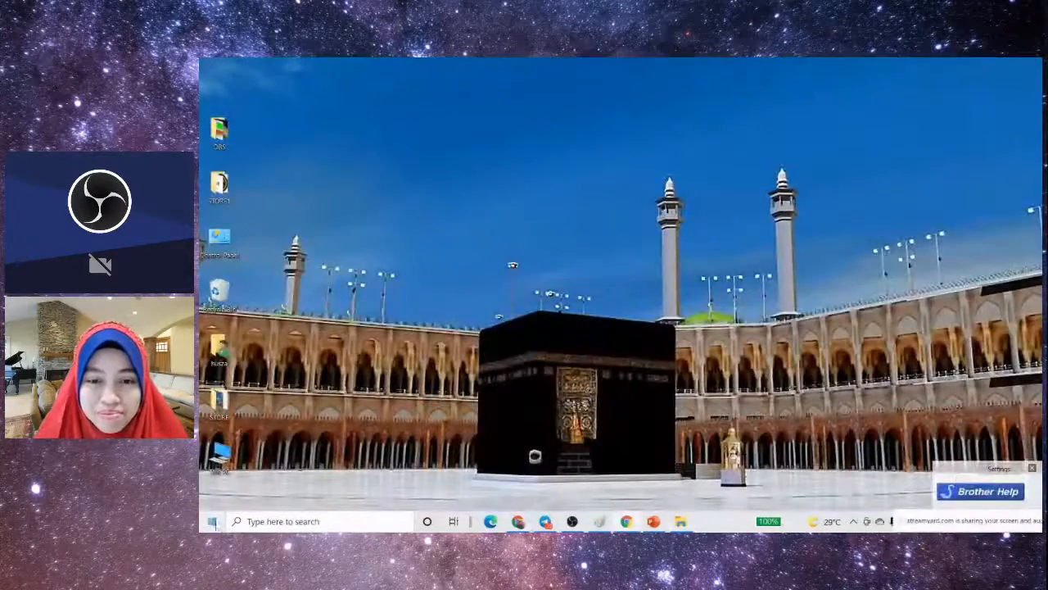
left_click(211, 520)
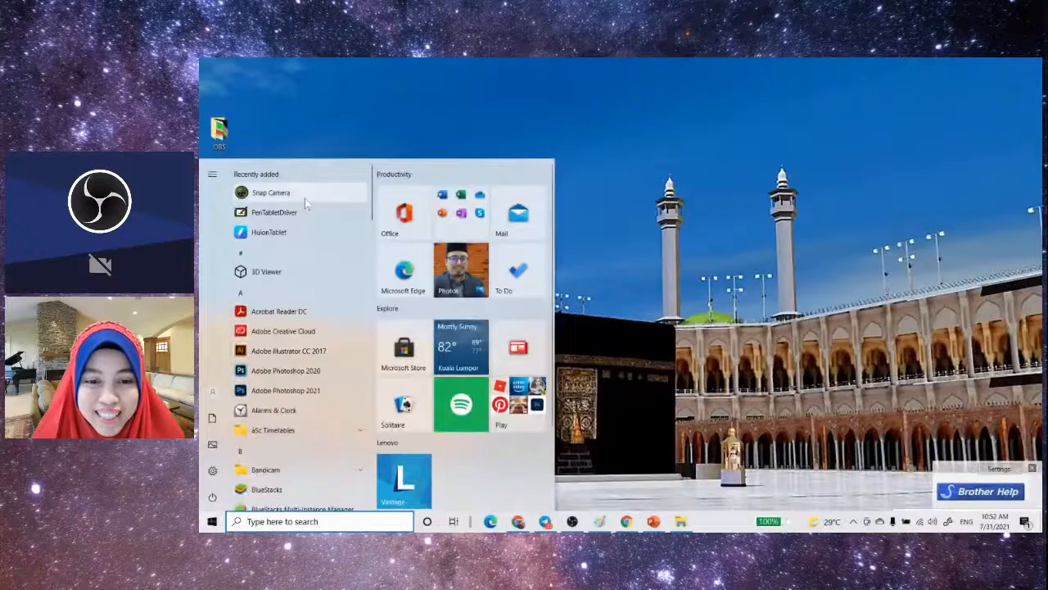
left_click(271, 192)
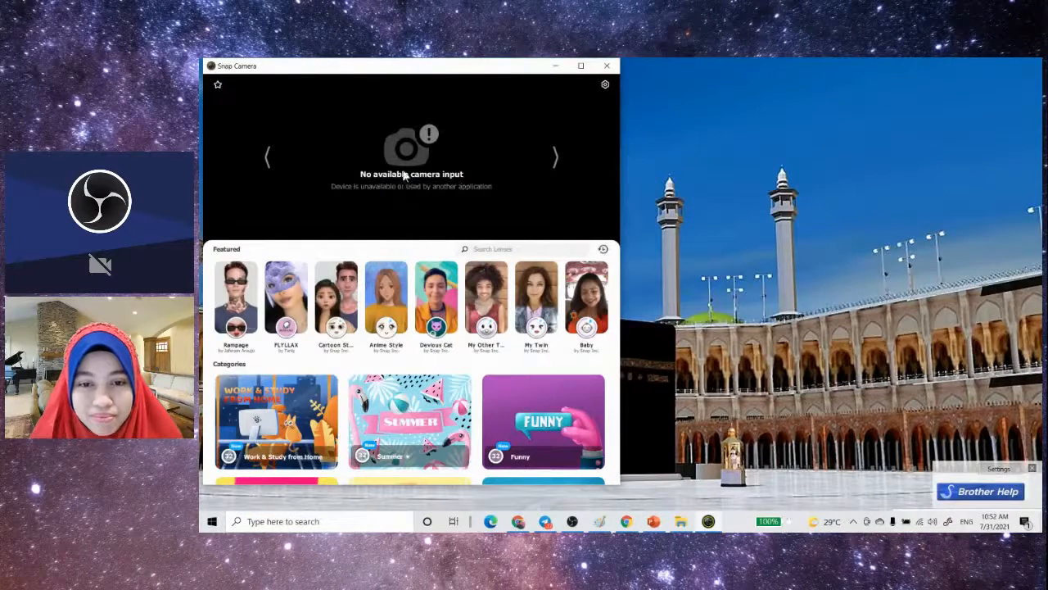
left_click(580, 68)
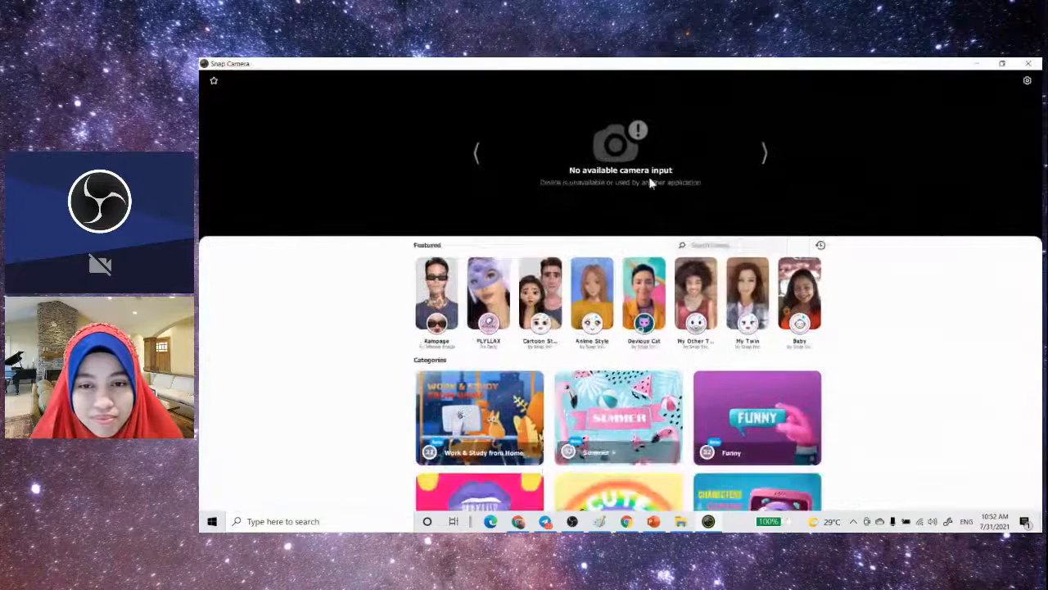
left_click(1026, 83)
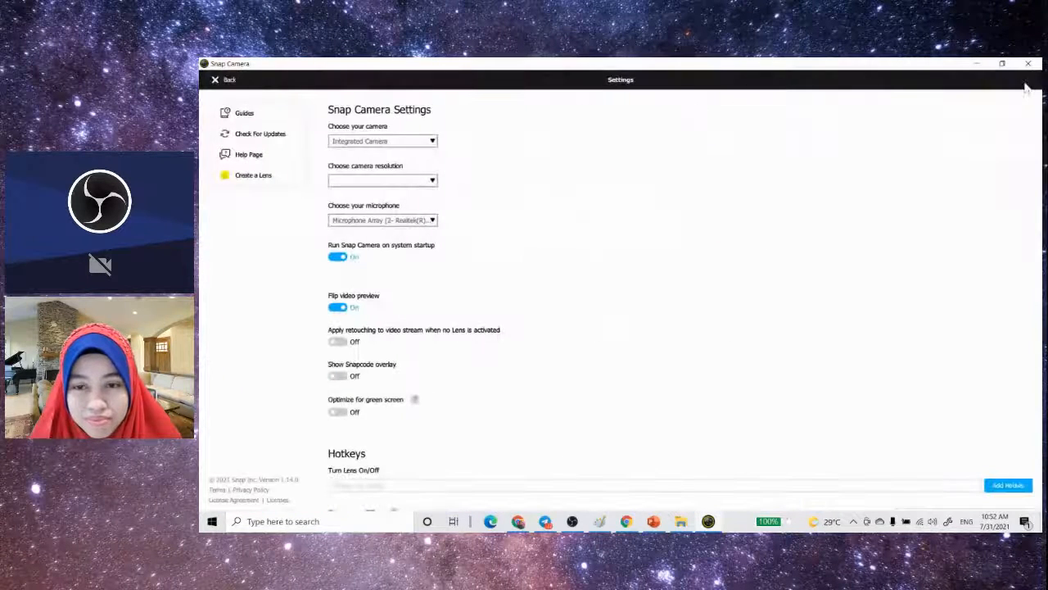
- Check the available camera and resolution choices in the Snap Camera settings
left_click(425, 144)
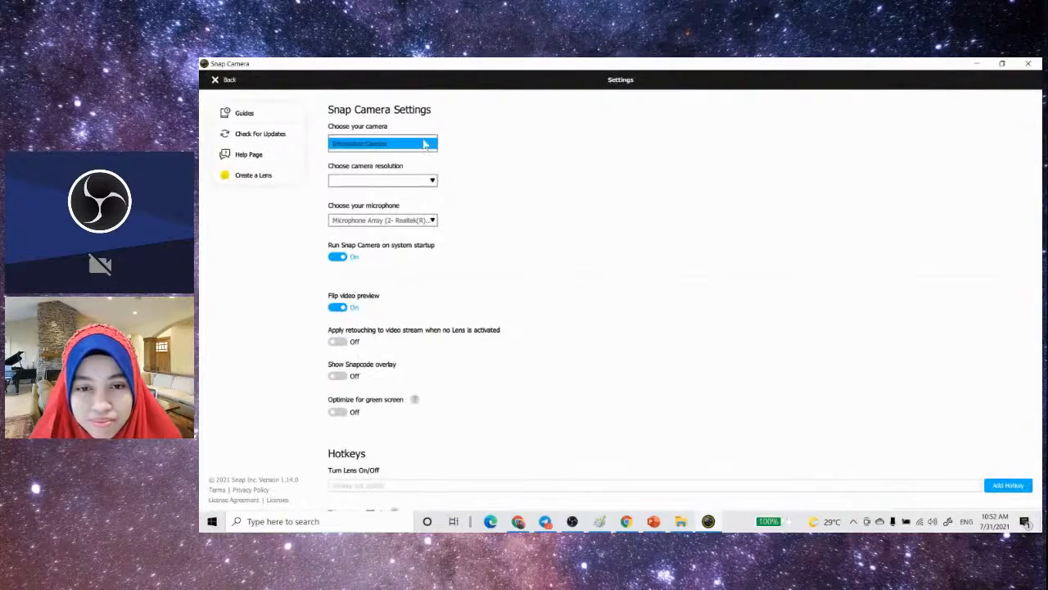
left_click(426, 146)
left_click(432, 146)
left_click(433, 147)
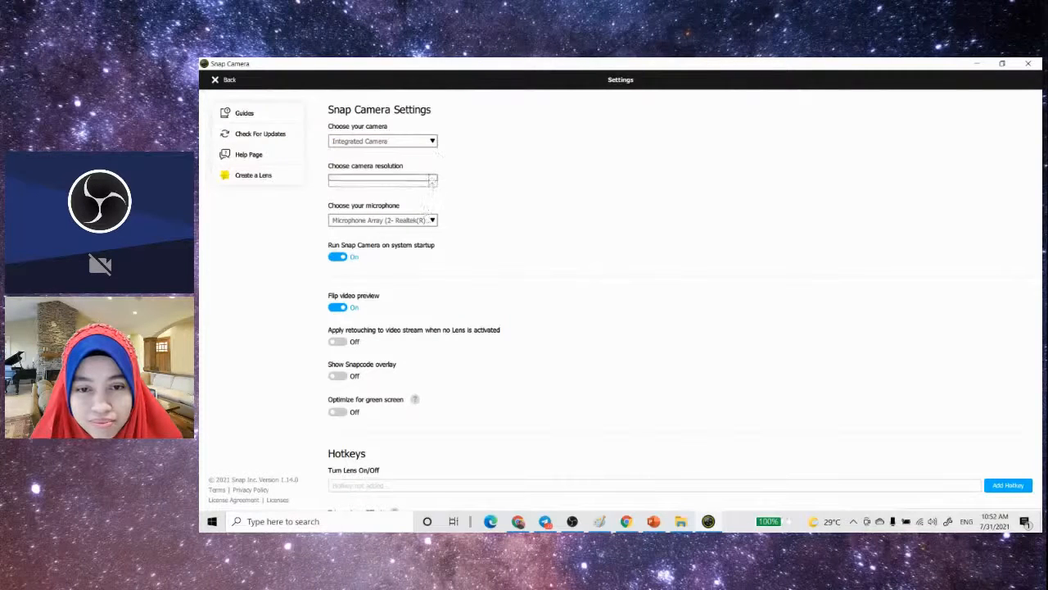
left_click(433, 143)
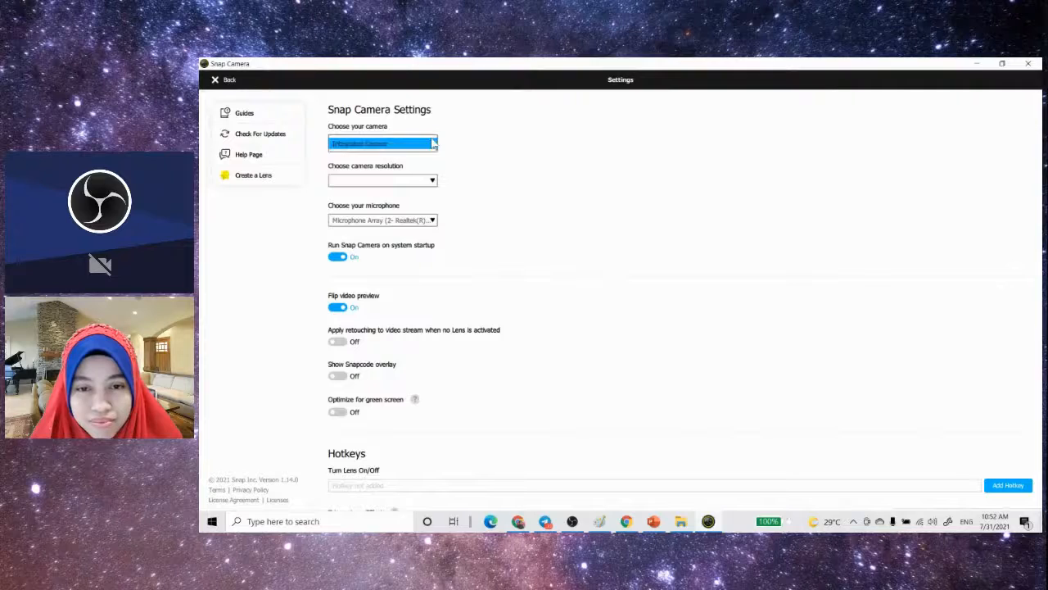
- Minimize Snap Camera, switch to OBS, and set the device of Scene 5's Video Capture Device source to Snap Camera
left_click(976, 65)
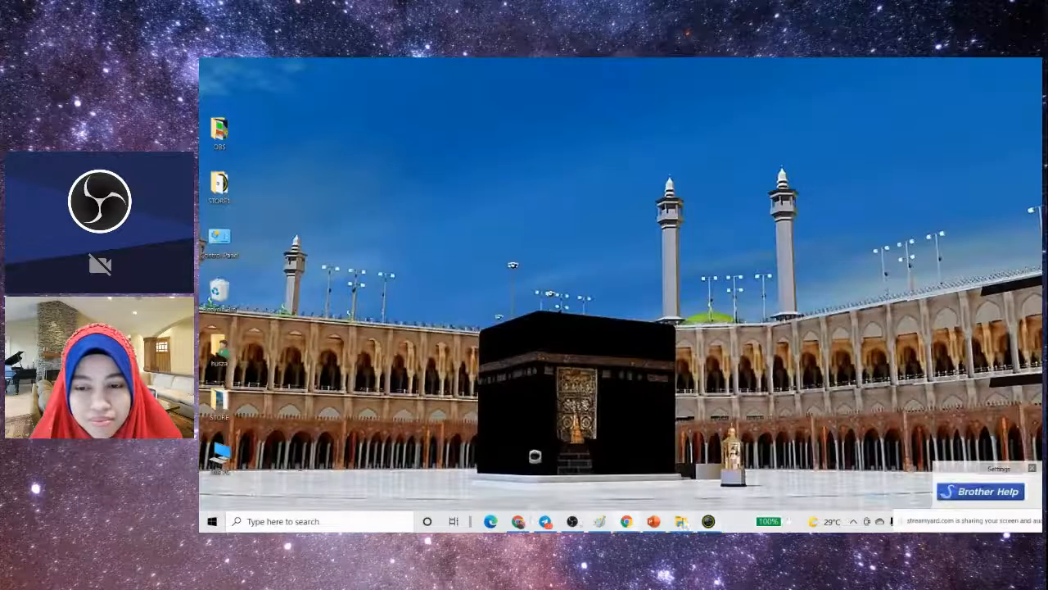
left_click(572, 521)
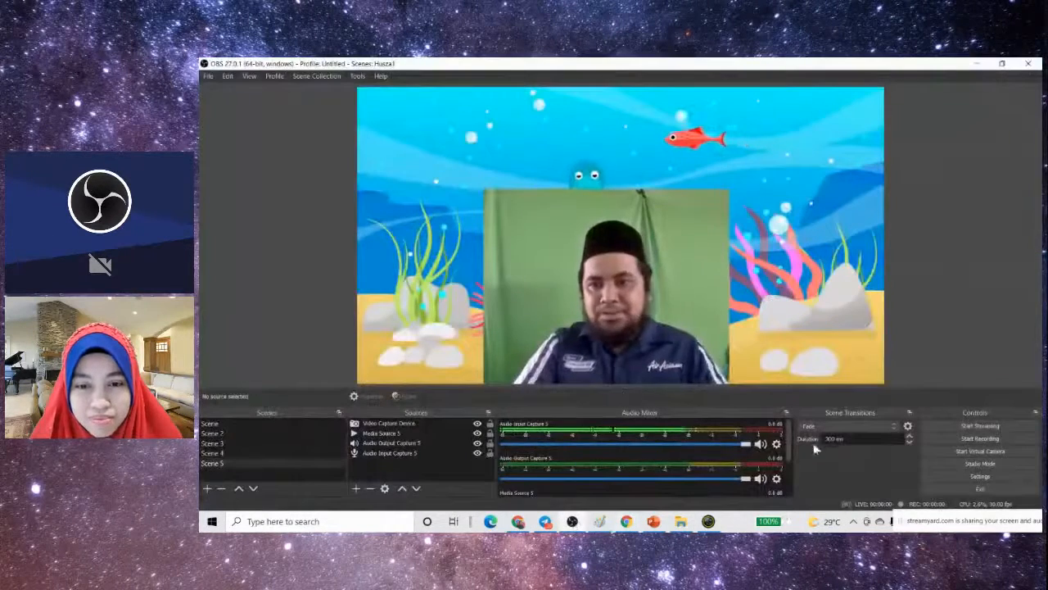
left_click(380, 425)
double_click(381, 425)
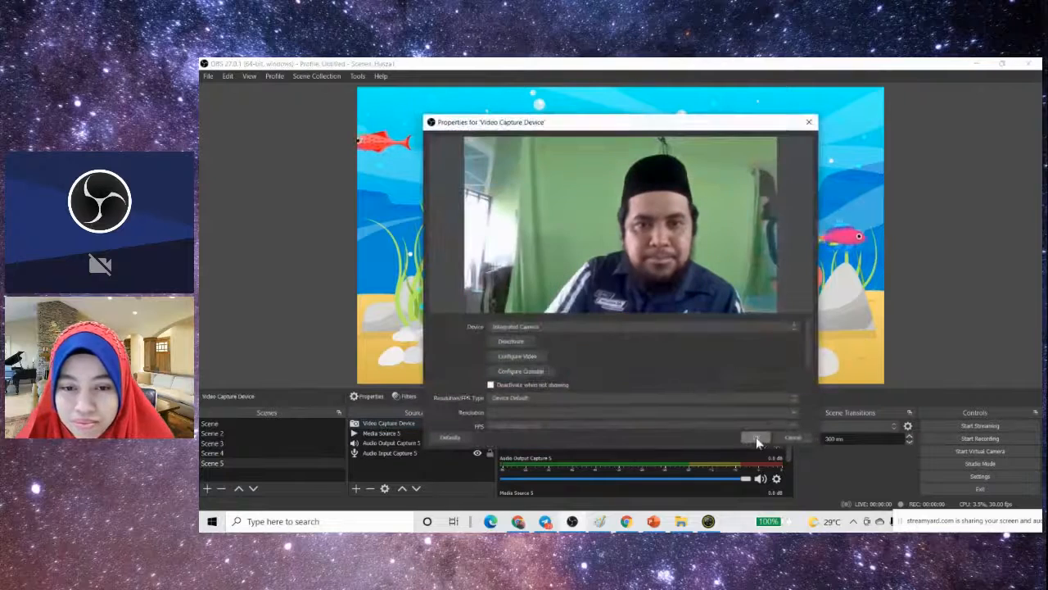
left_click(794, 328)
left_click(709, 343)
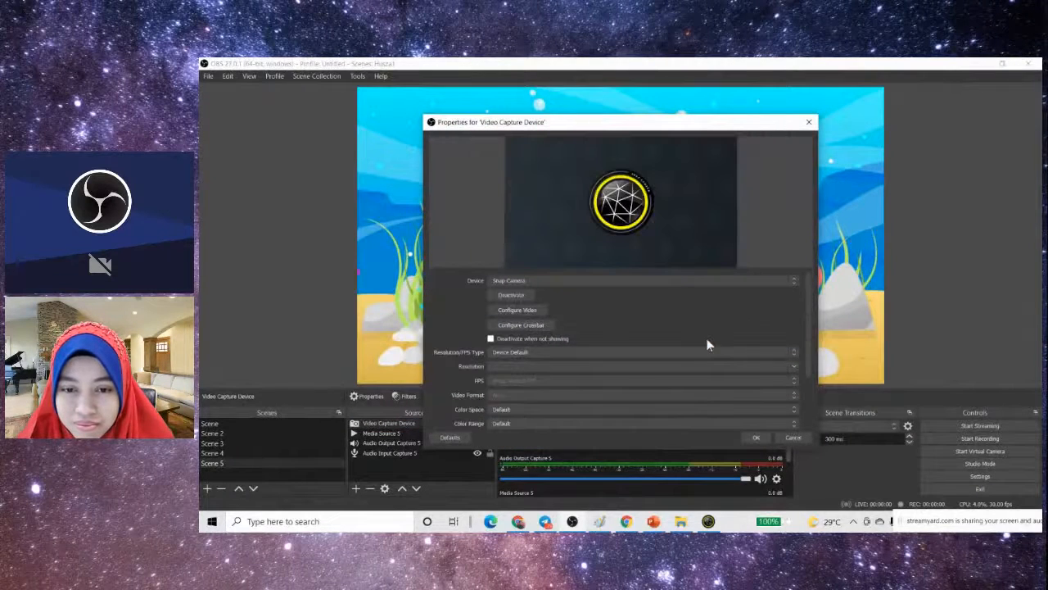
- Return to Snap Camera and check its camera choice and the preview on its main view
left_click(709, 522)
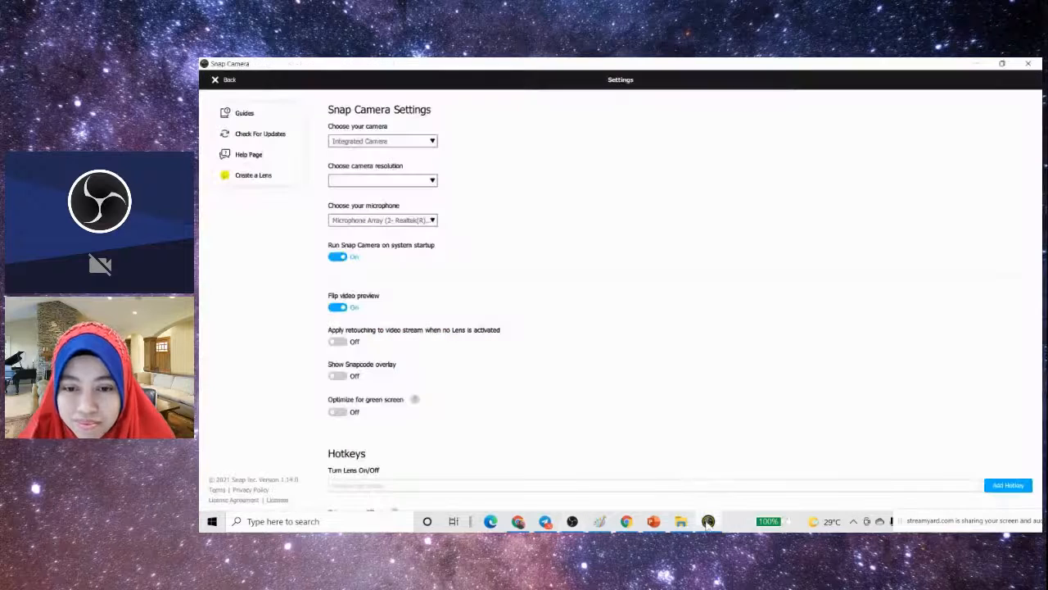
left_click(424, 146)
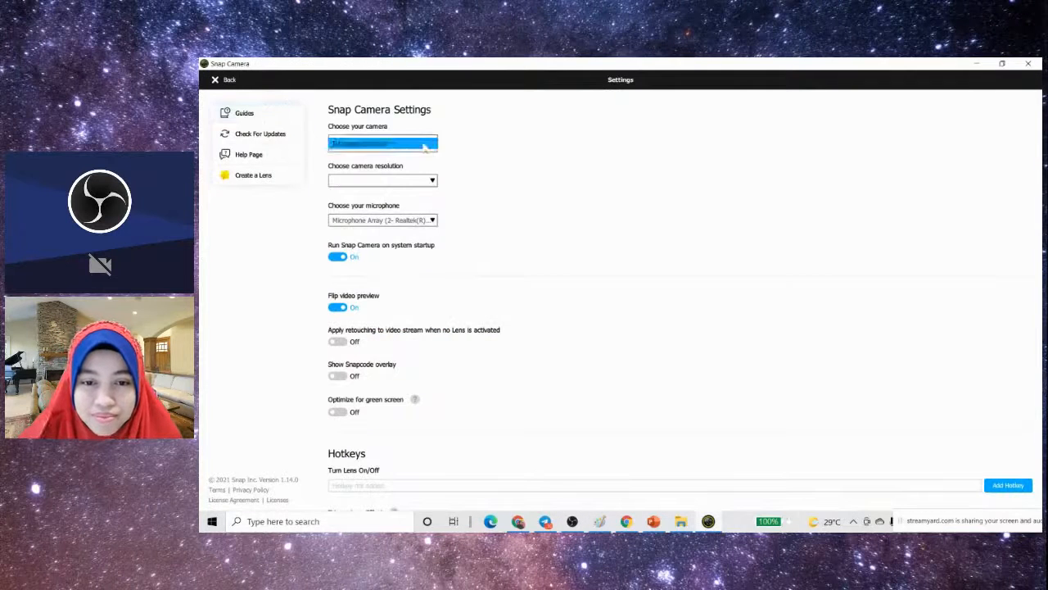
left_click(461, 148)
left_click(225, 80)
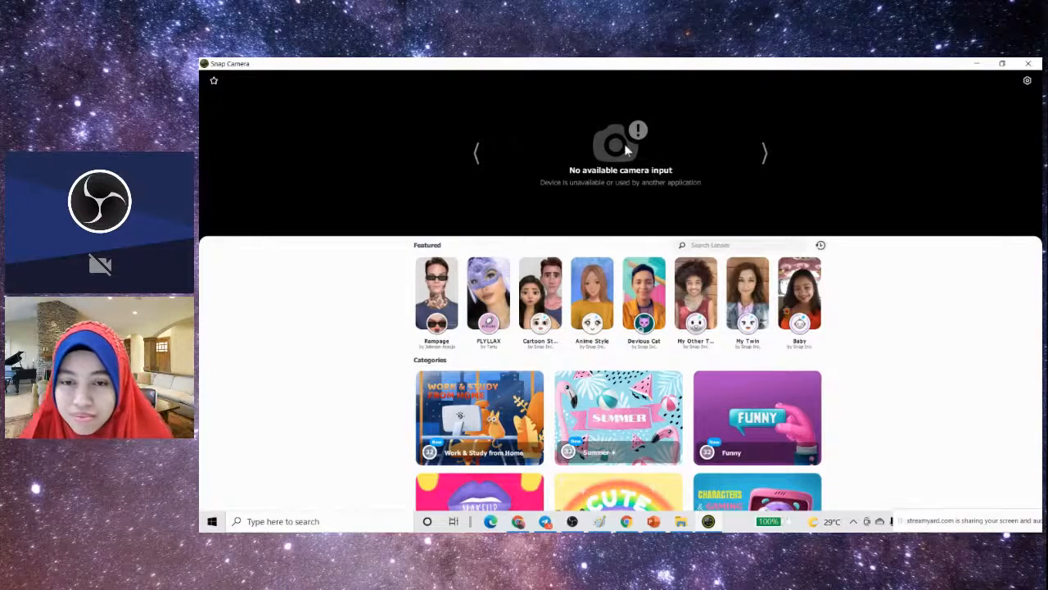
left_click(1029, 82)
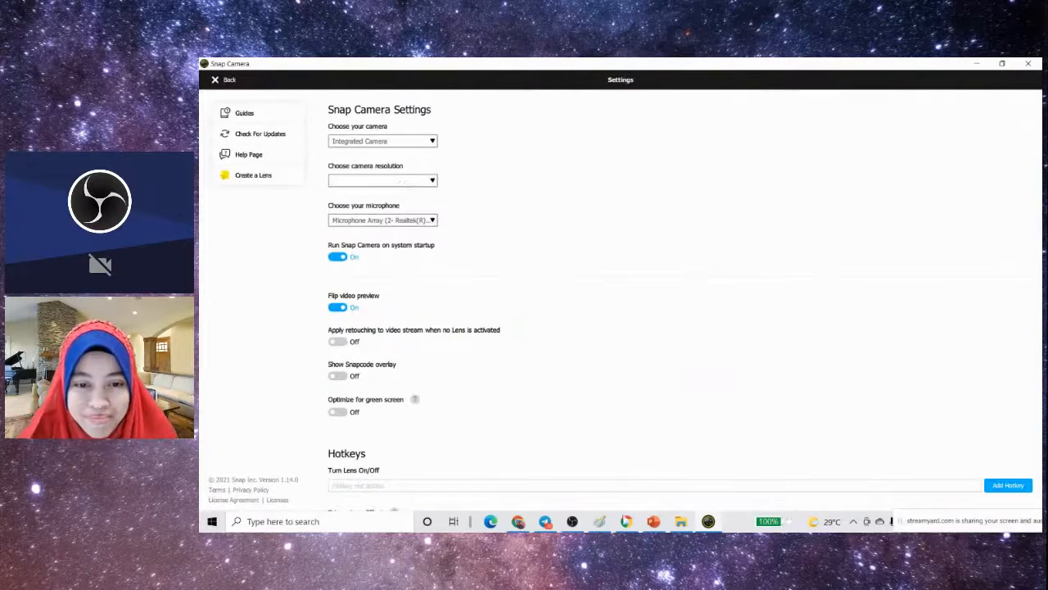
- Switch to StreamYard, turn off the broadcast camera, and return to Snap Camera
left_click(518, 520)
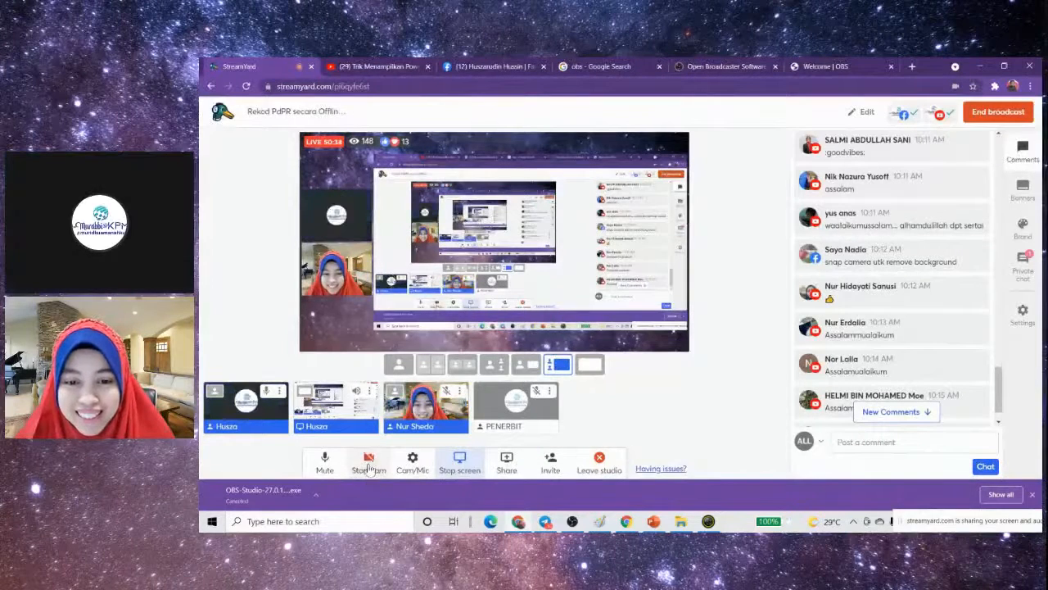
left_click(369, 463)
left_click(706, 521)
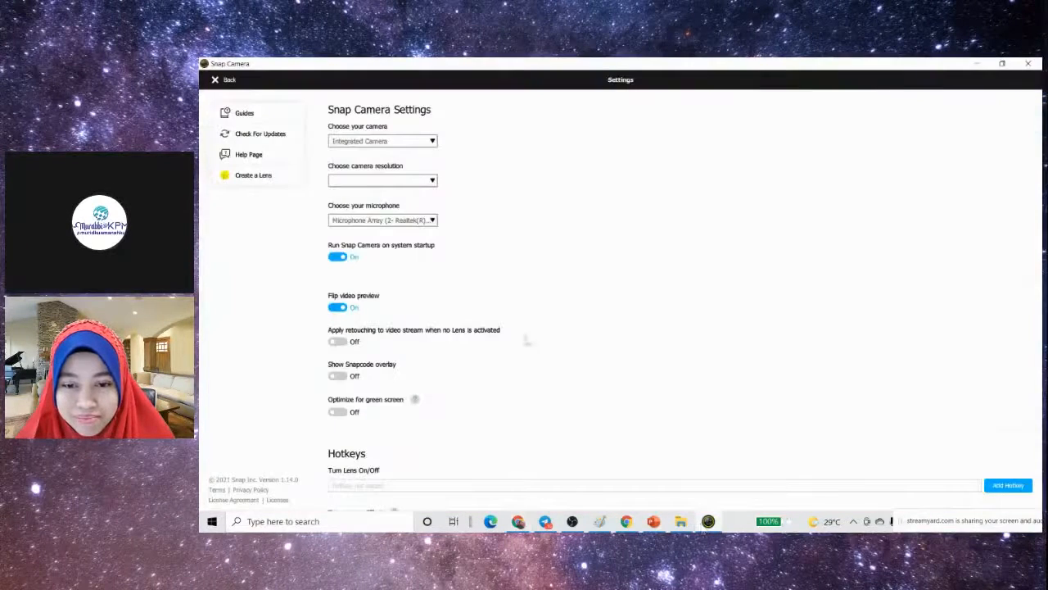
- Recheck the Snap Camera preview and look through its settings, including the list of cameras
left_click(221, 80)
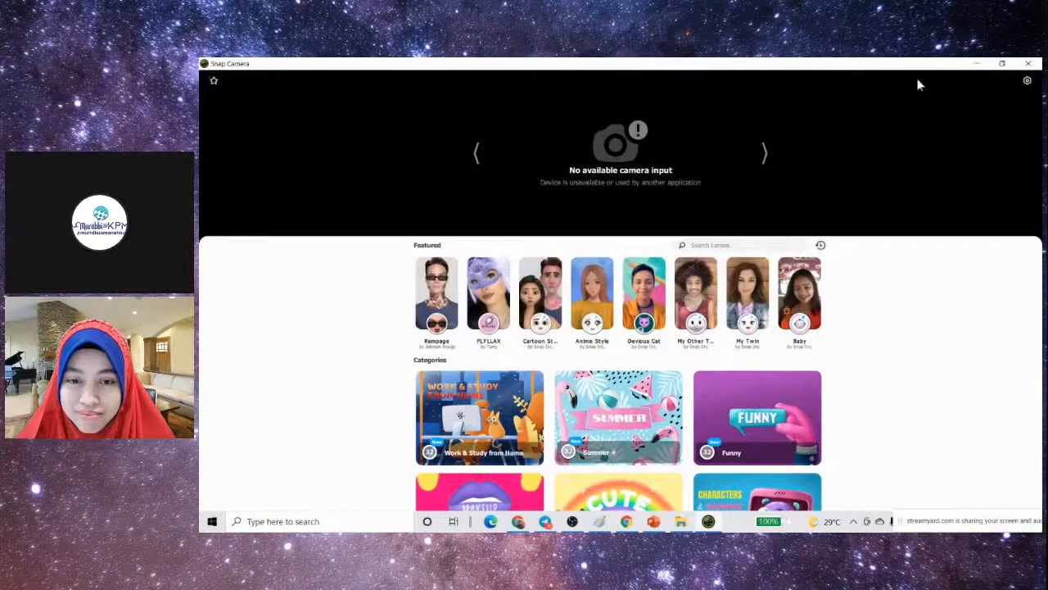
left_click(1027, 81)
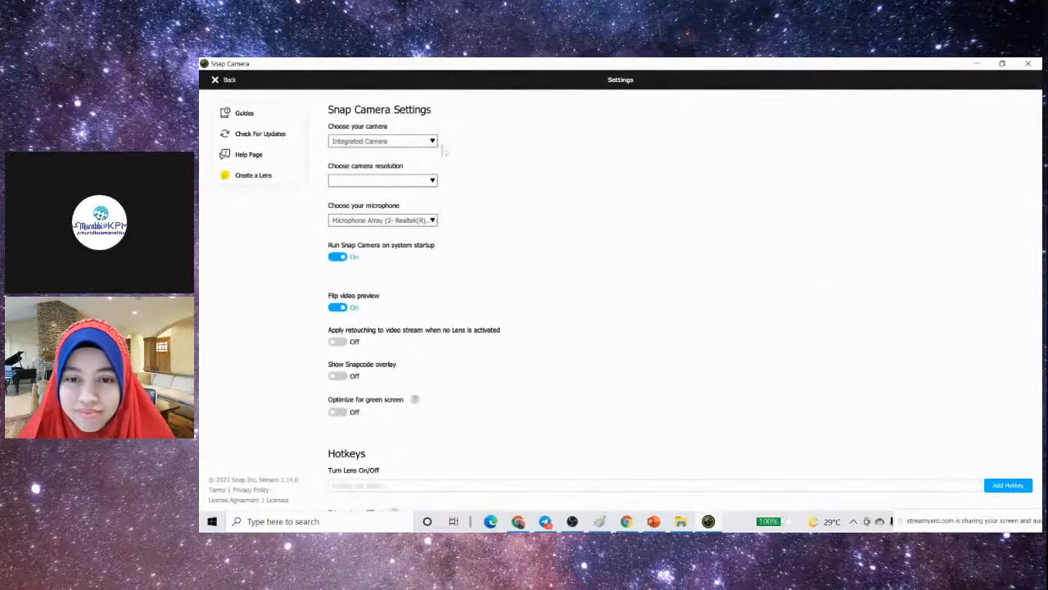
left_click(433, 144)
left_click(433, 144)
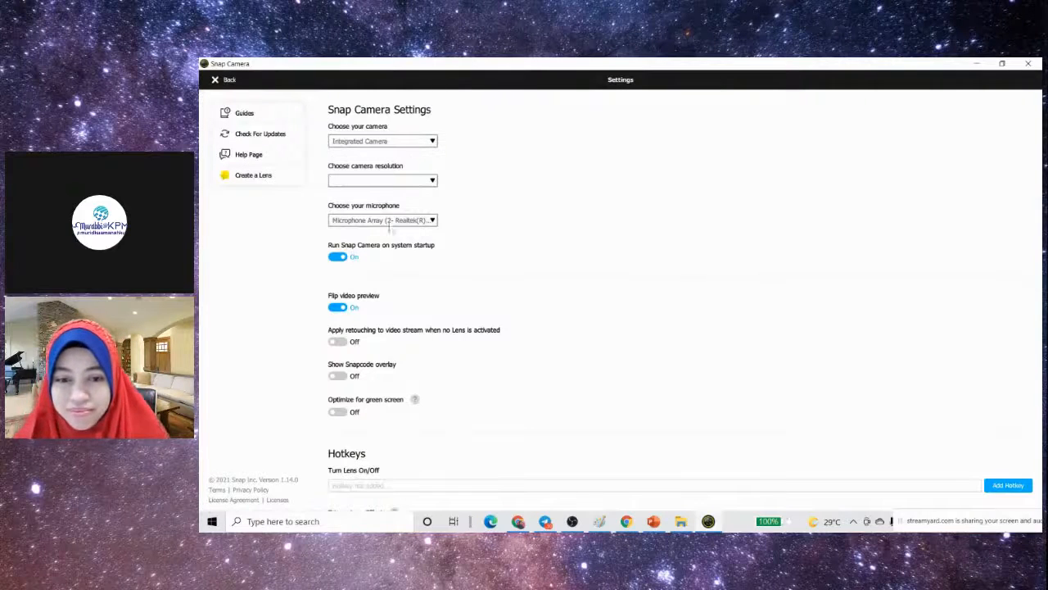
scroll(403, 311, "down", 3)
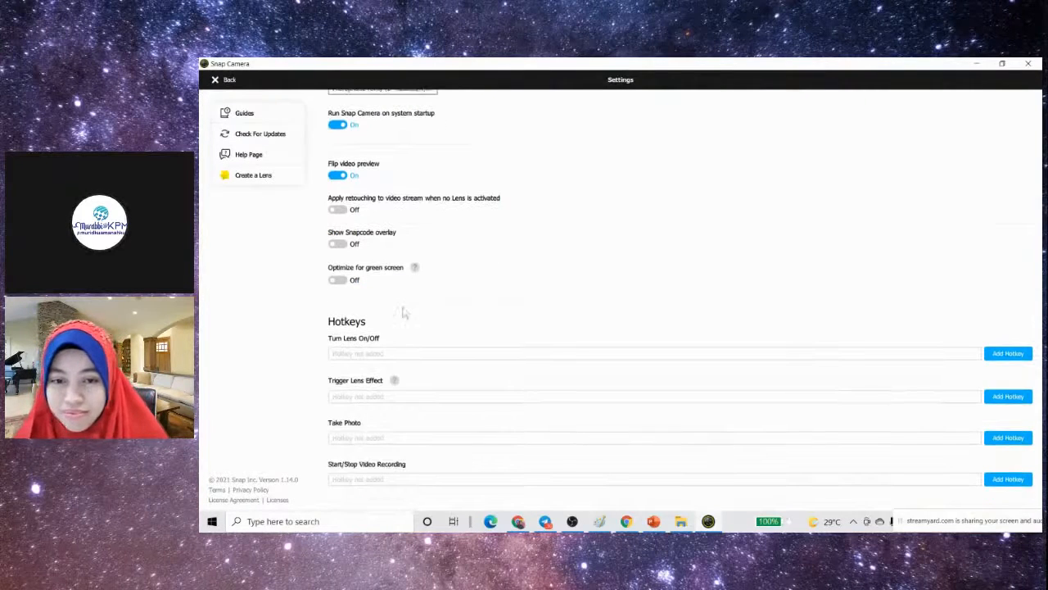
scroll(403, 312, "up", 3)
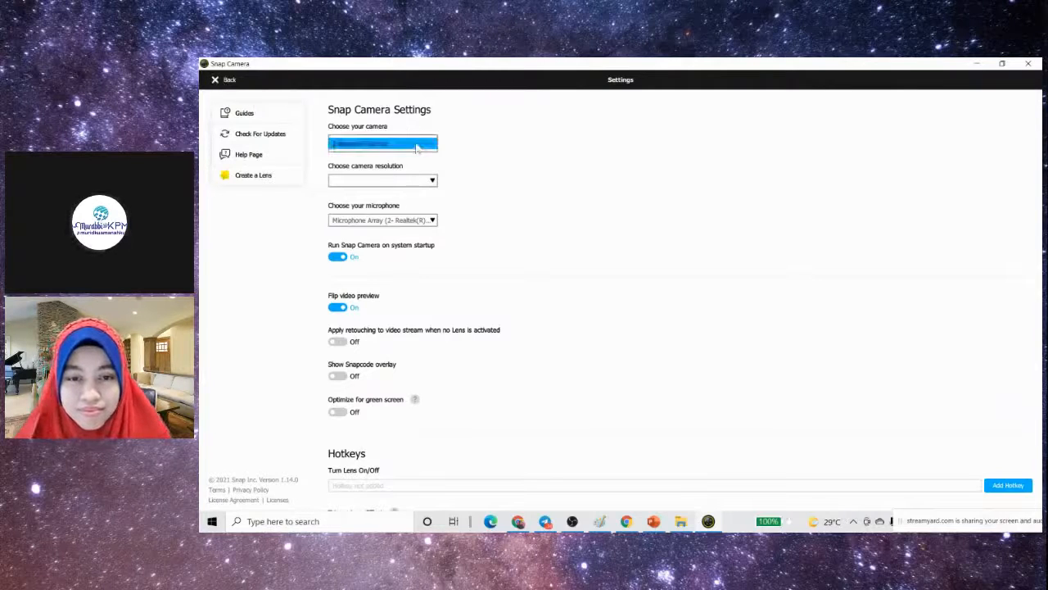
left_click(221, 83)
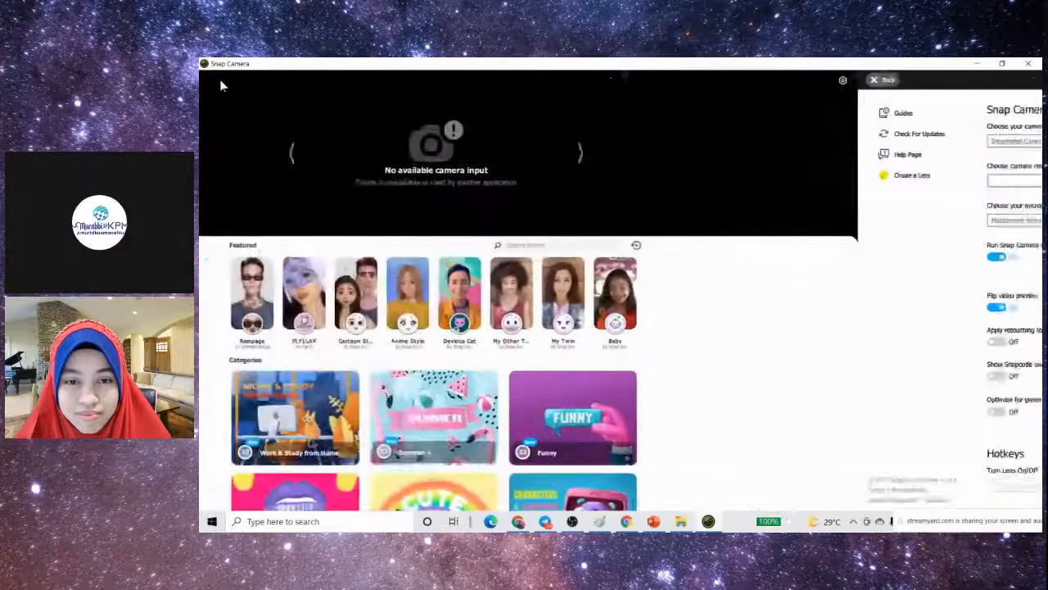
- Accept the Video Capture Device properties in OBS, and close and relaunch Snap Camera
left_click(572, 524)
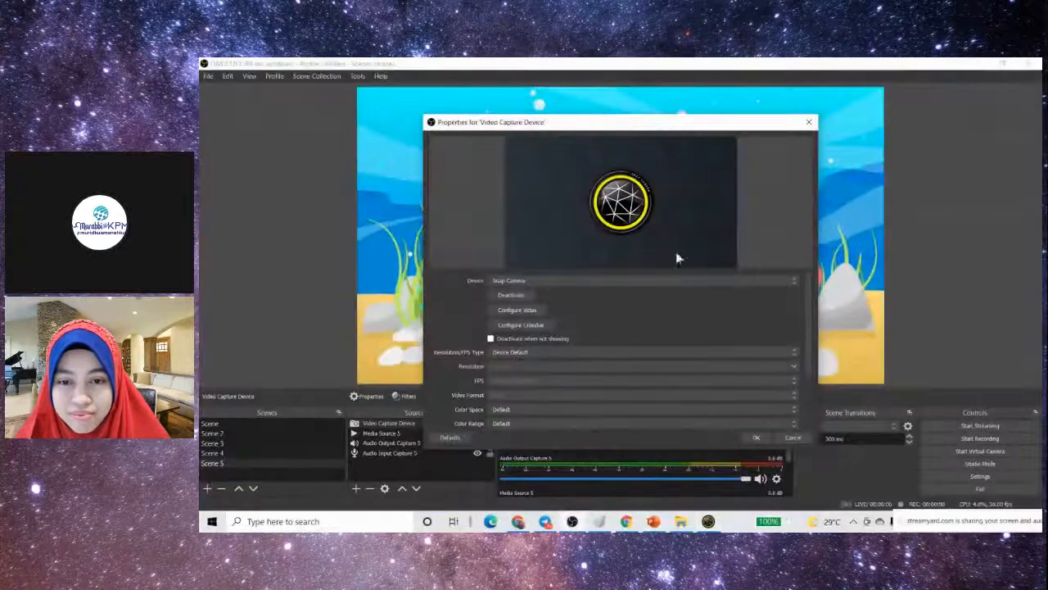
left_click(765, 439)
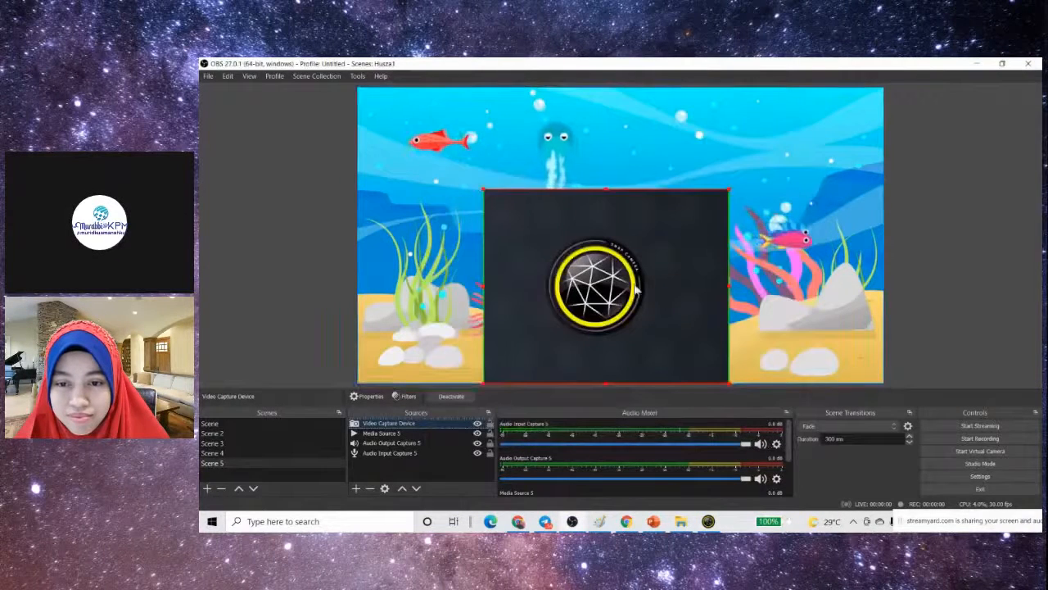
left_click(708, 520)
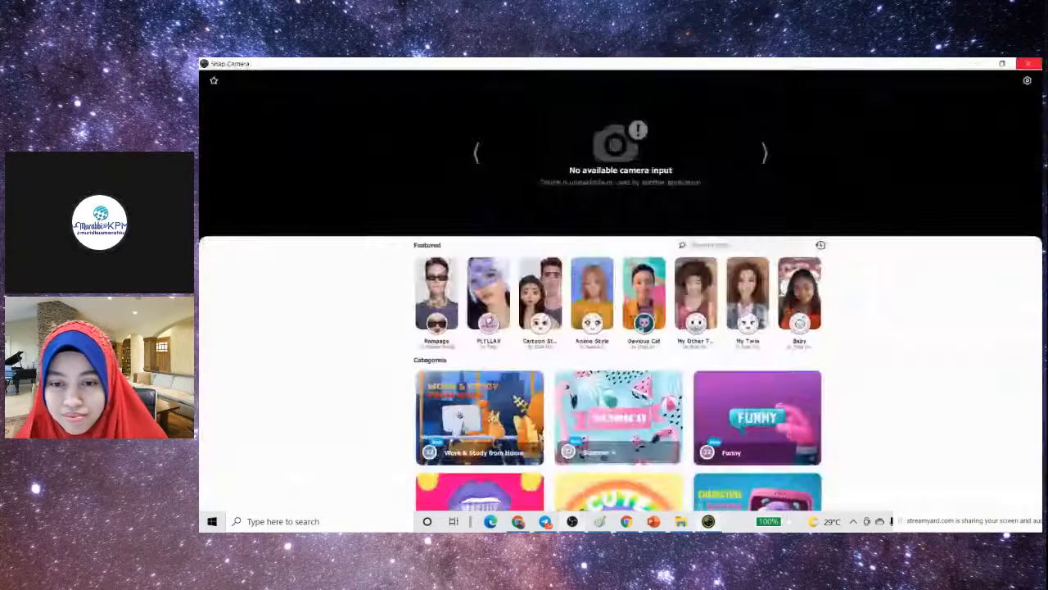
left_click(1023, 63)
left_click(212, 521)
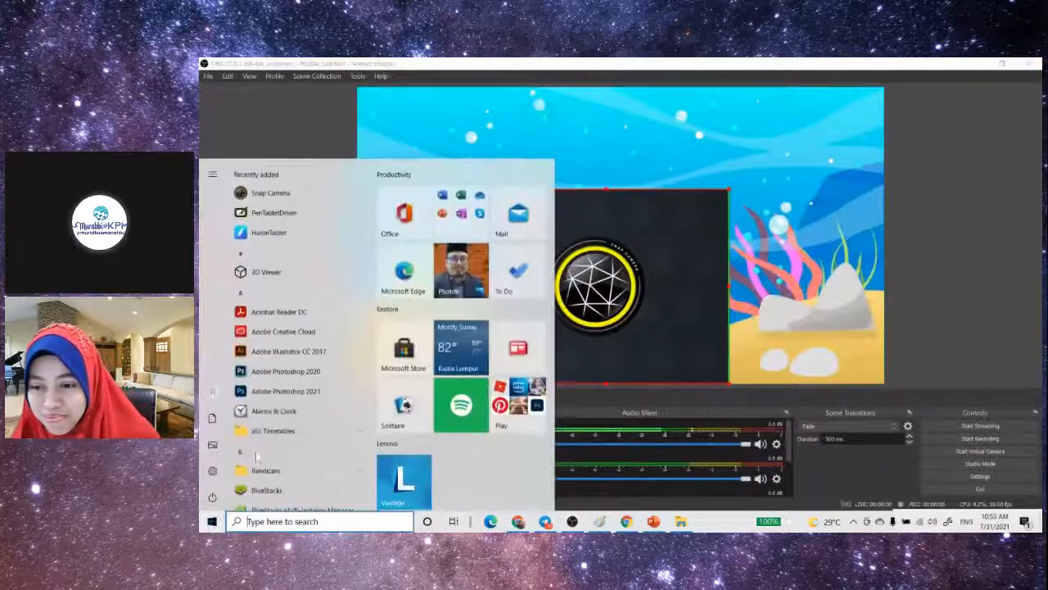
left_click(313, 194)
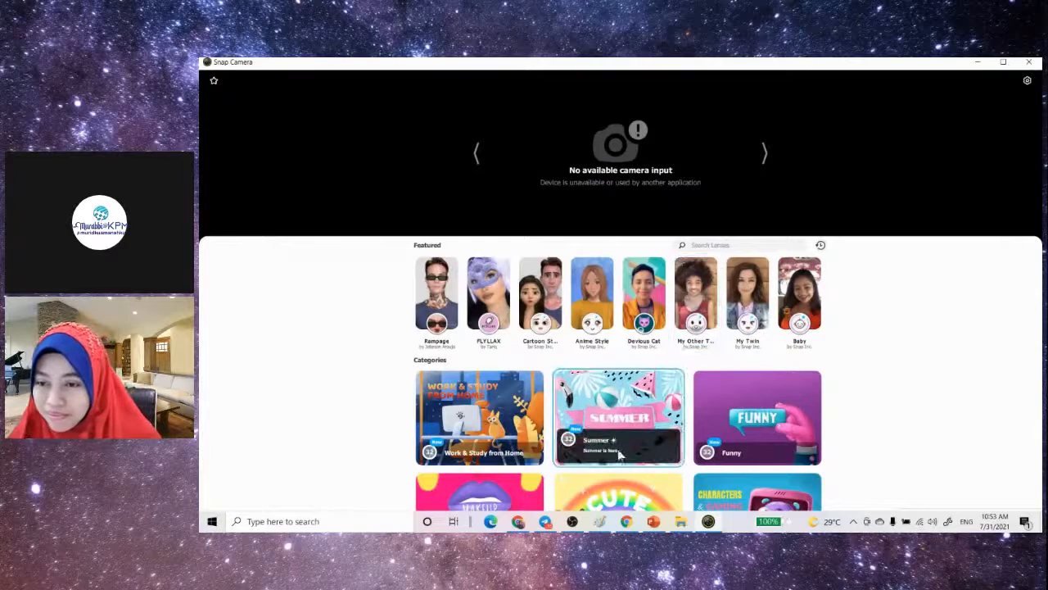
- Switch to StreamYard, check which camera is selected in its settings, and close them
left_click(519, 524)
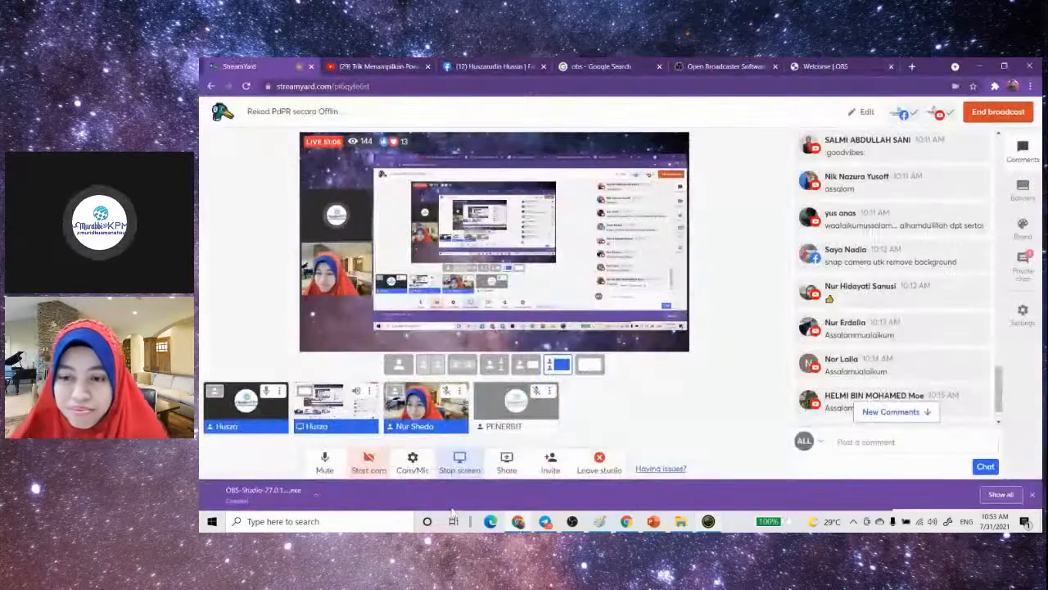
left_click(410, 464)
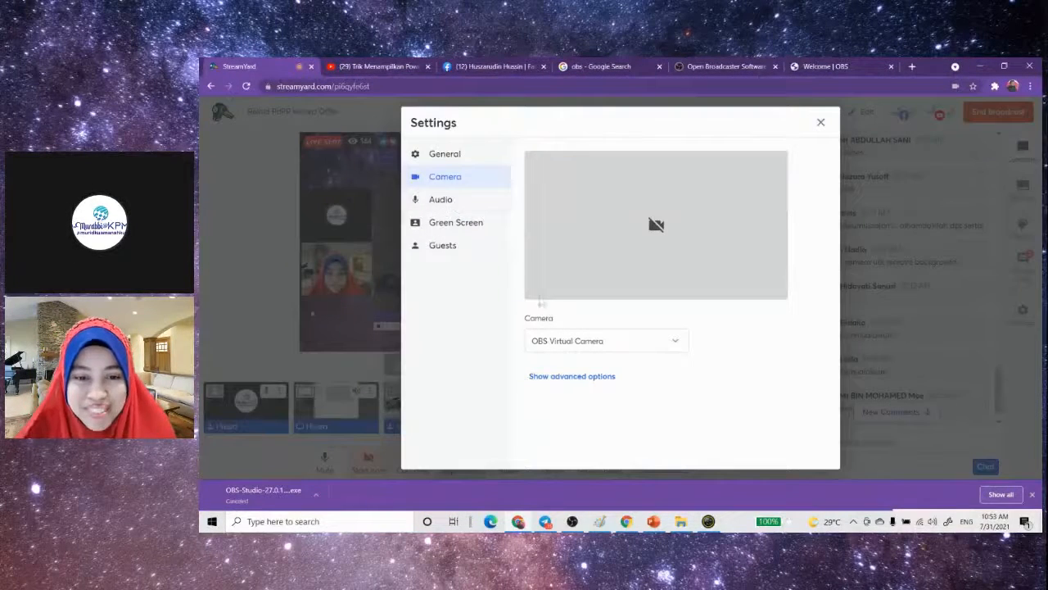
left_click(649, 350)
left_click(614, 357)
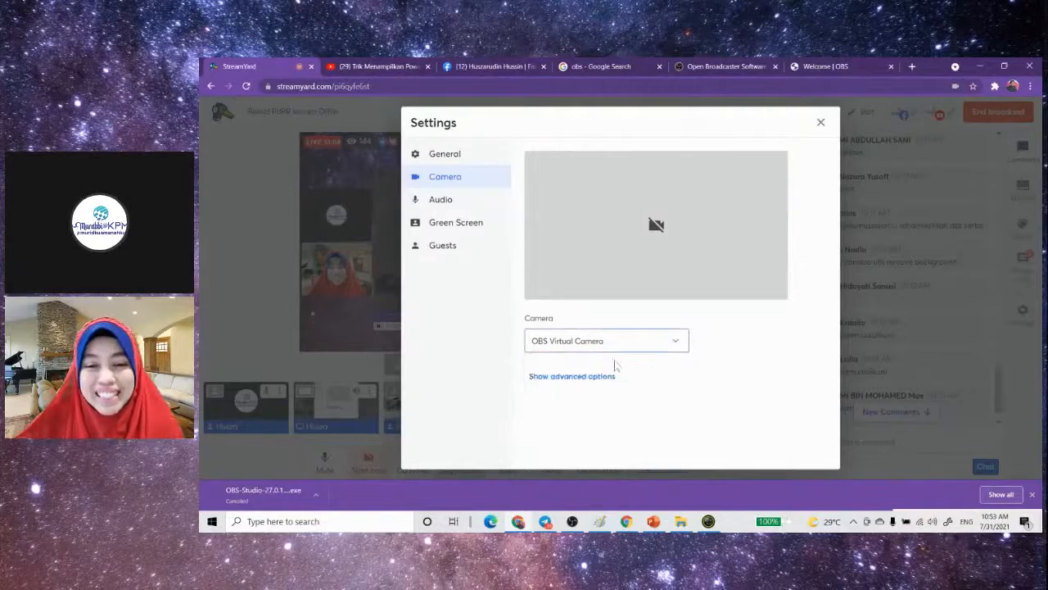
left_click(820, 123)
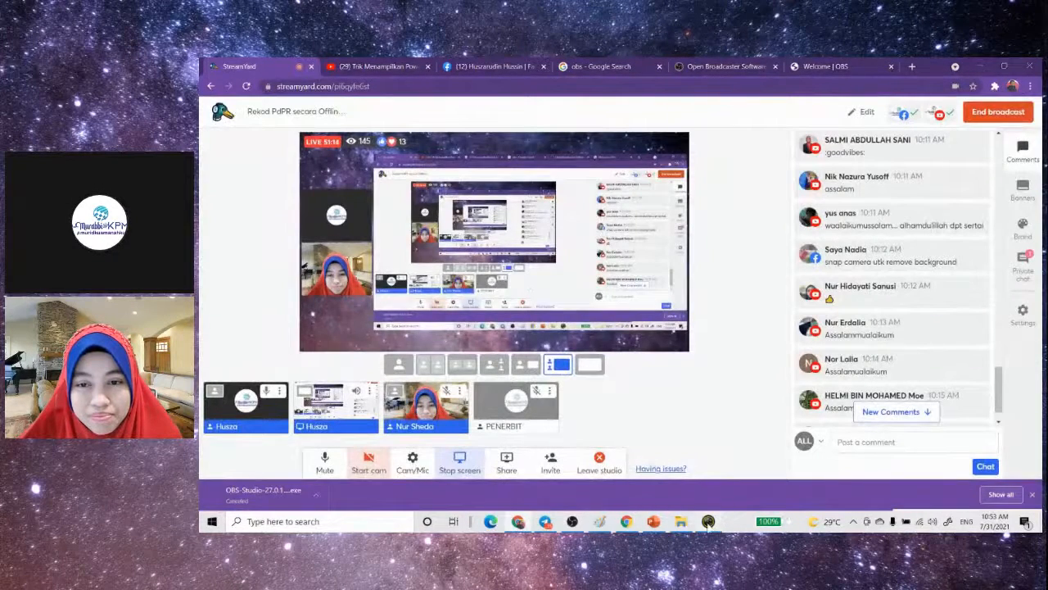
- Return to Snap Camera, browse its lenses, and inspect the camera, resolution, microphone and startup options in its settings
left_click(708, 520)
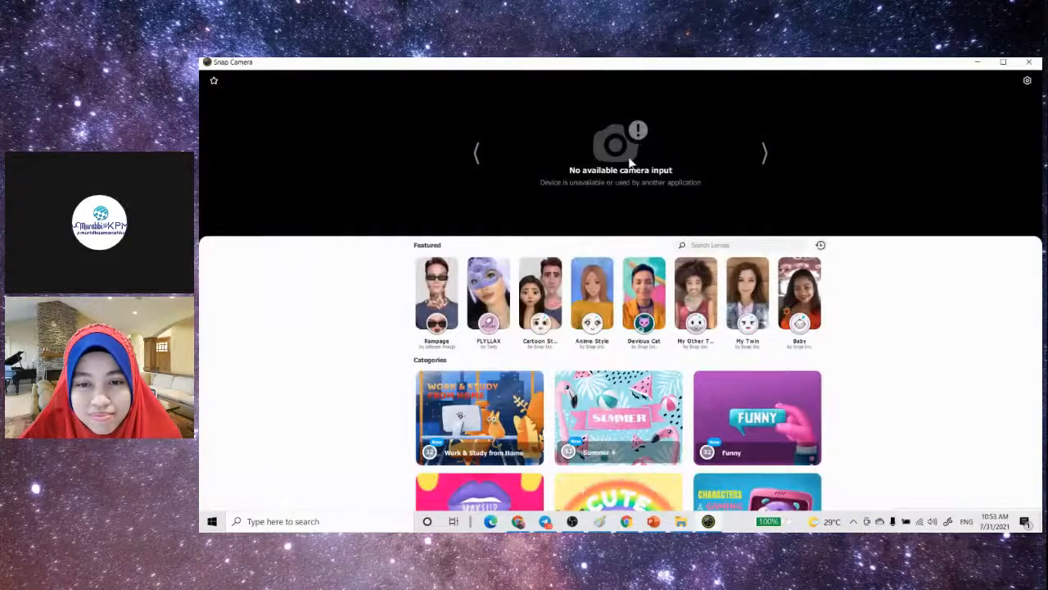
scroll(696, 311, "down", 10)
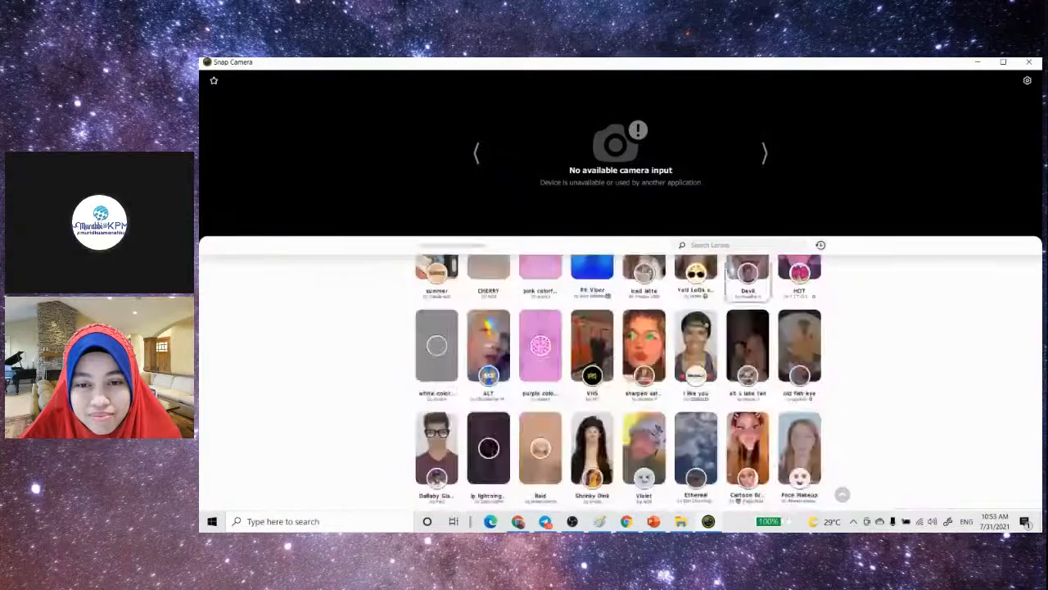
scroll(747, 276, "up", 5)
scroll(731, 270, "up", 1)
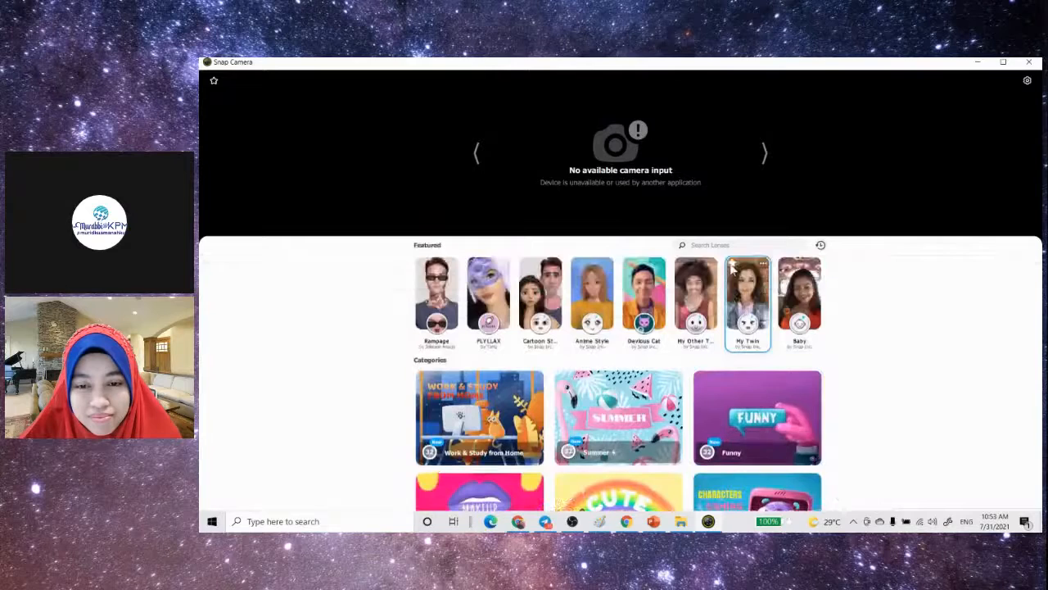
left_click(1027, 81)
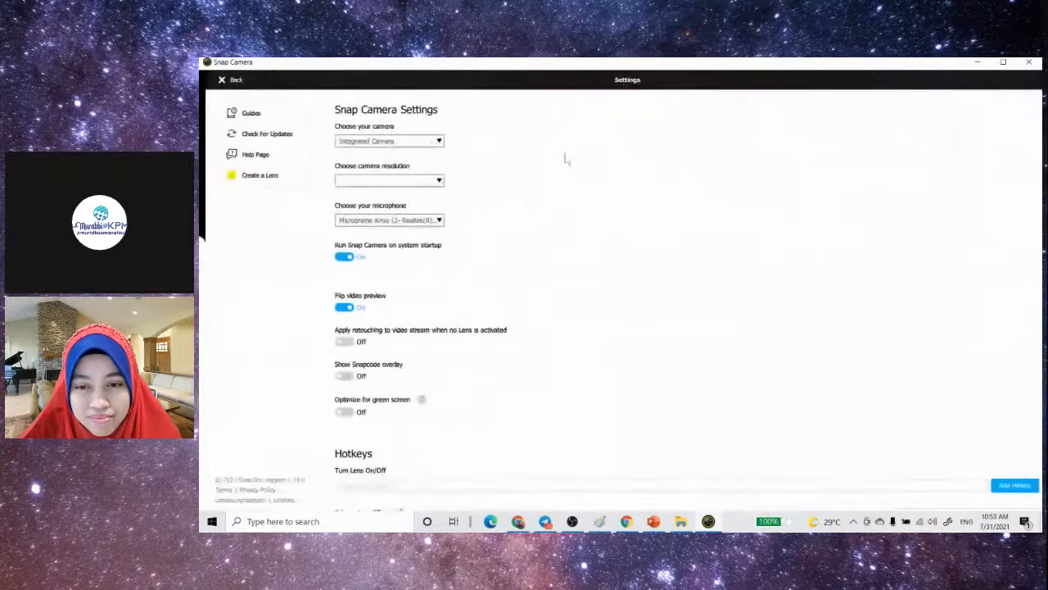
left_click(423, 143)
left_click(421, 185)
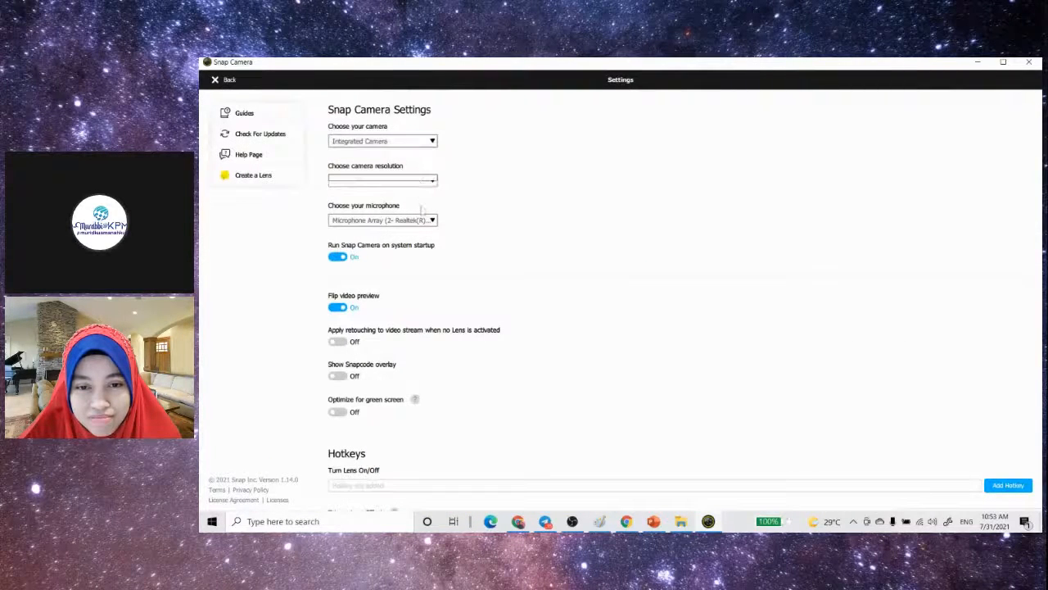
left_click(425, 226)
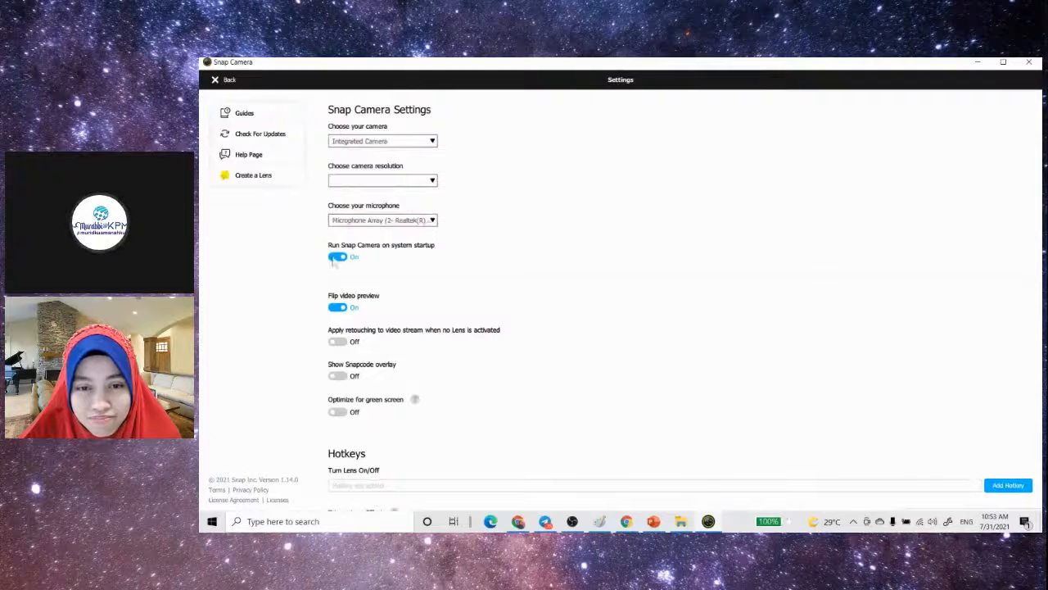
left_click(336, 257)
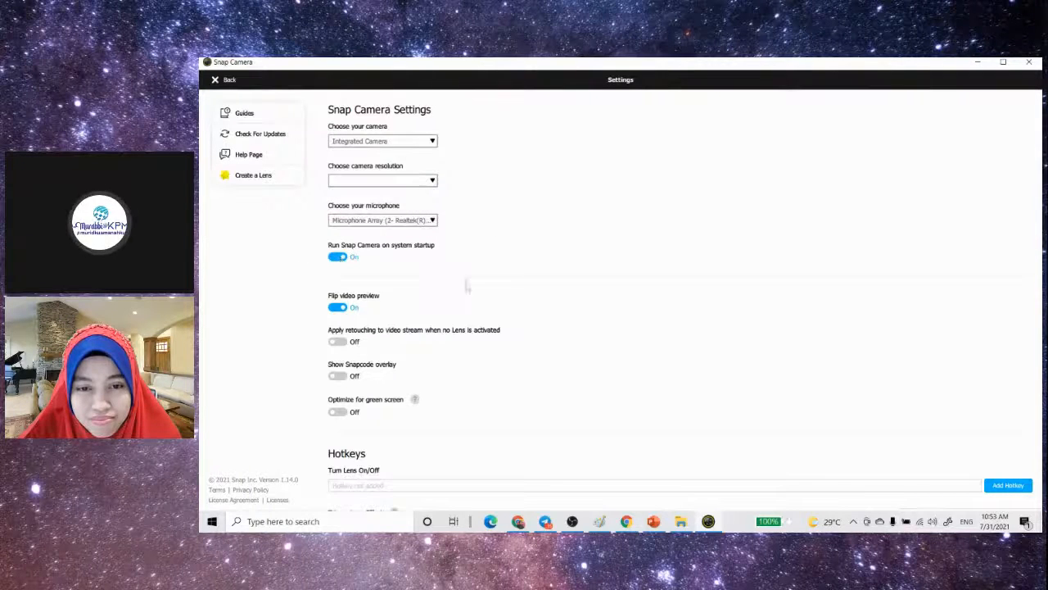
- Look through the Snap Camera settings once more, leave them, and close Snap Camera
scroll(469, 279, "down", 3)
scroll(468, 274, "up", 3)
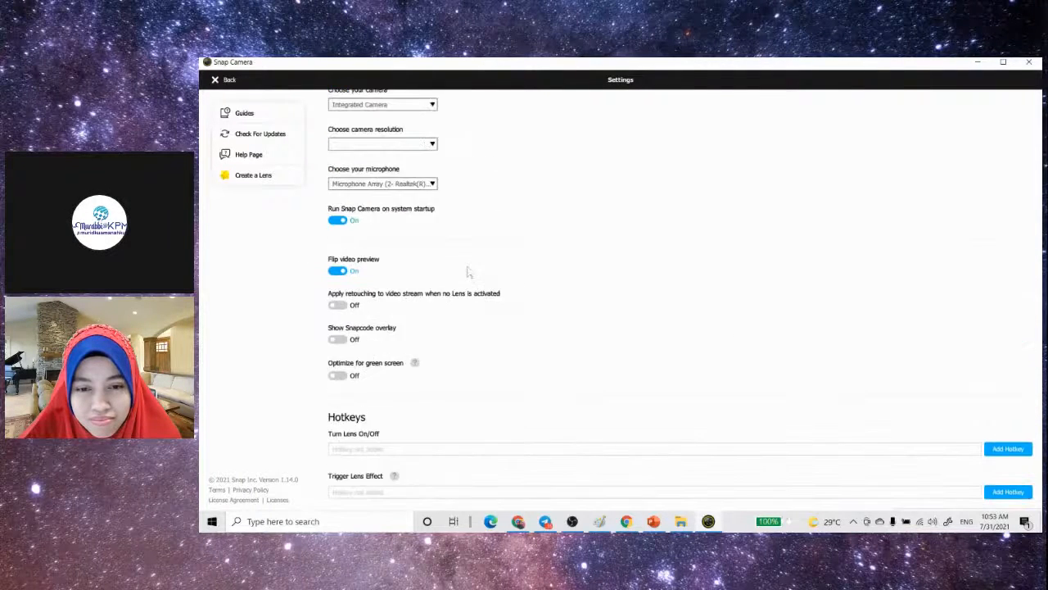
left_click(215, 80)
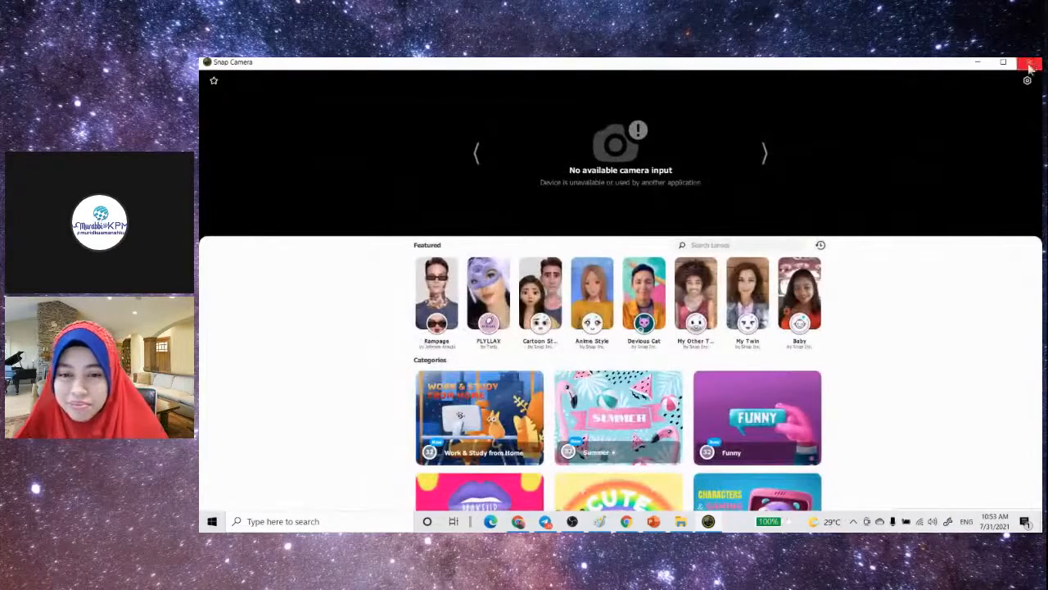
left_click(1023, 70)
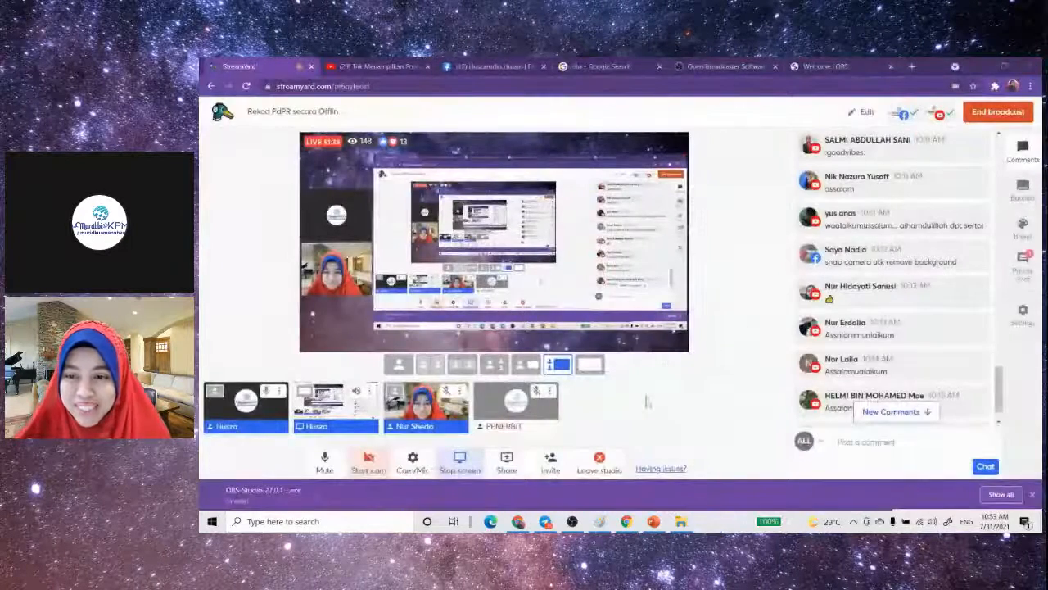
- Switch to OBS and reselect Snap Camera as the device of the Video Capture Device source
left_click(572, 521)
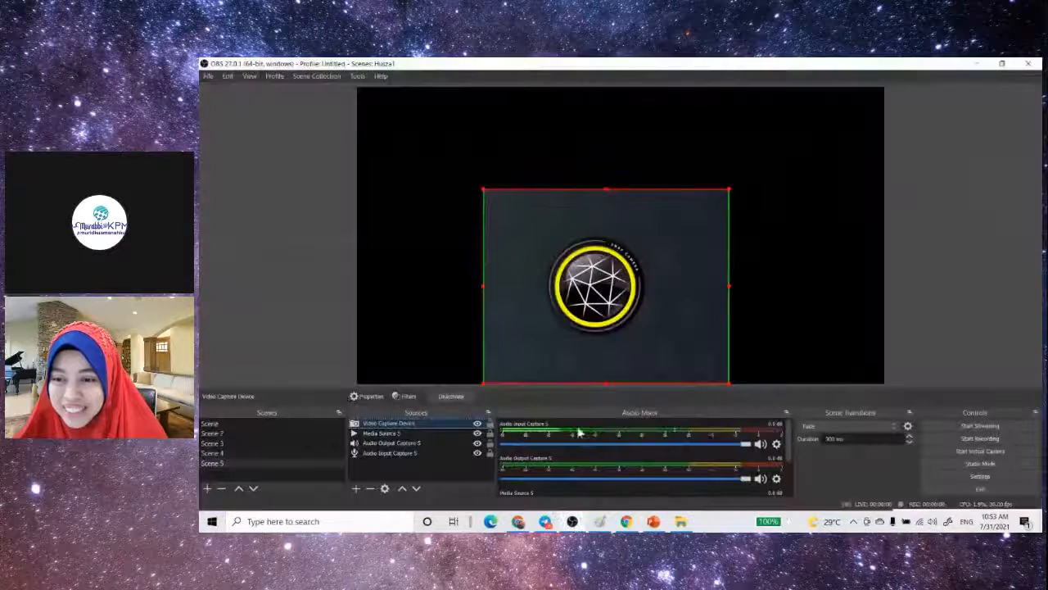
double_click(422, 428)
left_click(745, 327)
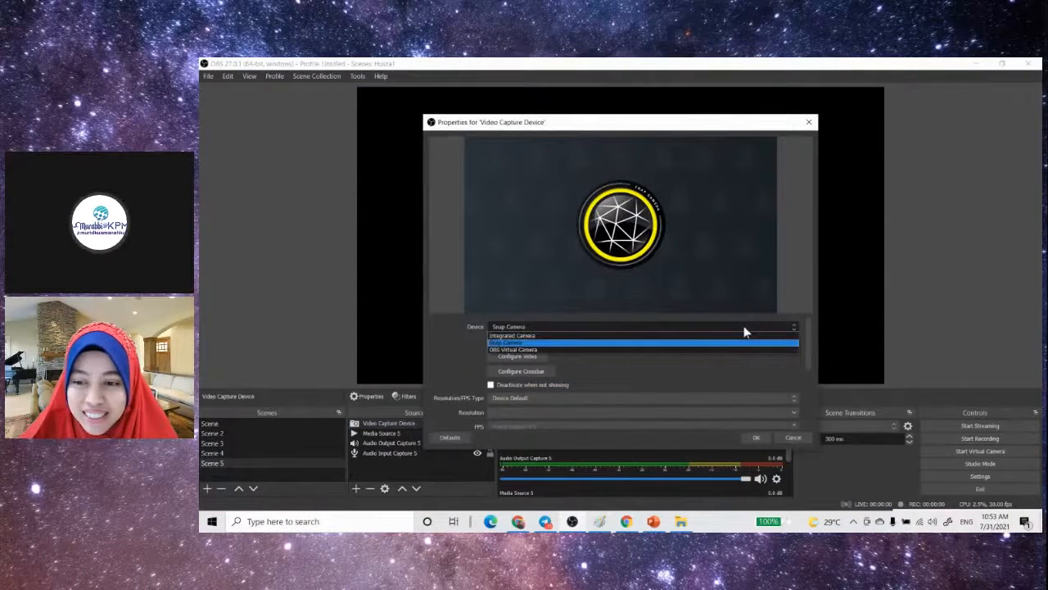
left_click(690, 345)
left_click(757, 437)
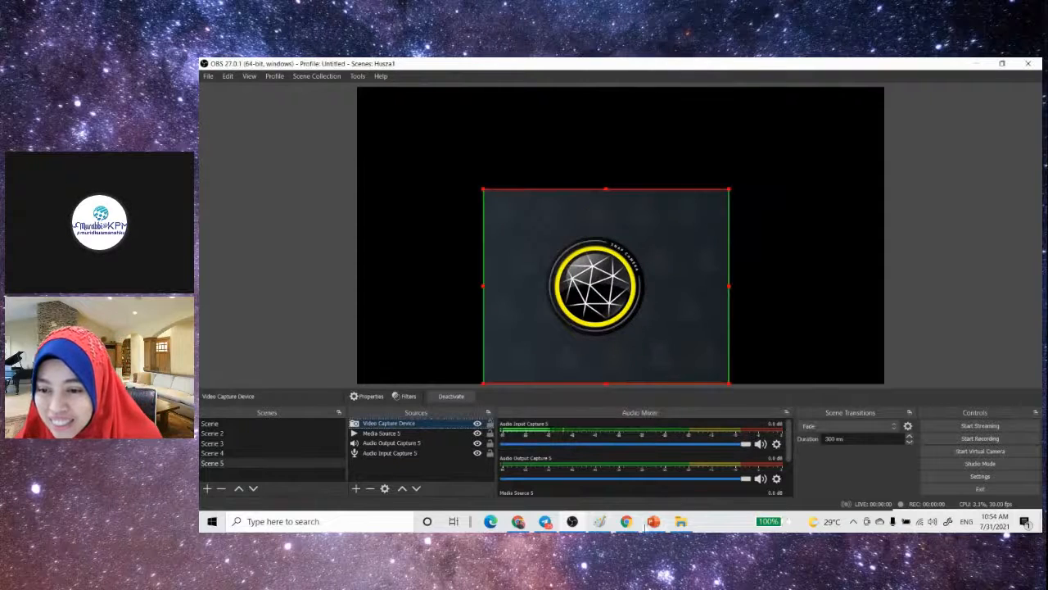
- Relaunch Snap Camera and check its preview and camera settings
left_click(211, 520)
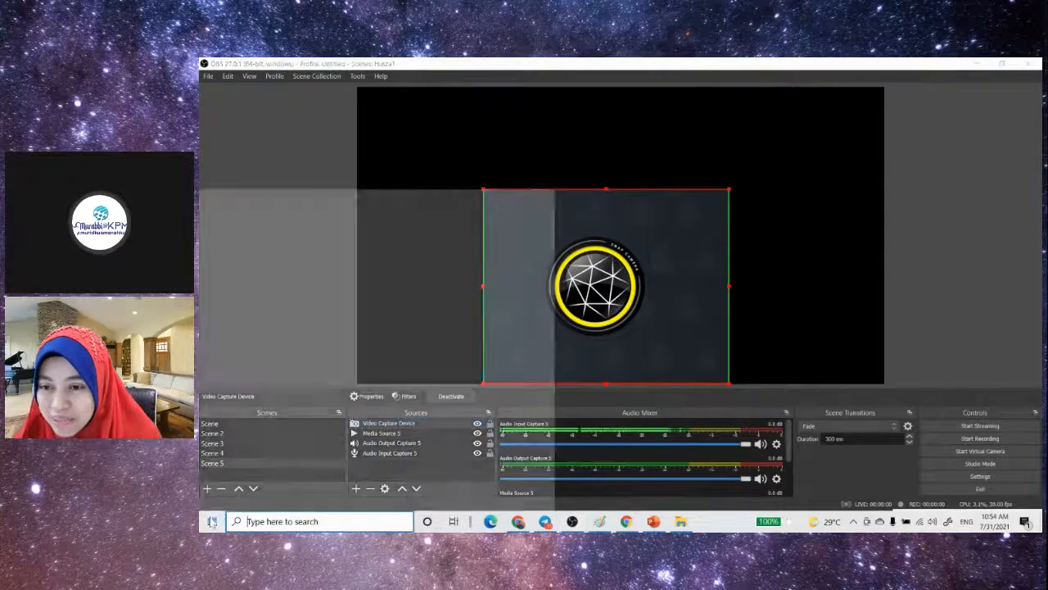
left_click(256, 192)
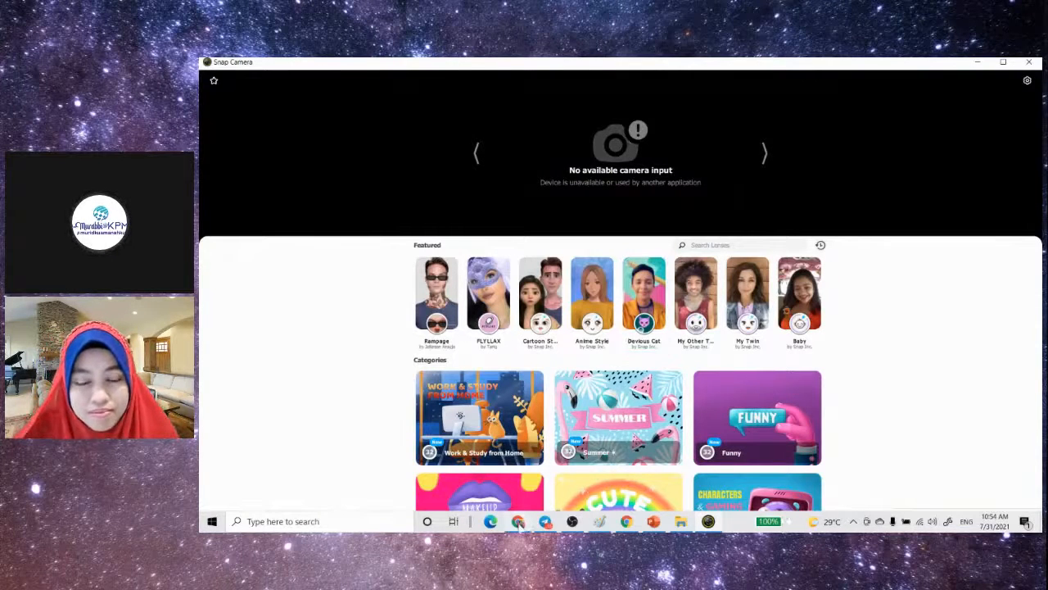
mouse_move(520, 525)
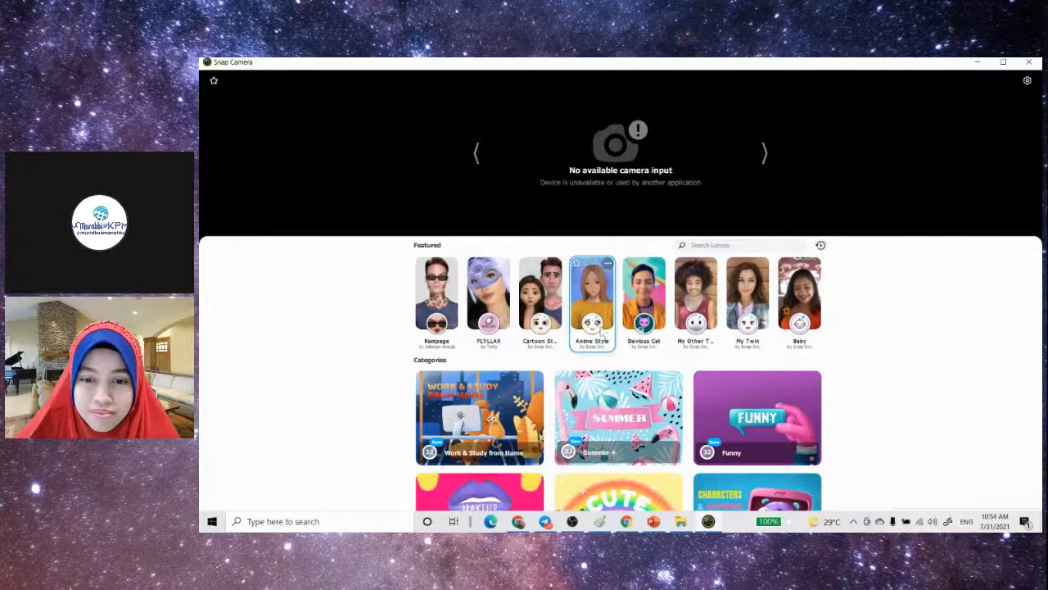
left_click(1028, 81)
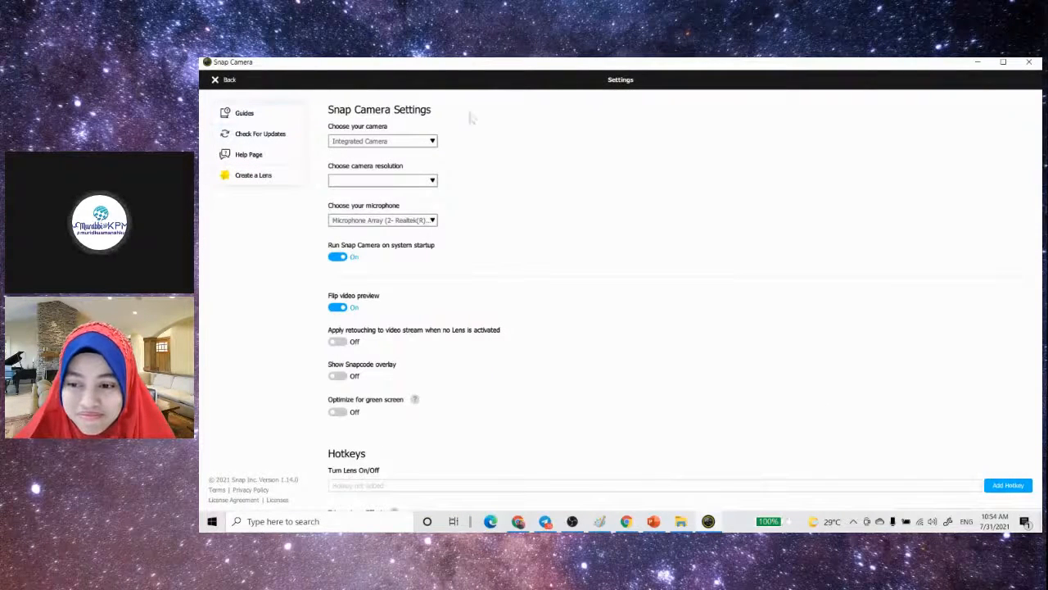
left_click(223, 79)
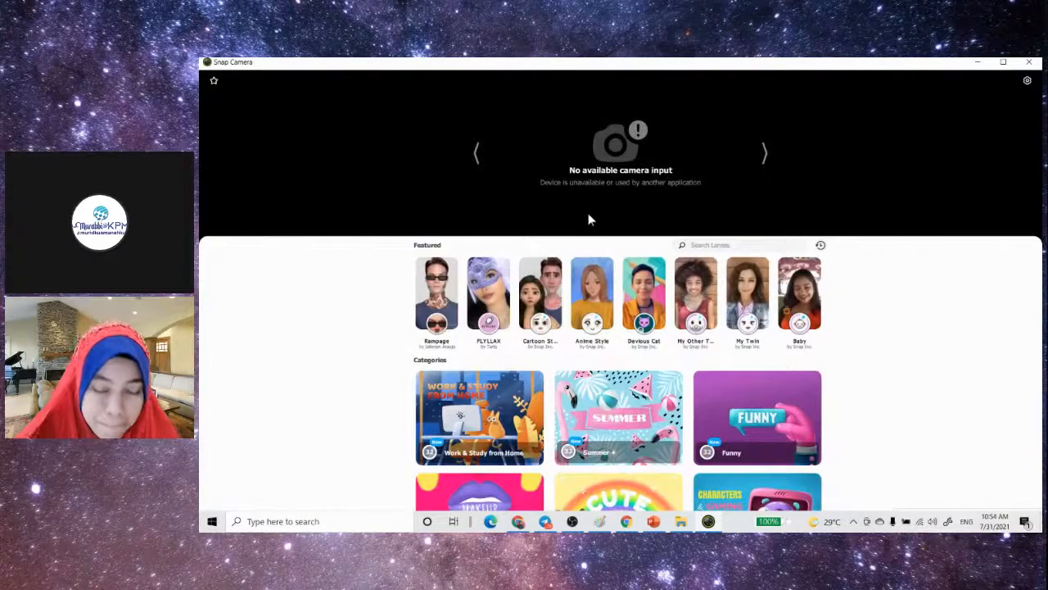
- Switch to StreamYard and set its camera to OBS Virtual Camera
left_click(518, 521)
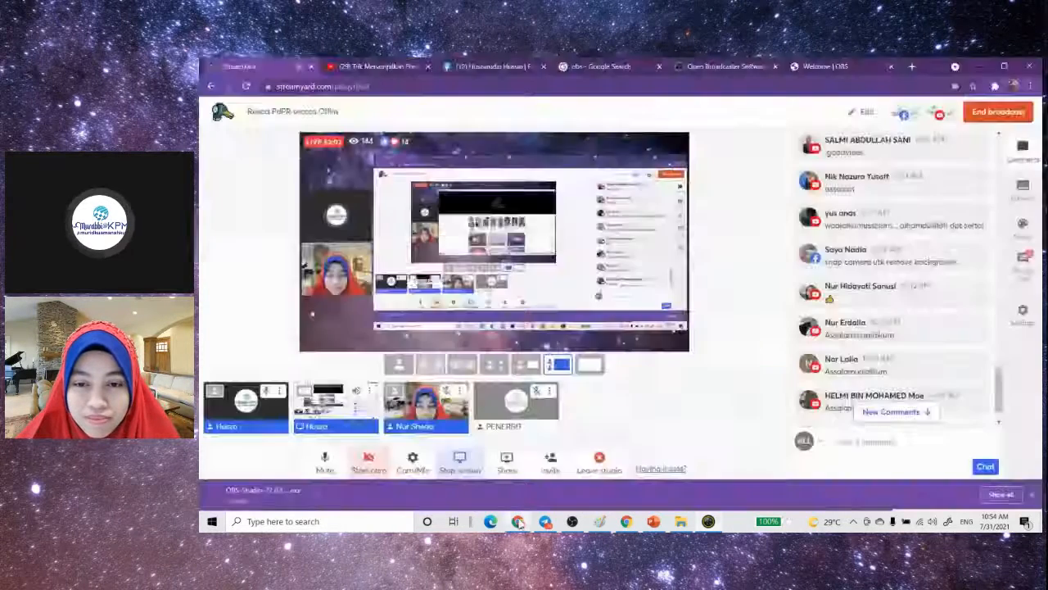
left_click(415, 467)
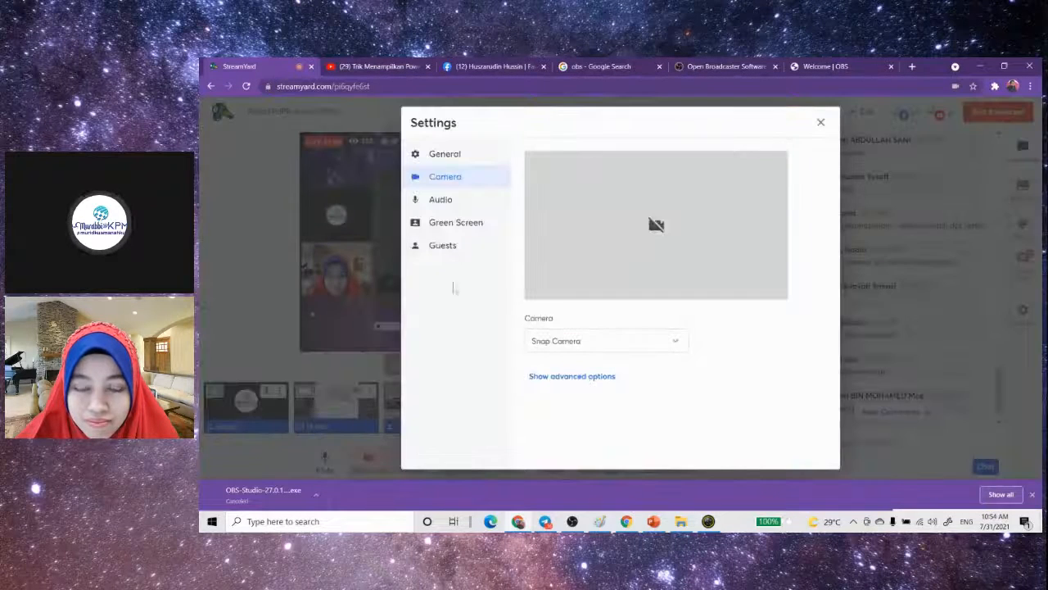
left_click(656, 349)
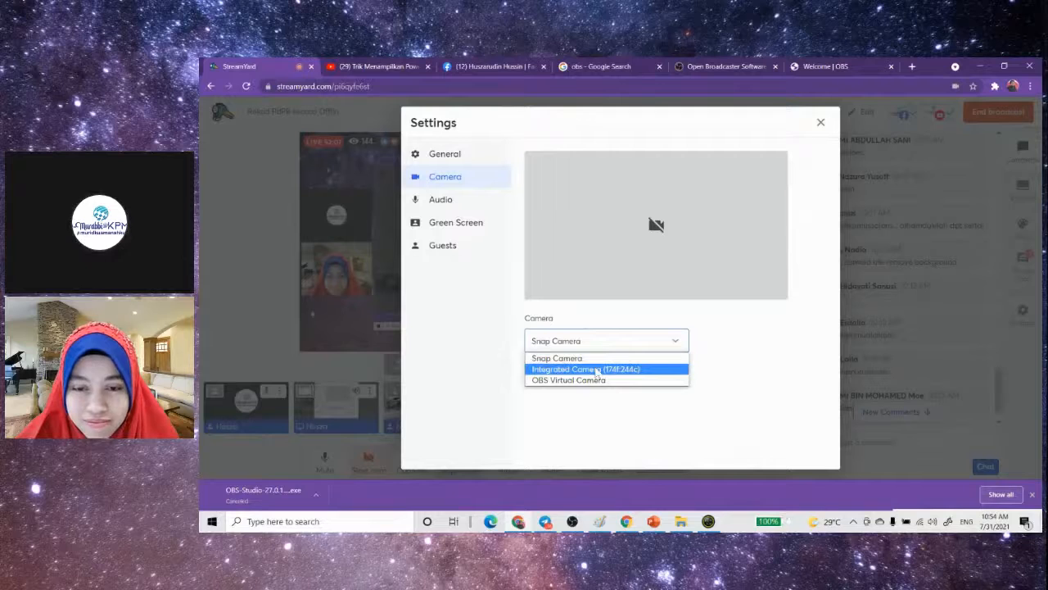
left_click(597, 380)
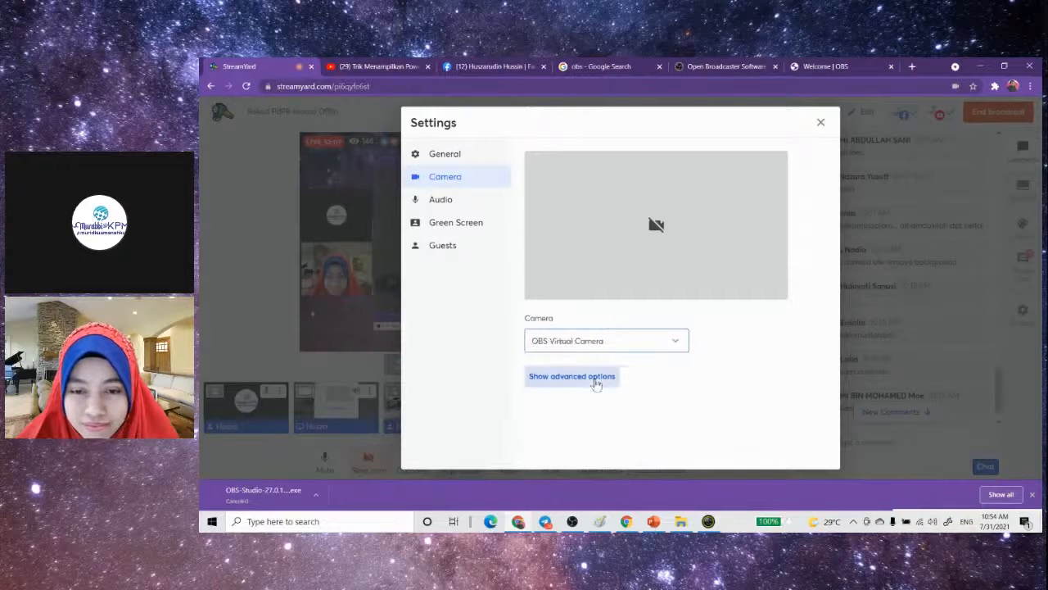
left_click(820, 122)
- Compare the webcam preview in OBS with the one in Snap Camera and minimize Snap Camera
left_click(572, 521)
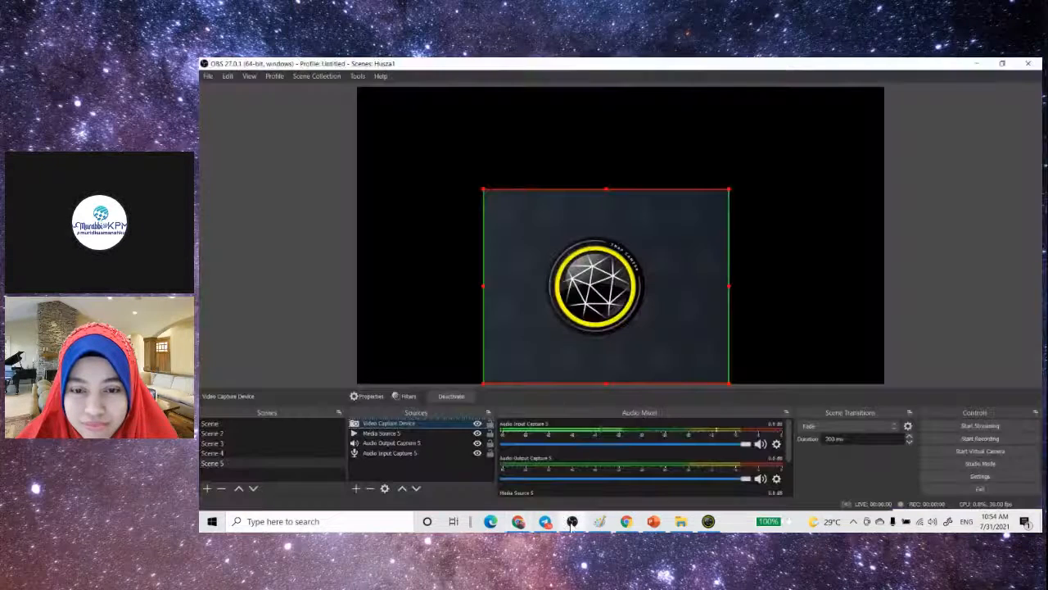
left_click(709, 522)
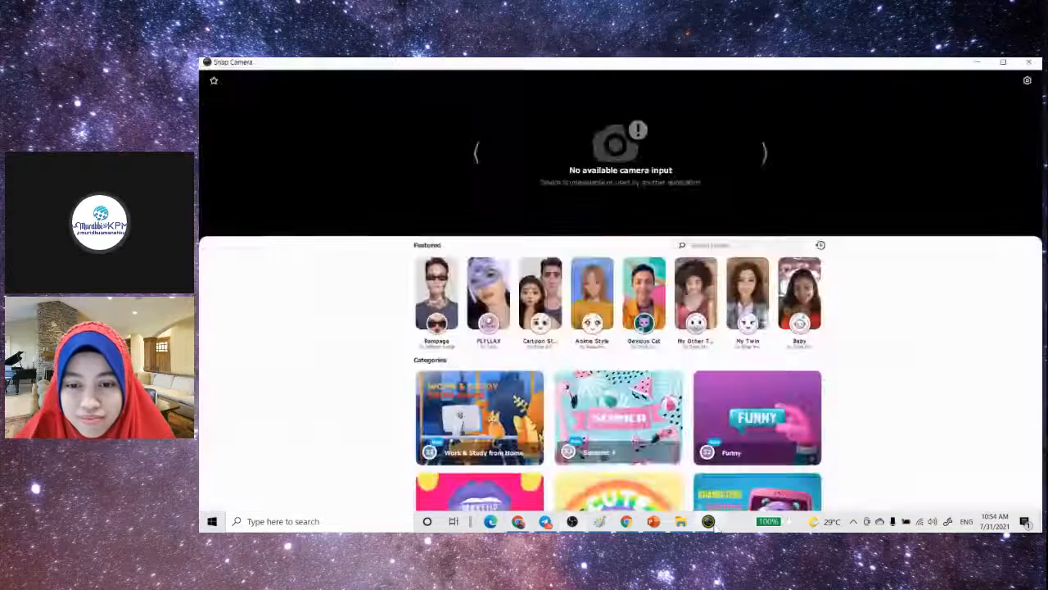
left_click(975, 65)
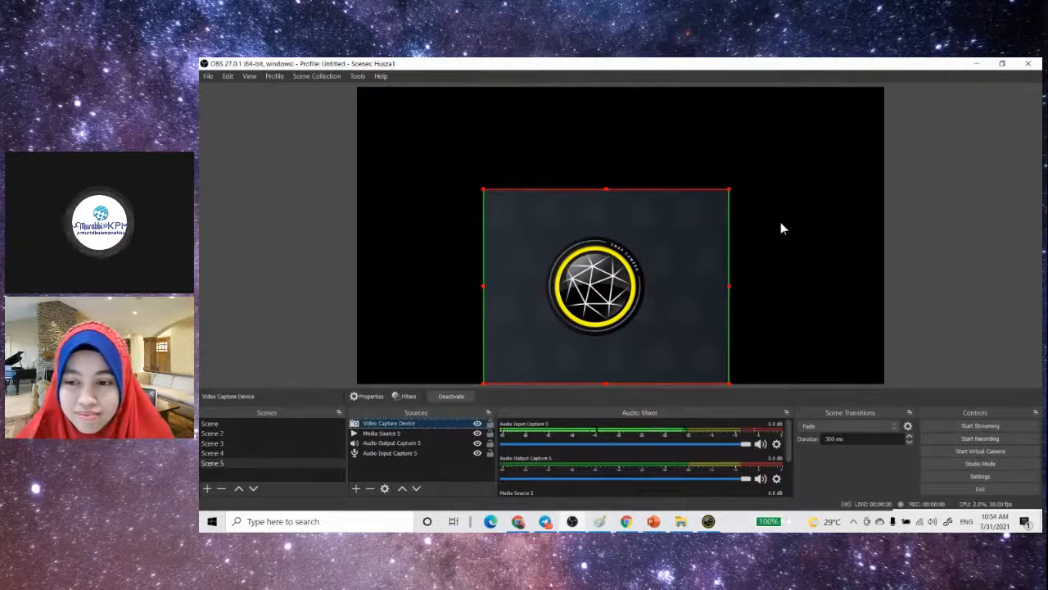
- Try OBS Virtual Camera as the device of the Video Capture Device source in OBS
double_click(408, 425)
left_click(793, 325)
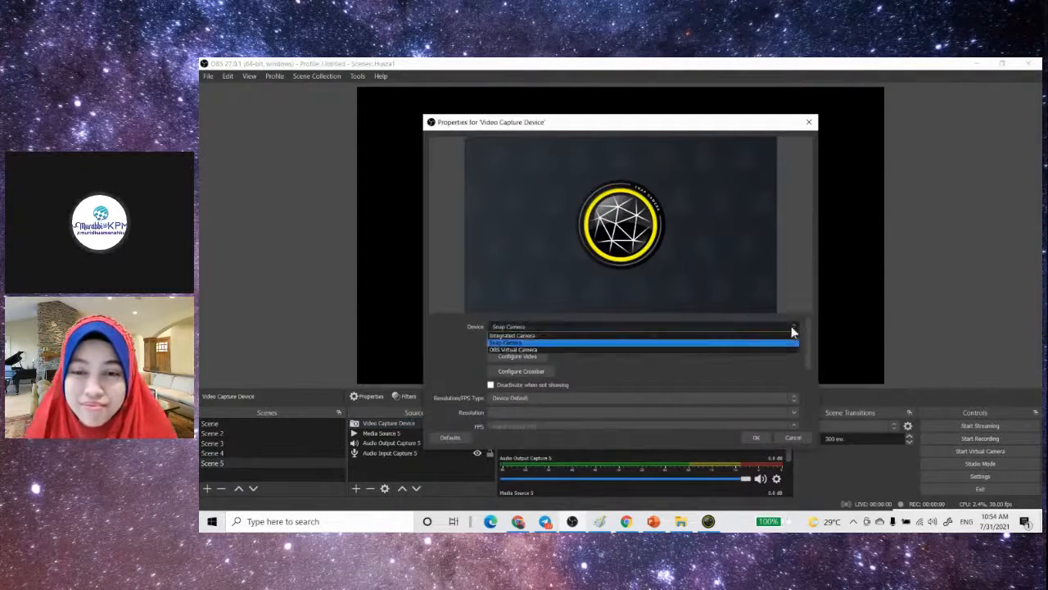
left_click(729, 350)
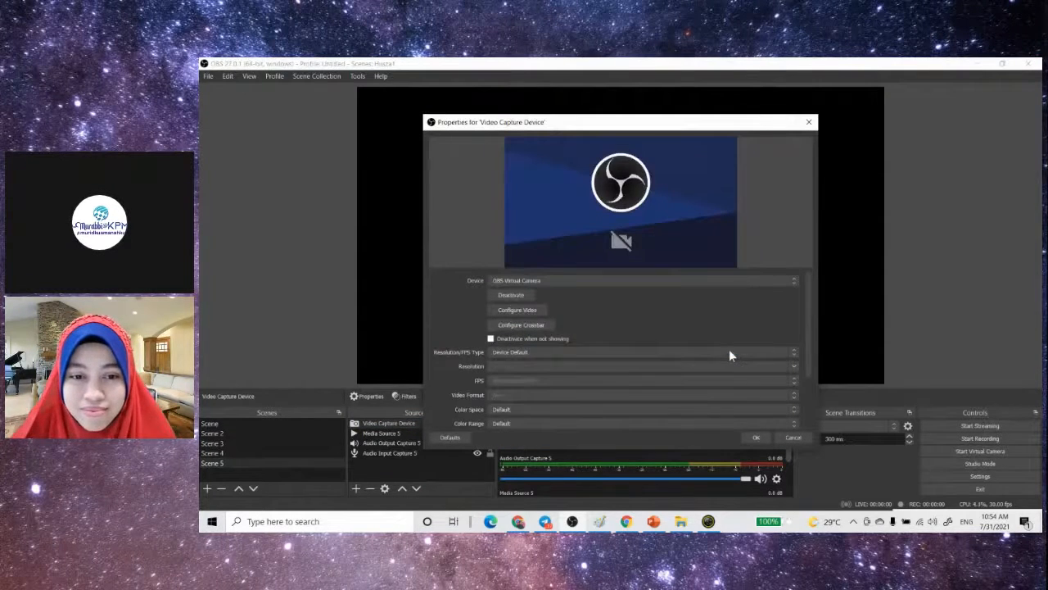
left_click(755, 438)
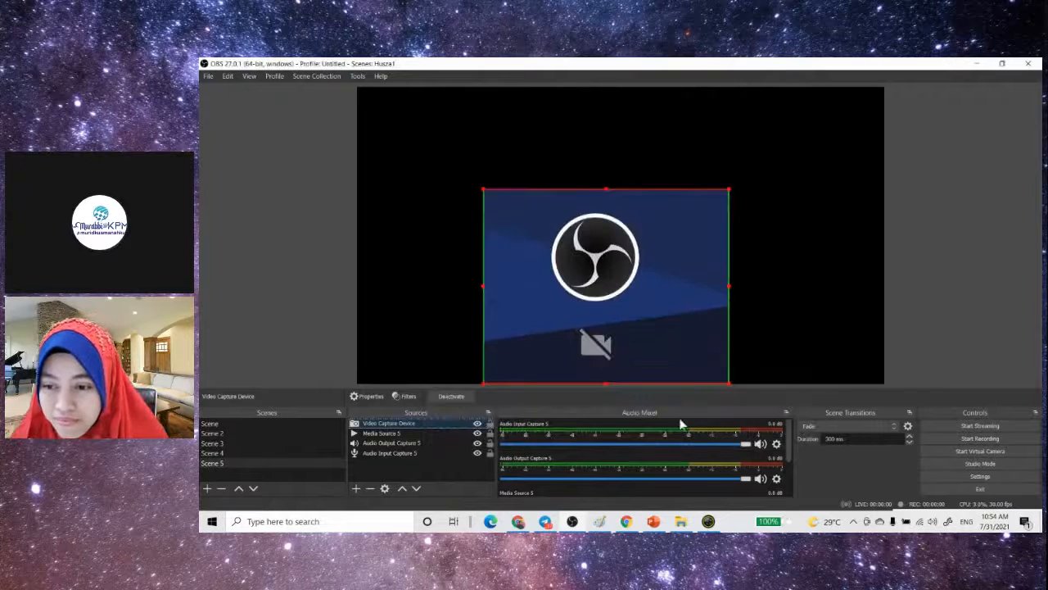
- Set the Video Capture Device source's device back to Snap Camera
double_click(449, 424)
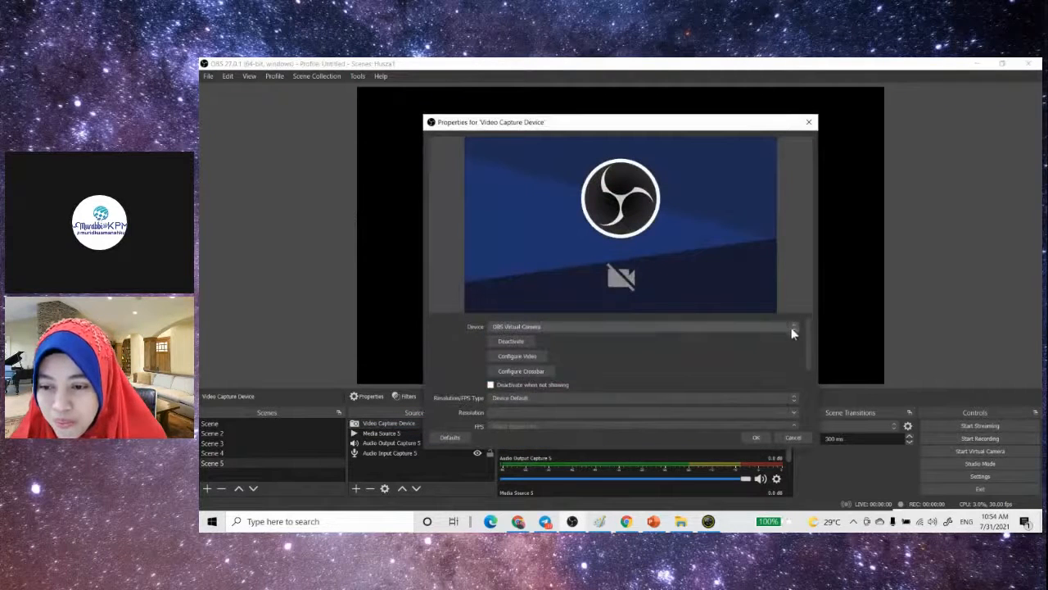
left_click(792, 327)
left_click(724, 343)
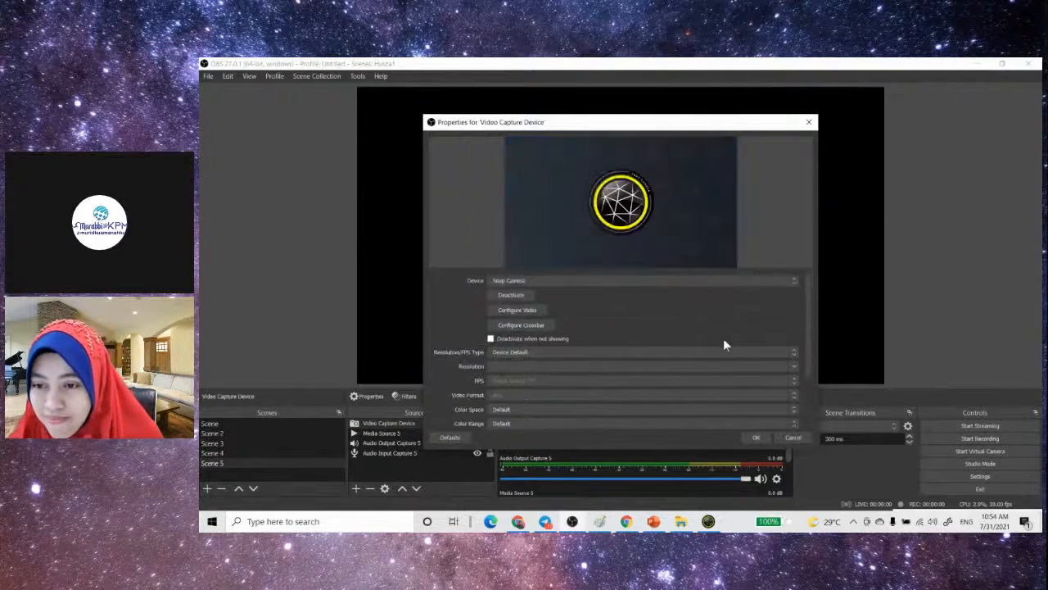
left_click(755, 437)
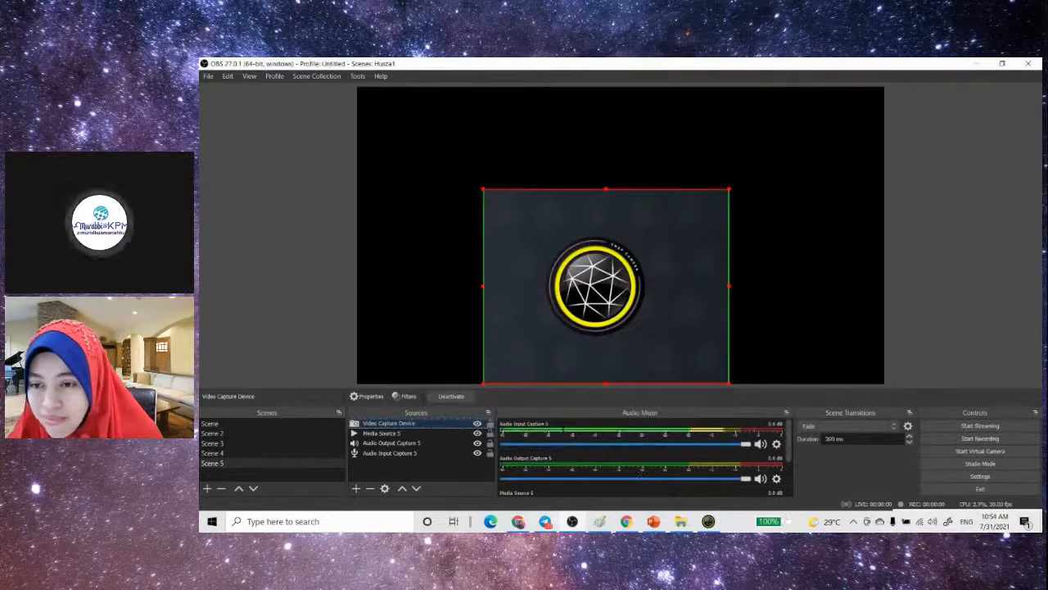
- Check StreamYard and OBS, inspect Snap Camera's list of cameras and remaining settings, and close Snap Camera
left_click(579, 522)
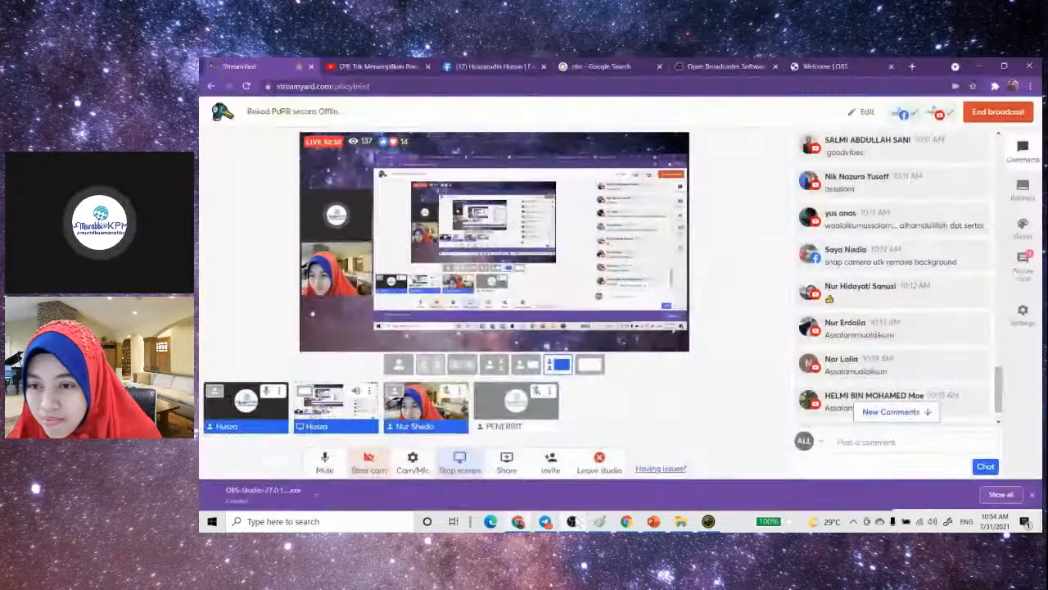
left_click(578, 522)
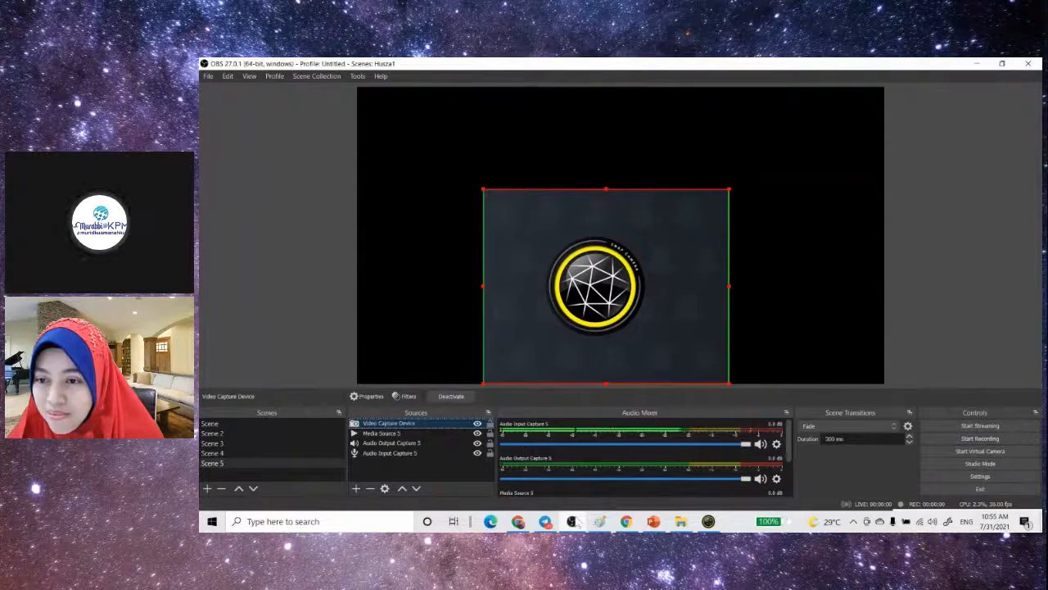
left_click(710, 521)
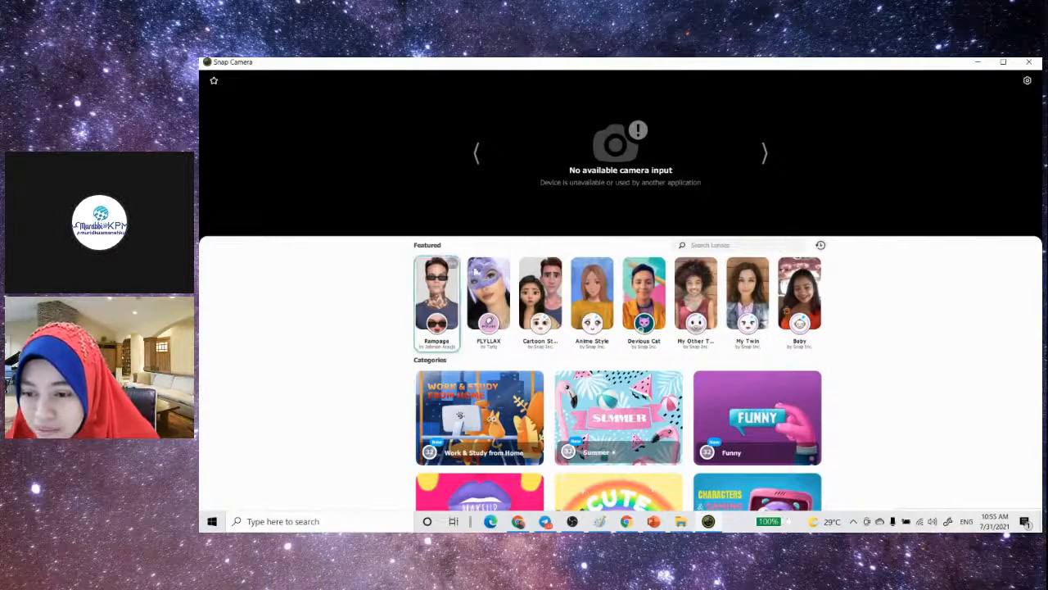
left_click(1026, 82)
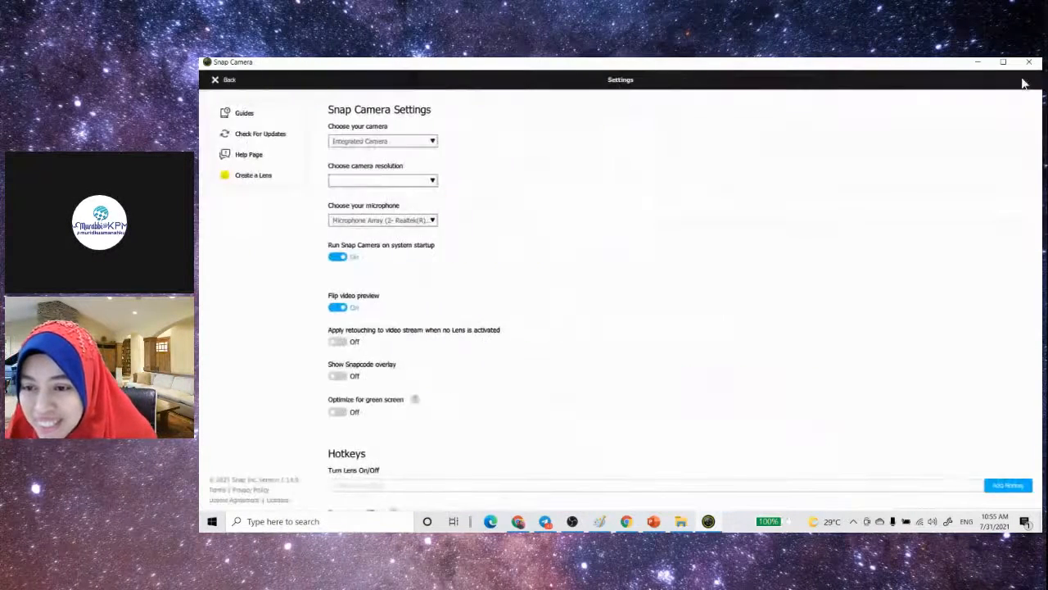
left_click(422, 145)
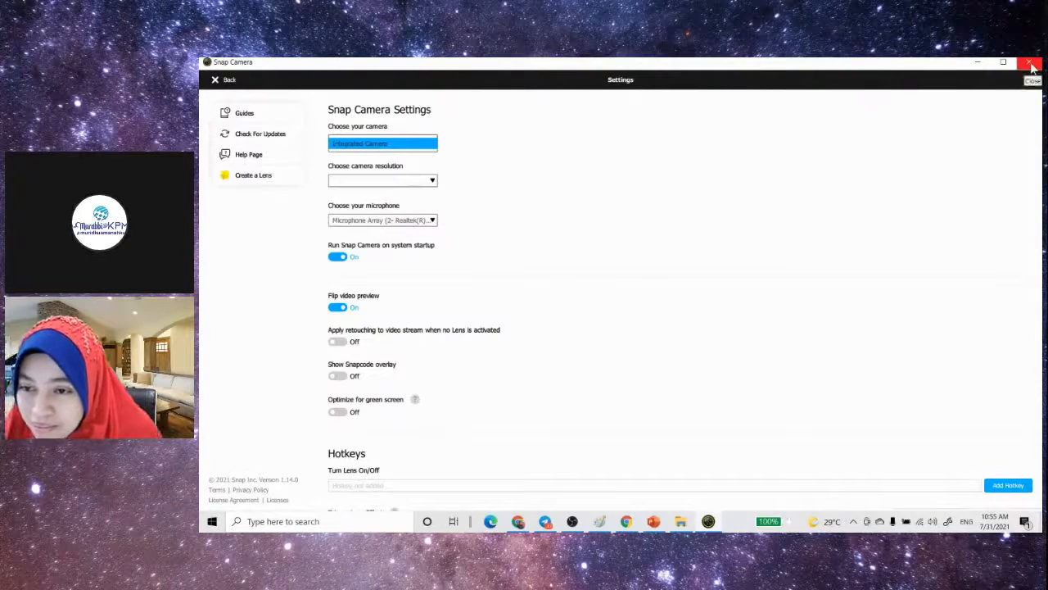
scroll(815, 283, "down", 1)
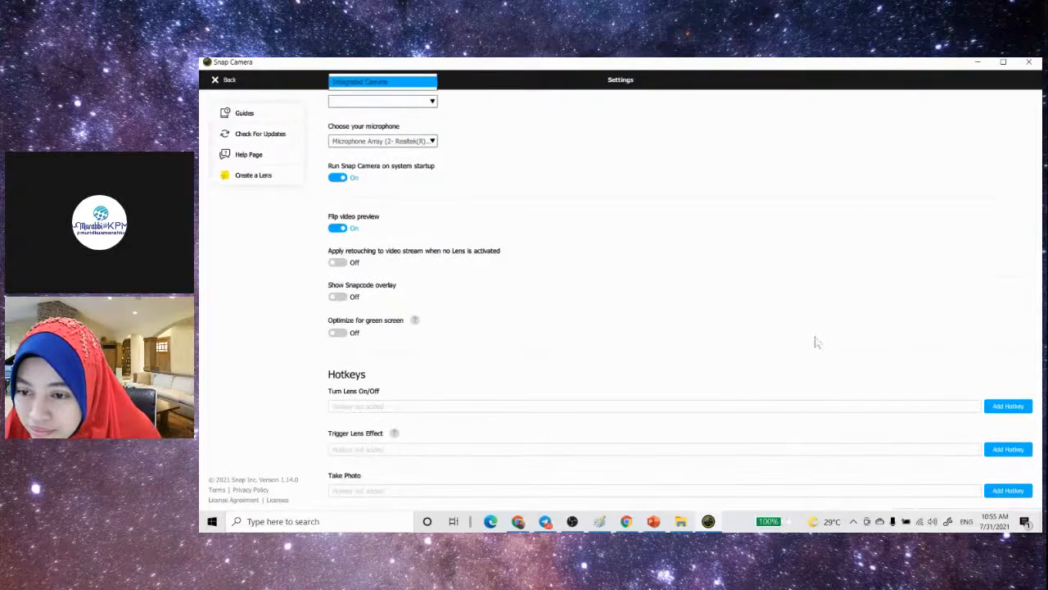
scroll(815, 342, "down", 1)
scroll(815, 342, "down", 1)
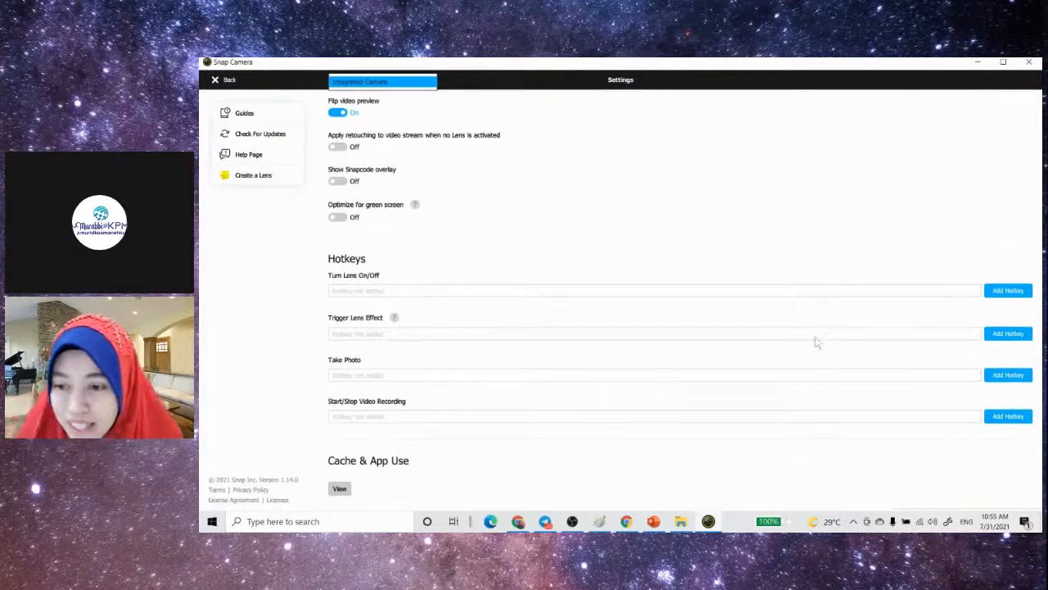
scroll(815, 342, "up", 1)
scroll(815, 342, "down", 1)
scroll(815, 342, "up", 1)
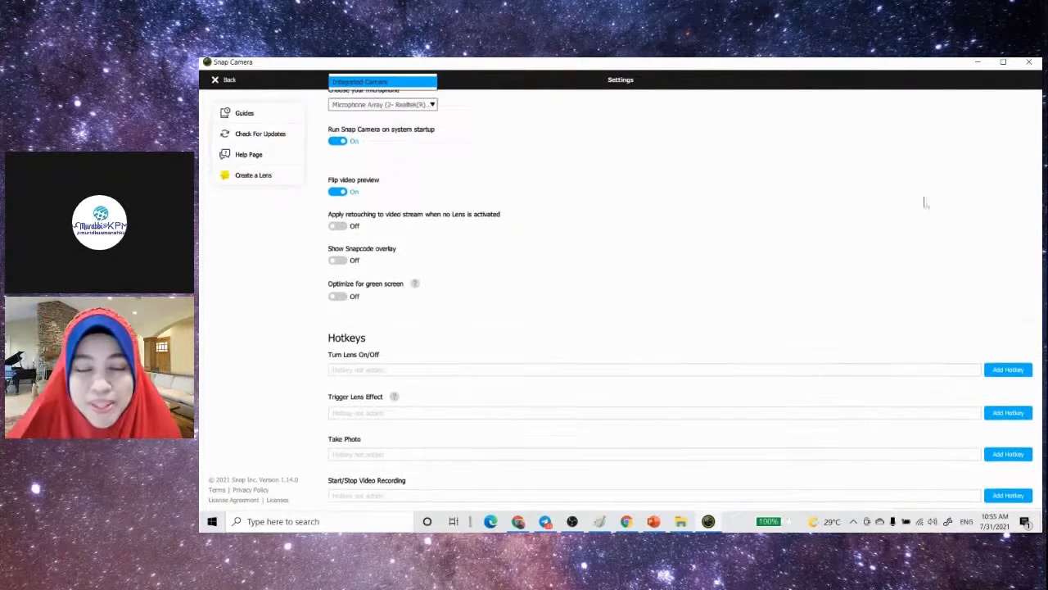
left_click(1031, 64)
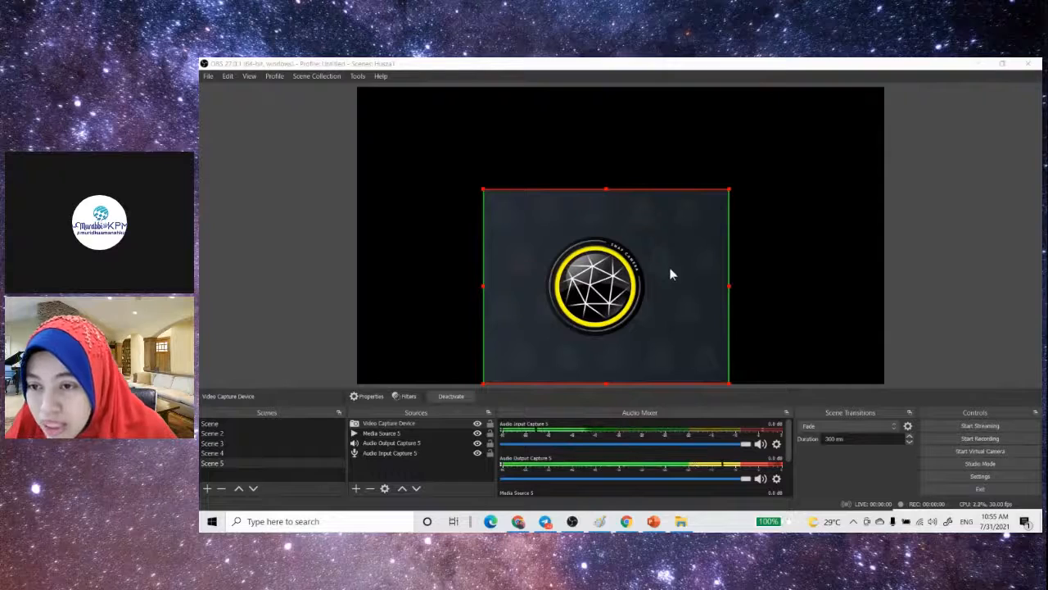
- Look through the contents of the existing scenes and return to Scene 3
left_click(218, 455)
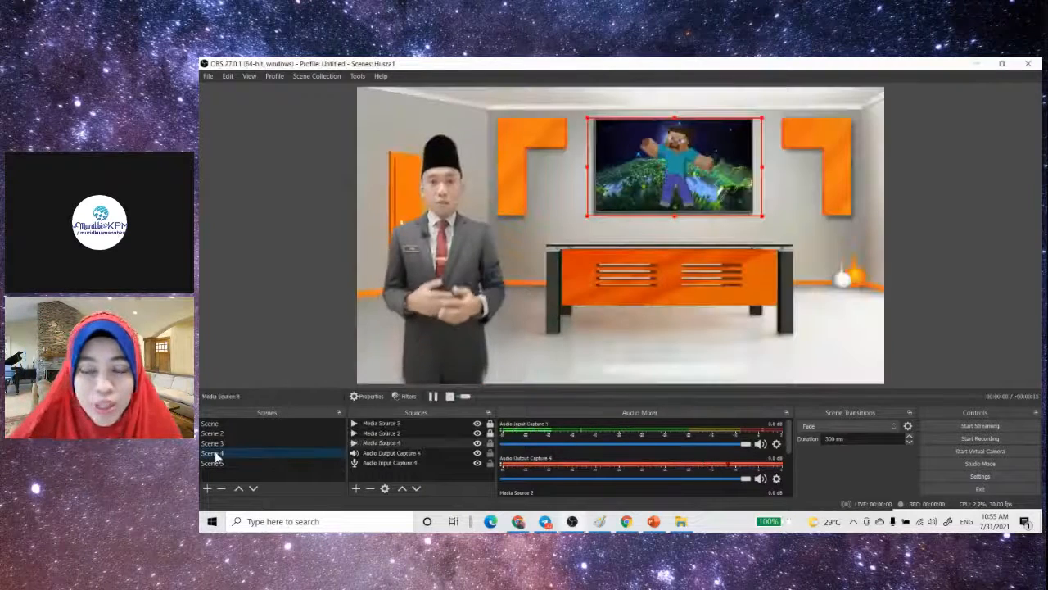
left_click(221, 433)
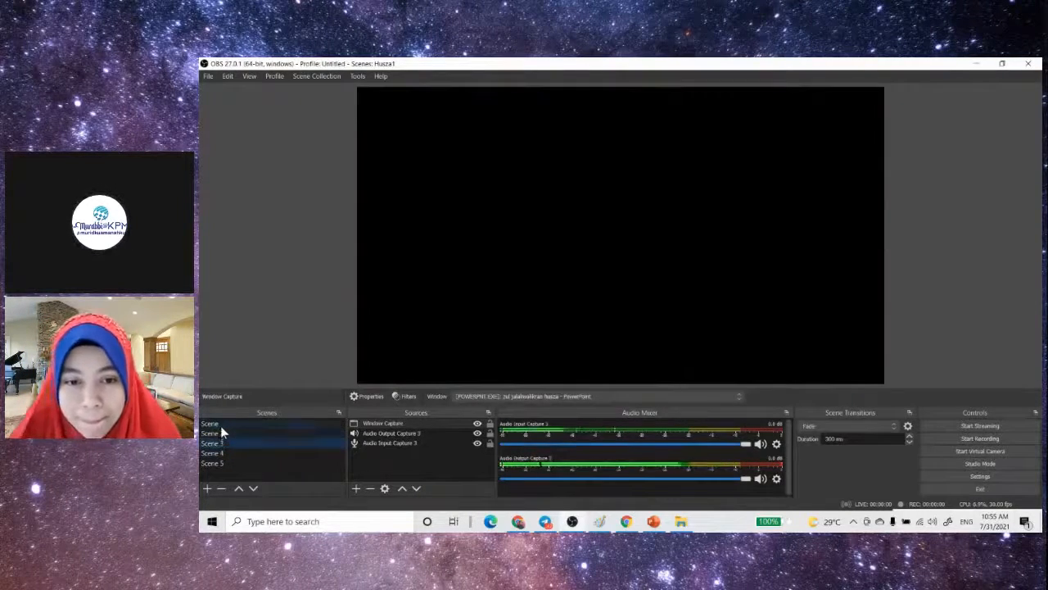
left_click(220, 424)
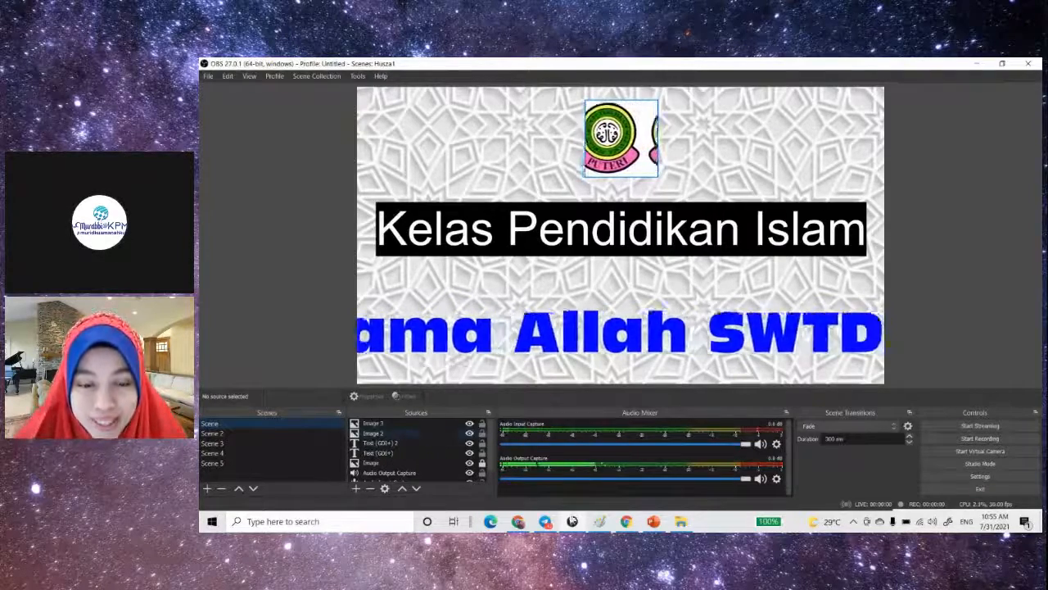
left_click(210, 443)
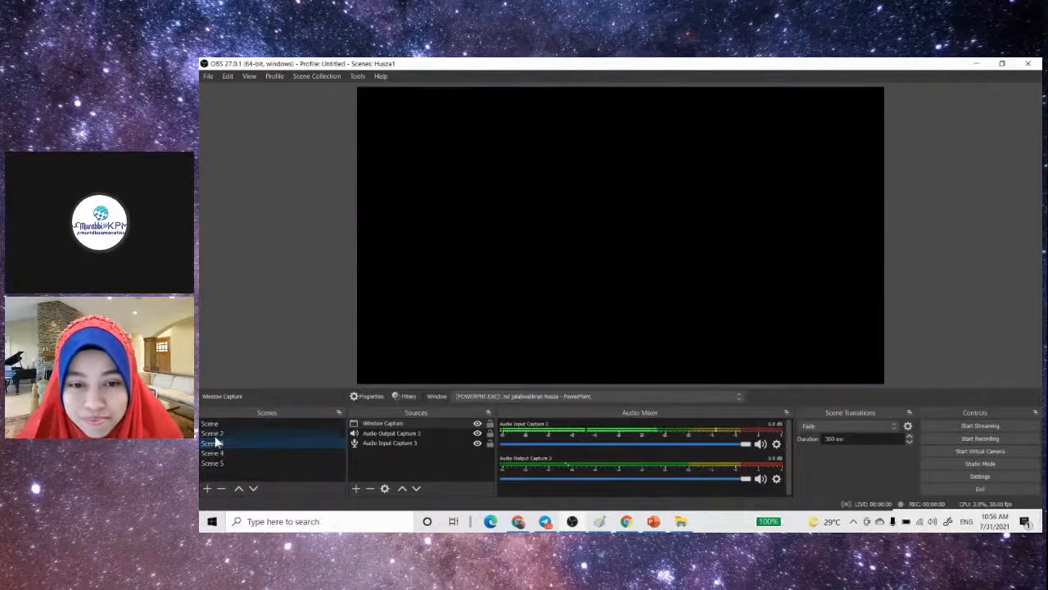
left_click(215, 435)
left_click(216, 446)
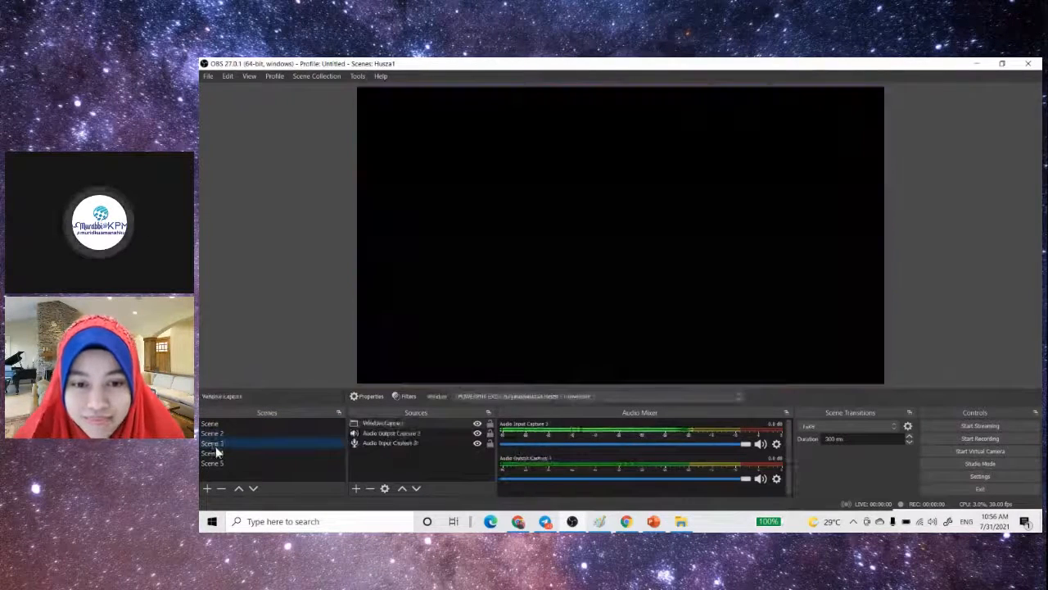
left_click(227, 455)
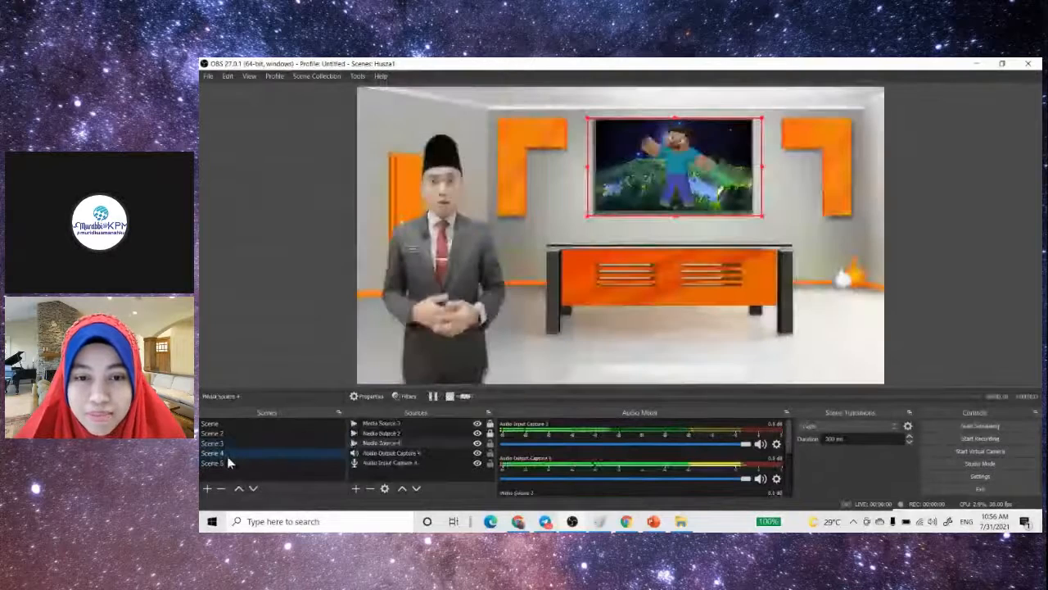
left_click(227, 443)
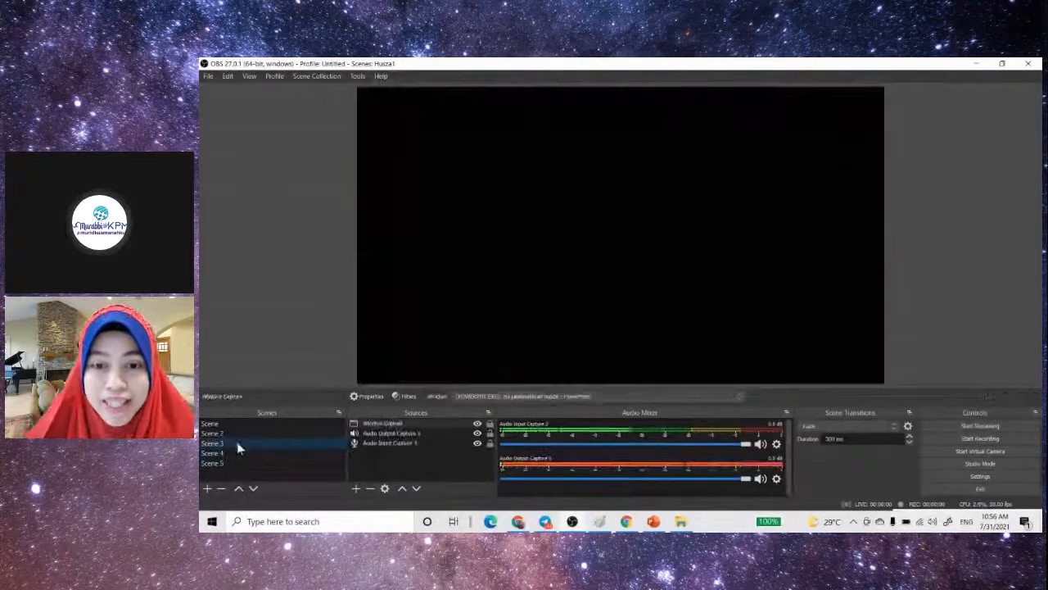
- Try the streamyard.com screen-sharing window as the captured window of Scene 3's Window Capture source
double_click(383, 425)
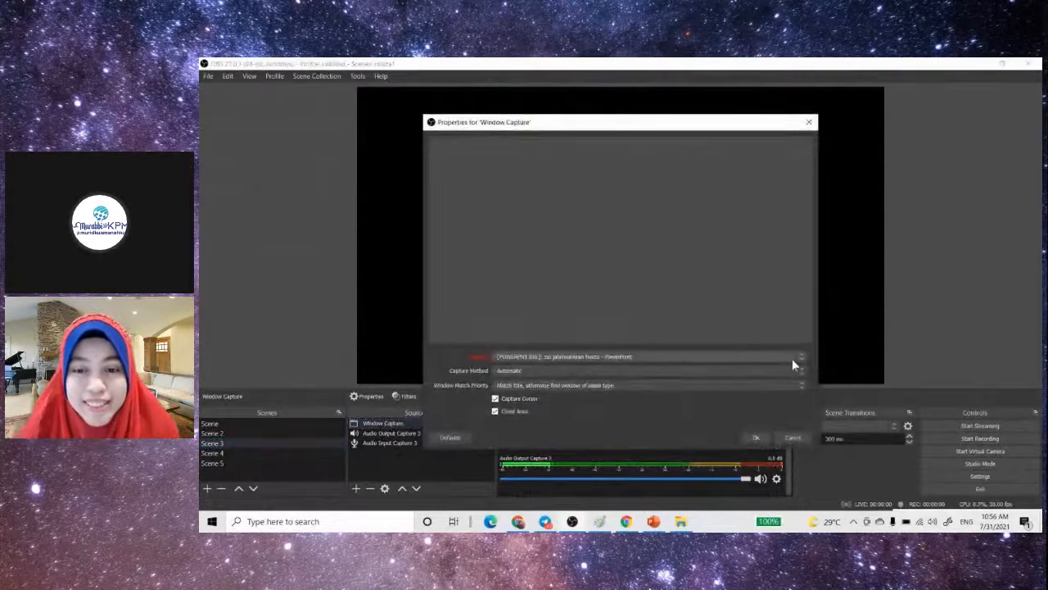
left_click(792, 359)
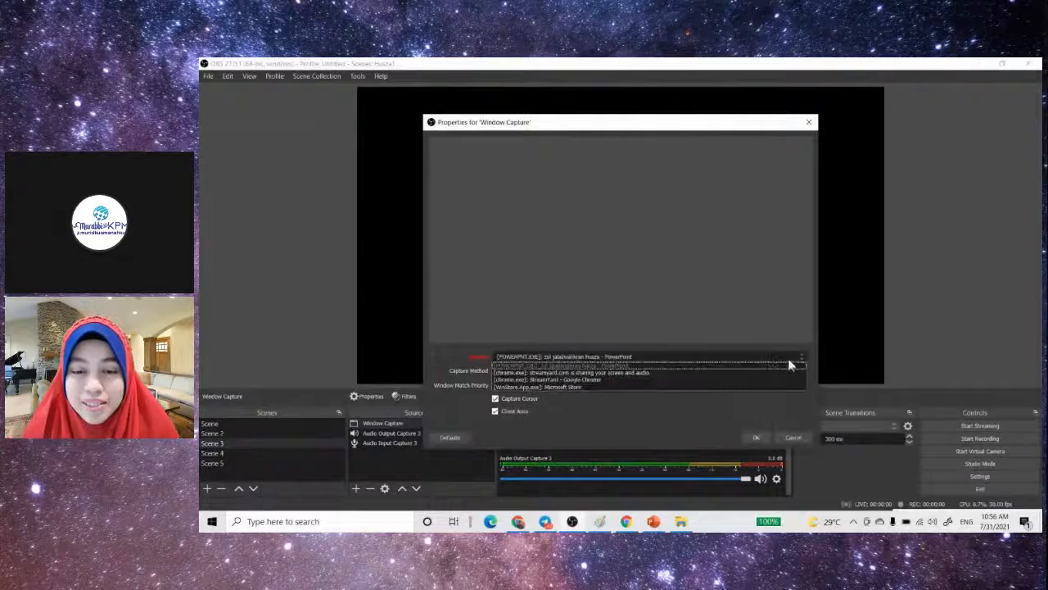
left_click(704, 372)
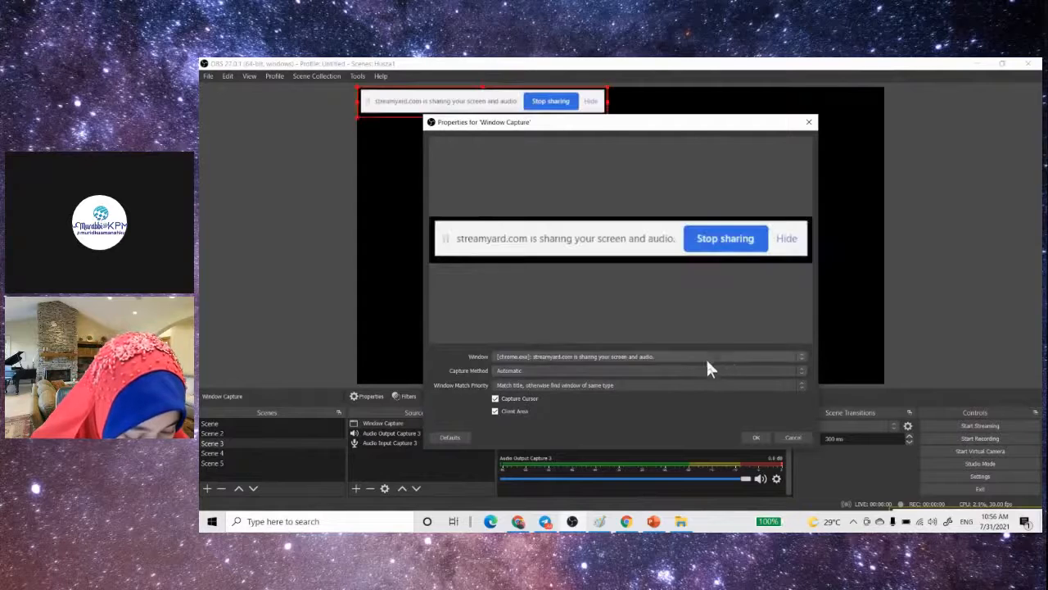
left_click(732, 358)
left_click(622, 371)
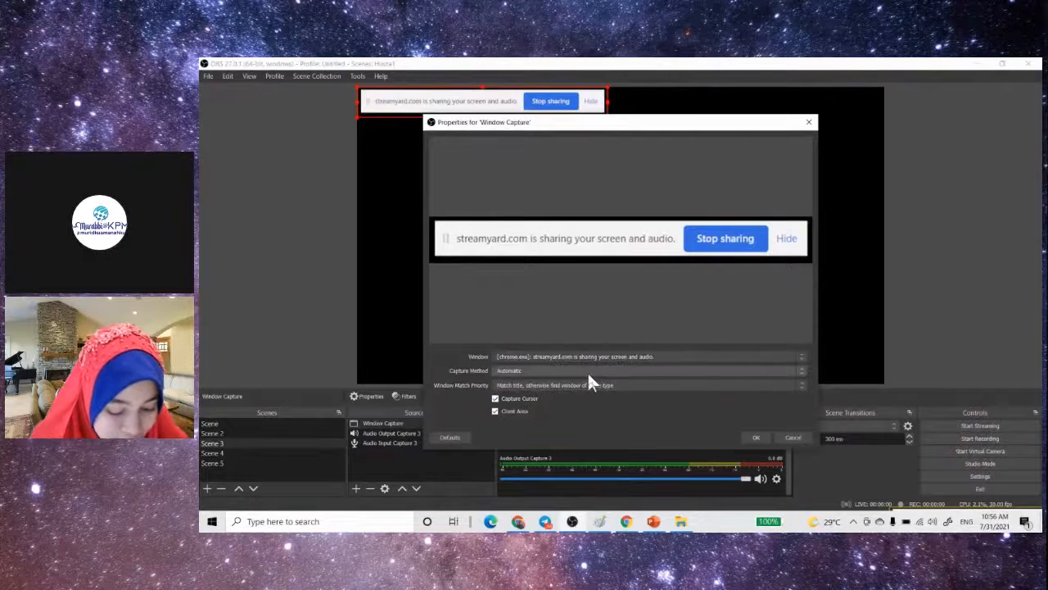
- Restore the PowerPoint slide show window, then return to OBS and cancel the changes to the Window Capture properties
left_click(652, 522)
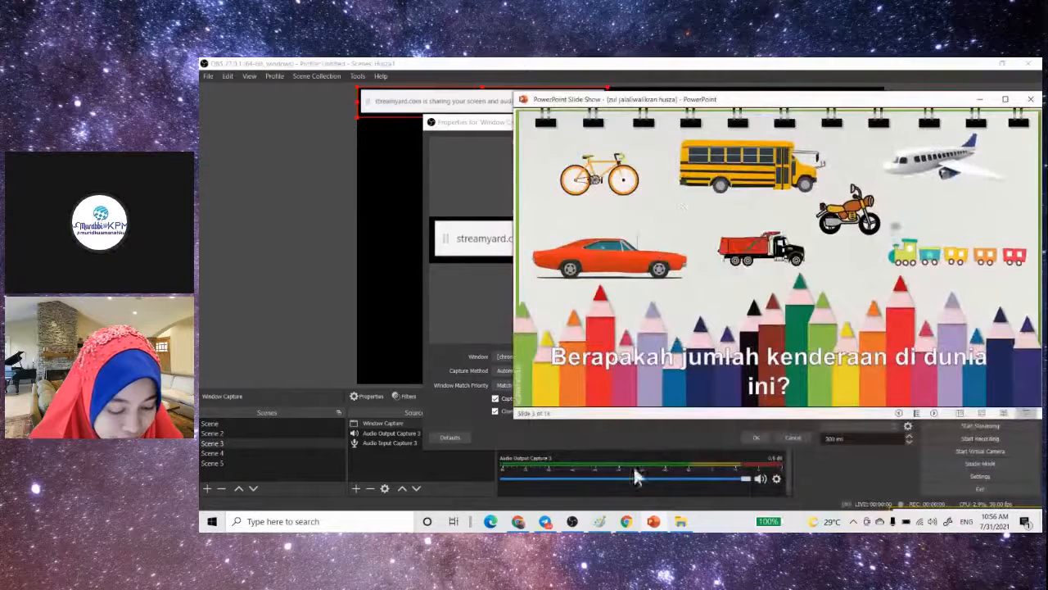
left_click(483, 484)
left_click(610, 357)
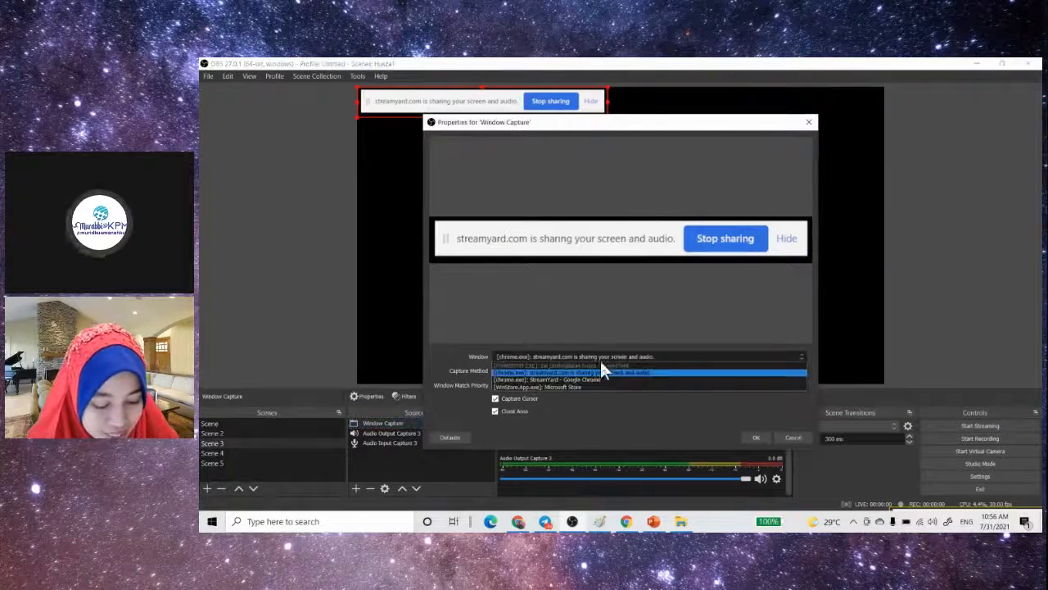
left_click(605, 370)
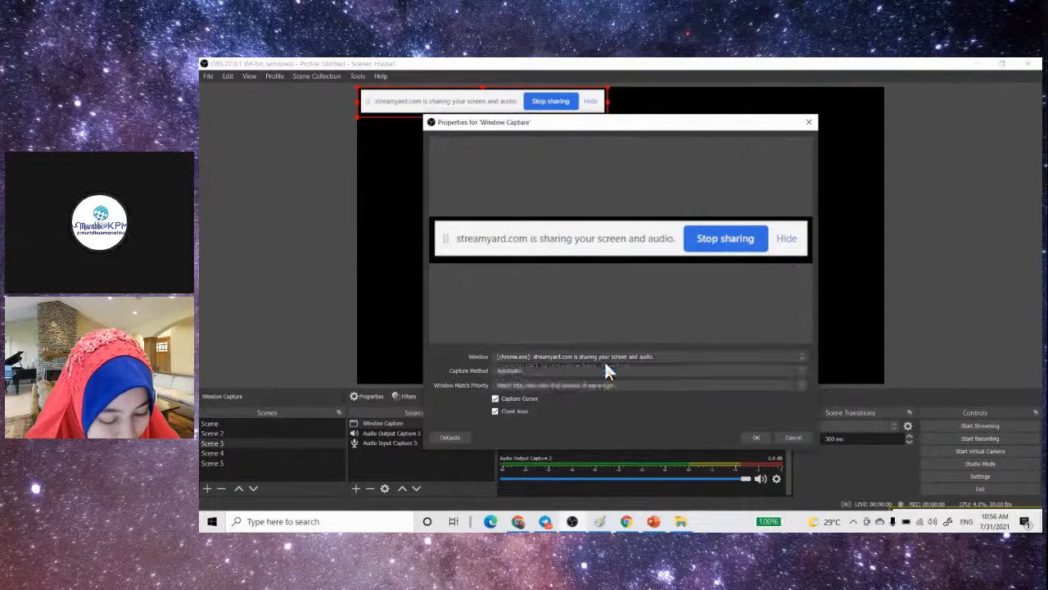
left_click(788, 438)
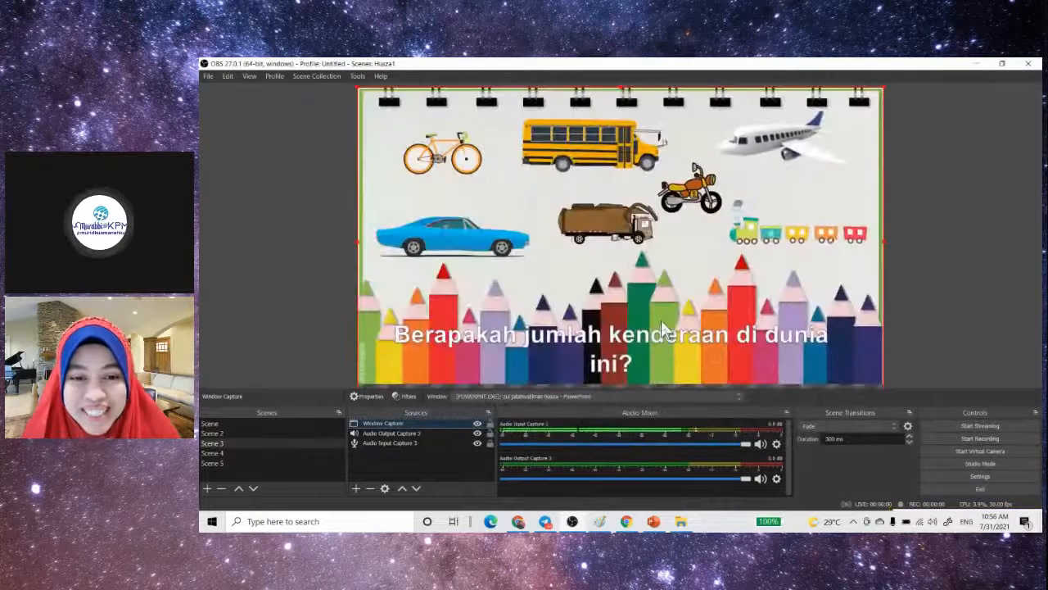
left_click(355, 489)
left_click(388, 437)
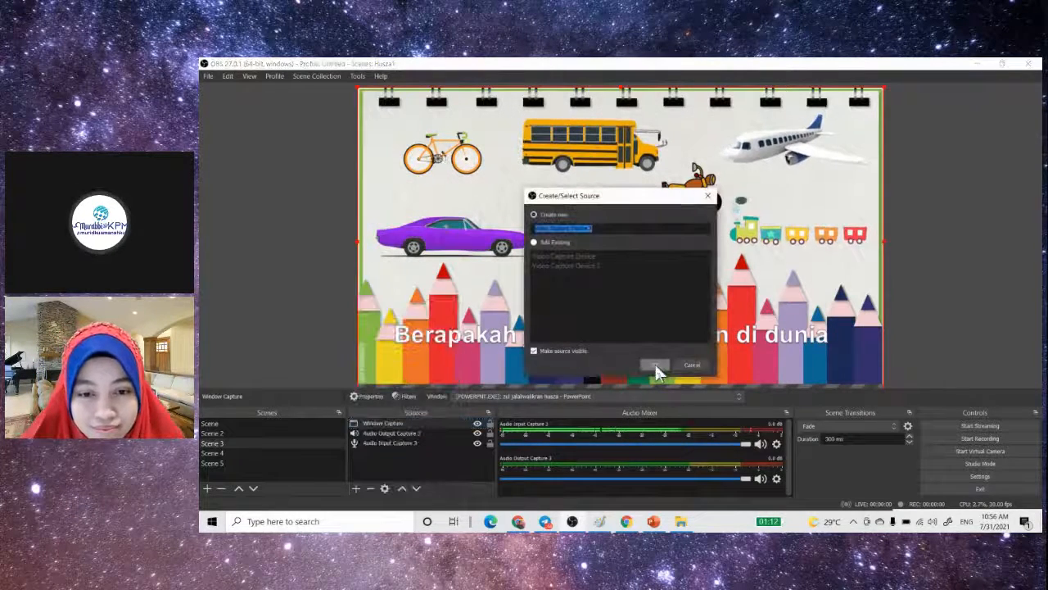
left_click(698, 362)
- Add a new Video Capture Device source to Scene 3 using the Integrated Camera
left_click(356, 489)
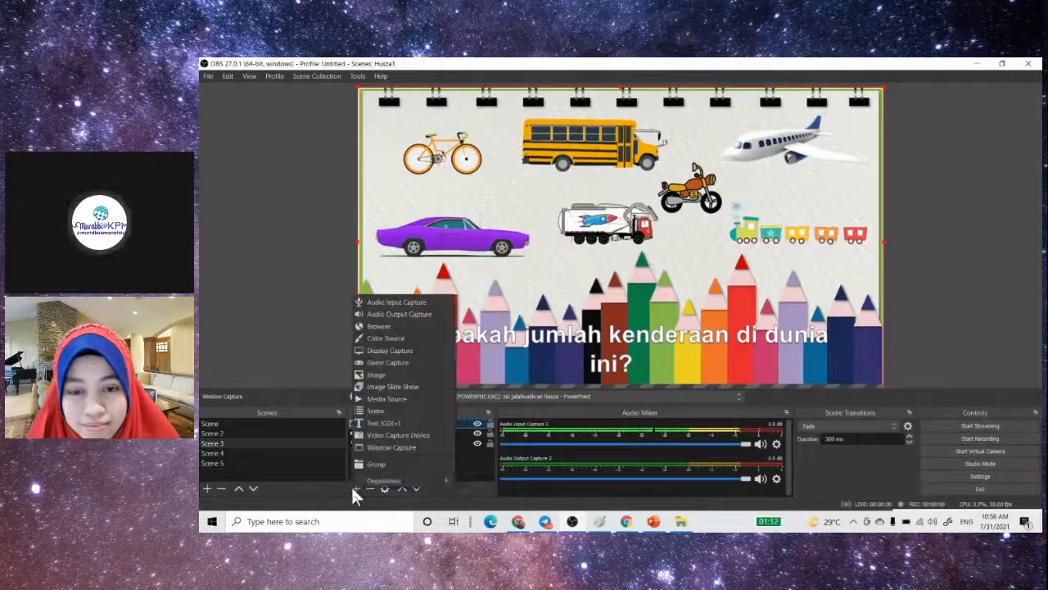
left_click(385, 436)
left_click(655, 365)
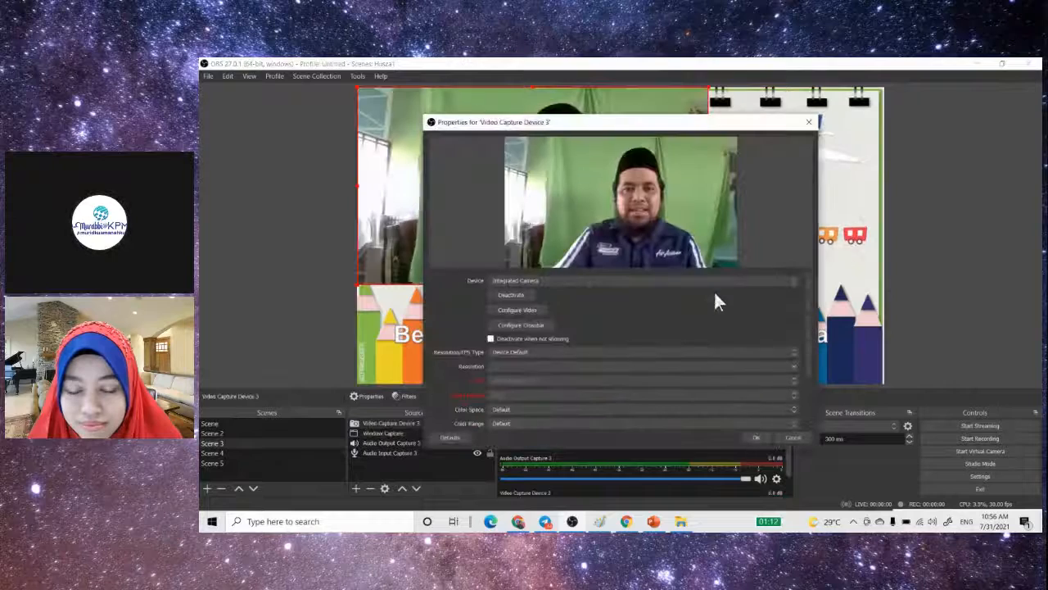
left_click(762, 437)
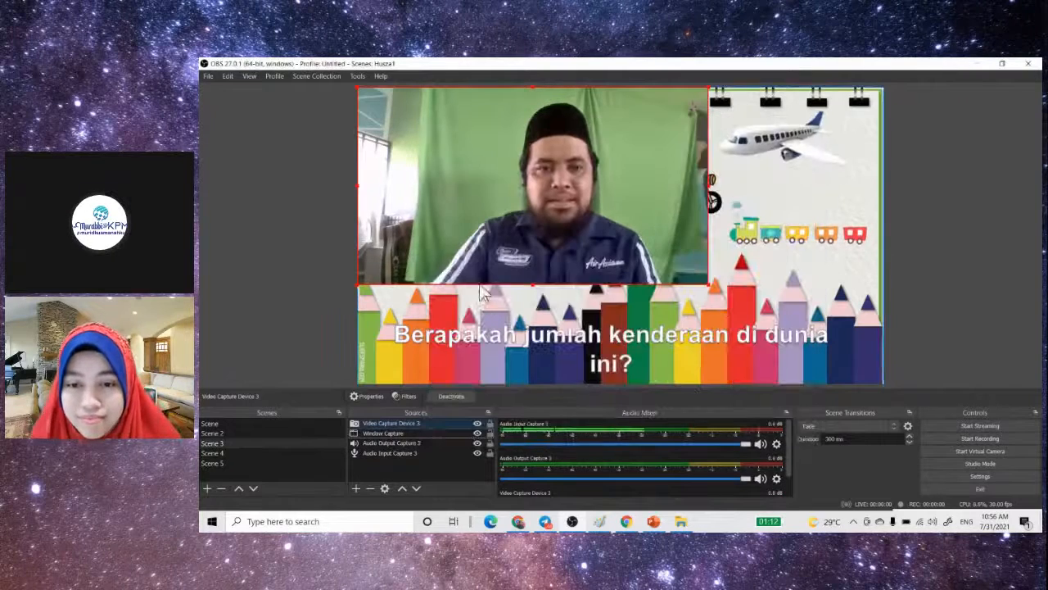
- Open the filters of the new webcam source and bring up the effect filters available to add
left_click(413, 394)
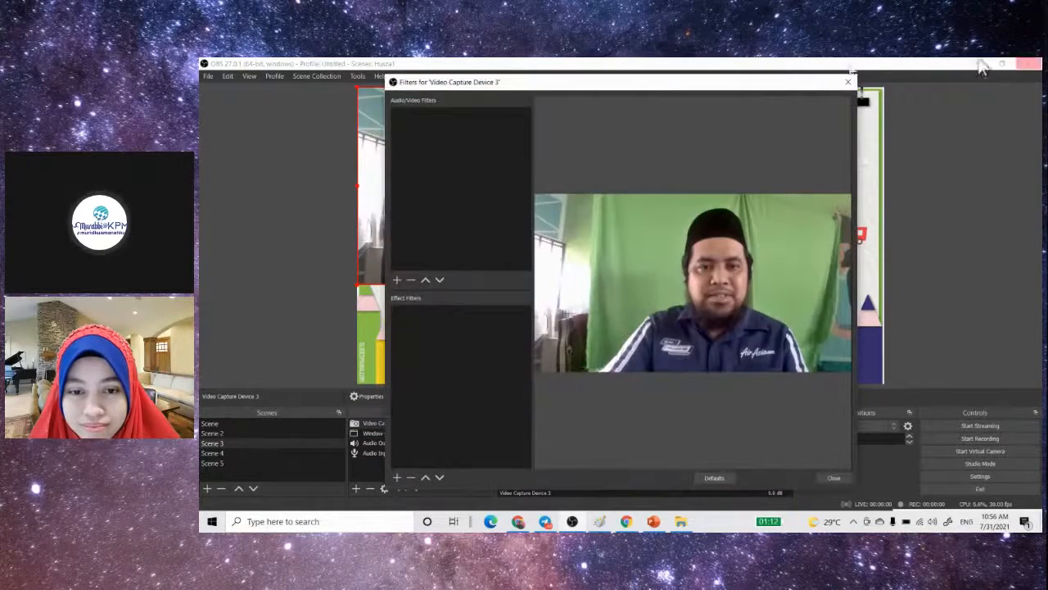
left_click(397, 477)
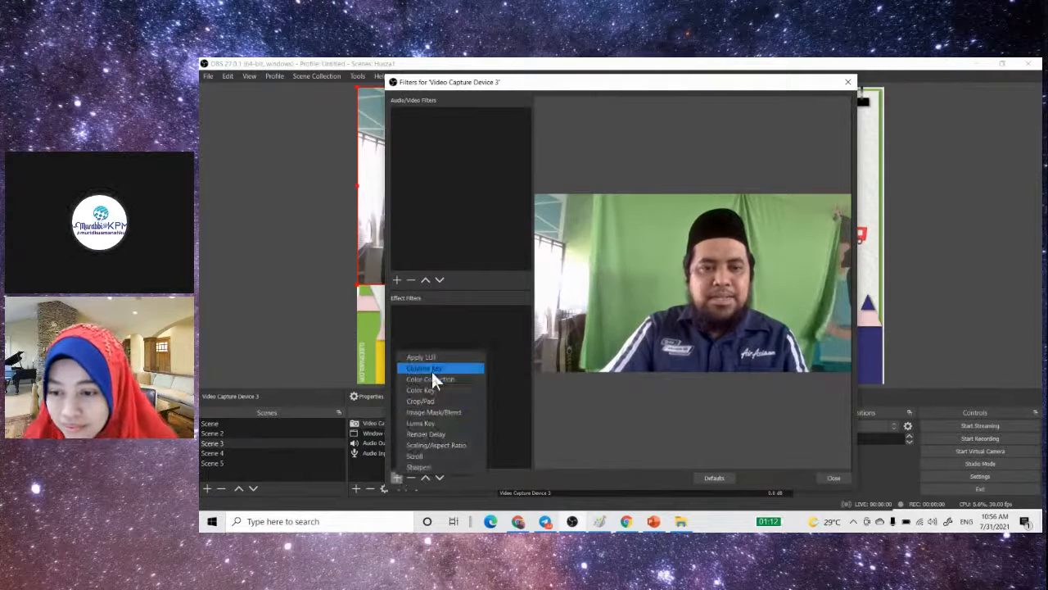
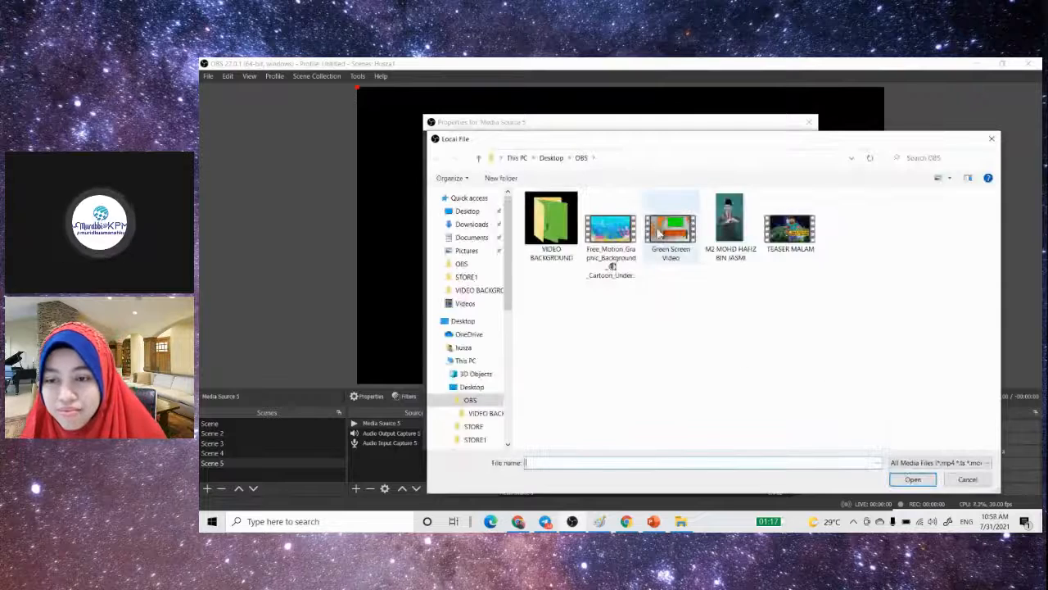
- Load the Green Screen Video file from the OBS folder into Media Source 5 and accept its properties
left_click(655, 221)
double_click(655, 222)
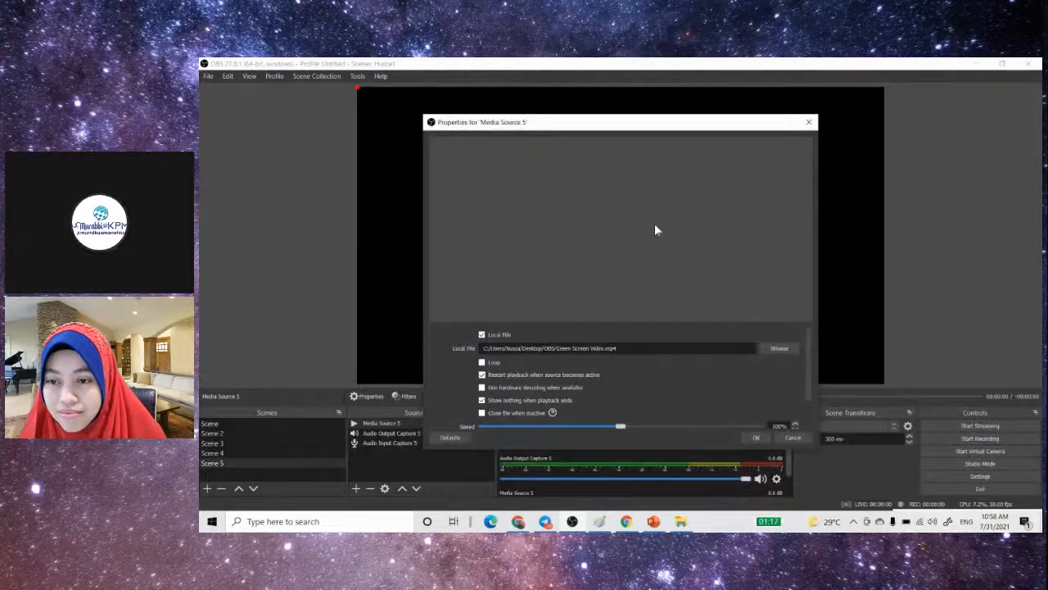
left_click(754, 438)
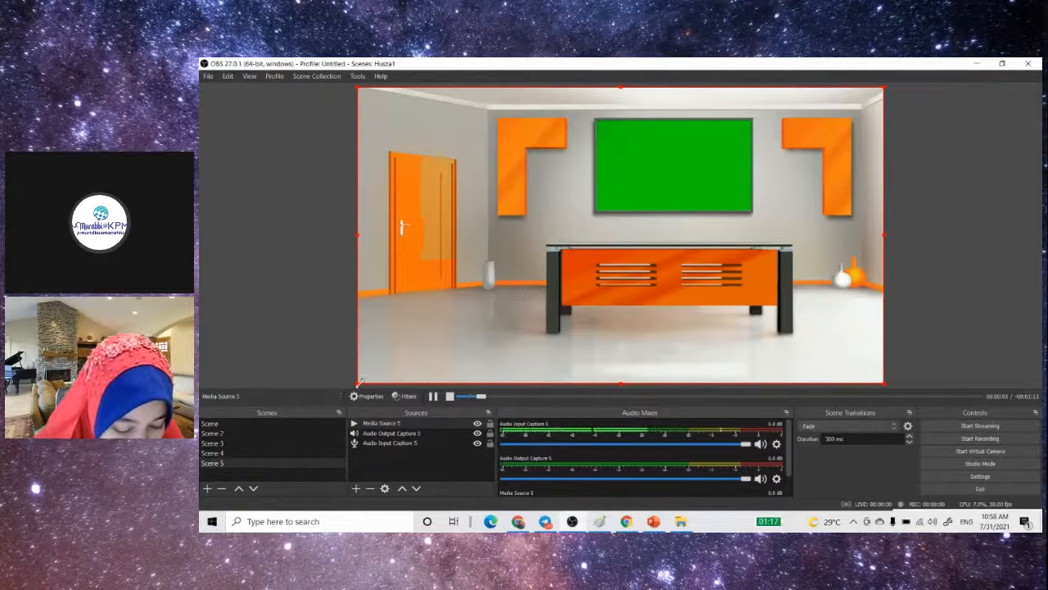
- Enlarge the green-screen room video beyond the canvas, shift it until the green board is centred, and lock the source
left_click_drag(358, 382, 276, 461)
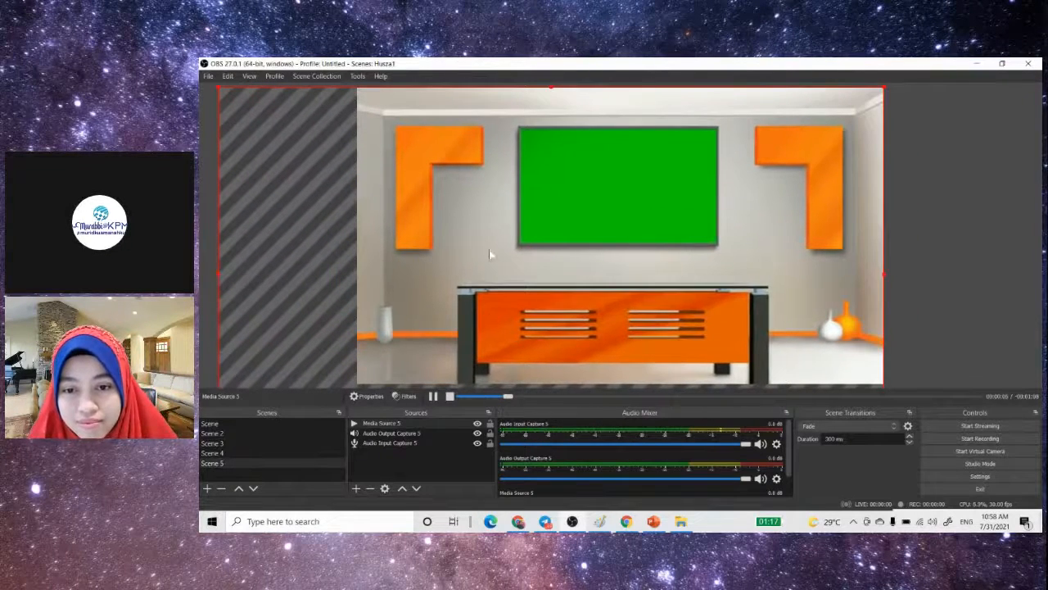
mouse_move(529, 213)
left_mouse_down()
mouse_move(519, 208)
mouse_move(541, 208)
left_mouse_up()
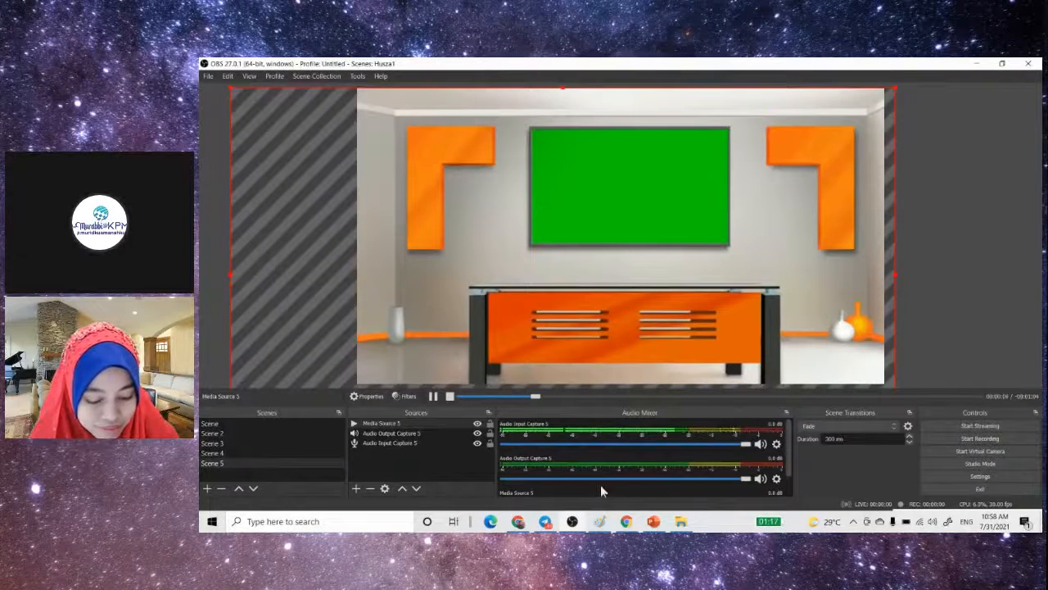
left_click(490, 423)
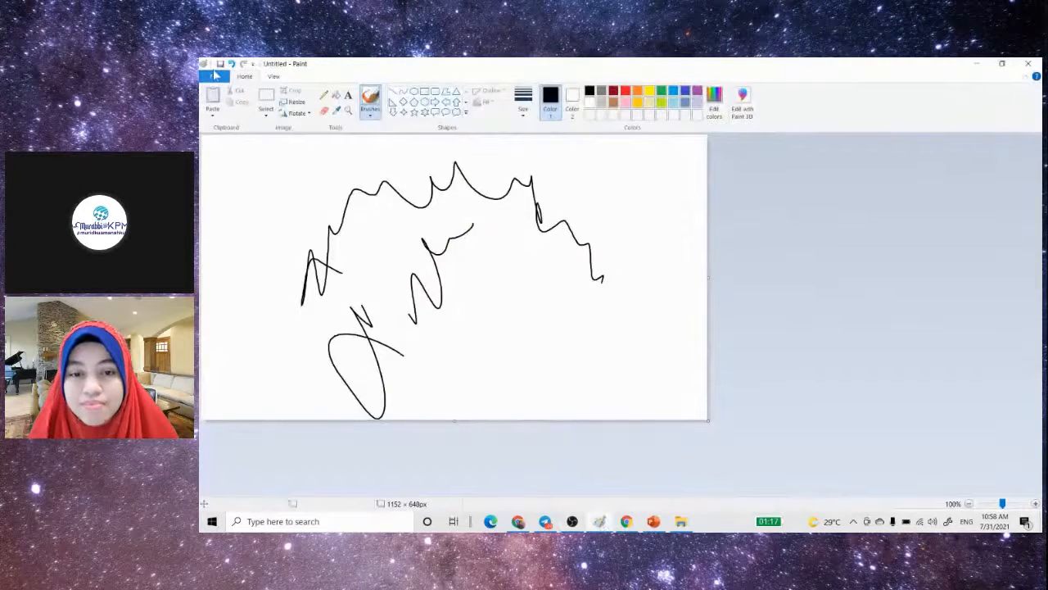
- Start a new blank picture in Paint, discarding the scribbled drawing, and return to OBS
left_click(215, 78)
left_click(232, 99)
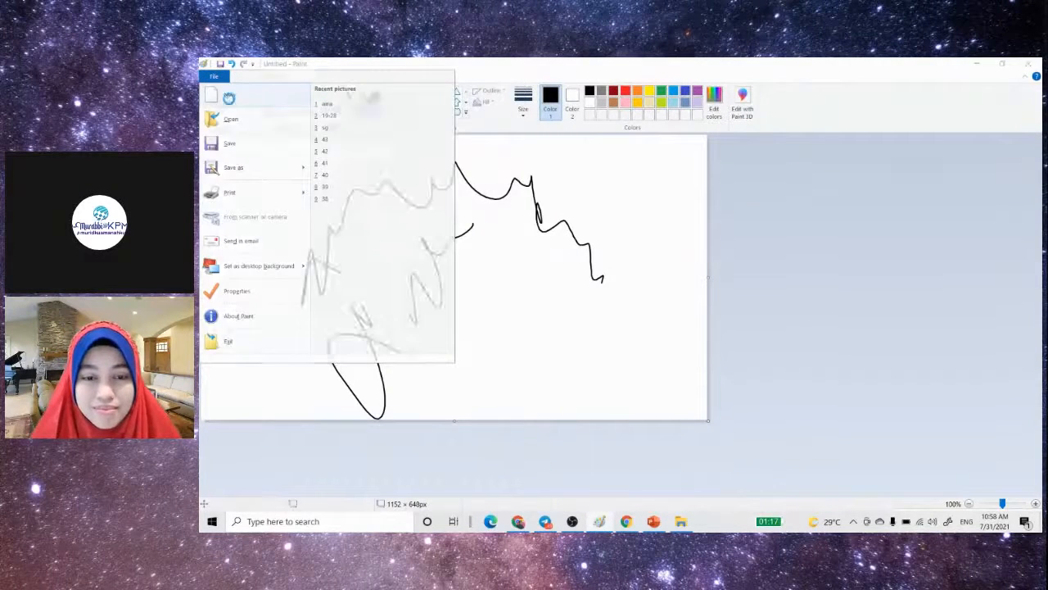
left_click(647, 290)
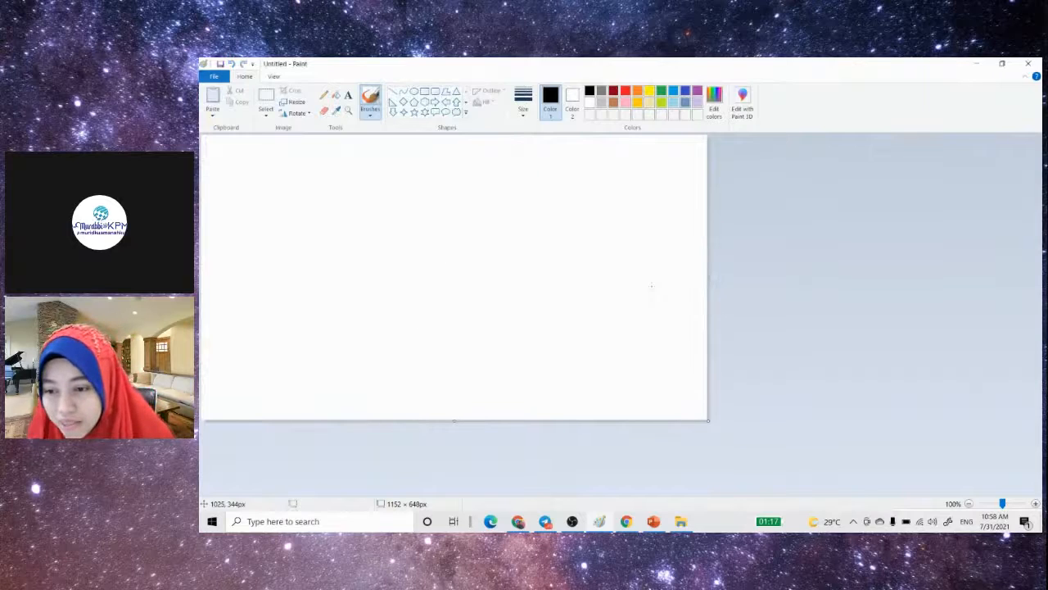
left_click(572, 522)
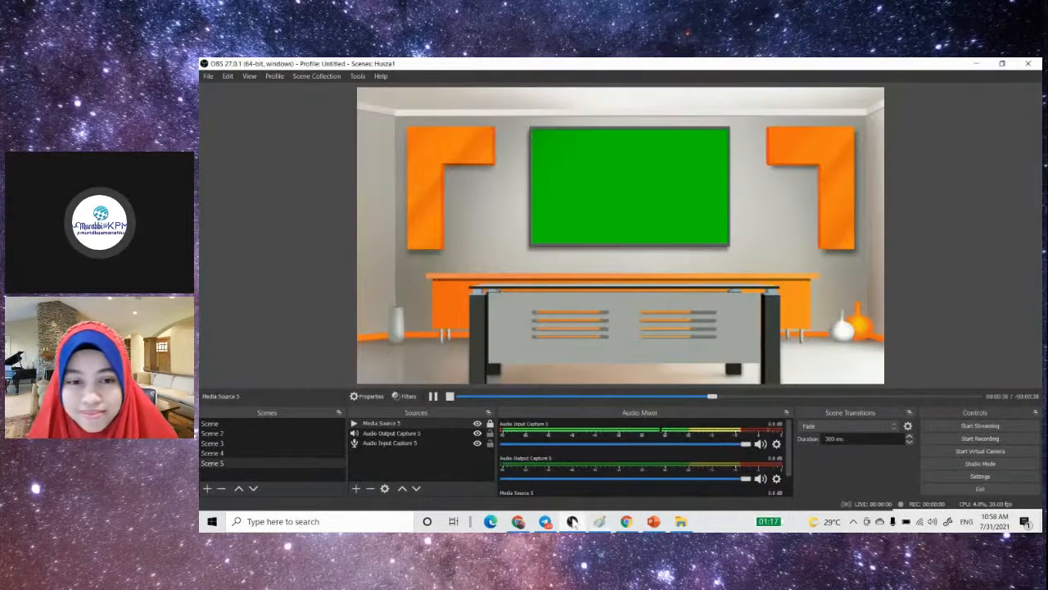
- Add a new Window Capture source to Scene 5 that captures the Untitled - Paint window
left_click(356, 489)
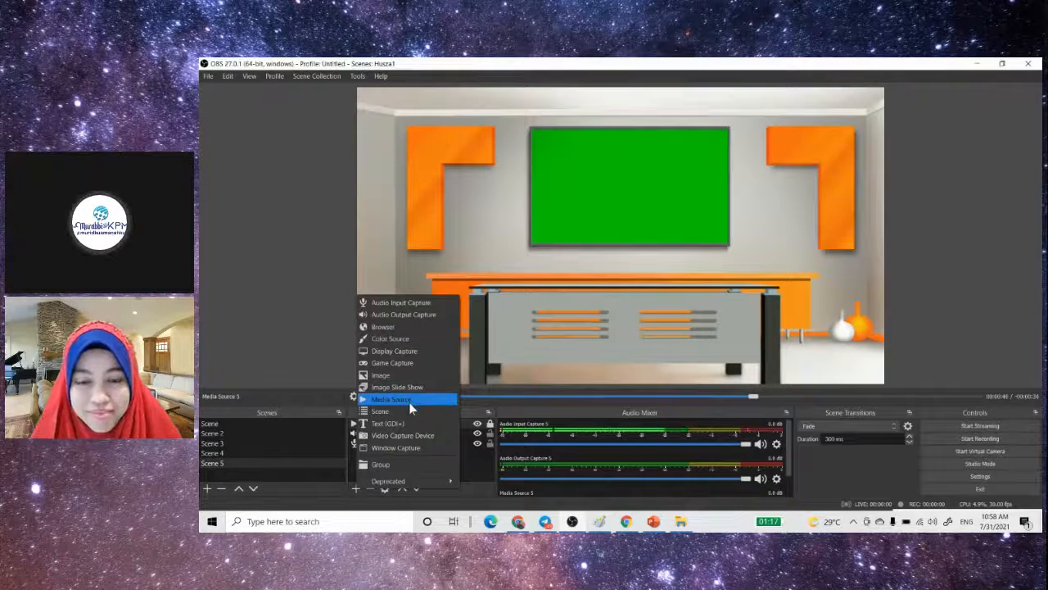
left_click(412, 448)
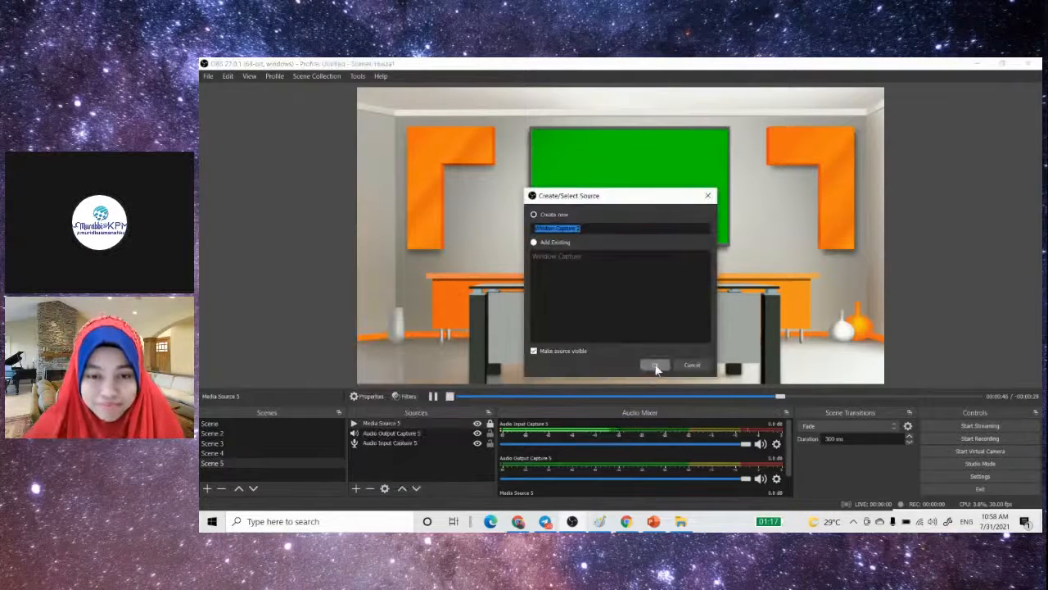
left_click(655, 366)
left_click(802, 357)
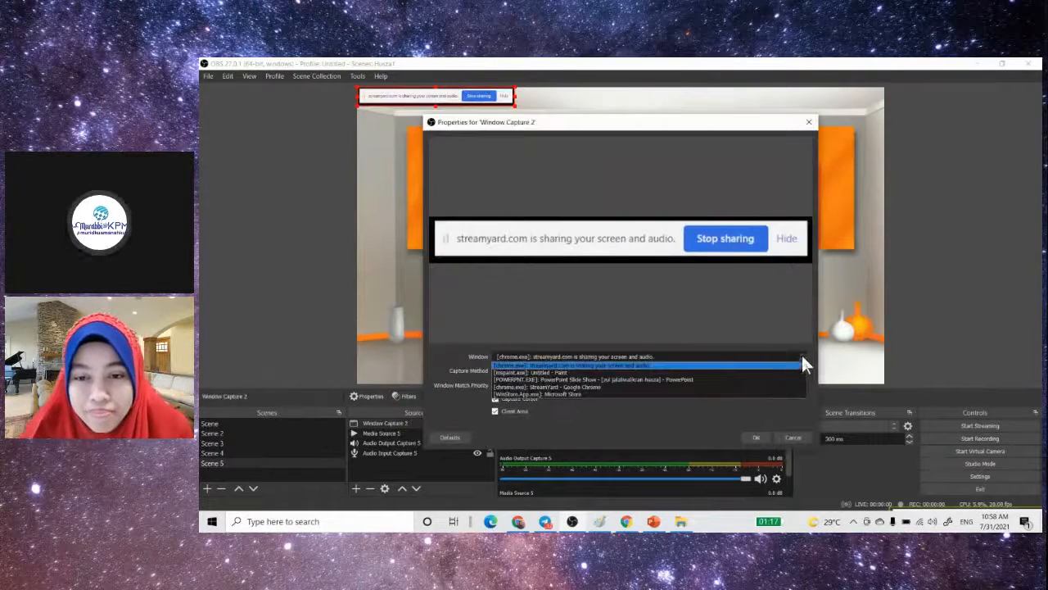
left_click(709, 373)
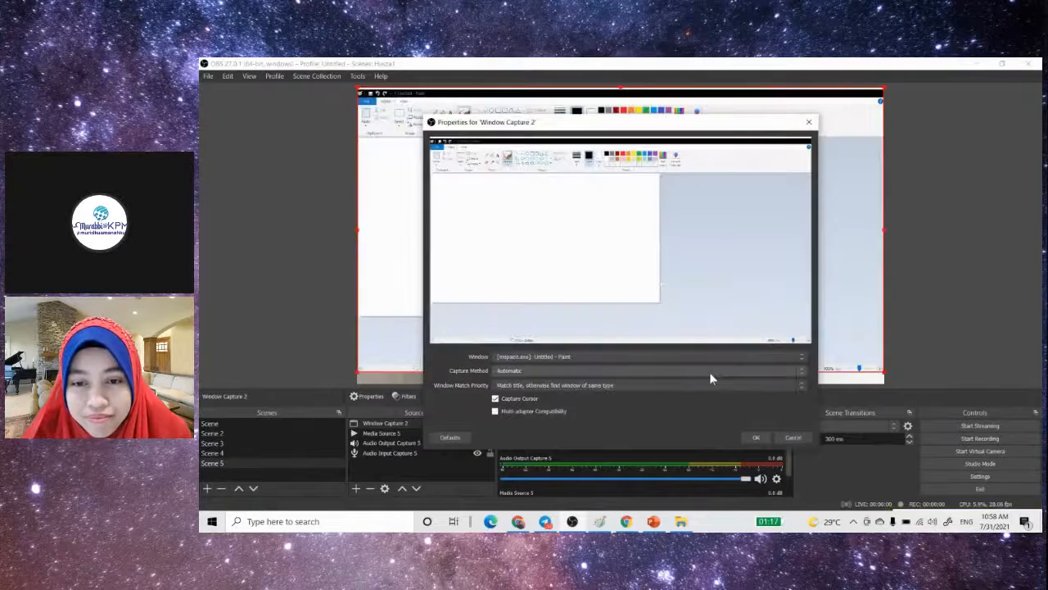
left_click(755, 438)
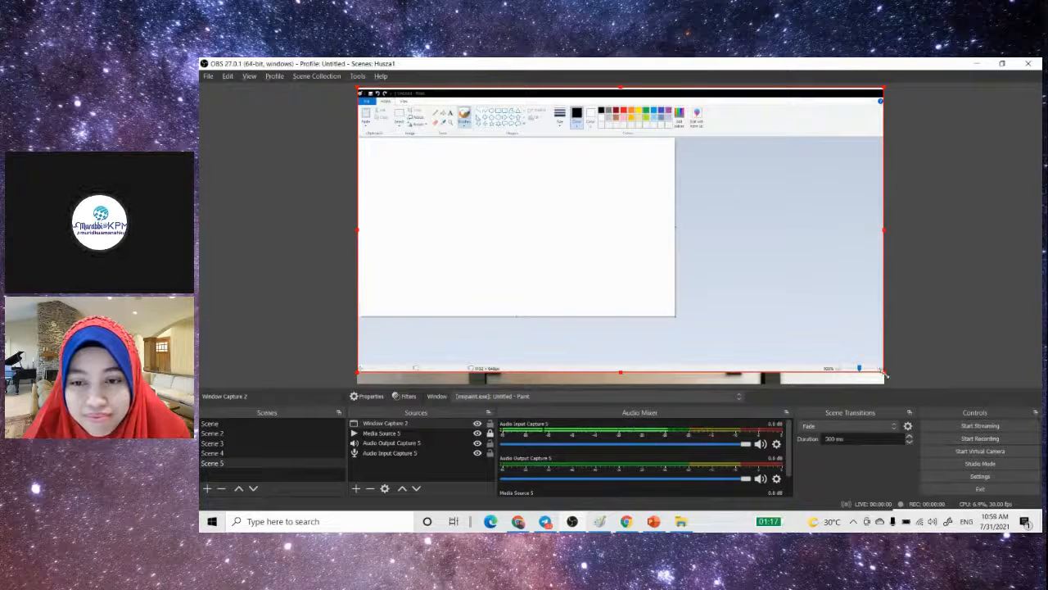
- Crop the Paint capture to just its white drawing area and move it toward the canvas's lower-right part
left_click_drag(885, 374, 676, 316)
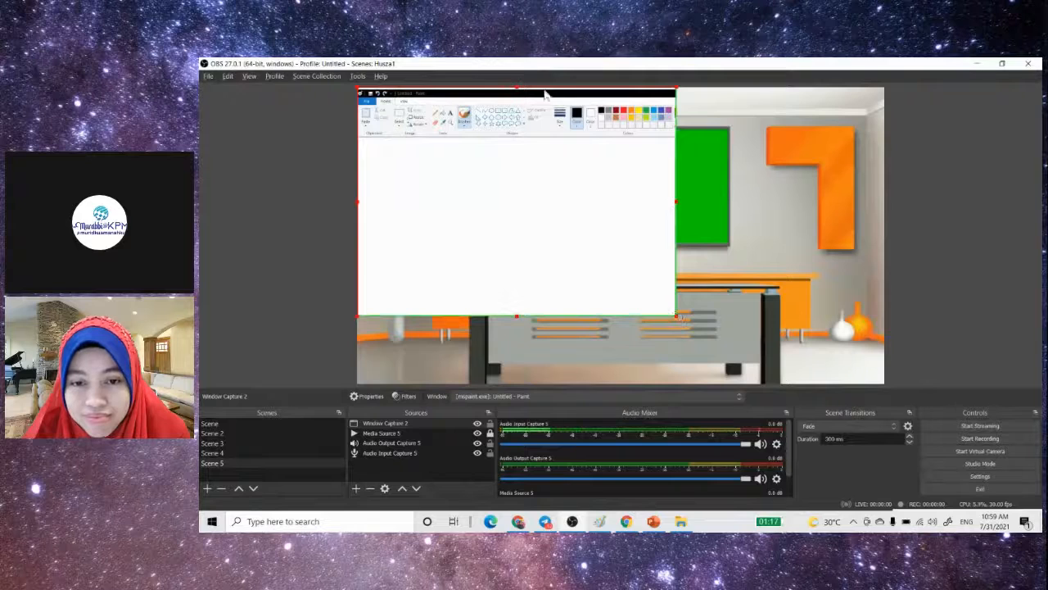
left_click_drag(518, 90, 521, 135)
mouse_move(597, 227)
left_mouse_down()
mouse_move(688, 194)
mouse_move(776, 300)
left_mouse_up()
left_click(619, 162)
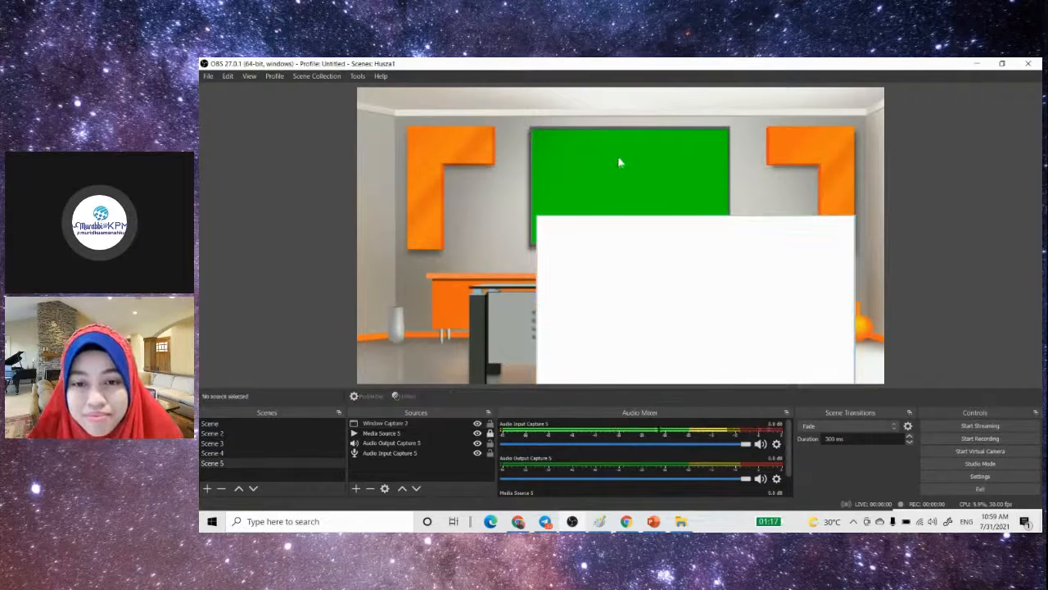
- Add a Chroma Key filter with the Green key color to Media Source 5 and enable Loop in its properties
left_click(402, 434)
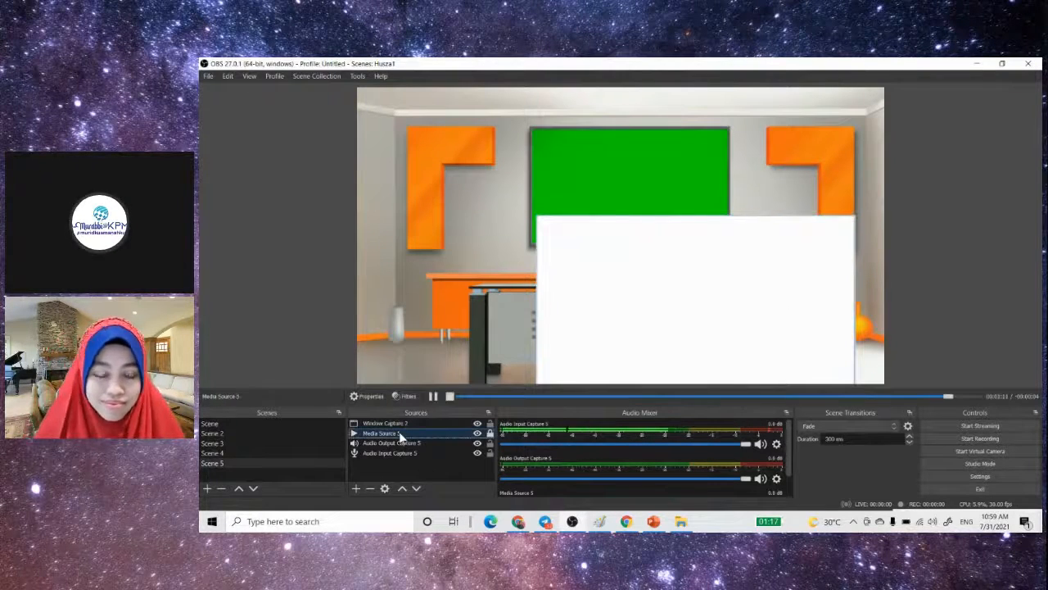
left_click(404, 395)
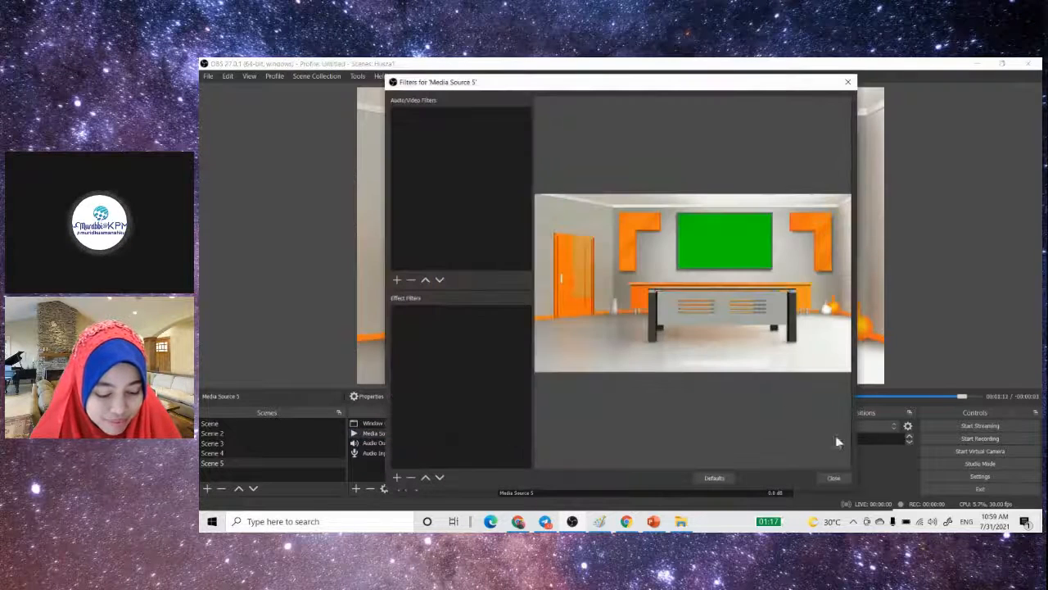
left_click(397, 478)
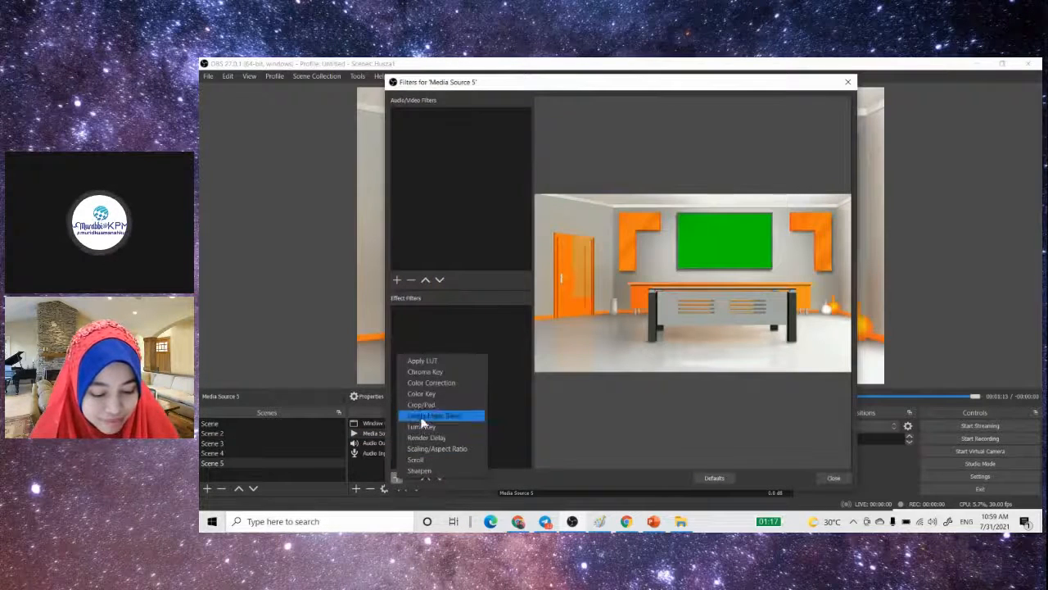
left_click(430, 369)
left_click(600, 305)
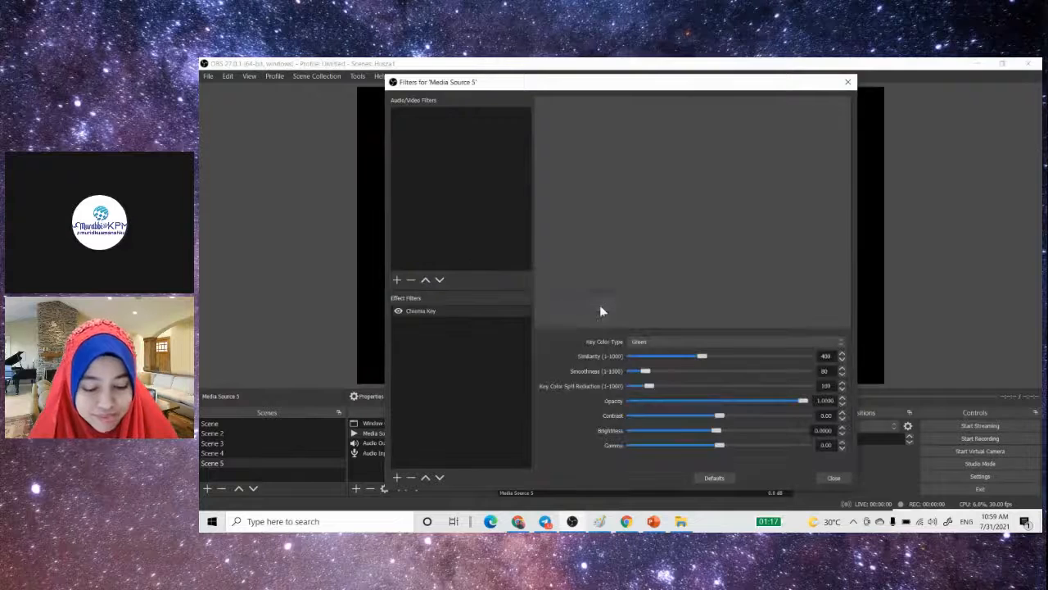
left_click(834, 477)
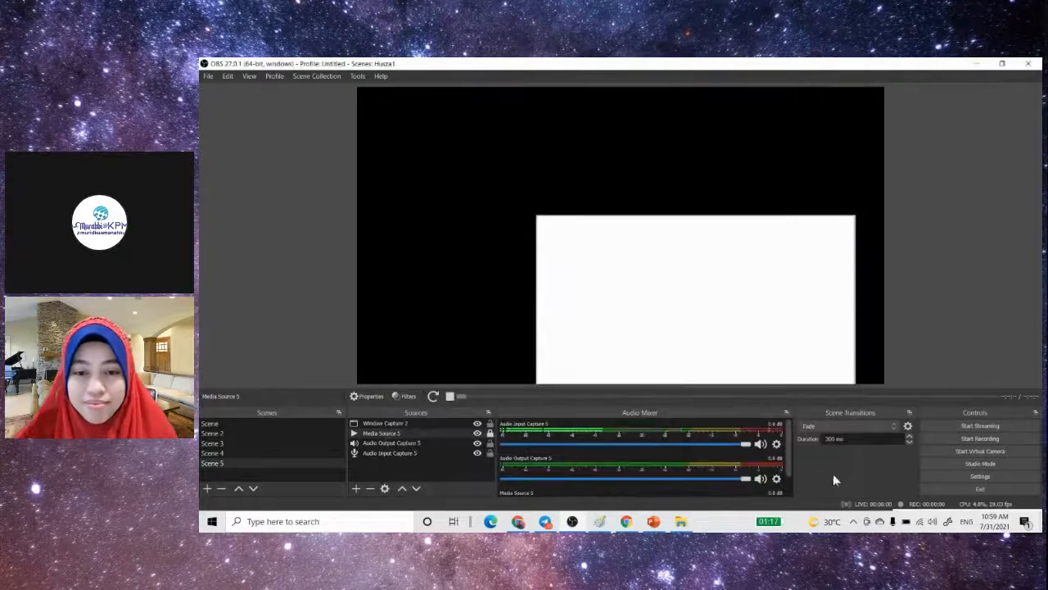
double_click(383, 431)
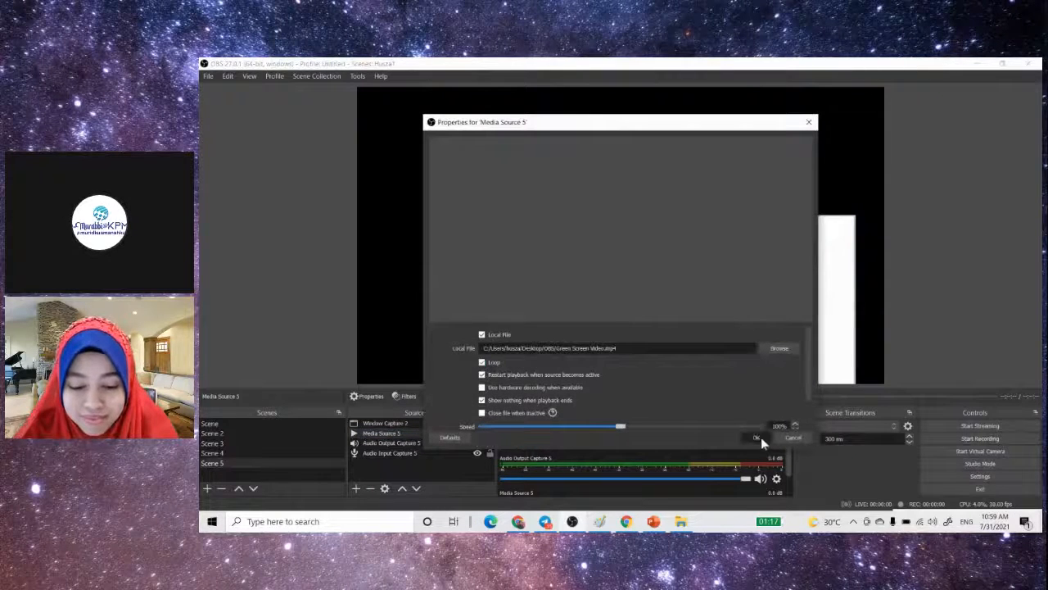
left_click(756, 436)
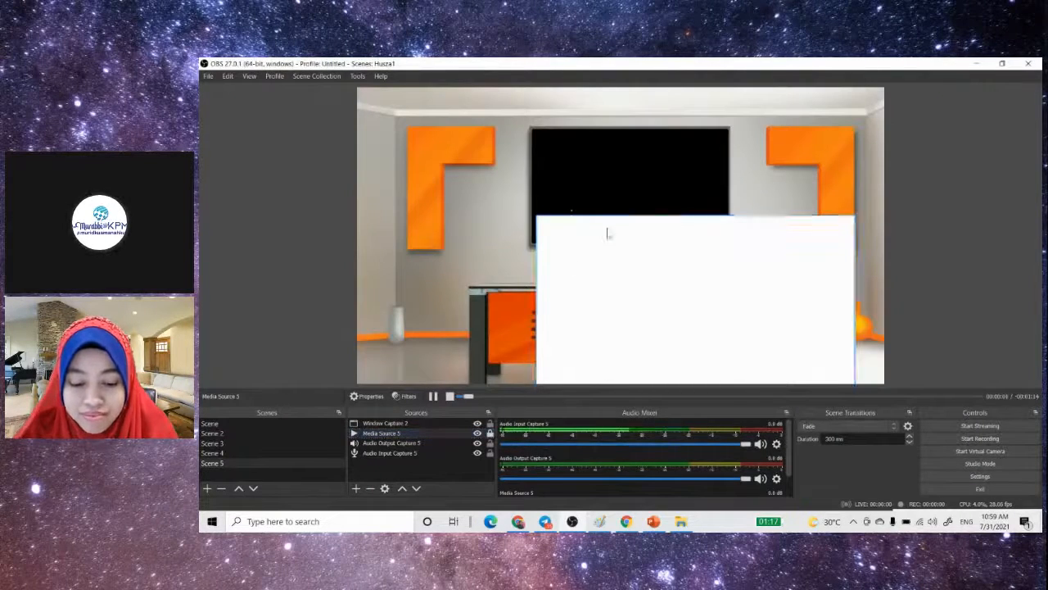
- Place the Paint capture below Media Source 5 in the source order and position it behind the keyed-out board
mouse_move(615, 335)
left_mouse_down()
mouse_move(632, 286)
mouse_move(594, 235)
left_mouse_up()
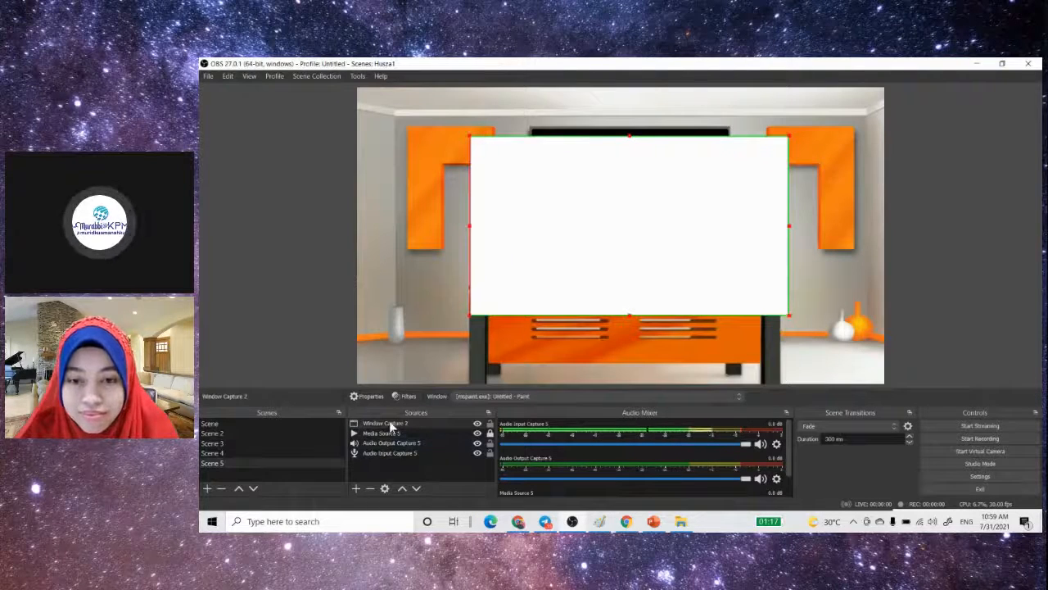
left_click(391, 425)
left_click_drag(398, 428, 398, 442)
left_click_drag(610, 222, 613, 202)
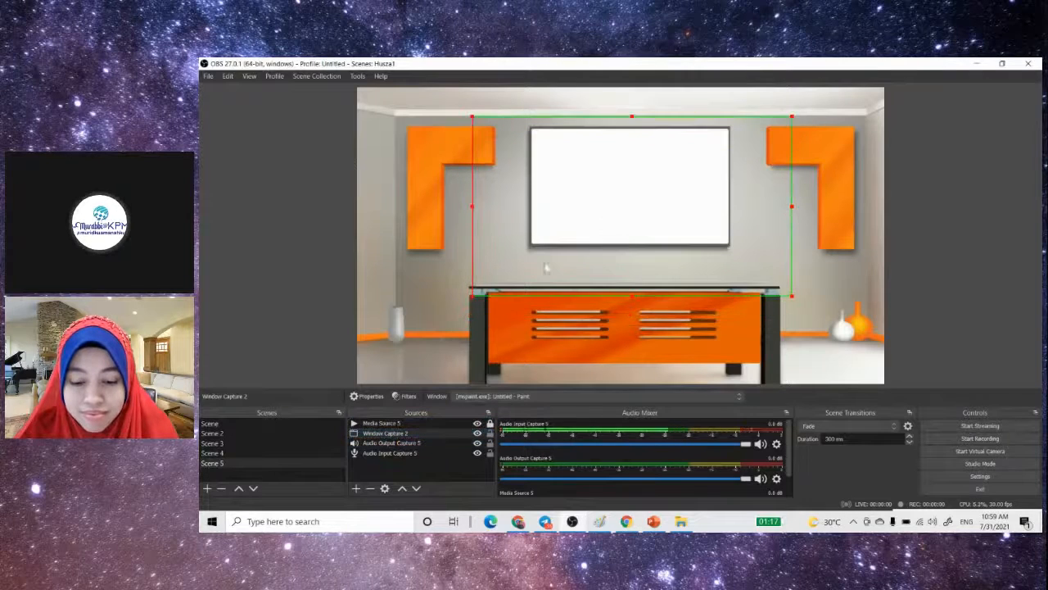
- Scale down and reposition the Paint capture until it fits just around the board on the wall
left_click_drag(468, 299, 532, 263)
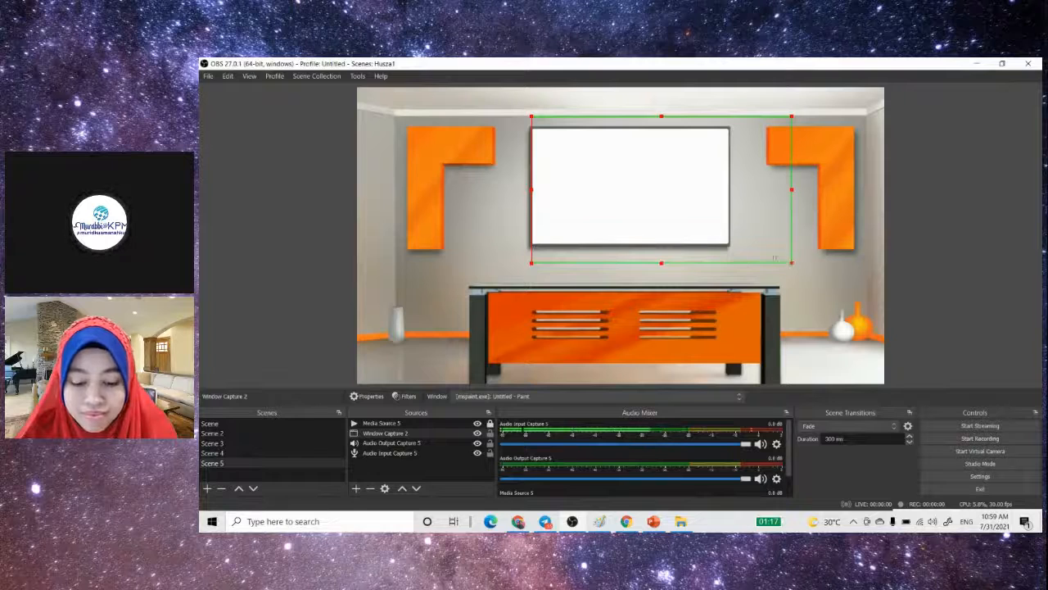
left_click_drag(774, 258, 687, 220)
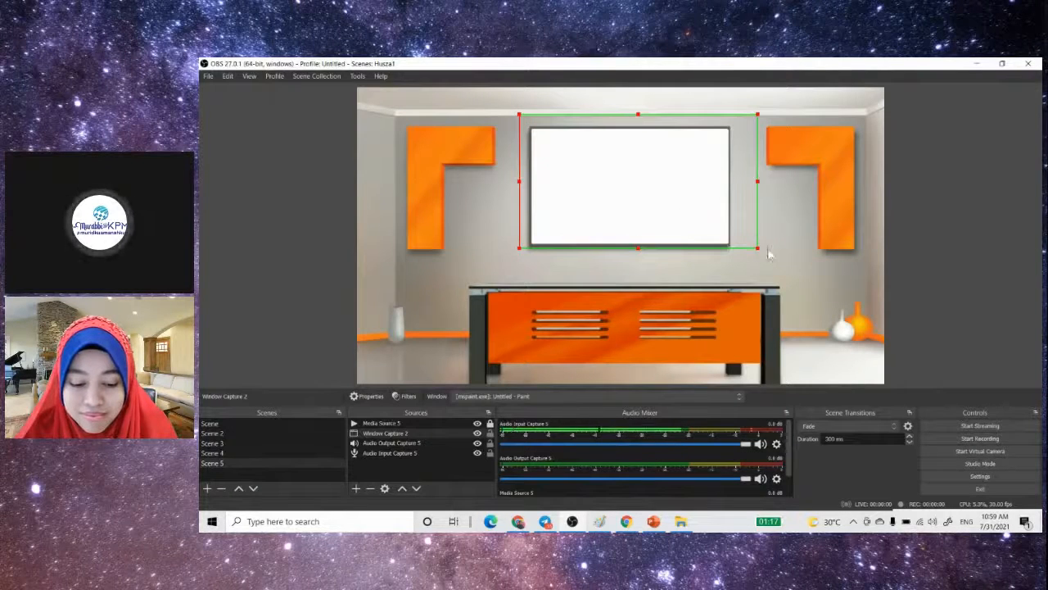
left_click_drag(759, 251, 743, 241)
left_click_drag(690, 205, 686, 215)
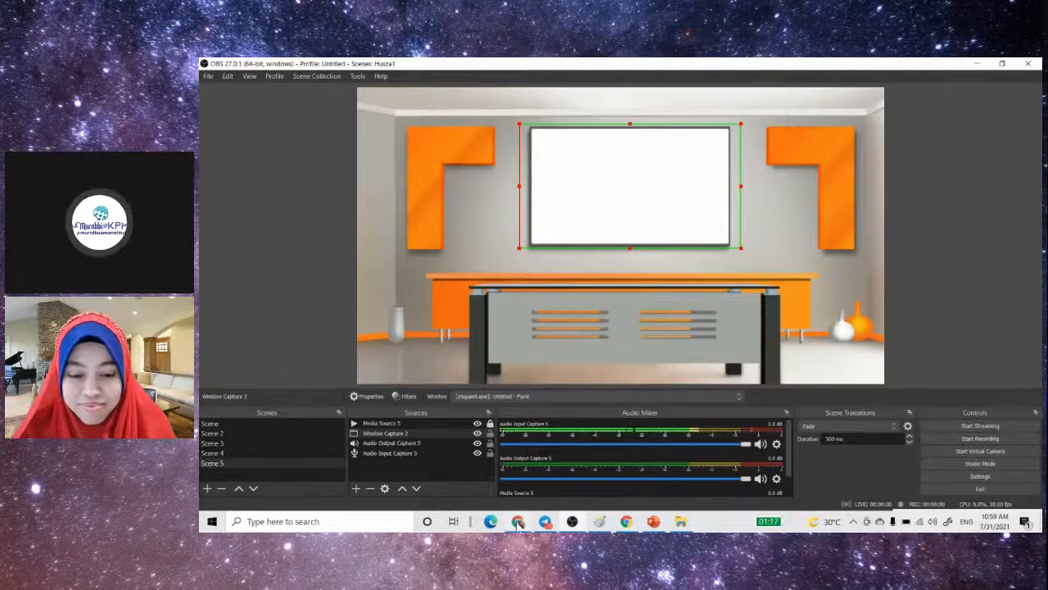
- Switch to the StreamYard studio, start the broadcast camera, and return to OBS
mouse_move(517, 528)
left_click(507, 471)
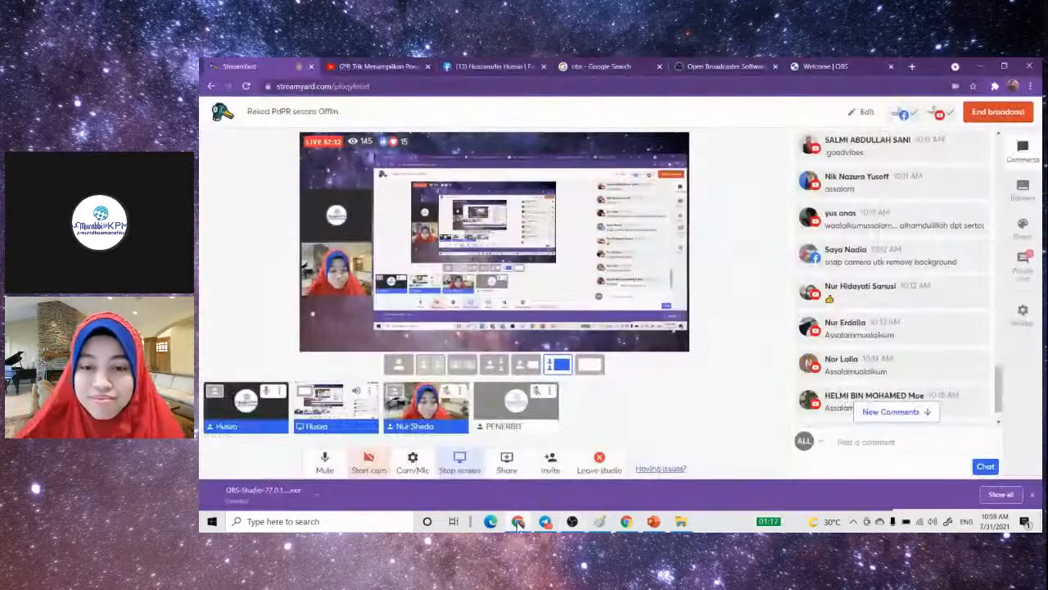
left_click(378, 465)
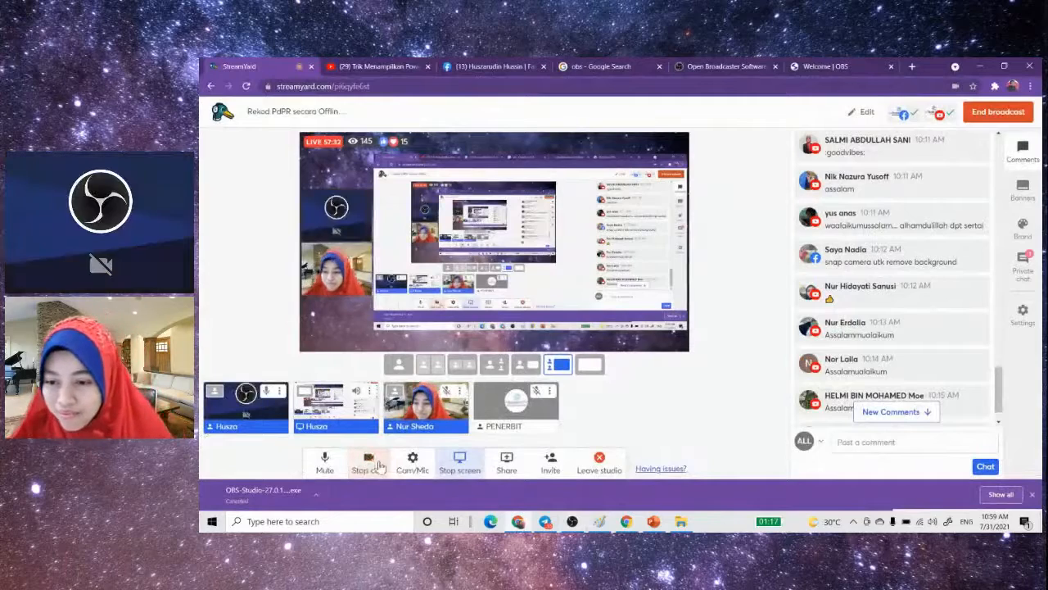
left_click(578, 526)
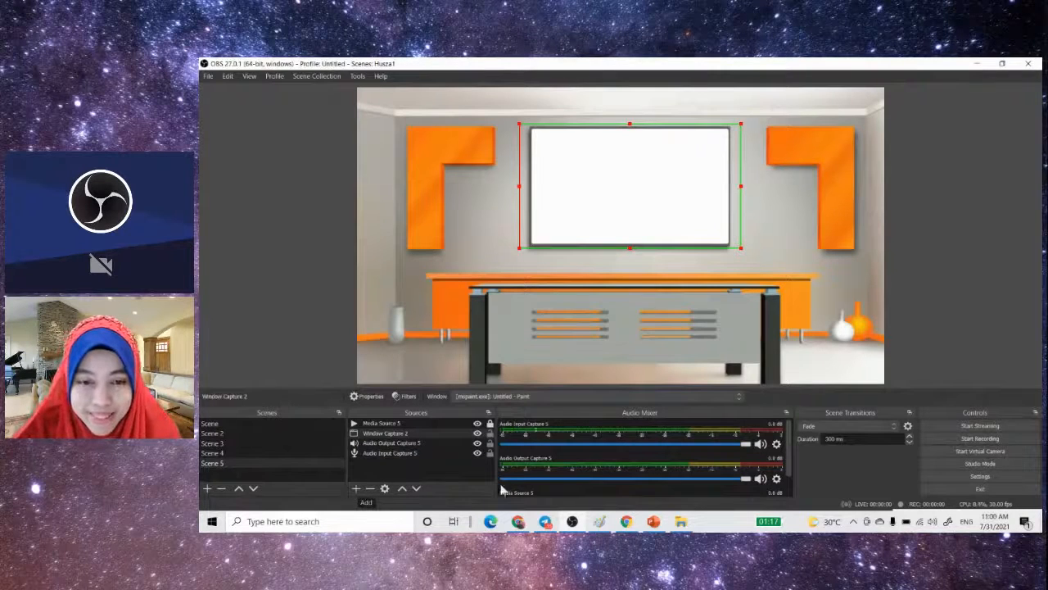
- Switch to the StreamYard studio, reselect OBS Virtual Camera as the broadcast camera, and dismiss the device access notice
left_click(520, 523)
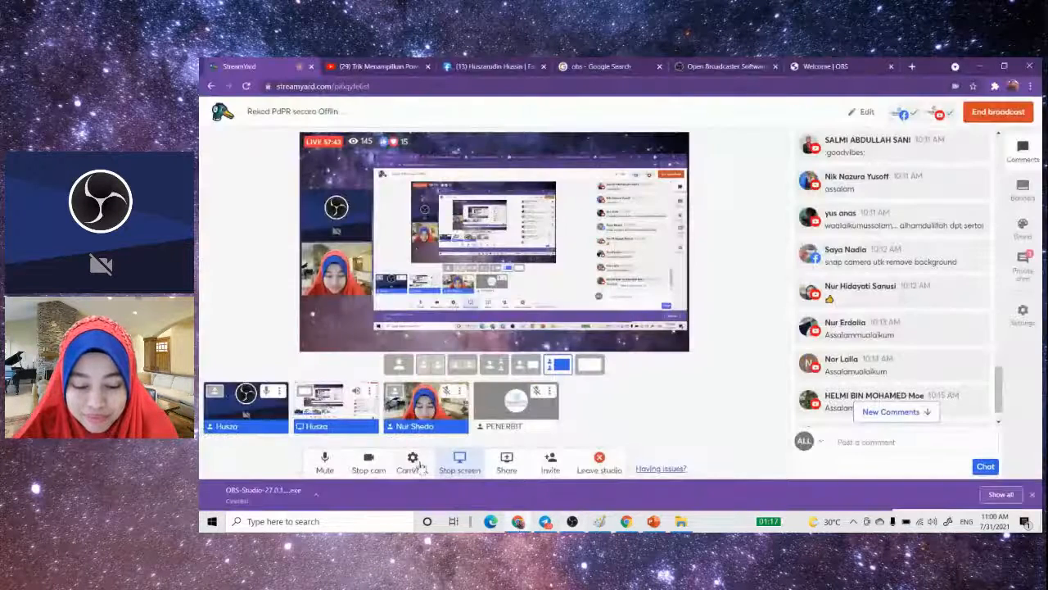
left_click(416, 465)
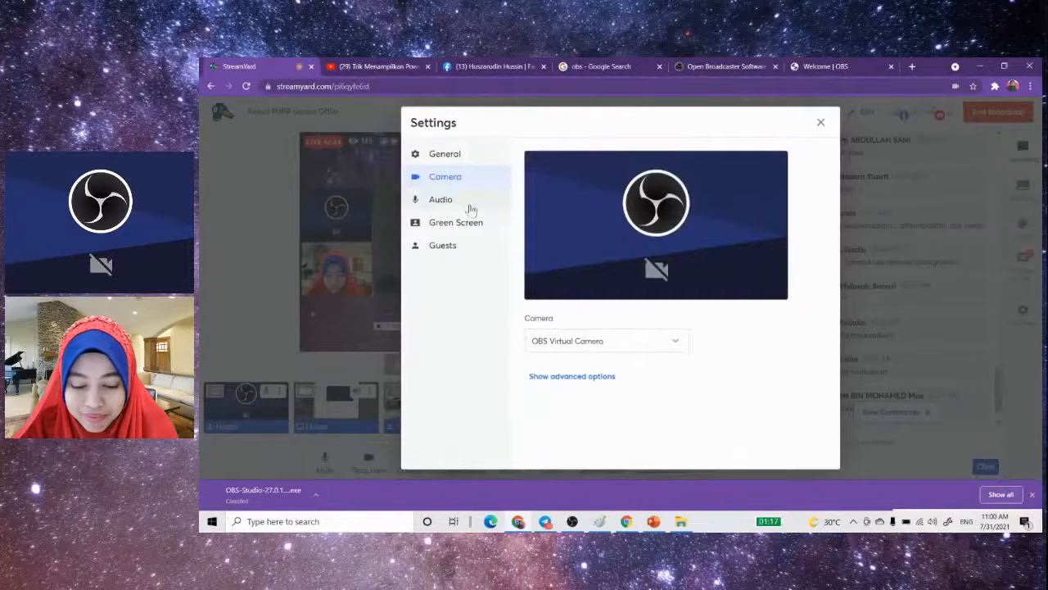
left_click(648, 343)
left_click(623, 368)
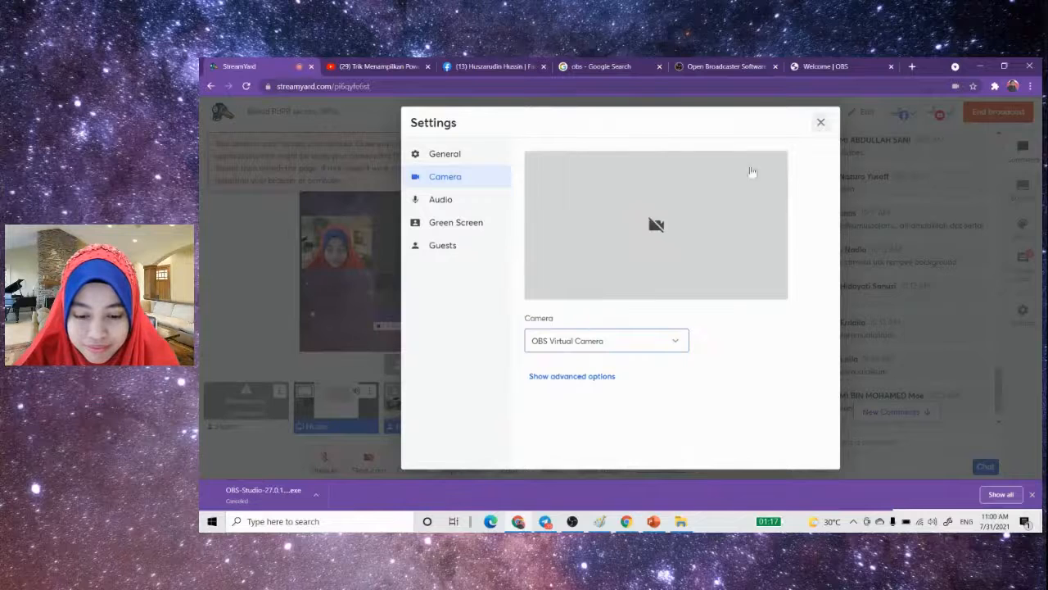
left_click(648, 342)
left_click(609, 368)
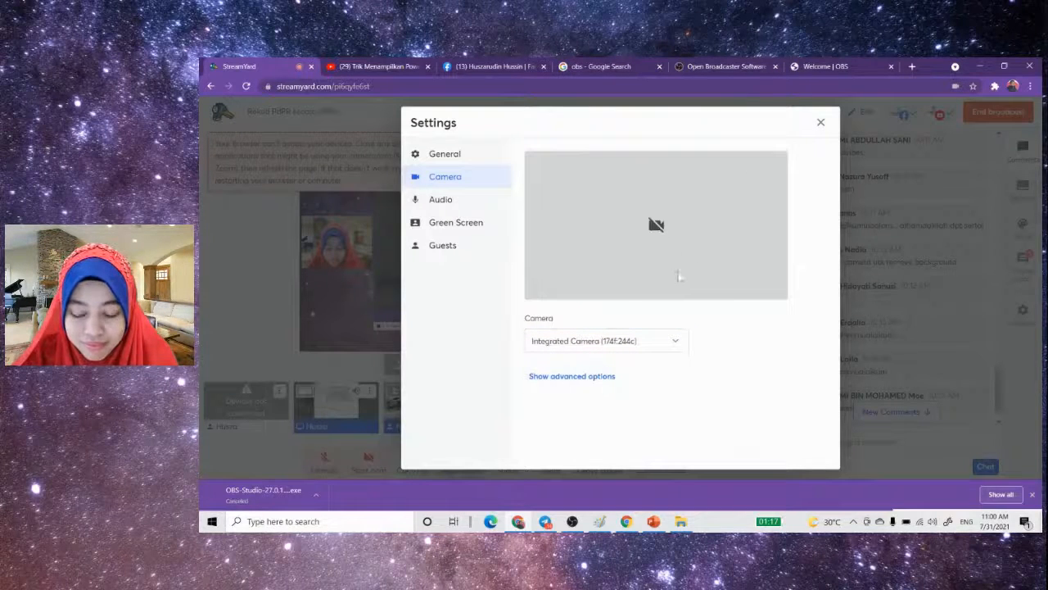
left_click(647, 341)
left_click(613, 380)
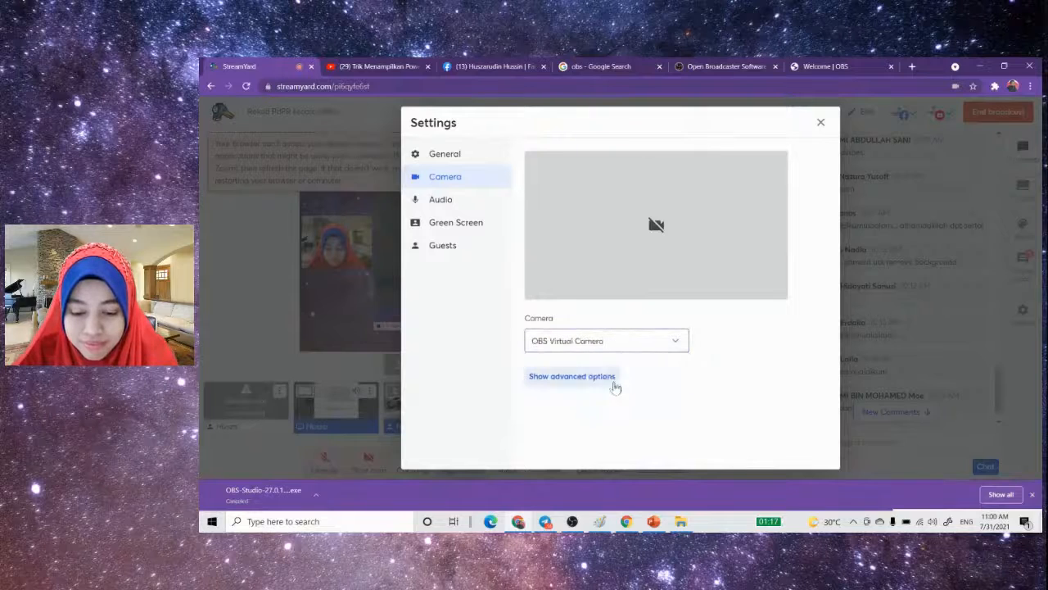
left_click(819, 123)
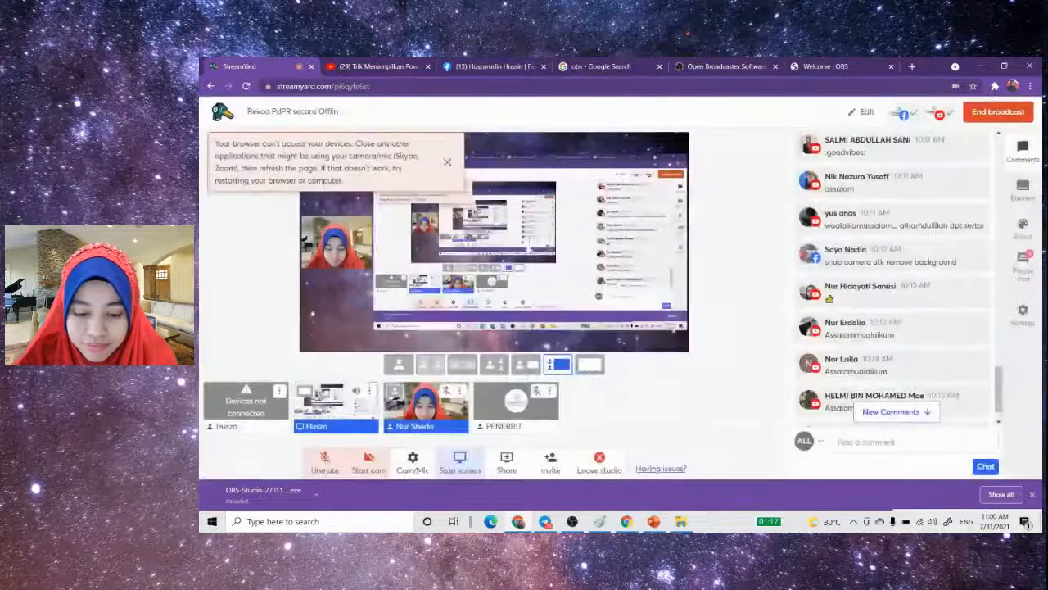
left_click(448, 161)
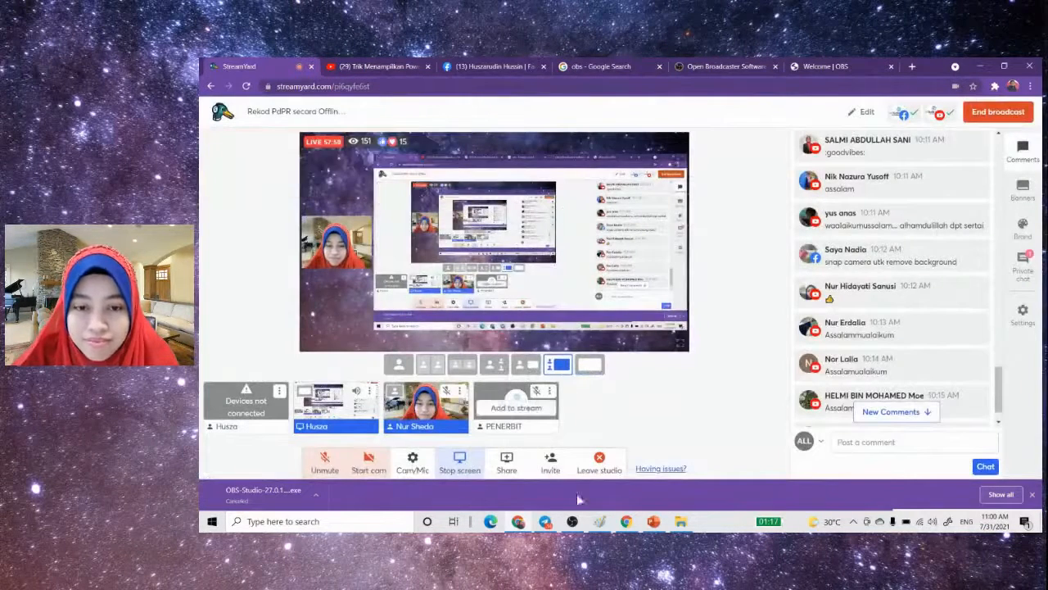
- Switch to OBS, start the virtual camera, and add a Video Capture Device source using the Integrated Camera to Scene 5
left_click(572, 520)
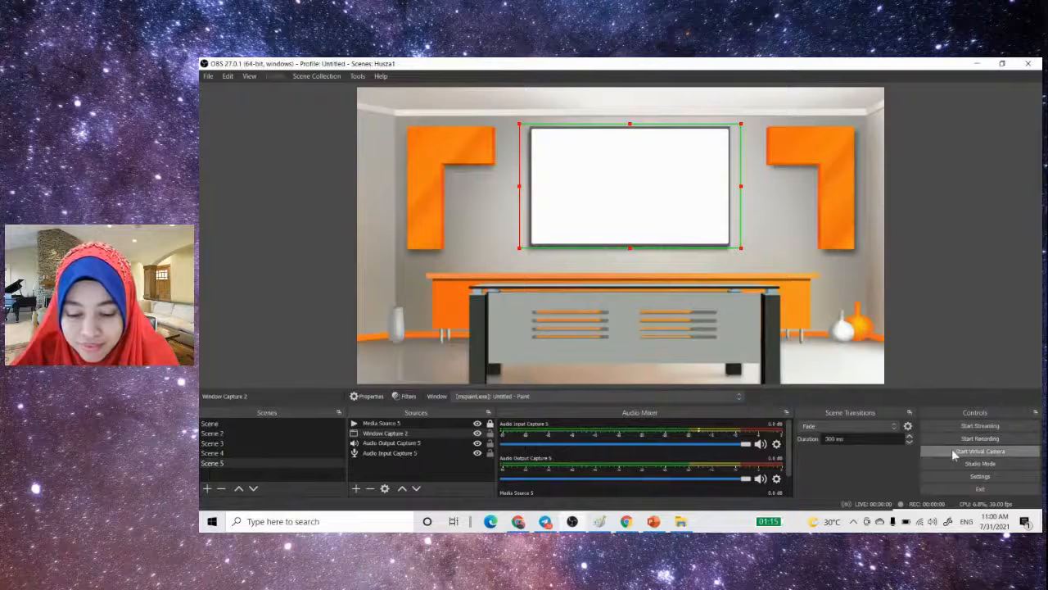
left_click(952, 450)
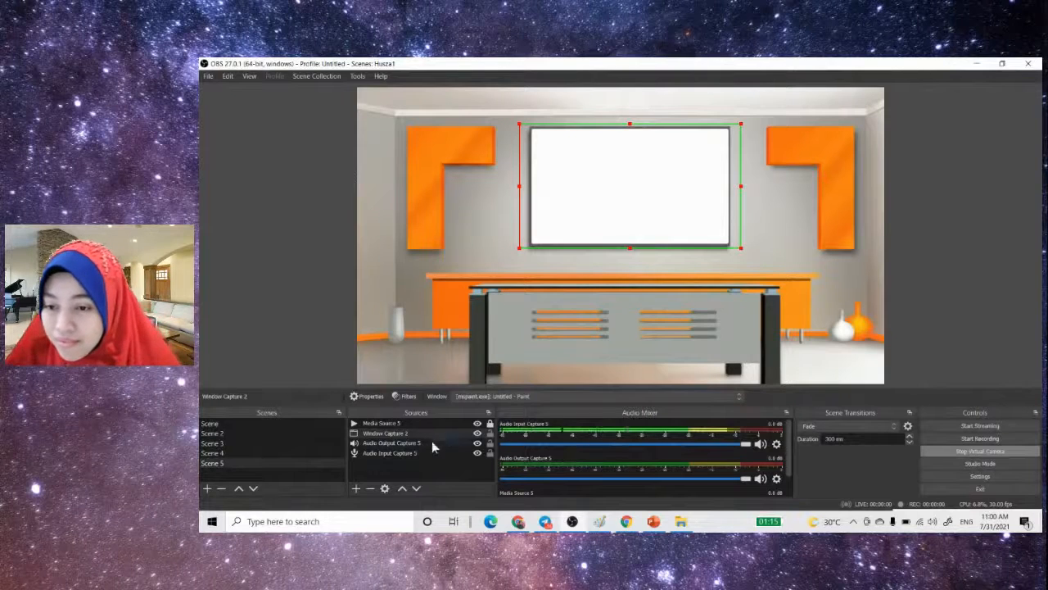
left_click(357, 489)
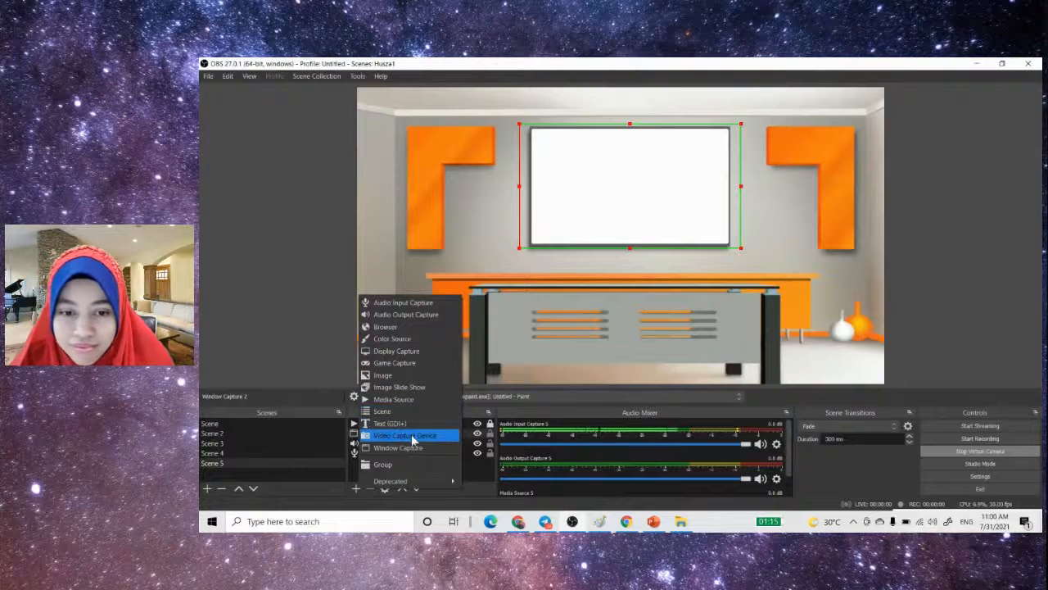
left_click(409, 434)
left_click(655, 365)
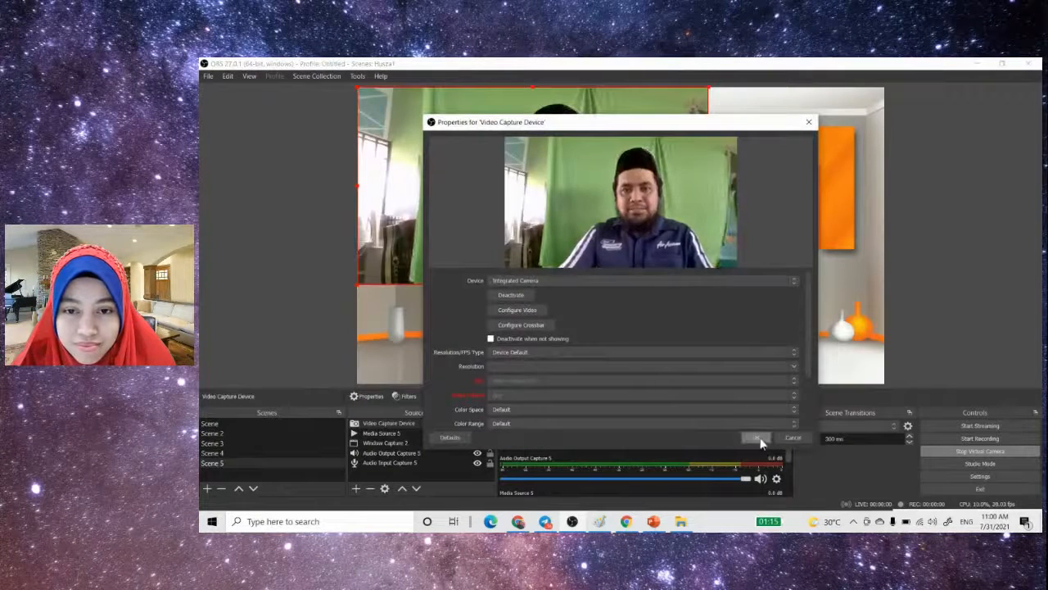
left_click(756, 437)
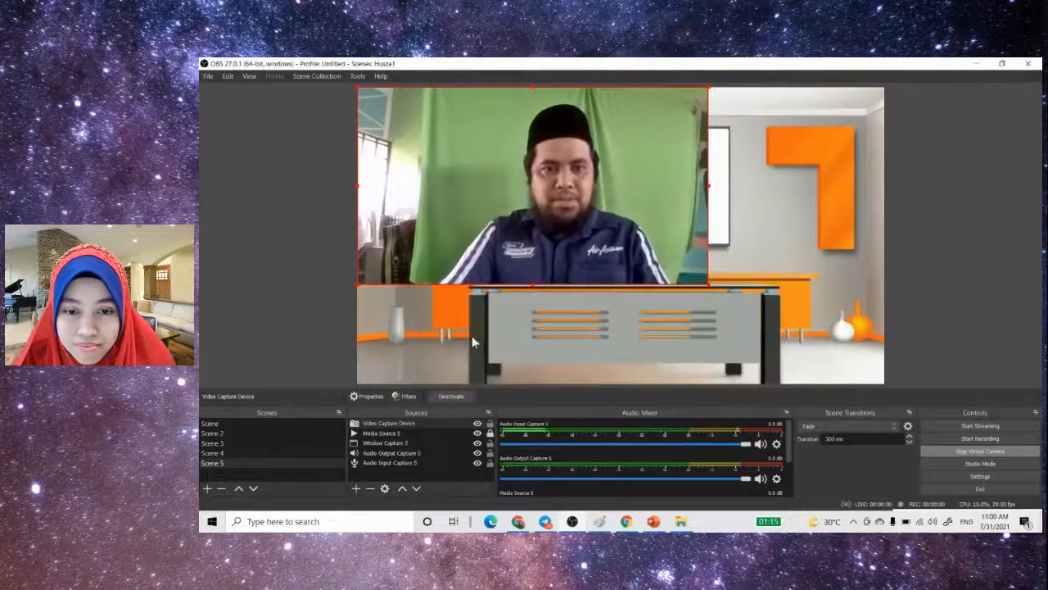
left_click(398, 426)
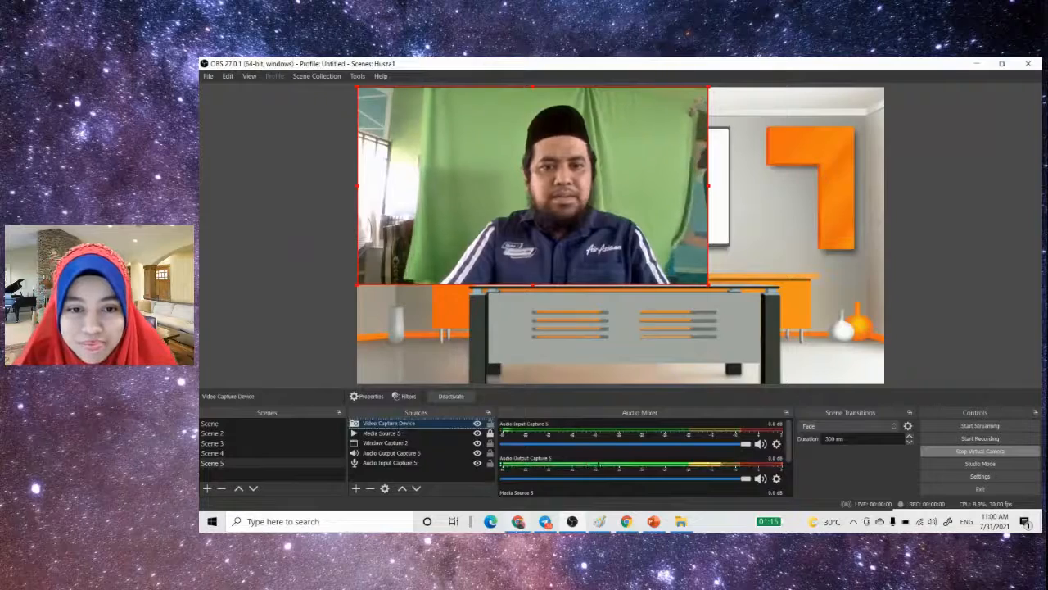
- Switch to the StreamYard studio, unmute the broadcast microphone, and return to OBS
left_click(517, 521)
left_click(323, 462)
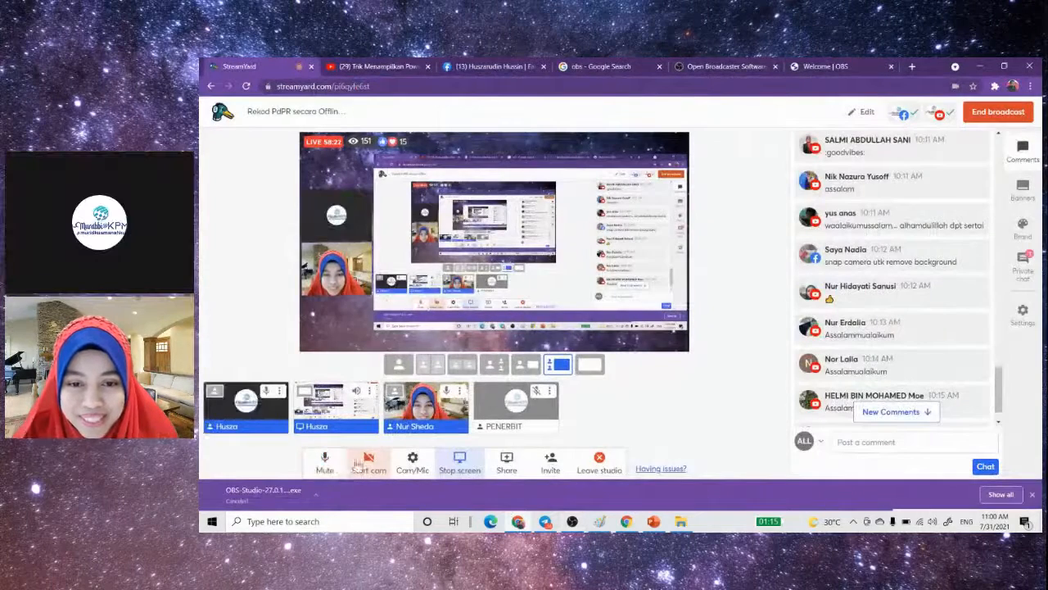
left_click(573, 524)
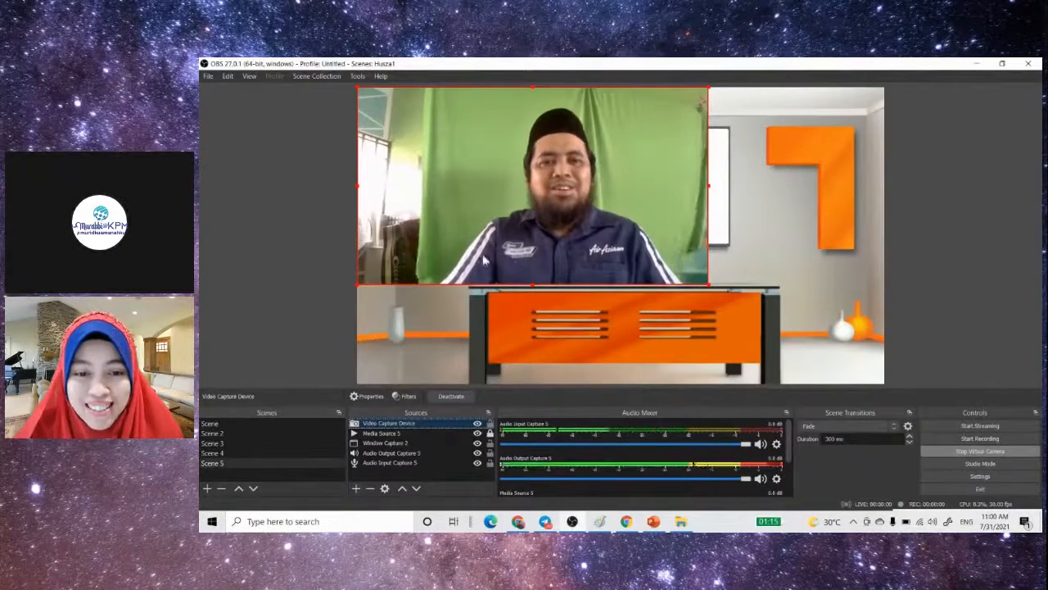
- Add a Chroma Key effect filter to the Video Capture Device source to remove the green backdrop
left_click(410, 396)
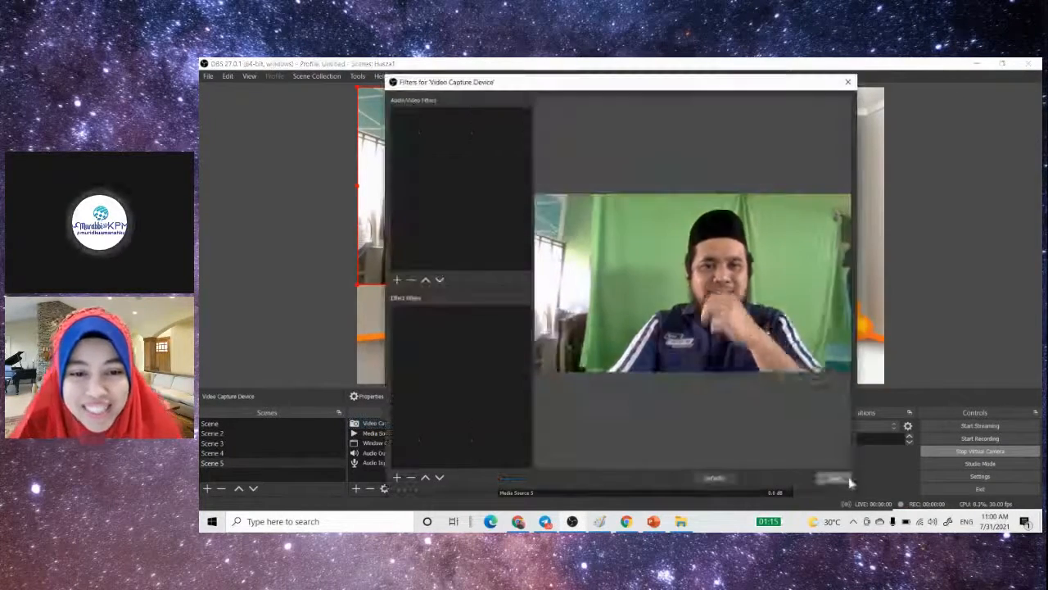
left_click(396, 477)
left_click(435, 375)
left_click(602, 304)
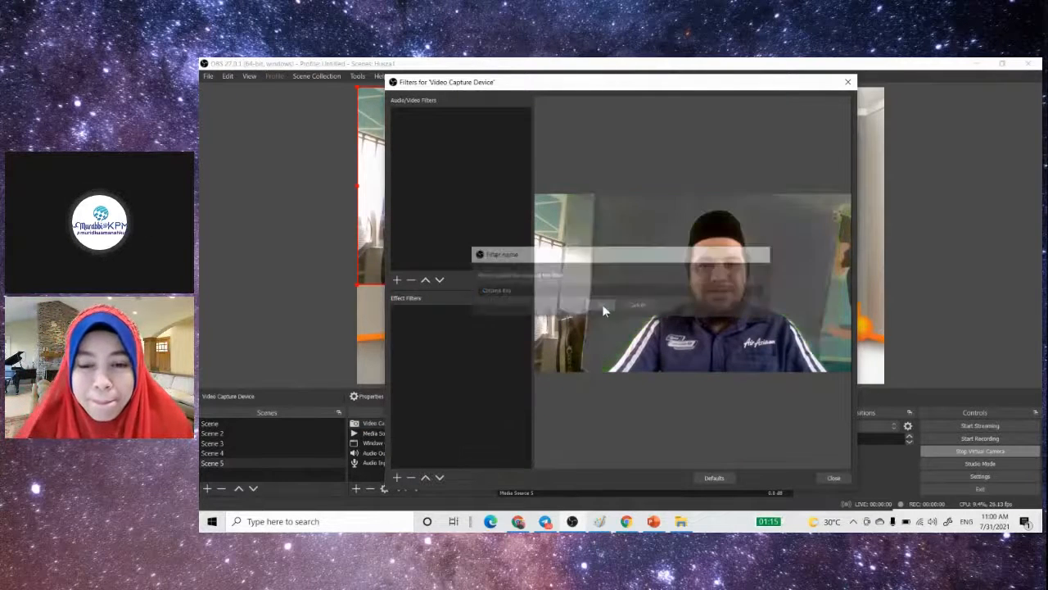
left_click(833, 477)
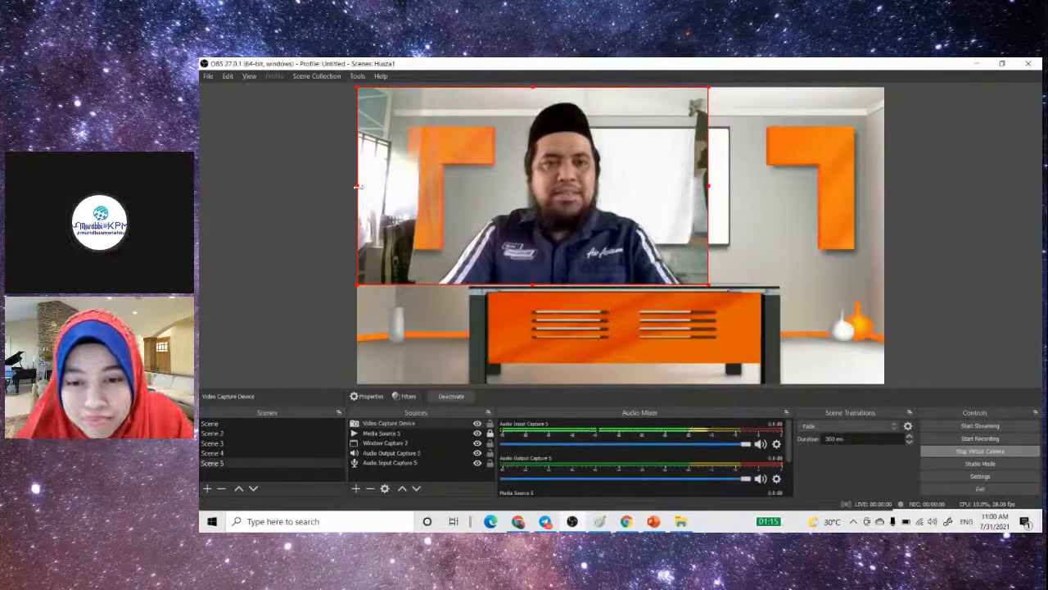
- Crop both sides and the upper edge of the webcam video closely around the presenter
left_click_drag(358, 186, 435, 188)
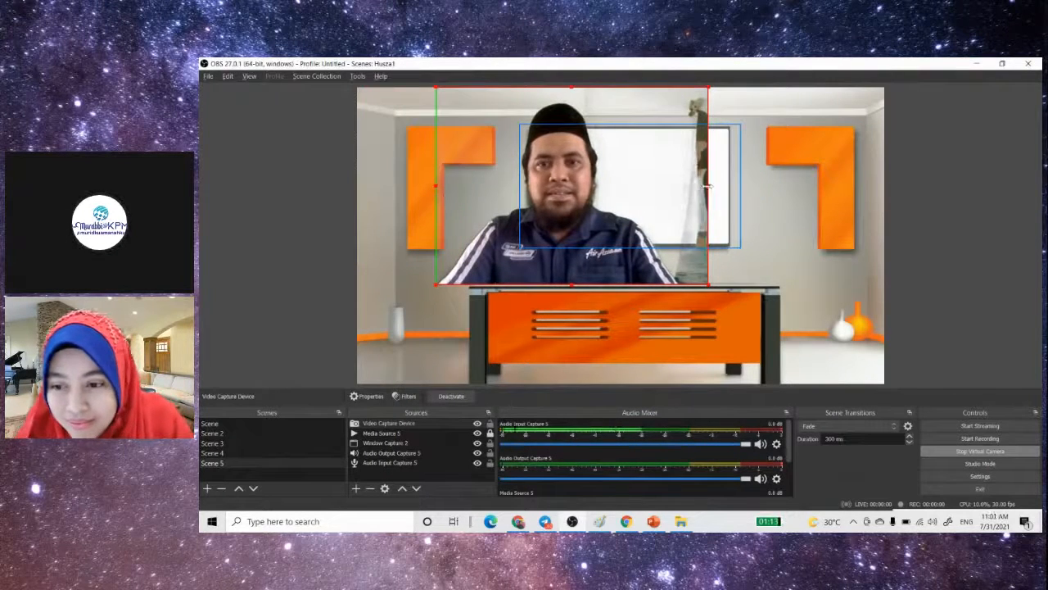
left_click_drag(708, 186, 676, 185)
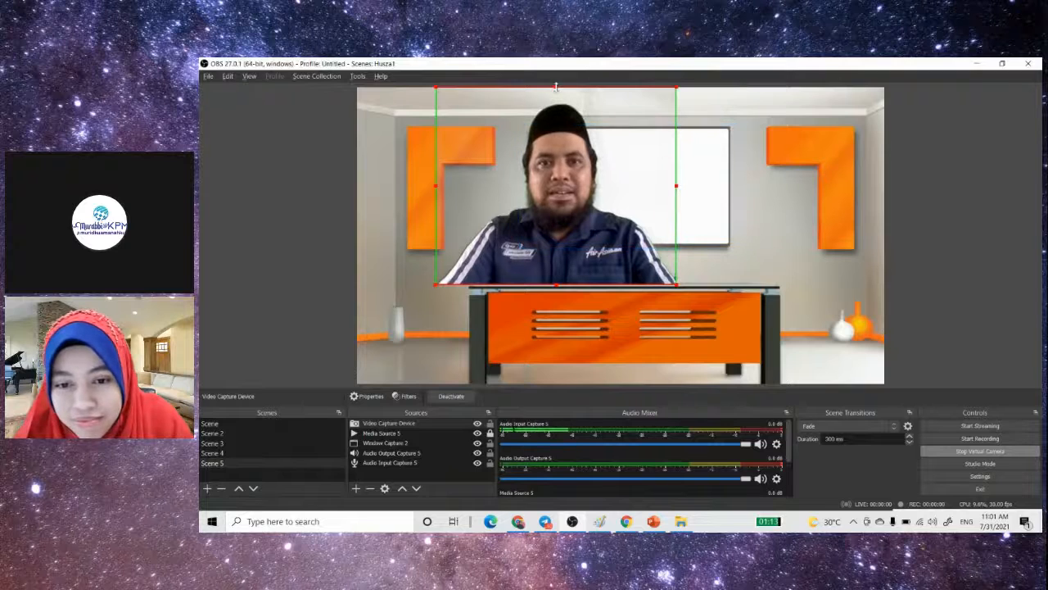
left_click_drag(556, 87, 556, 92)
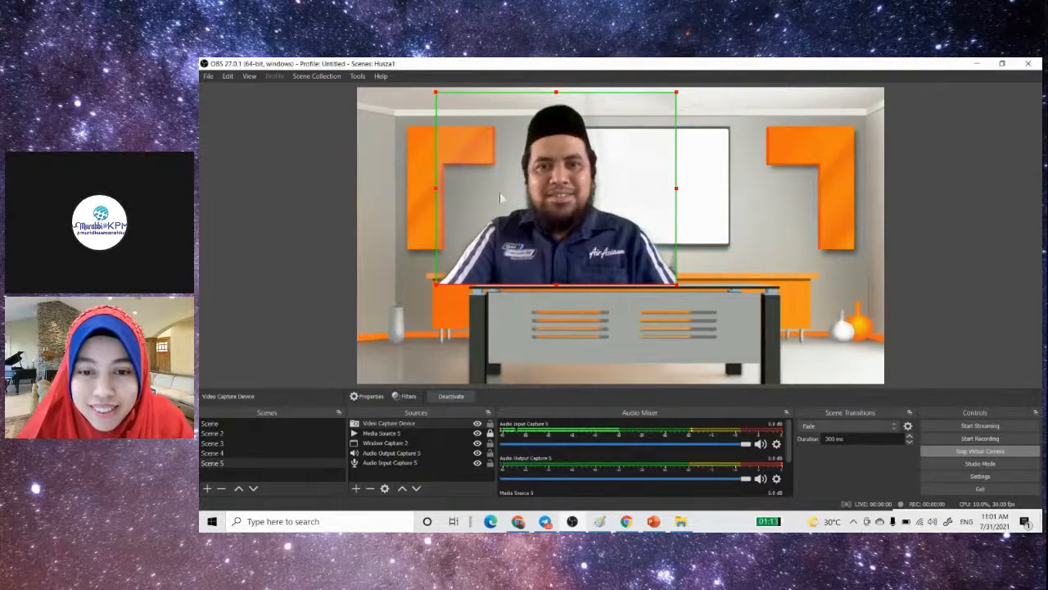
- Move the webcam video to the lower-right corner of the scene and scale it down beside the desk
left_click_drag(506, 244, 705, 336)
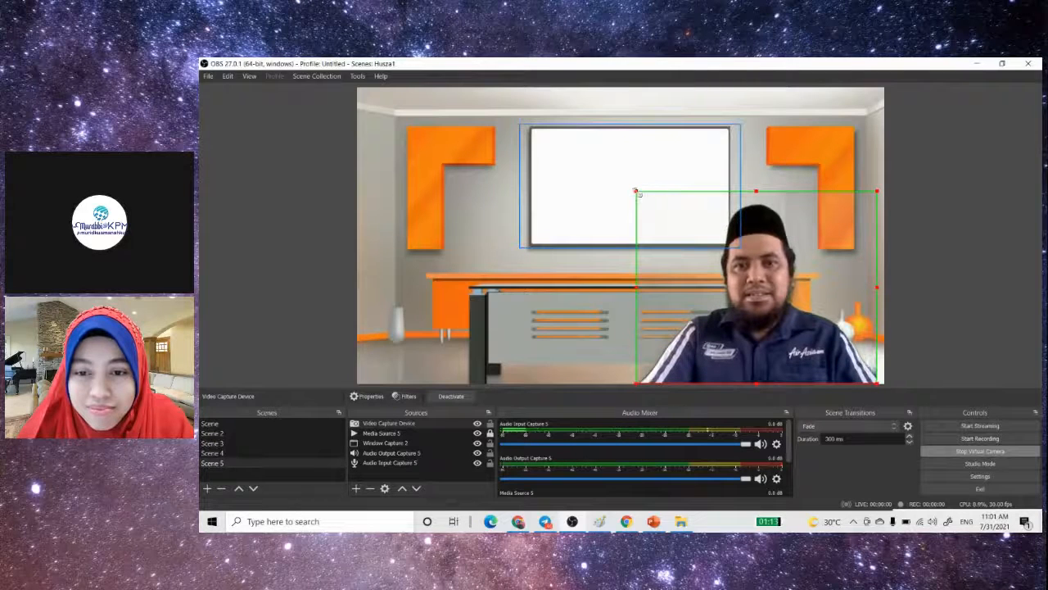
left_click_drag(636, 192, 734, 269)
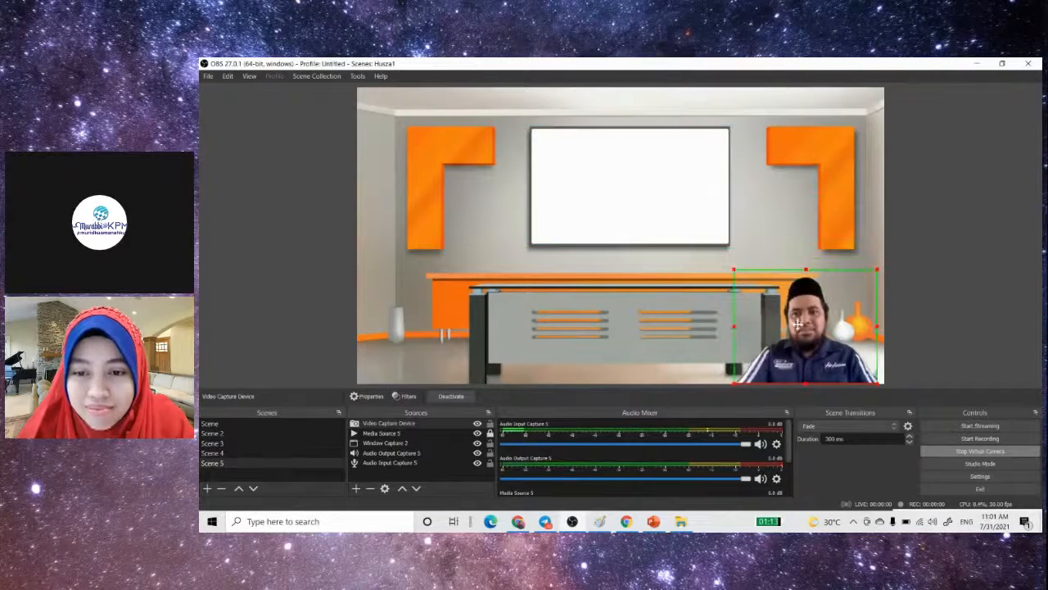
left_click(931, 295)
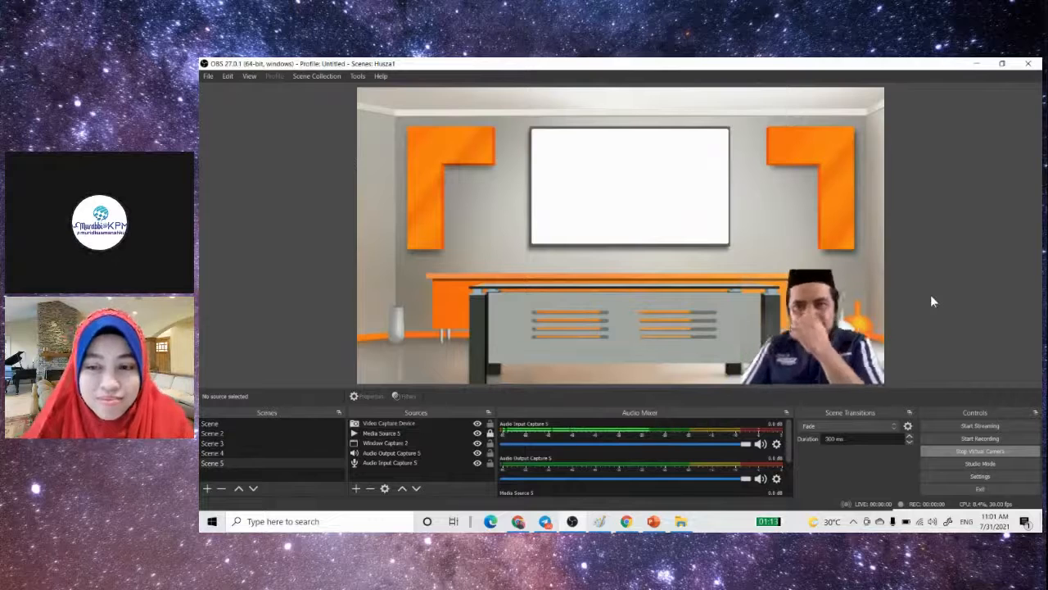
- Restore the Paint window to a smaller floating size, move it off the board, and enlarge its capture in OBS to fill the board
left_click(584, 137)
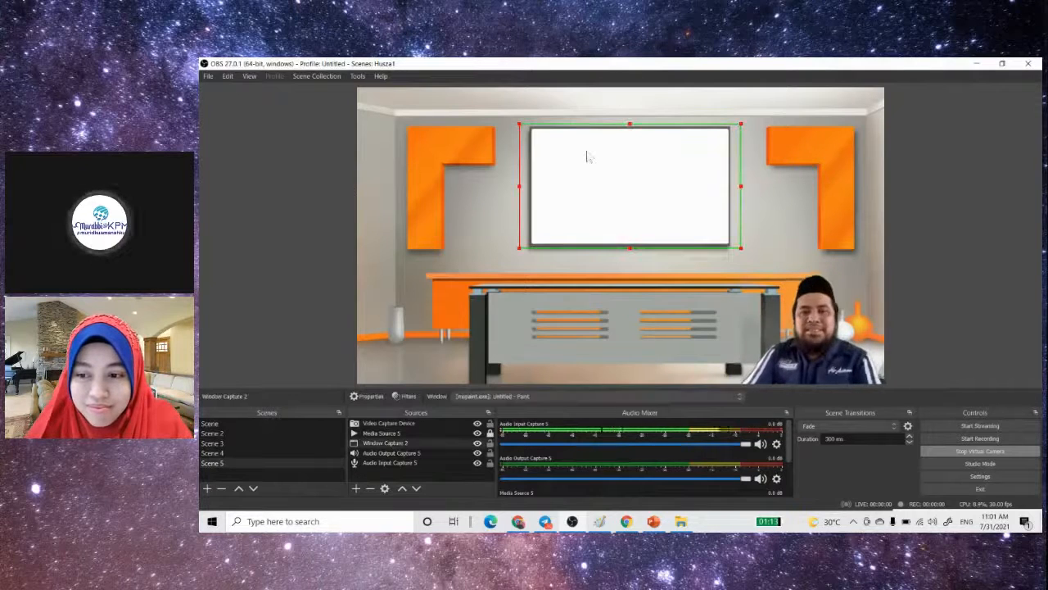
left_click(599, 521)
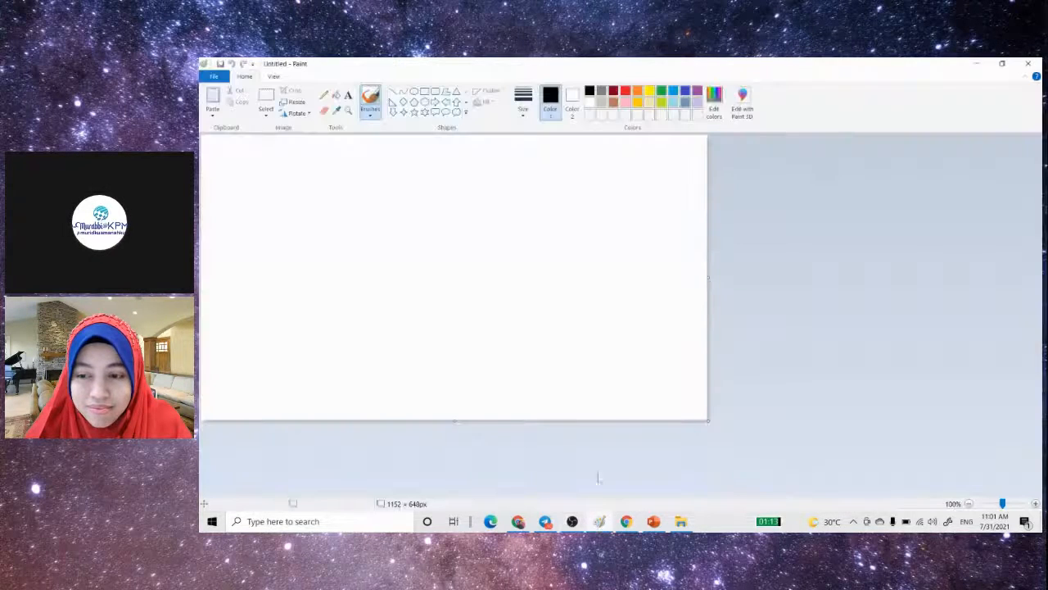
left_click(1001, 63)
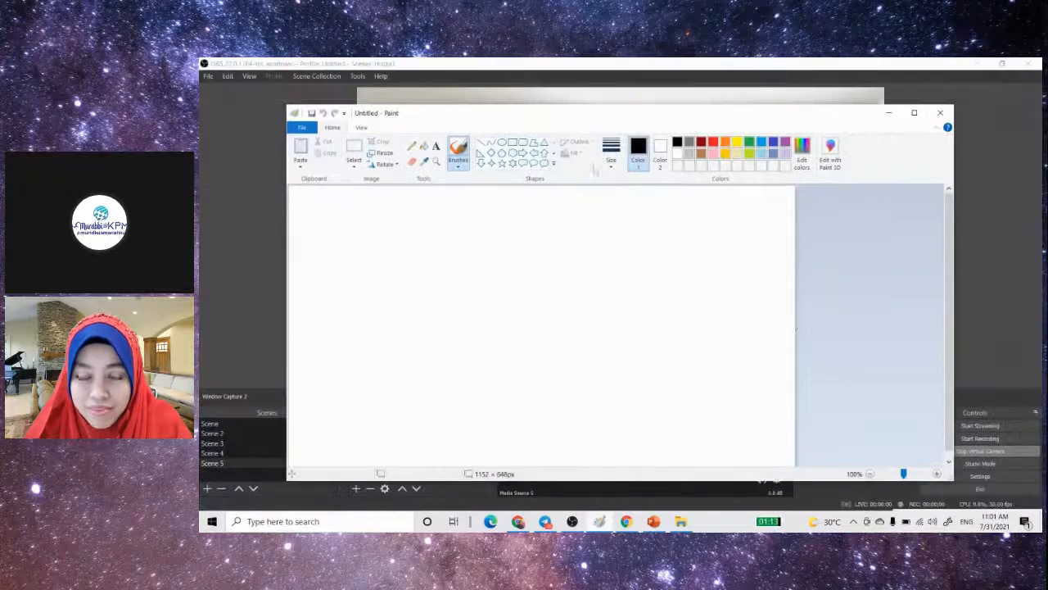
left_click_drag(582, 119, 774, 365)
left_click_drag(717, 251, 714, 265)
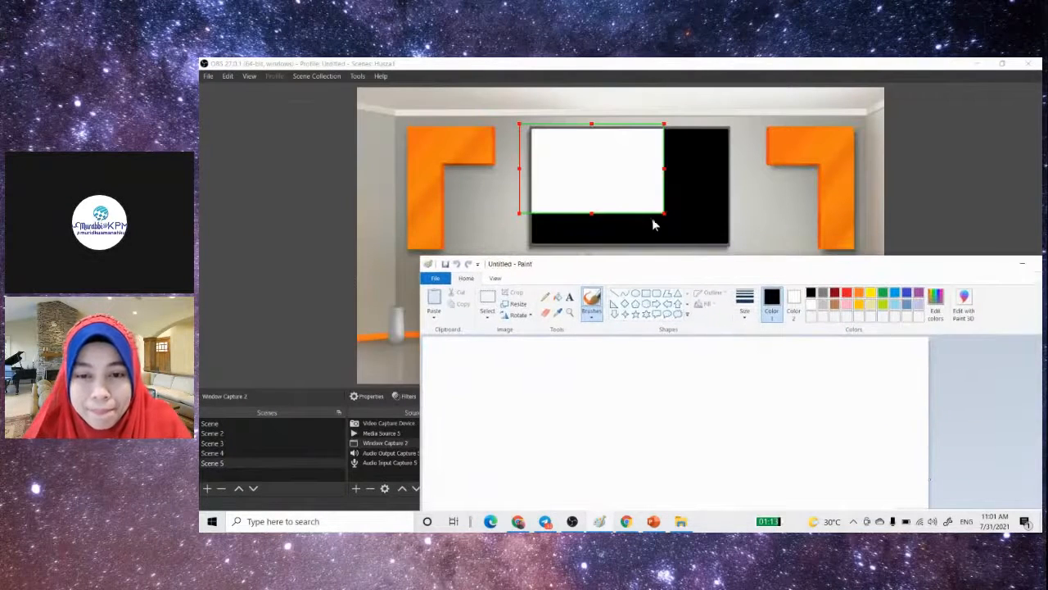
mouse_move(663, 213)
left_mouse_down()
mouse_move(734, 257)
mouse_move(835, 227)
mouse_move(753, 140)
left_mouse_up()
left_click(603, 521)
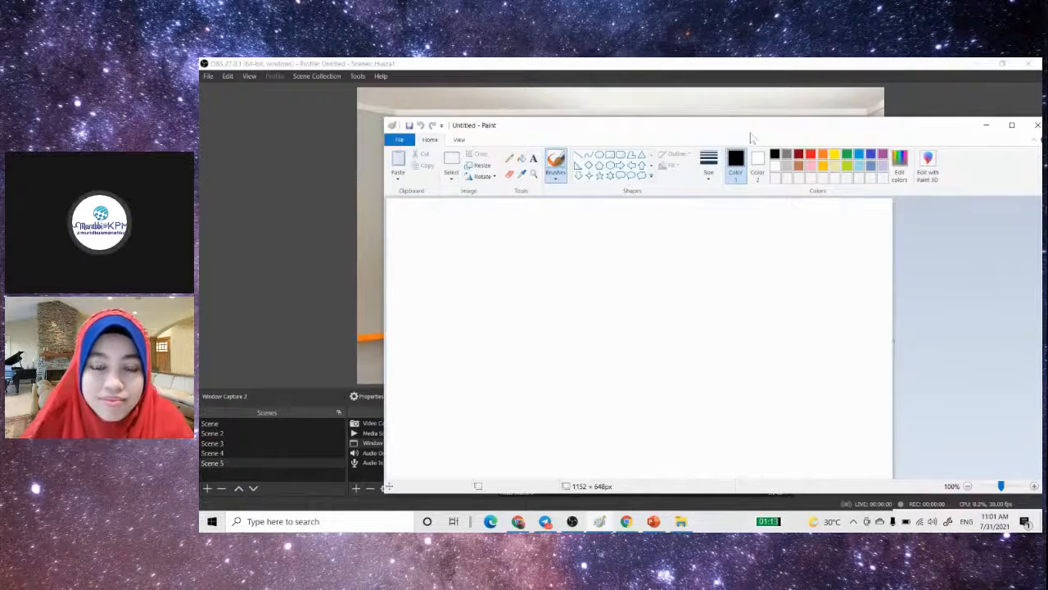
- Switch to Chrome, search the web for "USB PEN TABLET HUION" and show the image results
left_click(518, 521)
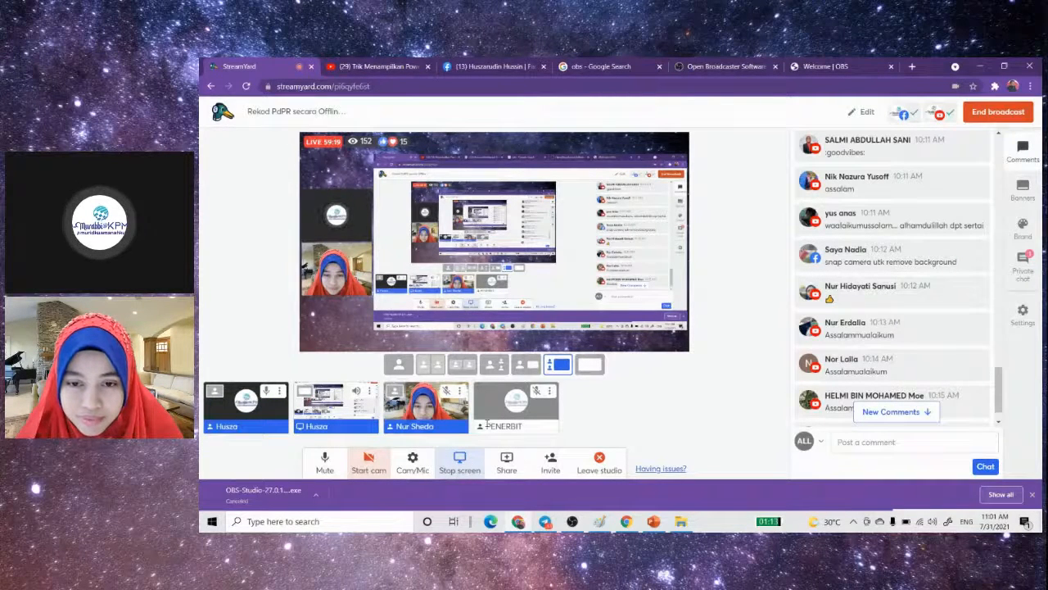
left_click(844, 67)
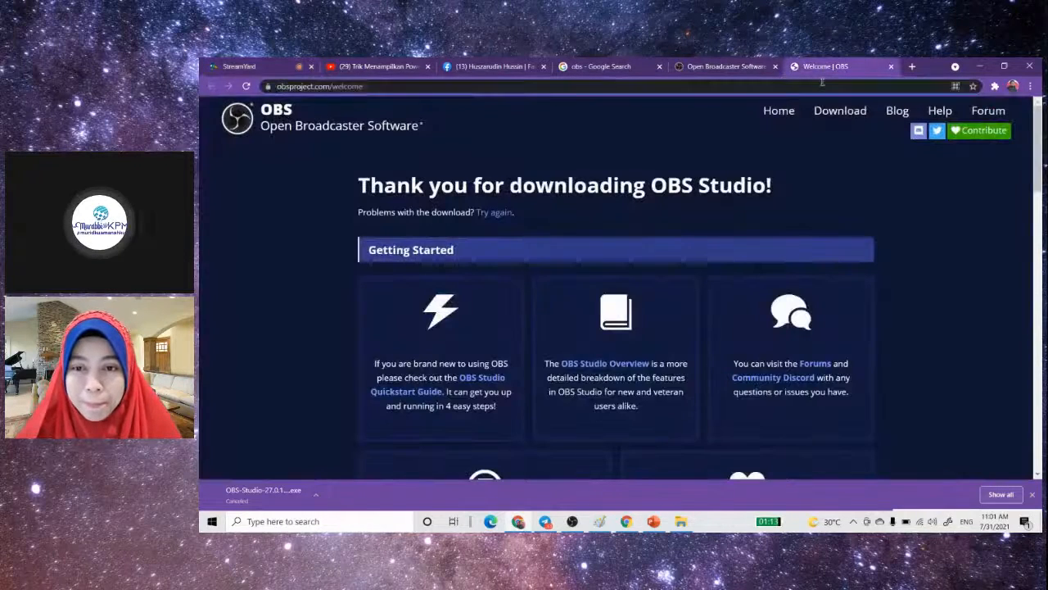
left_click(823, 82)
type("U")
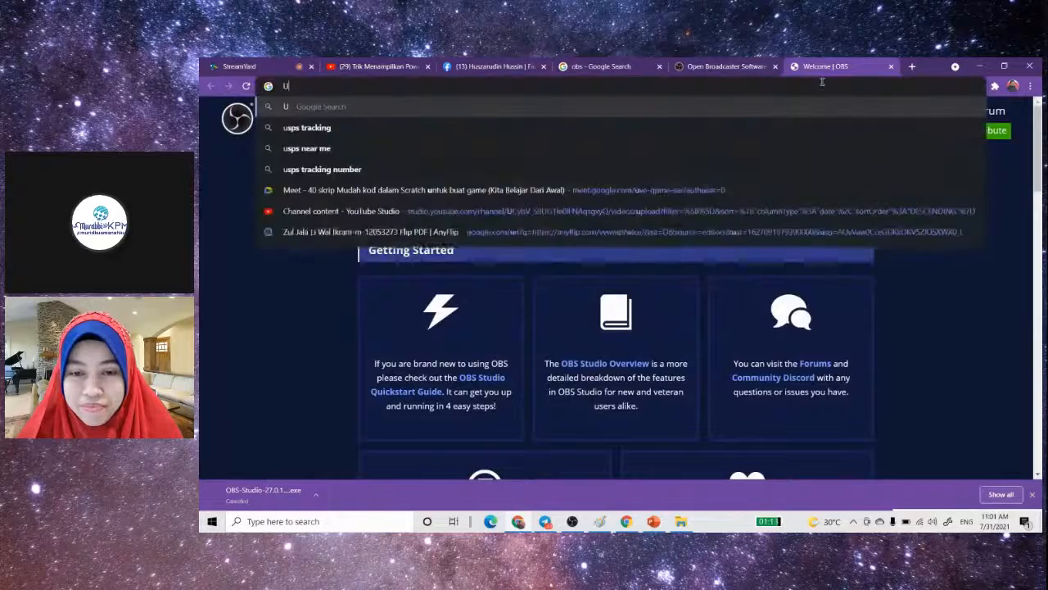
type("SB PEN")
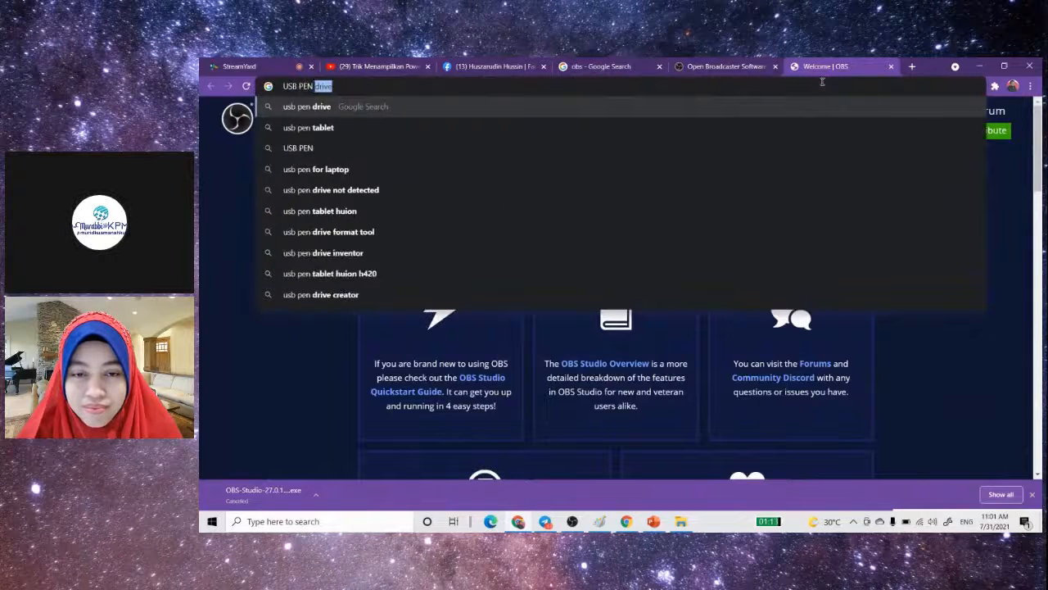
type(" TABLET HU")
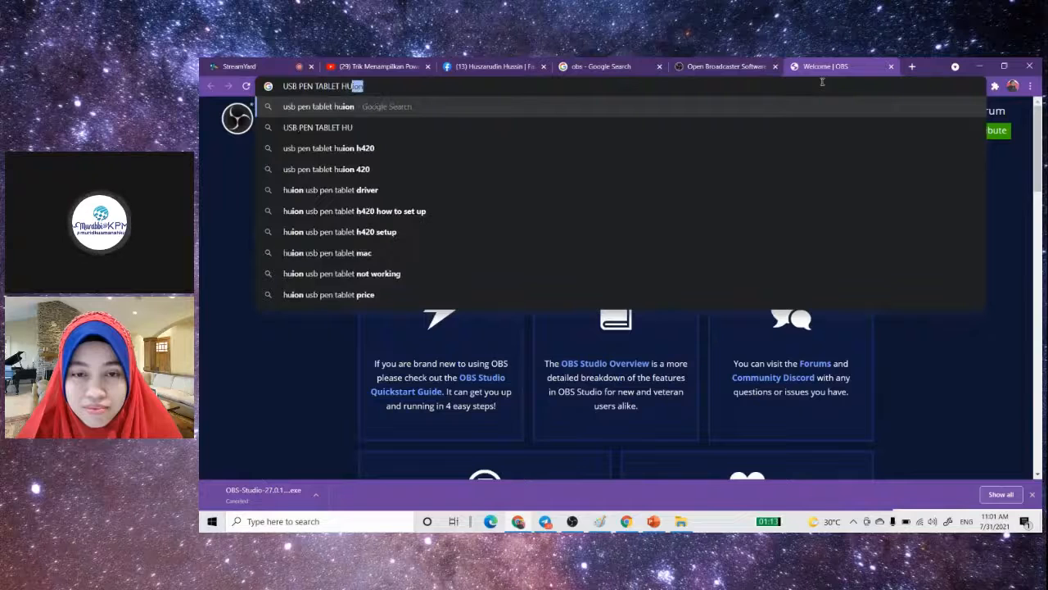
key("BackSpace")
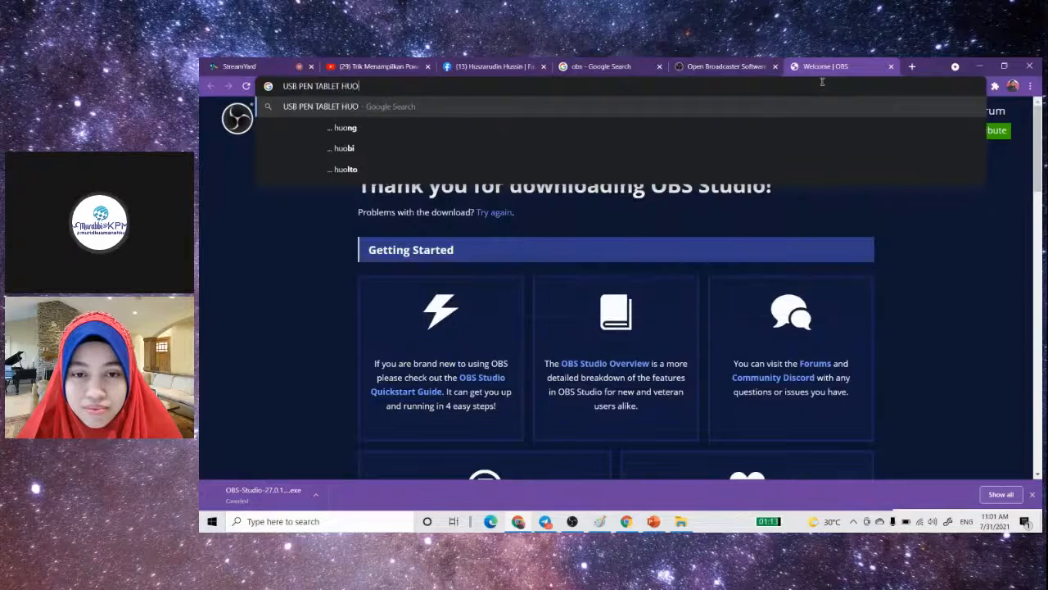
type("ION")
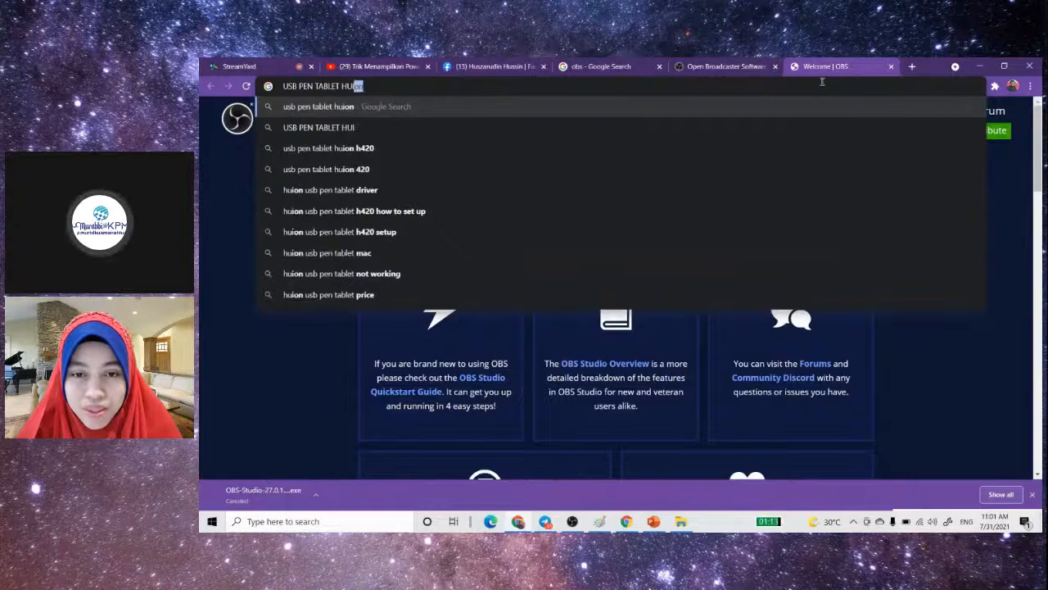
key("Return")
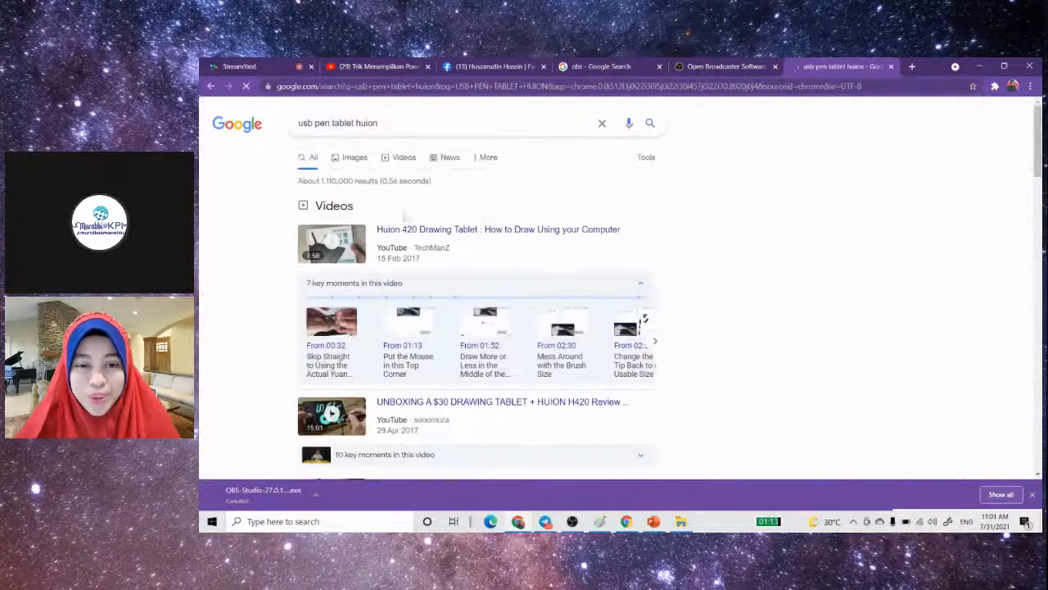
left_click(354, 154)
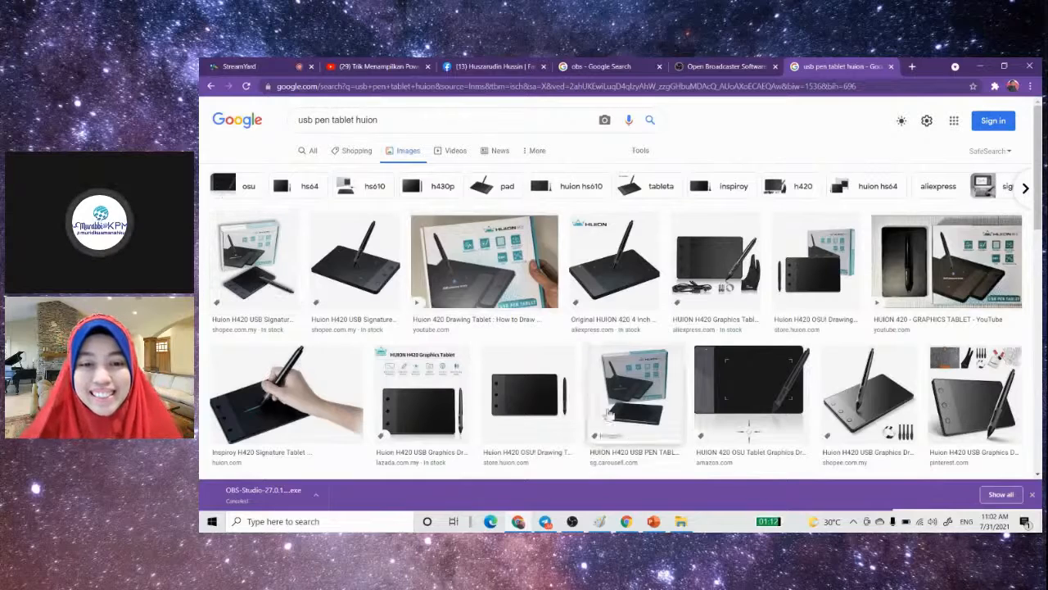
- Return to Paint by way of OBS, open the Huion PenTablet settings, move their window aside and accept them
left_click(571, 521)
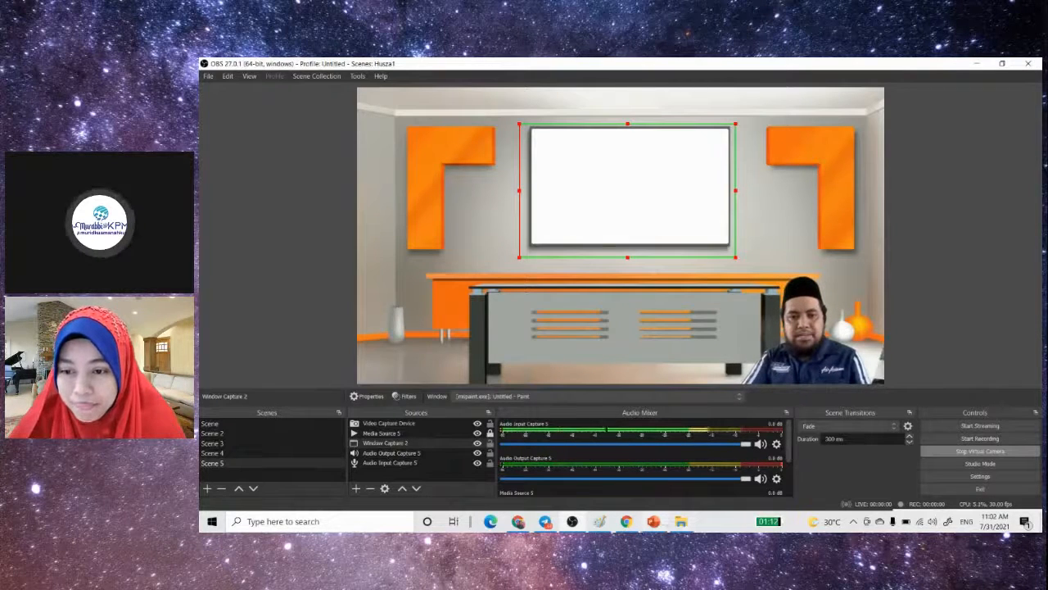
left_click(600, 521)
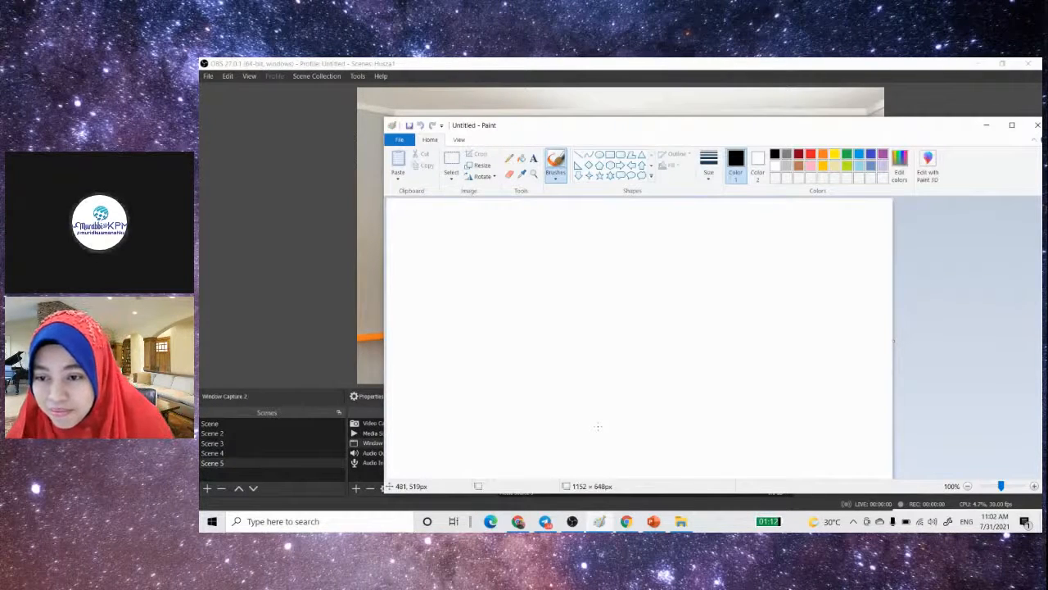
left_click(211, 520)
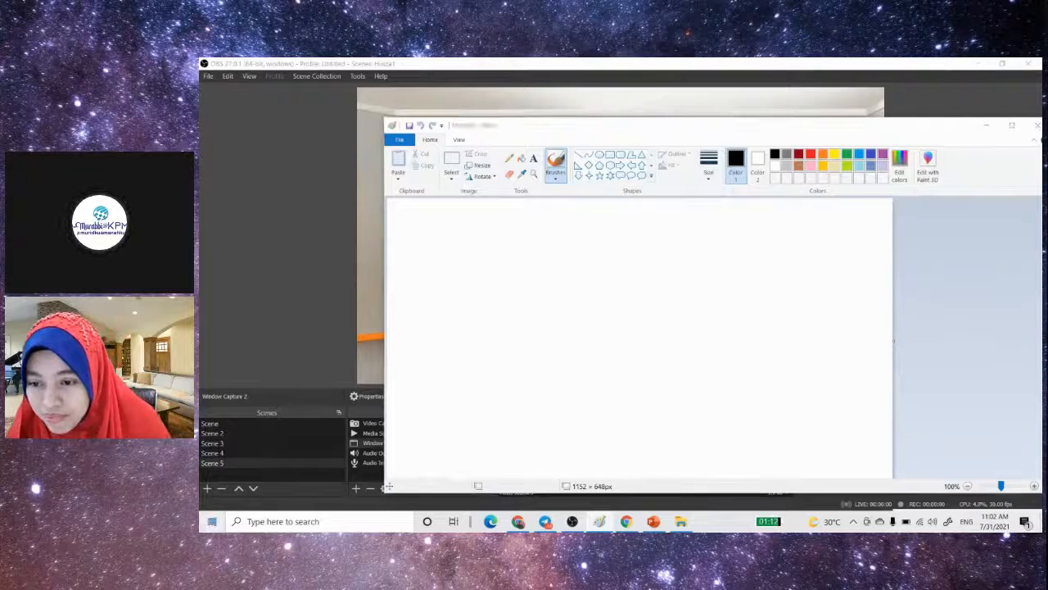
left_click(267, 212)
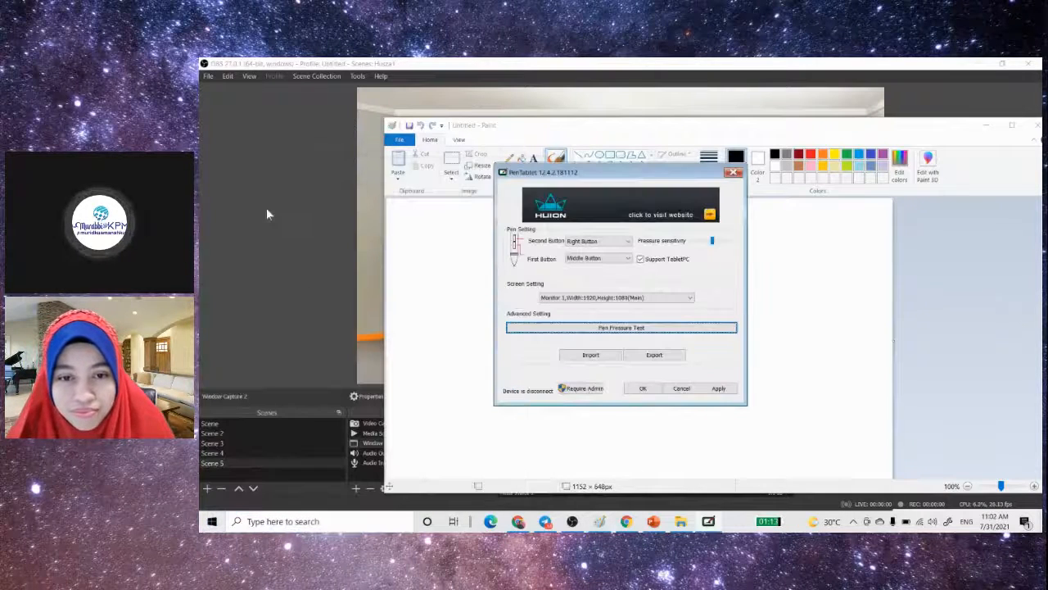
left_click_drag(513, 175, 685, 226)
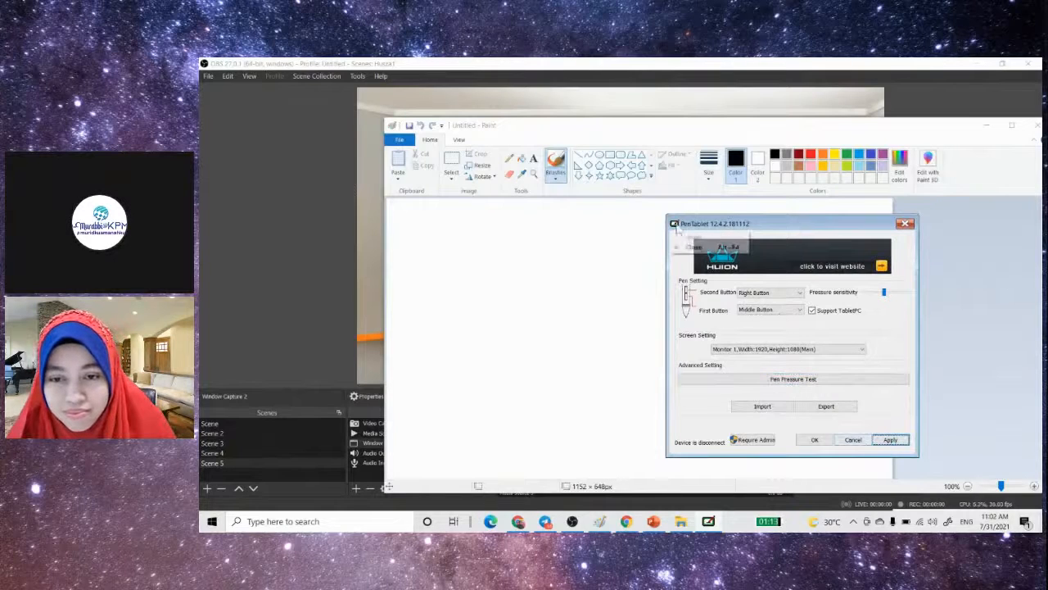
left_click(824, 440)
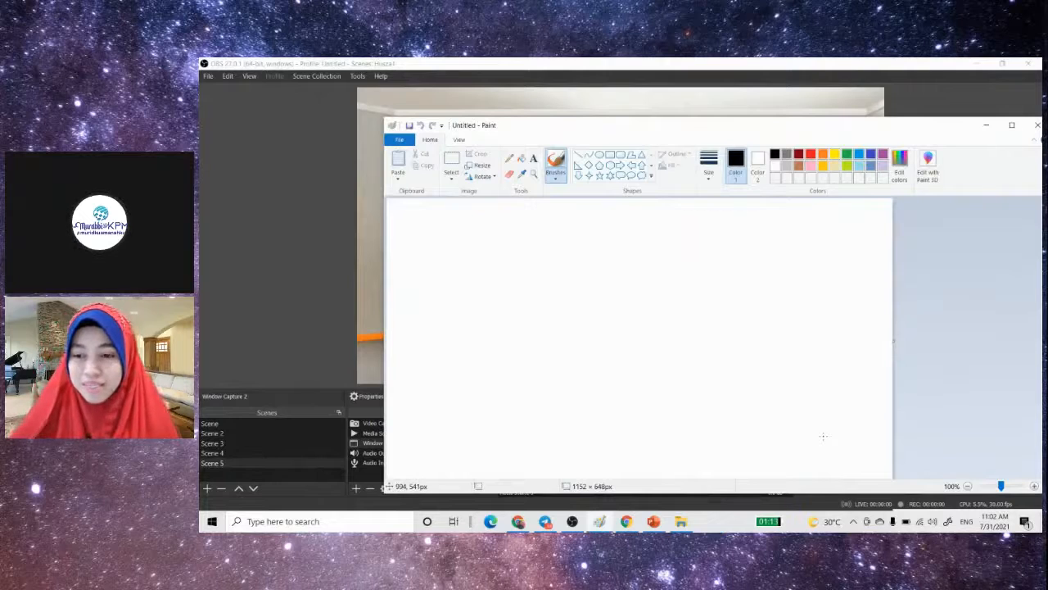
- Reopen the Huion PenTablet settings over Paint, then open and close the pen pressure test
left_click(211, 521)
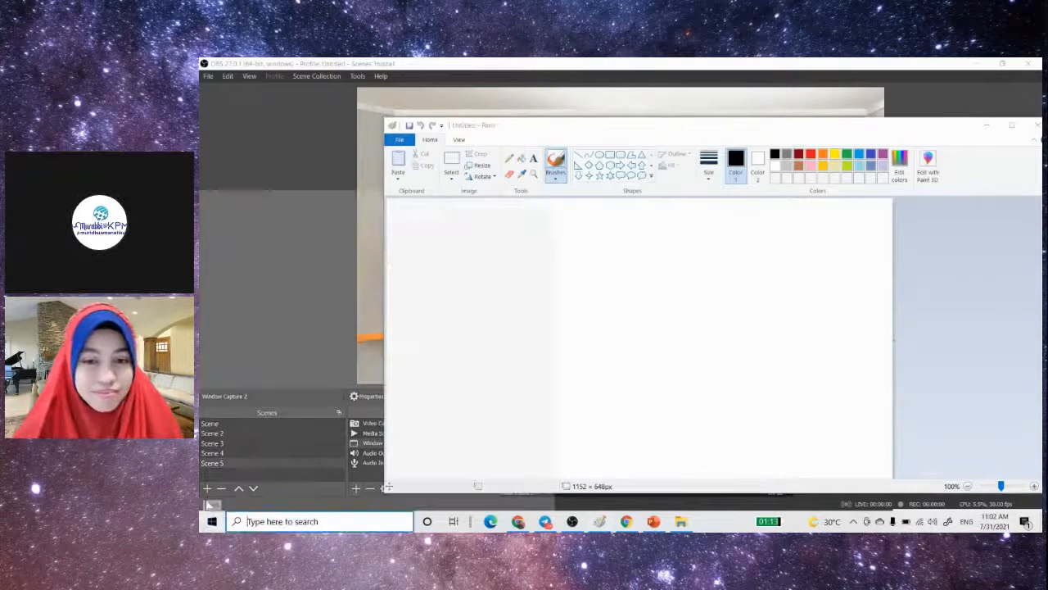
left_click(267, 233)
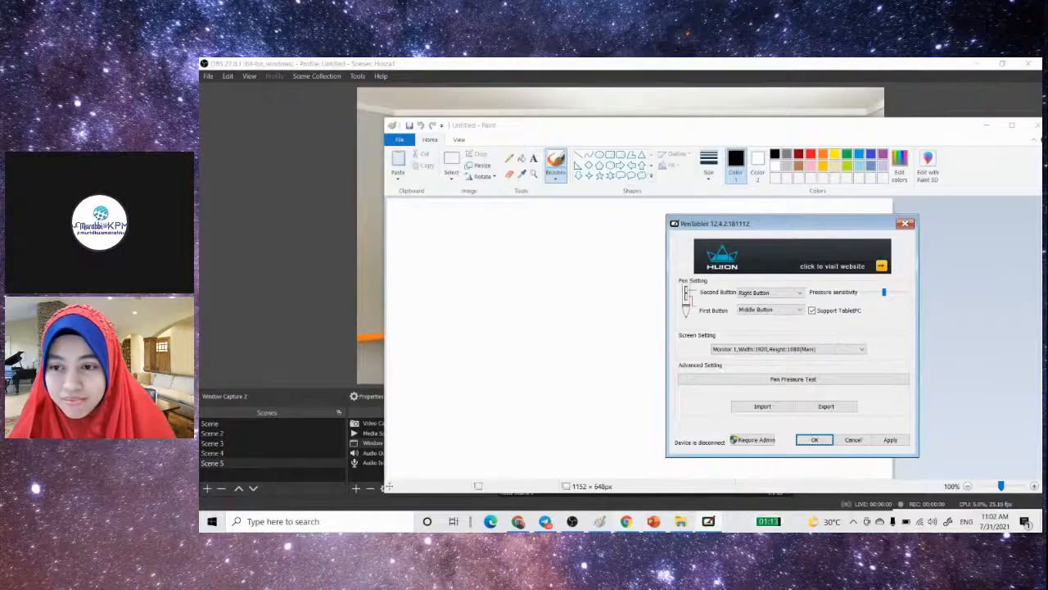
left_click(600, 522)
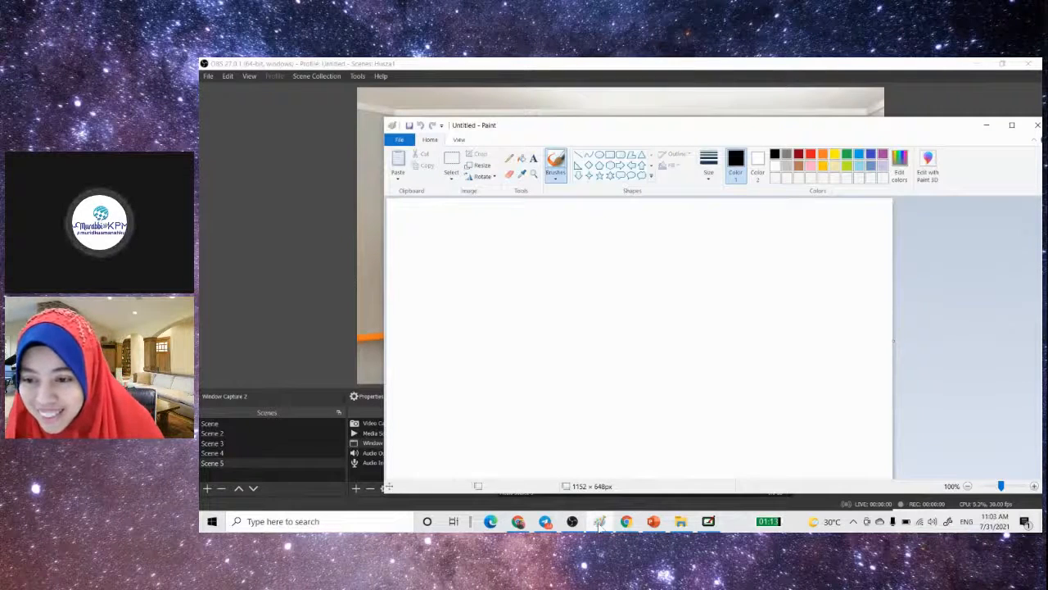
left_click(600, 524)
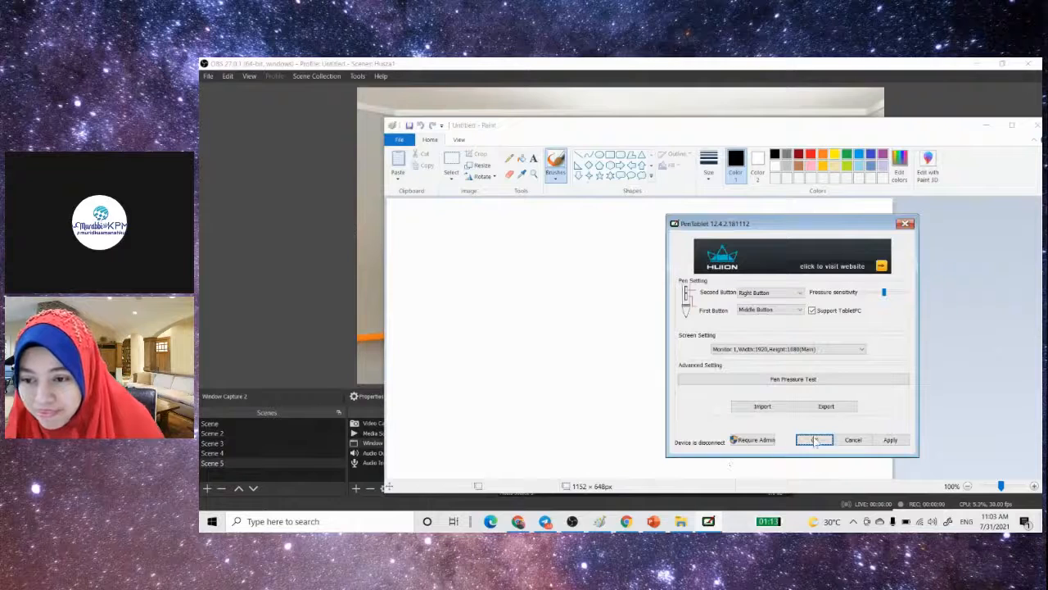
left_click(810, 380)
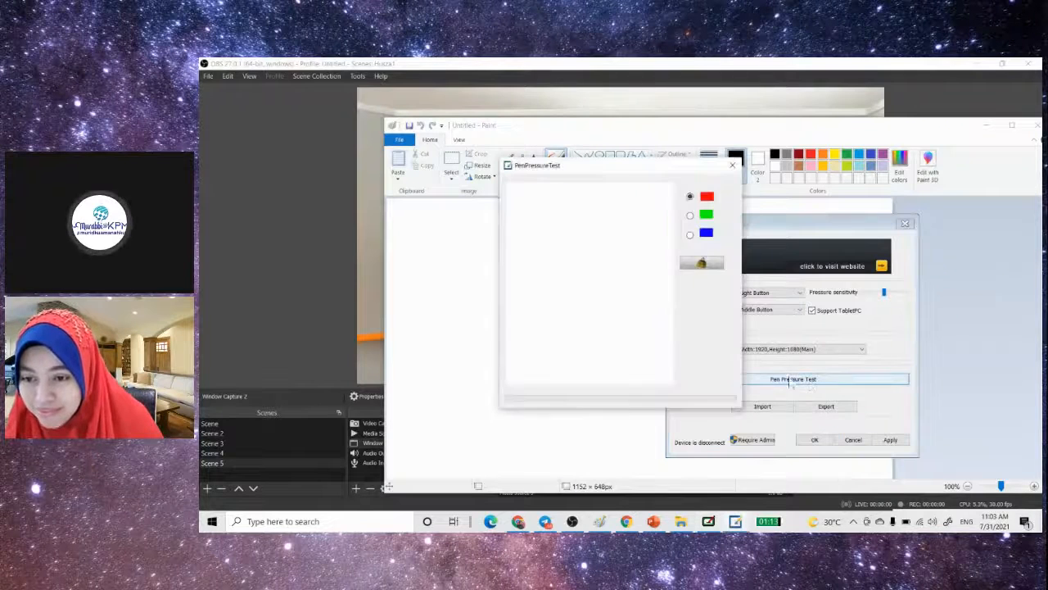
left_click(734, 166)
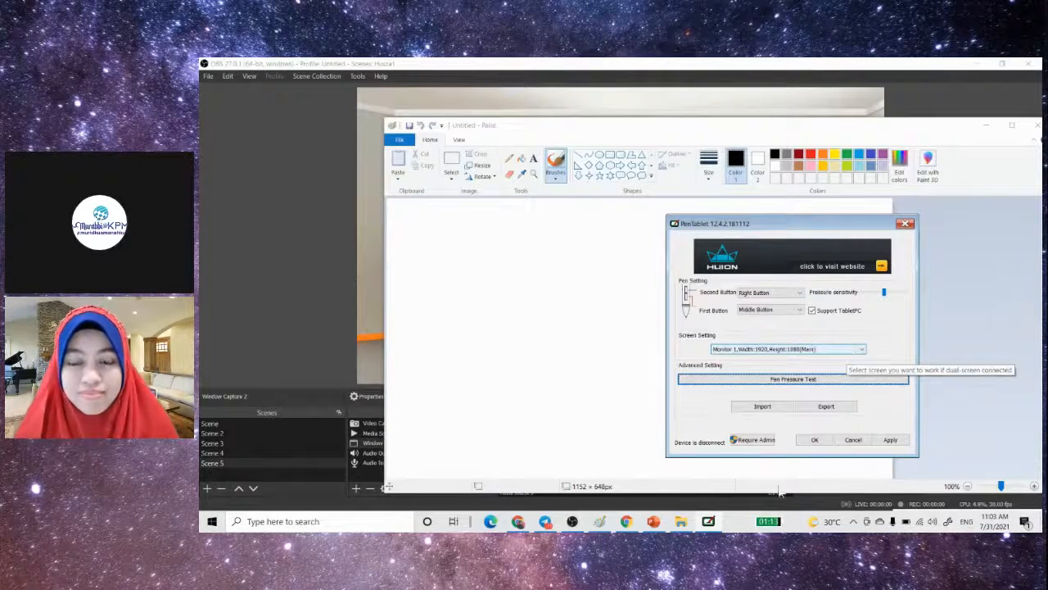
- Apply and close the PenTablet settings, trying the pen with a short vertical stroke on the Paint canvas
left_click(891, 440)
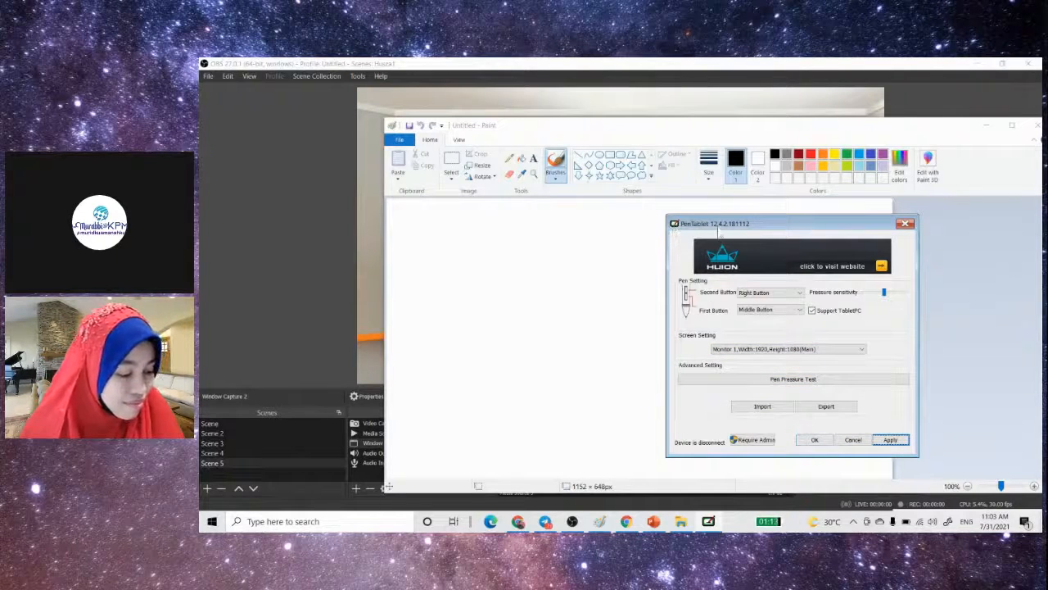
left_click_drag(818, 228, 855, 303)
left_click(942, 297)
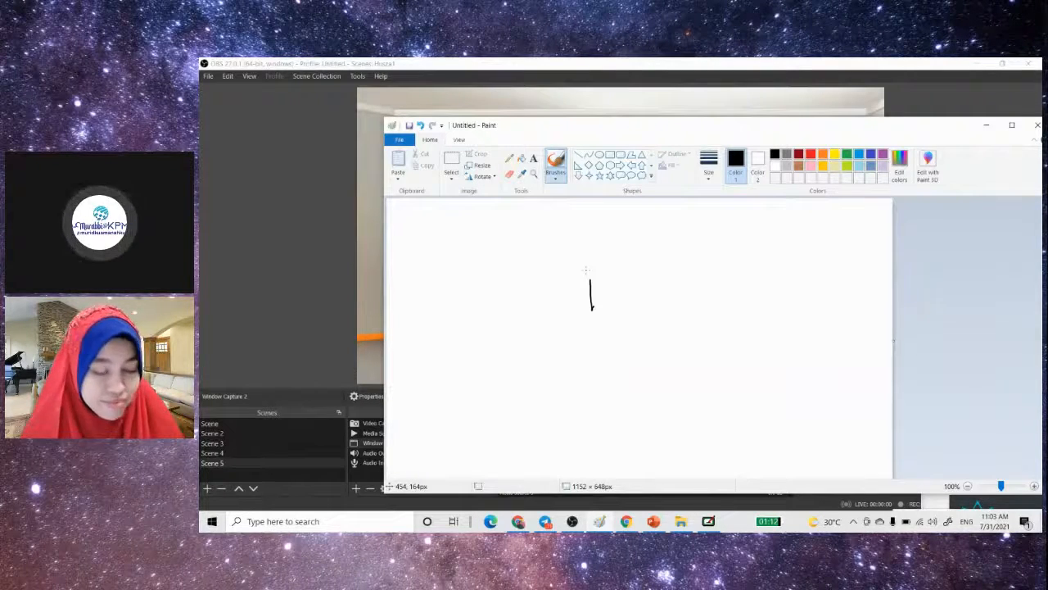
left_click(717, 525)
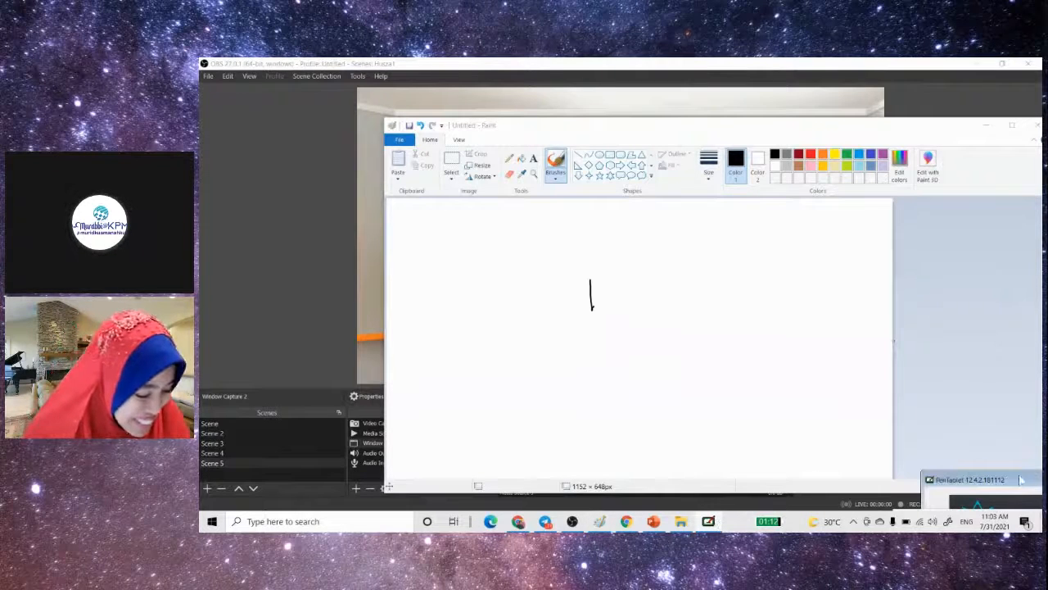
left_click_drag(1021, 479, 533, 243)
left_click(579, 457)
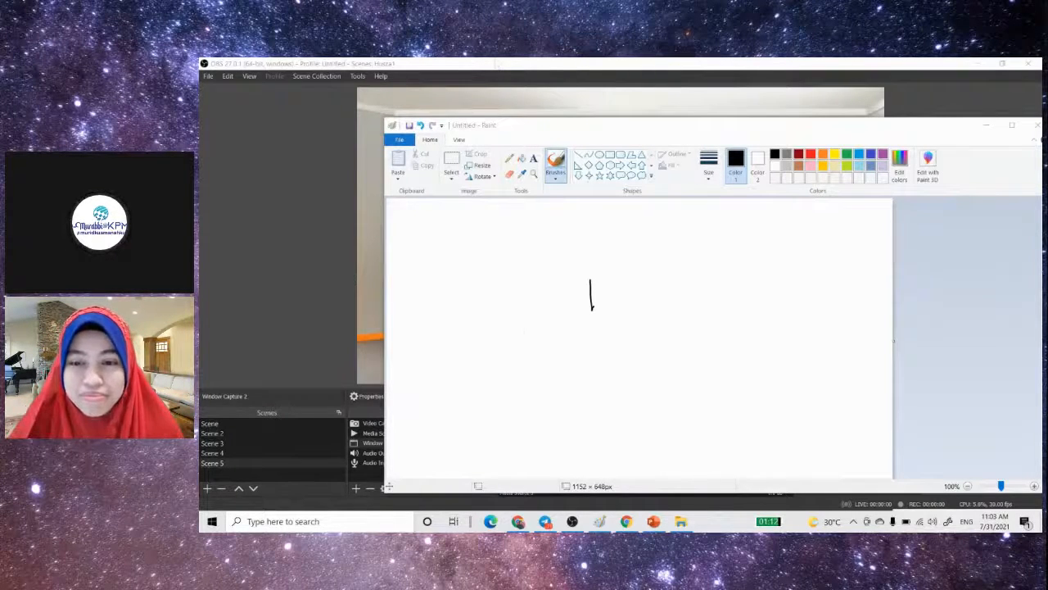
- Place the Paint window over the lower part of OBS, clear of the board in the scene preview
right_click(497, 63)
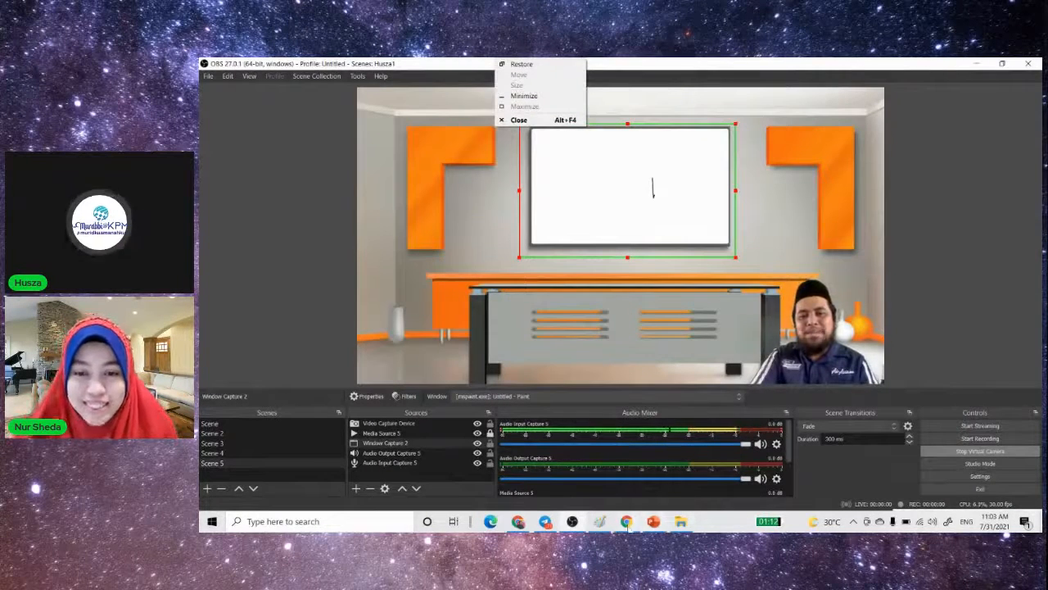
left_click(600, 522)
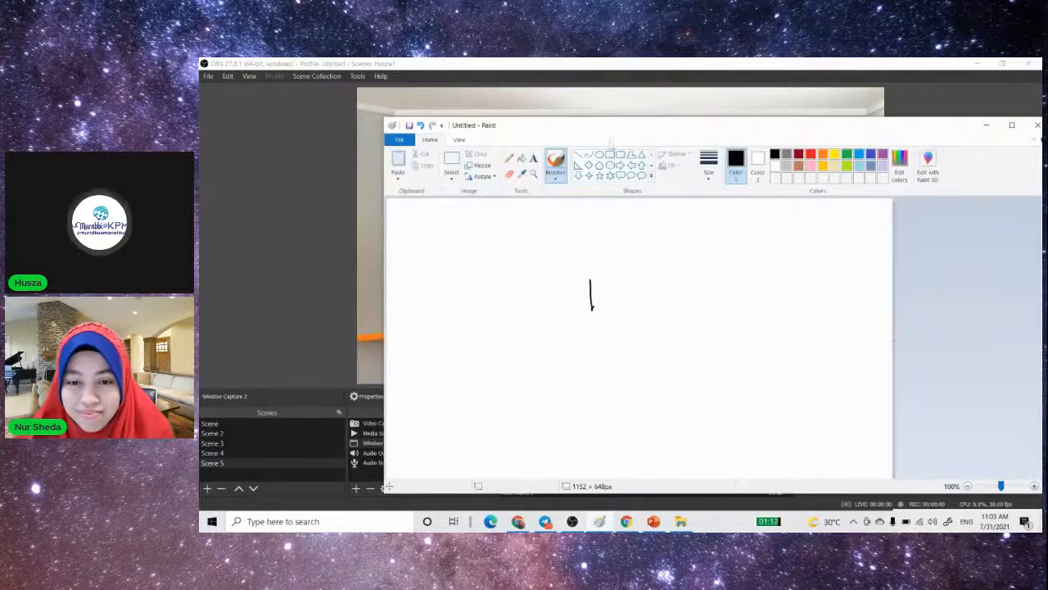
mouse_move(611, 135)
left_mouse_down()
mouse_move(811, 220)
mouse_move(882, 234)
left_mouse_up()
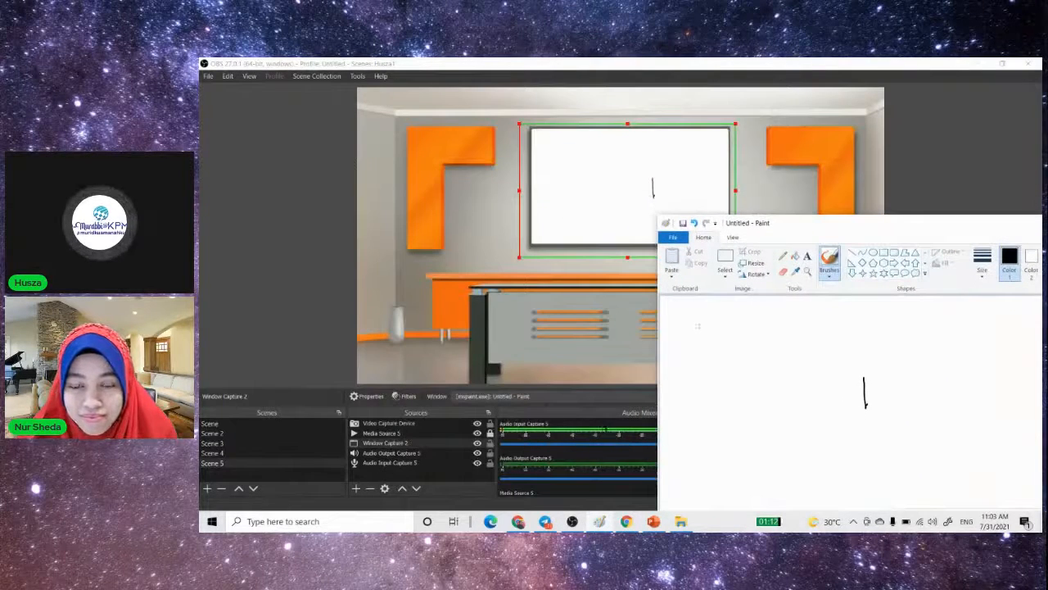
- Handwrite a row of sample letters across the upper part of the Paint canvas and draw a downward arrow beneath them
mouse_move(701, 324)
left_mouse_down()
mouse_move(637, 368)
mouse_move(671, 351)
left_mouse_up()
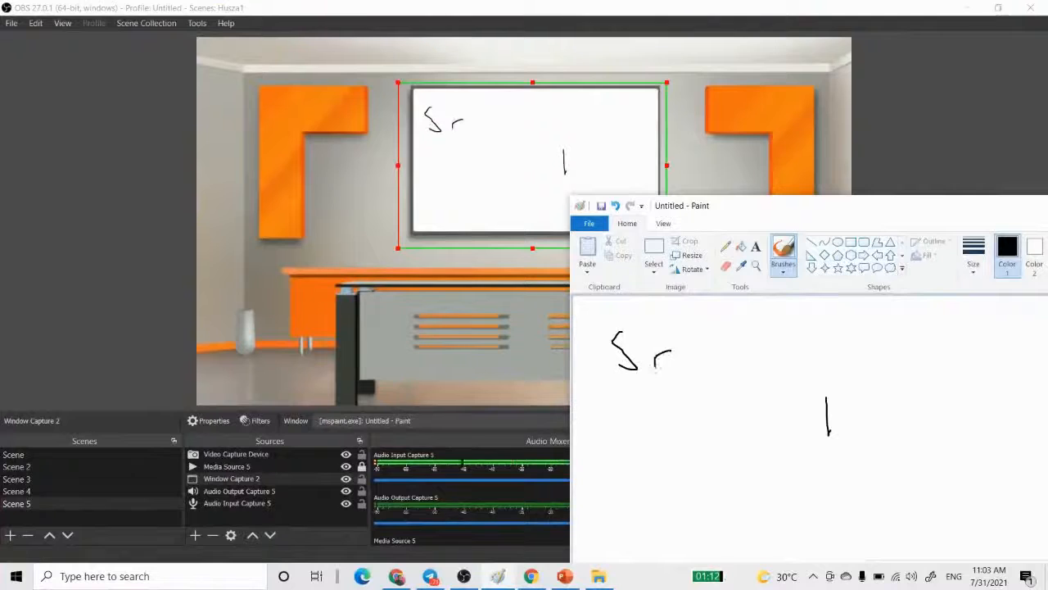
left_click_drag(697, 312, 696, 370)
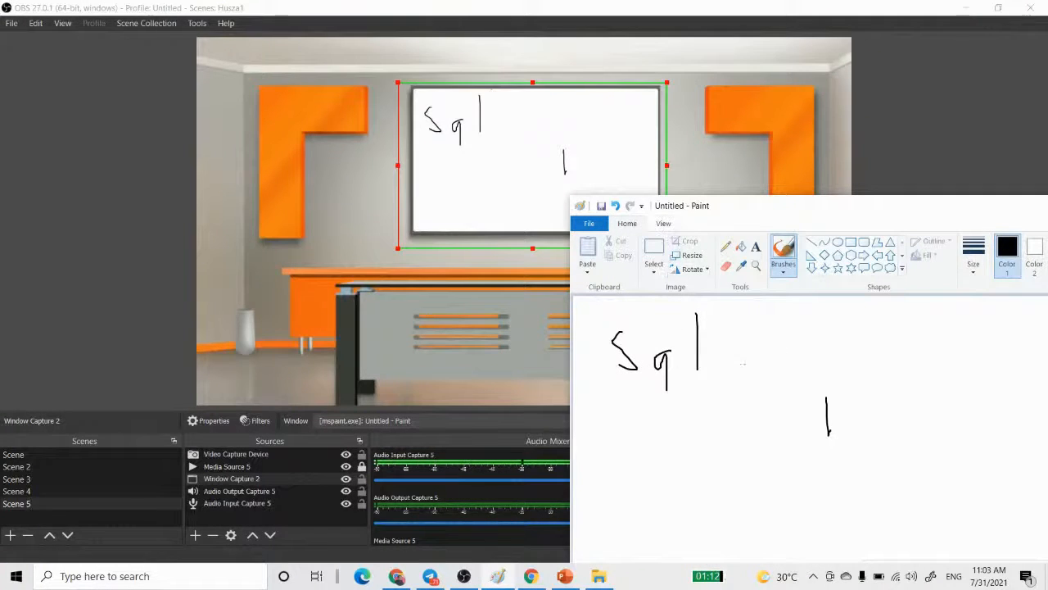
mouse_move(697, 354)
left_mouse_down()
mouse_move(749, 360)
mouse_move(720, 397)
left_mouse_up()
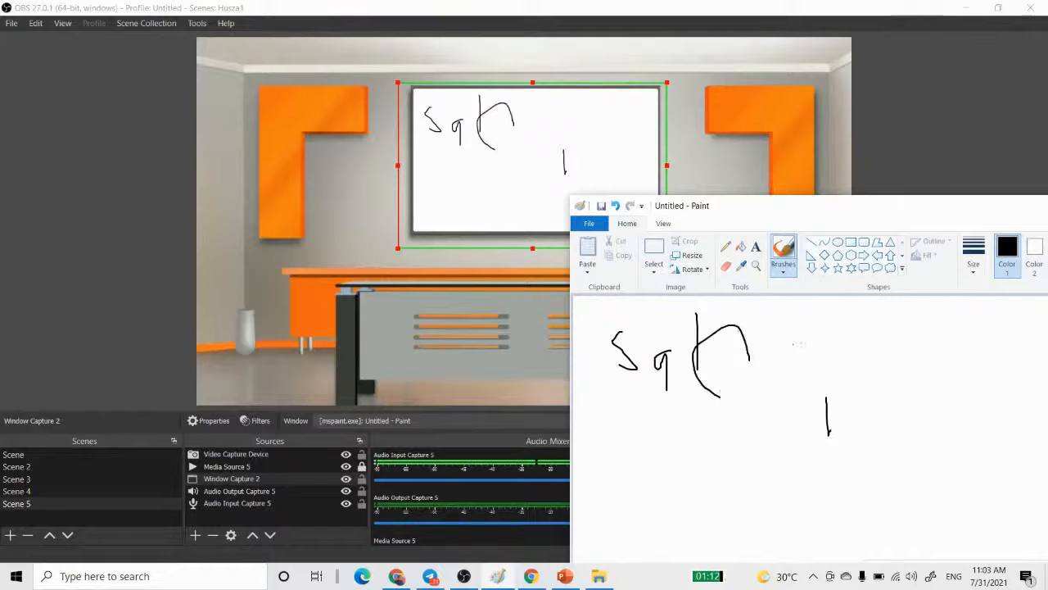
mouse_move(831, 324)
left_mouse_down()
mouse_move(829, 354)
mouse_move(835, 326)
left_mouse_up()
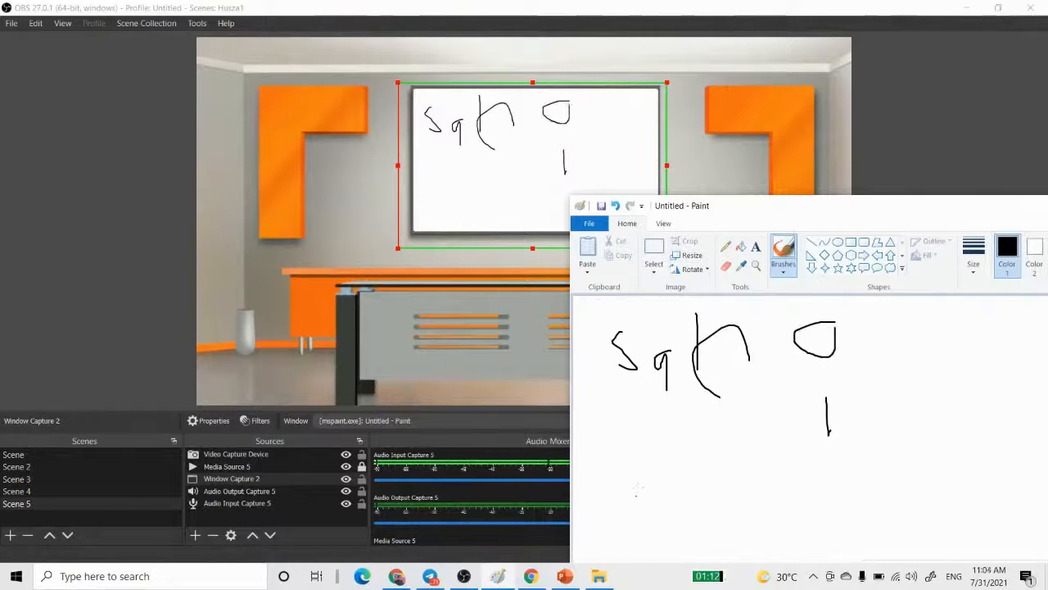
mouse_move(639, 426)
left_mouse_down()
mouse_move(649, 494)
mouse_move(661, 470)
left_mouse_up()
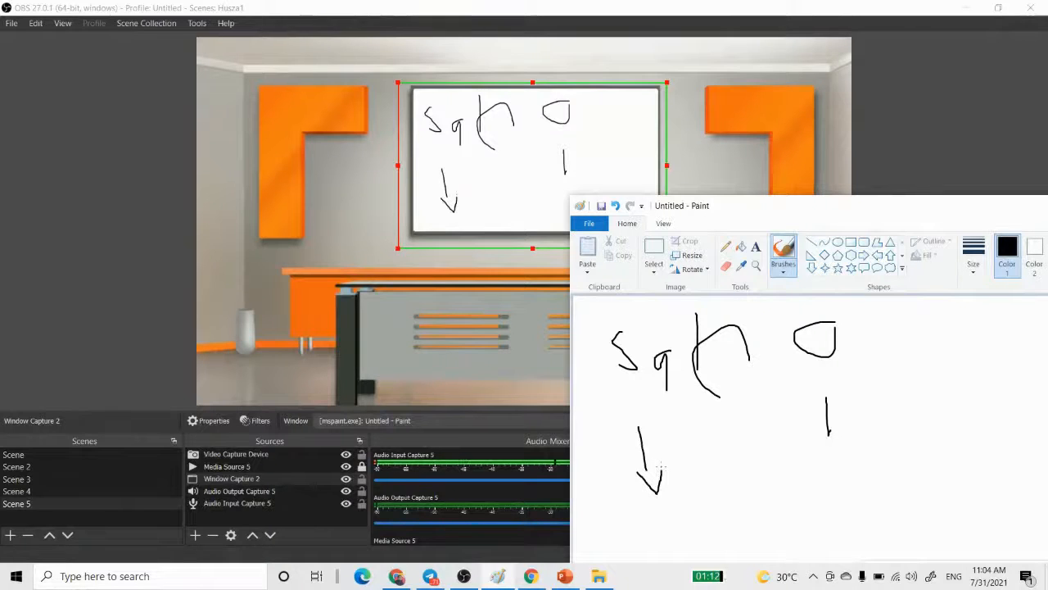
- Move the Paint window aside, return to OBS and switch to the first saved scene collection in the list
left_click_drag(870, 206, 447, 228)
left_click(888, 234)
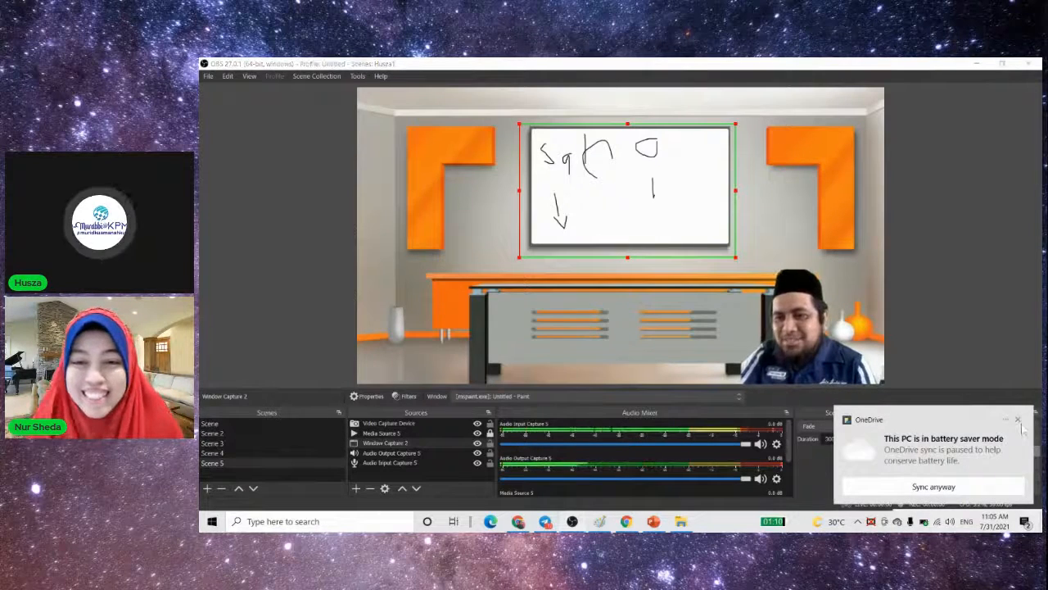
left_click(309, 76)
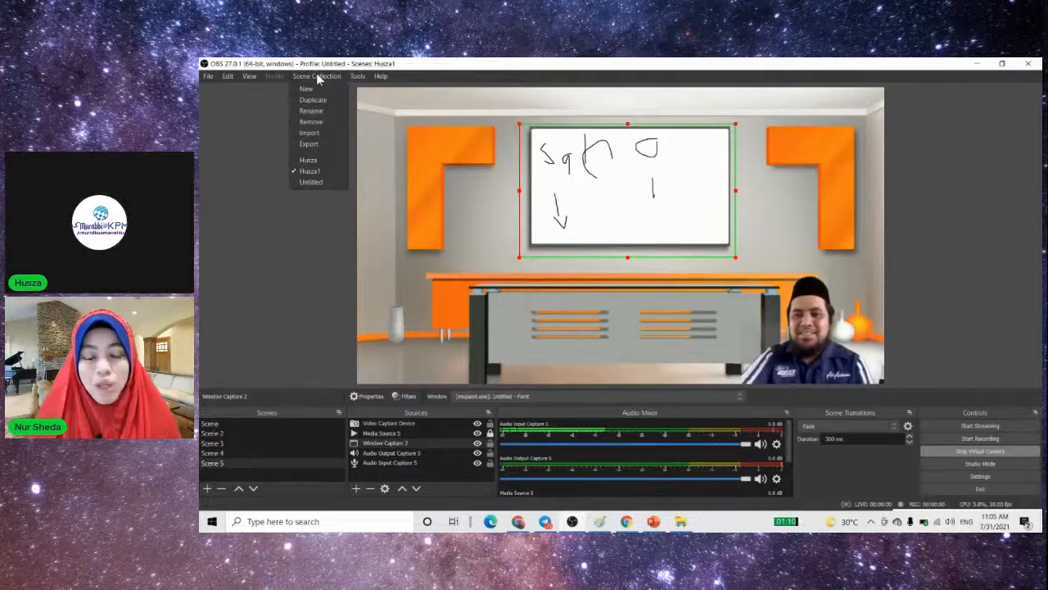
mouse_move(357, 76)
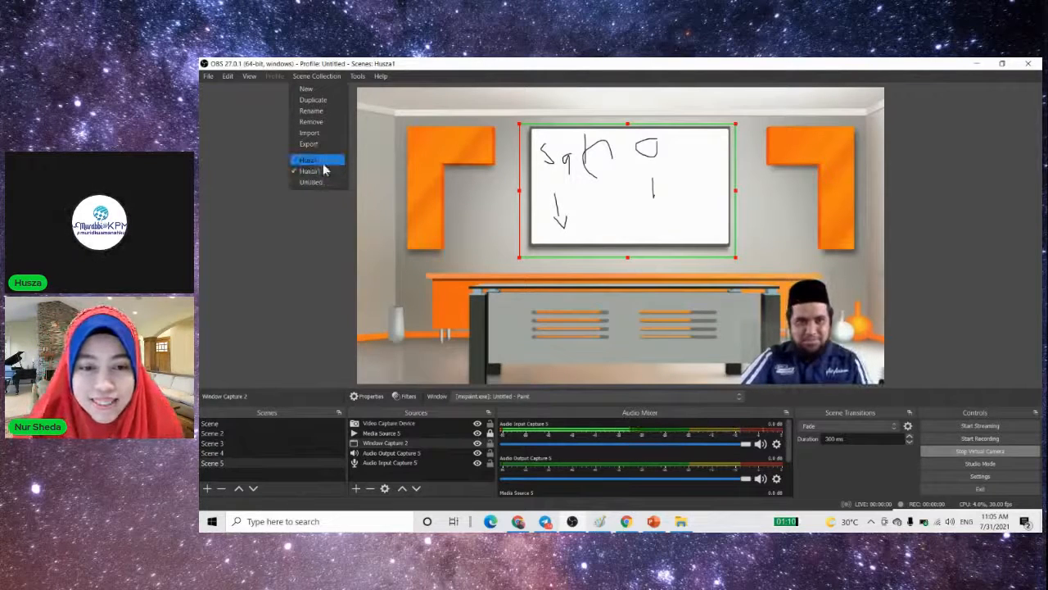
left_click(321, 161)
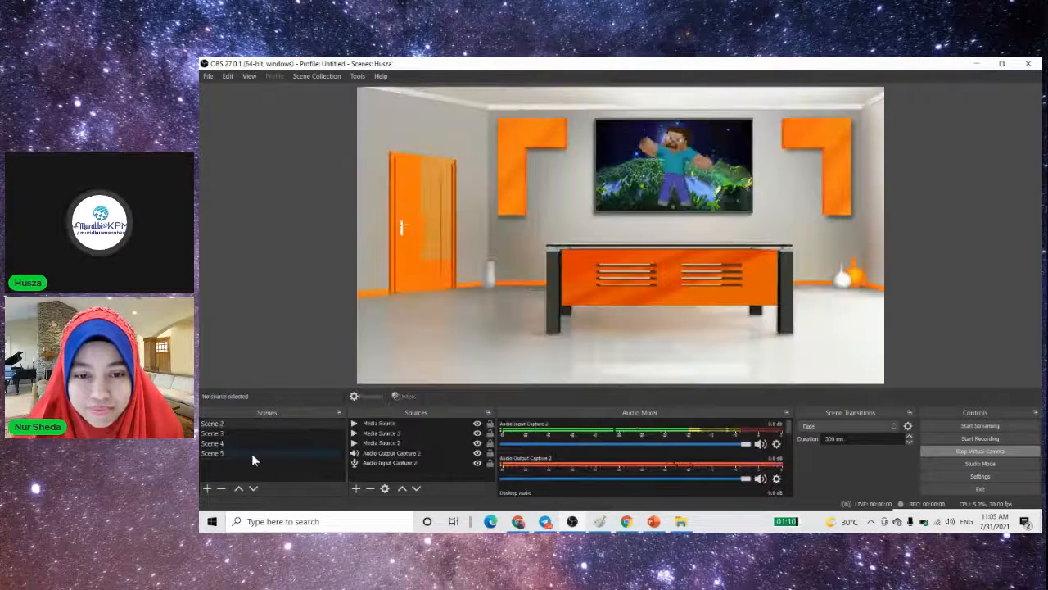
- Preview Scene 3, Scene 4, Scene 5 and Scene 2 of this scene collection one after another
left_click(231, 433)
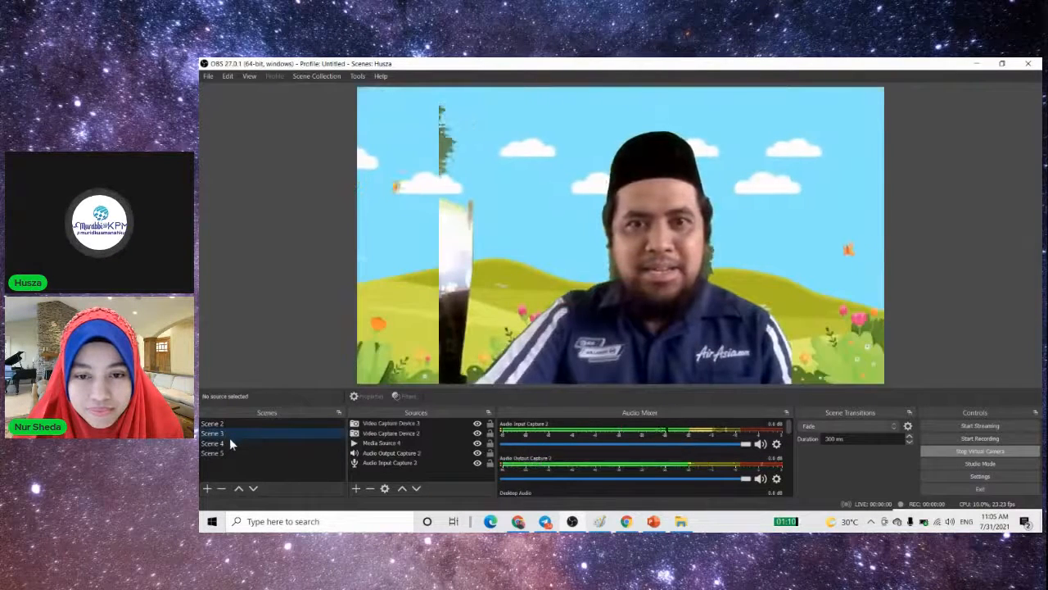
left_click(229, 441)
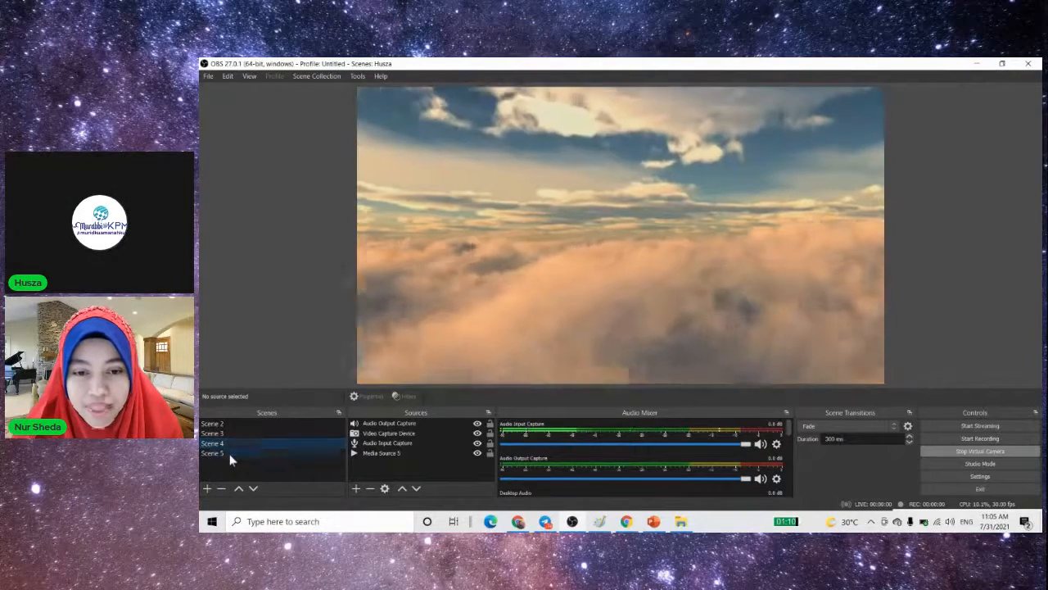
left_click(229, 455)
left_click(225, 421)
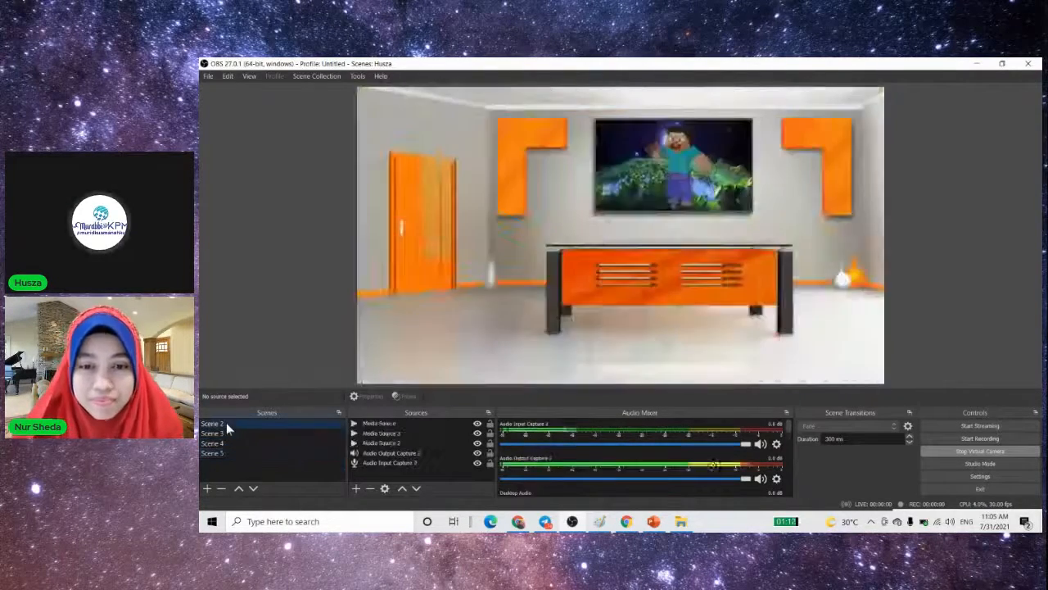
- Switch back to the second saved scene collection, which holds the classroom scene with the keyed webcam
left_click(327, 73)
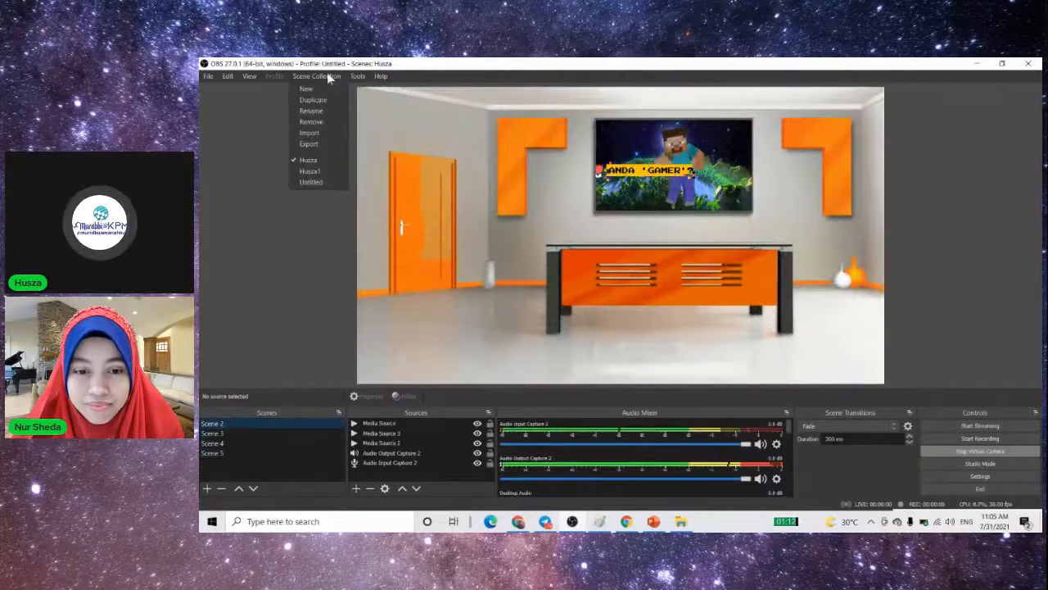
left_click(314, 168)
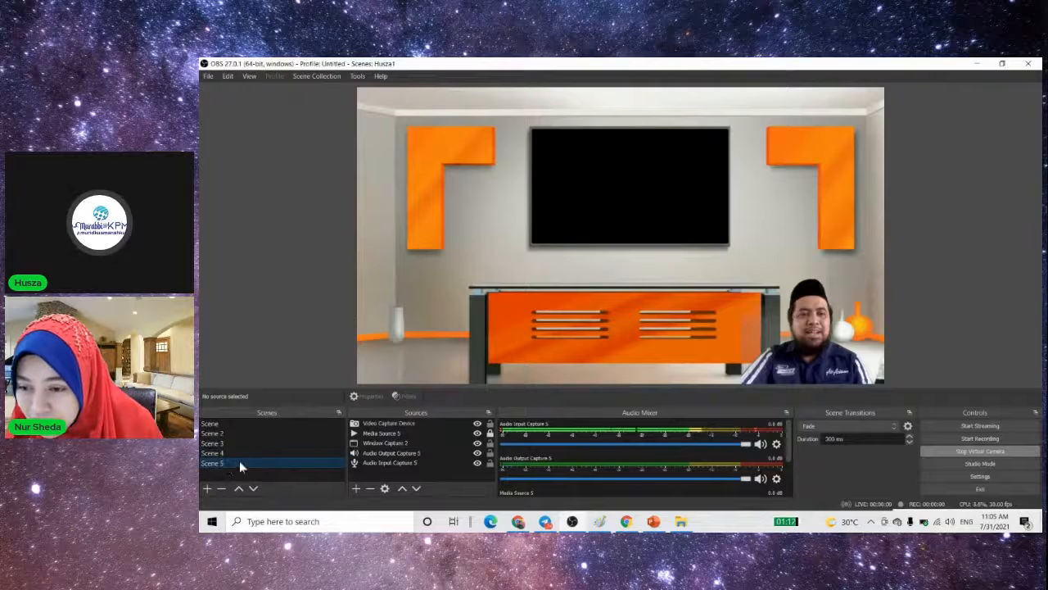
- Inspect the properties of the Video Capture Device source in Scene 5 and close them without changes
left_click(383, 424)
double_click(382, 424)
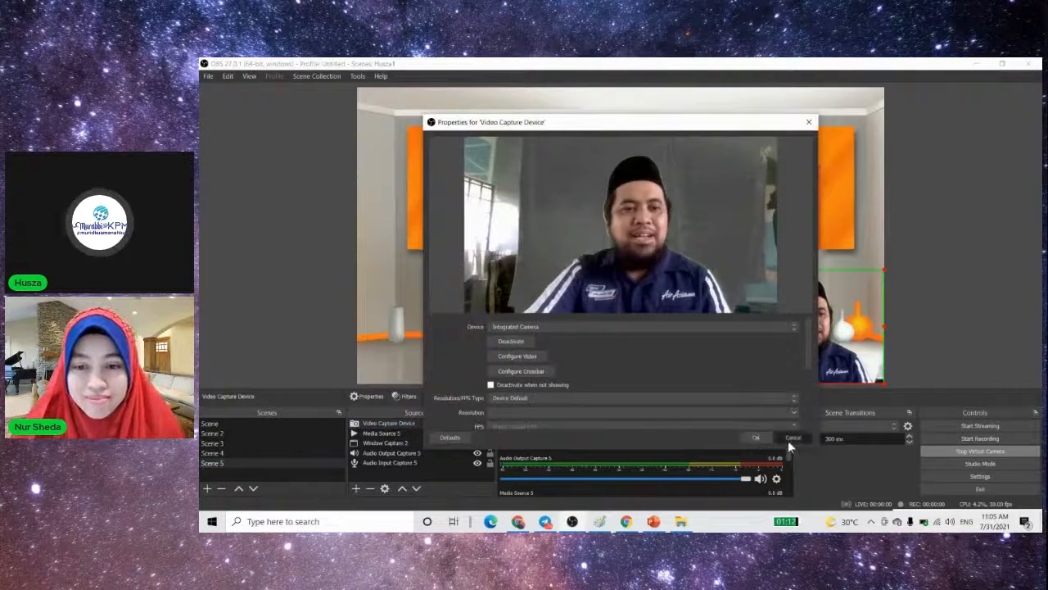
left_click(789, 439)
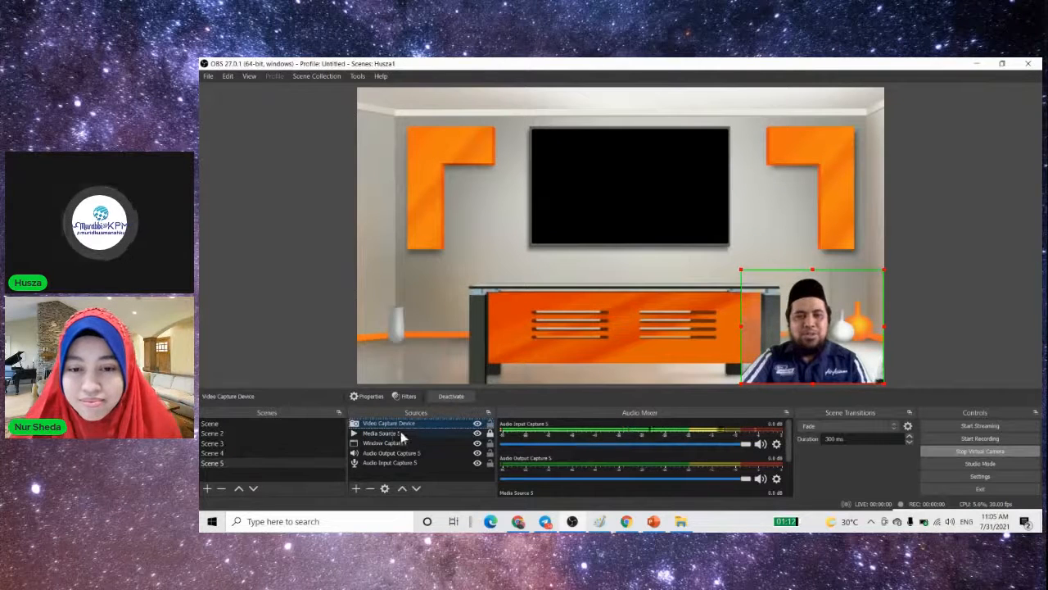
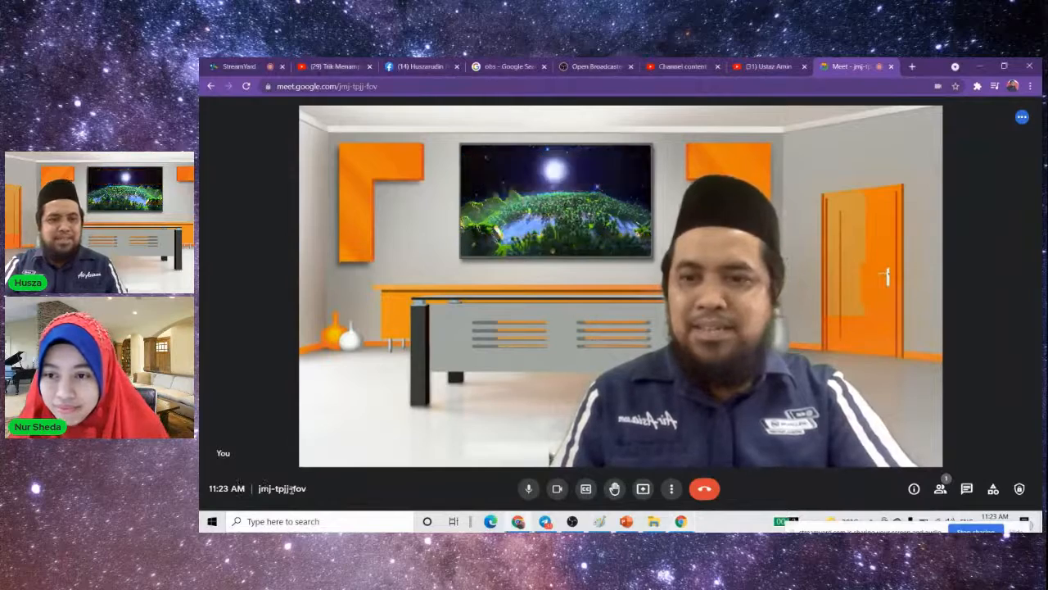
- Check the call's audio settings and close them without changes
left_click(673, 490)
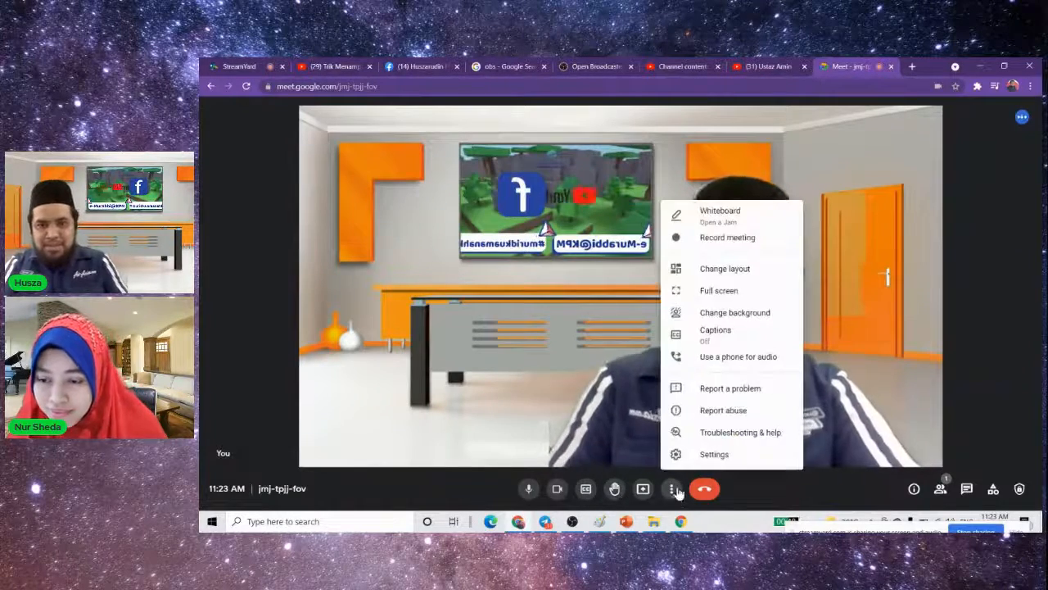
left_click(714, 455)
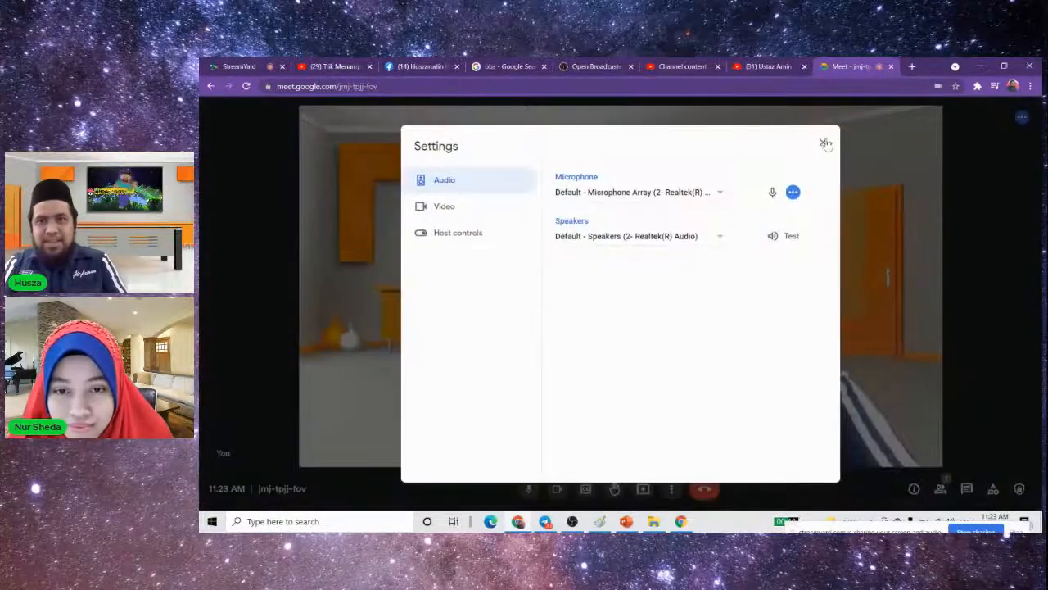
left_click(824, 143)
left_click(672, 489)
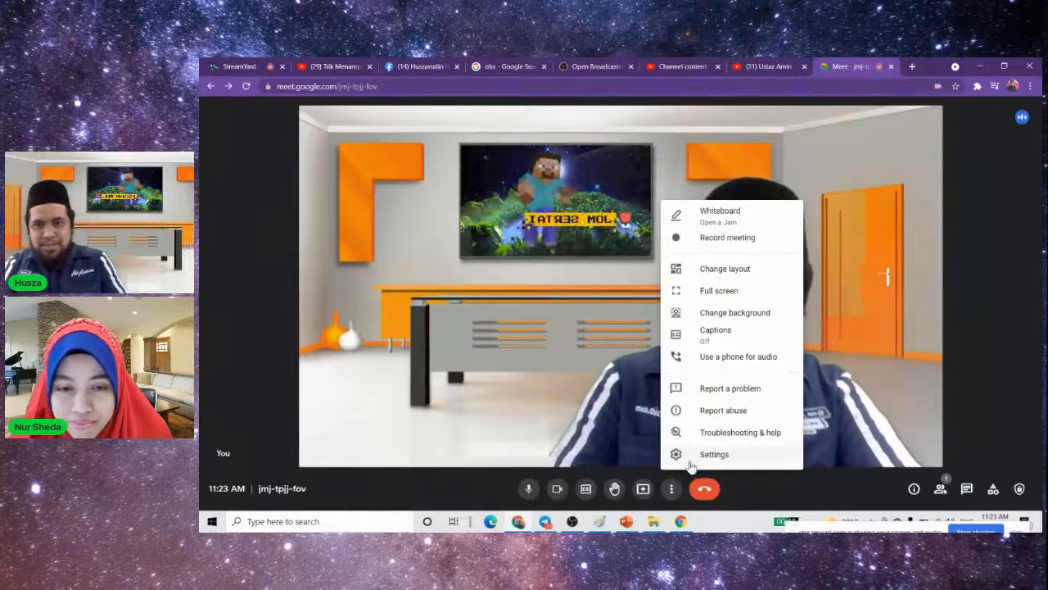
left_click(942, 439)
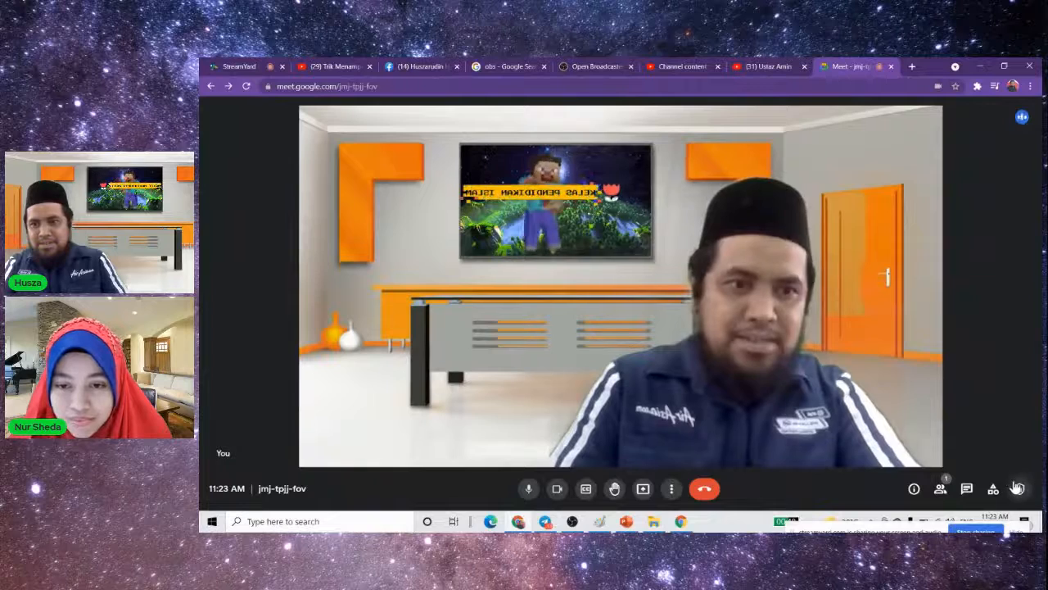
- Review the call's meeting safety options, its participant list and the ways to add people by invitation or phone call
left_click(1016, 488)
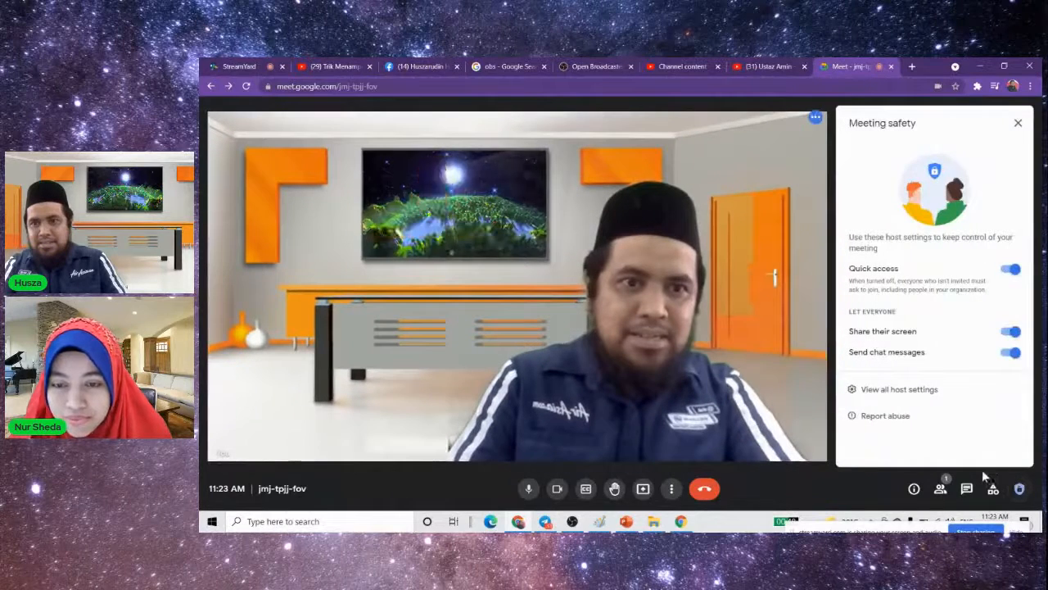
left_click(941, 491)
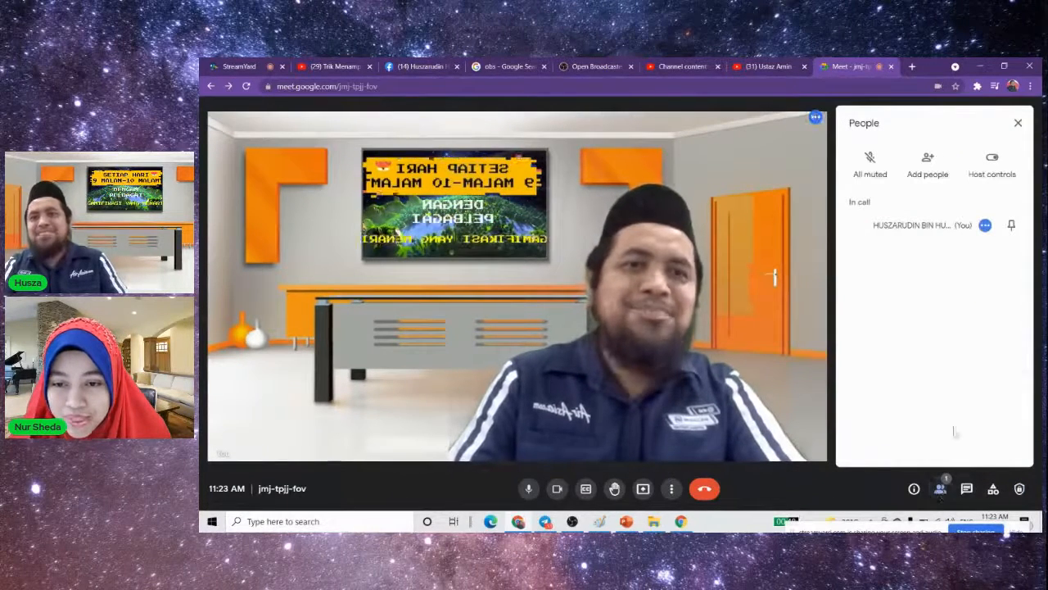
left_click(928, 159)
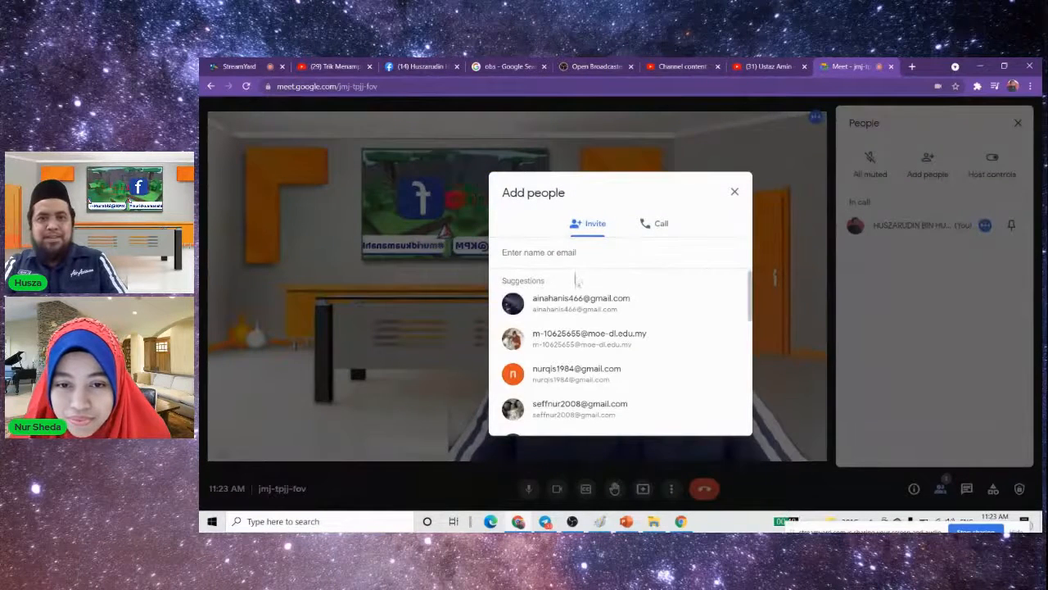
left_click(655, 222)
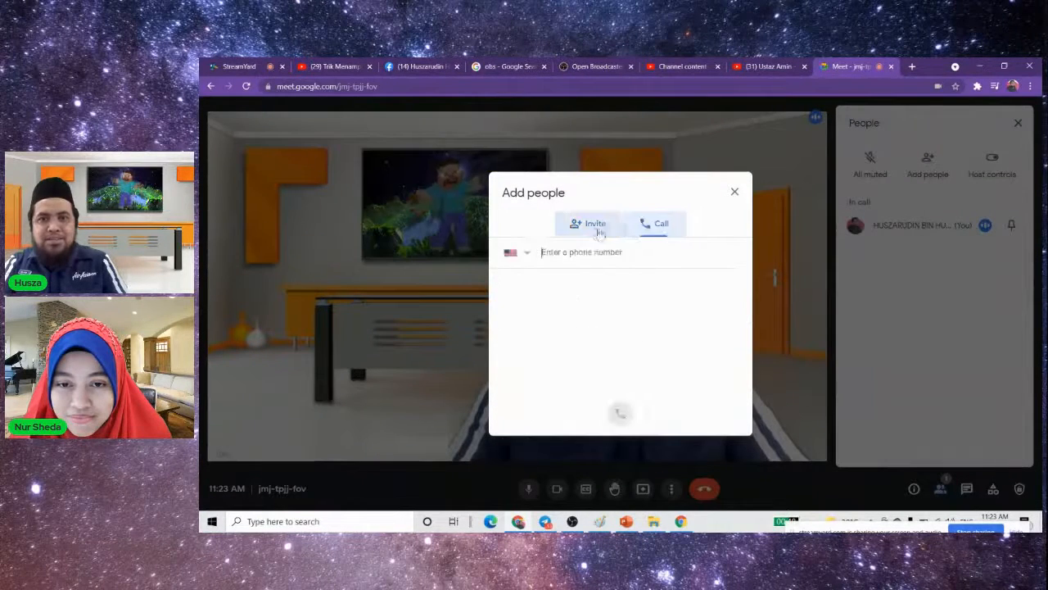
left_click(734, 192)
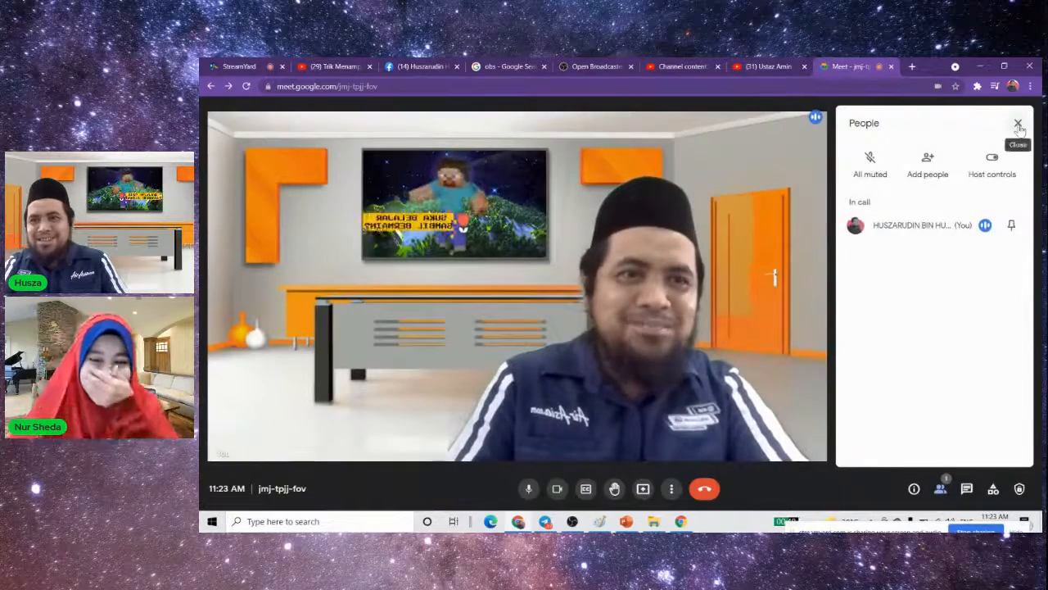
left_click(1018, 124)
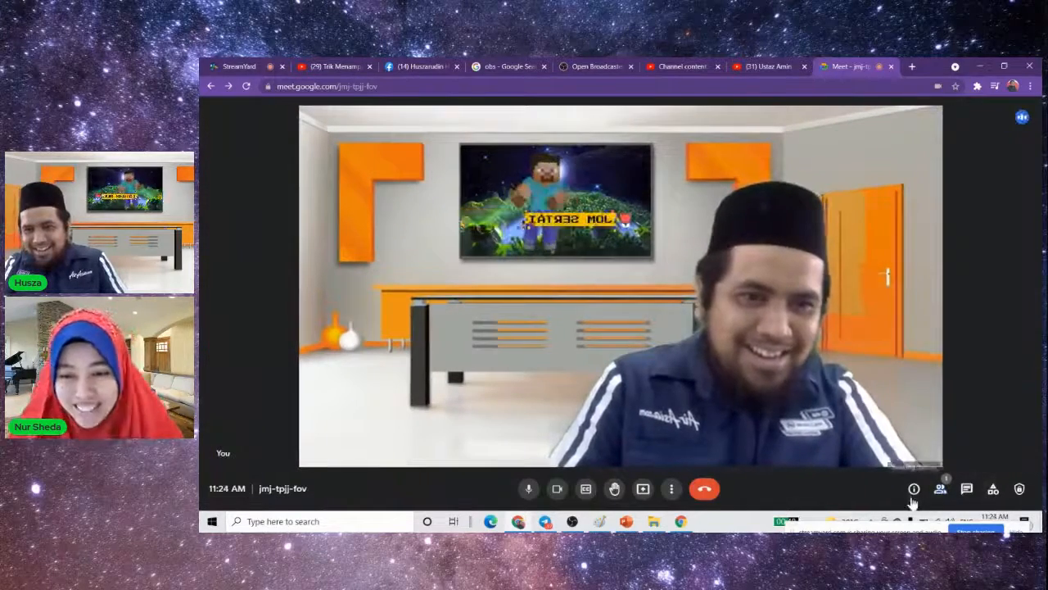
- Copy the meeting's joining info and post the meeting link as a comment in the StreamYard broadcast
left_click(914, 492)
left_click(875, 210)
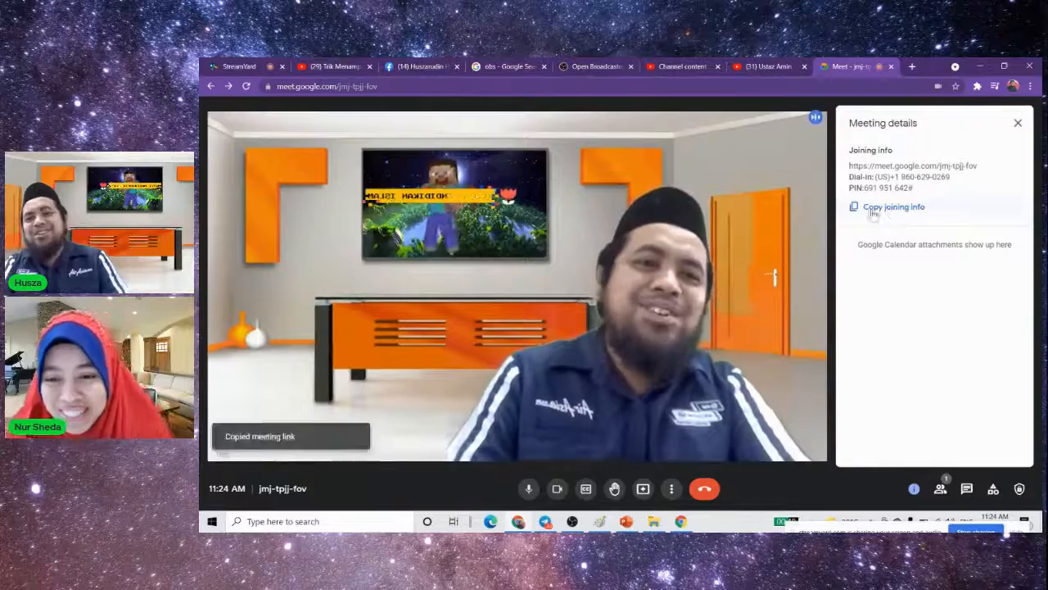
left_click(241, 69)
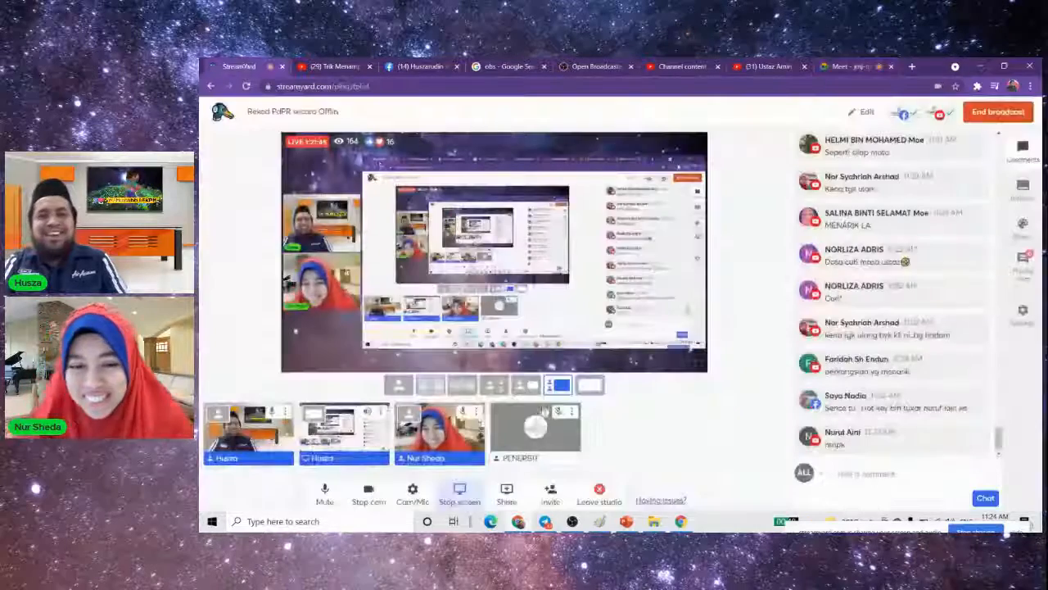
left_click(878, 480)
key("ctrl+v")
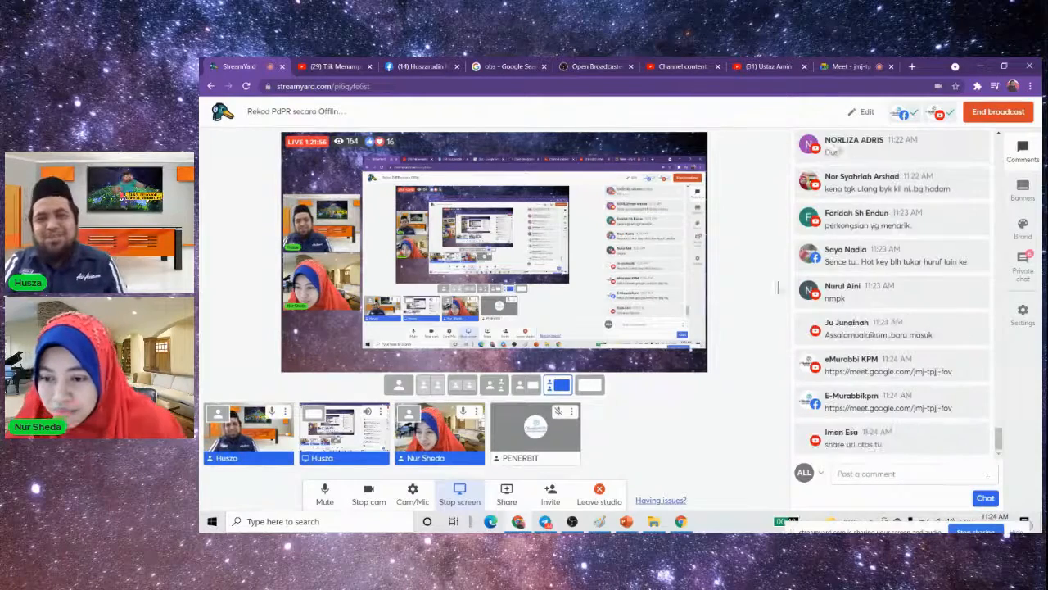
- Return to the Google Meet call, close the meeting details and admit the first groups of people waiting to join
left_click(843, 65)
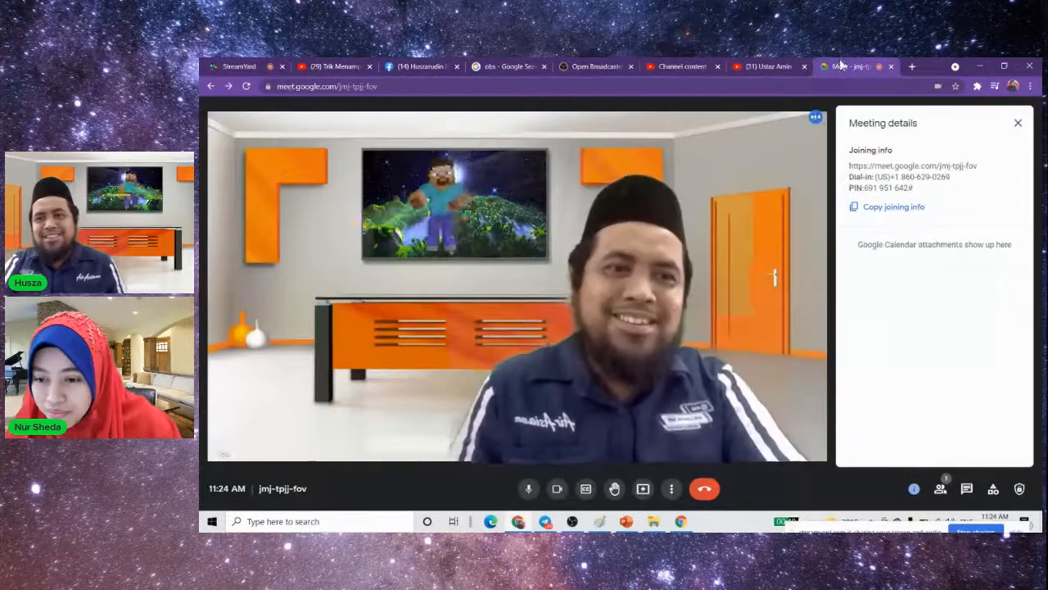
left_click(1017, 118)
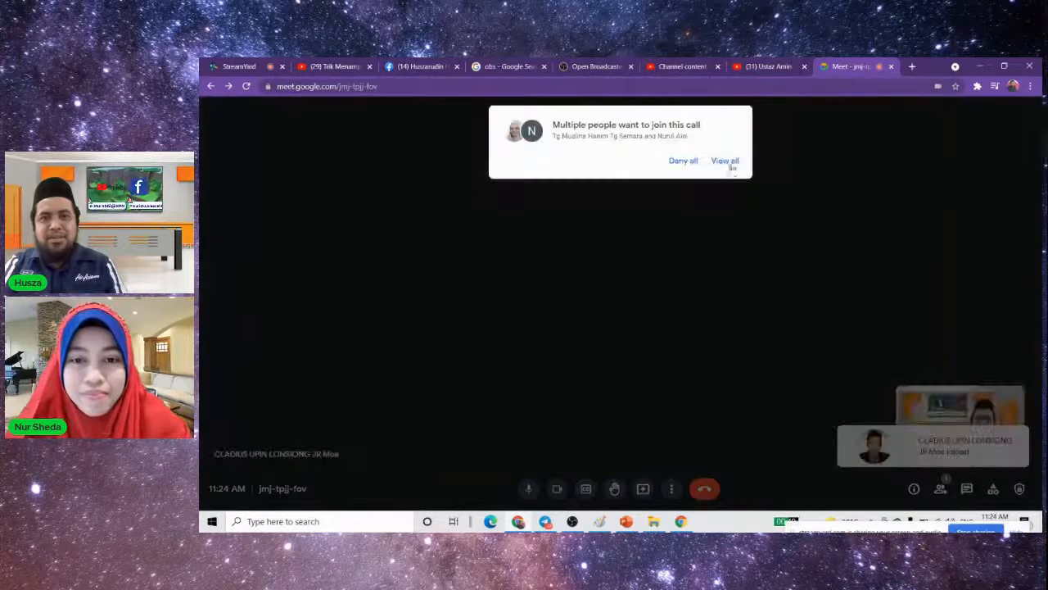
left_click(725, 161)
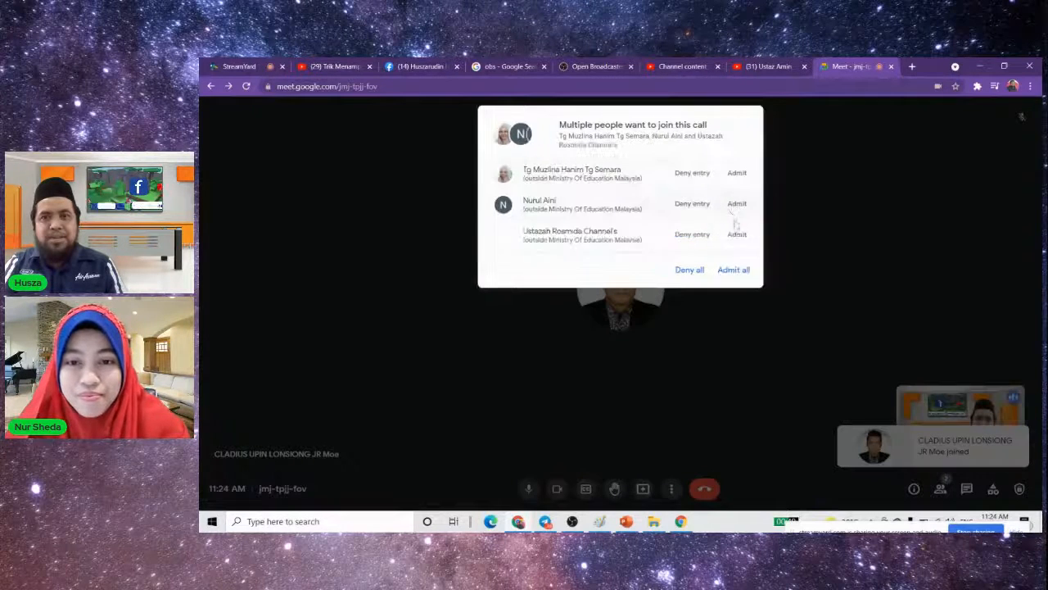
left_click(732, 300)
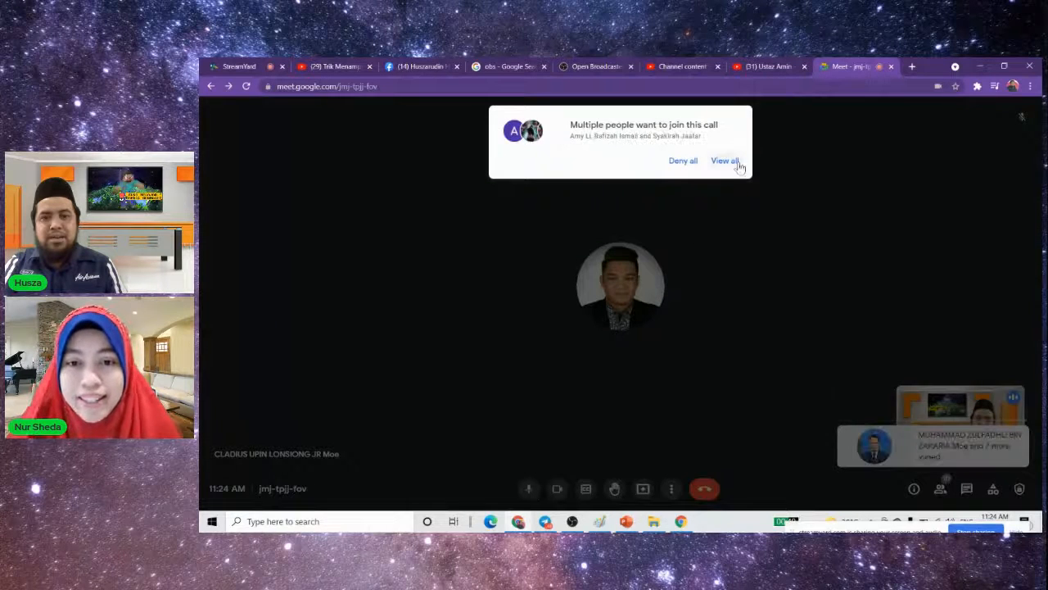
left_click(737, 164)
left_click(725, 264)
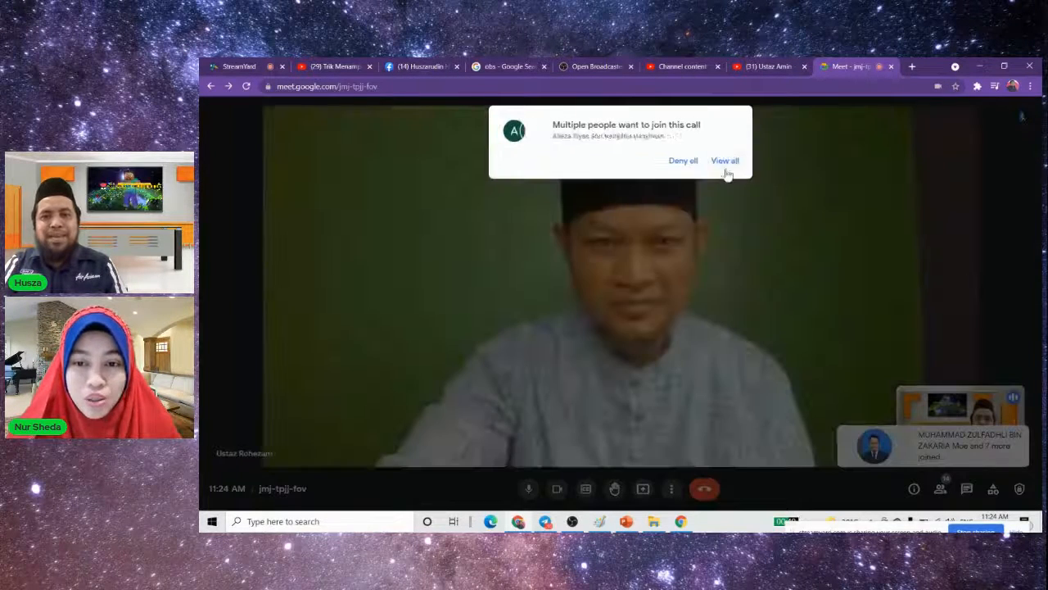
- Admit the further groups of people asking to join the call as their requests arrive
left_click(726, 166)
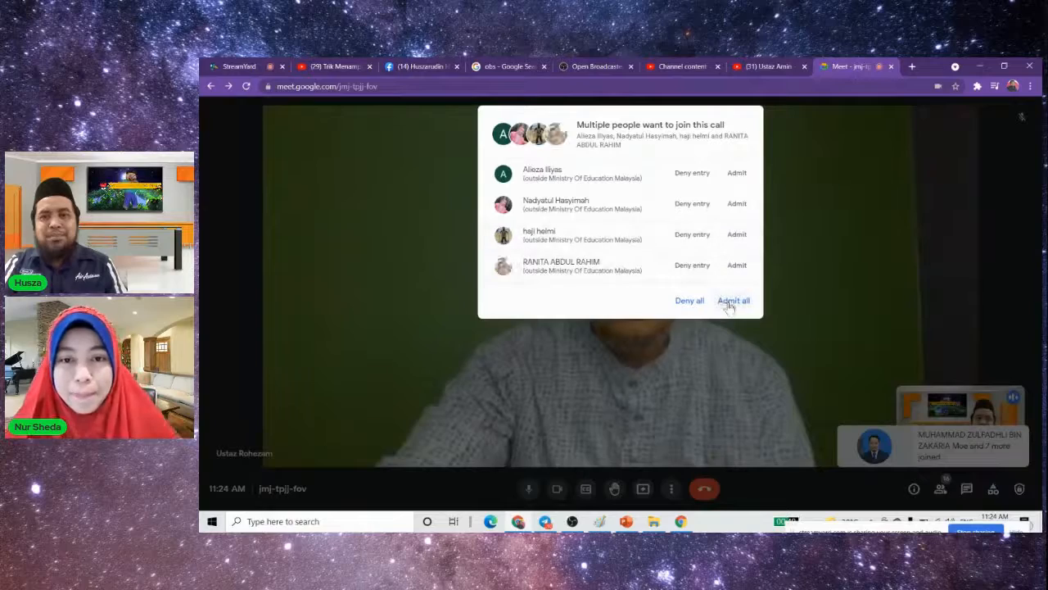
left_click(733, 301)
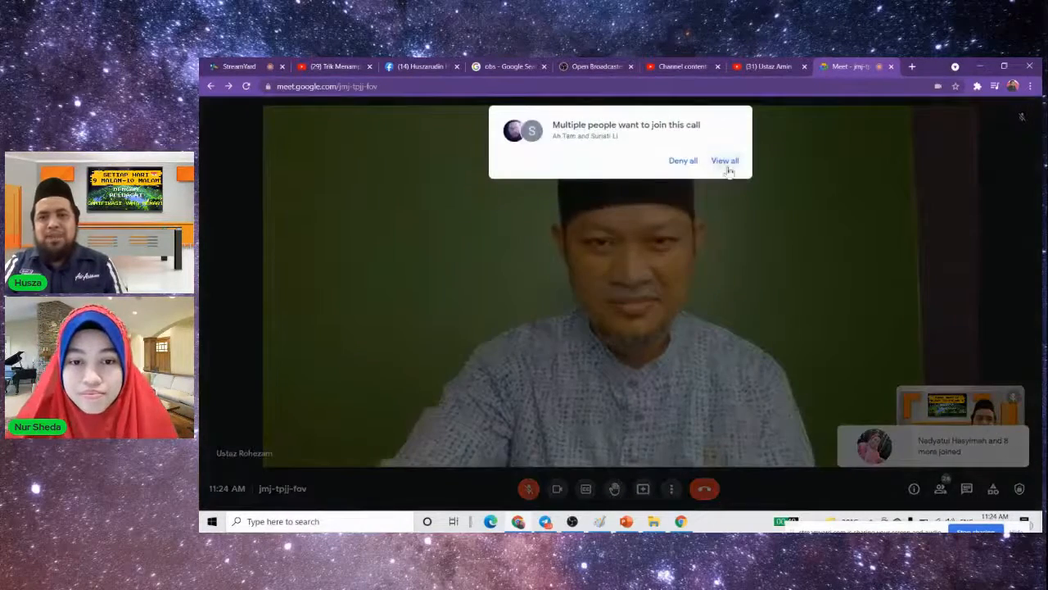
left_click(726, 164)
left_click(736, 300)
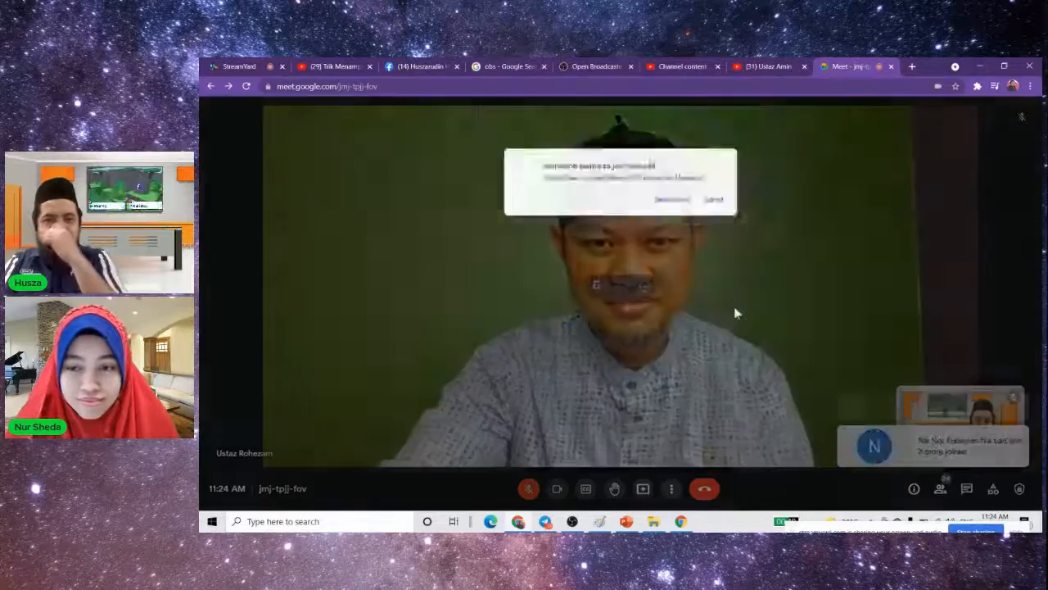
left_click(725, 162)
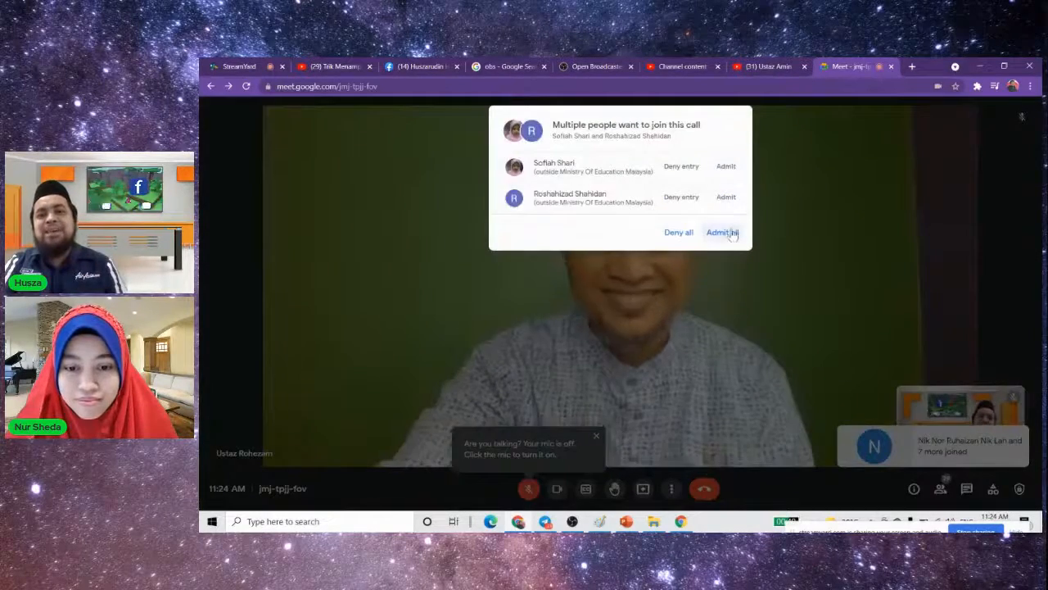
left_click(733, 234)
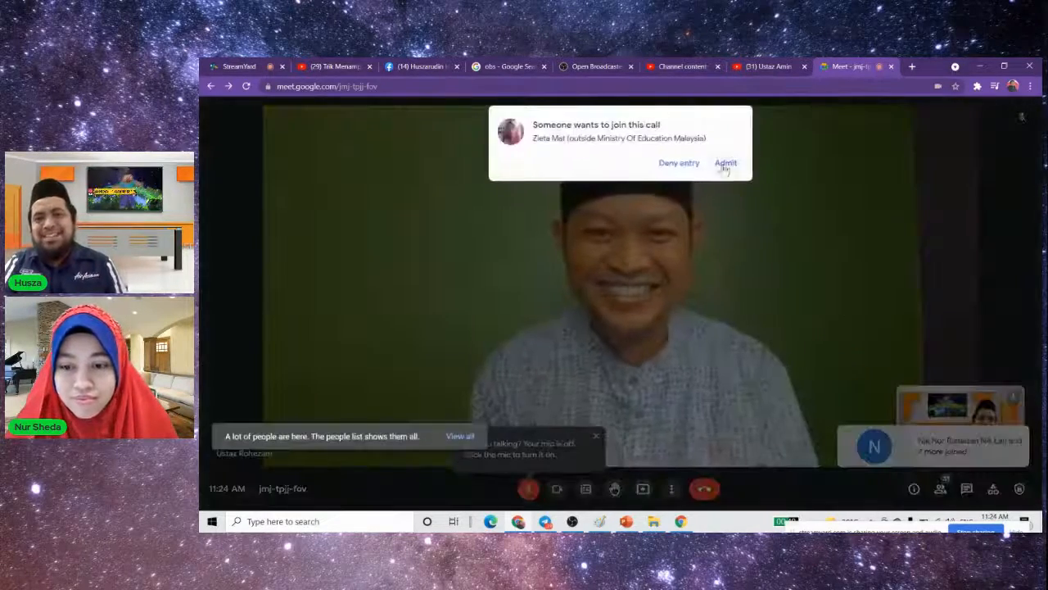
left_click(725, 163)
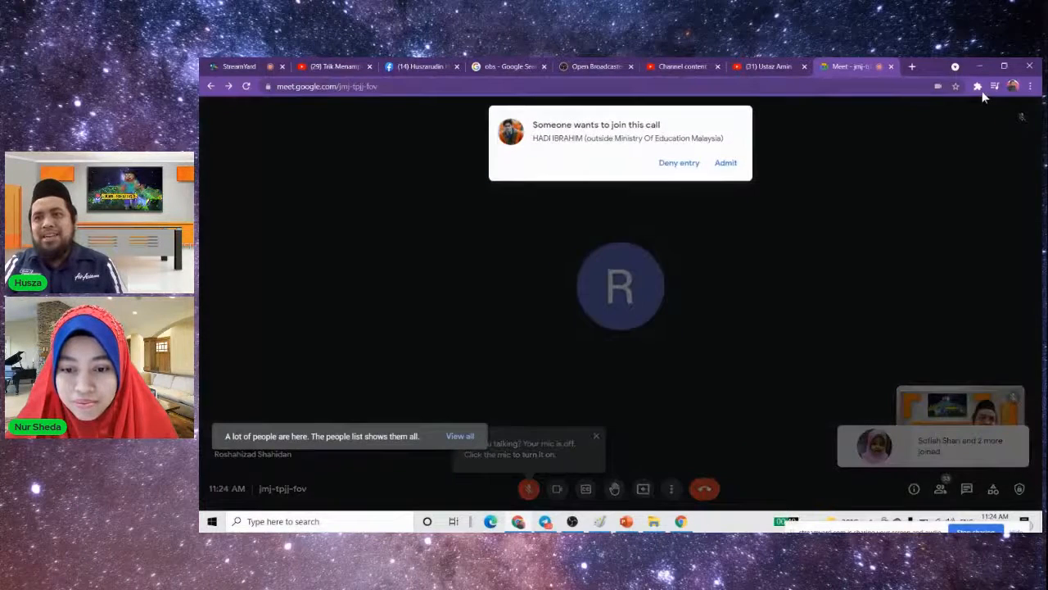
- Open the Auto Admit for Google Meet browser extension and admit all the people waiting to join the call
left_click(977, 85)
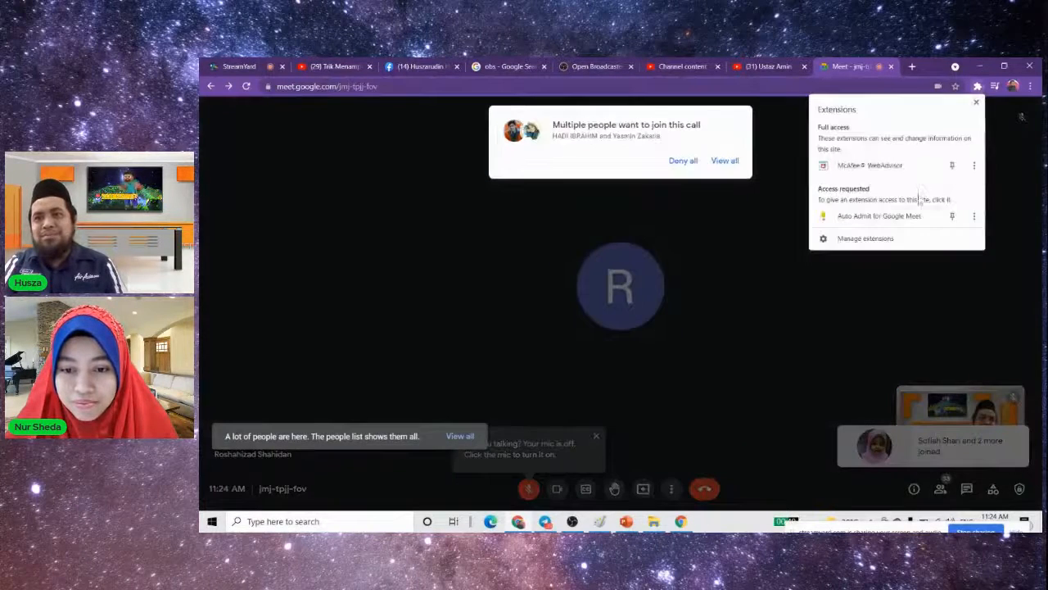
left_click(926, 215)
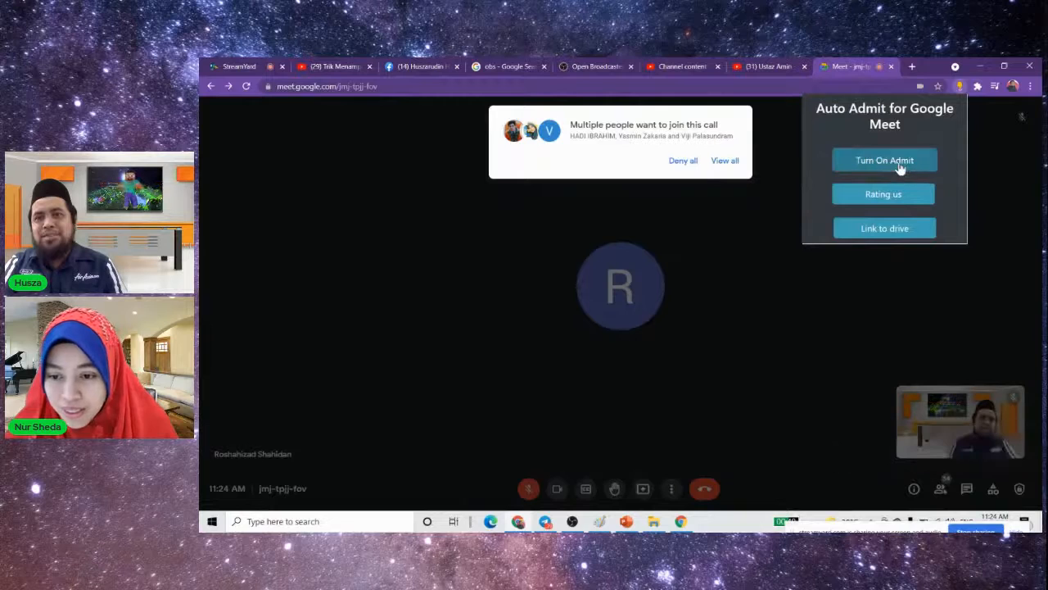
left_click(724, 162)
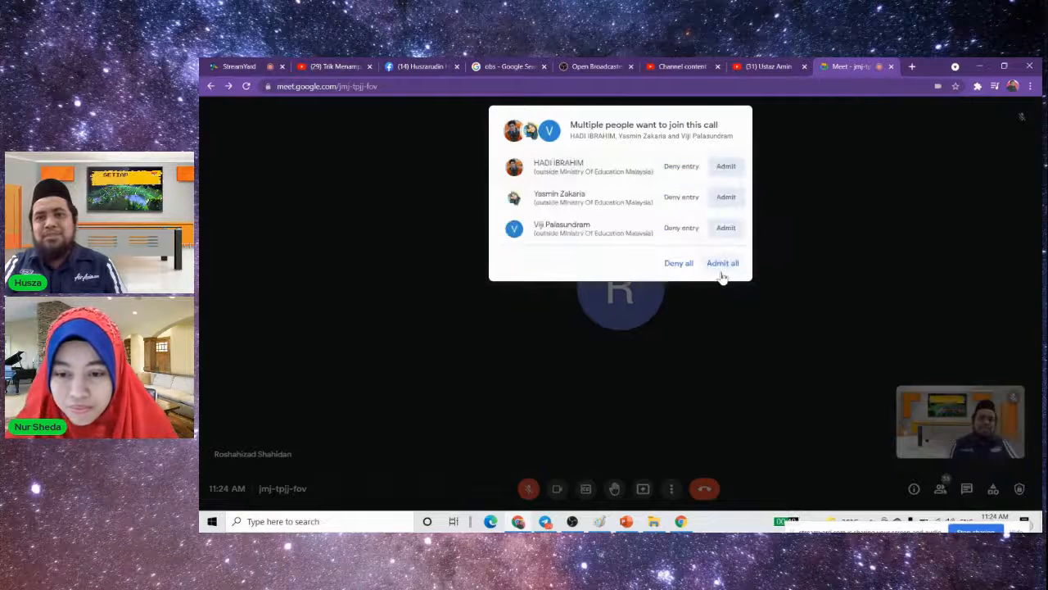
left_click(722, 264)
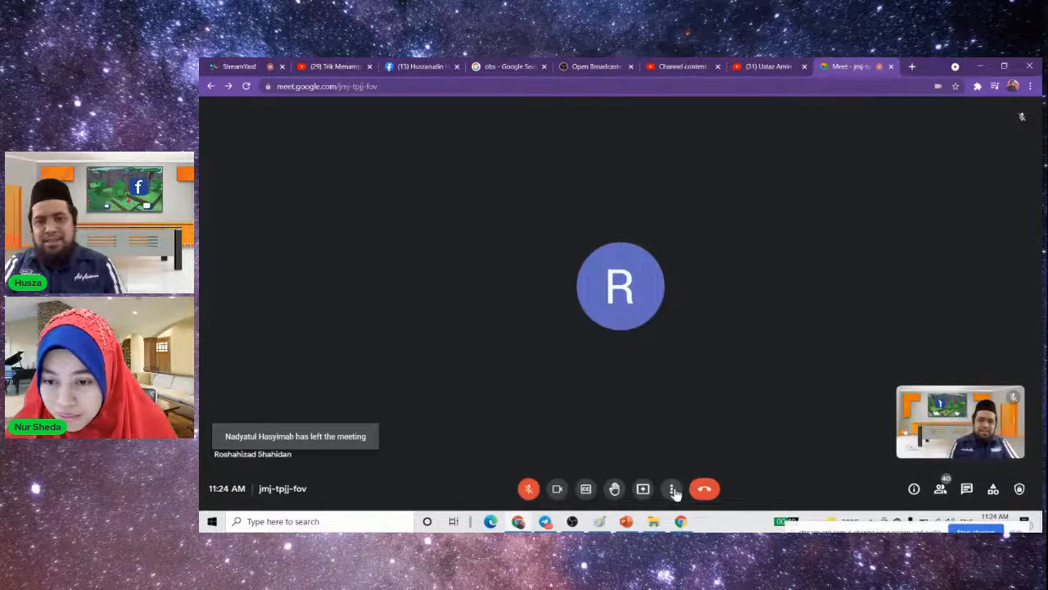
- Set the call layout to Auto with a maximum of 49 tiles and admit the people who ask to join
left_click(673, 490)
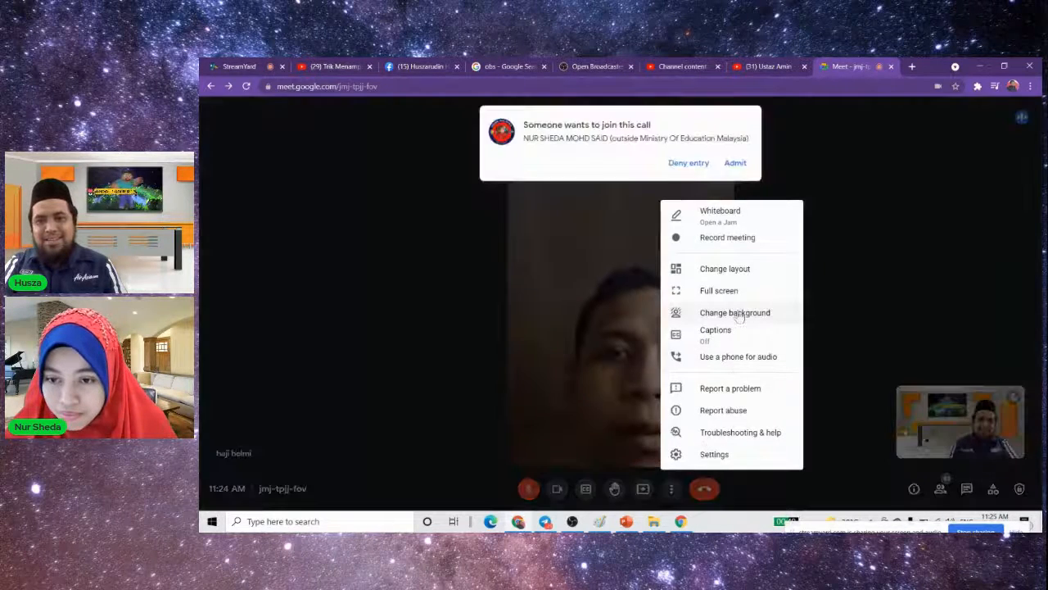
left_click(737, 315)
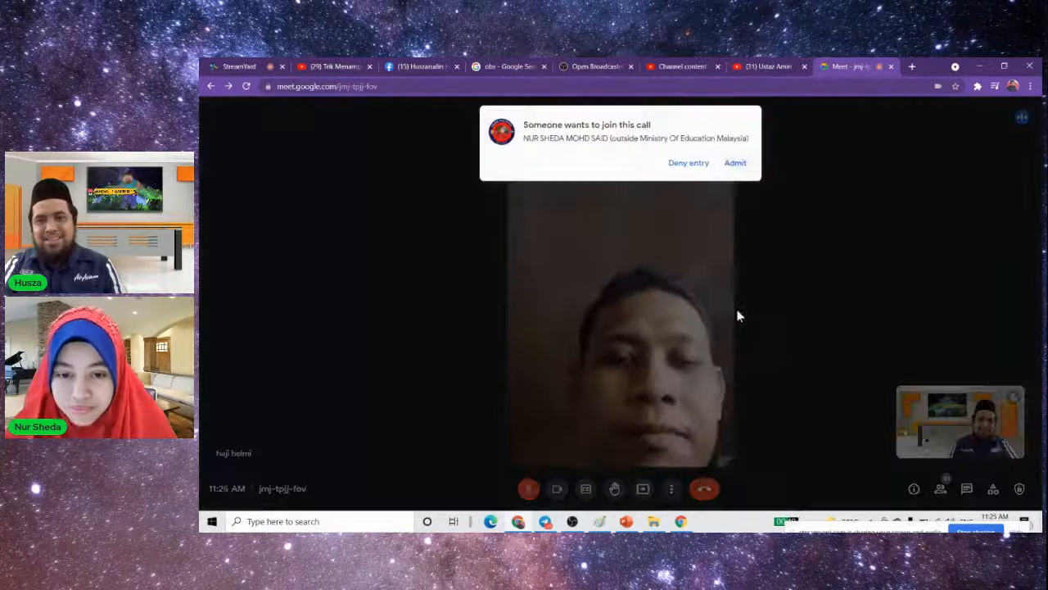
left_click(671, 488)
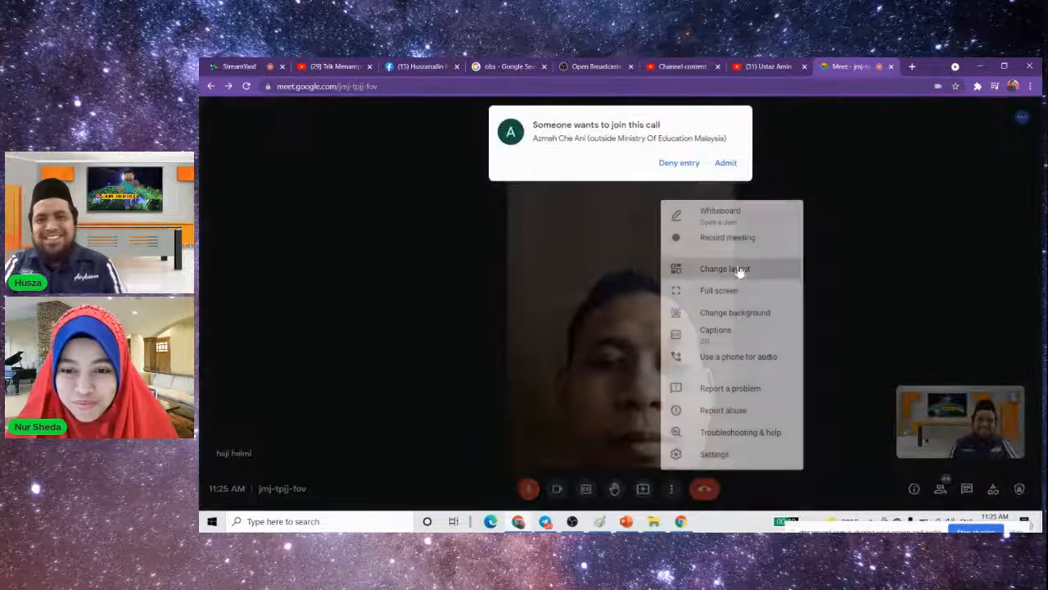
left_click(739, 270)
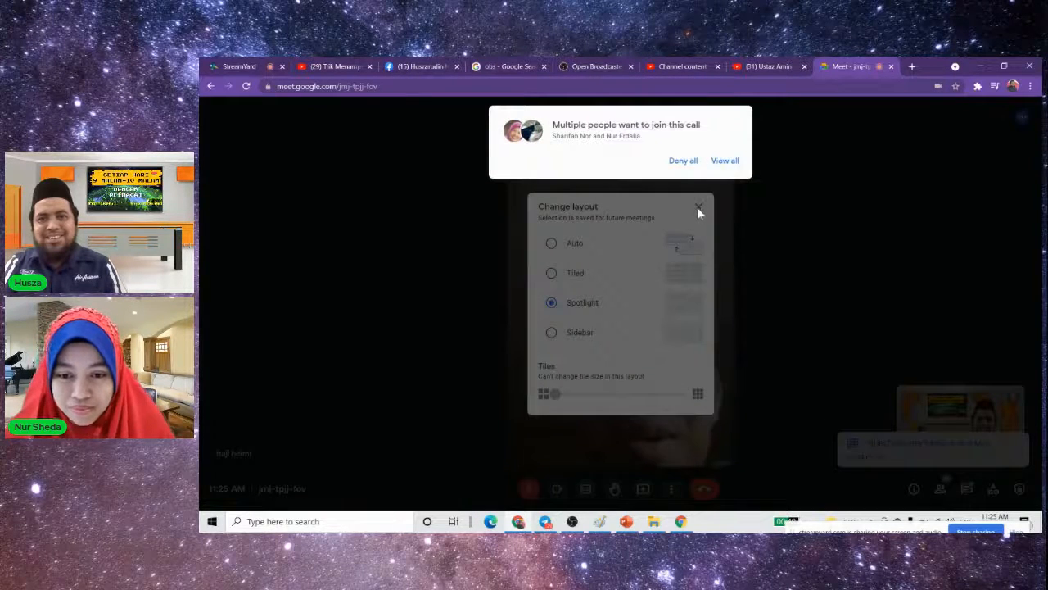
left_click(724, 161)
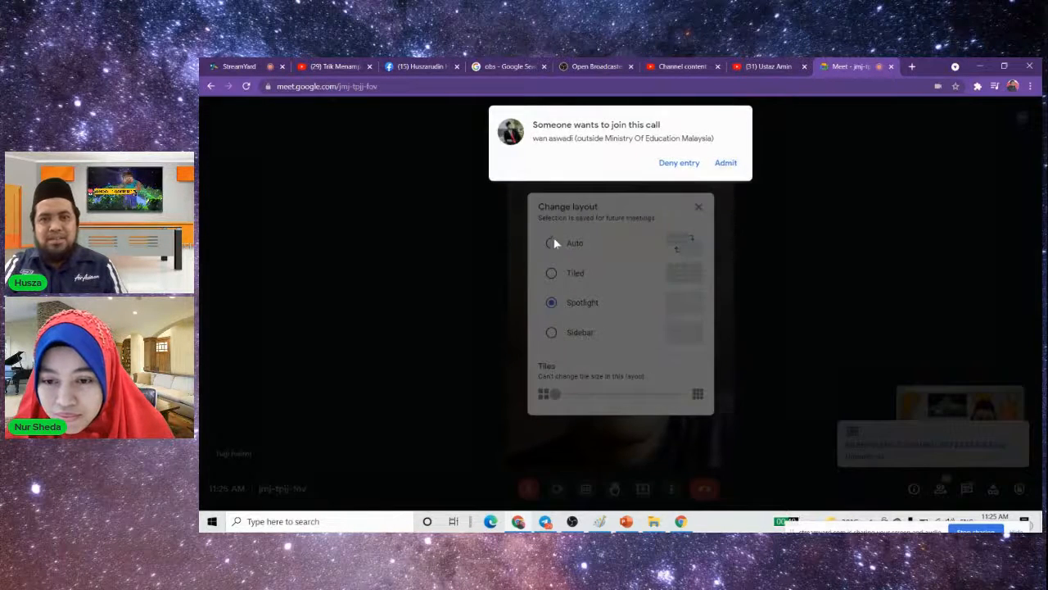
left_click(551, 243)
left_click_drag(554, 393, 614, 402)
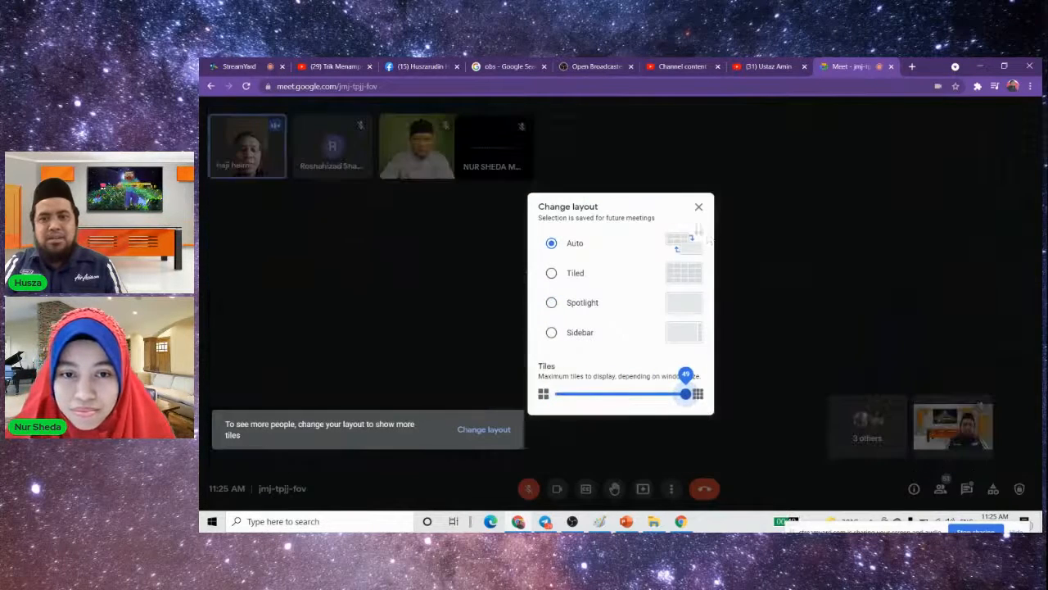
left_click(750, 293)
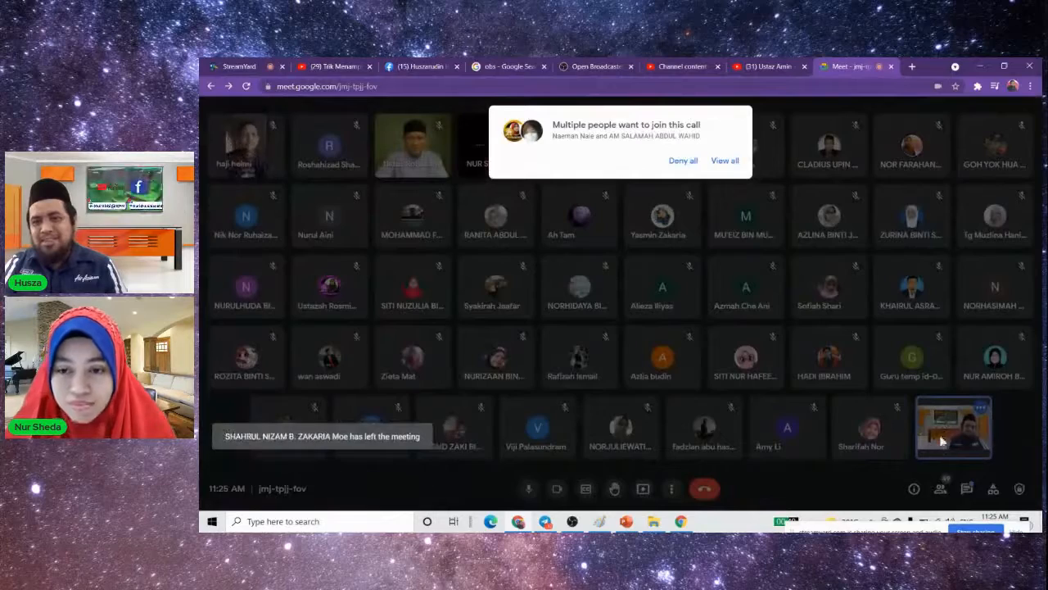
left_click(726, 161)
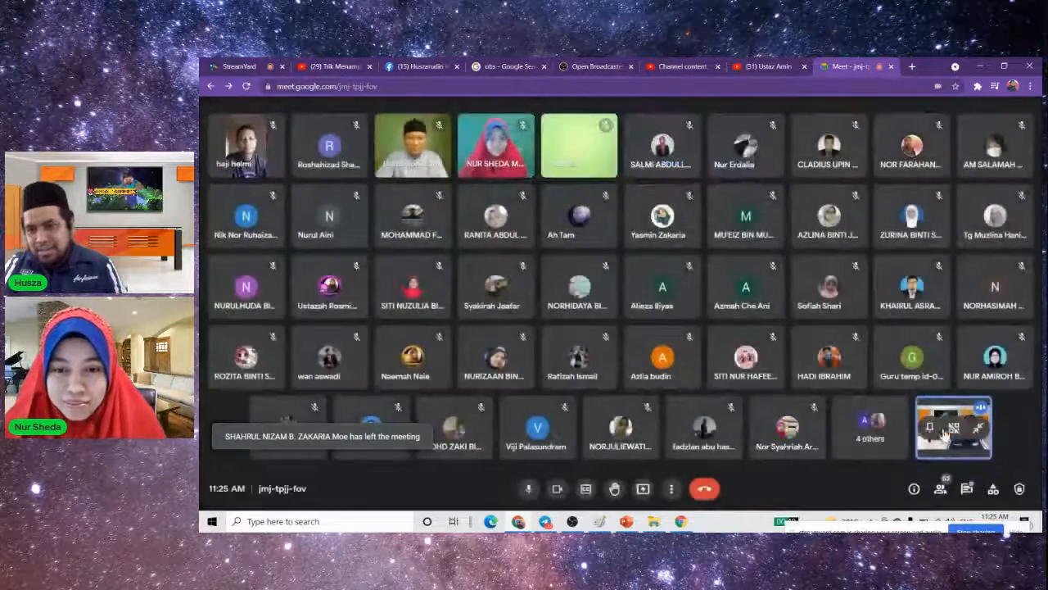
- Pin your own video tile in the Google Meet call and switch to OBS Studio
left_click(930, 426)
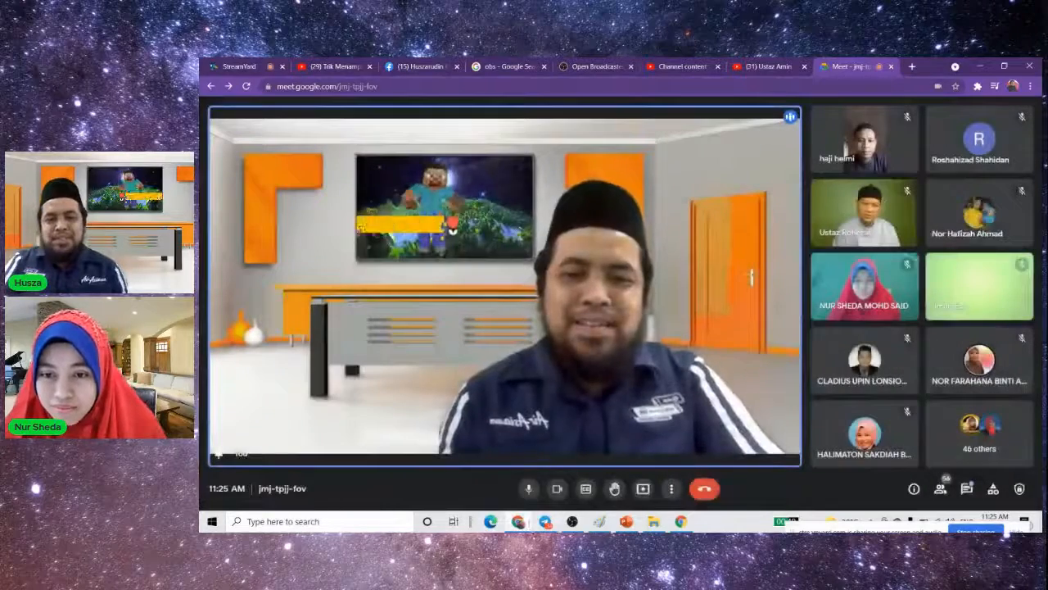
left_click(571, 523)
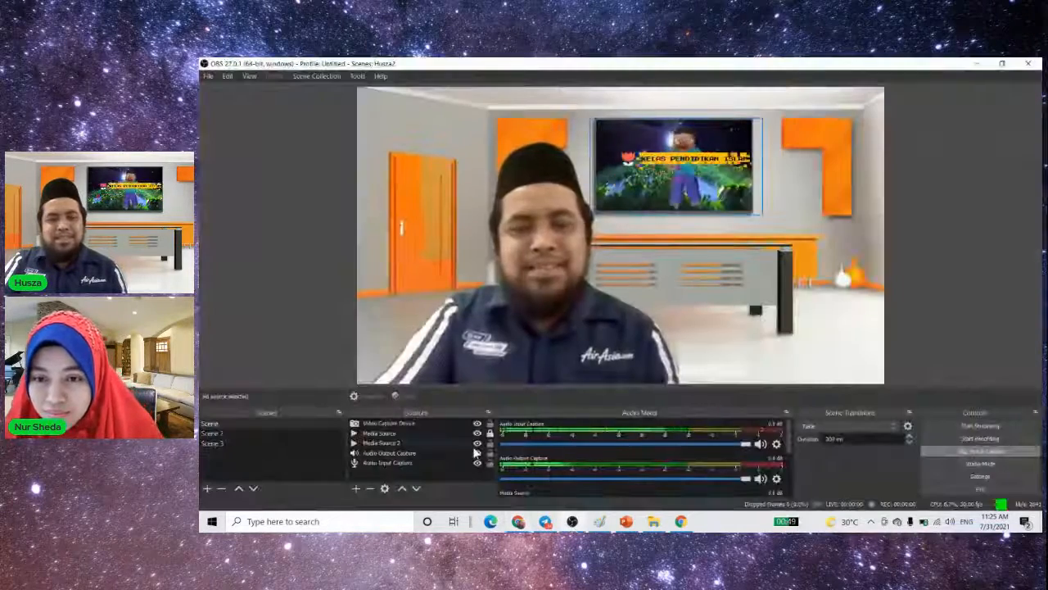
- Try rotating the Media Source 2 video on the wall TV by 180 degrees and undo the rotation
left_click(414, 423)
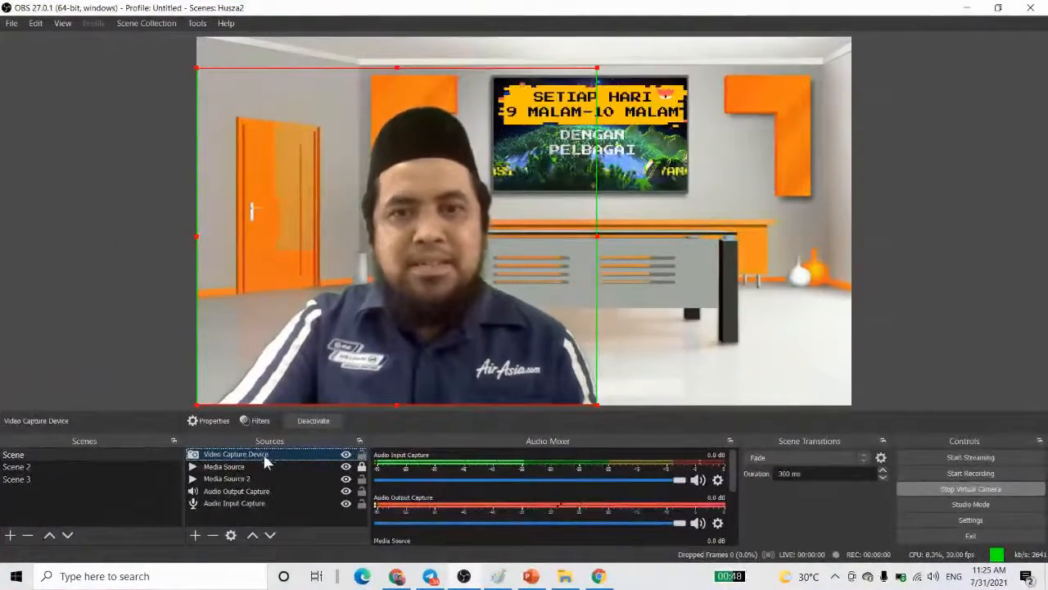
left_click(240, 470)
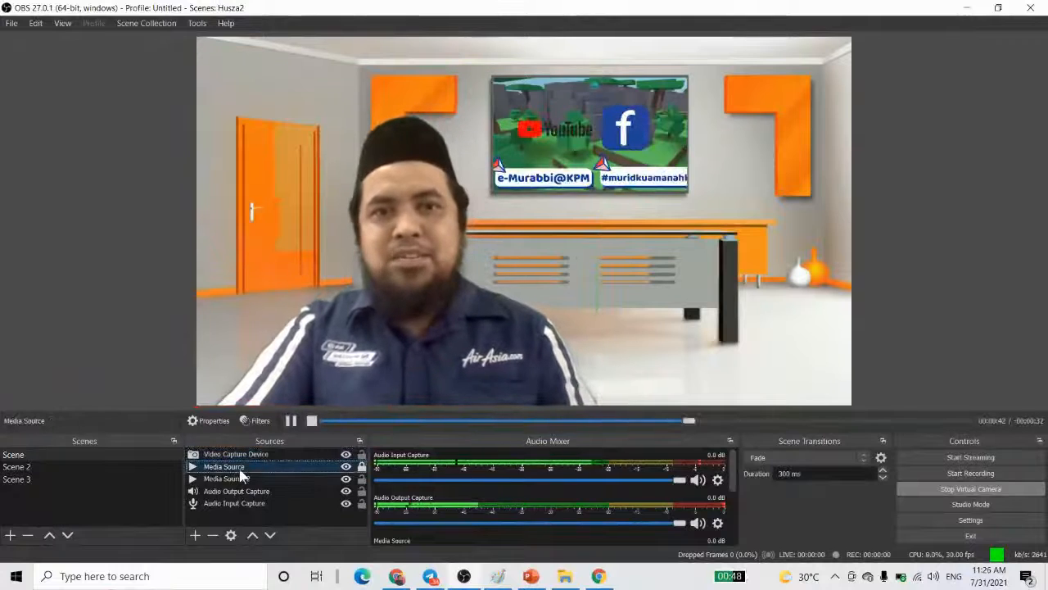
left_click(240, 478)
right_click(238, 483)
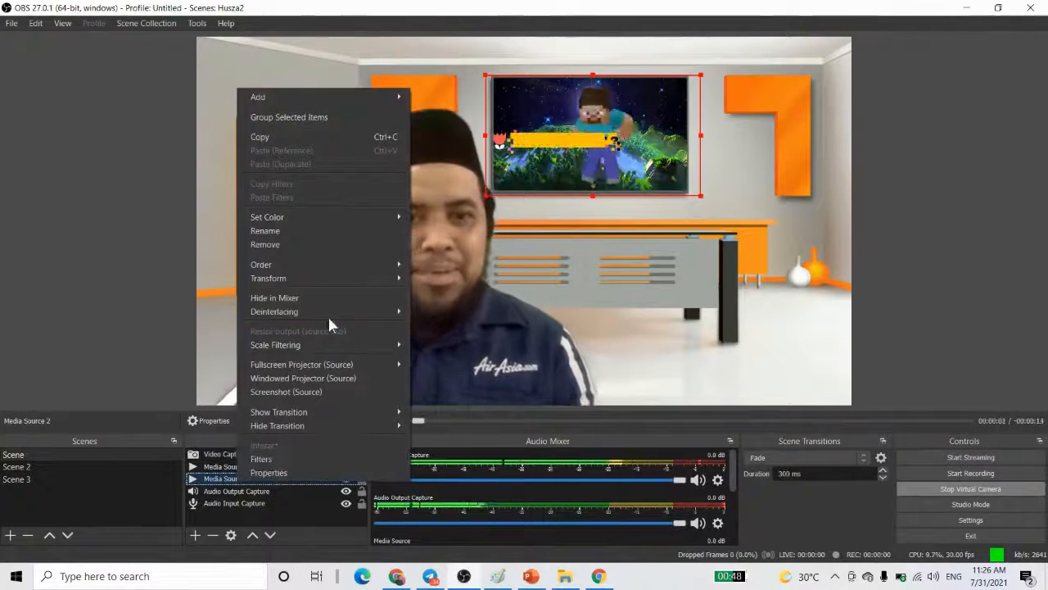
mouse_move(376, 282)
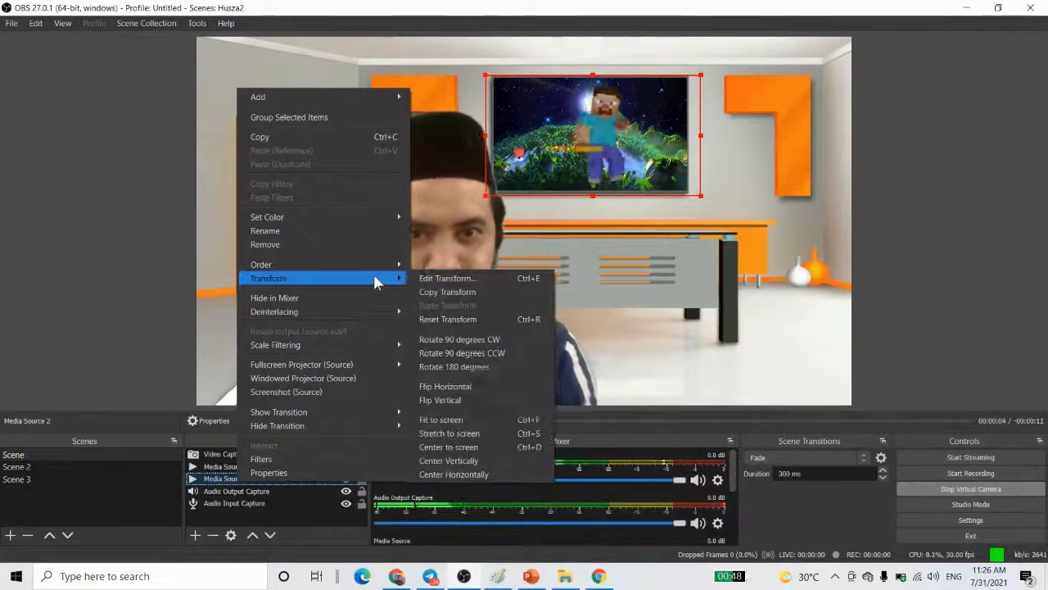
left_click(482, 369)
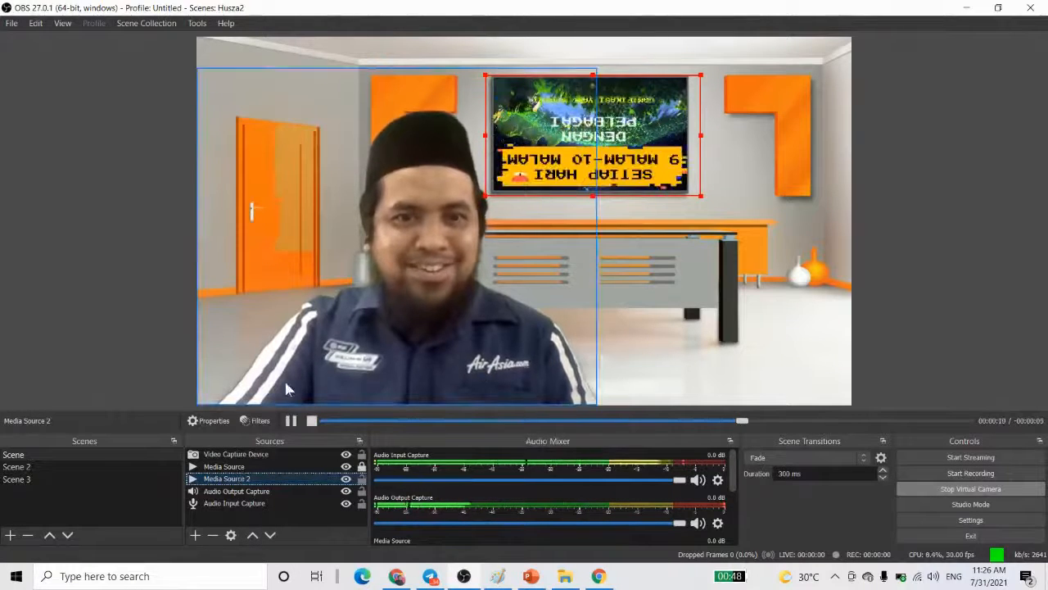
key("ctrl+z")
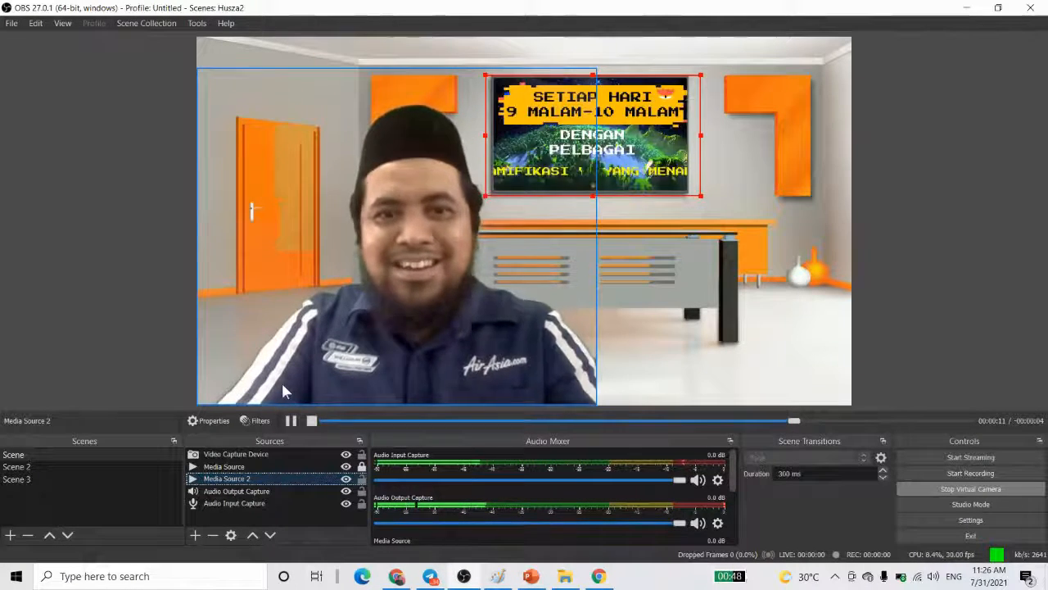
- Try rotating Media Source 2 by 90 degrees counterclockwise and undo the rotation
right_click(220, 478)
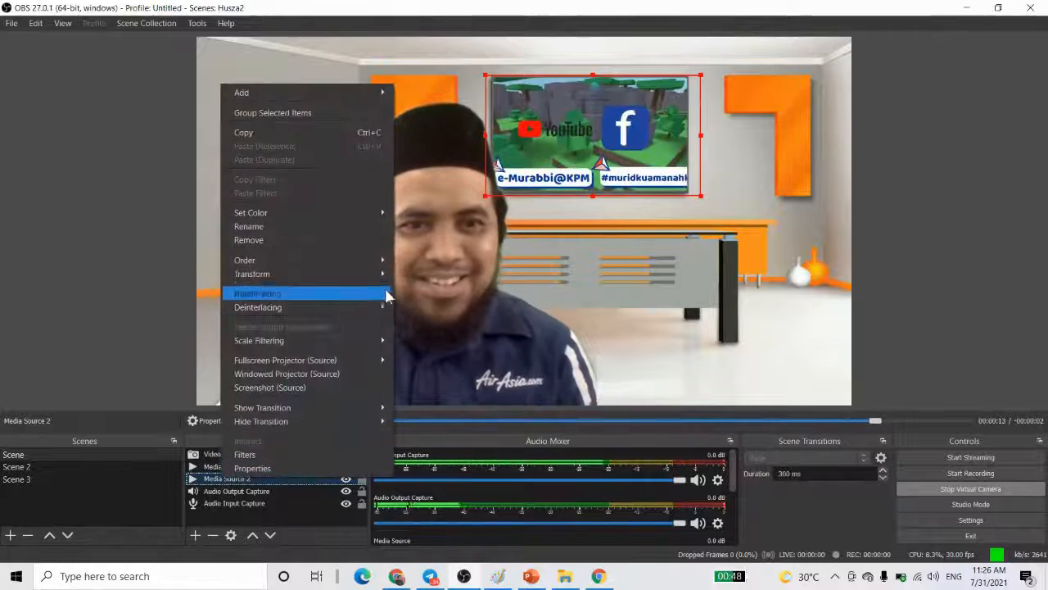
mouse_move(378, 274)
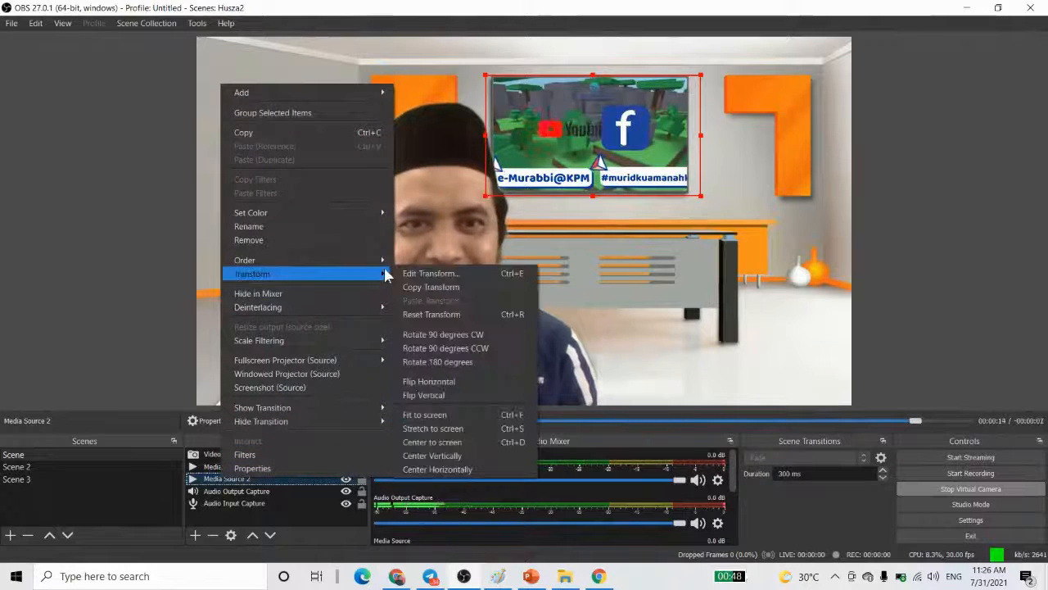
left_click(465, 349)
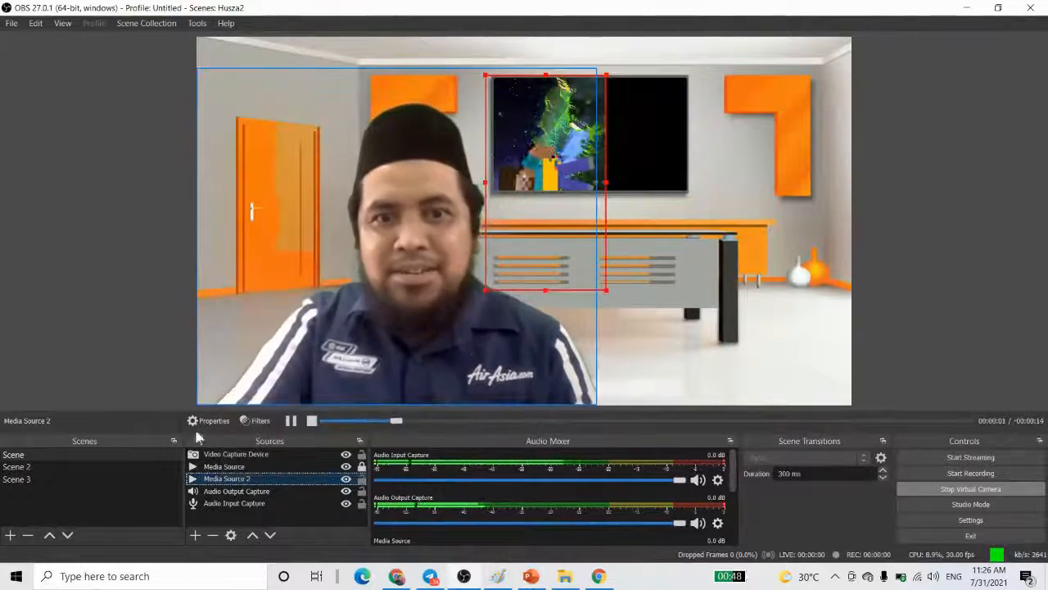
key("ctrl+z")
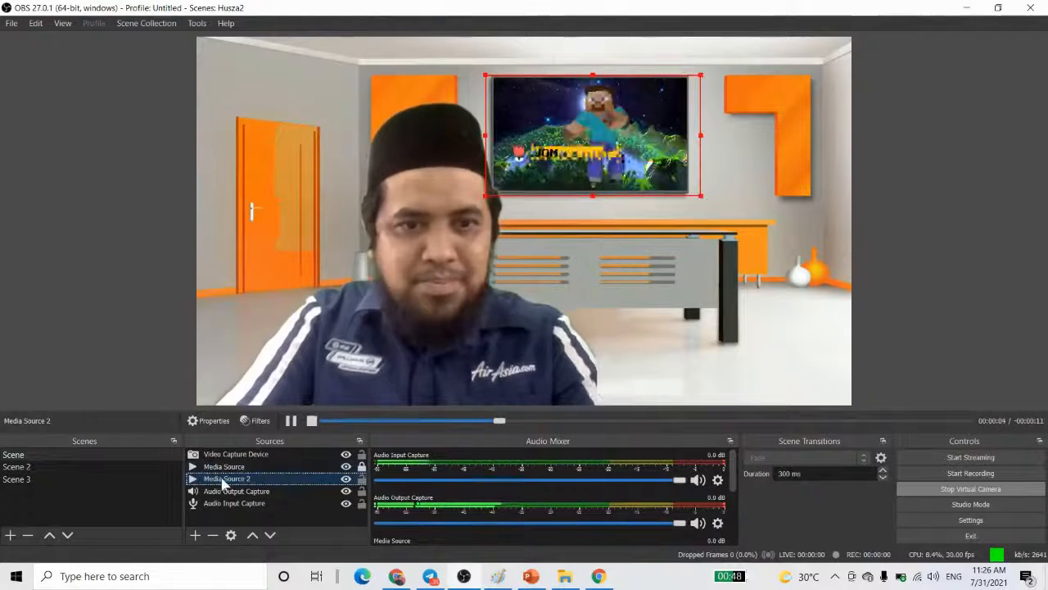
- Flip the Media Source 2 video on the wall TV horizontally
right_click(220, 478)
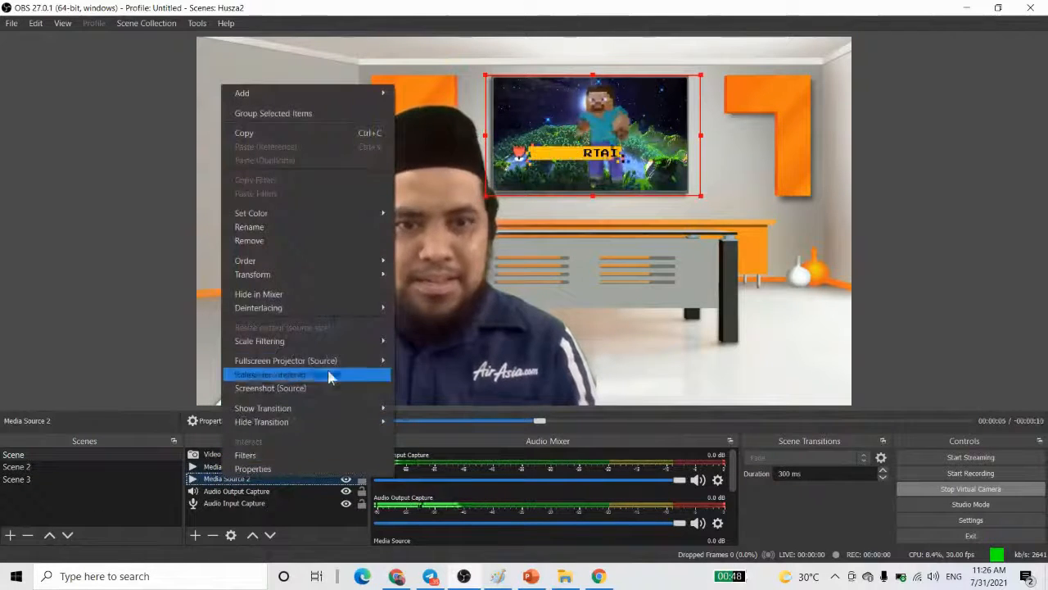
left_click(373, 278)
left_click(374, 277)
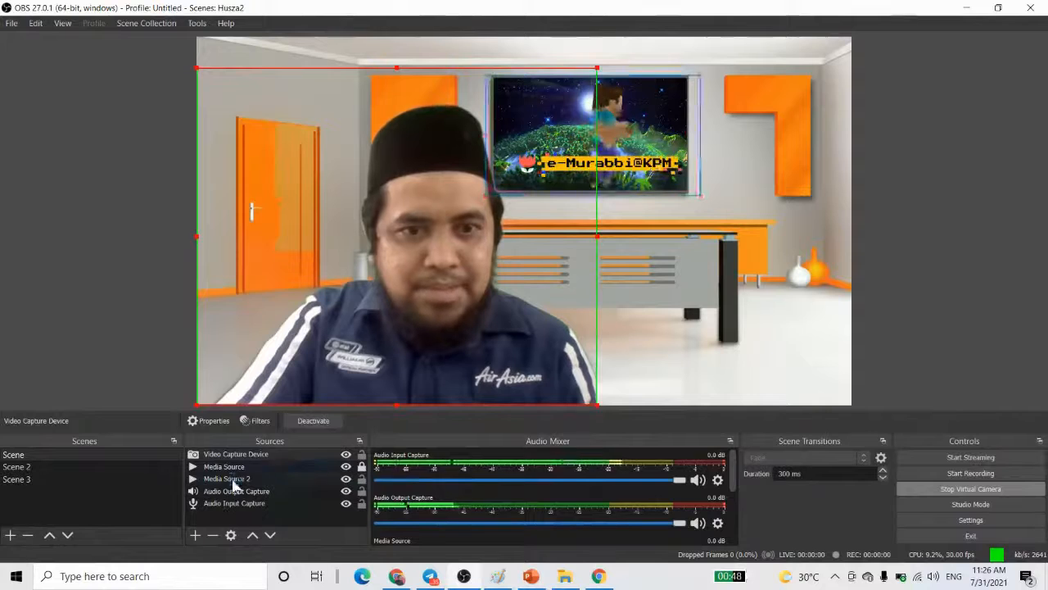
left_click(229, 478)
right_click(229, 480)
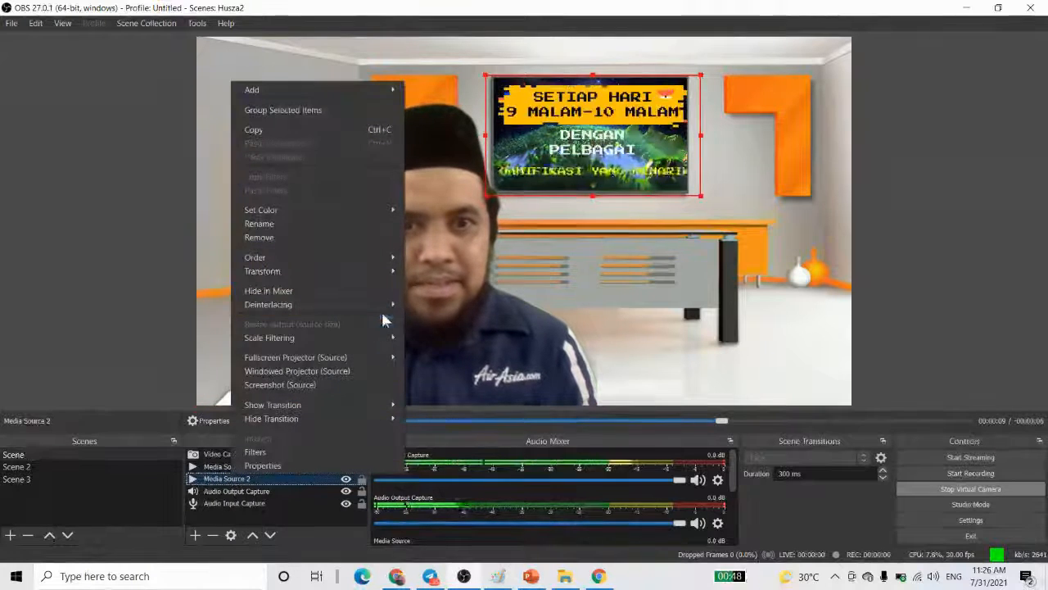
mouse_move(388, 277)
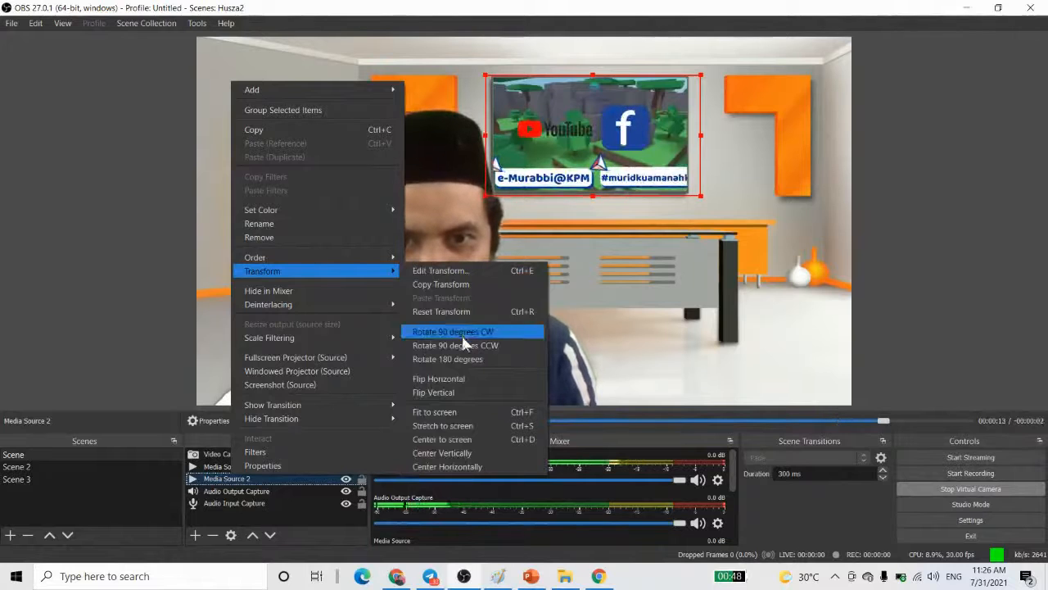
left_click(458, 380)
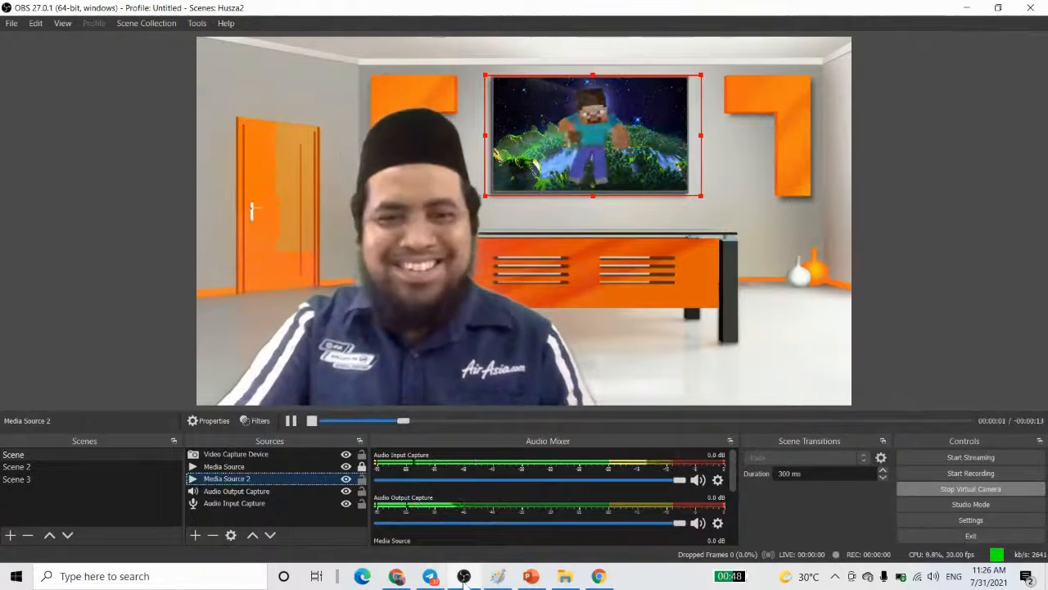
- Switch to the Google Meet call and check how the text on the wall TV reads in the self-view
left_click(400, 577)
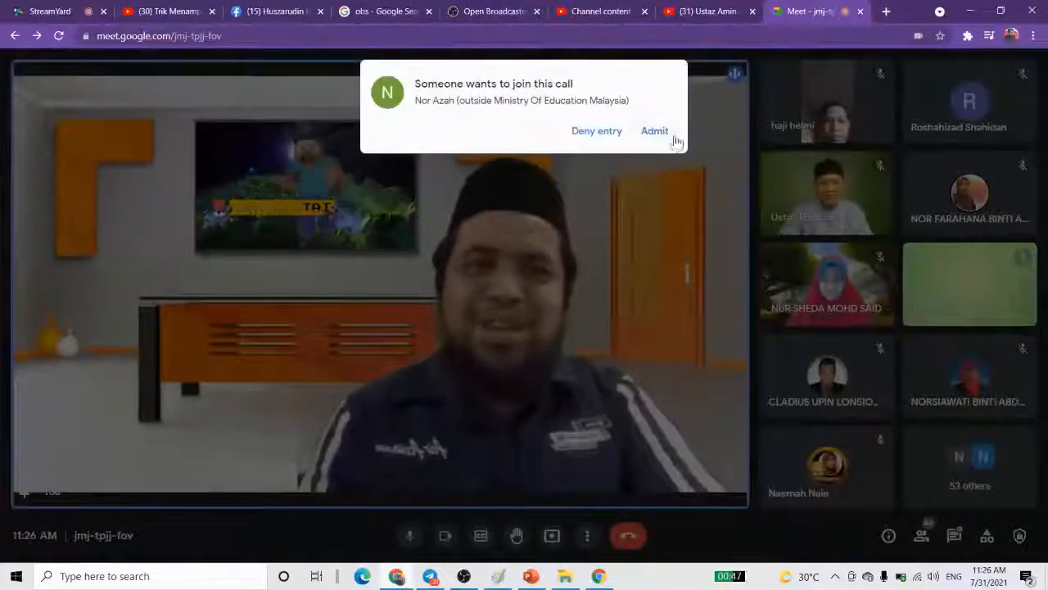
left_click(668, 127)
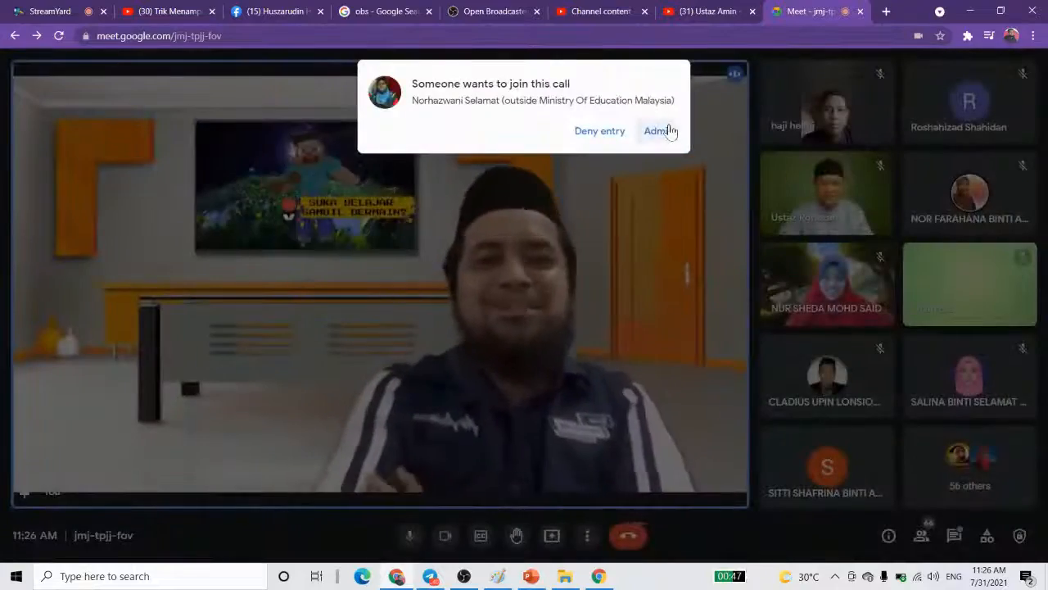
left_click(669, 126)
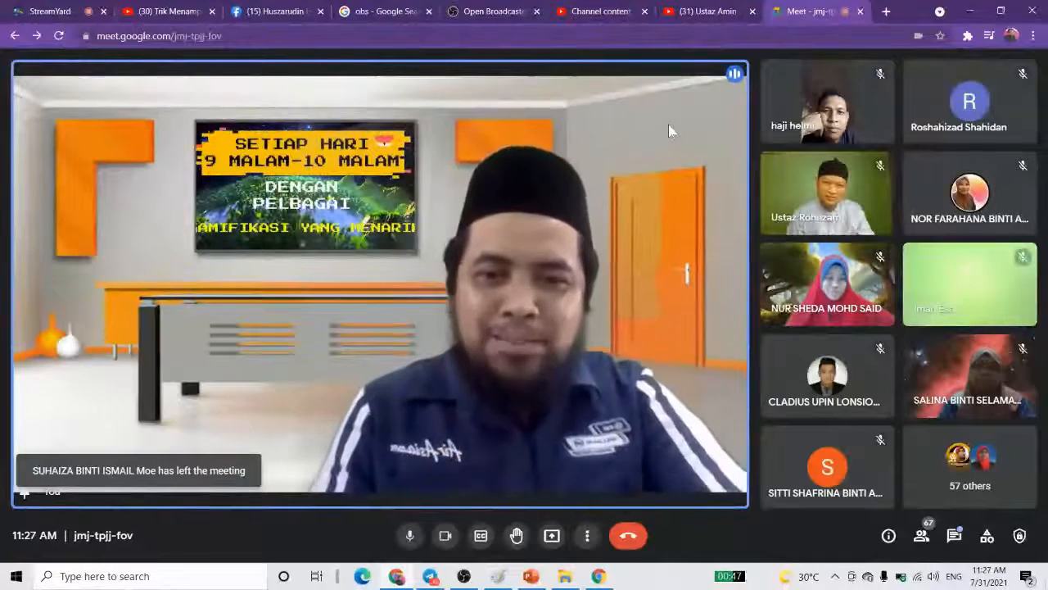
- Switch to OBS Studio and flip the Video Capture Device source horizontally
left_click(464, 575)
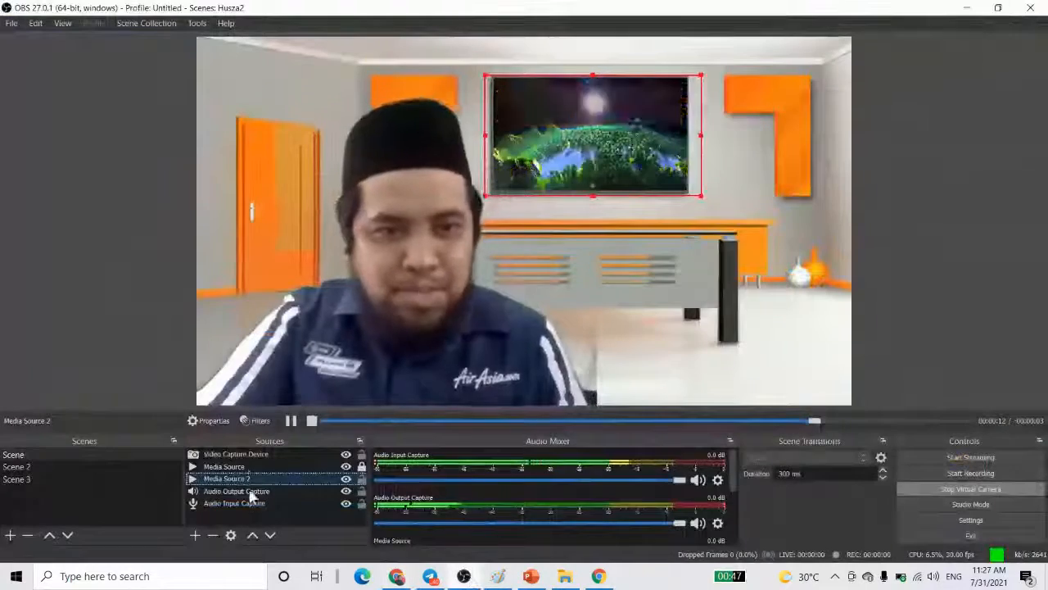
left_click(246, 453)
right_click(248, 454)
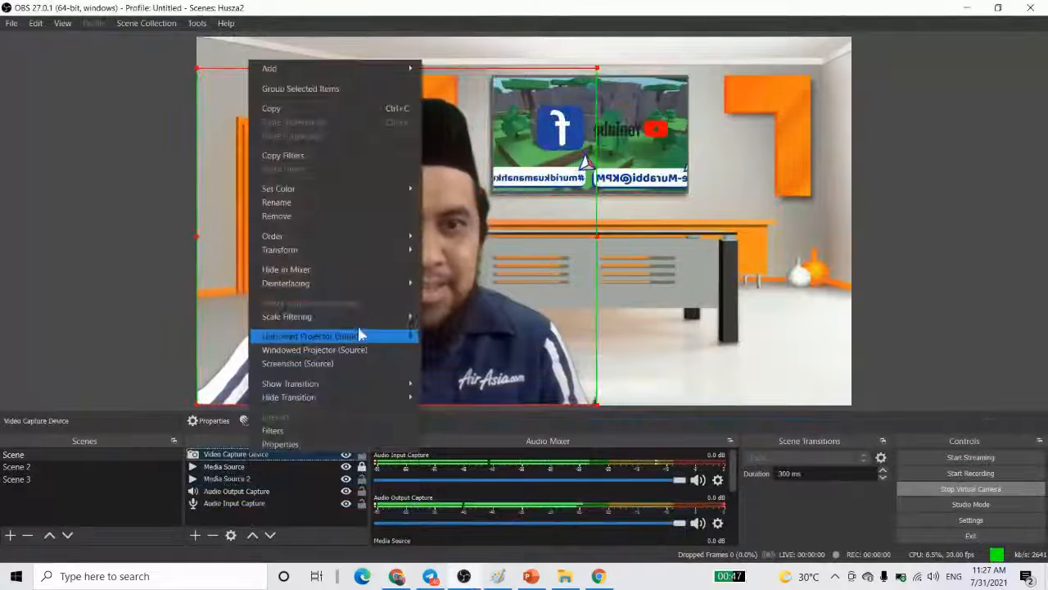
mouse_move(402, 249)
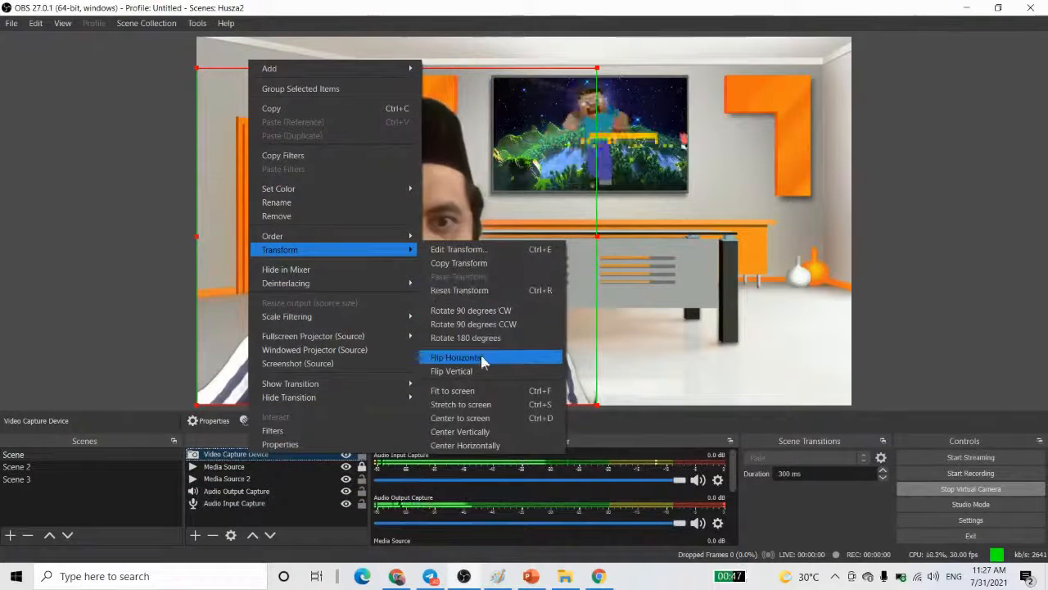
left_click(457, 357)
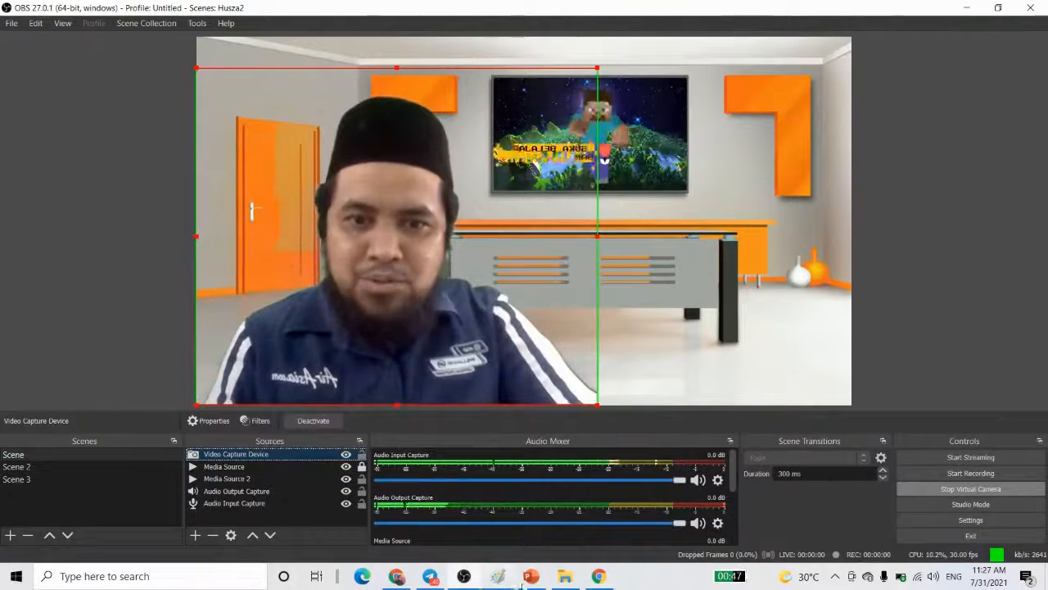
- Compare the flipped webcam and TV video in the Google Meet self-view with the OBS Studio preview, finishing in the call
left_click(396, 576)
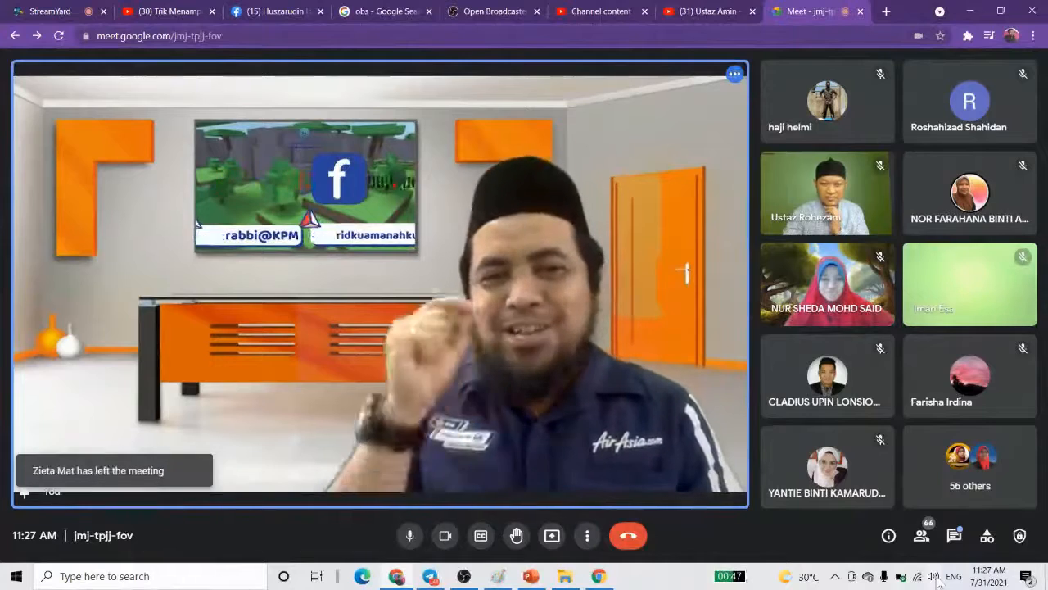
left_click(458, 579)
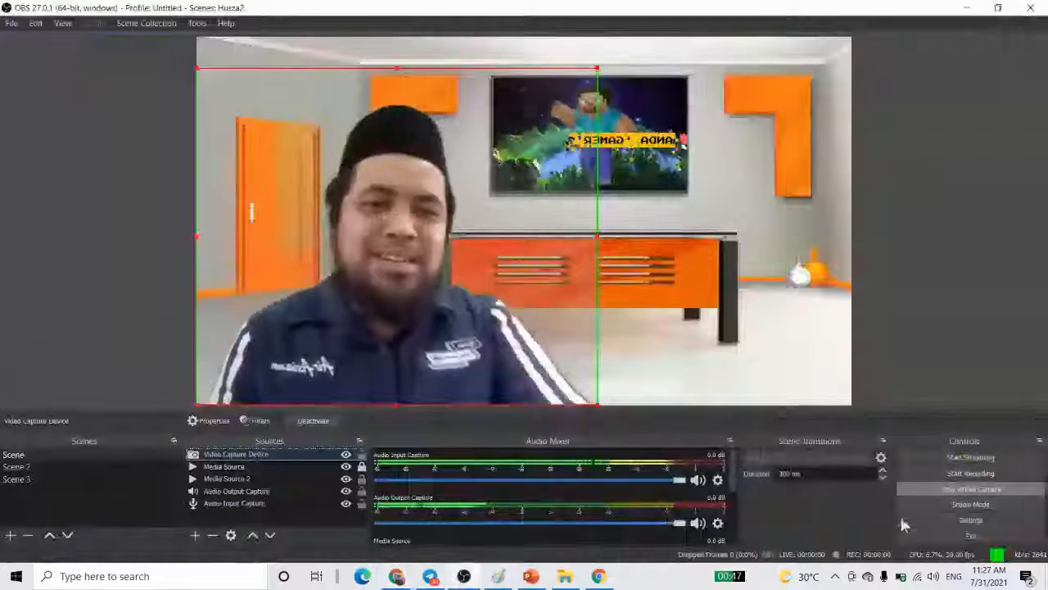
key("ctrl")
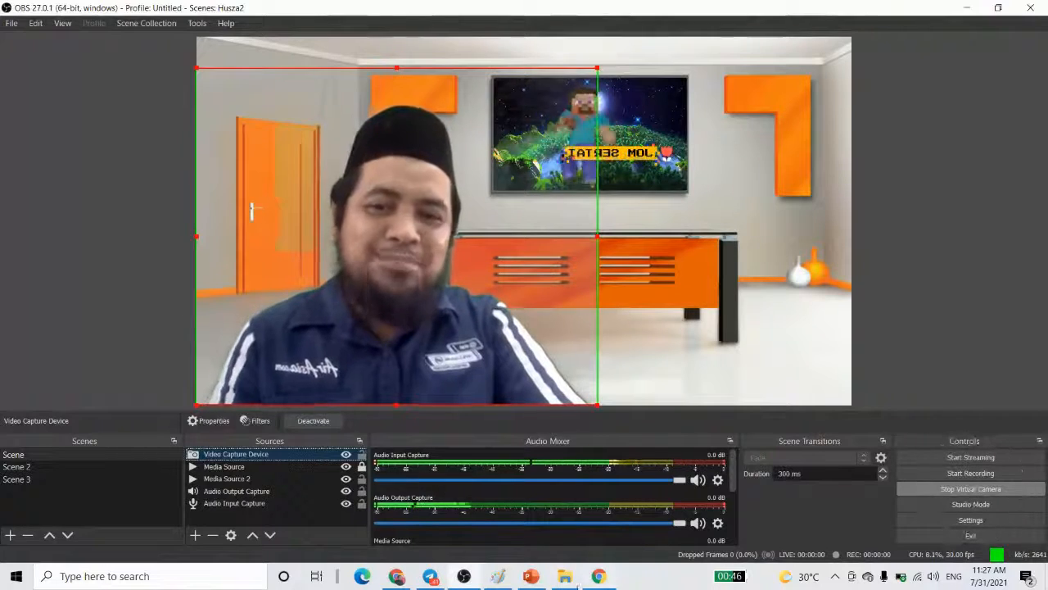
left_click(397, 577)
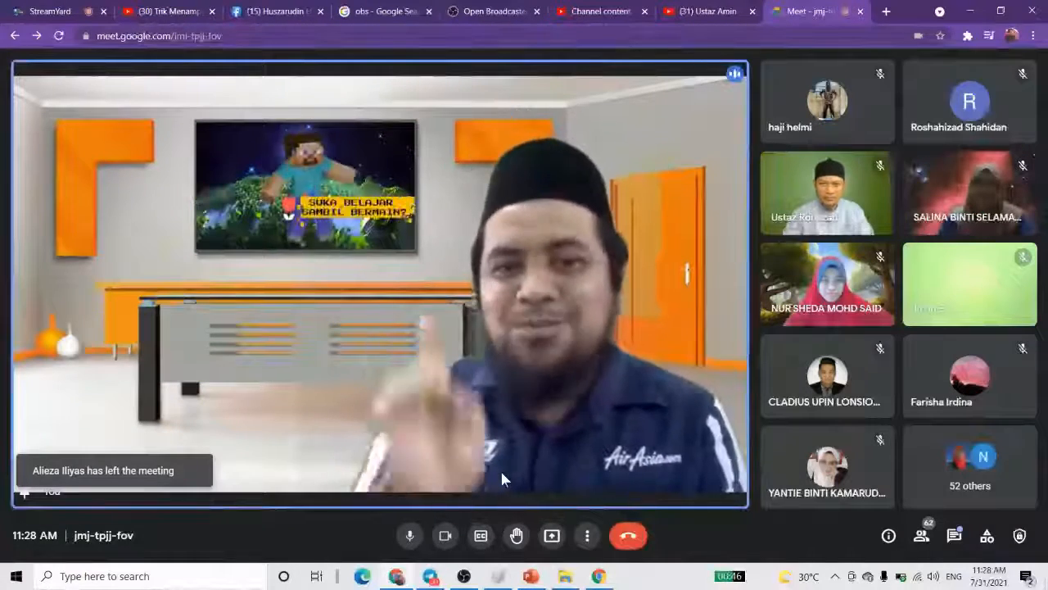
left_click(463, 577)
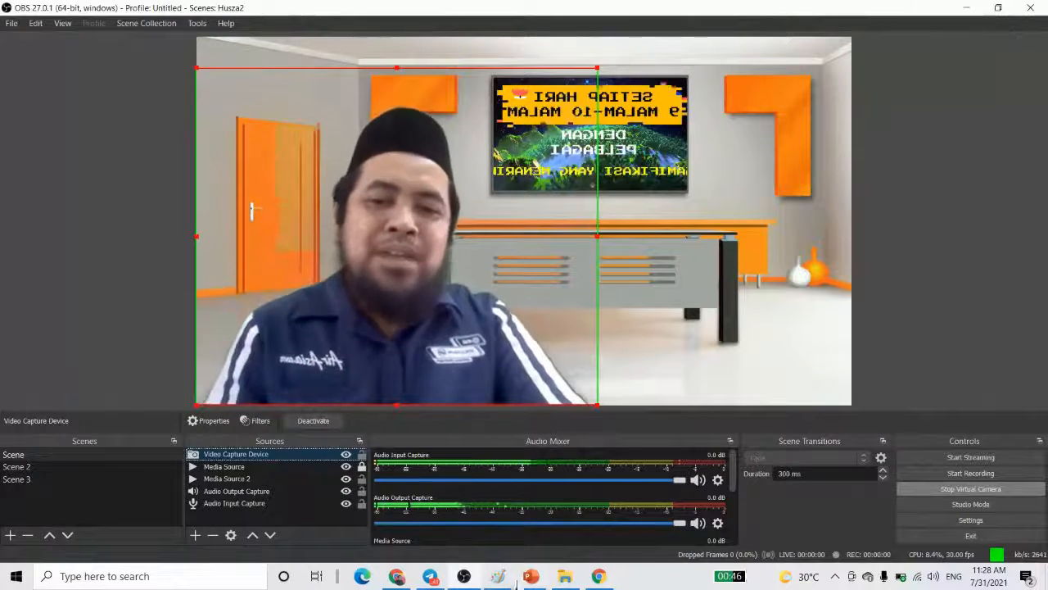
left_click(463, 576)
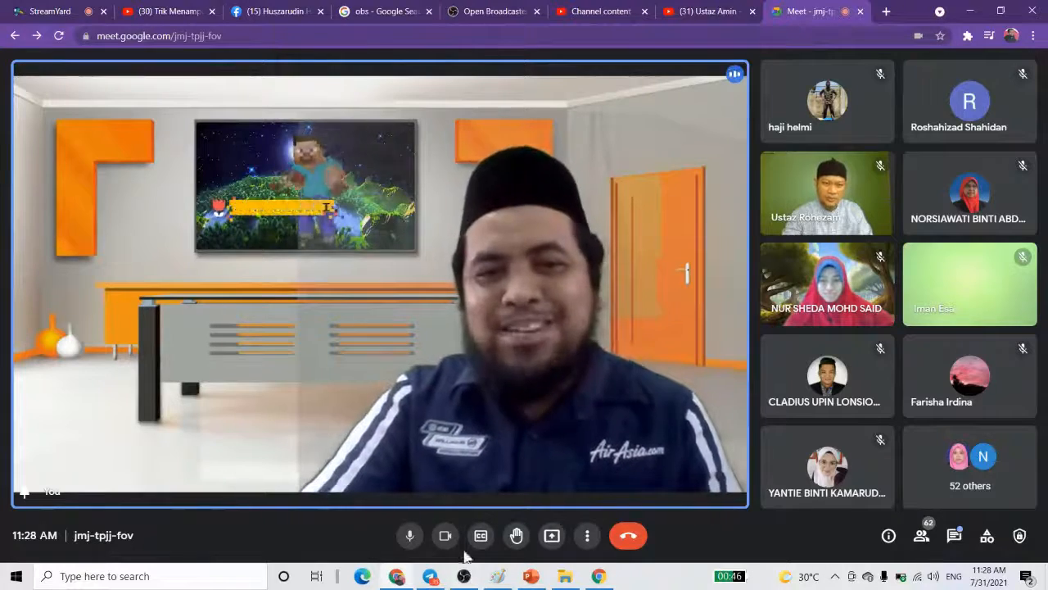
- End the Google Meet call and stop sharing the screen in the StreamYard studio
left_click(626, 540)
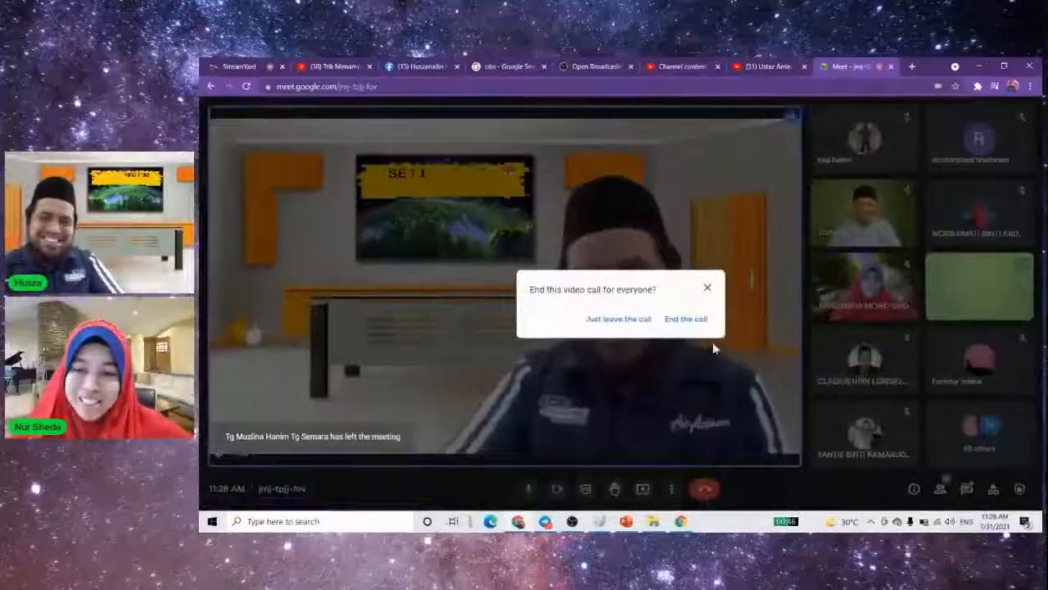
left_click(612, 335)
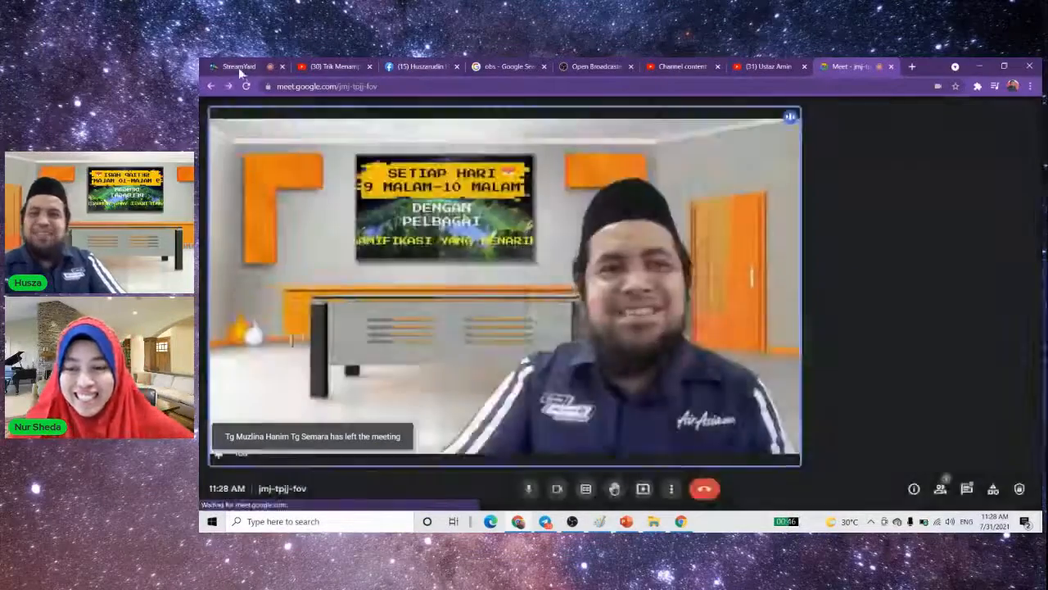
left_click(239, 67)
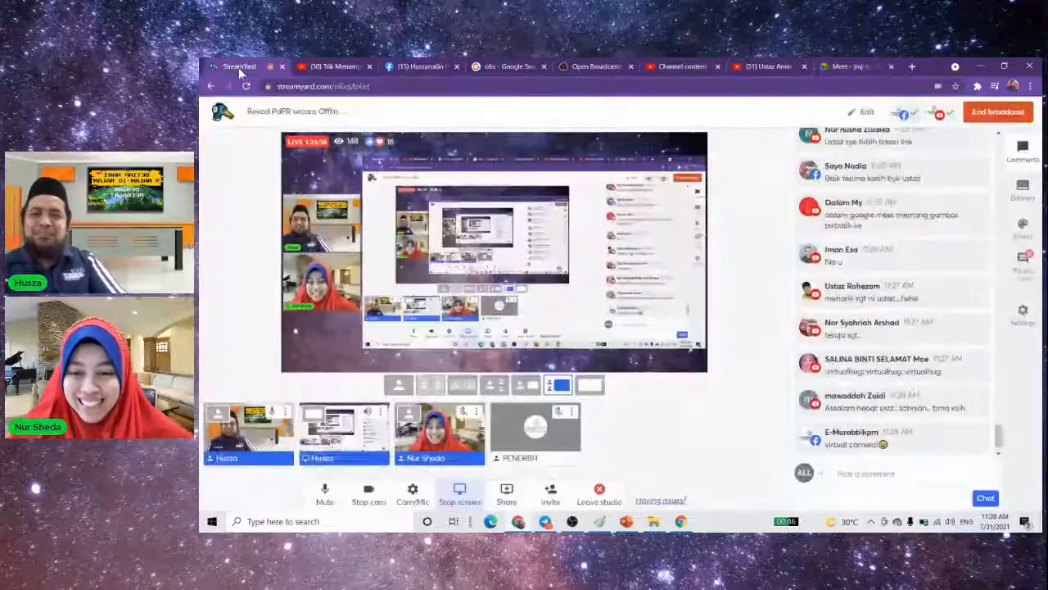
left_click(451, 495)
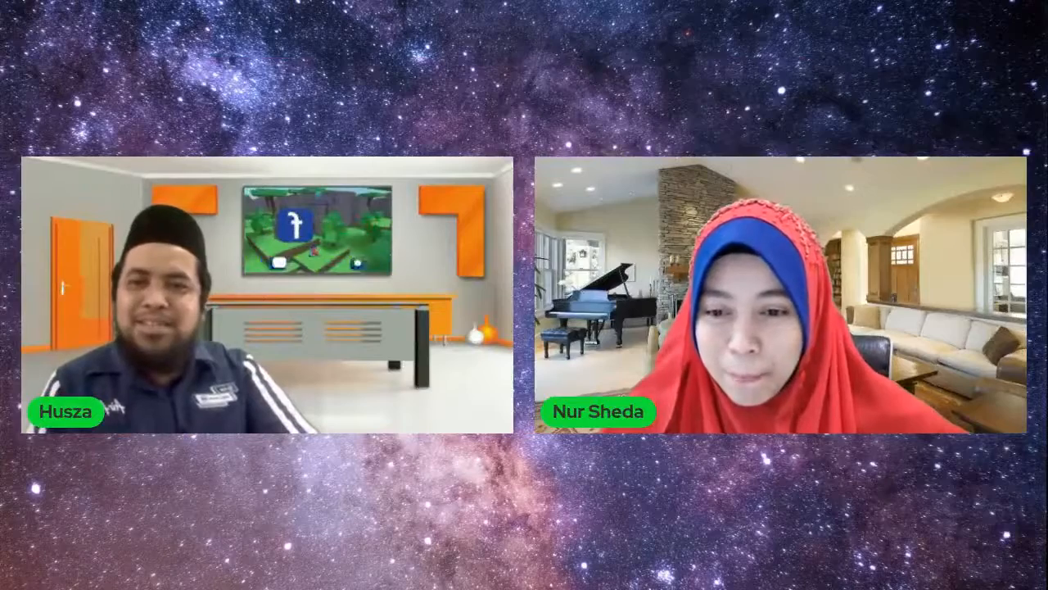